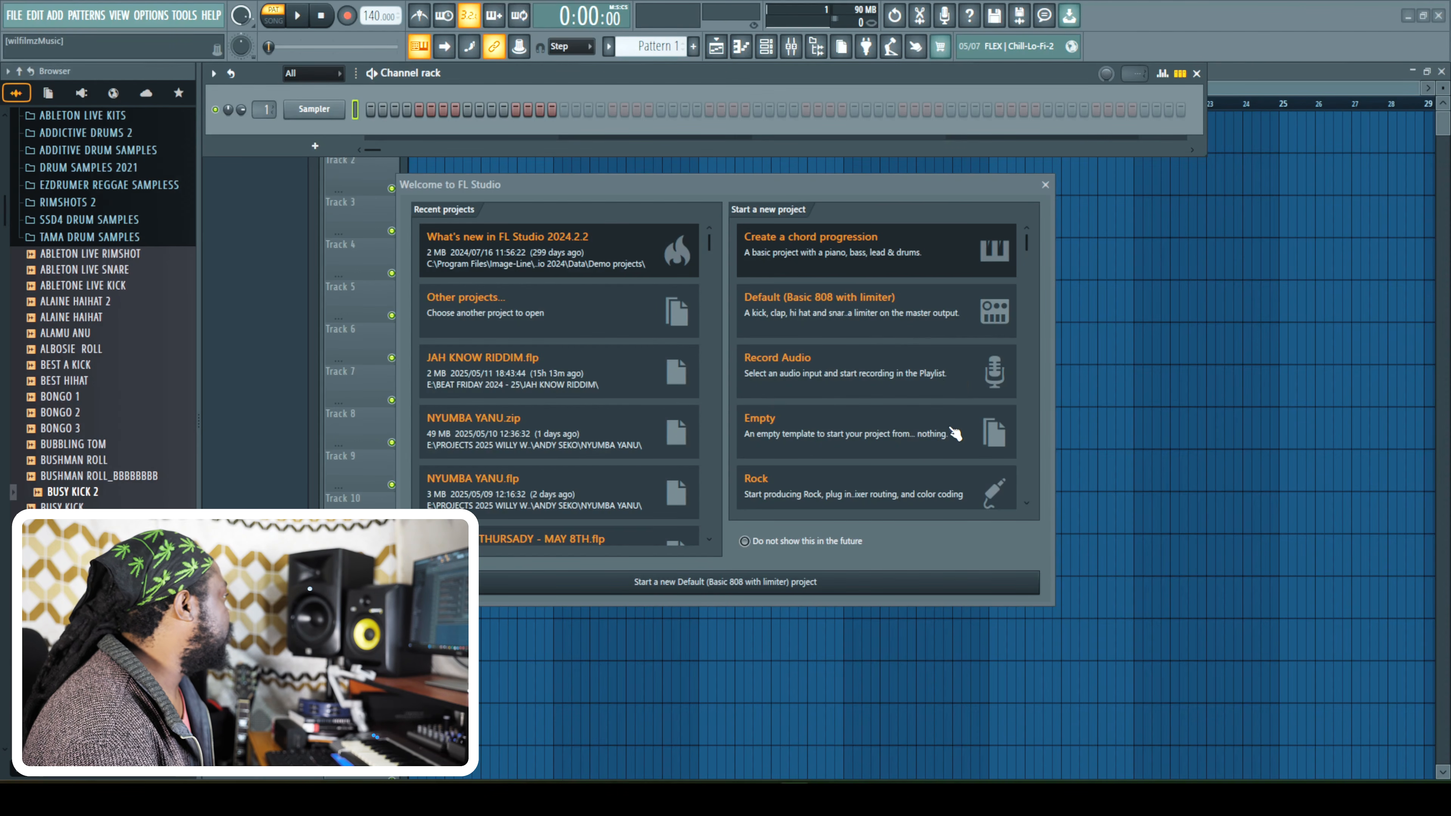
# Start a new project from the Empty template.
pyautogui.moveTo(1028, 241)
pyautogui.mouseDown()
pyautogui.moveTo(1038, 507)
pyautogui.moveTo(1028, 234)
pyautogui.mouseUp()
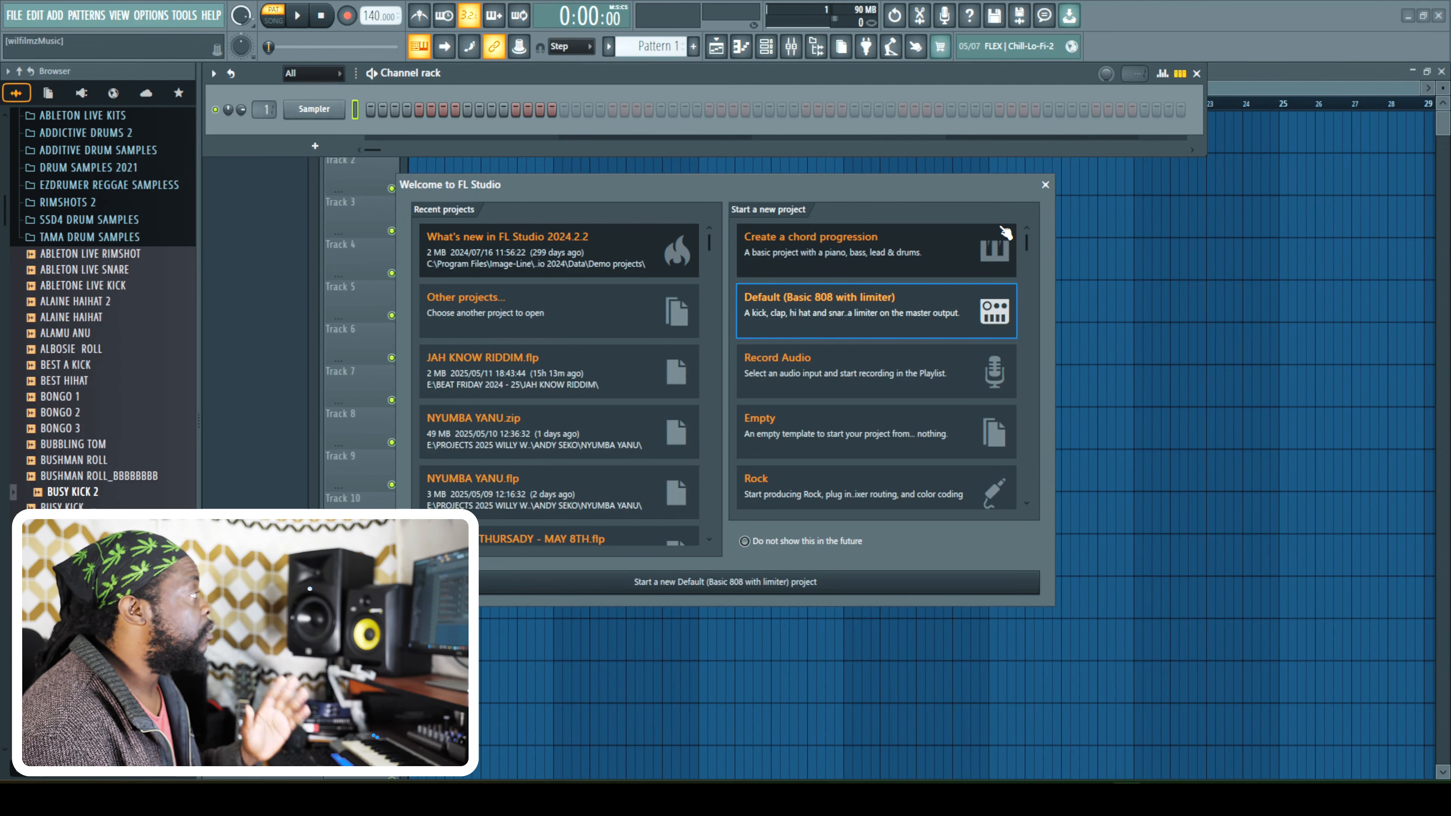
pyautogui.click(765, 437)
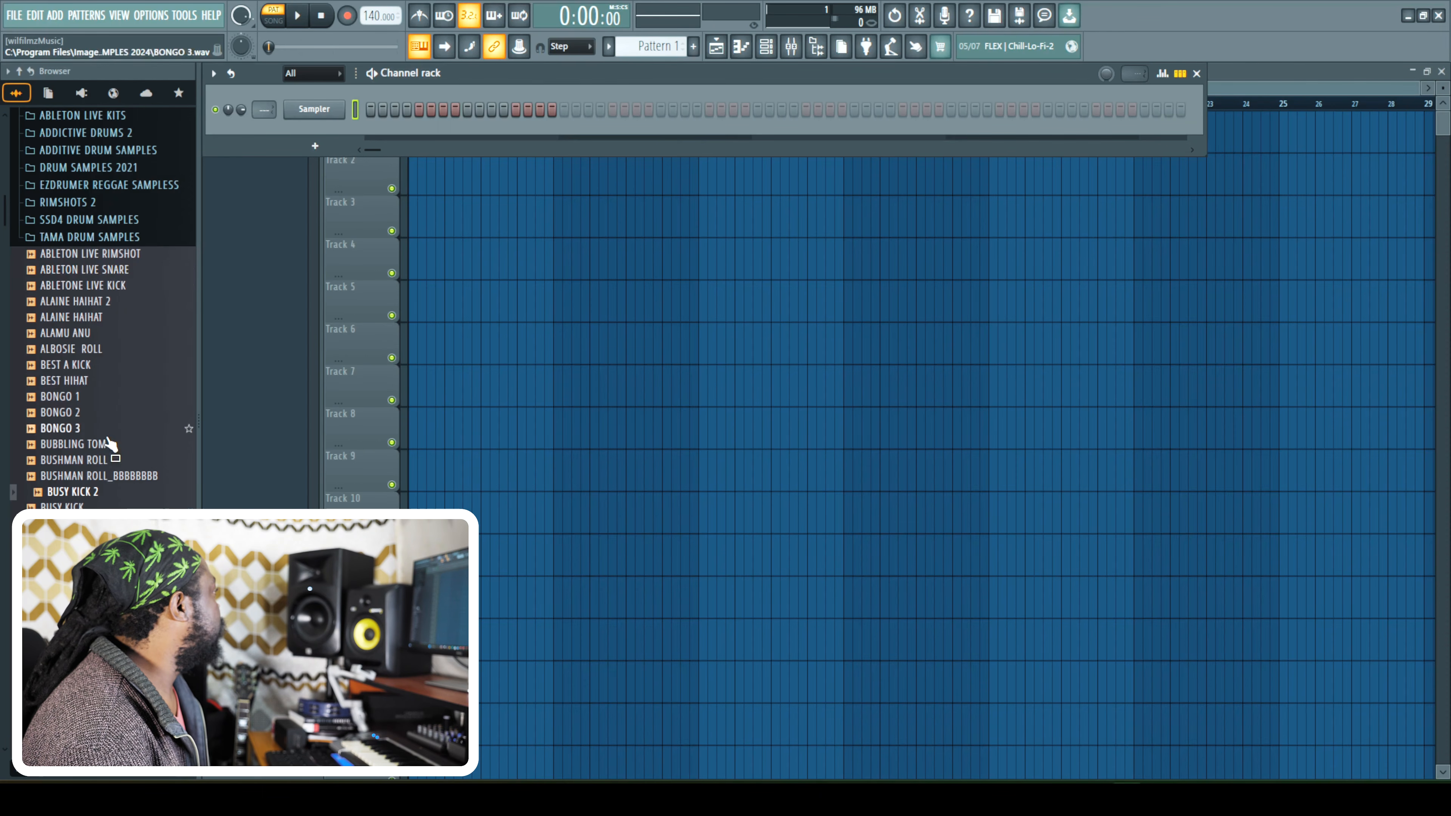
# Add the SNARE 1 sample from the NEW WILLY WHEELZ REGGAE SAMPLES 2024 folder as a new channel, then collapse the folder.
pyautogui.scroll(4, 98, 325)
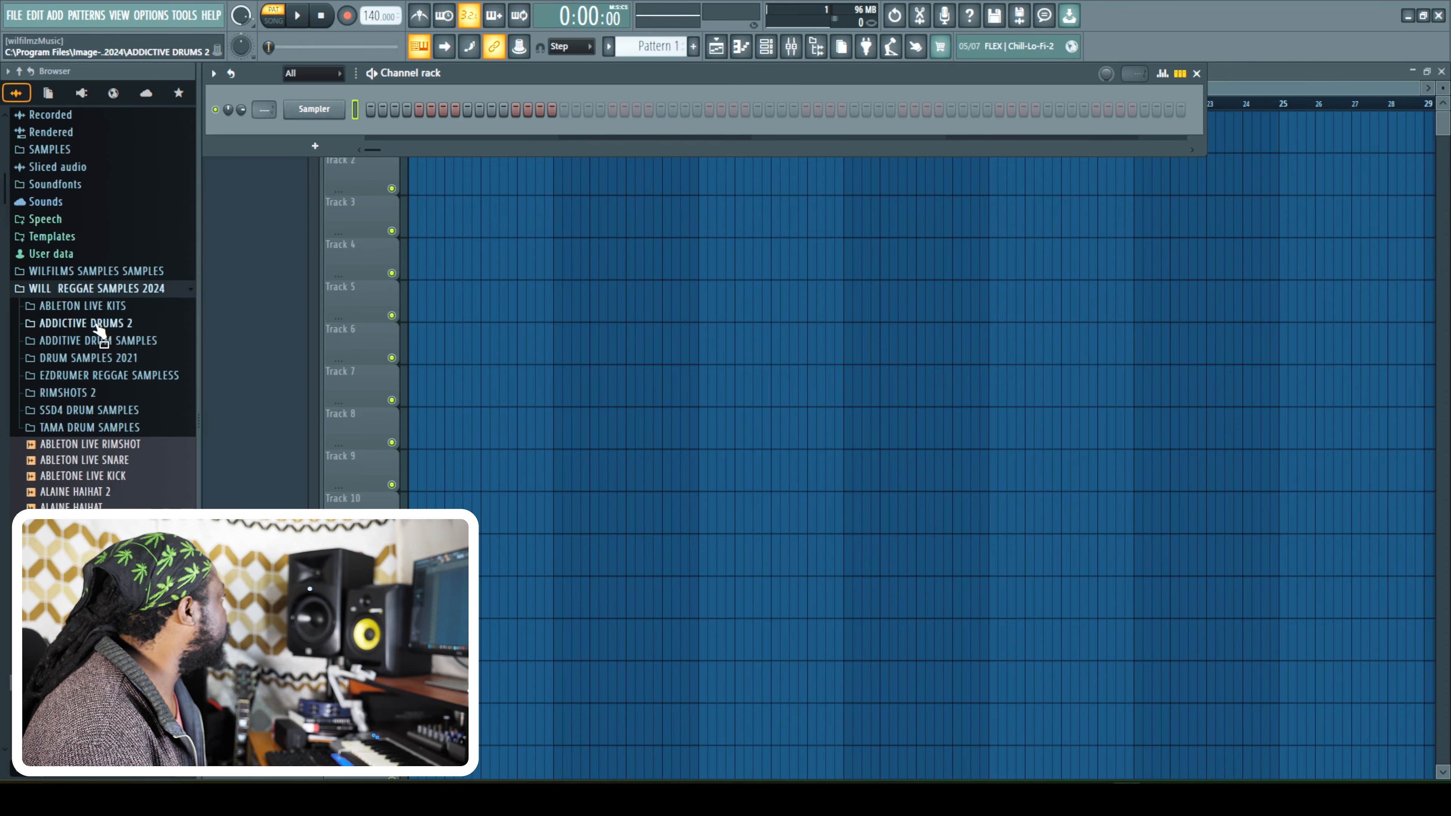
pyautogui.scroll(9, 48, 285)
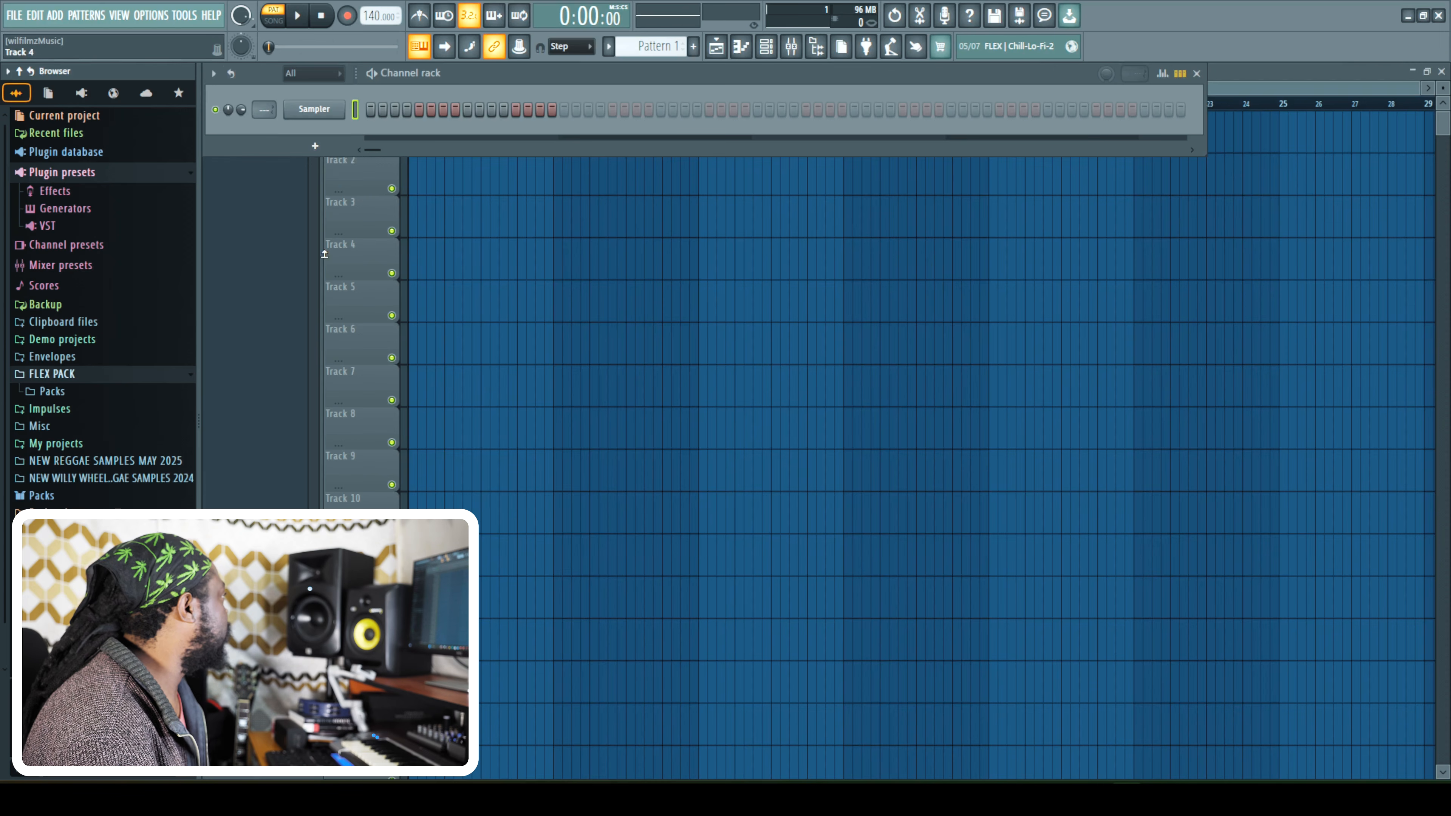
pyautogui.scroll(-1, 96, 497)
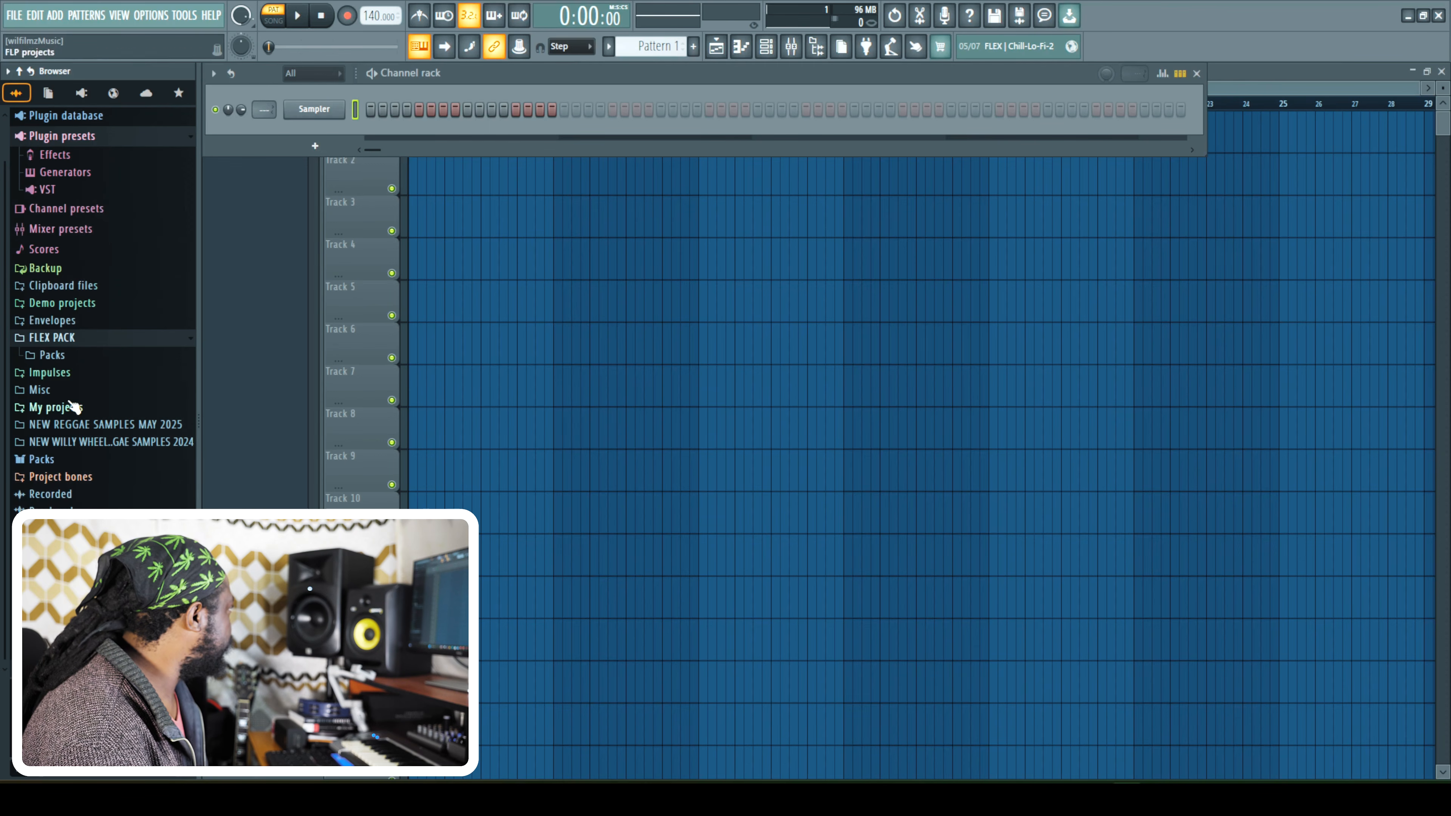
pyautogui.click(91, 443)
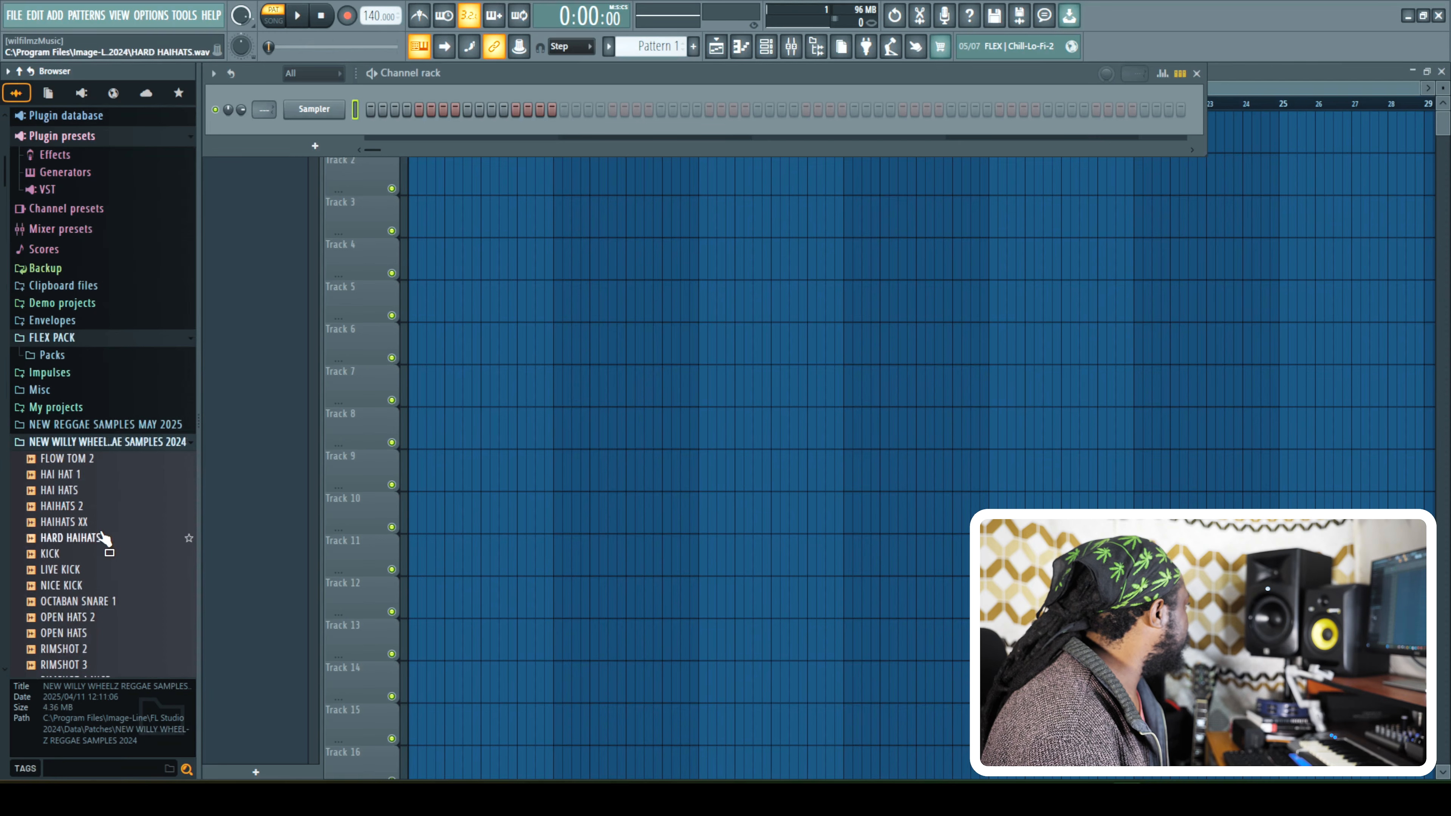
pyautogui.click(78, 586)
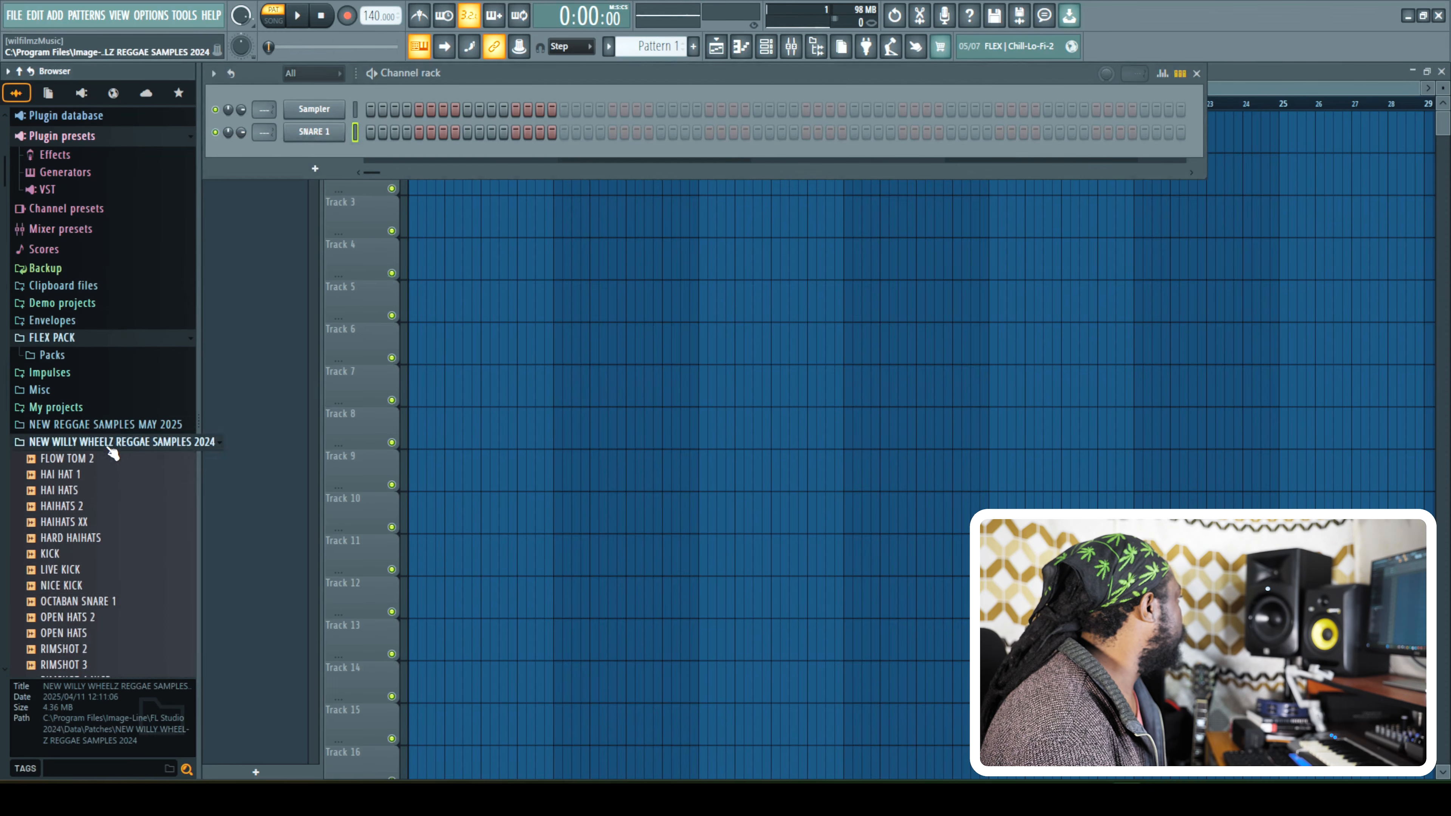
pyautogui.click(109, 447)
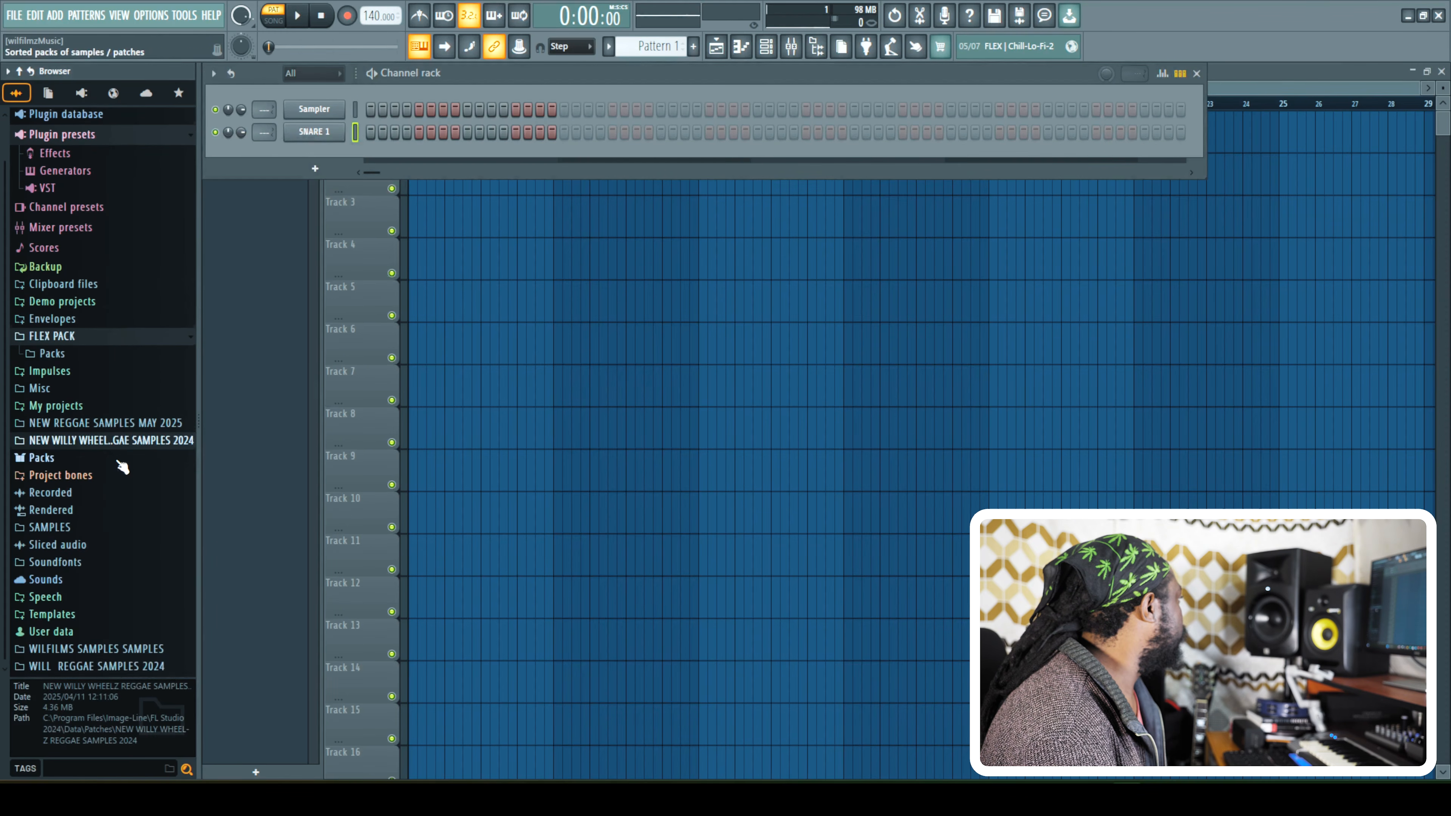
# Replace the default Sampler channel with the BEST A KICK sample from the WILL REGGAE SAMPLES 2024 folder.
pyautogui.click(108, 674)
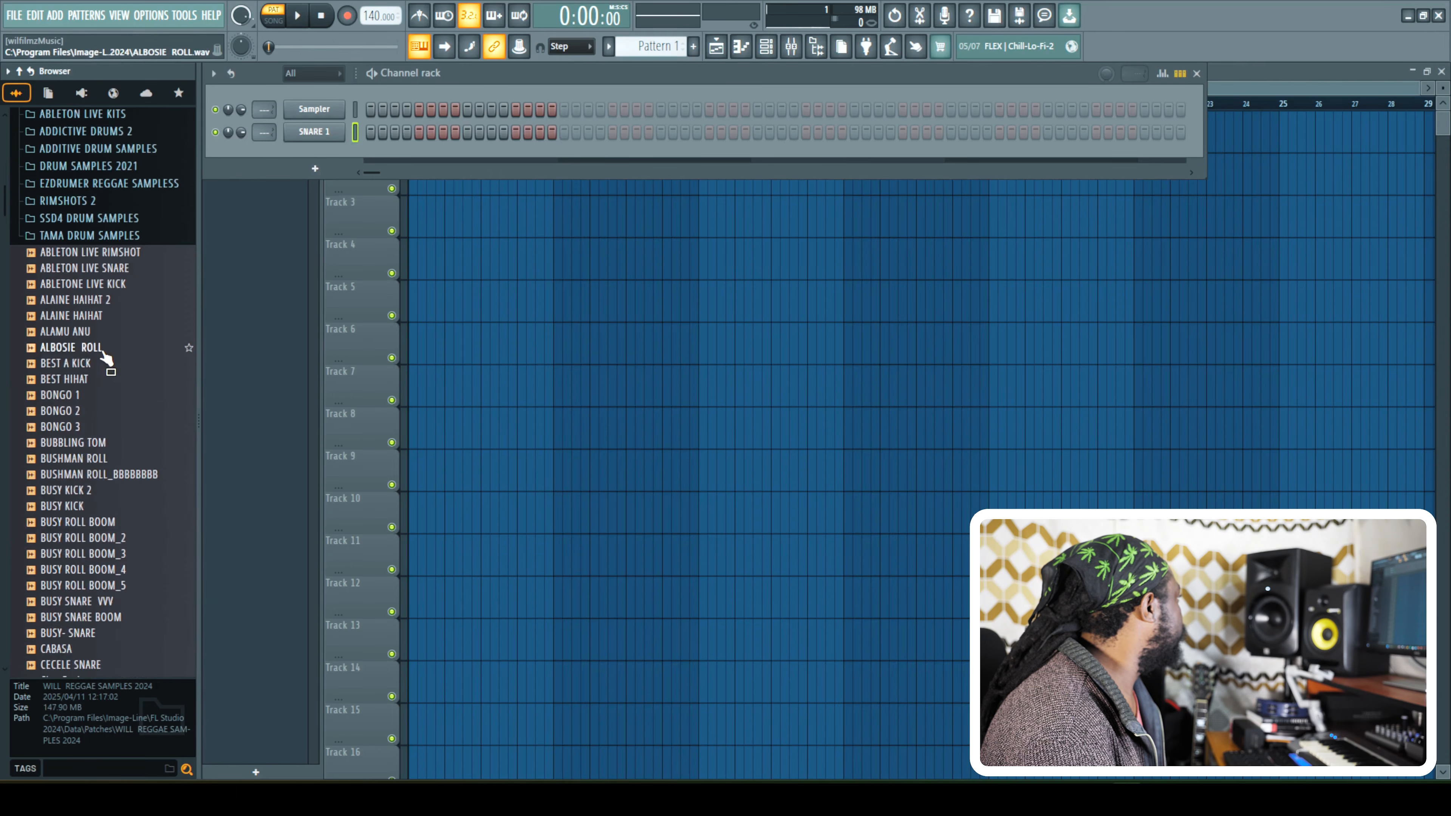
pyautogui.click(75, 365)
pyautogui.moveTo(77, 372); pyautogui.dragTo(321, 116)
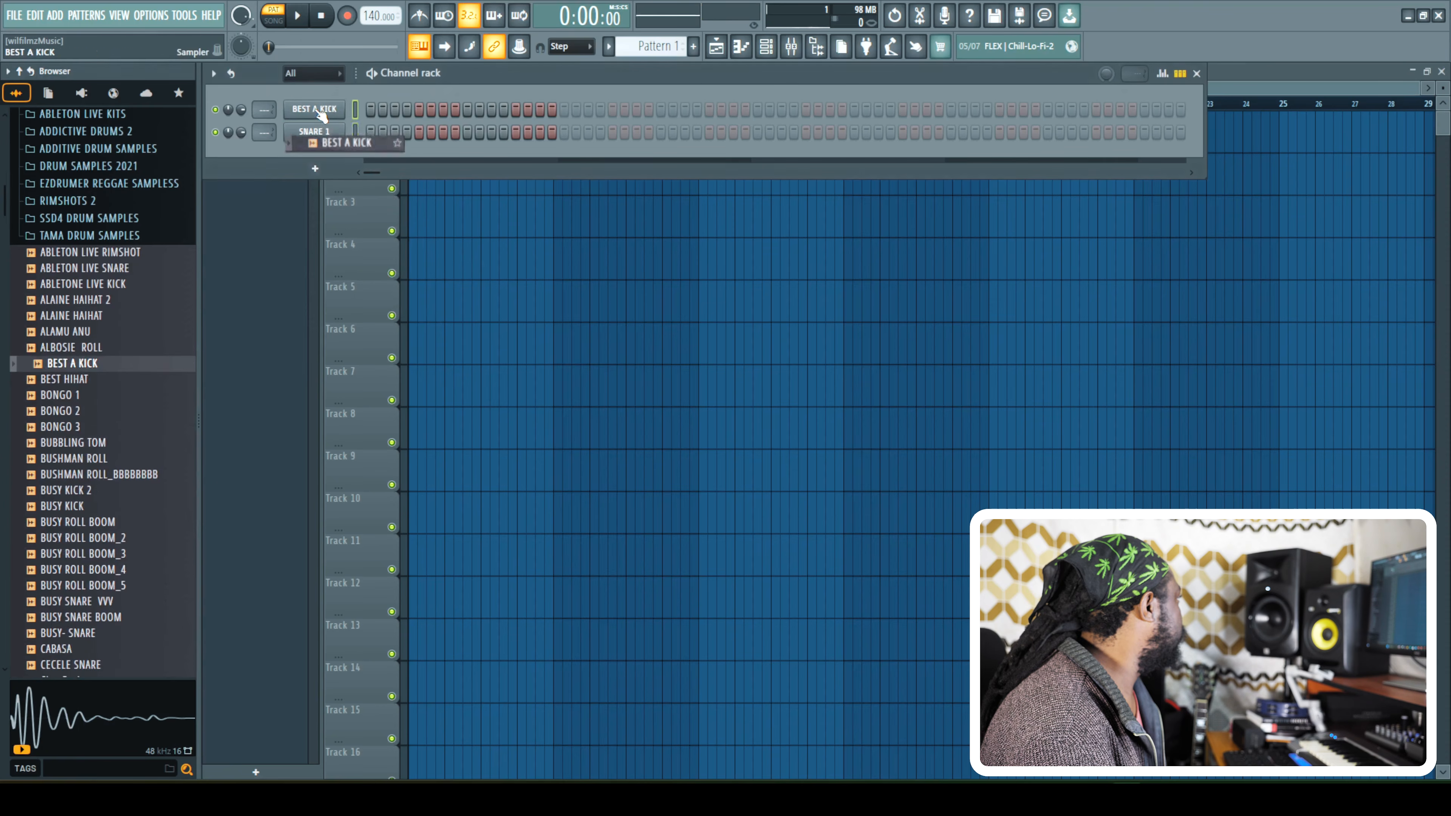
# Add the Crash_02 sample as a new channel below SNARE 1 and open its channel settings.
pyautogui.scroll(-8, 75, 466)
pyautogui.moveTo(63, 332); pyautogui.dragTo(314, 155)
pyautogui.click(314, 154)
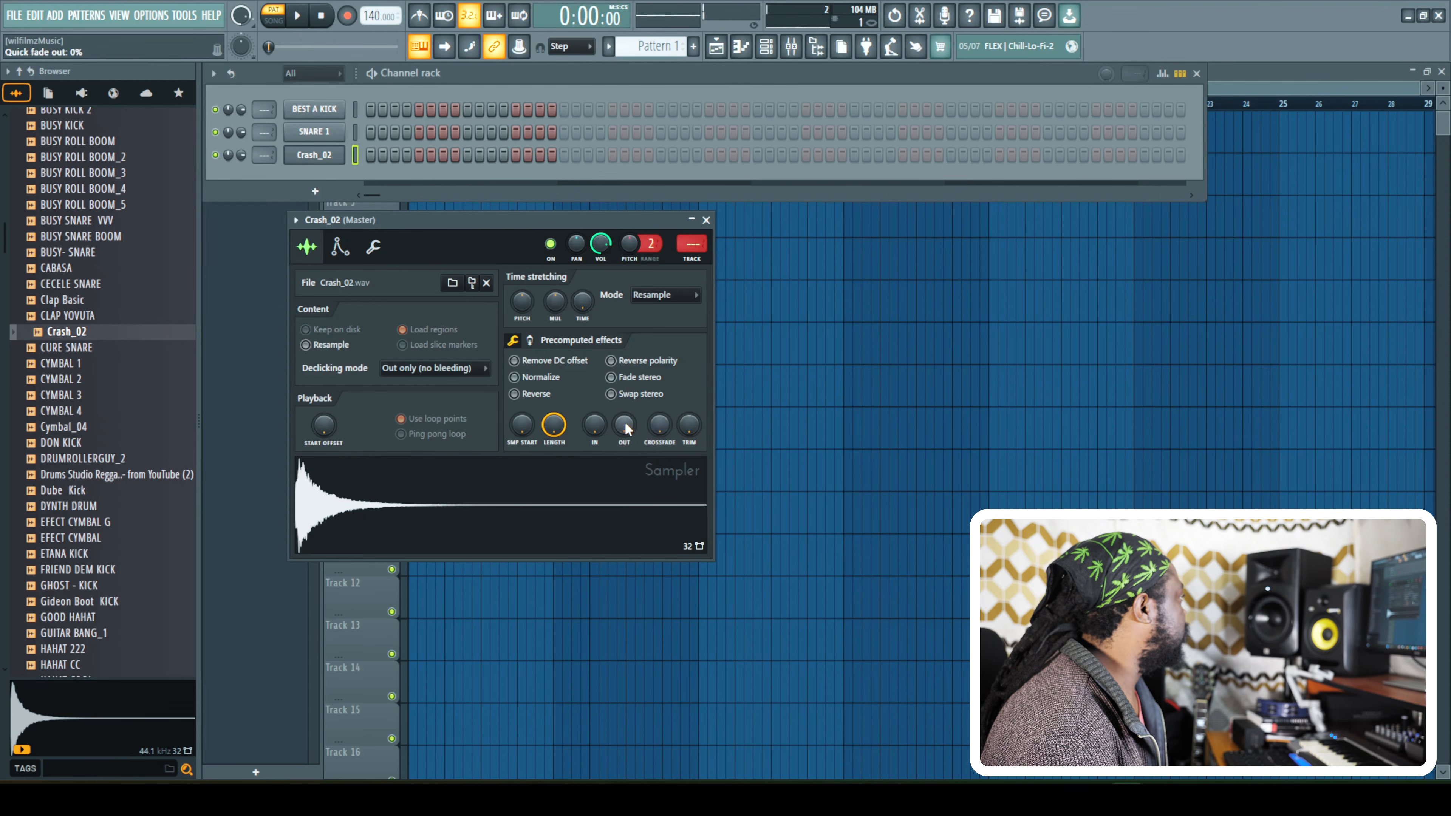
# Try a quick fade-out and the Reverse effect on the Crash_02 sample, restoring each one.
pyautogui.moveTo(626, 427); pyautogui.dragTo(626, 354)
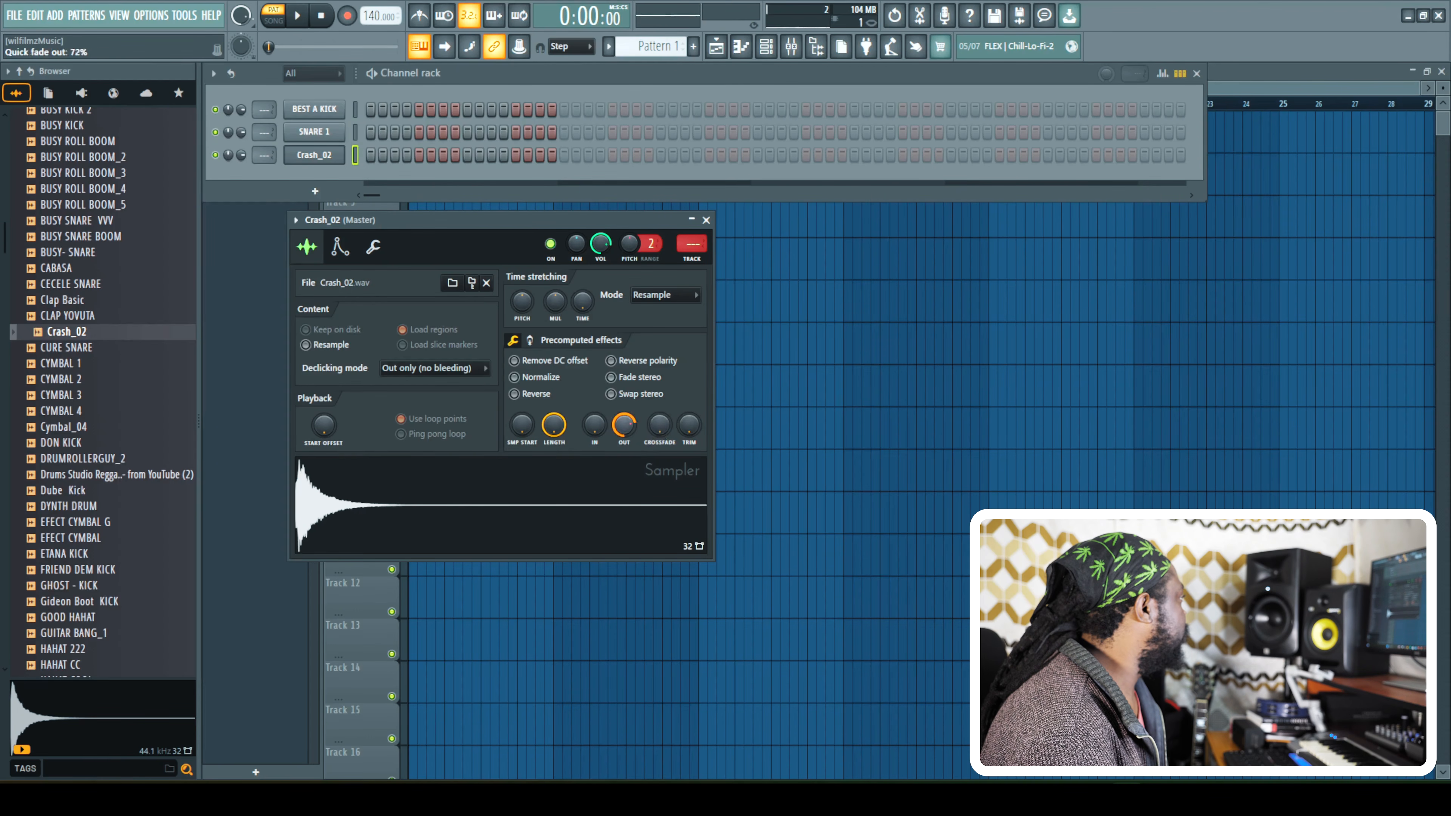
pyautogui.moveTo(619, 437); pyautogui.dragTo(620, 512)
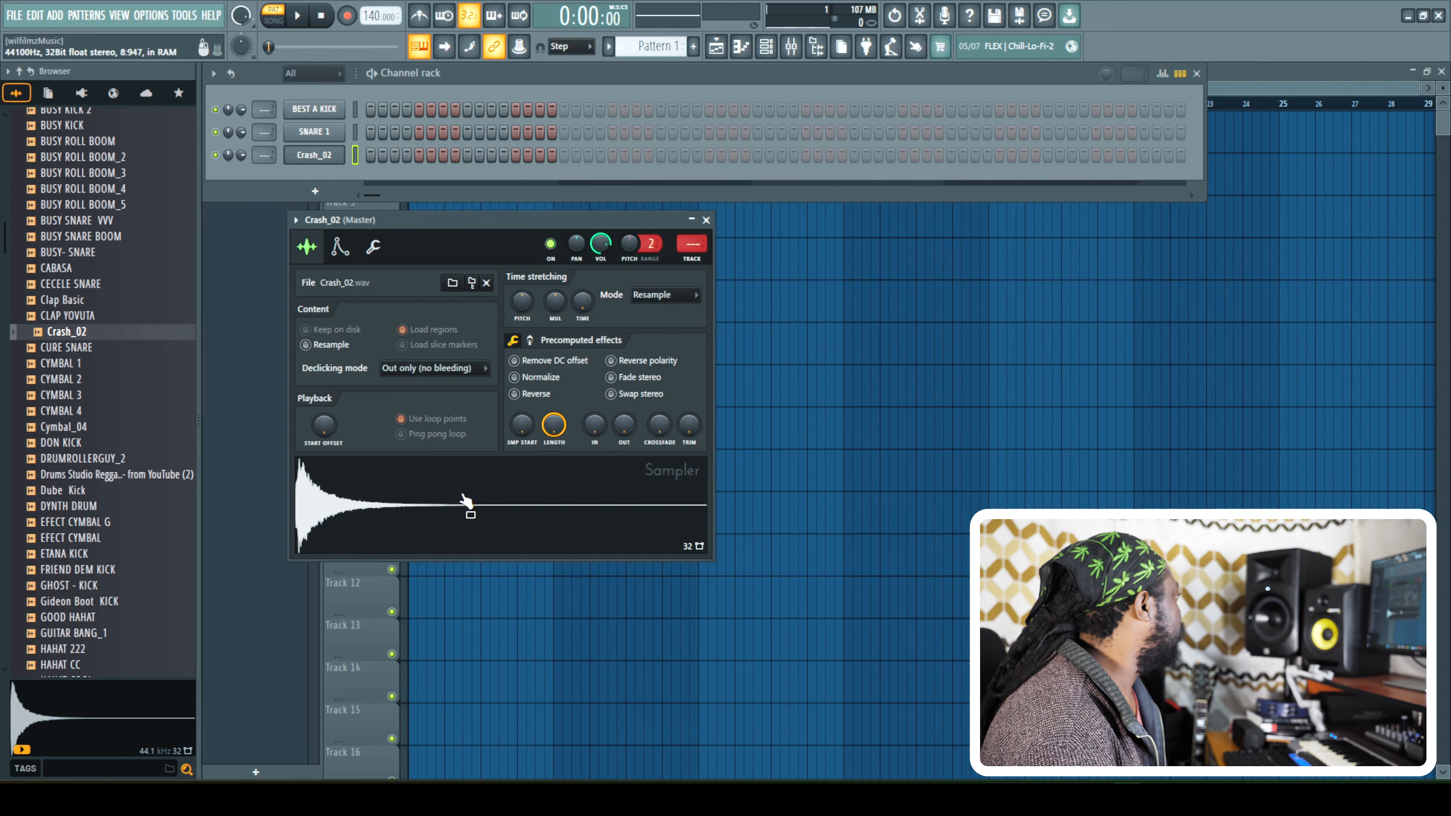
pyautogui.click(514, 395)
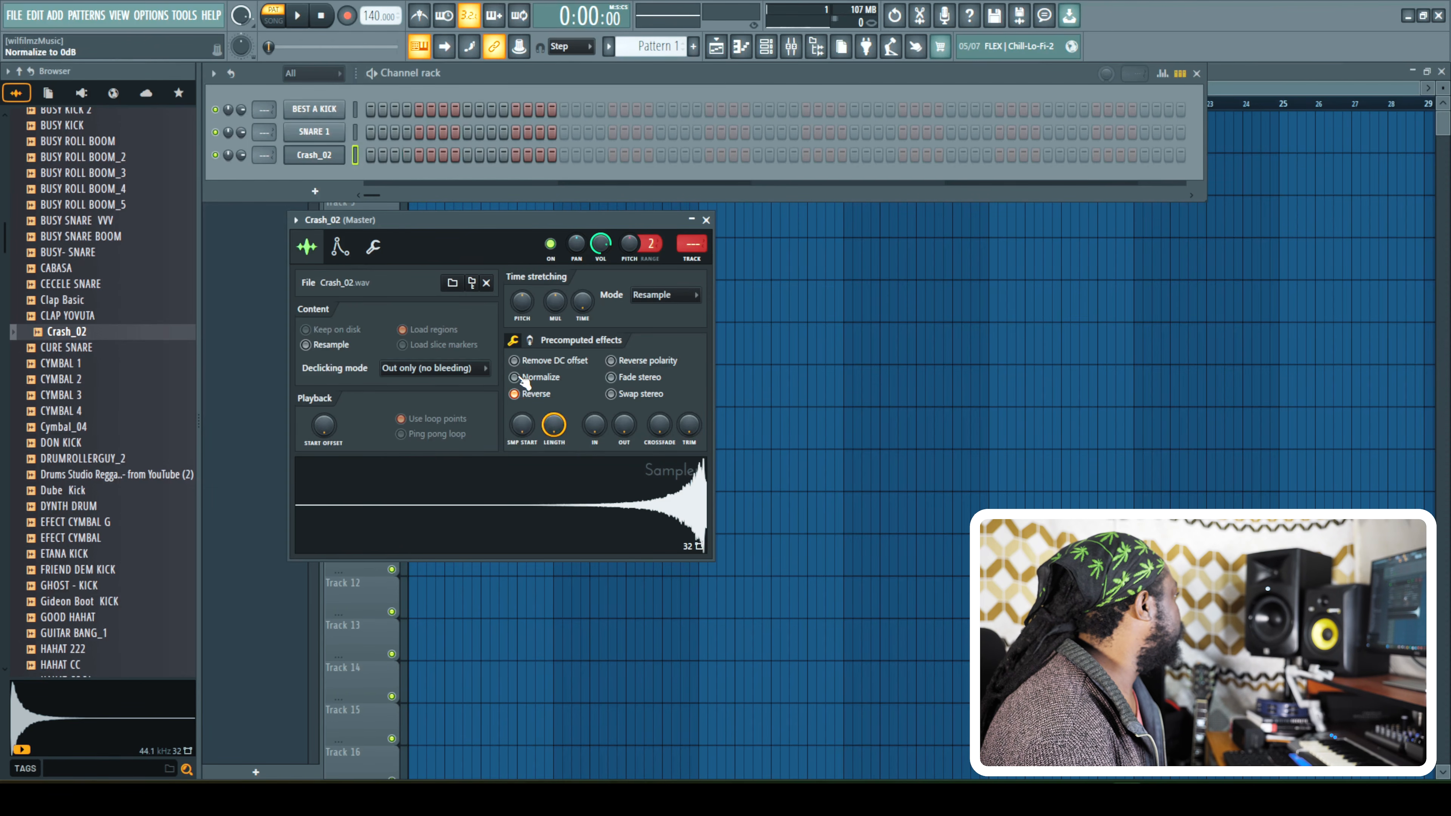
pyautogui.click(515, 395)
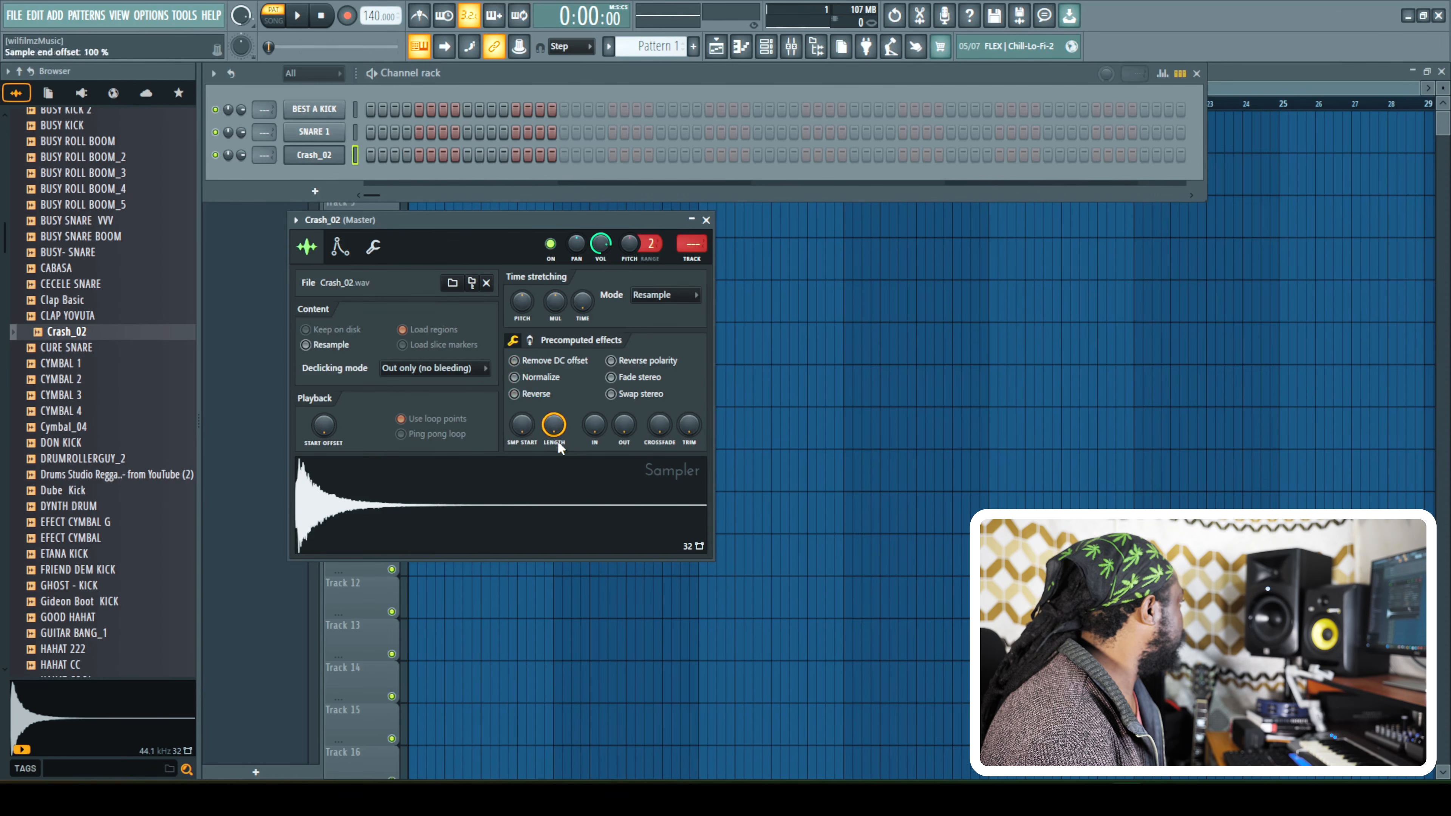
# Set Crash_02's quick fade-out to 100%, audition the sample, and lower its channel volume slightly.
pyautogui.moveTo(628, 432); pyautogui.dragTo(629, 408)
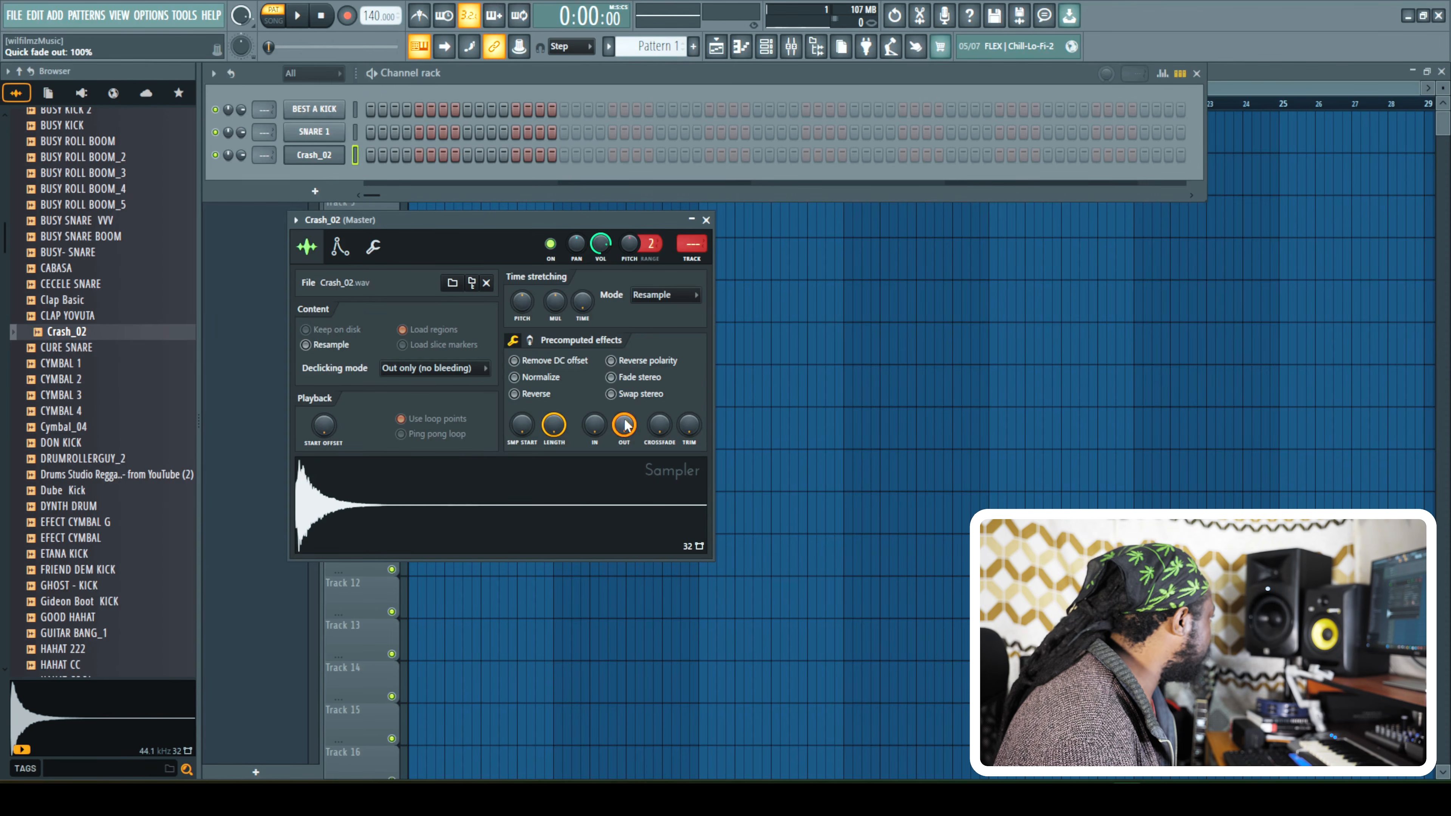
pyautogui.click(325, 517)
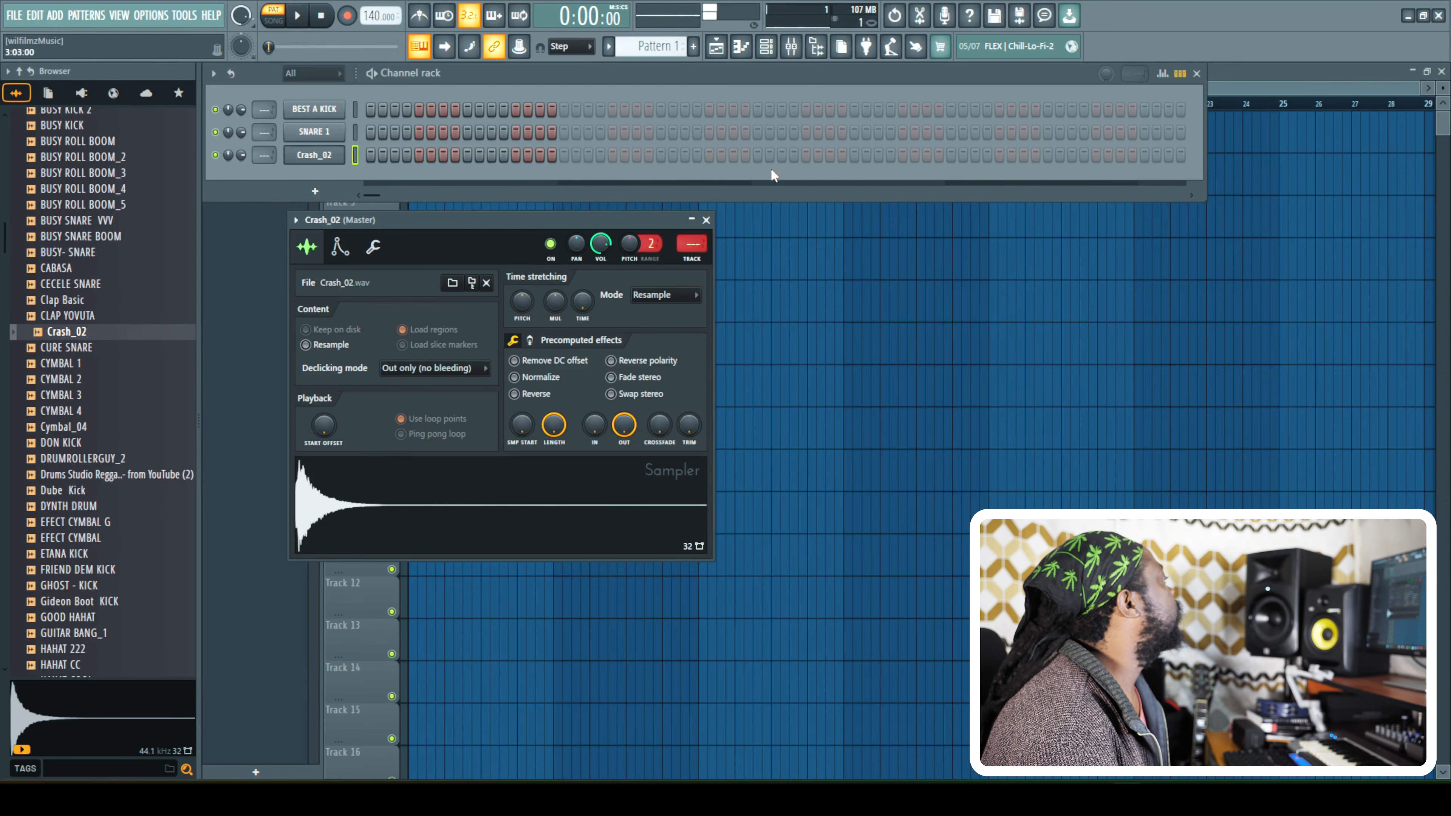
pyautogui.click(707, 221)
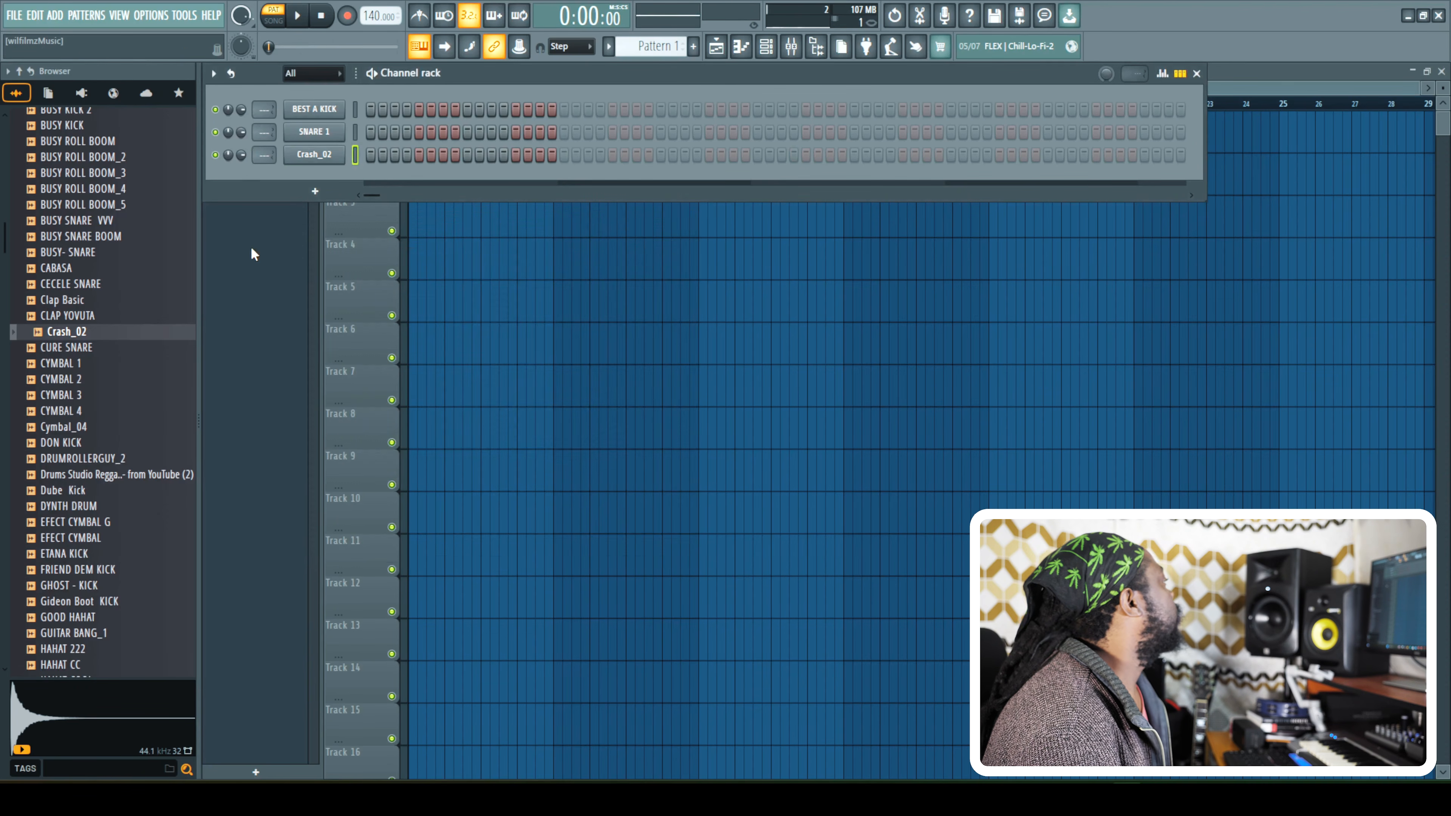
pyautogui.moveTo(241, 155); pyautogui.dragTo(241, 162)
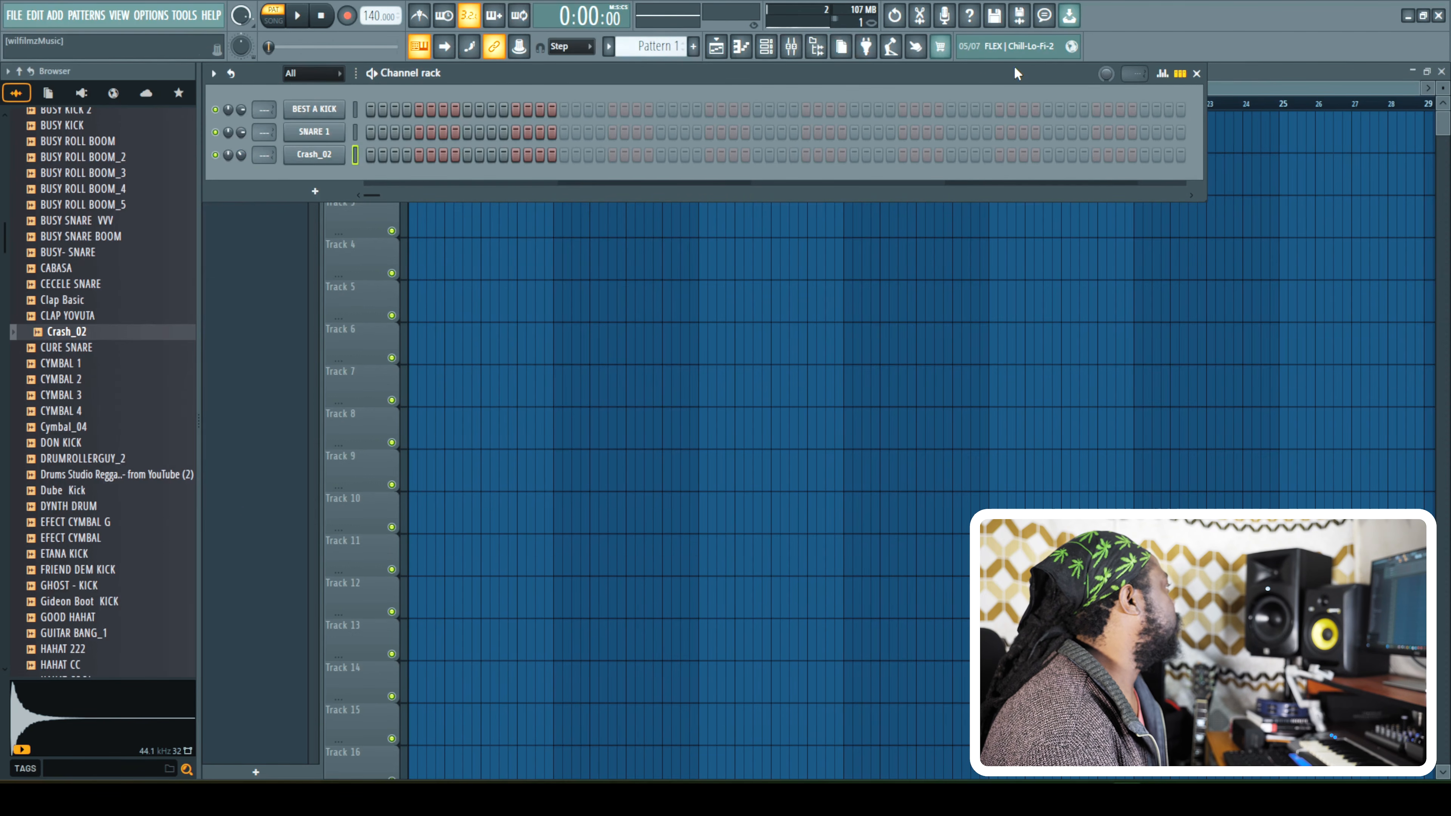
# Hide the playlist and briefly show the piano roll for Crash_02.
pyautogui.click(717, 48)
pyautogui.click(716, 48)
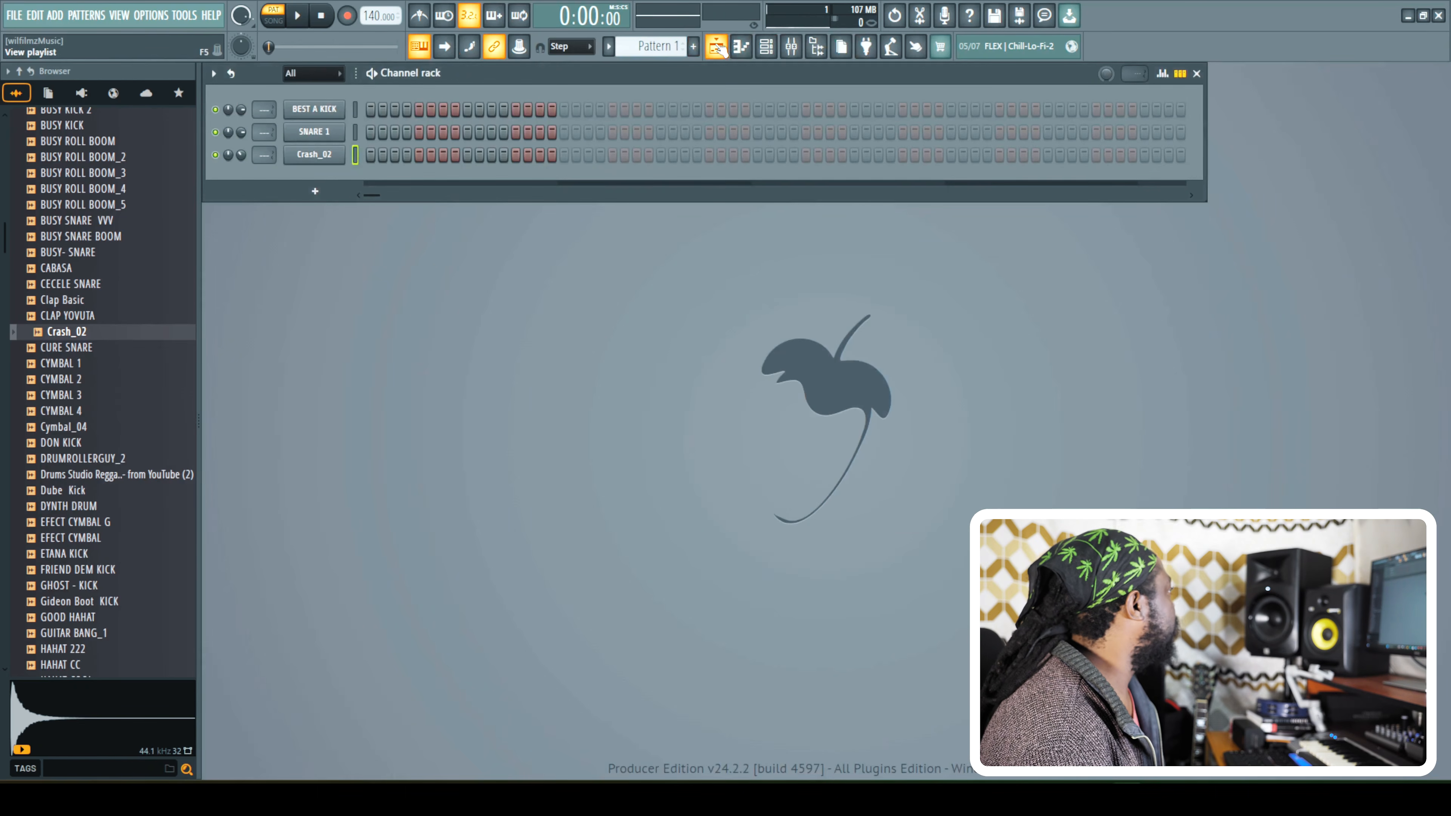
pyautogui.click(742, 48)
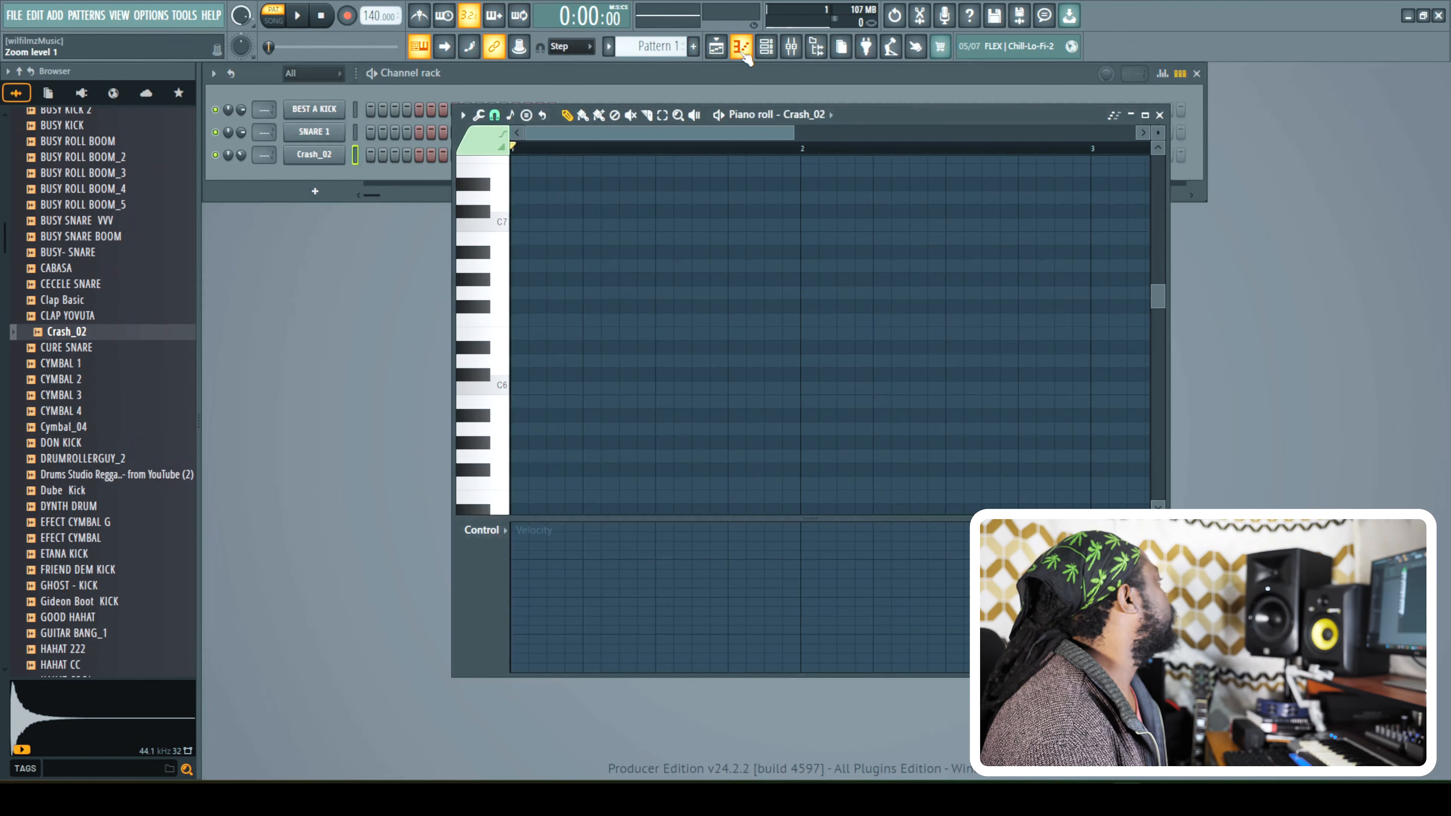
pyautogui.click(743, 50)
# Toggle the channel rack off and back on twice.
pyautogui.click(767, 50)
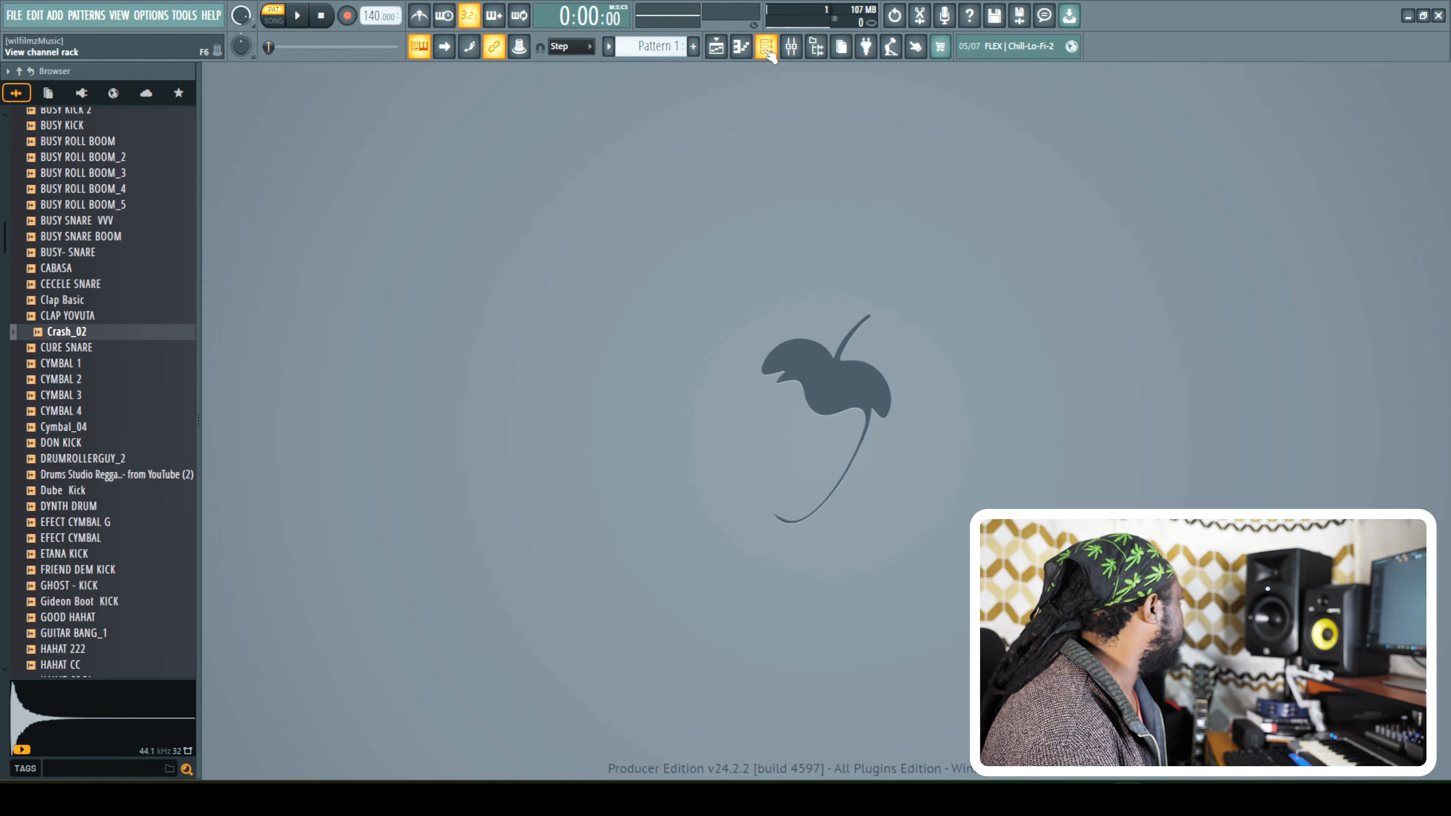
pyautogui.click(767, 50)
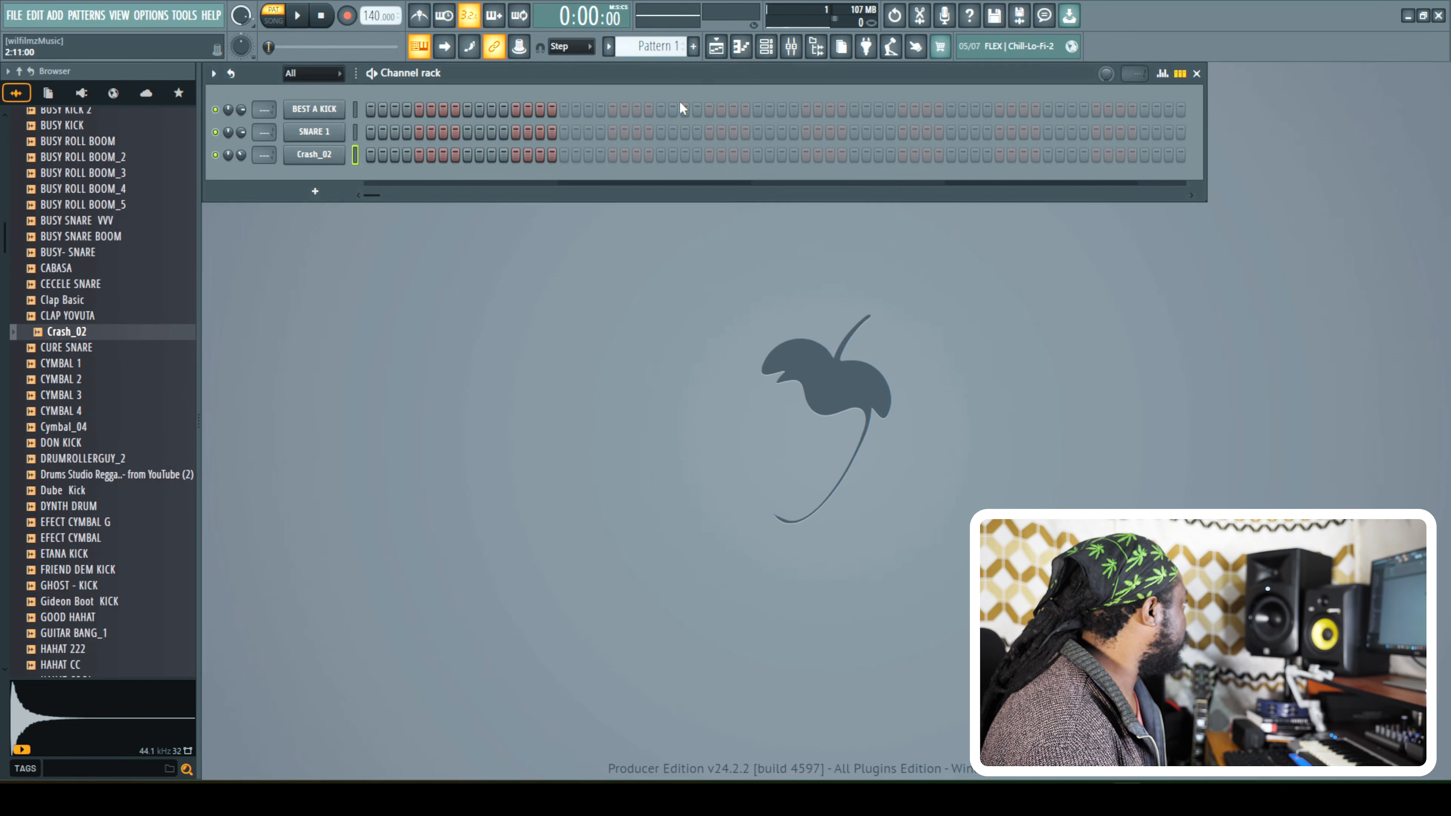
pyautogui.click(774, 53)
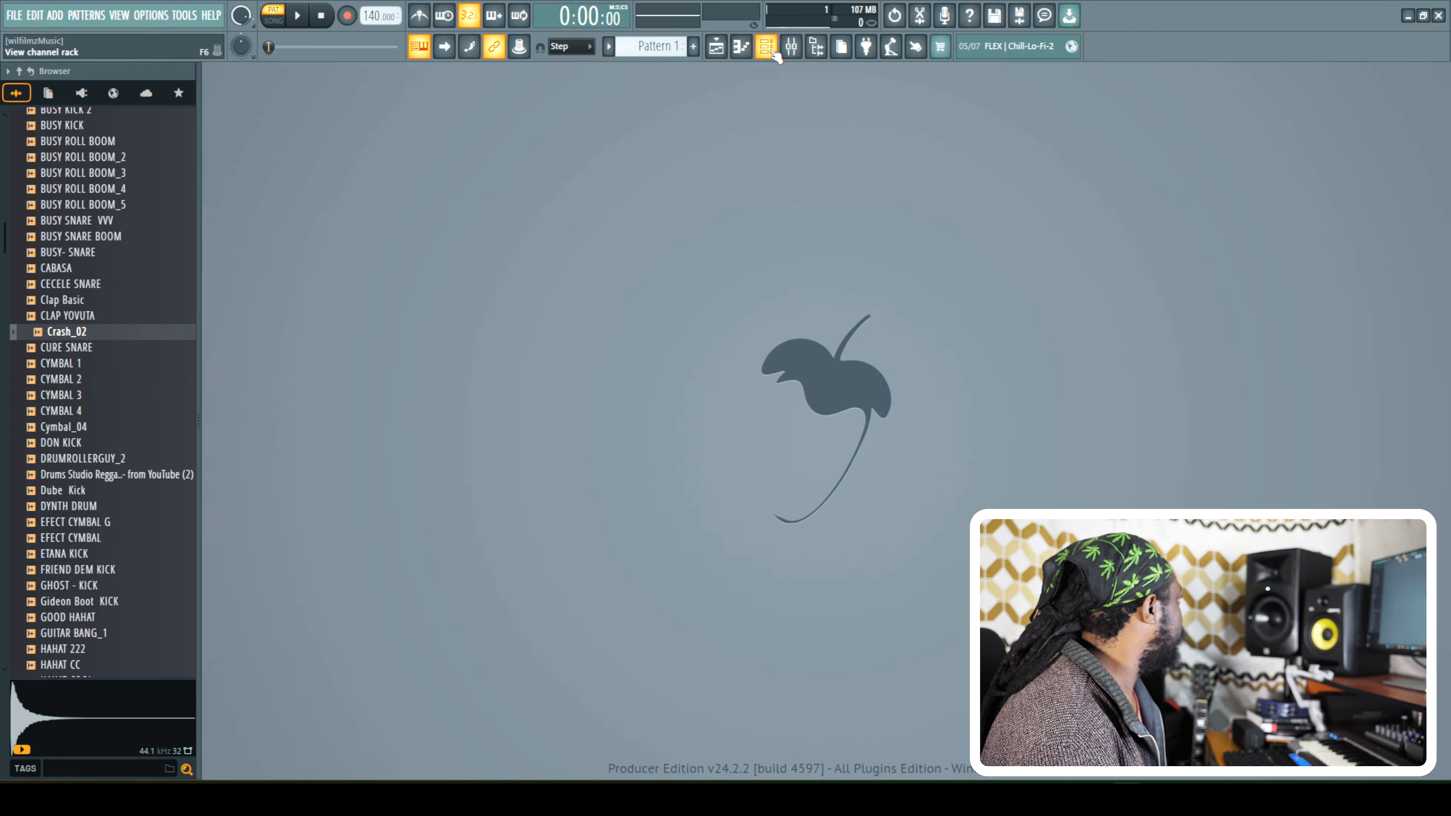
pyautogui.click(772, 50)
# Open the mixer and toggle the sample browser off and back on.
pyautogui.click(800, 52)
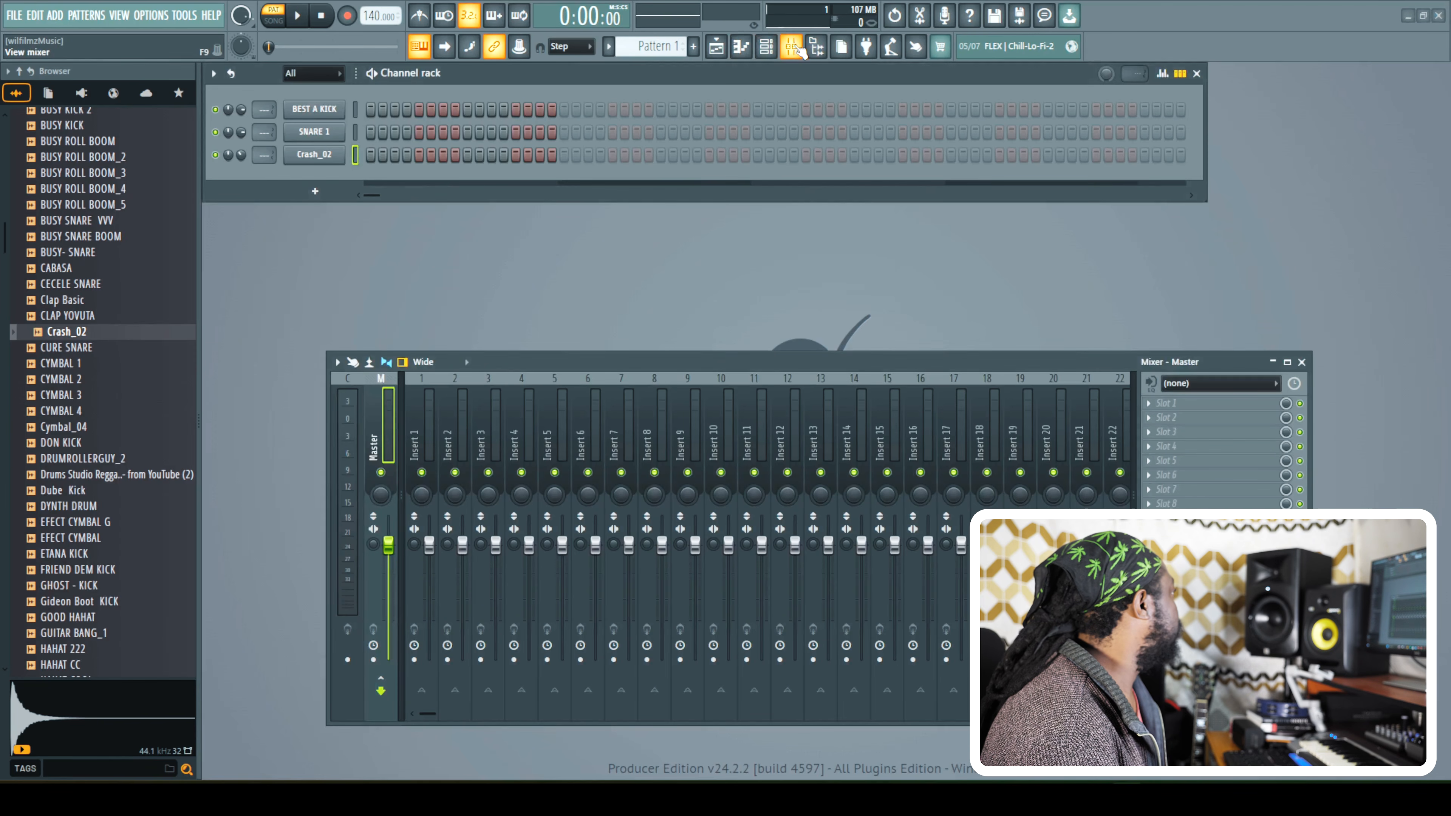
pyautogui.click(818, 56)
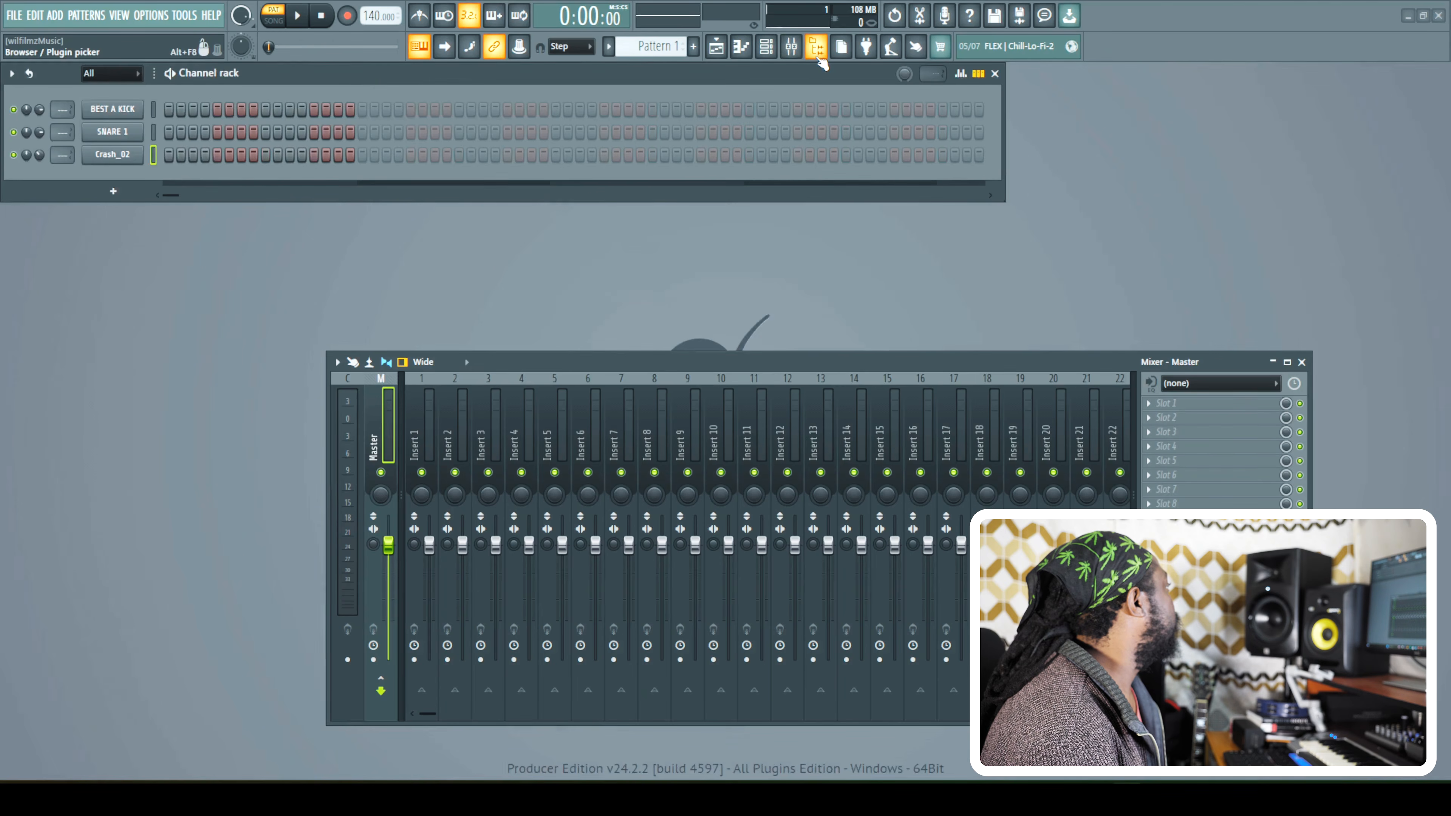
pyautogui.click(818, 56)
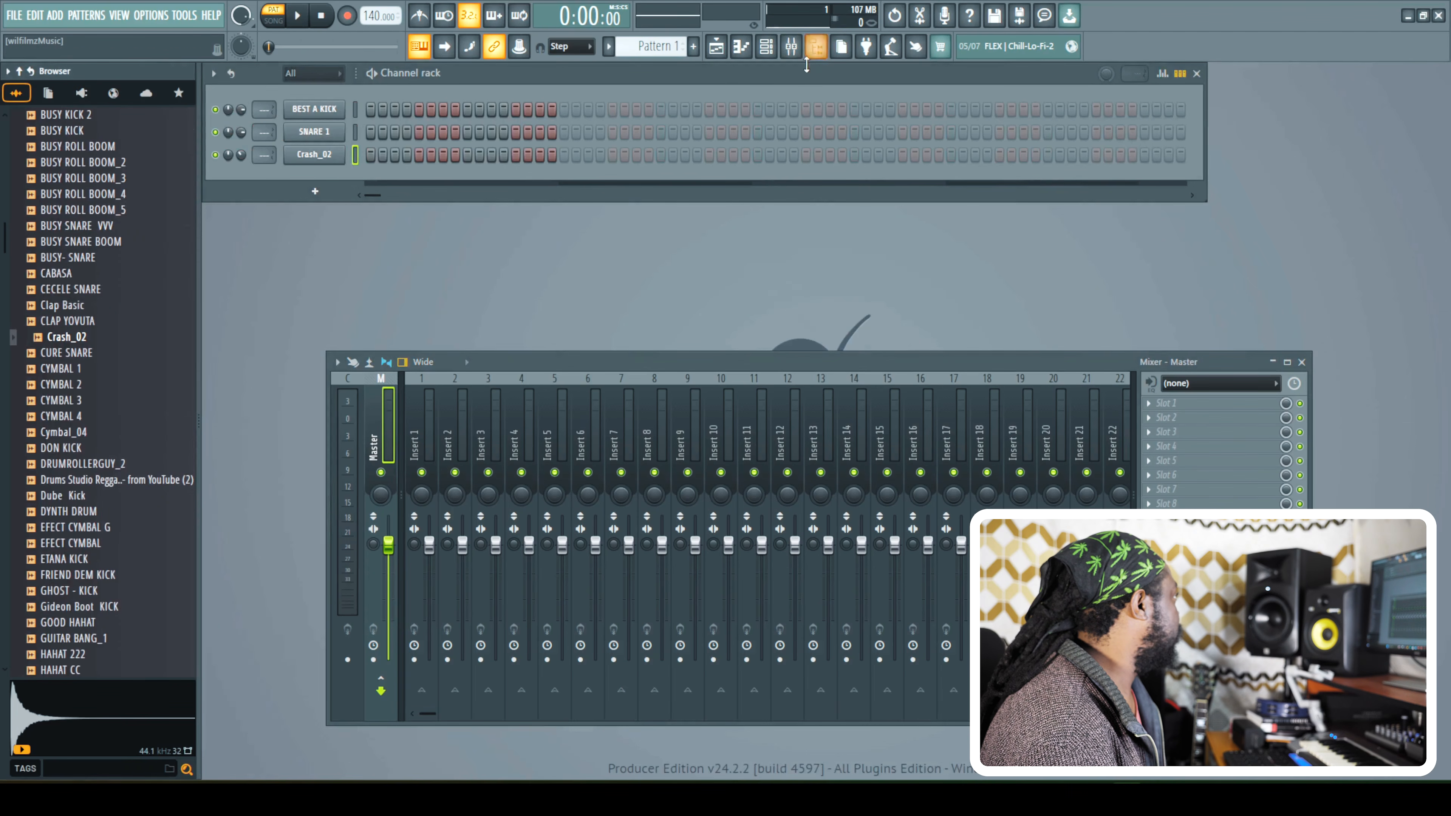
pyautogui.click(819, 51)
pyautogui.click(819, 51)
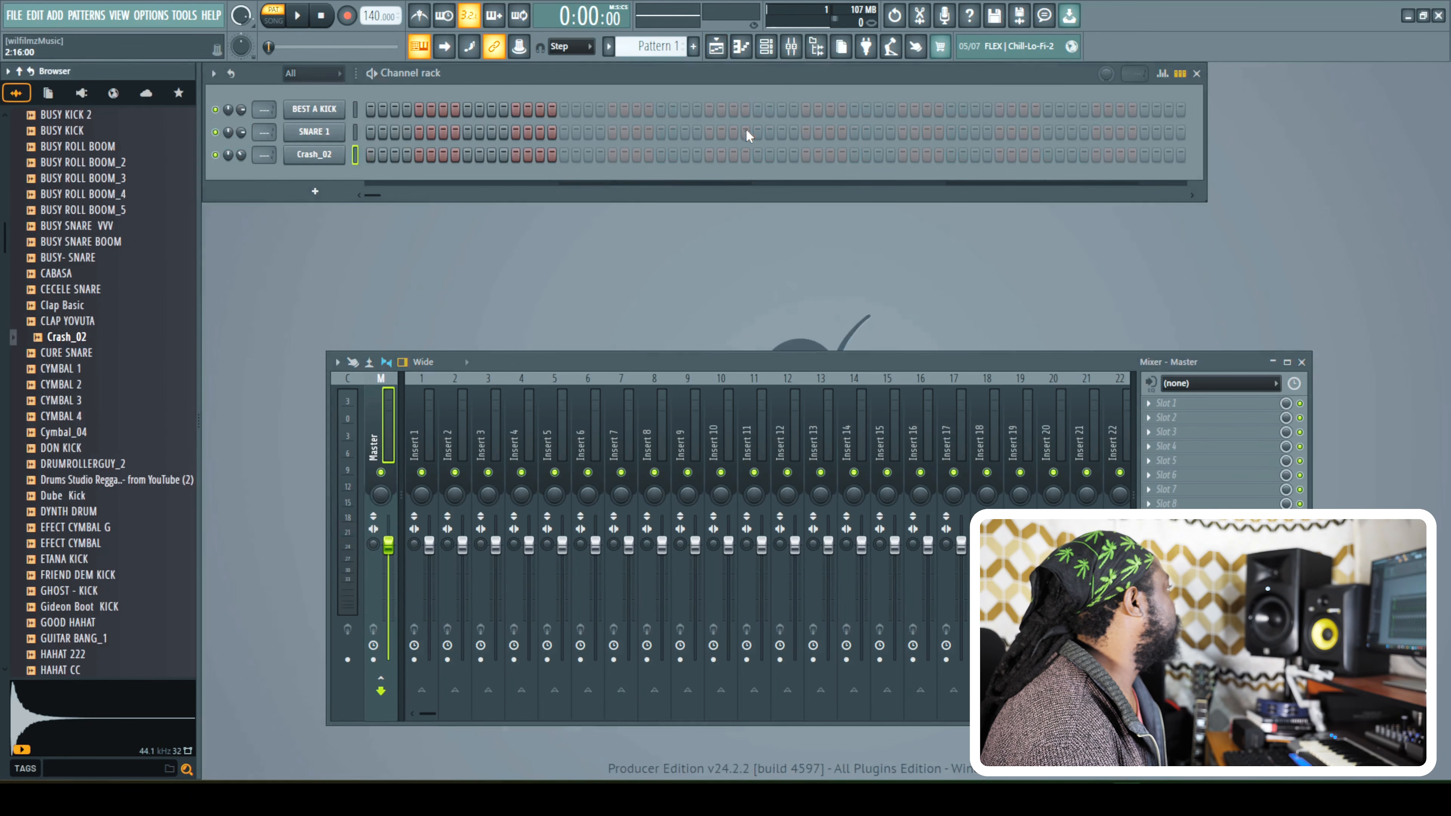
# Show the playlist again and bring the channel rack back into view alongside the mixer.
pyautogui.click(716, 50)
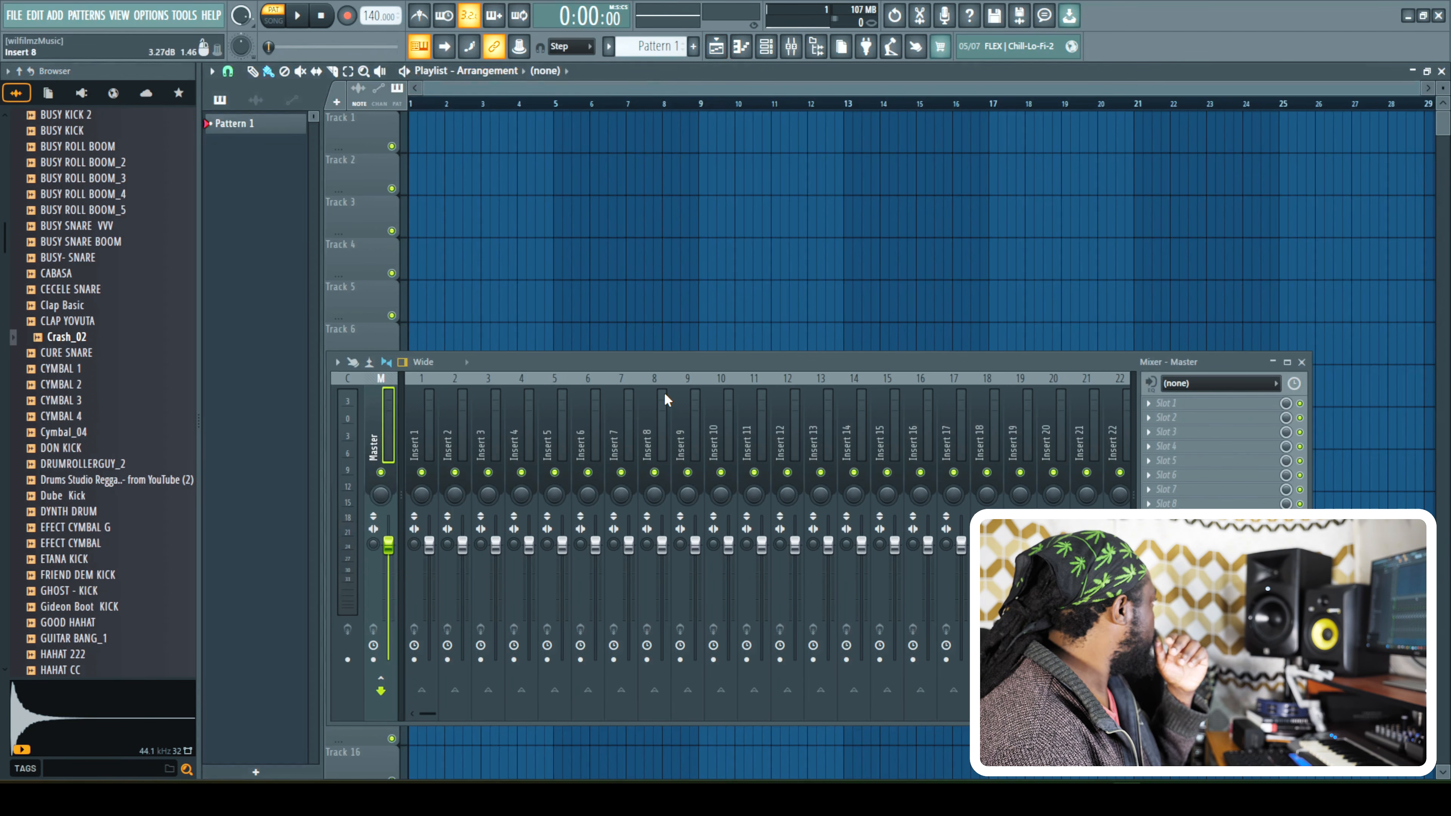
pyautogui.click(766, 45)
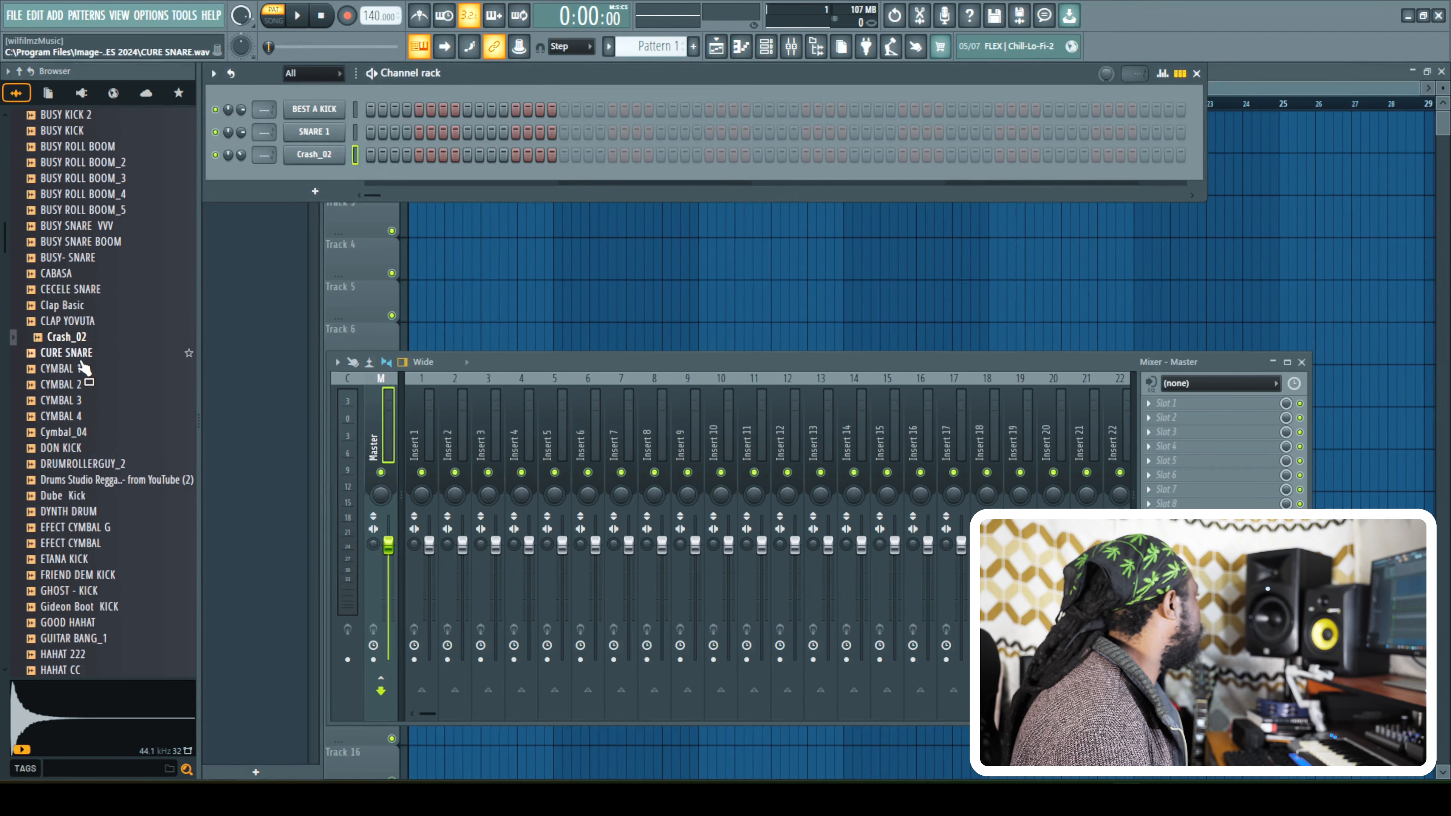
# Collapse the WILL REGGAE SAMPLES 2024 folder and open the FULL REGGAE DRUM KIT SEPTERMBER 2024 folder inside SAMPLES.
pyautogui.scroll(10, 62, 277)
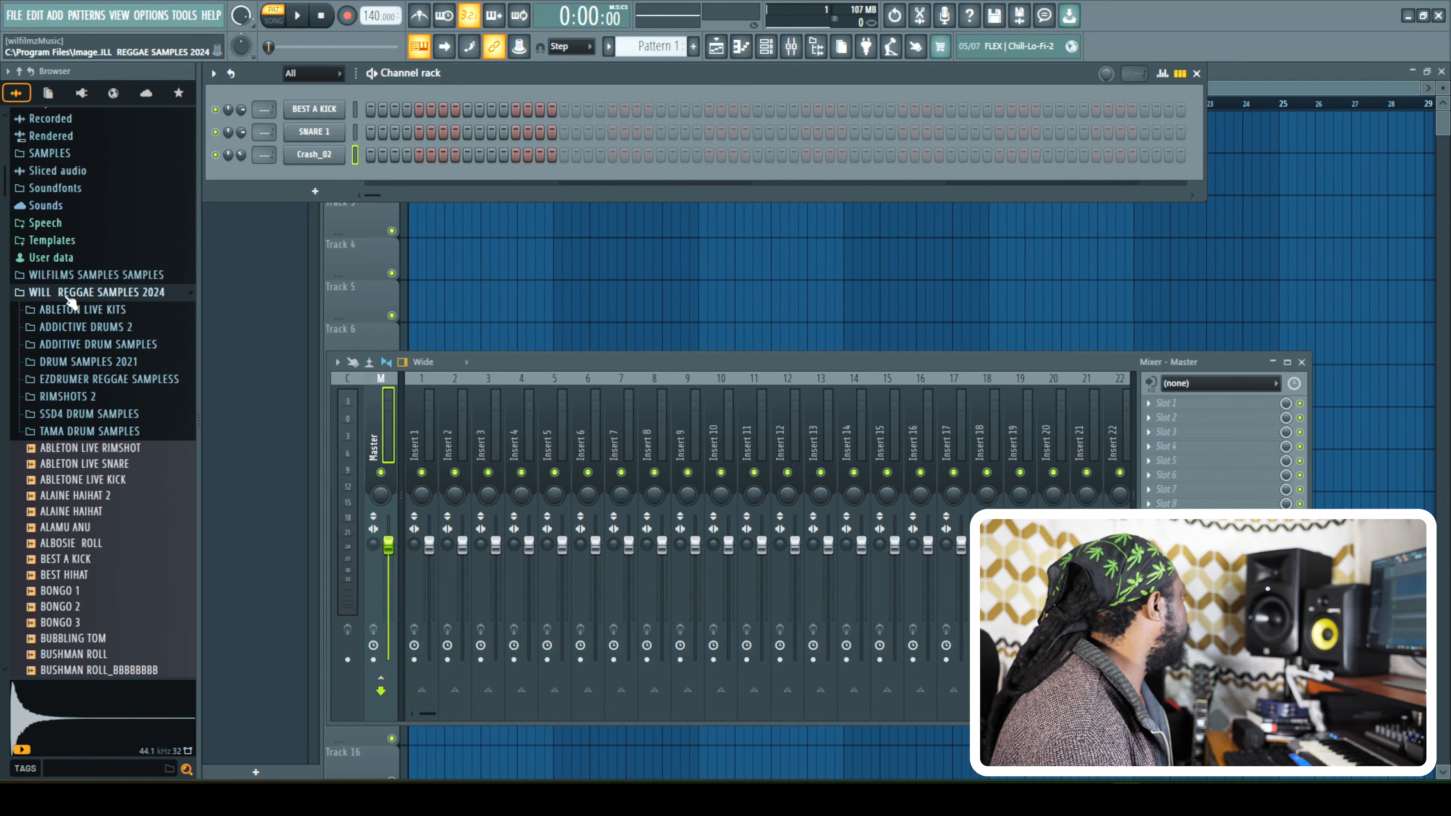
pyautogui.click(86, 297)
pyautogui.click(50, 529)
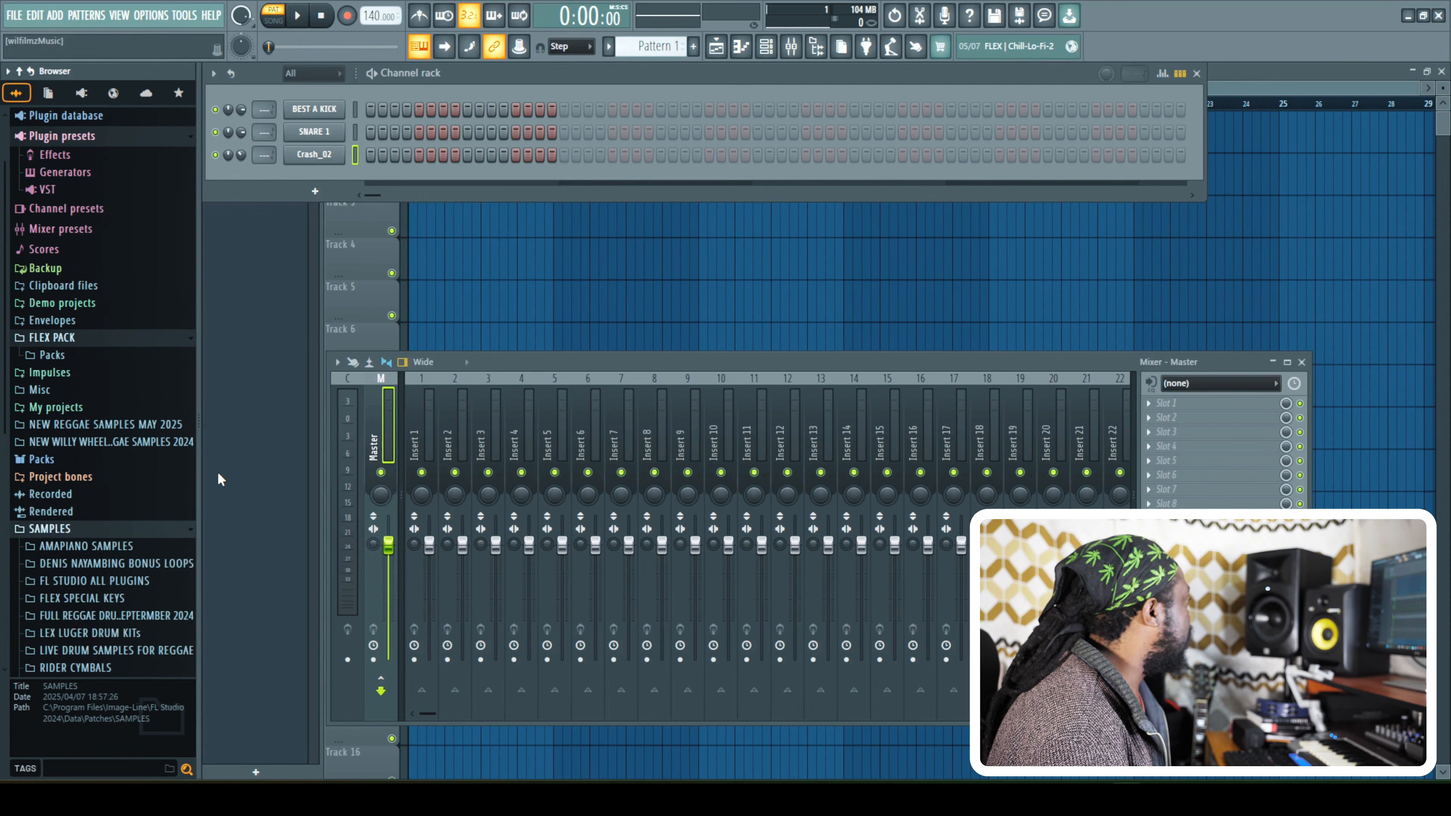
pyautogui.click(143, 616)
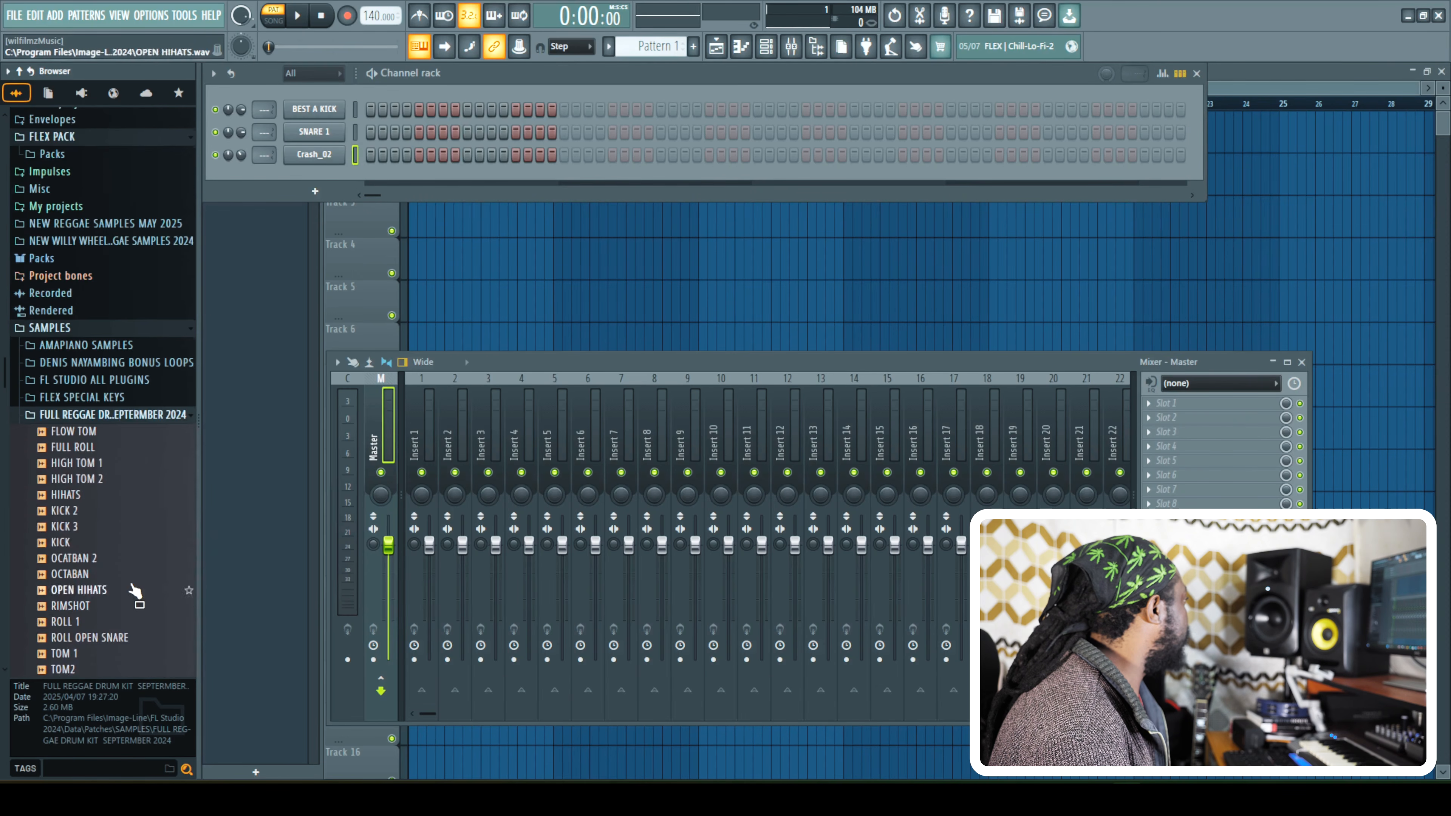
# Audition the OPEN HIHATS sample and add it as a new channel below Crash_02.
pyautogui.click(84, 591)
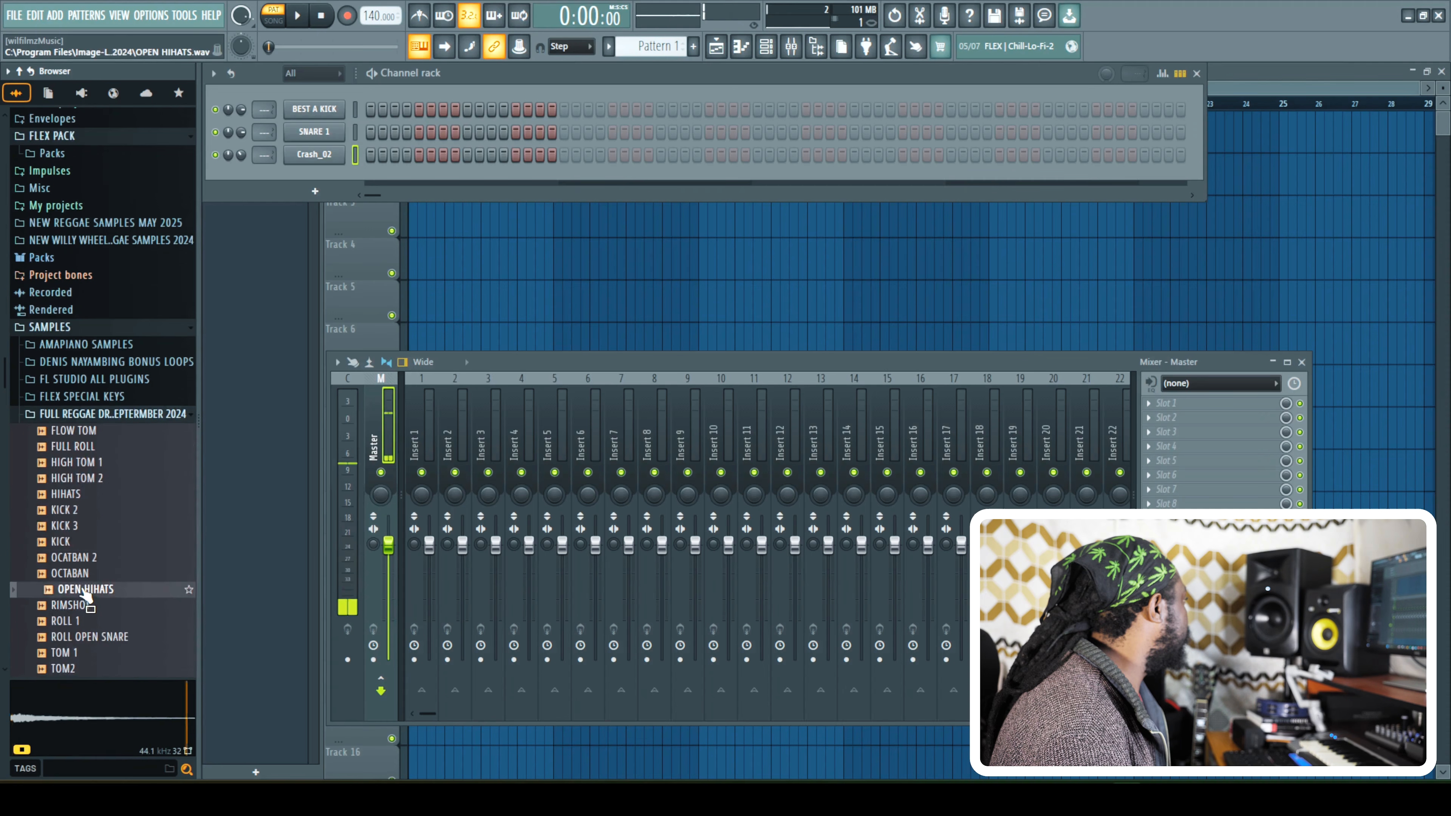
pyautogui.click(93, 604)
pyautogui.moveTo(85, 589); pyautogui.dragTo(322, 182)
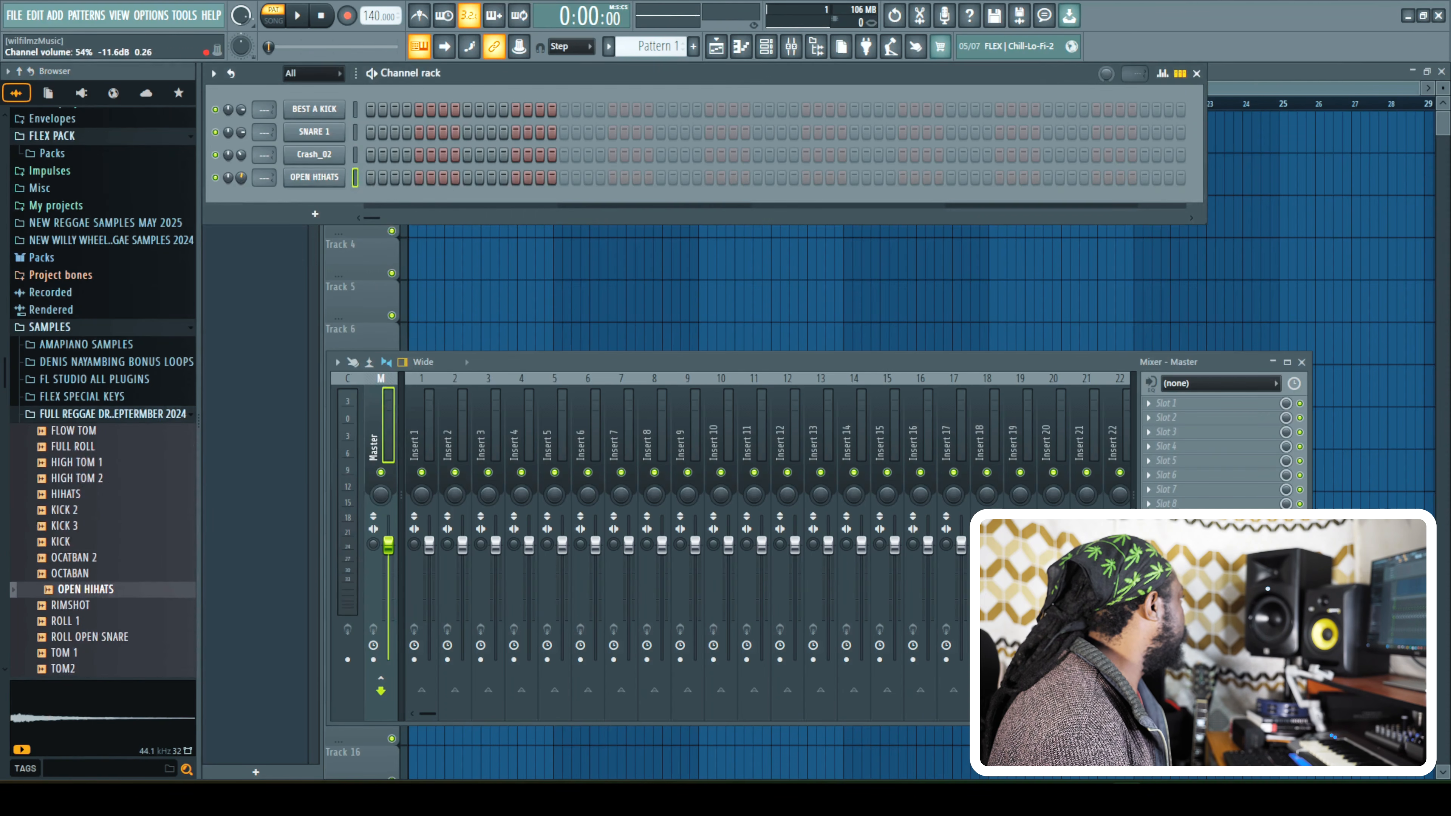
# Audition ROLL OPEN SNARE, OPEN HIHATS and KICK 3, and add KICK 3 as a new channel above BEST A KICK.
pyautogui.scroll(-5, 120, 558)
pyautogui.click(88, 447)
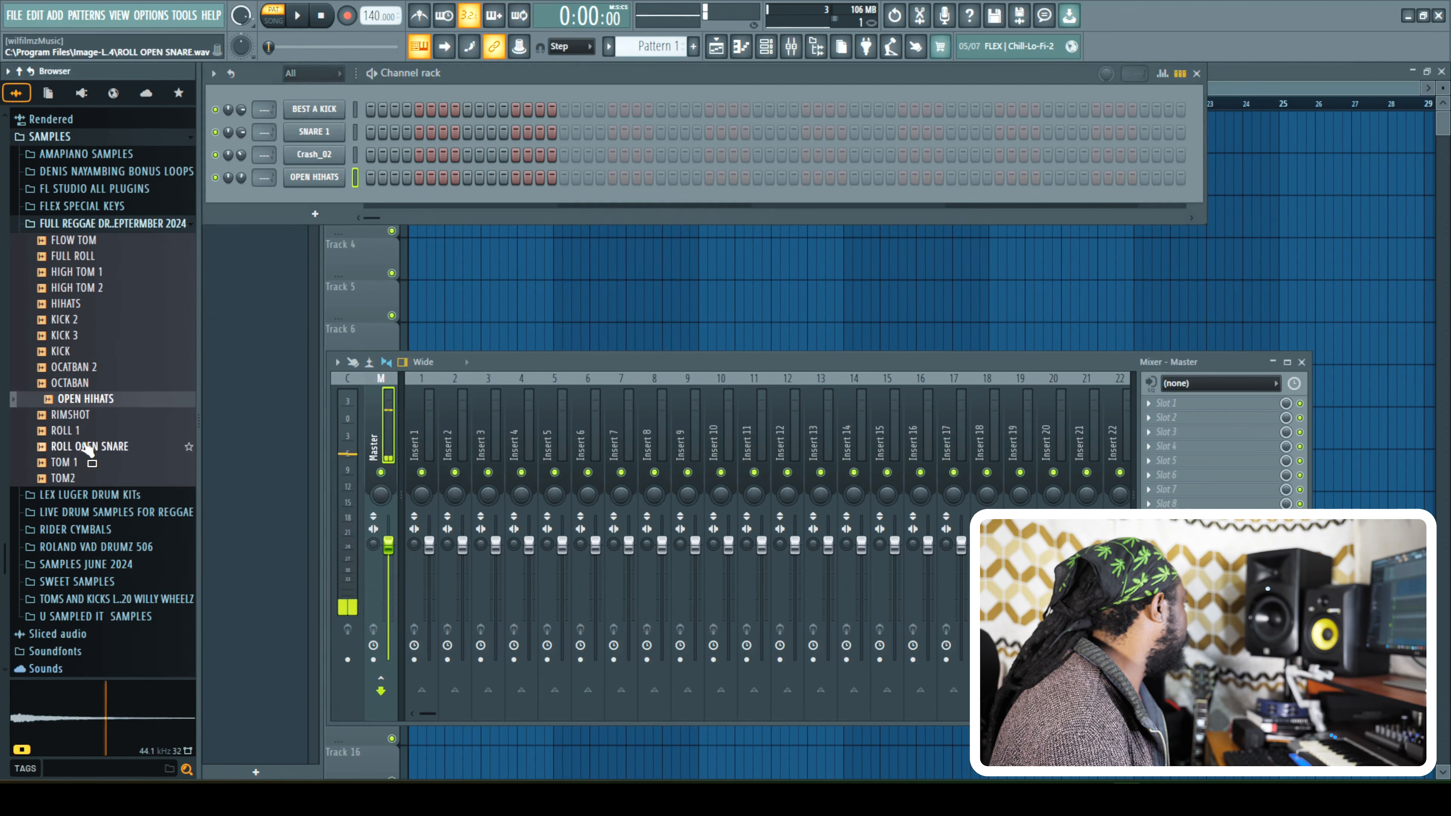
pyautogui.click(102, 399)
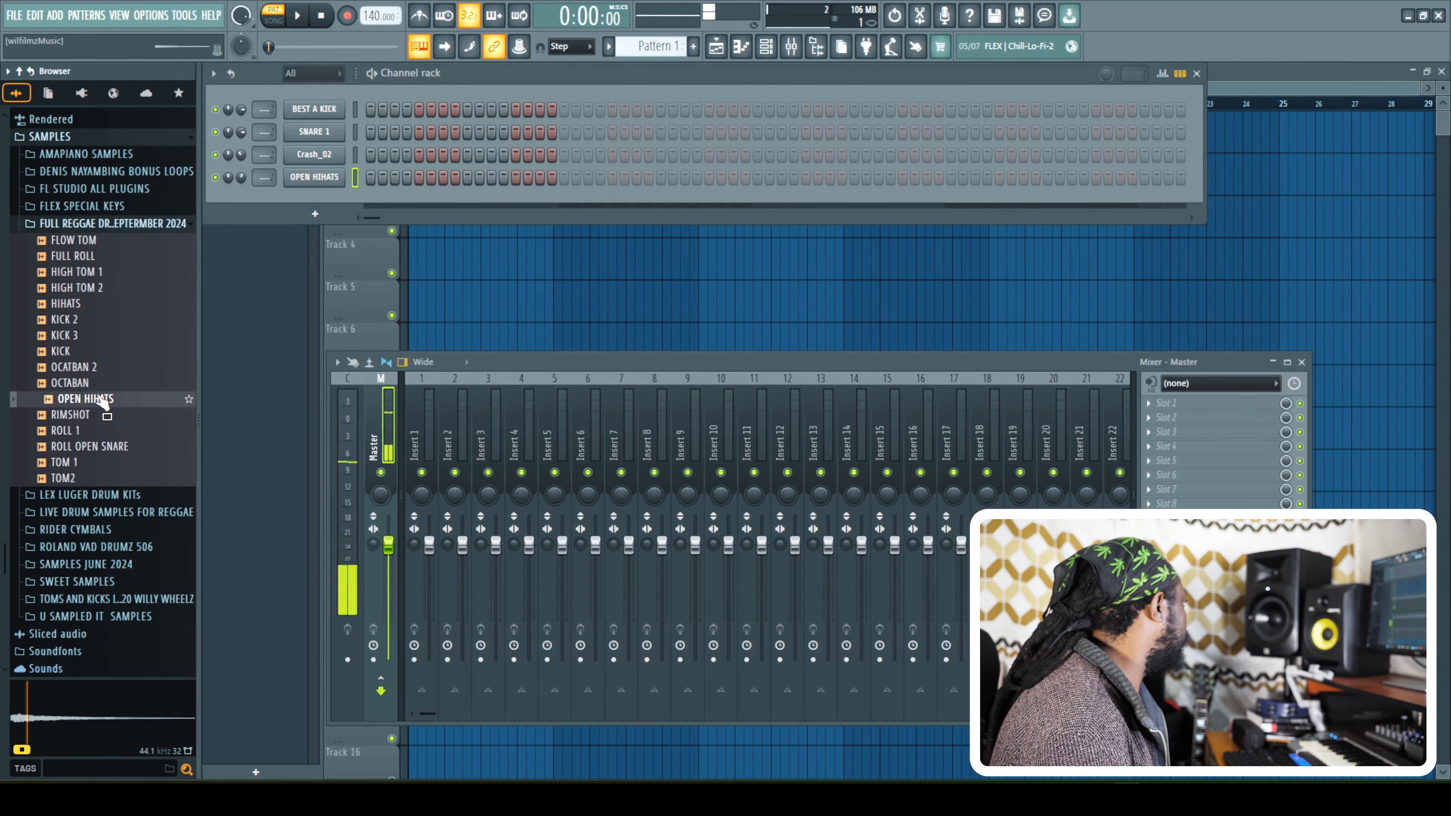
pyautogui.click(106, 336)
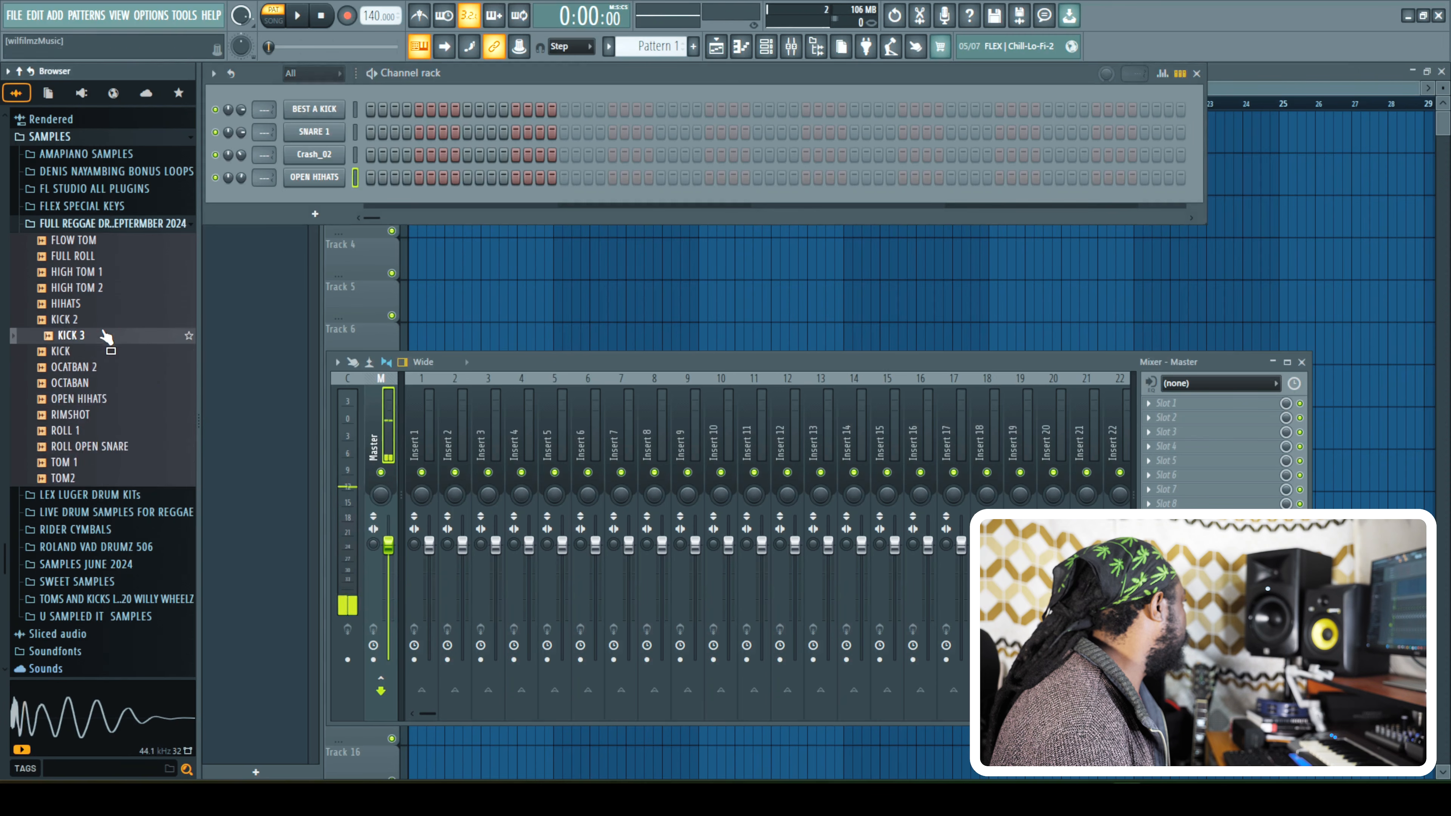
pyautogui.moveTo(80, 340); pyautogui.dragTo(299, 114)
# Add the HIHATS sample as a channel below Crash_02 and the RIMSHOT sample as a channel below OPEN HIHATS.
pyautogui.scroll(-3, 86, 285)
pyautogui.moveTo(72, 215); pyautogui.dragTo(317, 191)
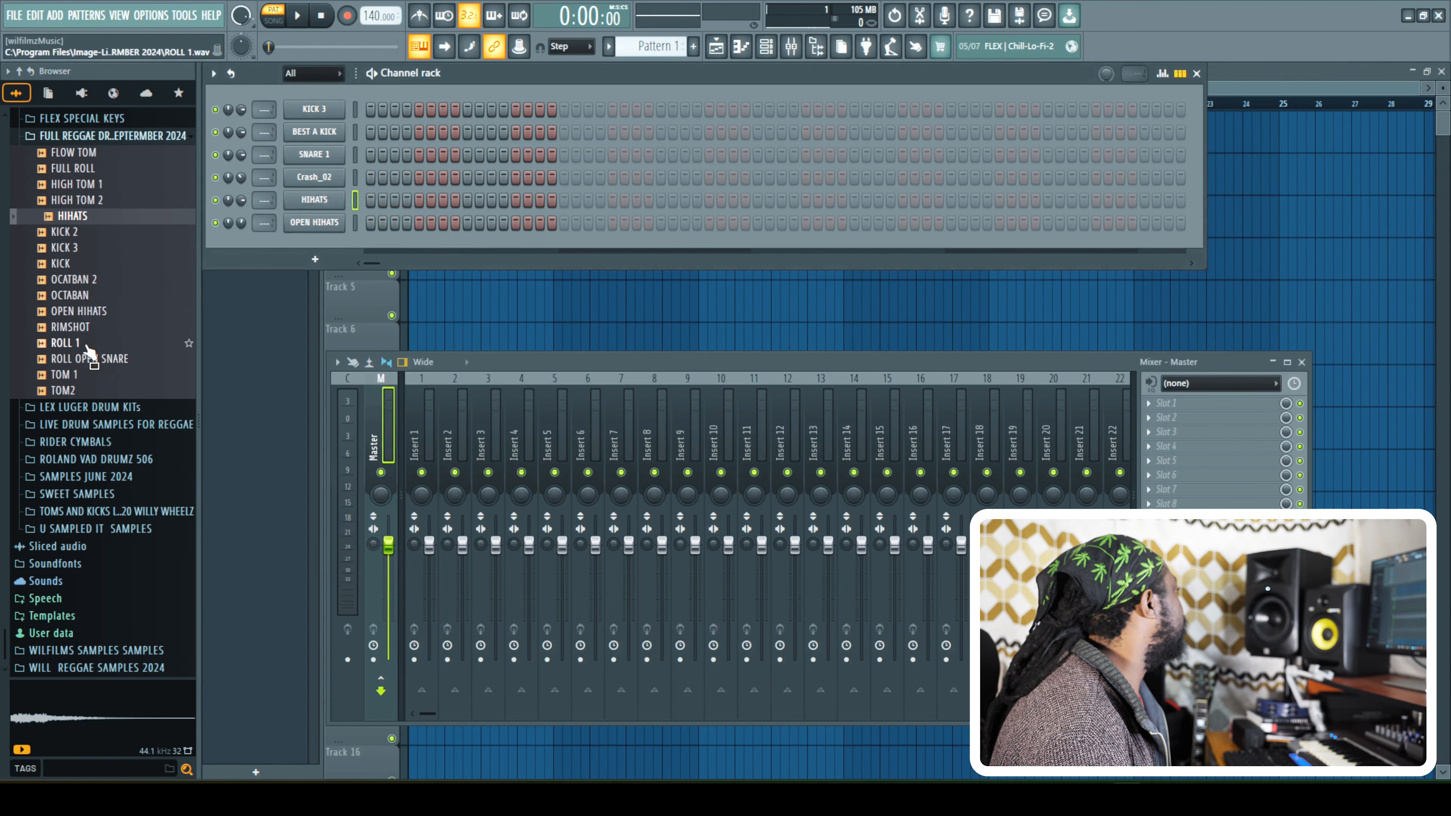
pyautogui.moveTo(84, 330); pyautogui.dragTo(84, 332)
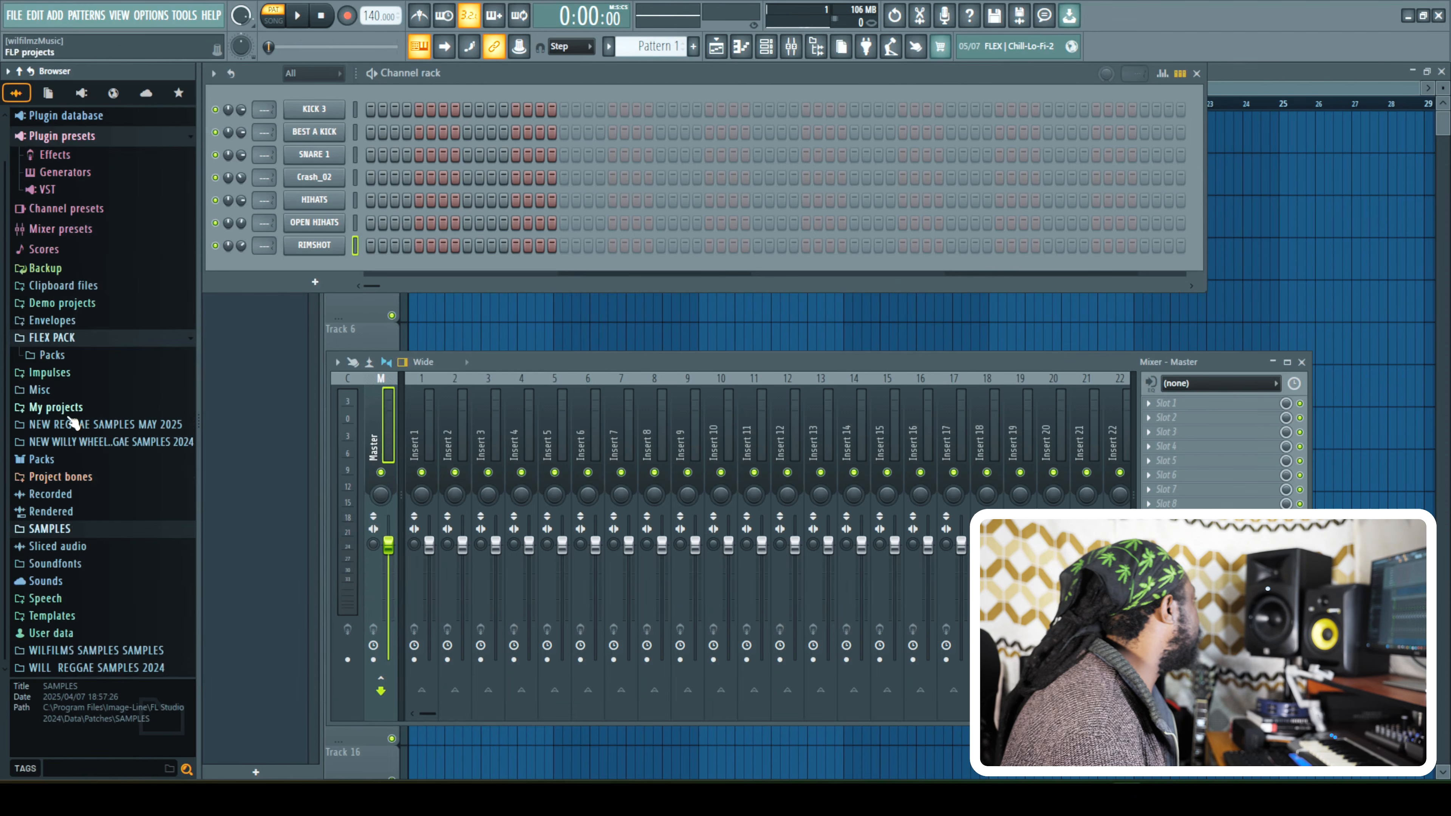
# Audition RIMSHOT 6 from the NEW WILLY WHEELZ REGGAE SAMPLES 2024 folder and add it as a channel below RIMSHOT.
pyautogui.click(137, 443)
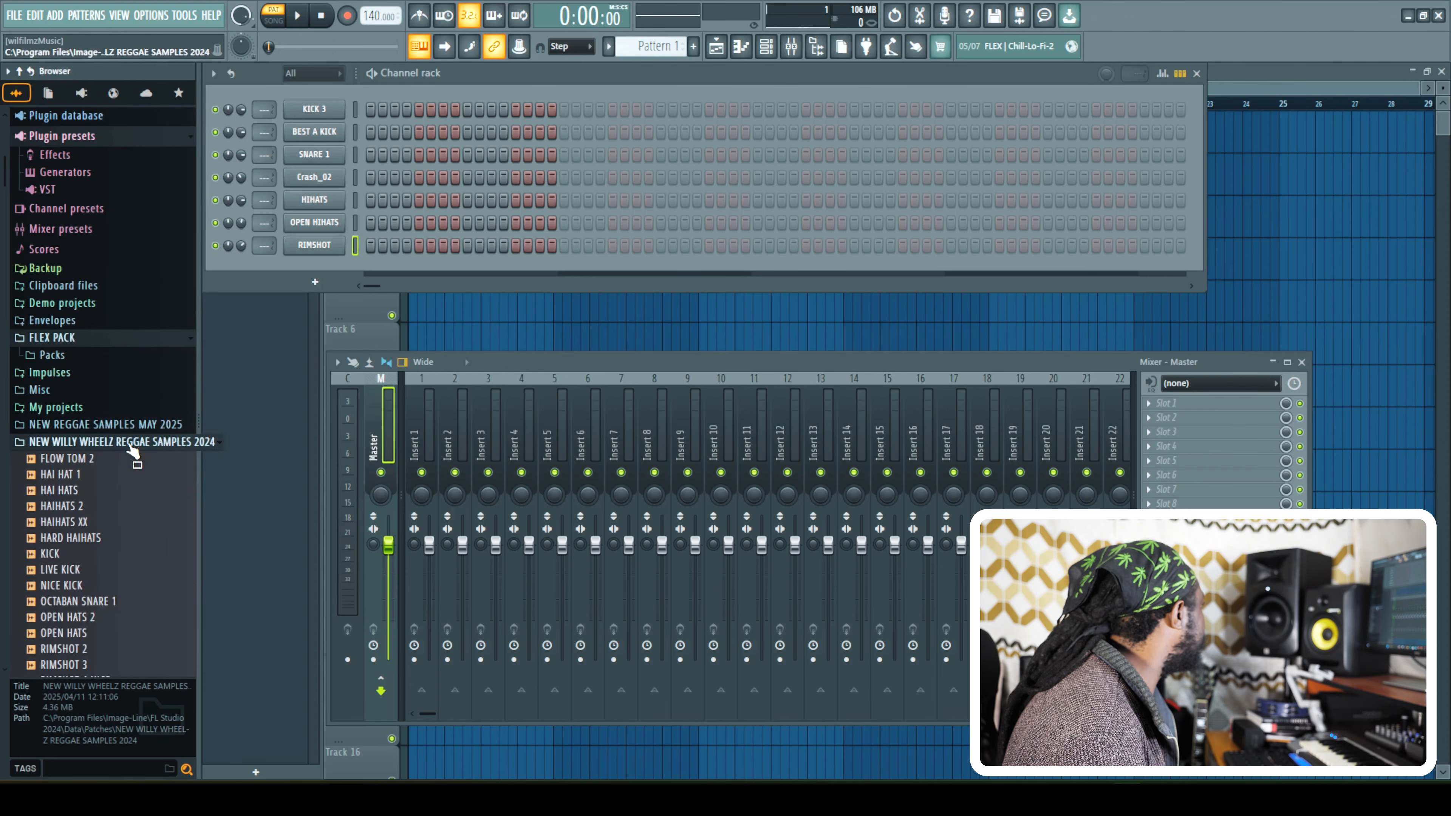
pyautogui.scroll(-4, 106, 572)
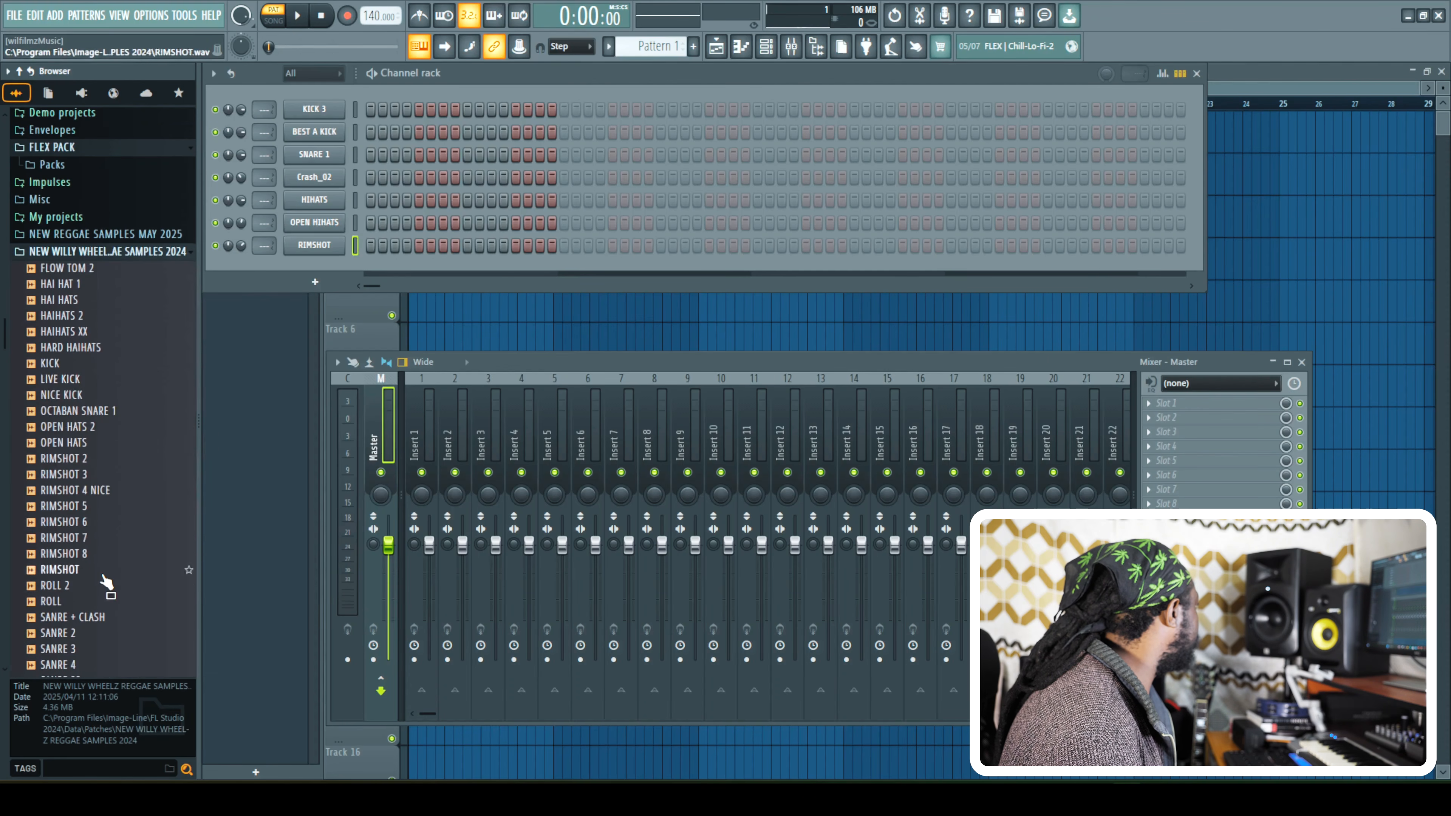
pyautogui.click(92, 521)
pyautogui.moveTo(392, 450); pyautogui.dragTo(310, 259)
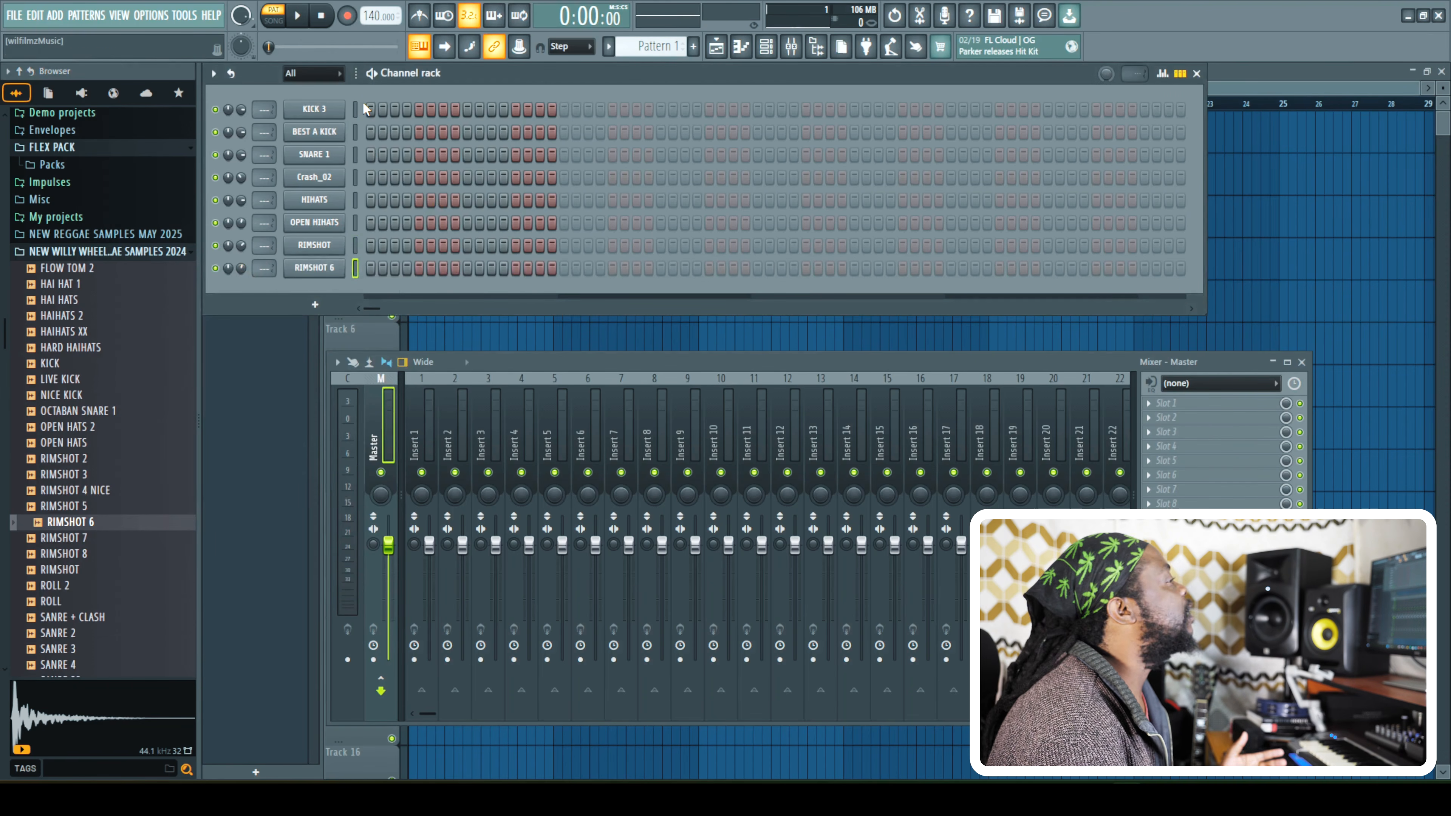
# Set the project tempo to 87 BPM and check it by playing the pattern with the metronome on.
pyautogui.moveTo(374, 16); pyautogui.dragTo(374, 36)
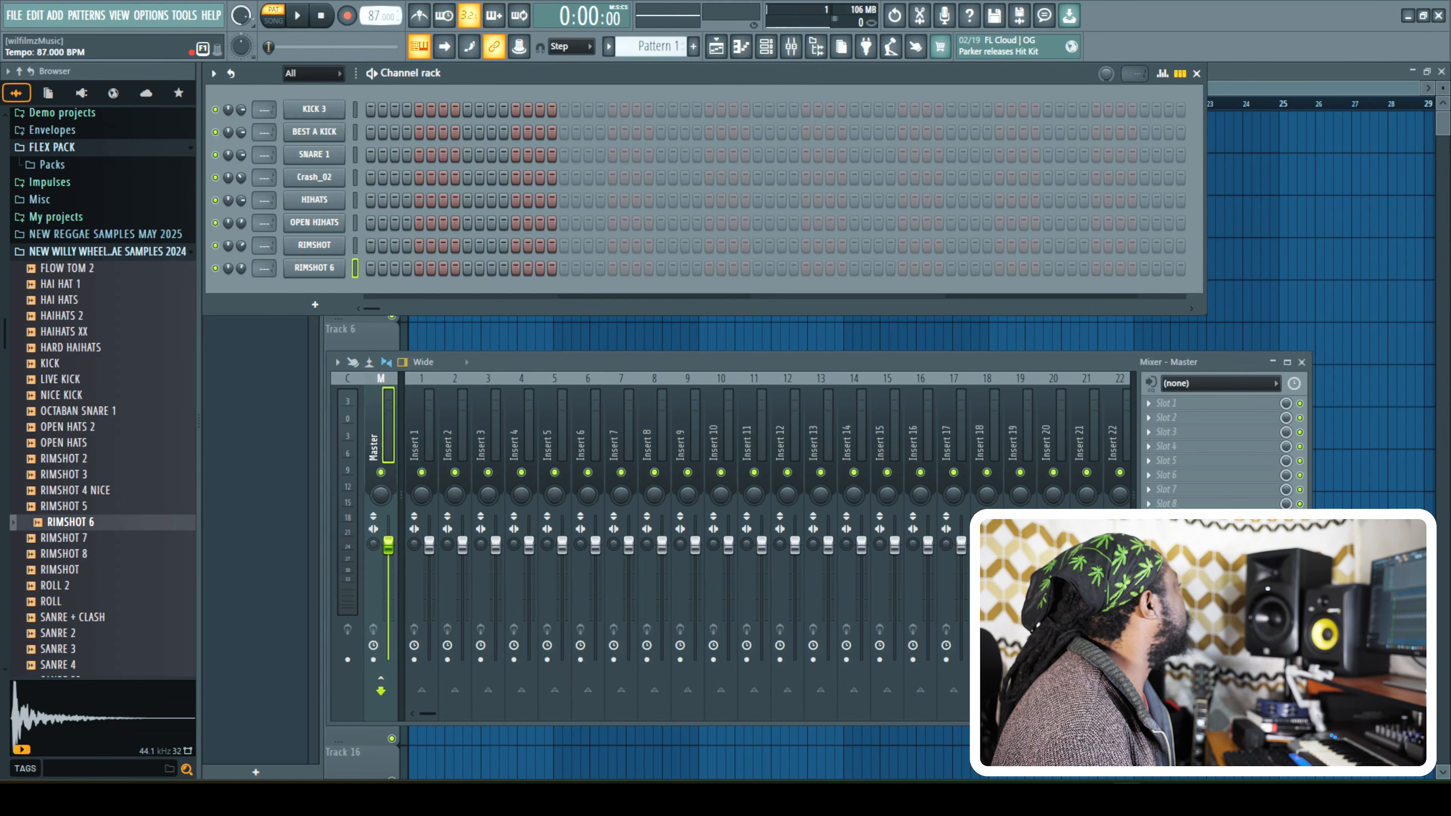
pyautogui.click(297, 16)
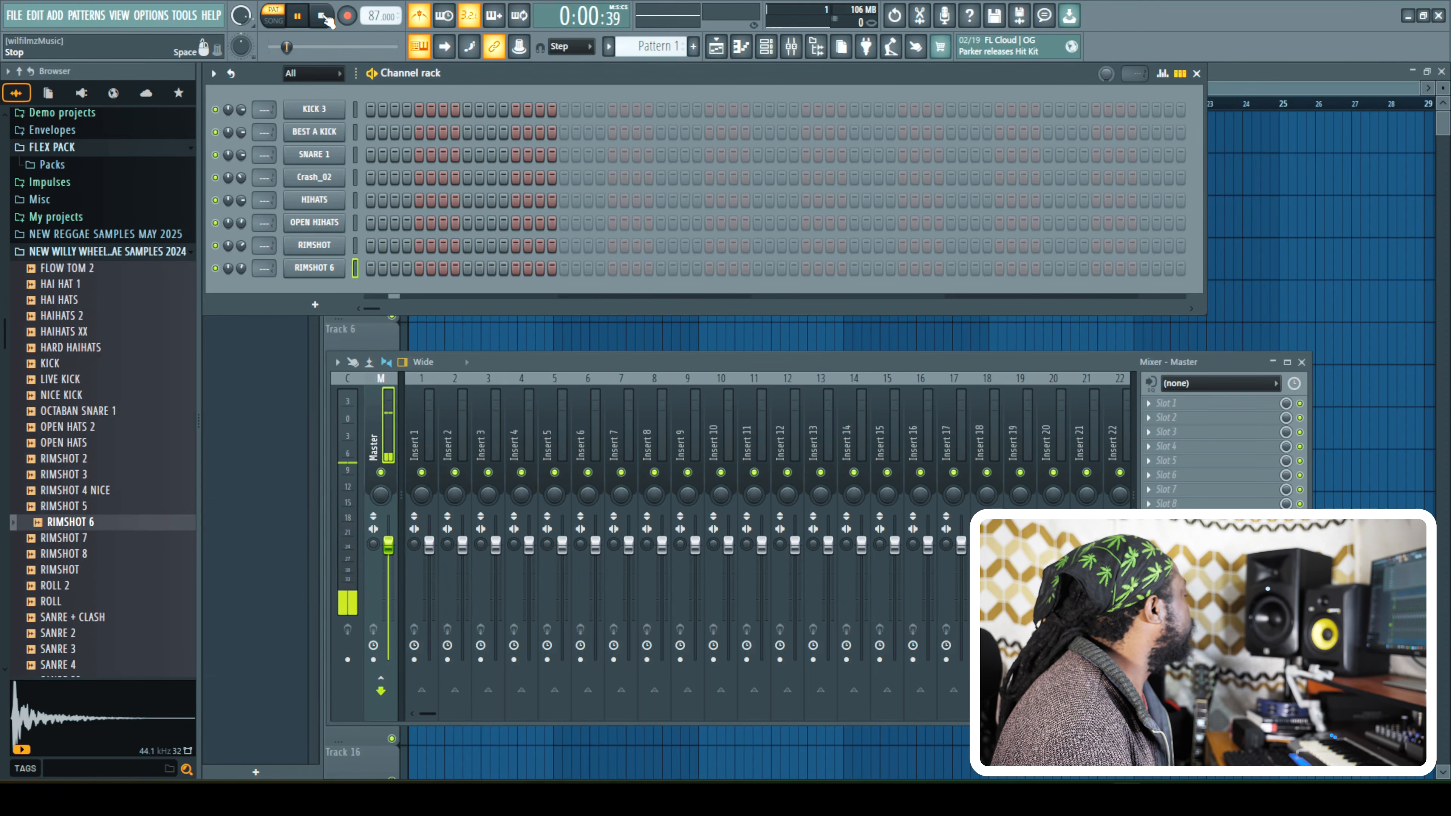
pyautogui.click(324, 19)
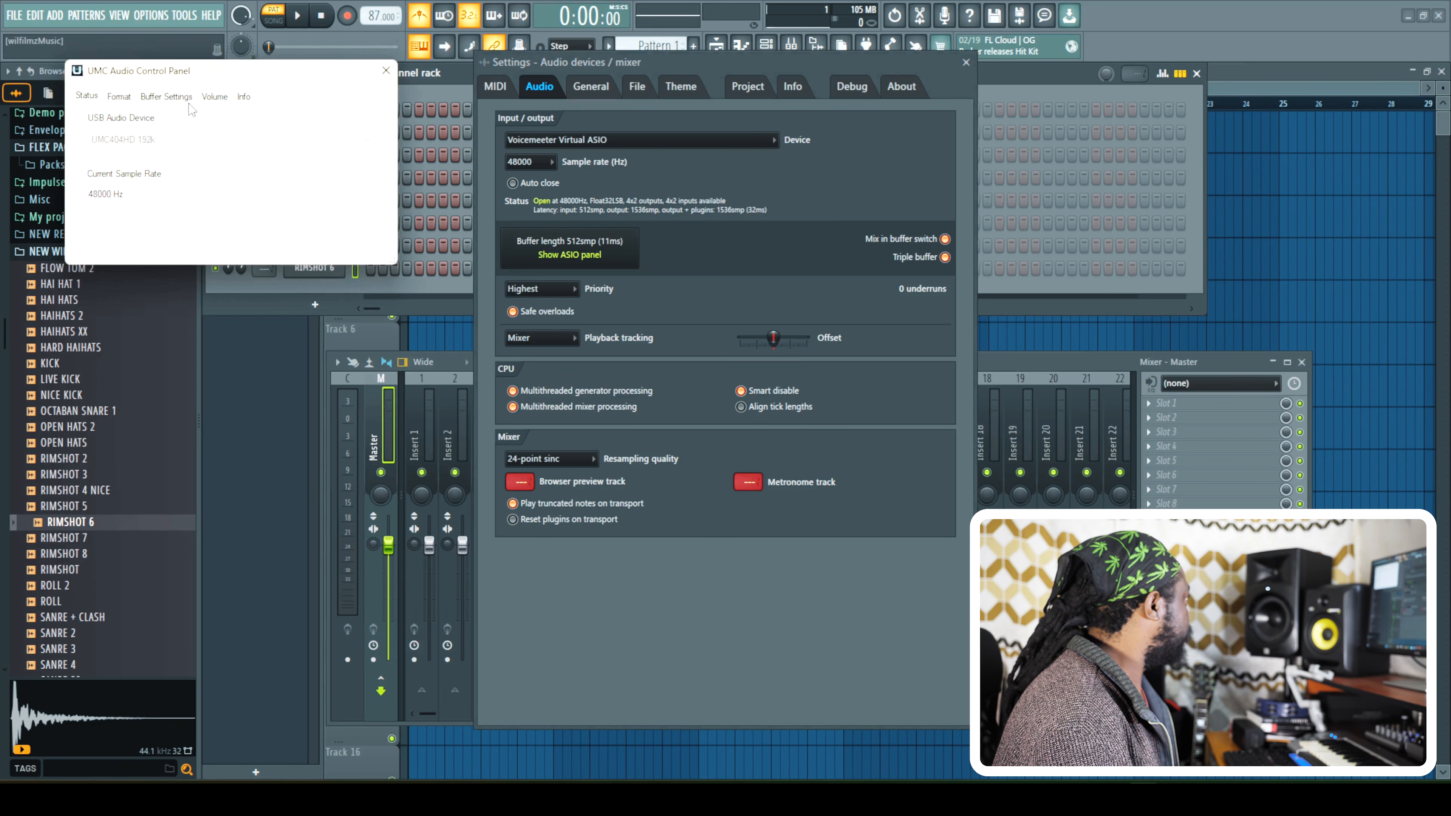
# Set the ASIO buffer size to 256 samples in the UMC Audio Control Panel and close the audio settings.
pyautogui.click(187, 101)
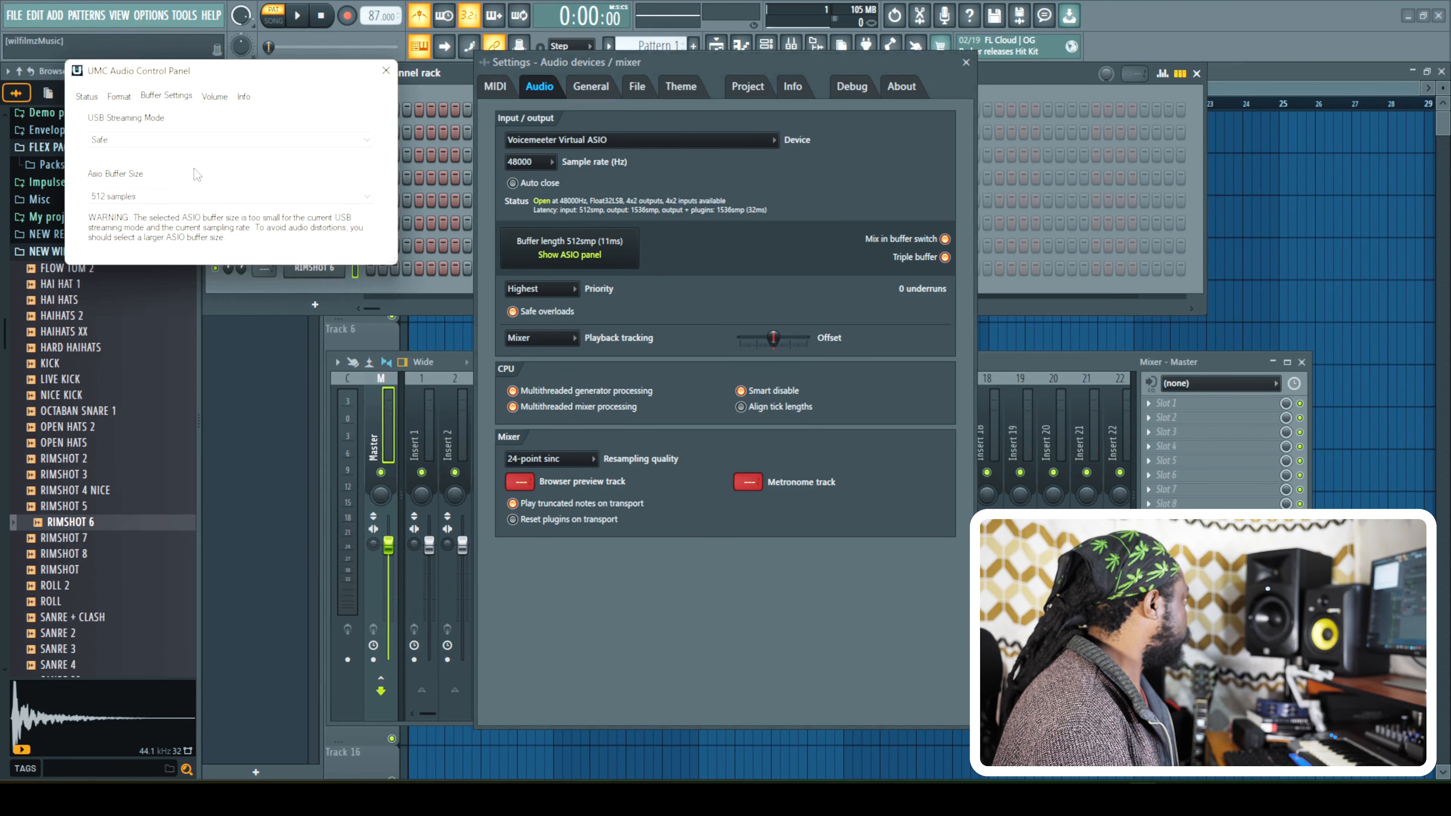
pyautogui.click(143, 197)
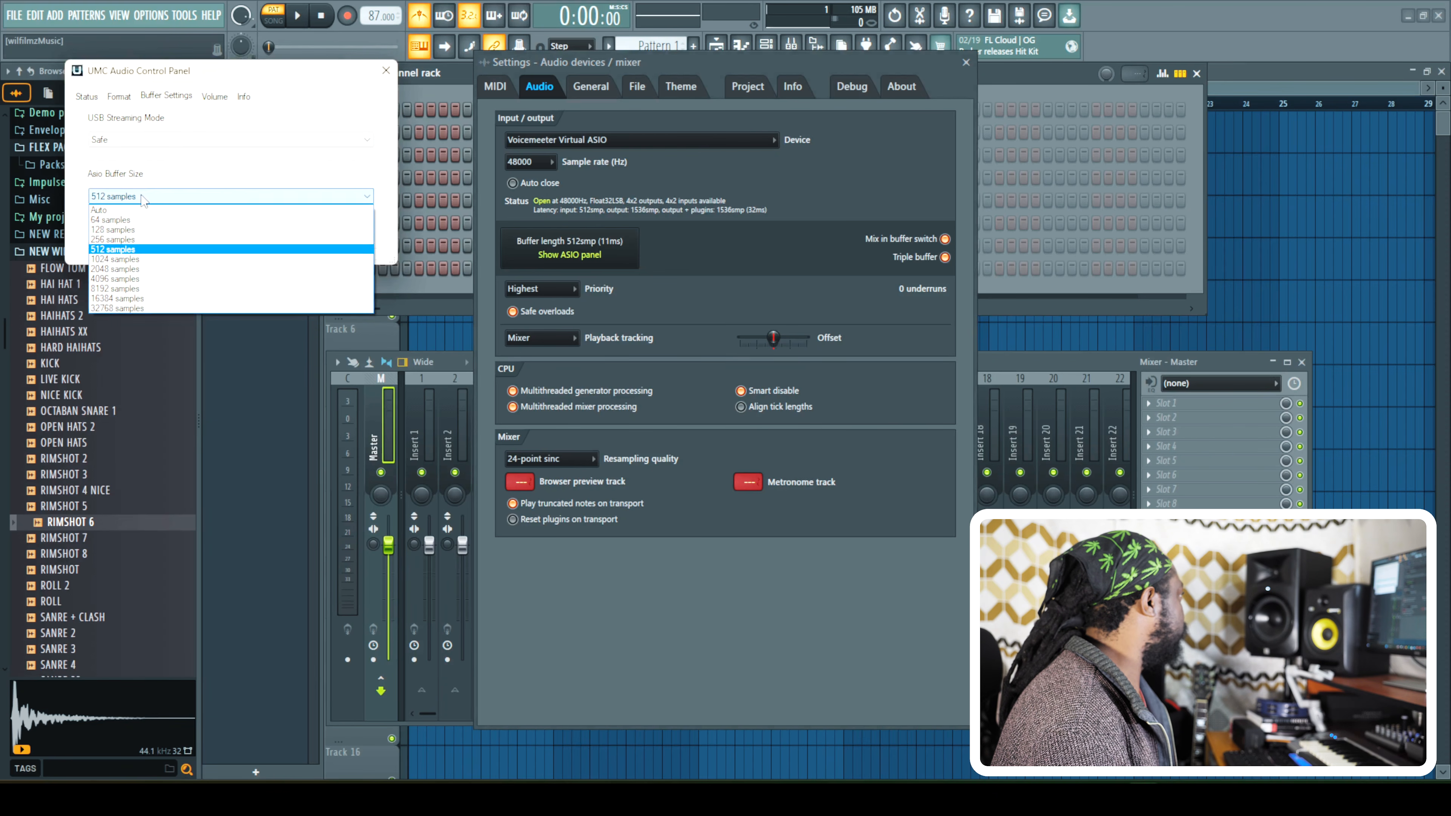
pyautogui.click(137, 242)
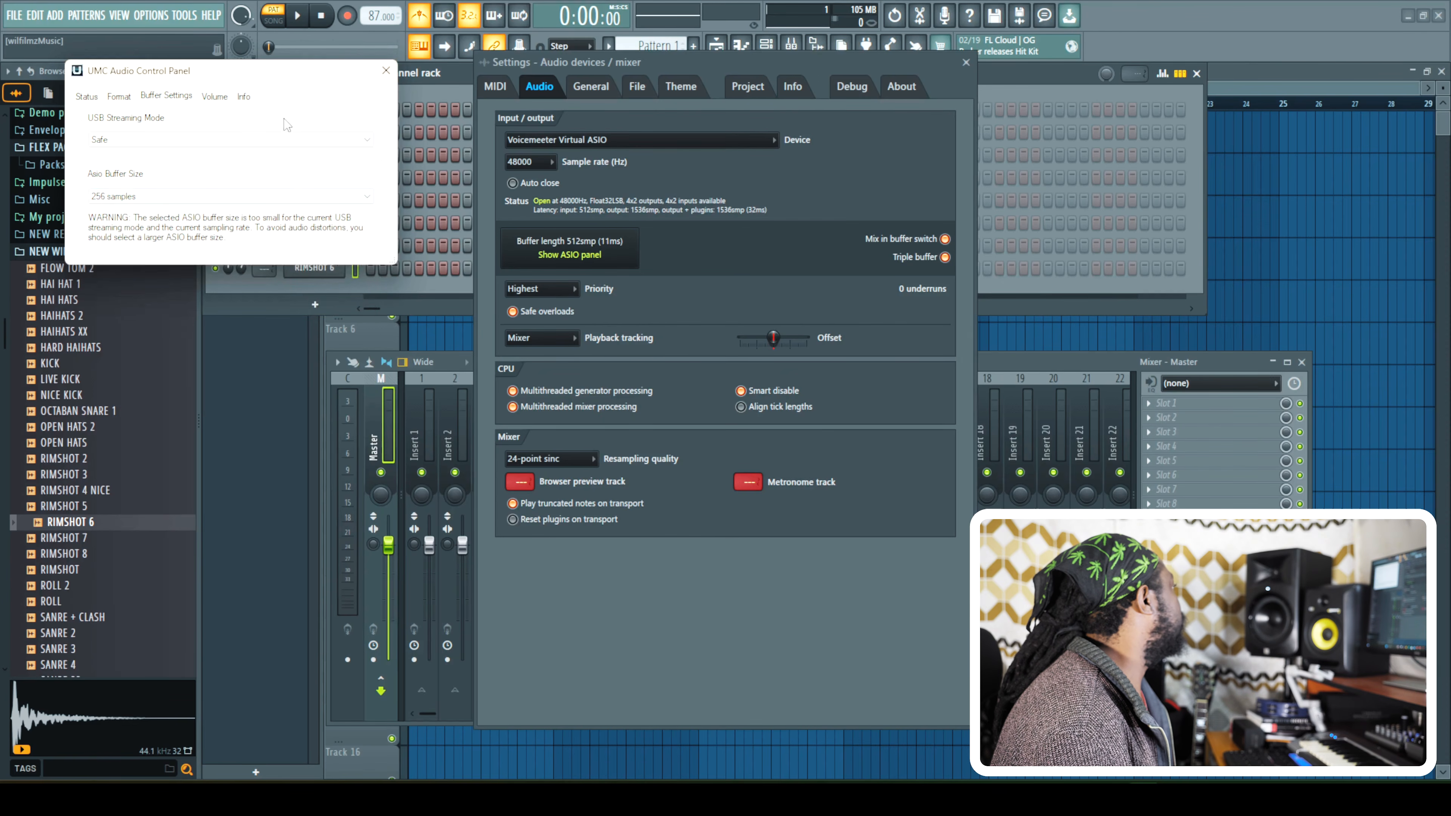
pyautogui.click(385, 70)
pyautogui.click(965, 61)
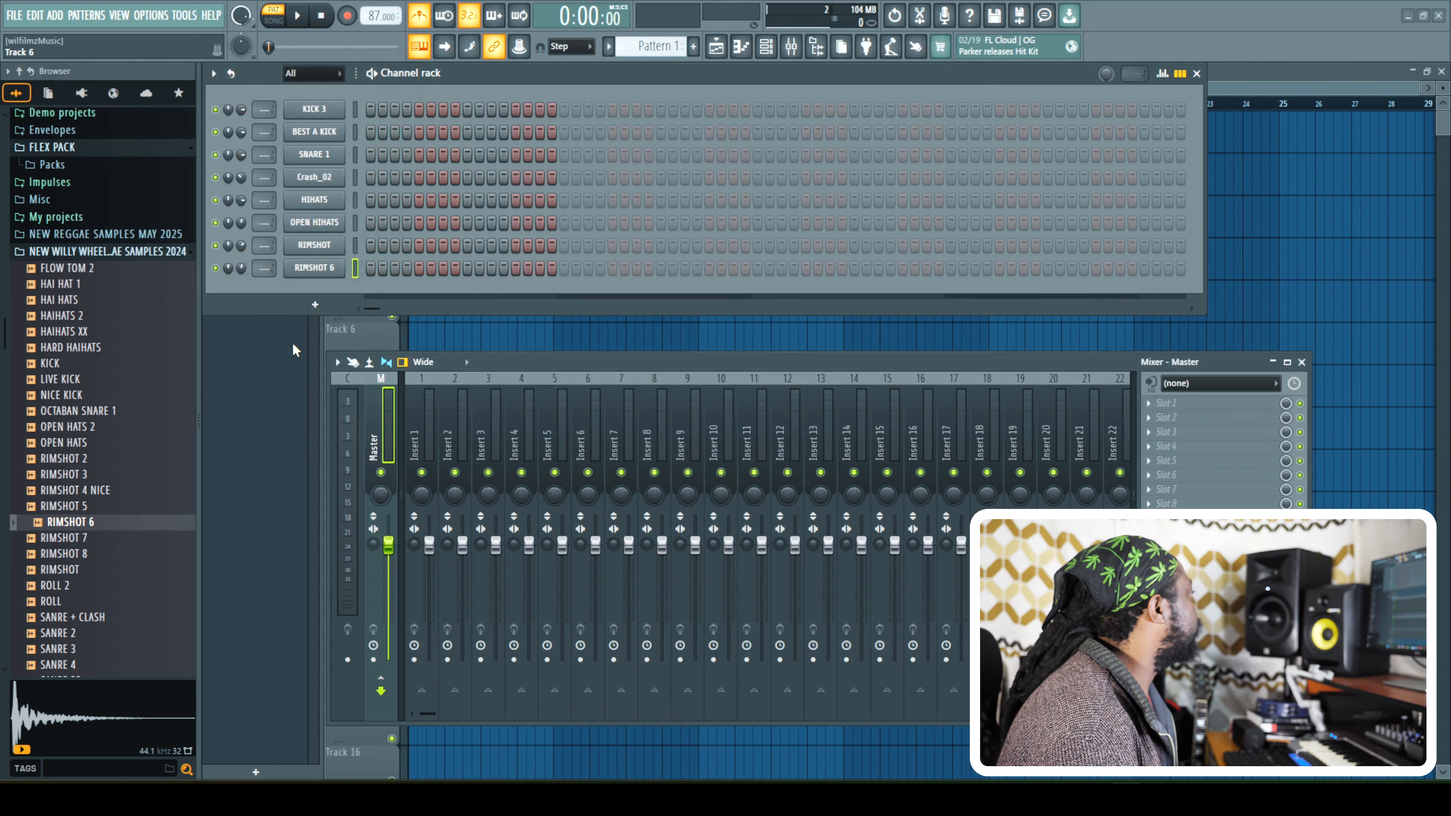
# Add a FLEX channel below RIMSHOT 6, then close the mixer and move the FLEX window clear of the channel names.
pyautogui.click(316, 306)
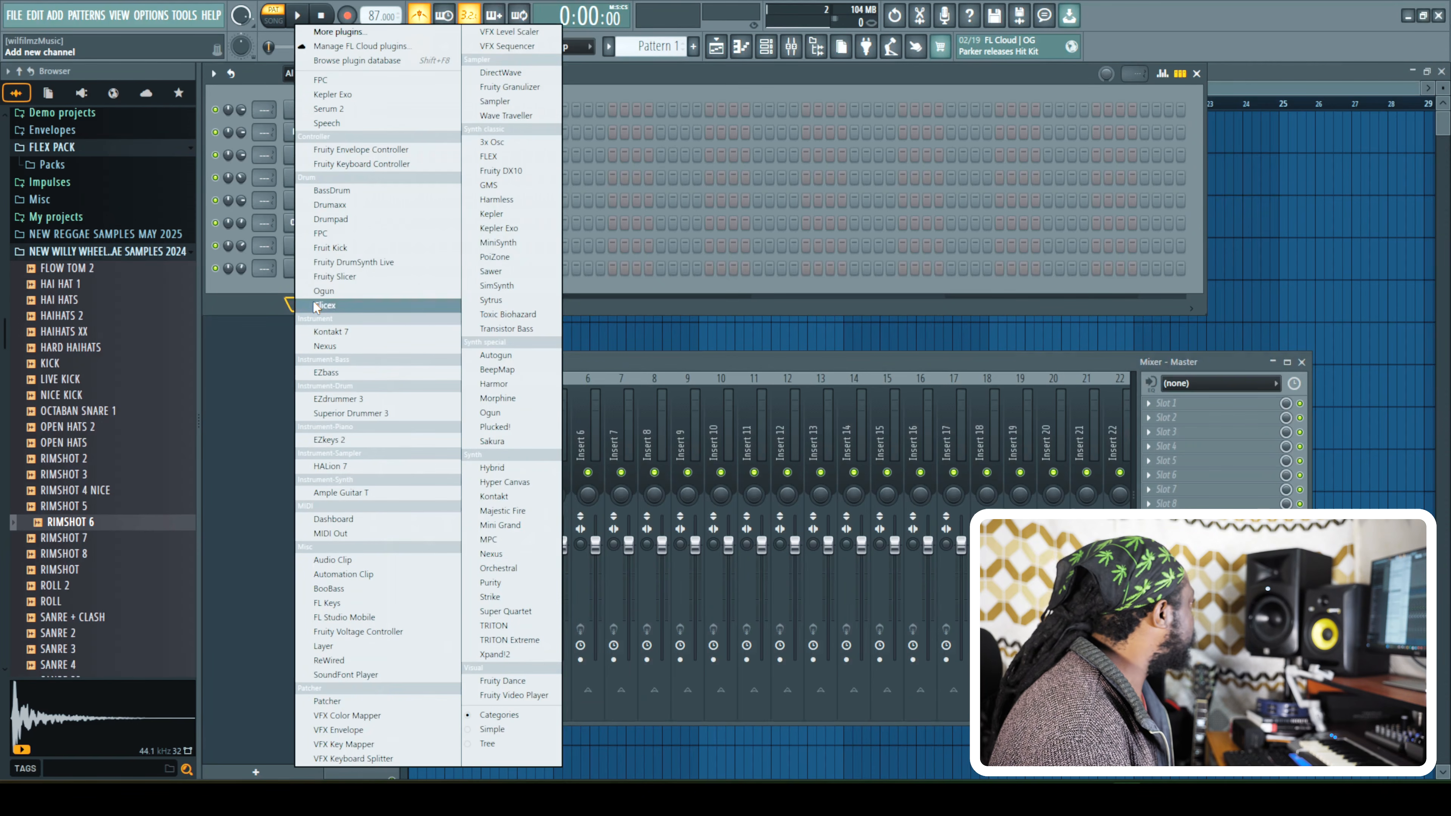
pyautogui.click(490, 156)
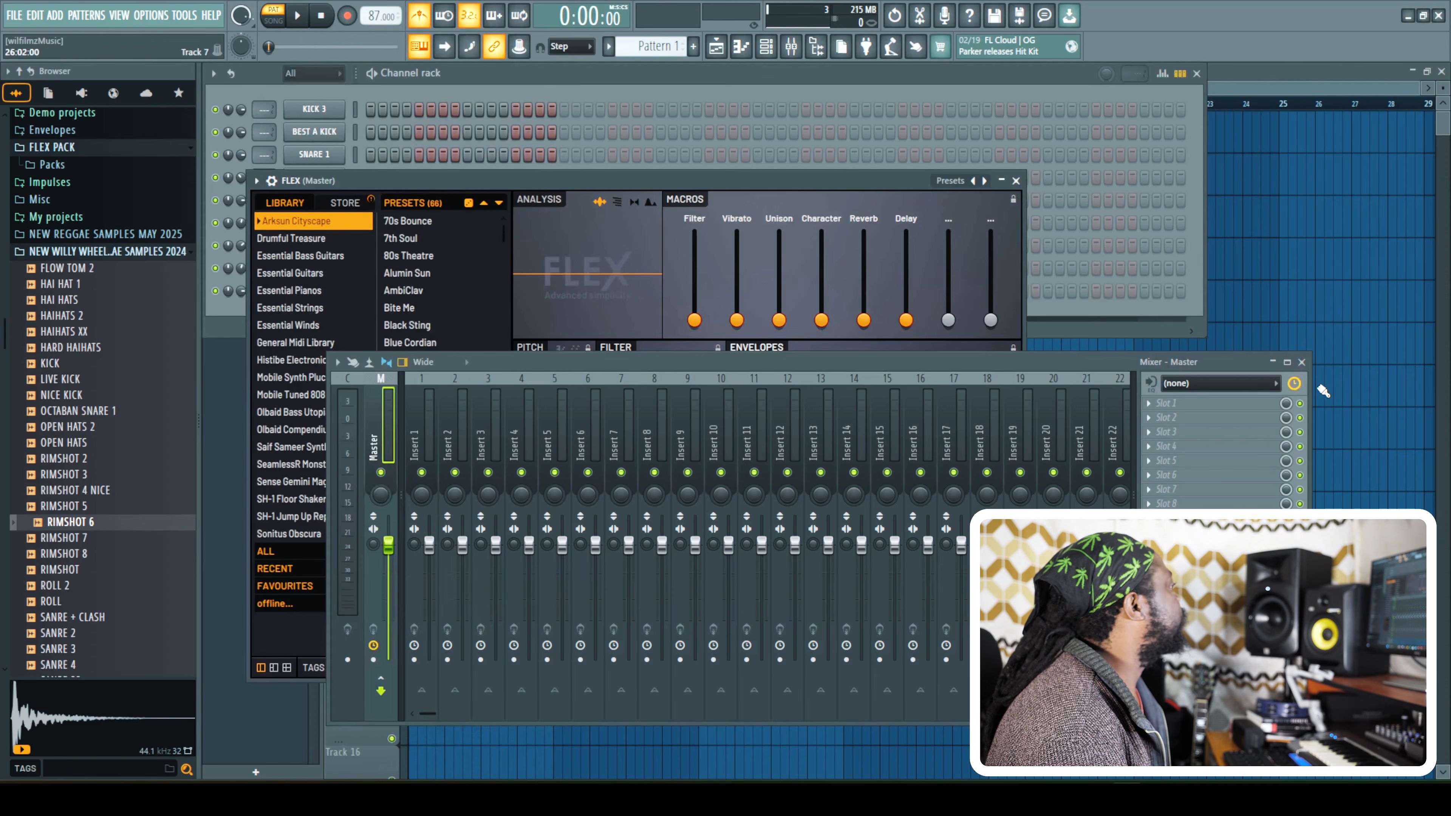
pyautogui.click(1307, 365)
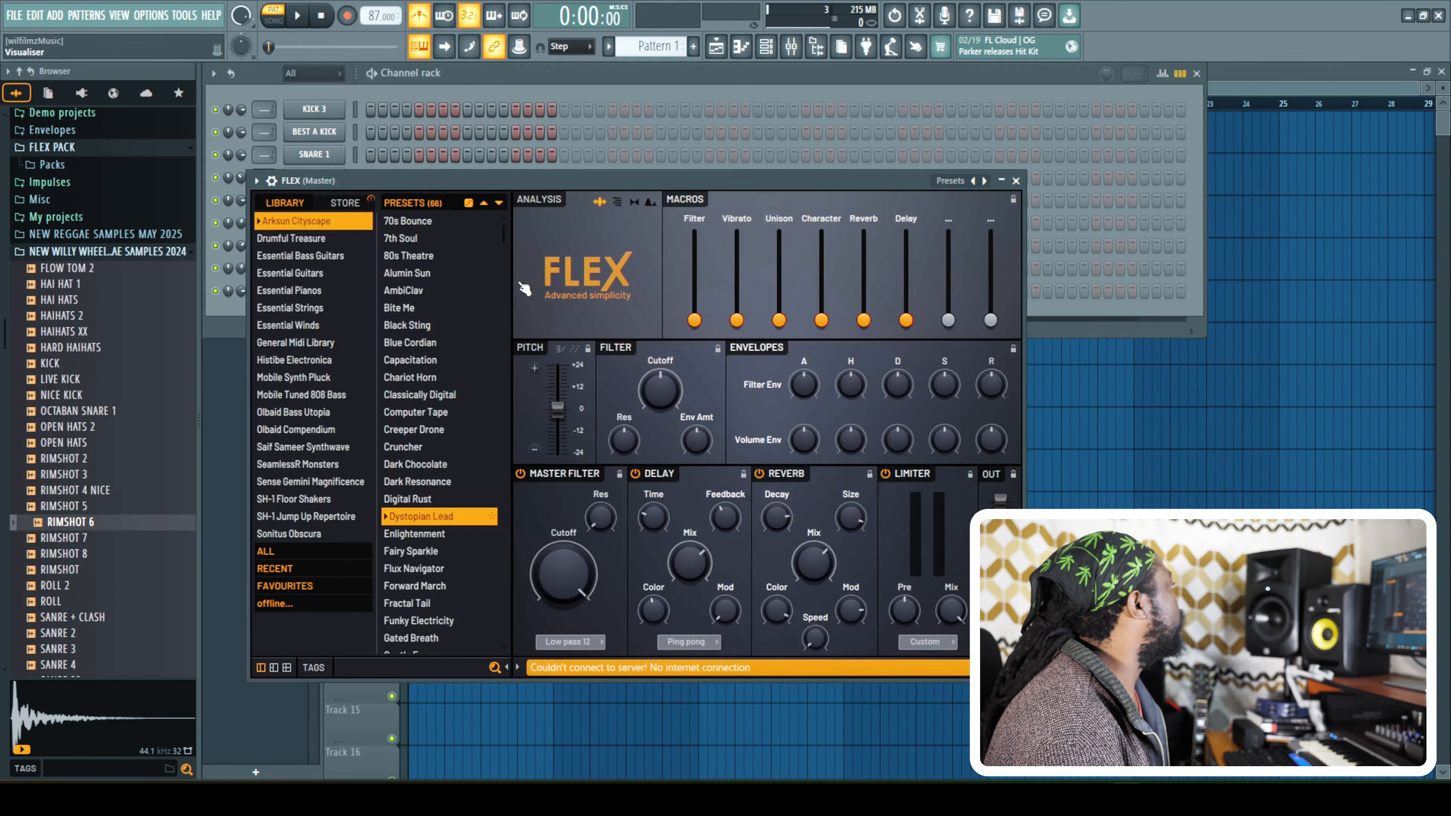
pyautogui.moveTo(594, 182); pyautogui.dragTo(829, 203)
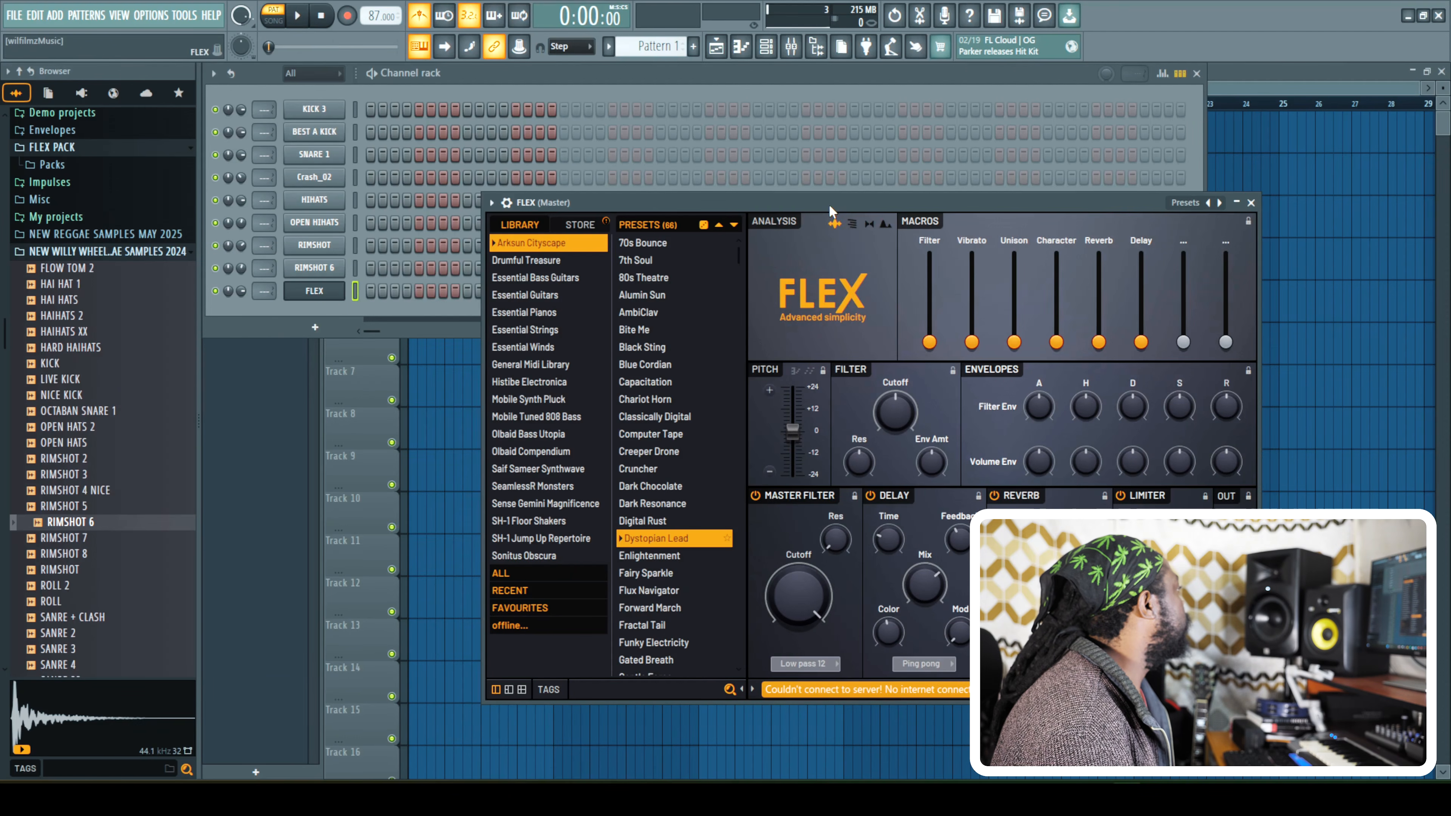
# Clone the FLEX channel three times to get four FLEX channels in the channel rack.
pyautogui.rightClick(320, 295)
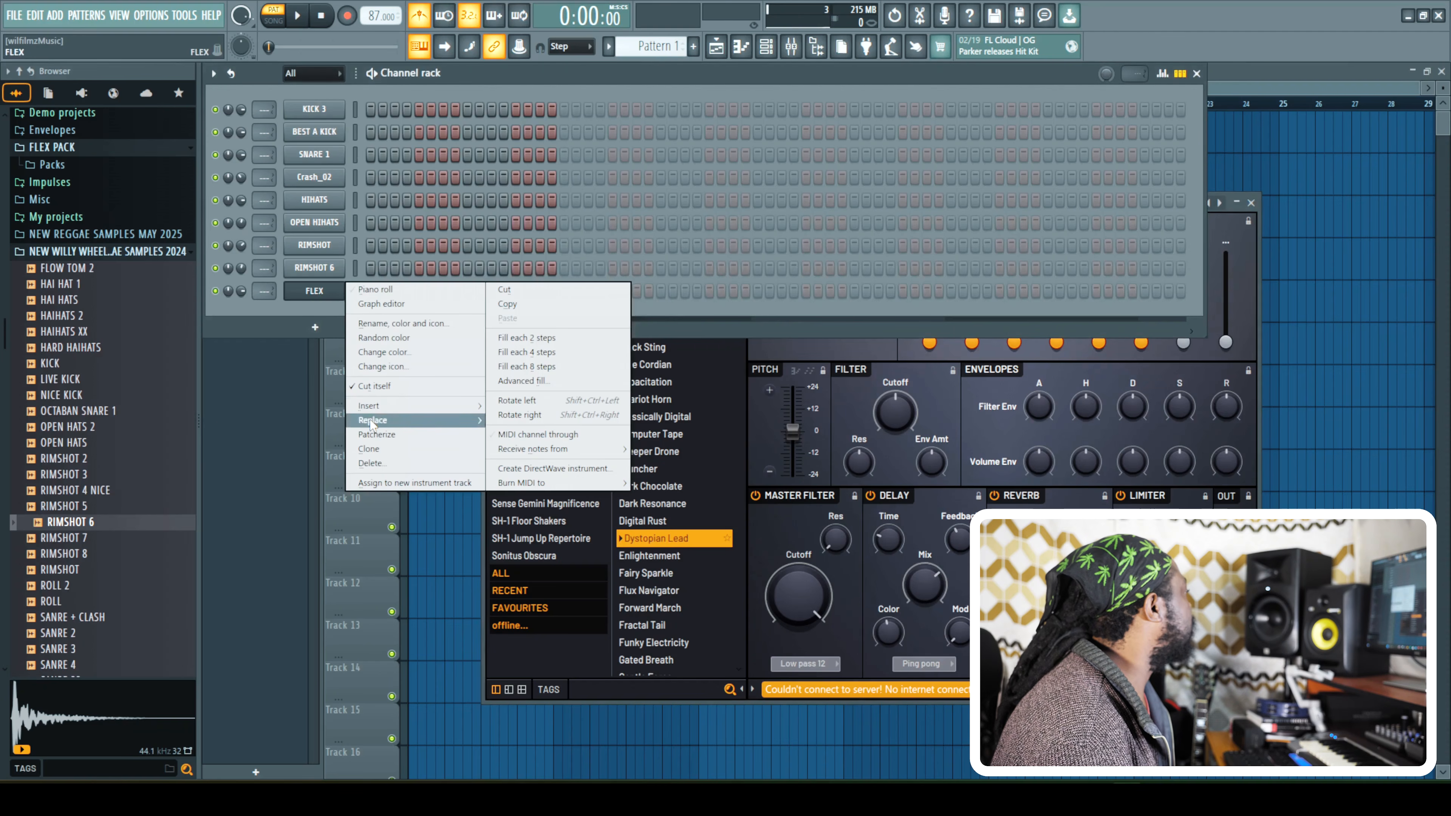
pyautogui.click(365, 450)
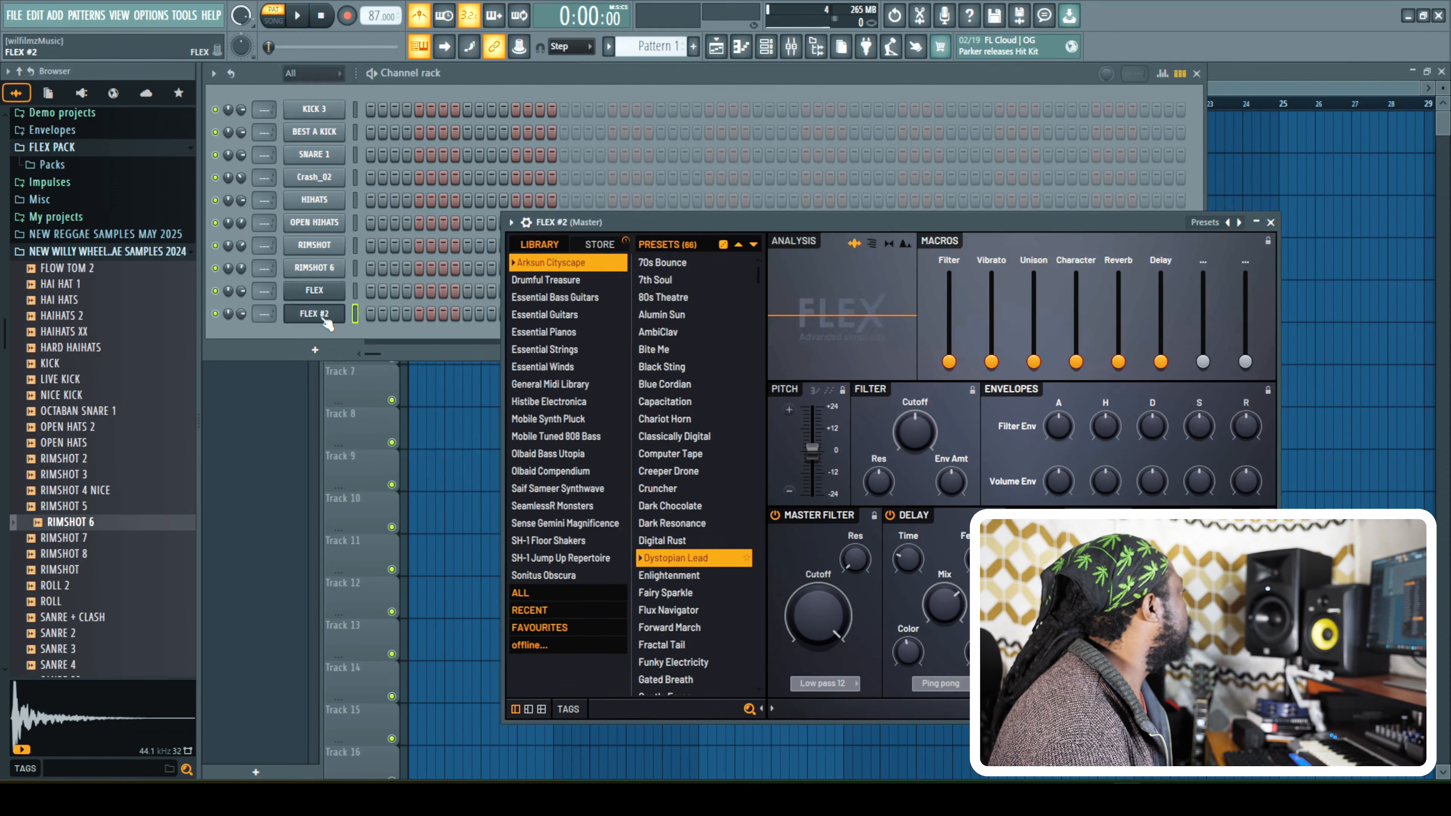
pyautogui.rightClick(320, 313)
pyautogui.click(370, 471)
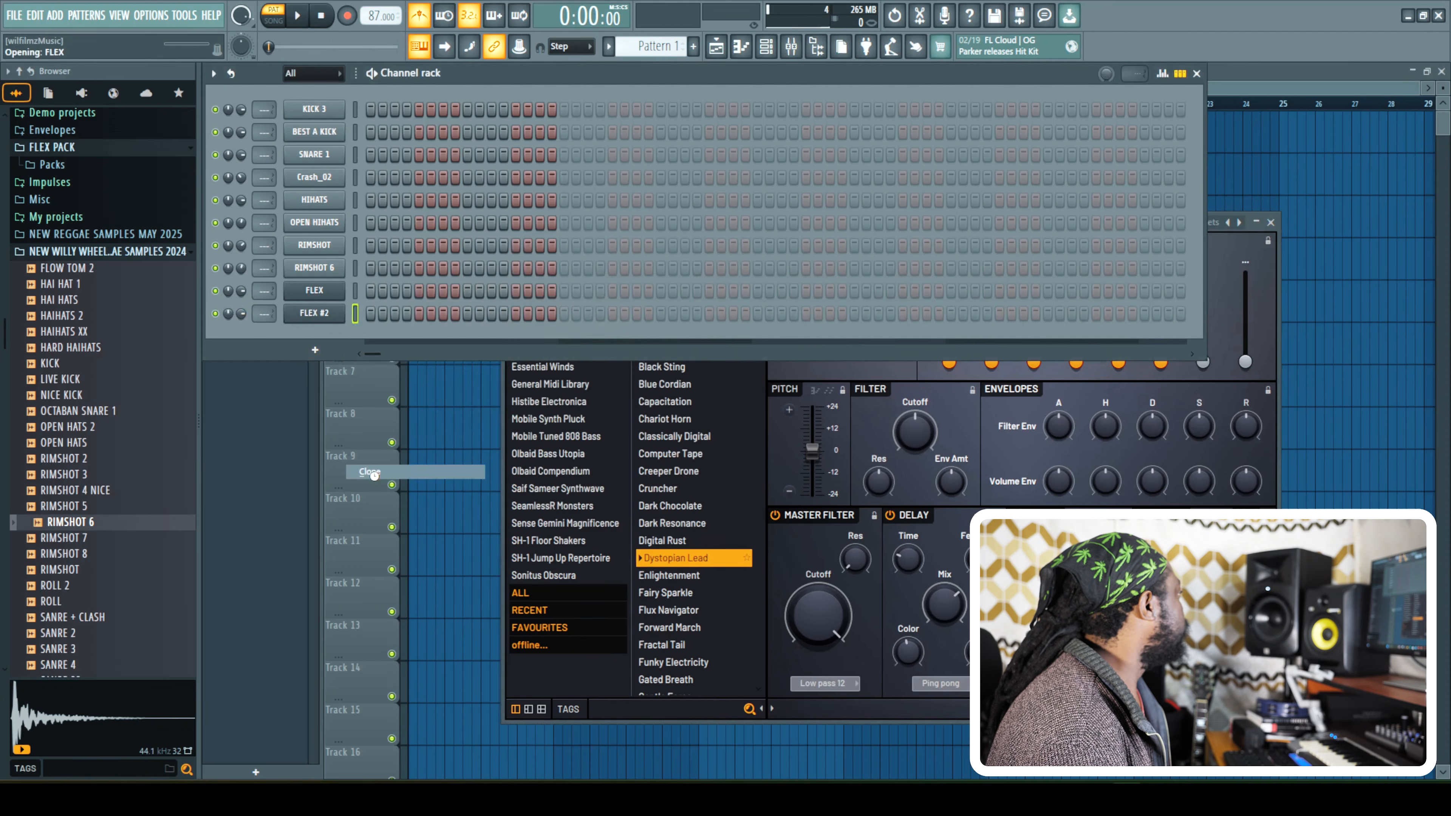
pyautogui.rightClick(332, 340)
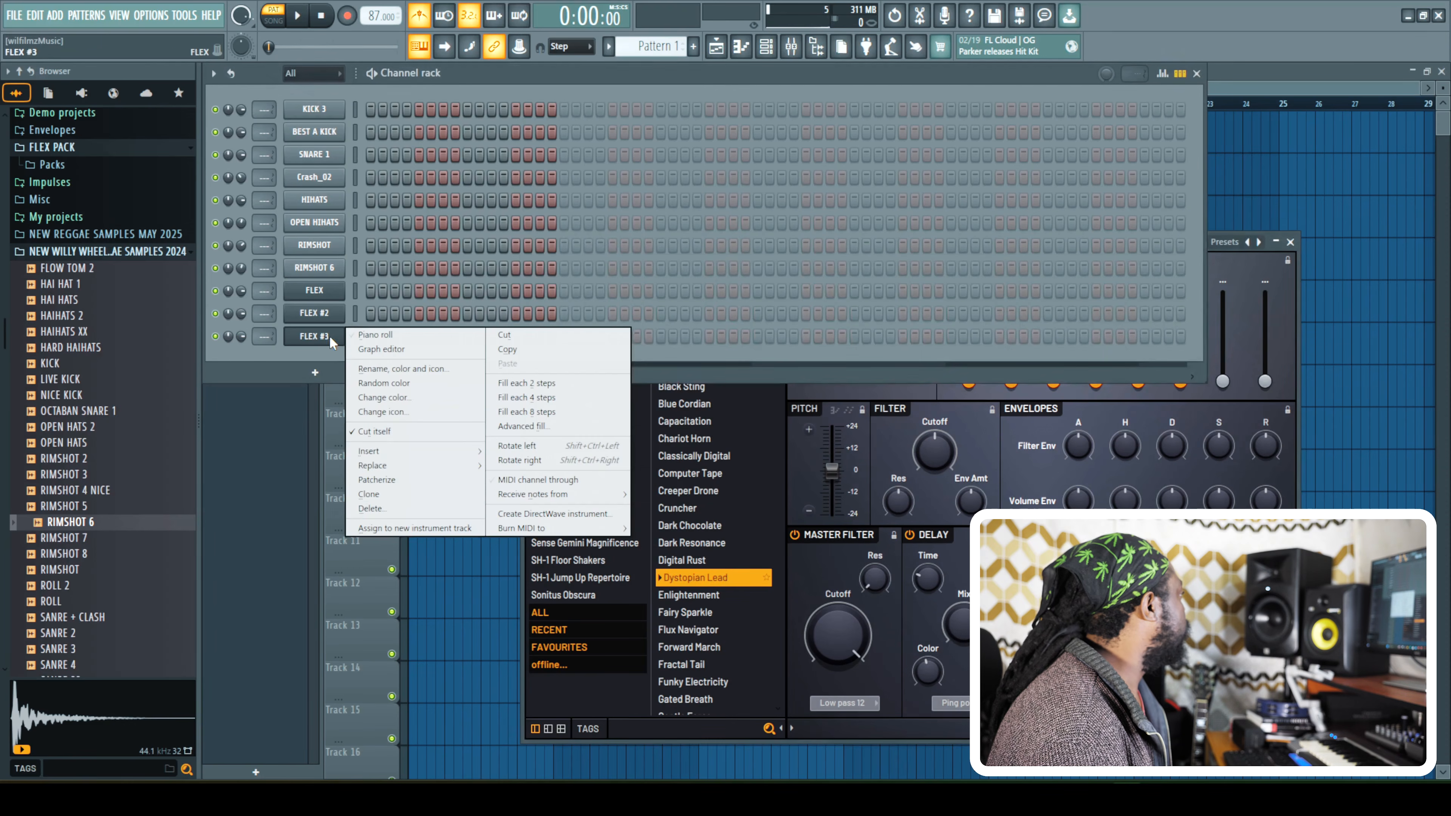
pyautogui.click(369, 493)
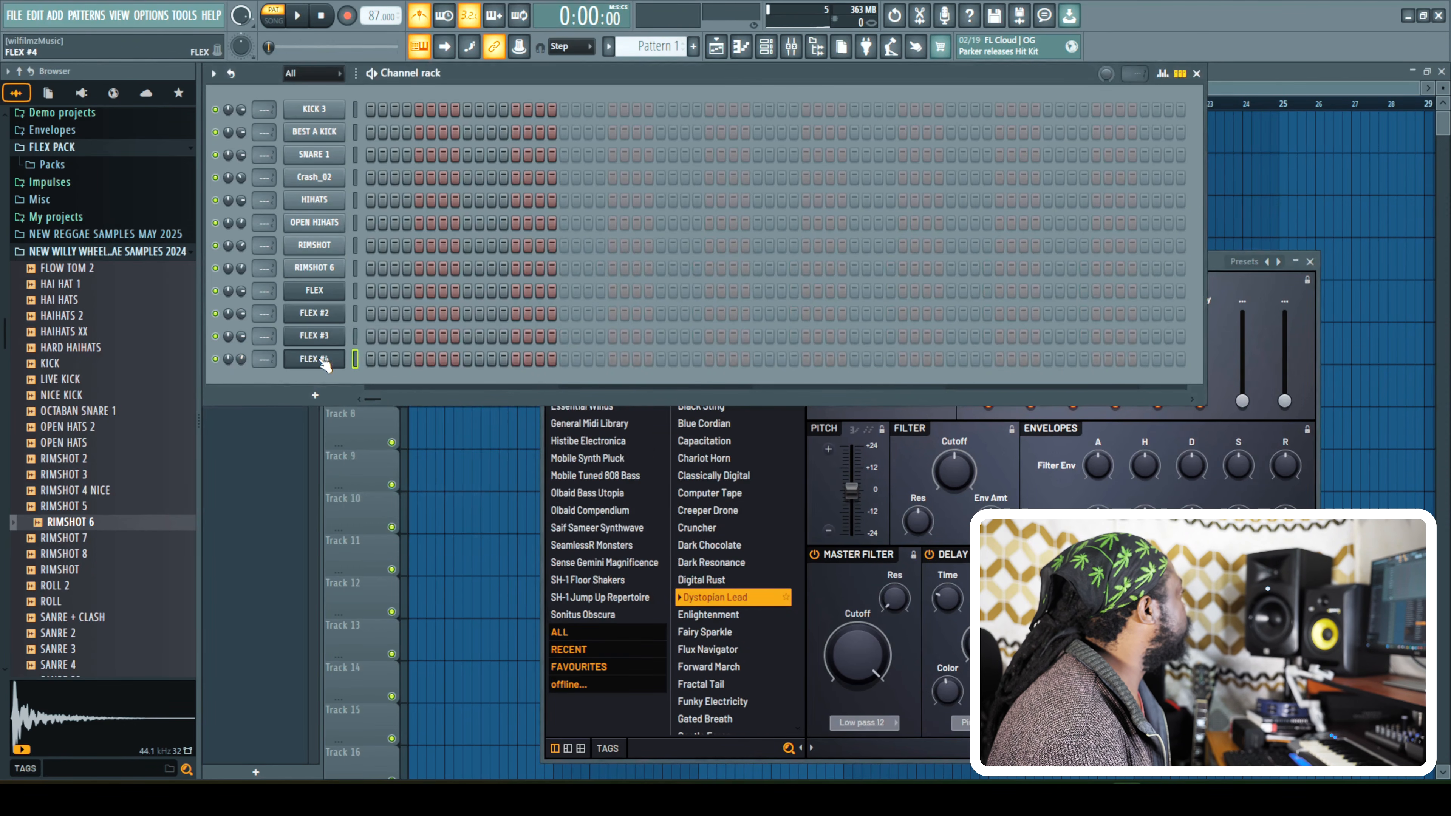
# Add a Morphine channel below the FLEX channels and clone it twice.
pyautogui.click(322, 396)
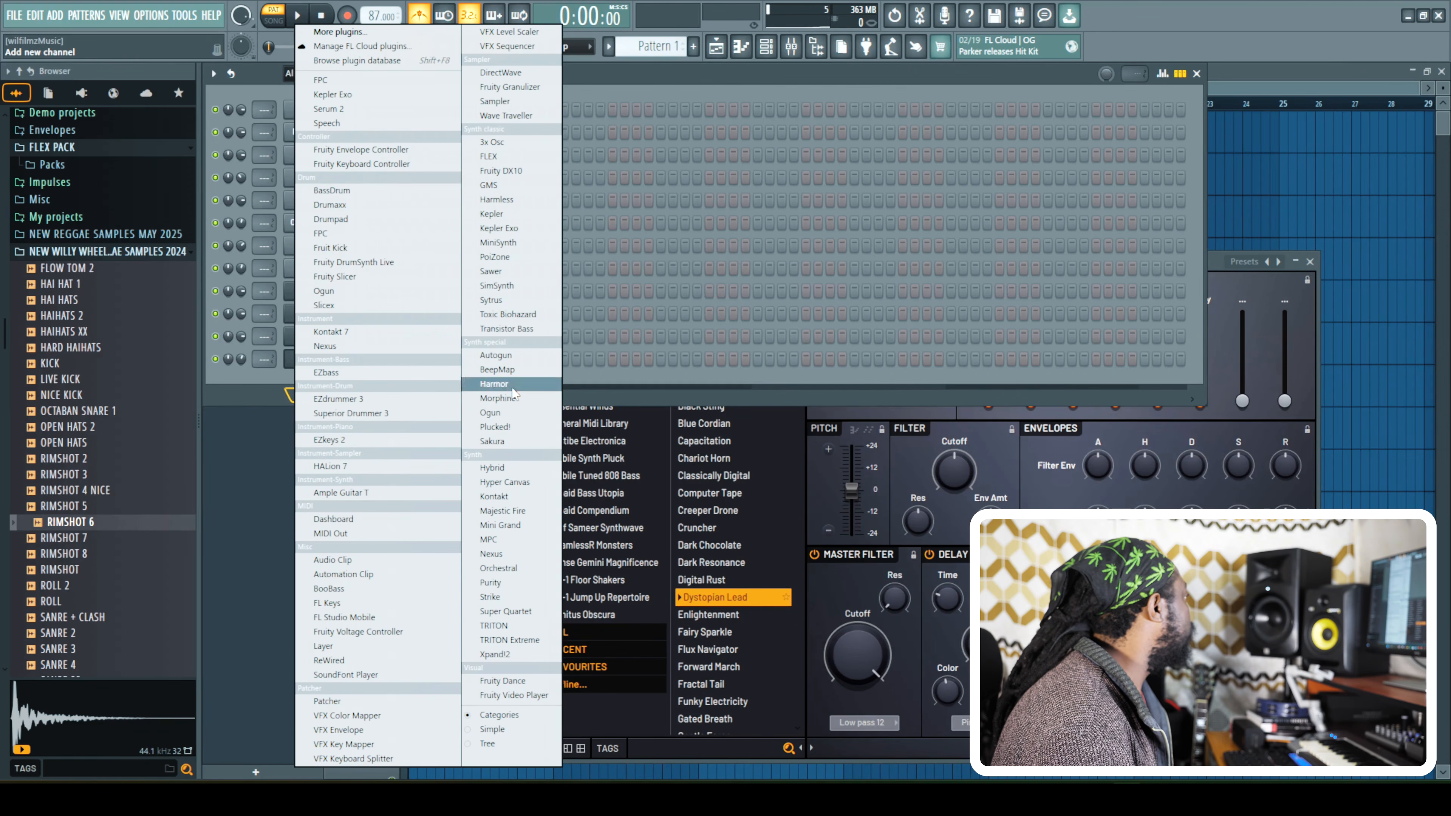
pyautogui.click(497, 398)
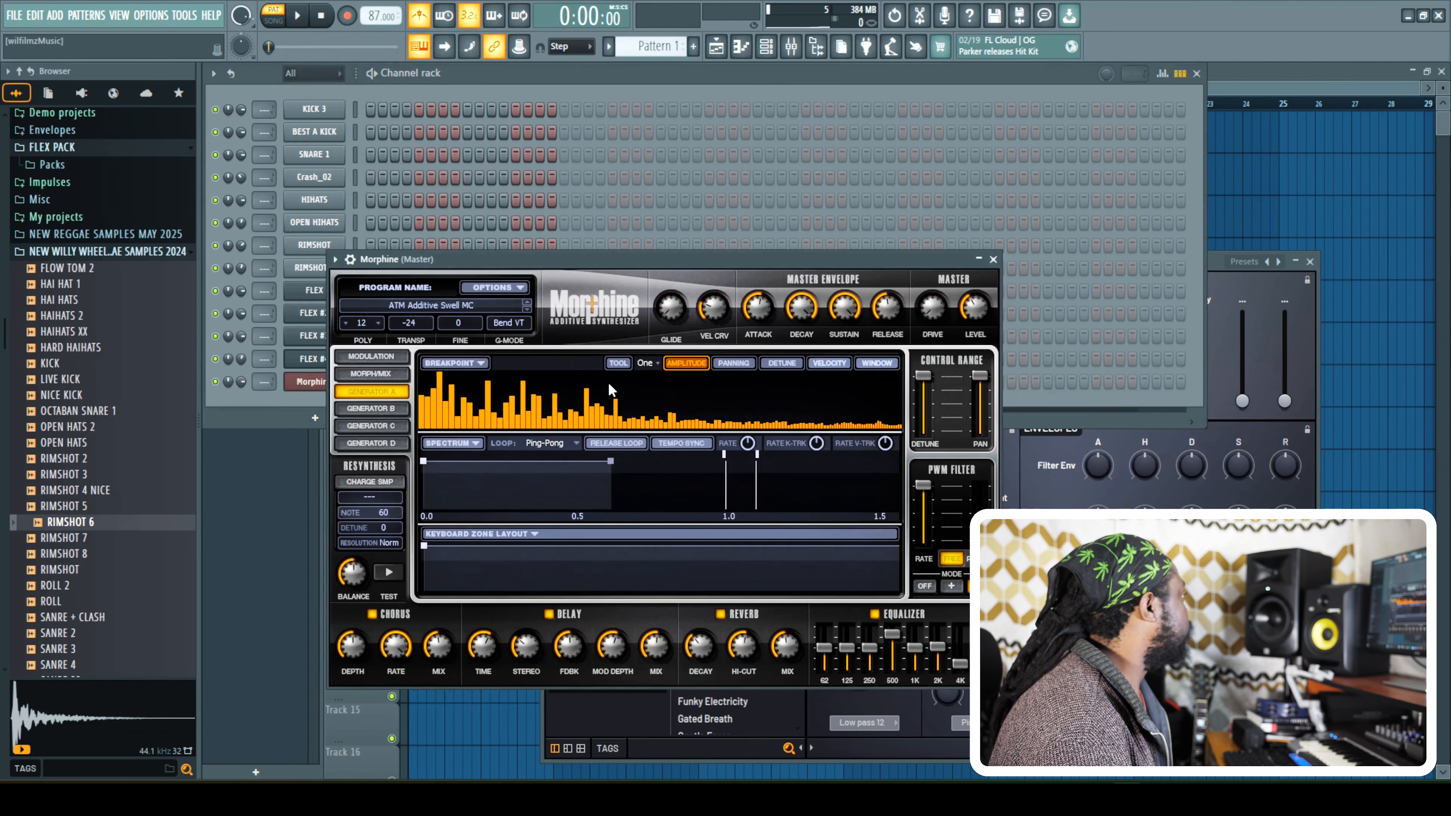
pyautogui.click(993, 260)
pyautogui.rightClick(317, 385)
pyautogui.click(378, 539)
pyautogui.click(301, 410)
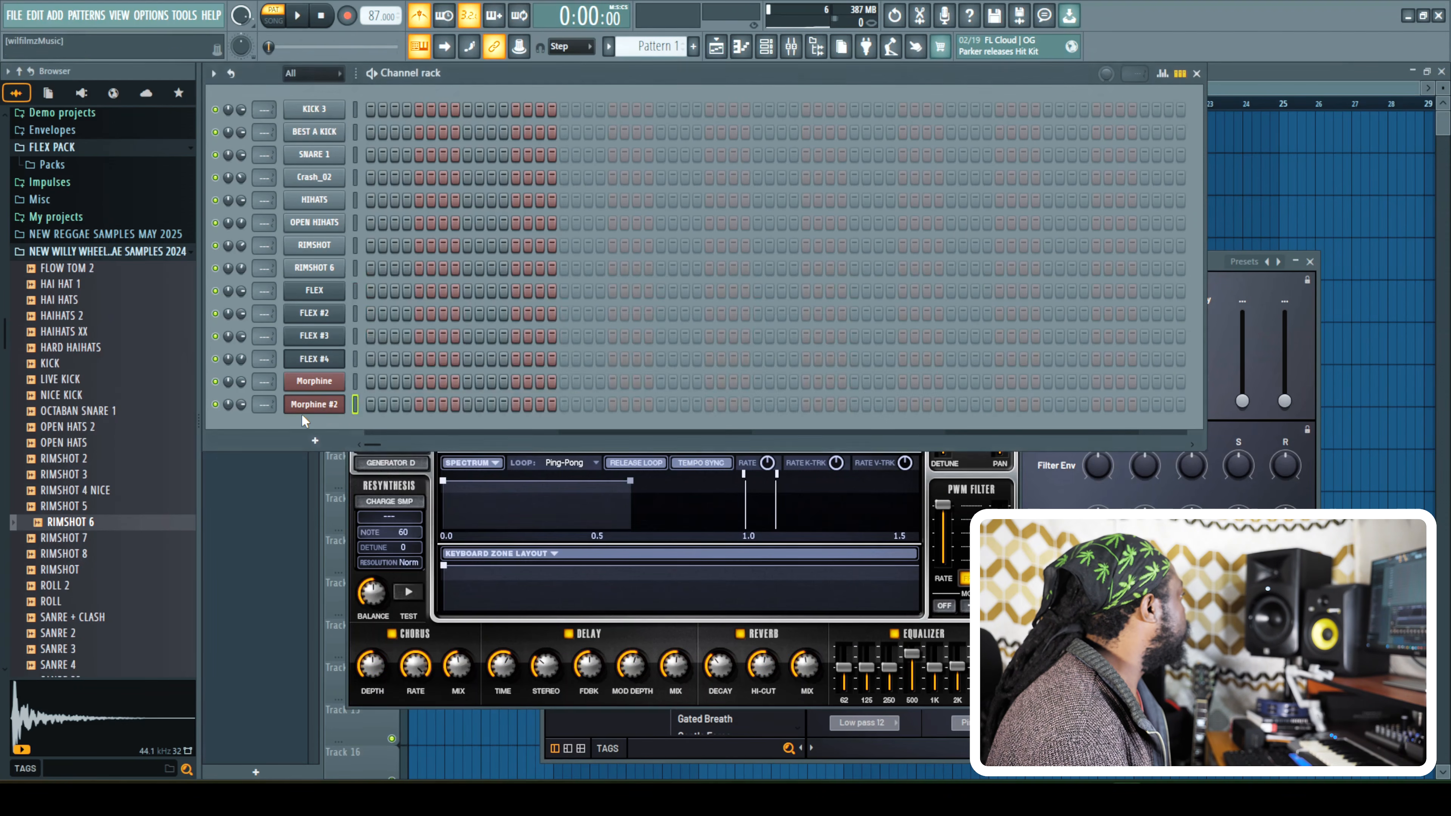
pyautogui.rightClick(313, 406)
pyautogui.click(388, 567)
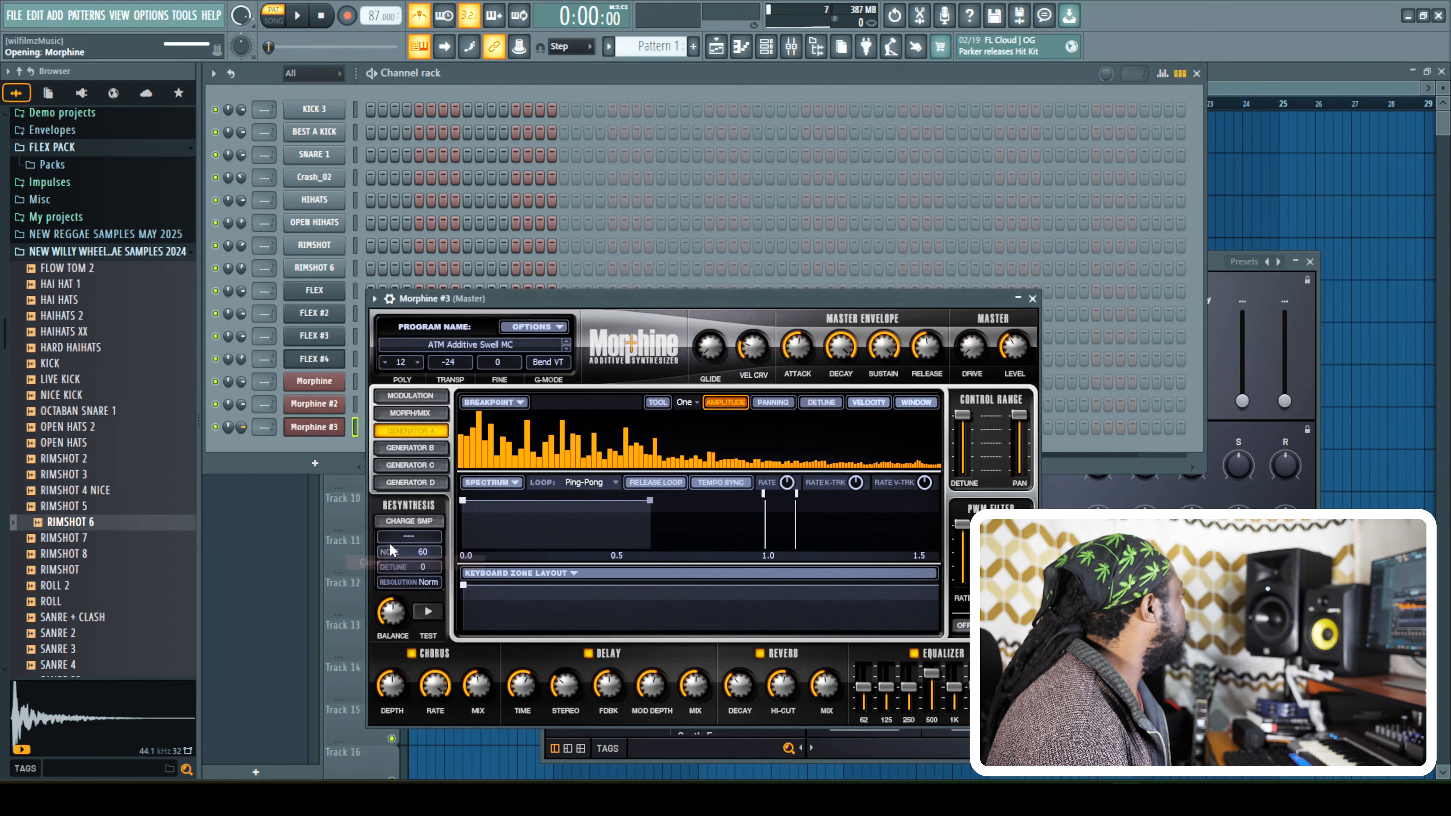
# Add an Xpand!2 channel below the Morphine channels, close its window and clone it once.
pyautogui.click(313, 463)
pyautogui.click(502, 654)
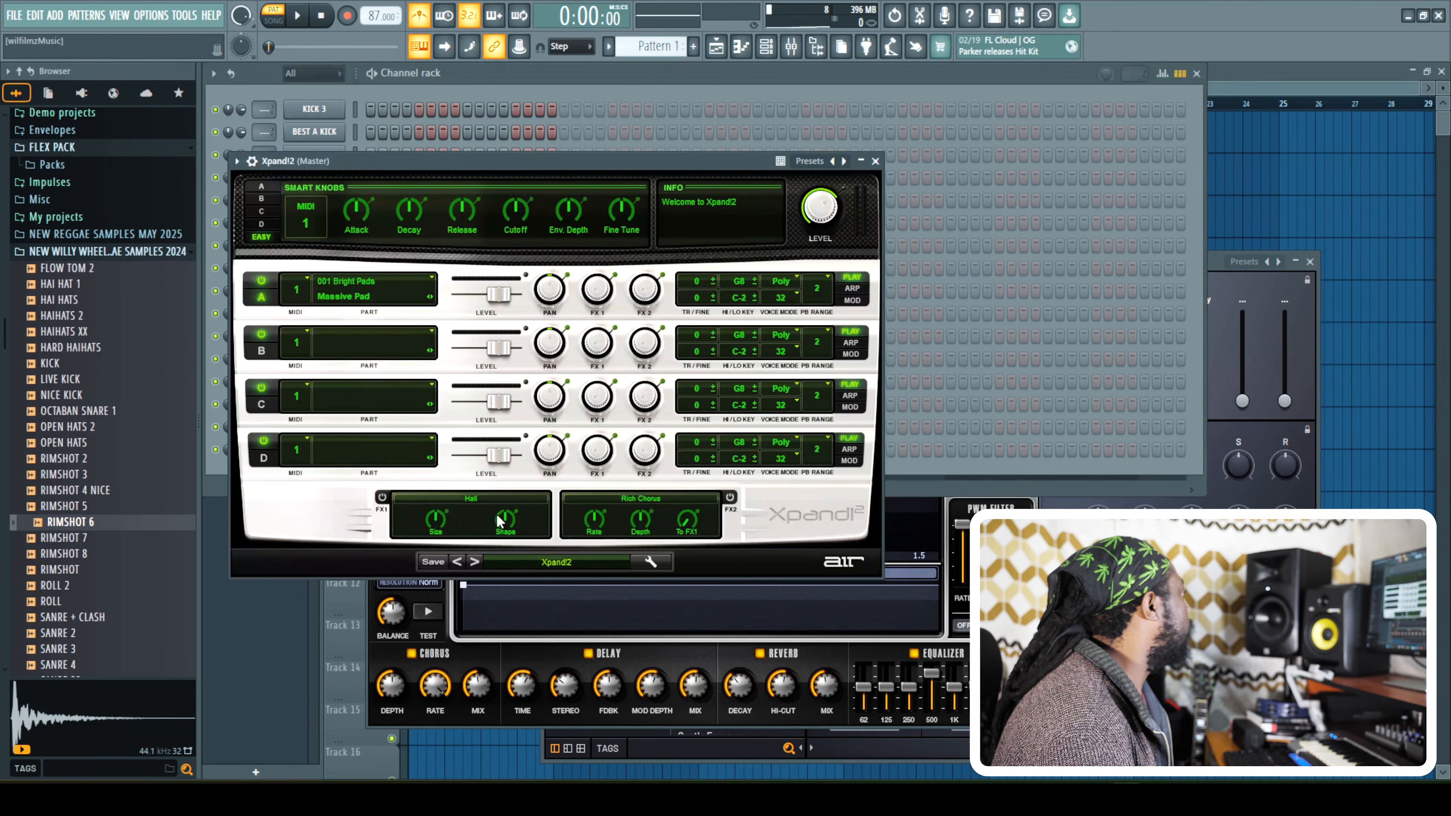
pyautogui.click(881, 163)
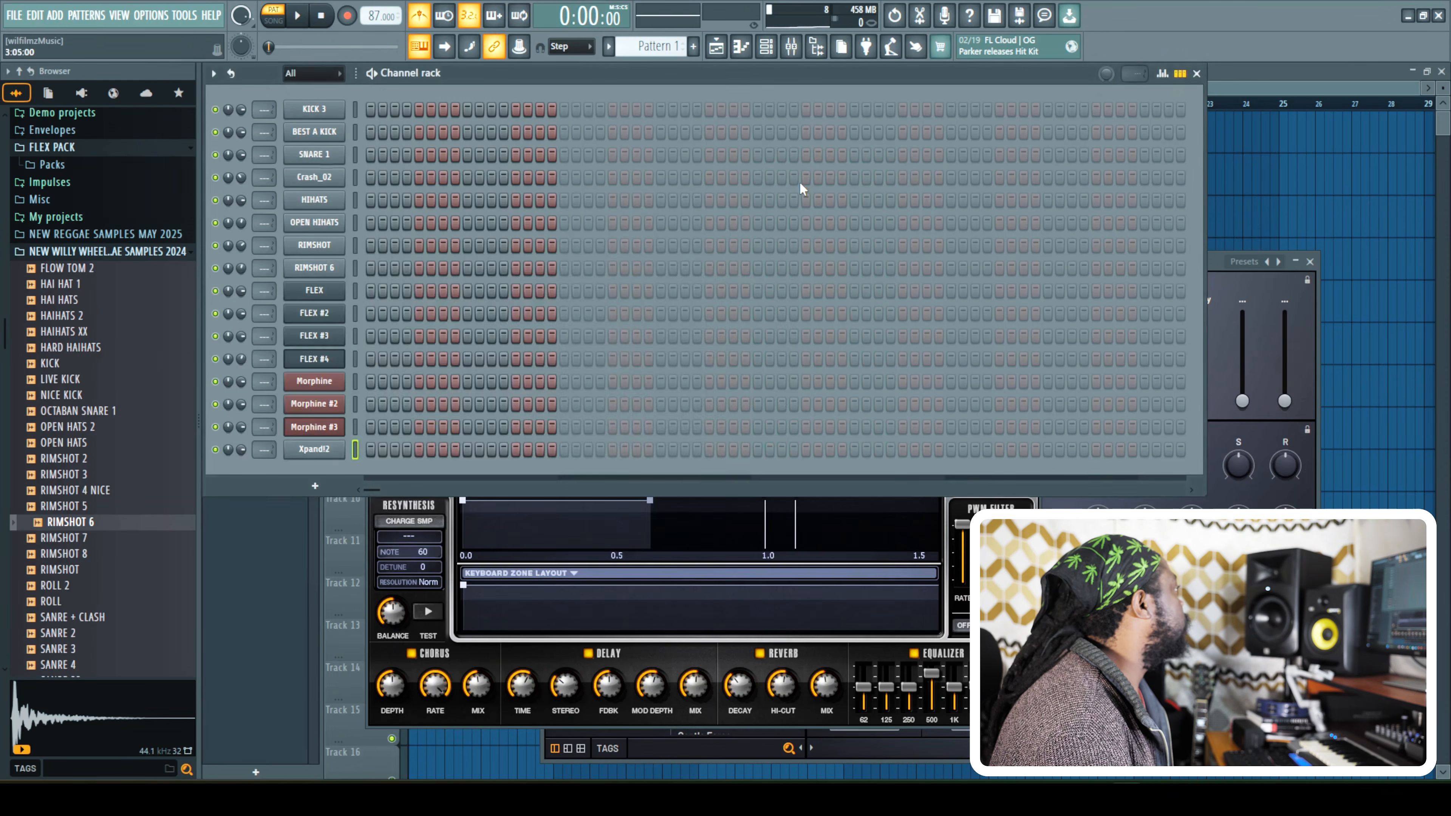
pyautogui.rightClick(327, 451)
pyautogui.click(370, 607)
# Add a Mini Grand channel, set its room mix to 6%, test a note and close its window.
pyautogui.click(315, 508)
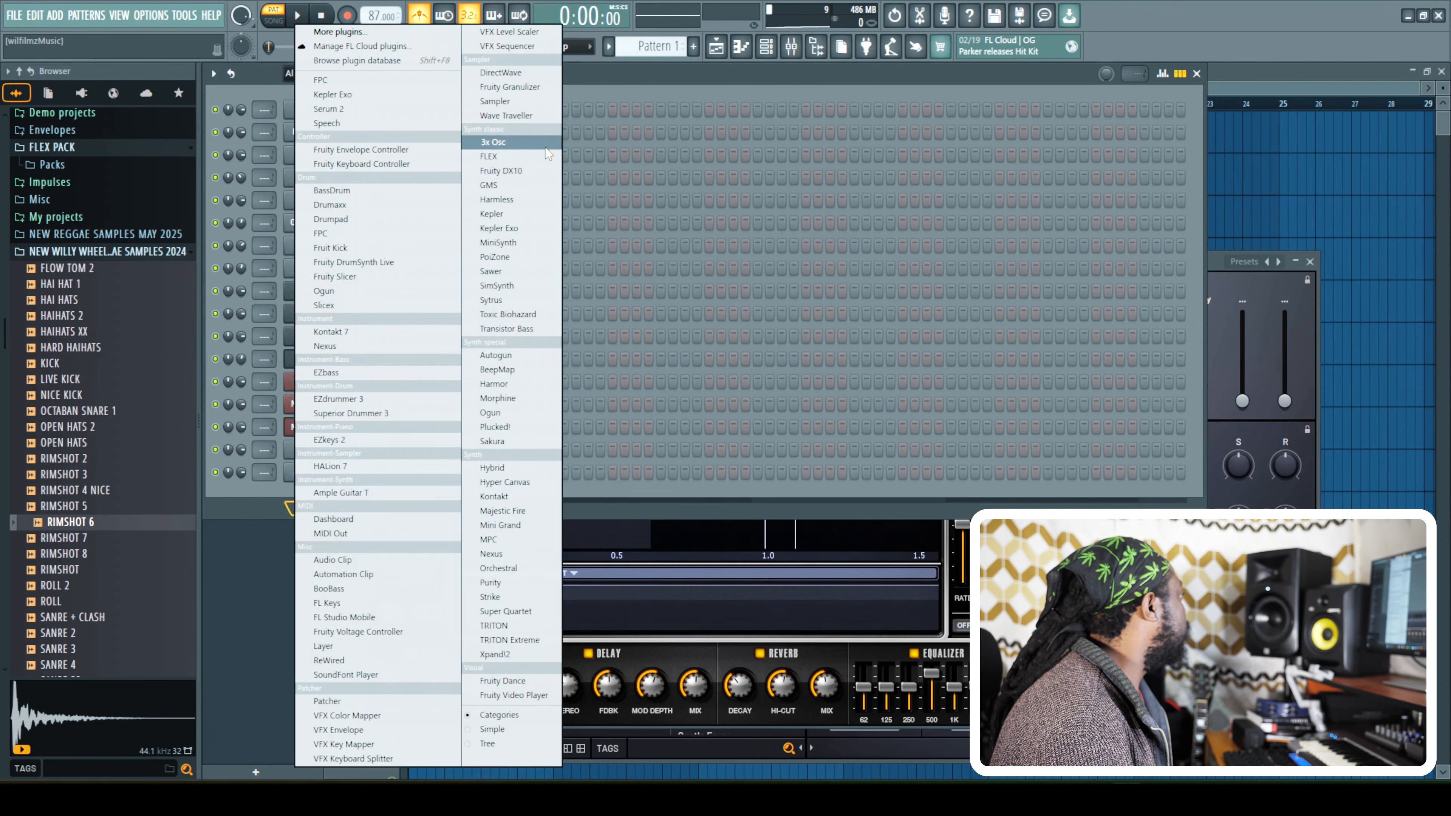
pyautogui.click(543, 524)
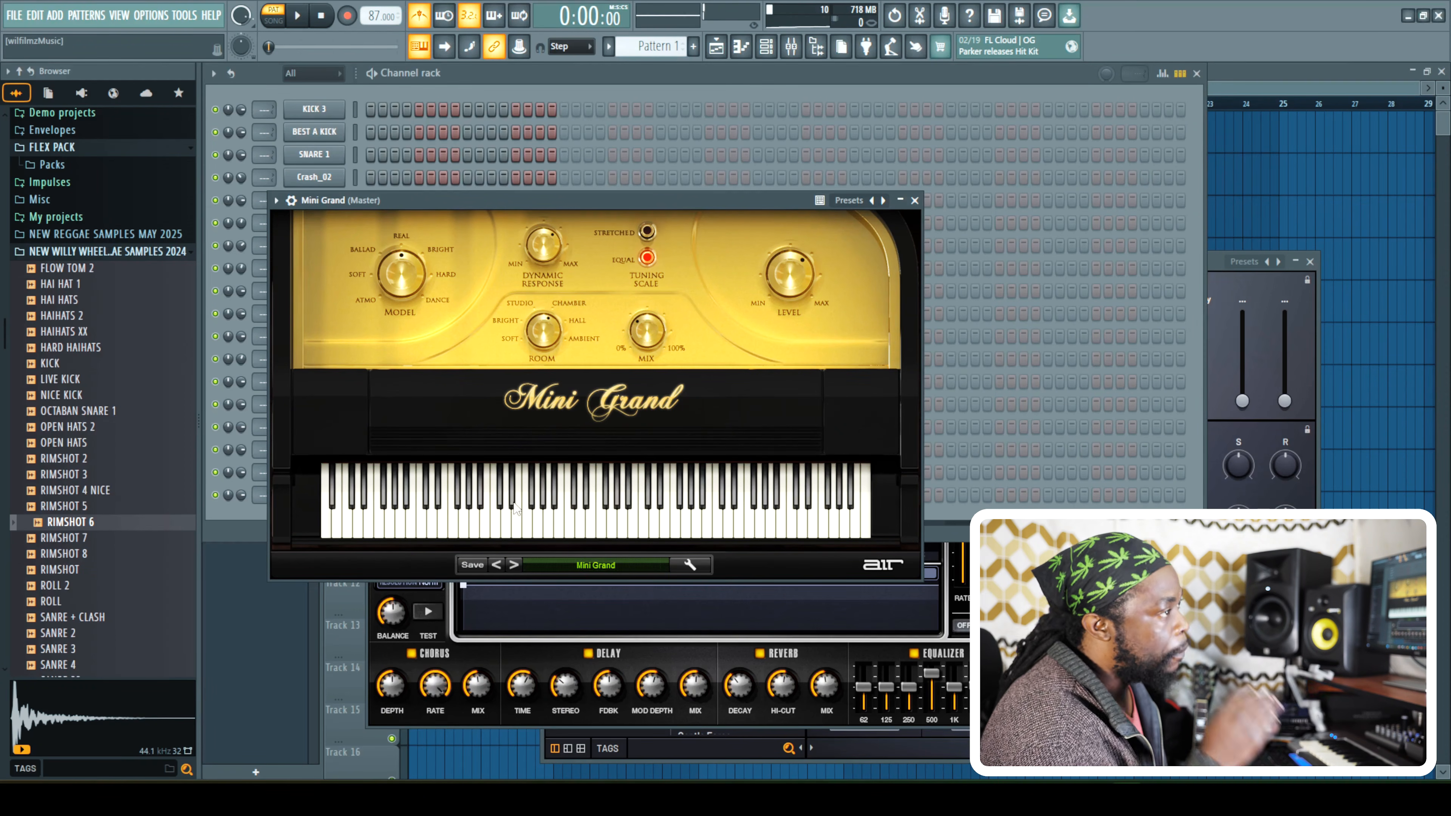
pyautogui.moveTo(645, 332); pyautogui.dragTo(644, 373)
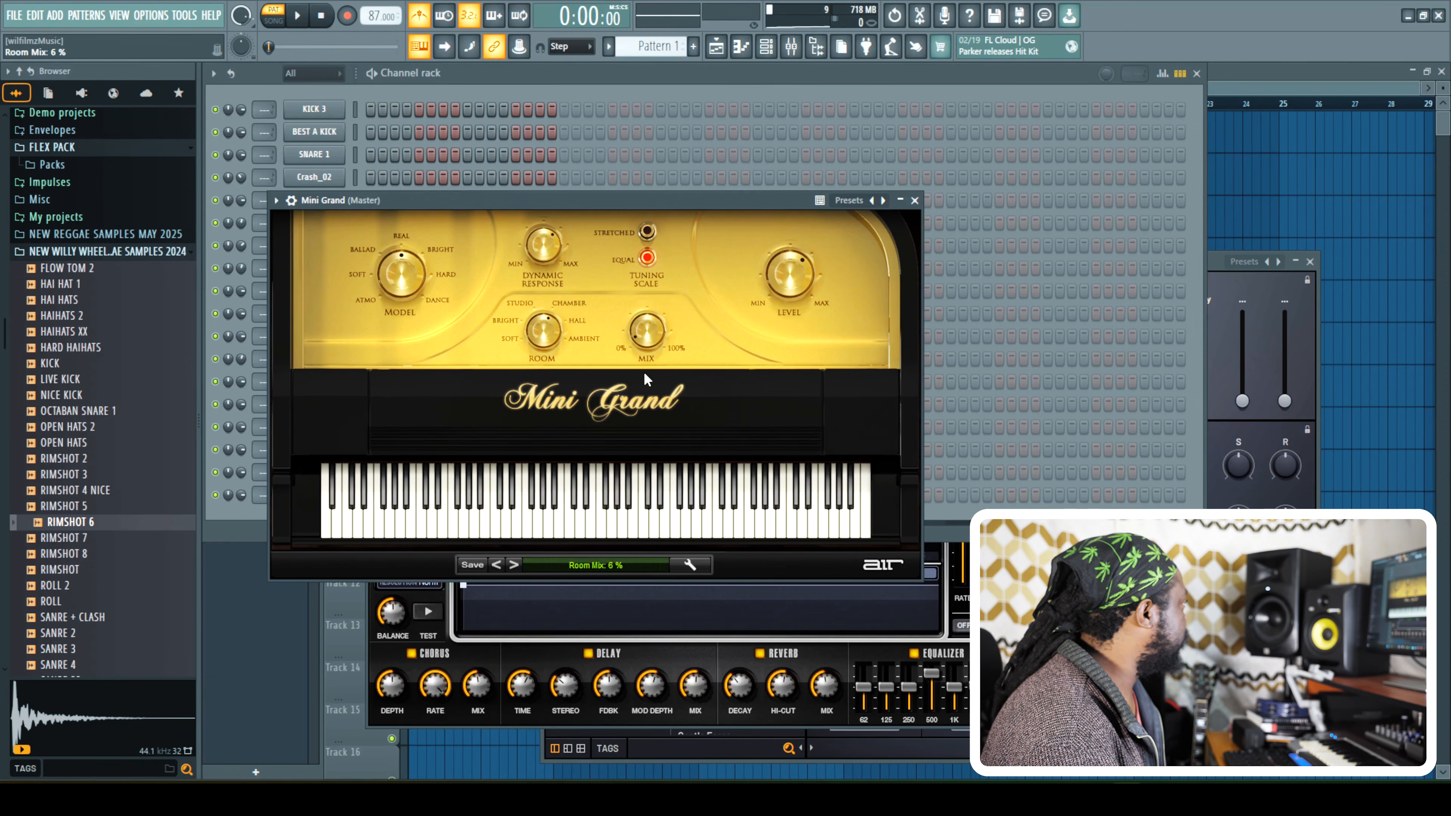
pyautogui.click(638, 520)
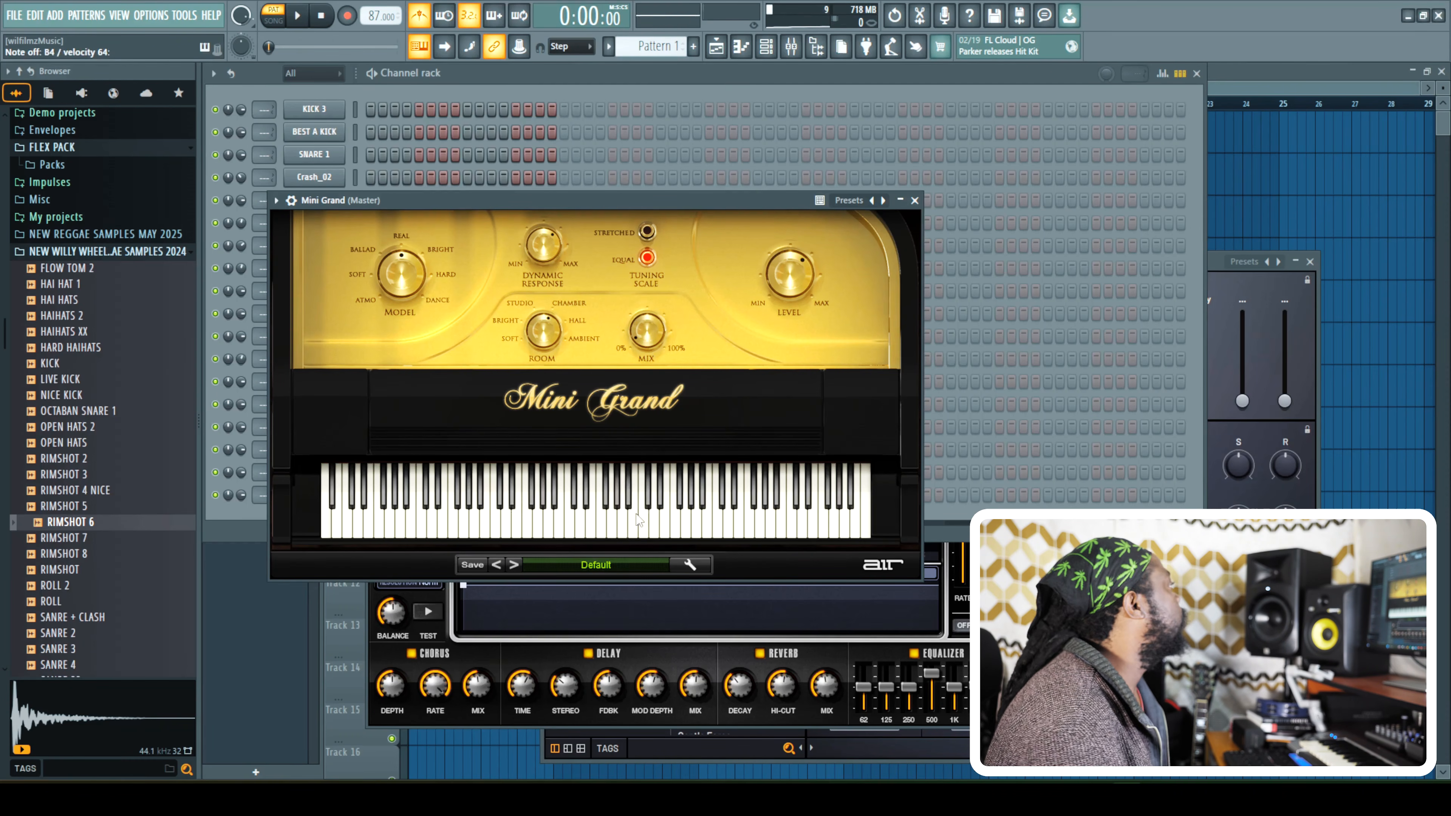
pyautogui.click(914, 200)
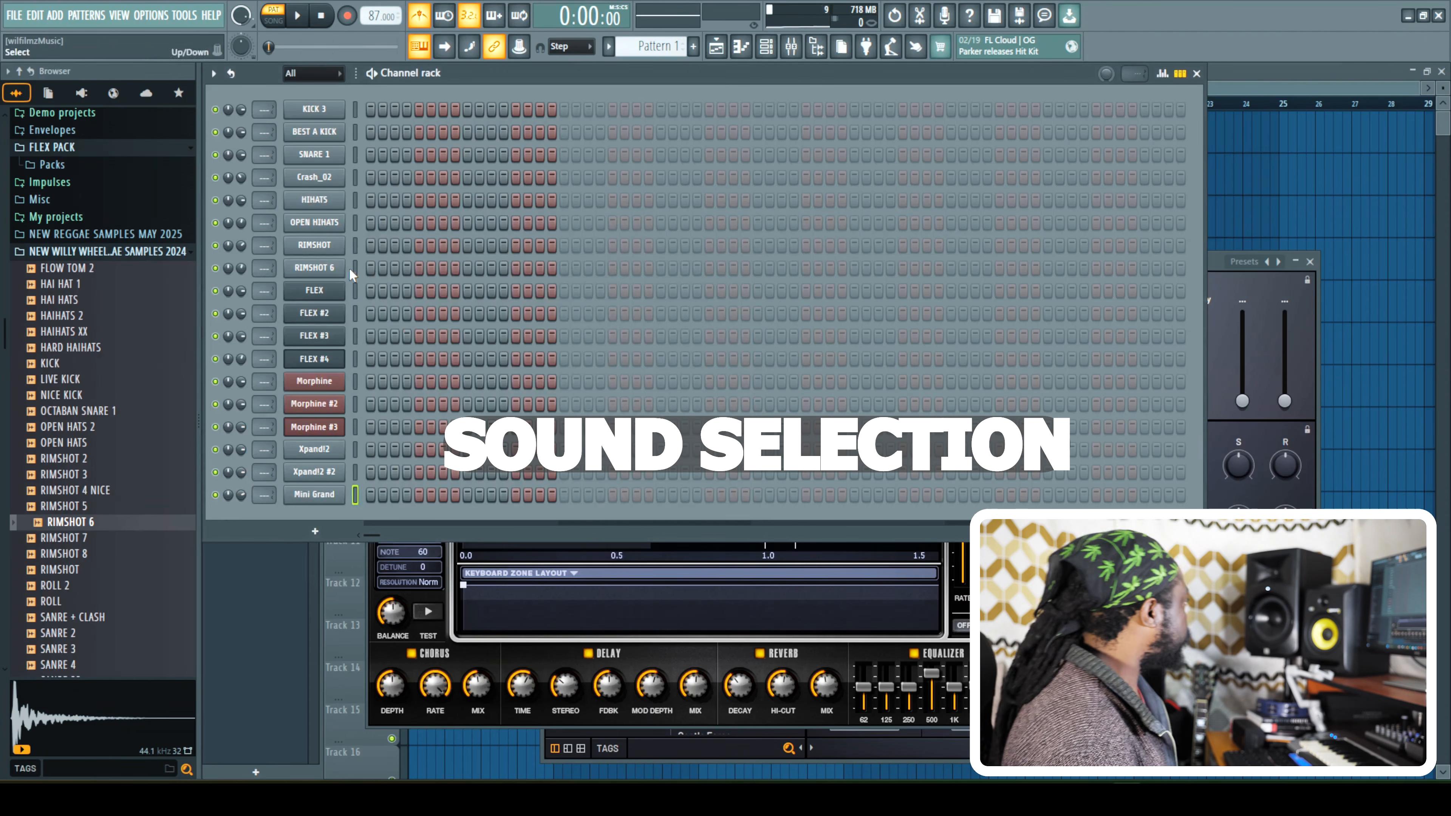
# Load the 5String BopBass Fingered preset from Essential Bass Guitars in the first FLEX channel and close its window.
pyautogui.click(317, 290)
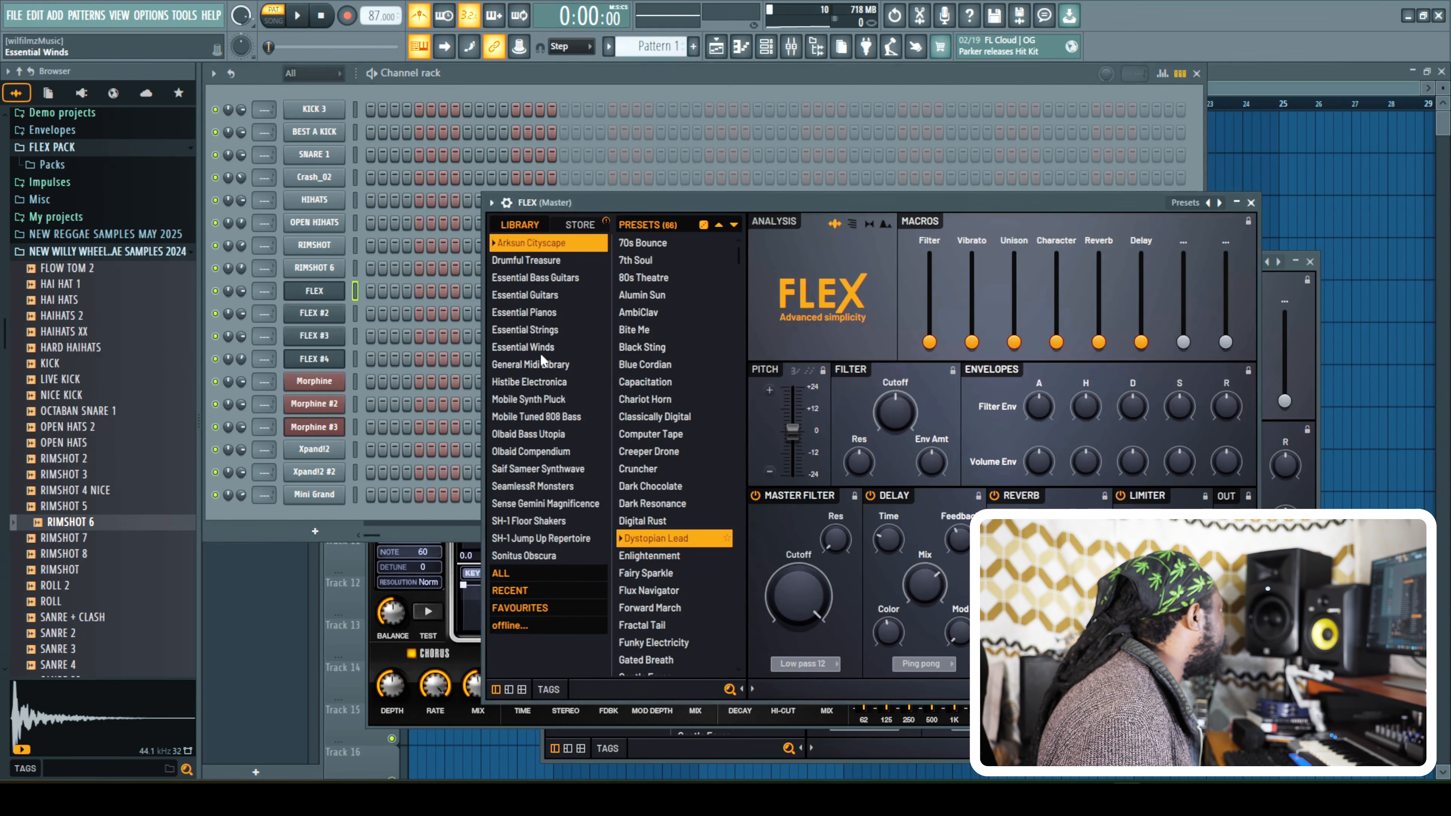
pyautogui.click(549, 279)
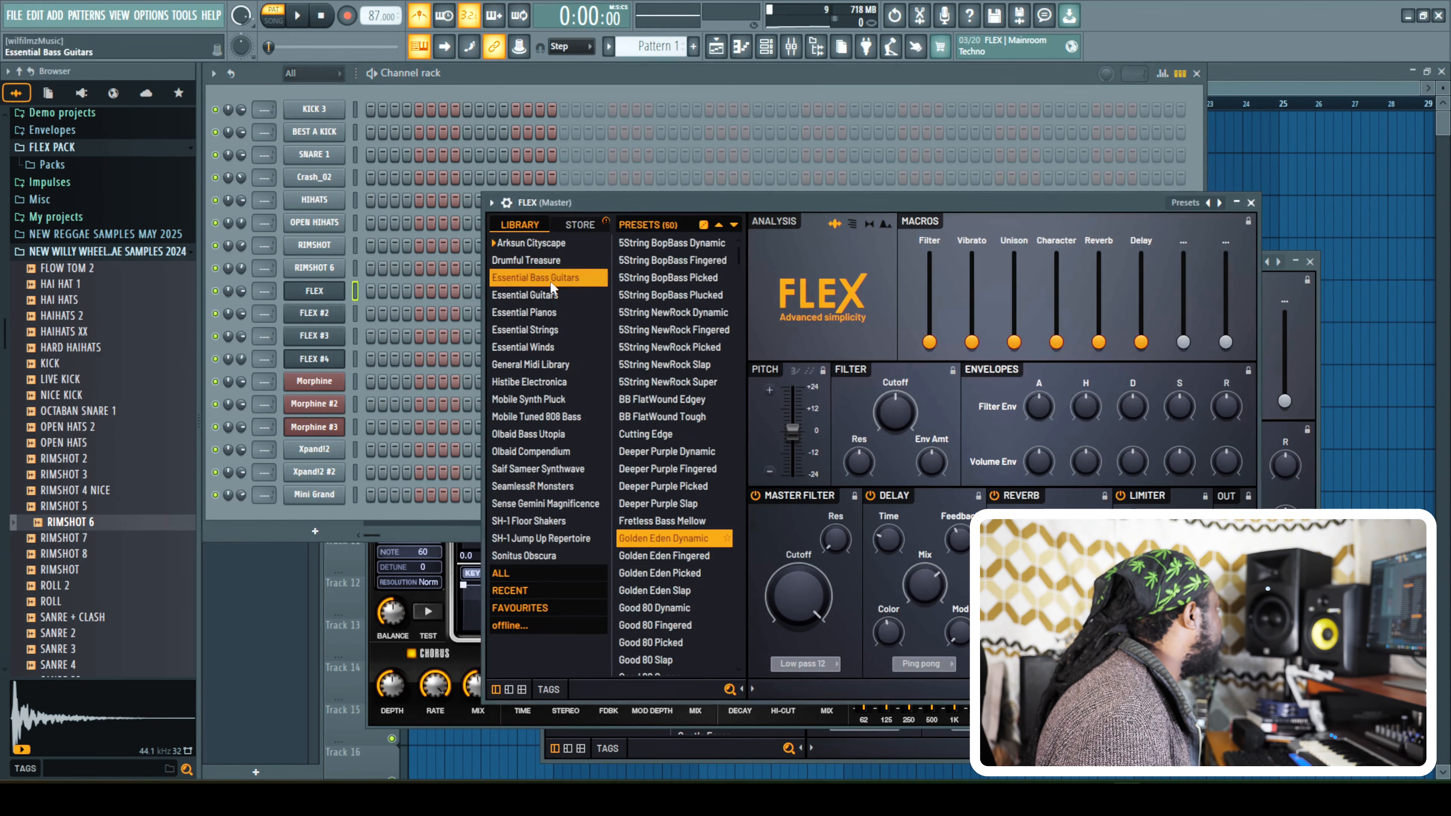
pyautogui.click(683, 242)
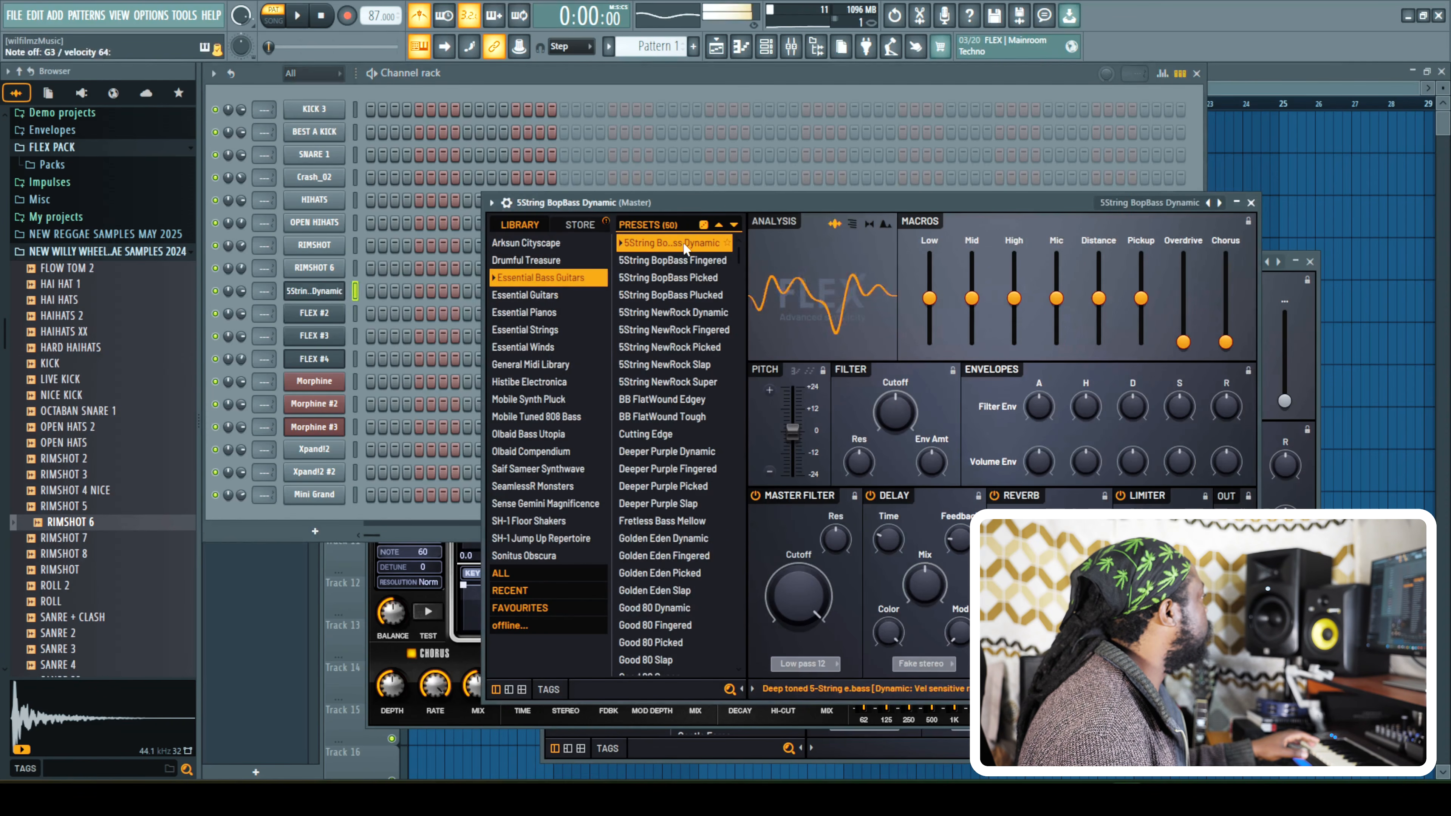
pyautogui.click(703, 260)
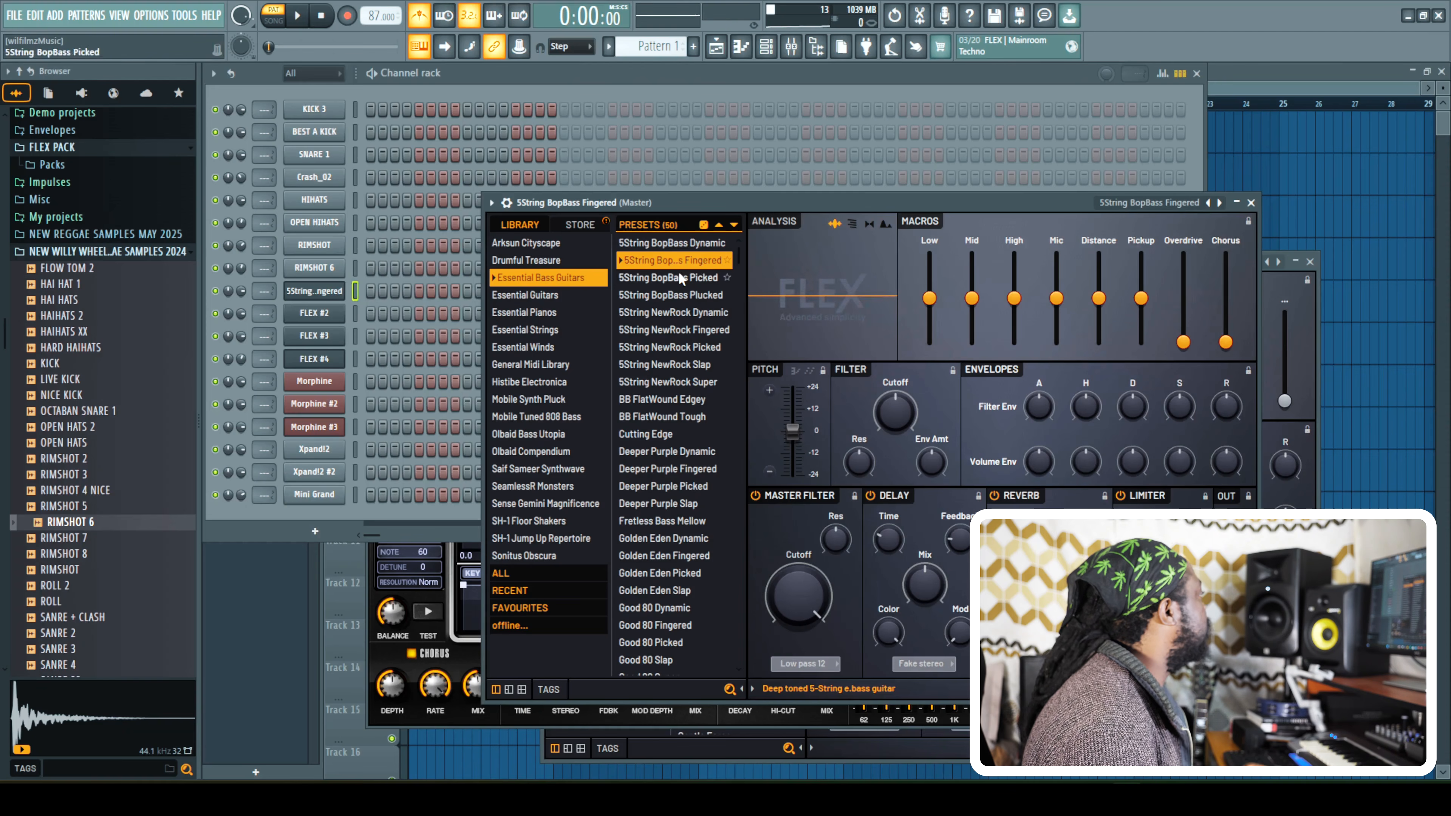
pyautogui.click(1252, 204)
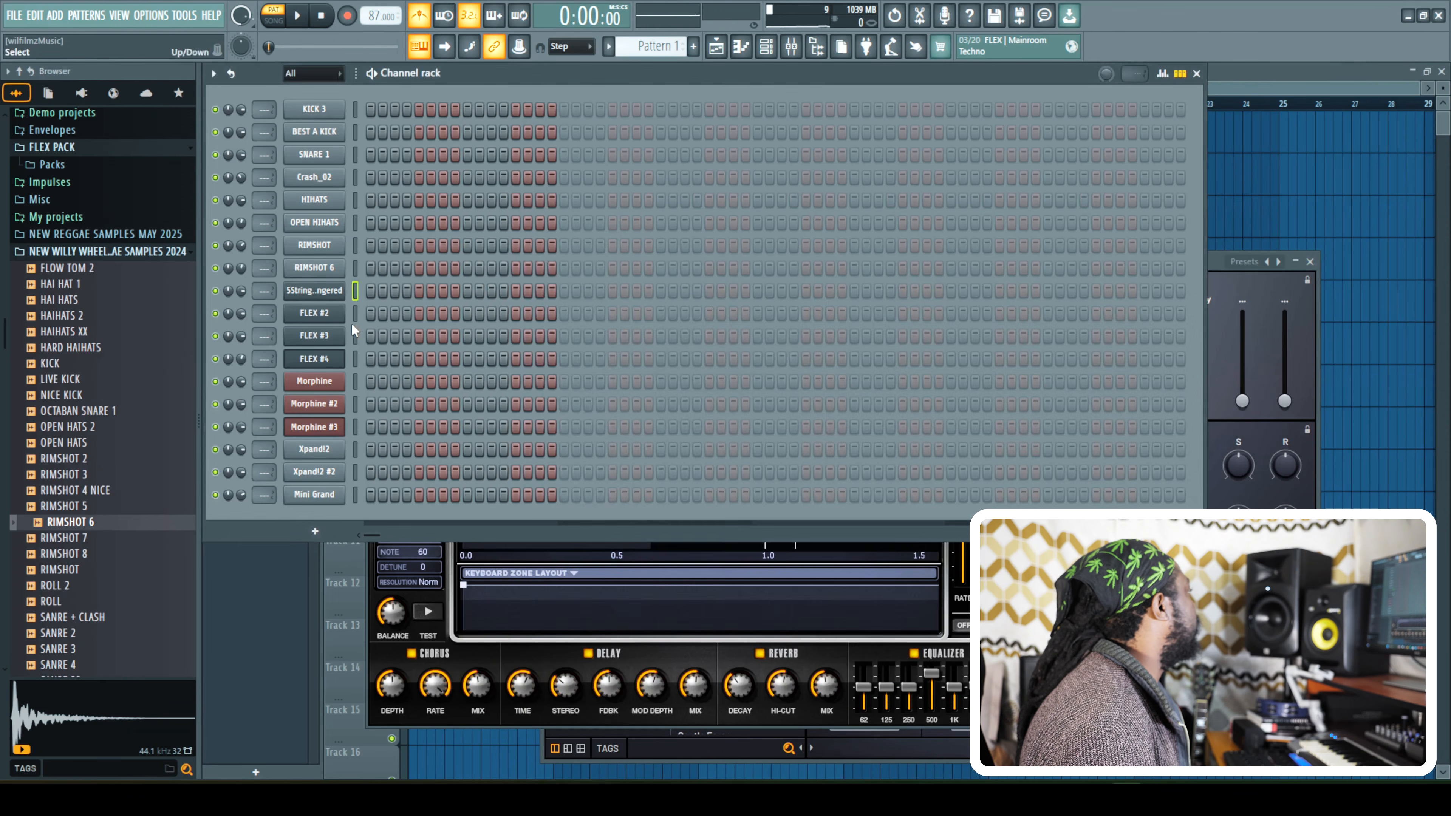
# Load the Ovation Elite Xtra preset from Essential Guitars in the FLEX #2 channel and close its window.
pyautogui.click(329, 315)
pyautogui.click(545, 314)
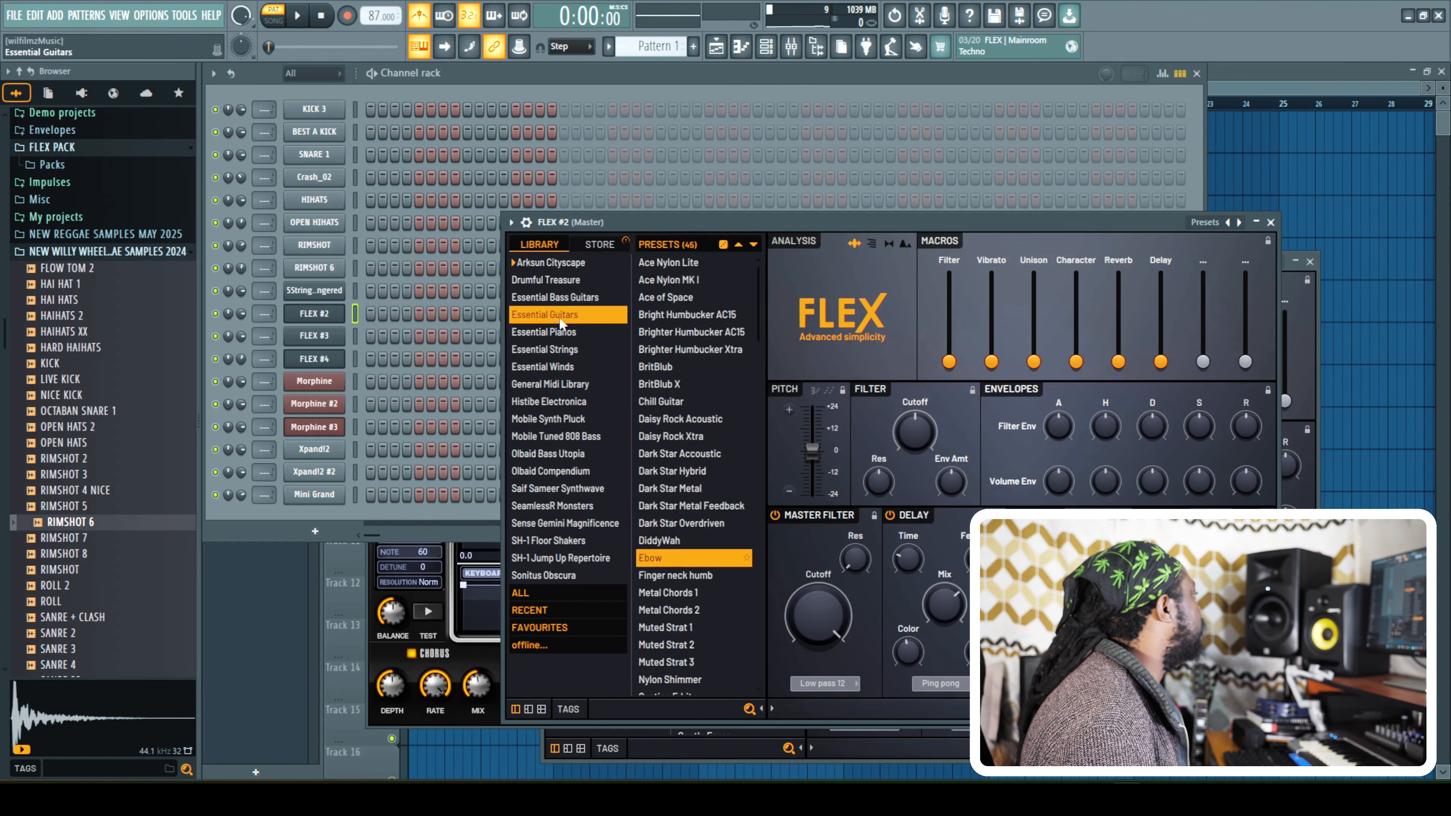
pyautogui.click(683, 503)
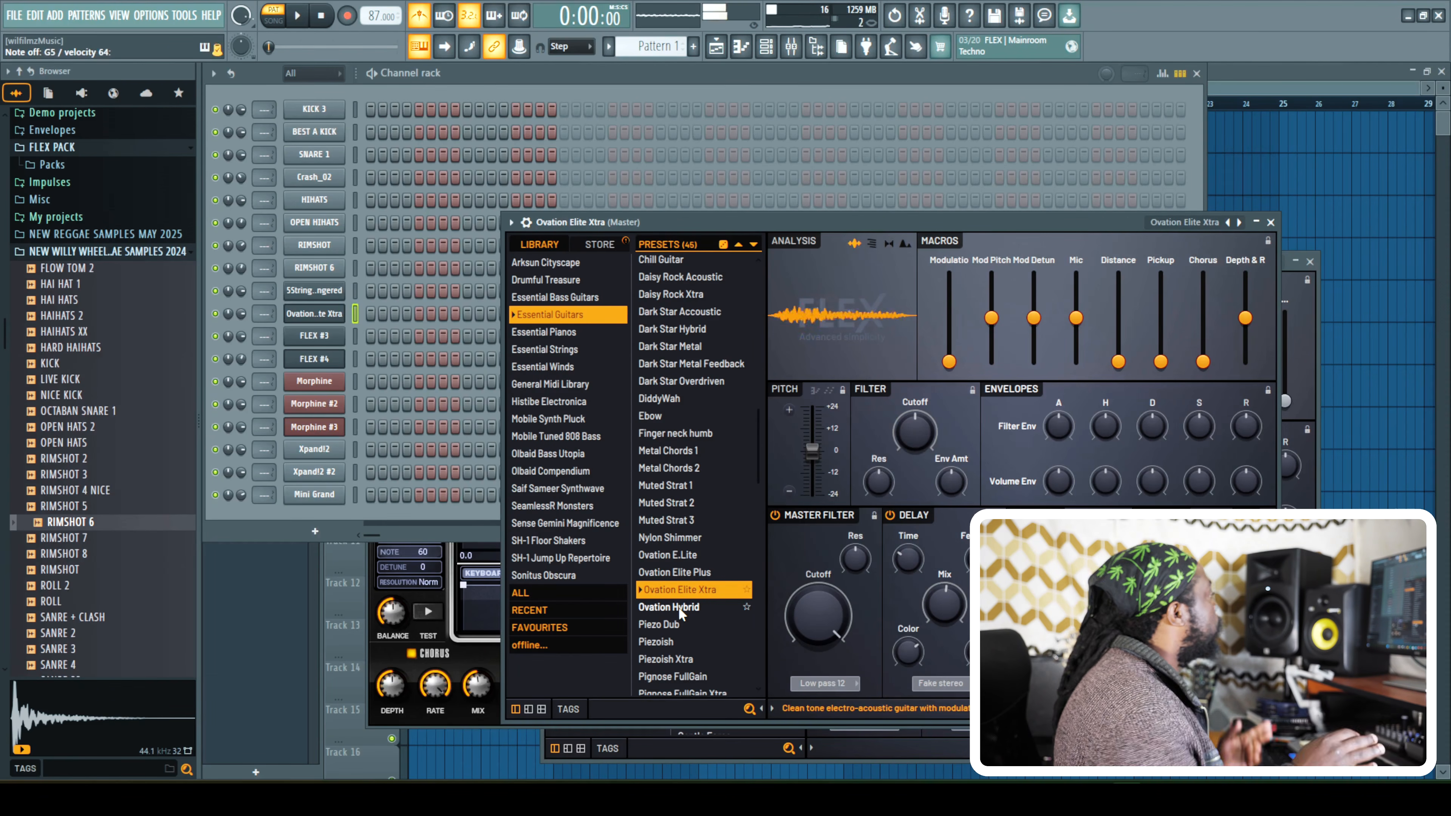
pyautogui.click(1270, 222)
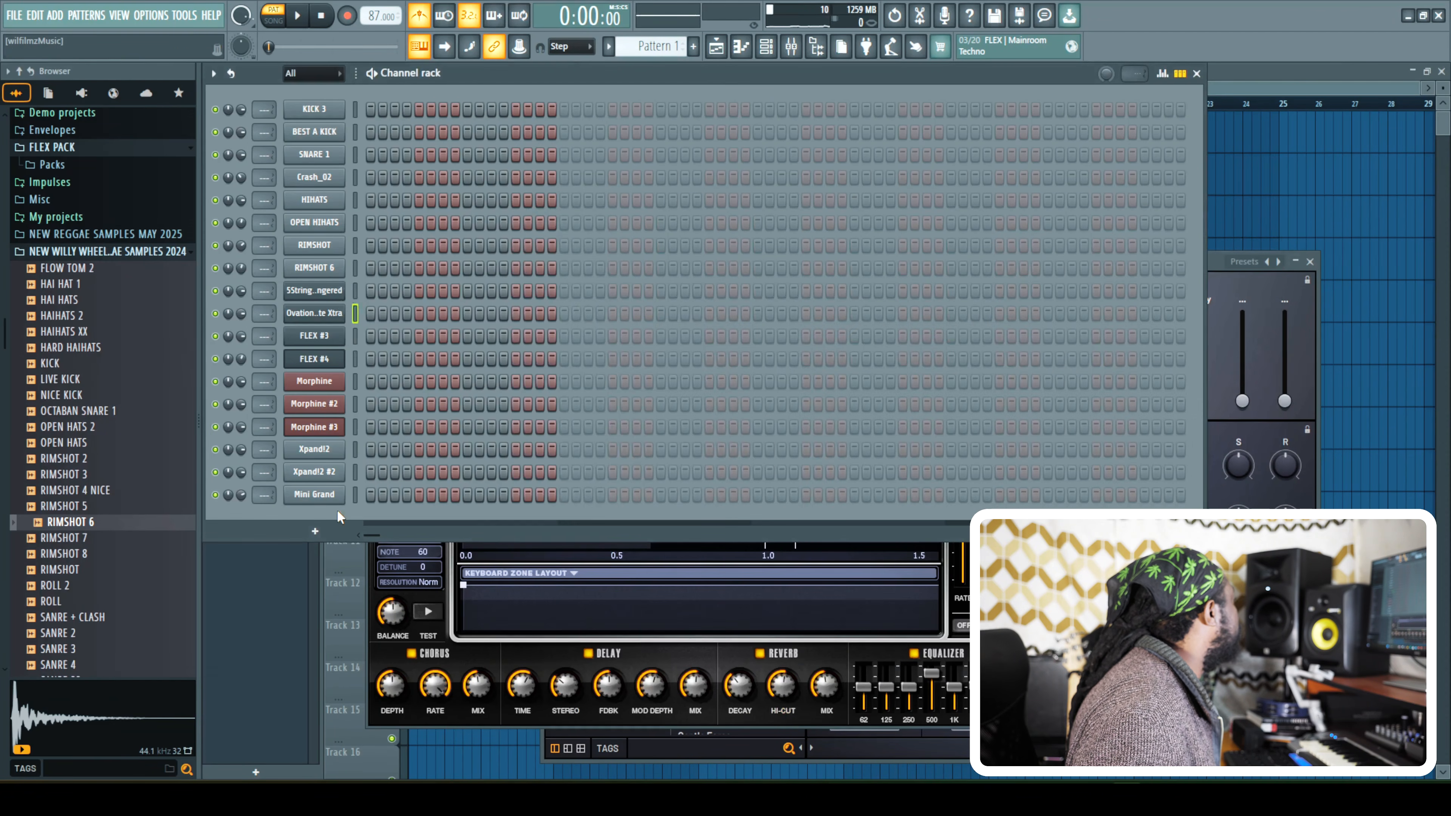
# With the Mini Grand channel selected and recording armed, switch to song mode and place Pattern 1 at bar 1 of Track 1.
pyautogui.click(355, 495)
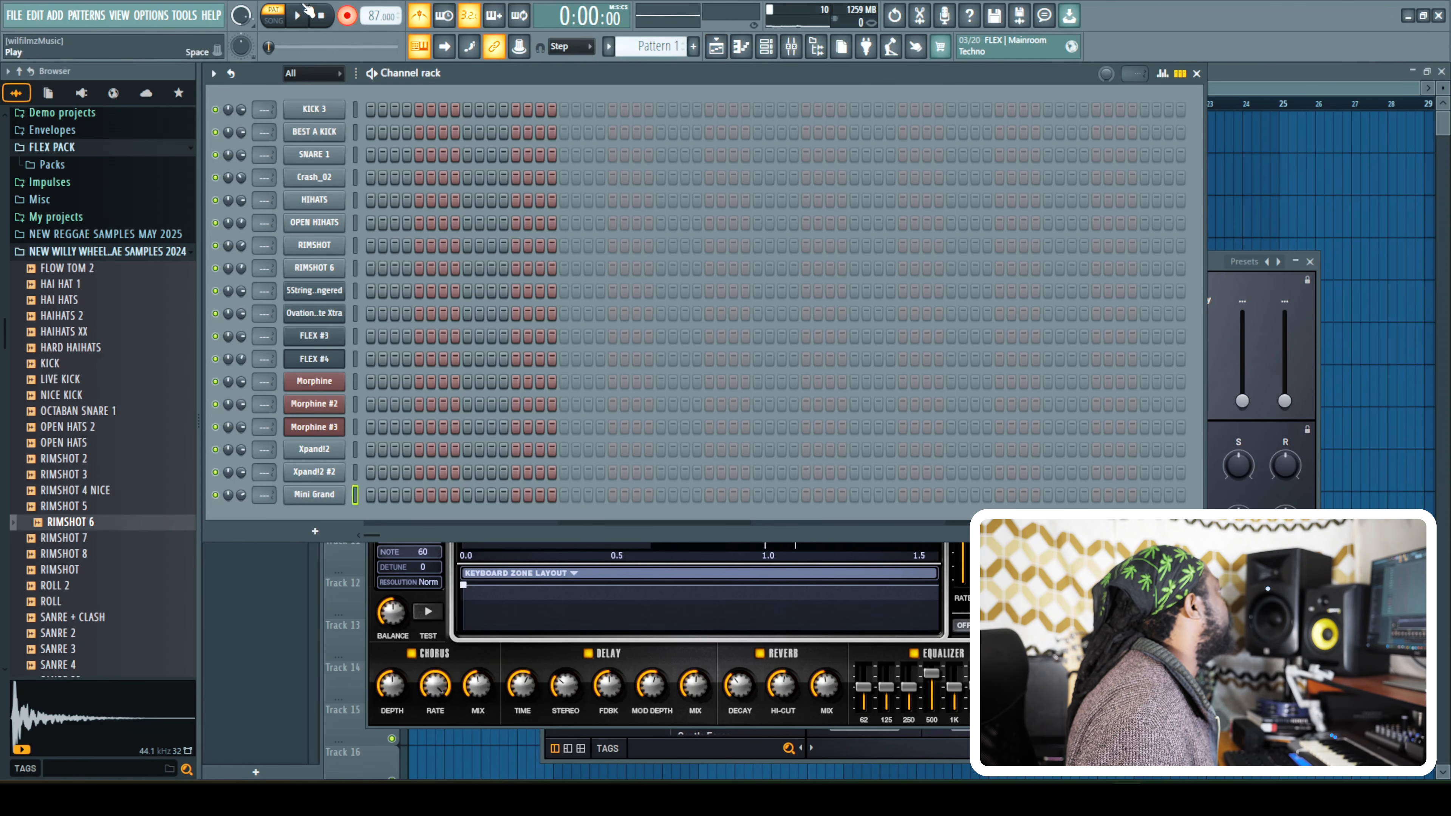
pyautogui.click(277, 20)
pyautogui.click(715, 46)
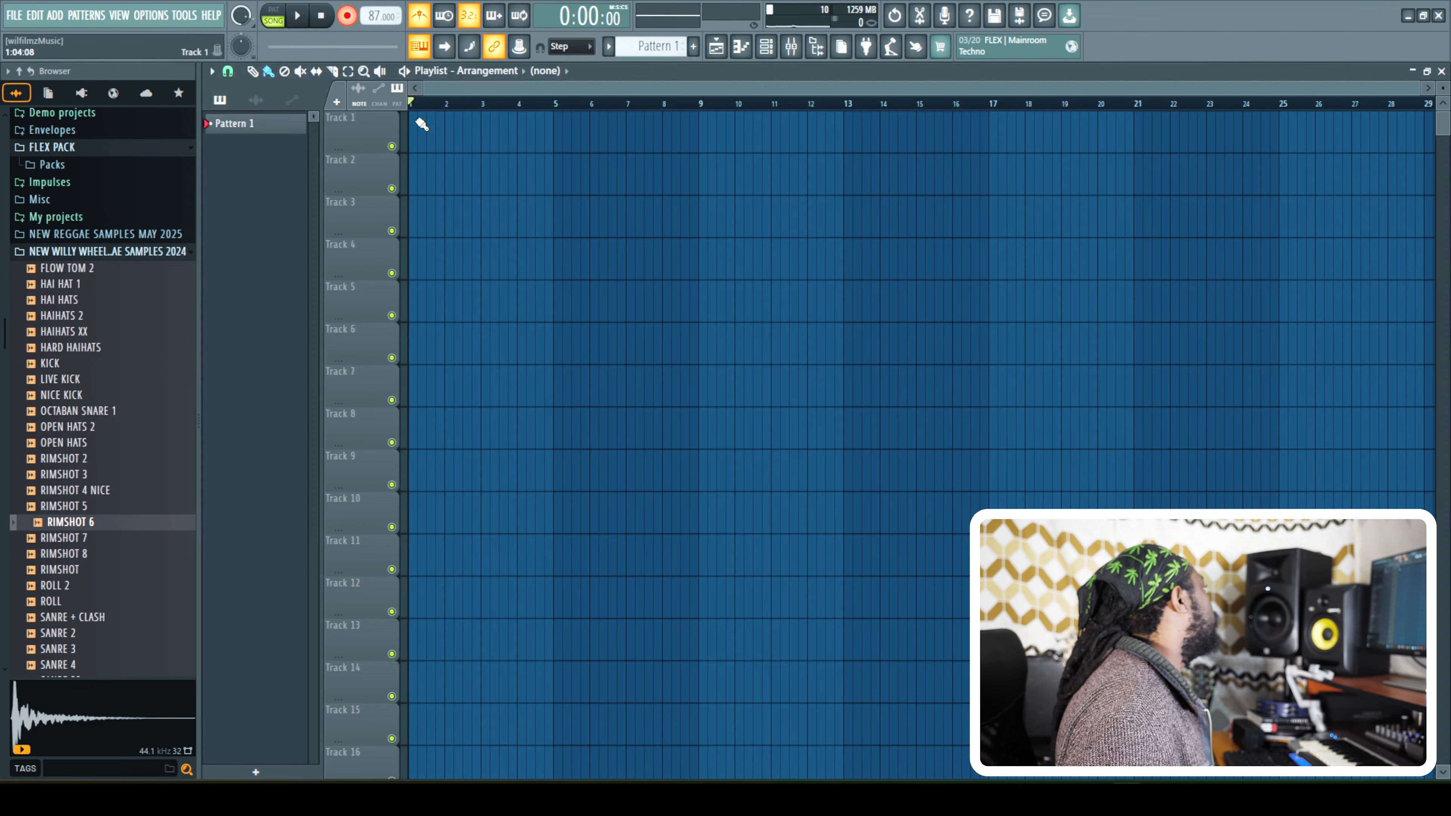
pyautogui.click(279, 18)
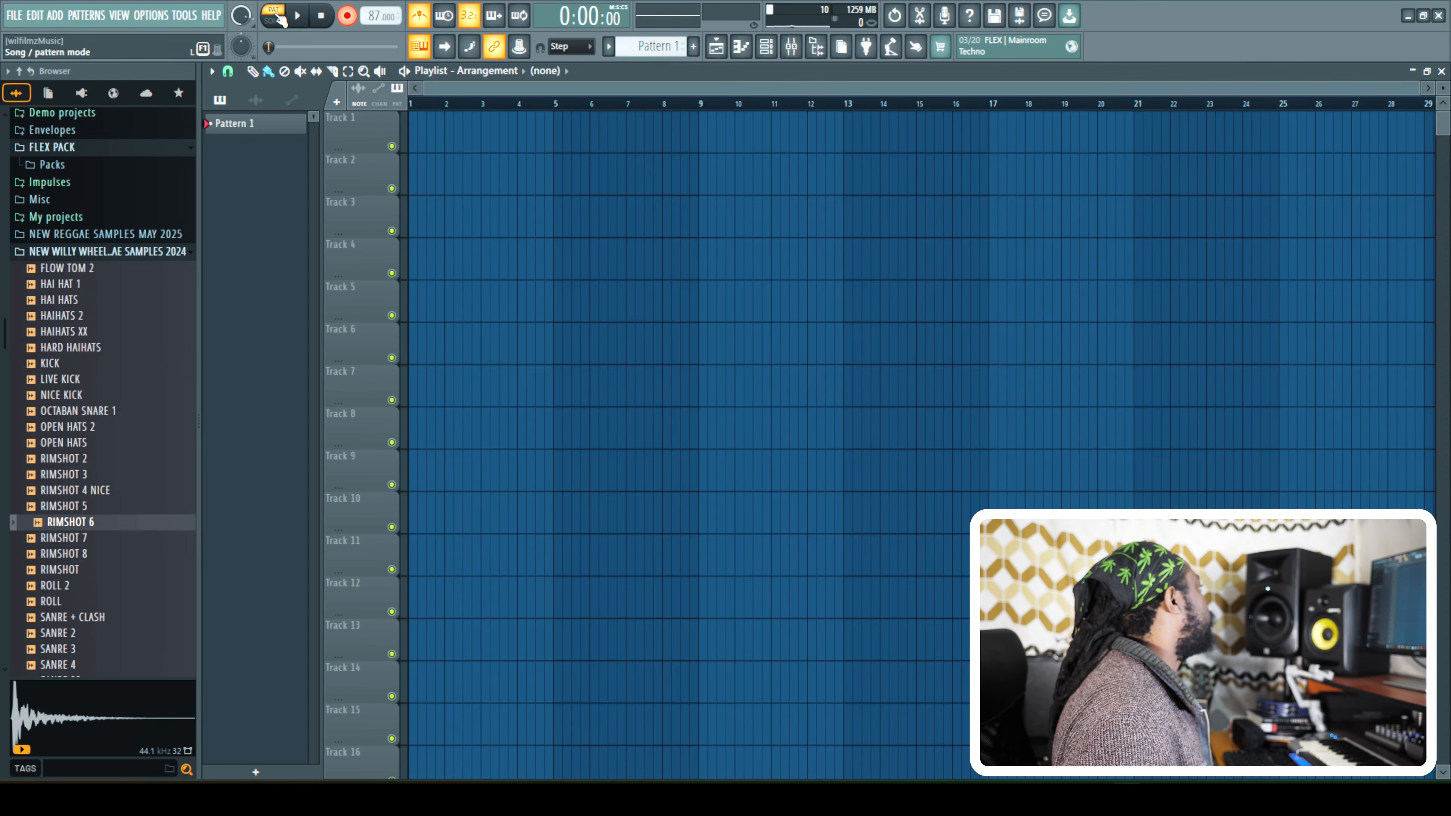
pyautogui.click(276, 20)
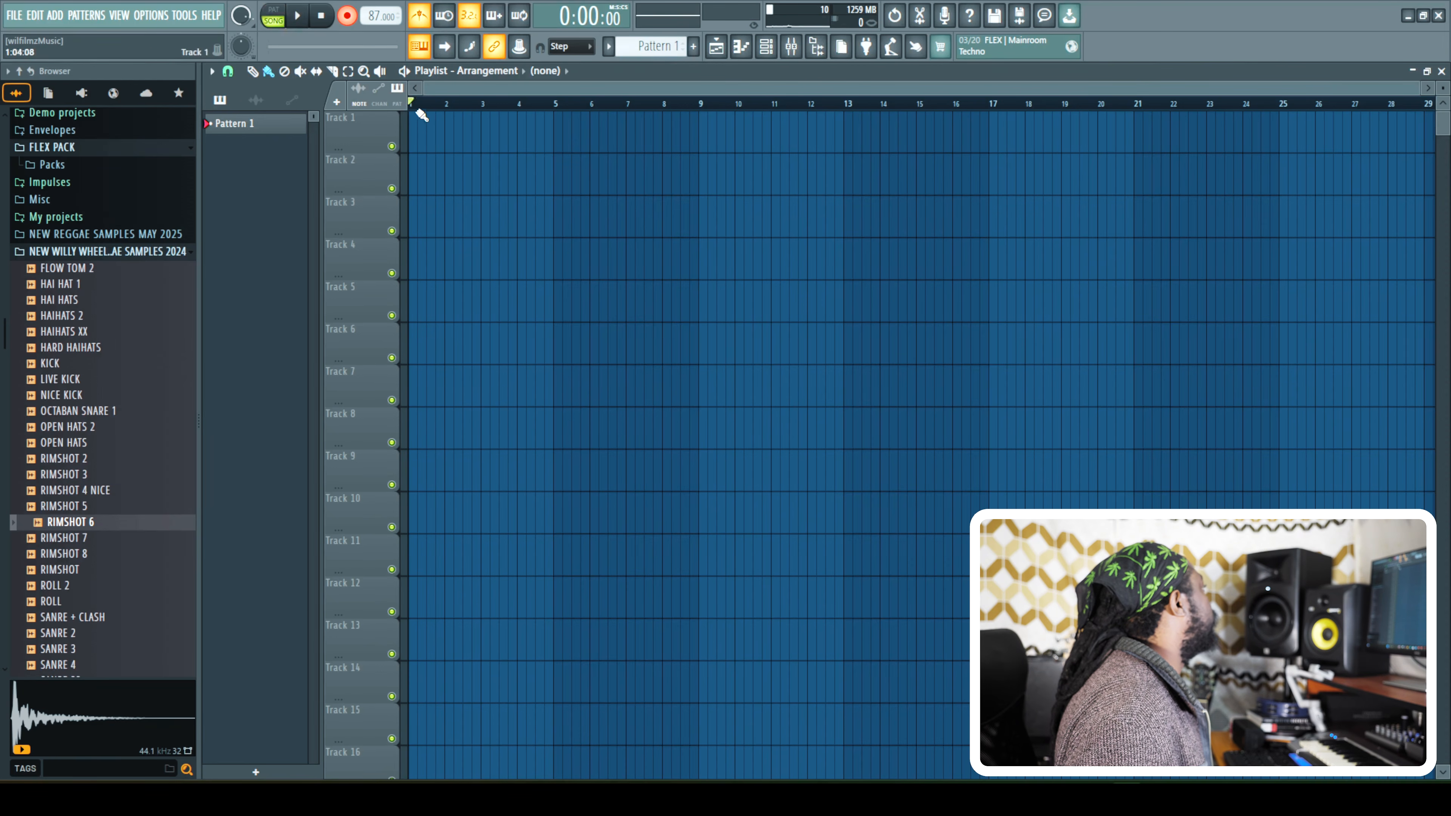
pyautogui.click(414, 125)
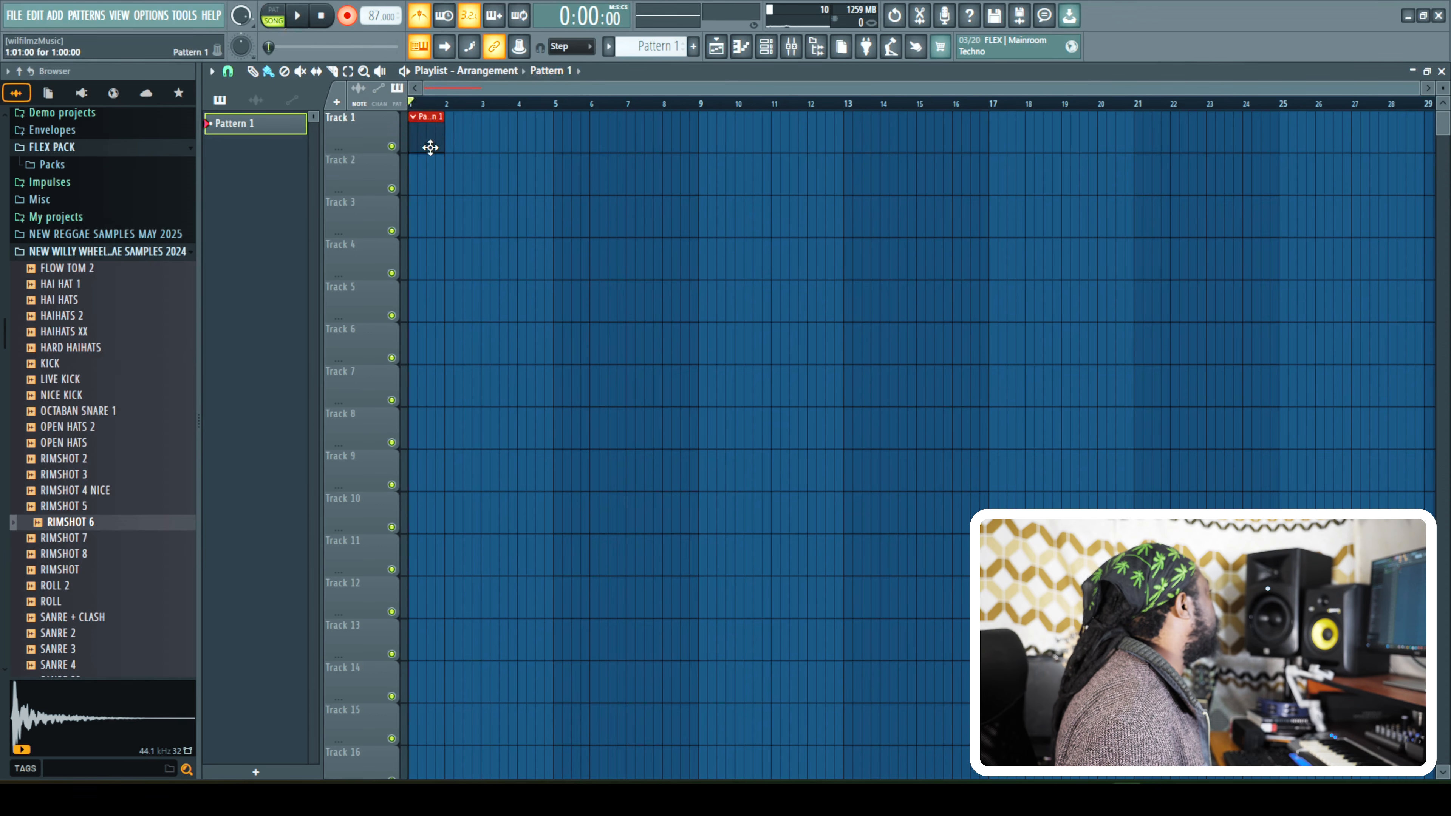
# Record a four-bar Mini Grand chord part into Pattern 1, disarm recording and start playing the take back.
pyautogui.click(298, 16)
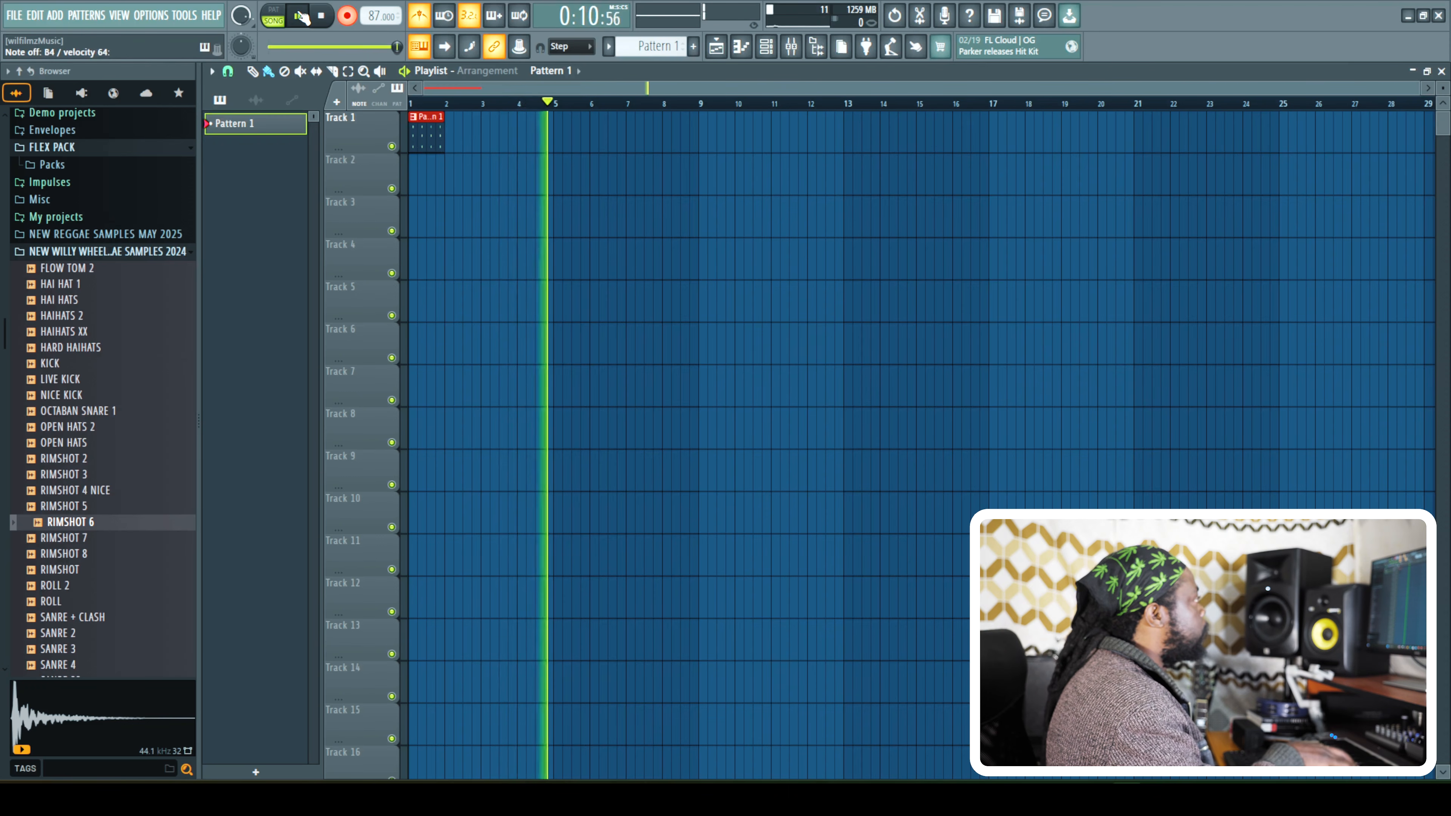
pyautogui.click(321, 15)
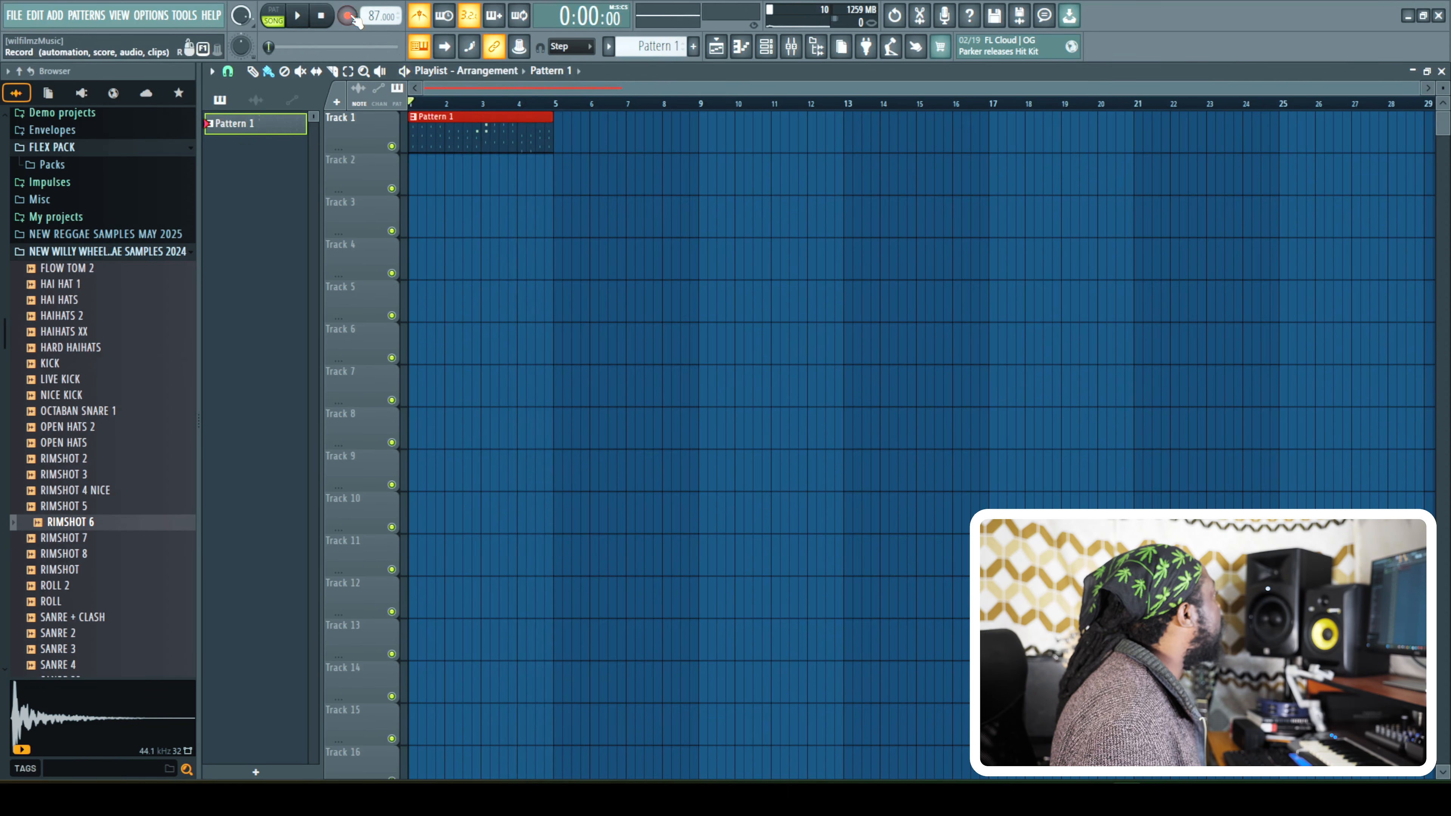
pyautogui.click(301, 17)
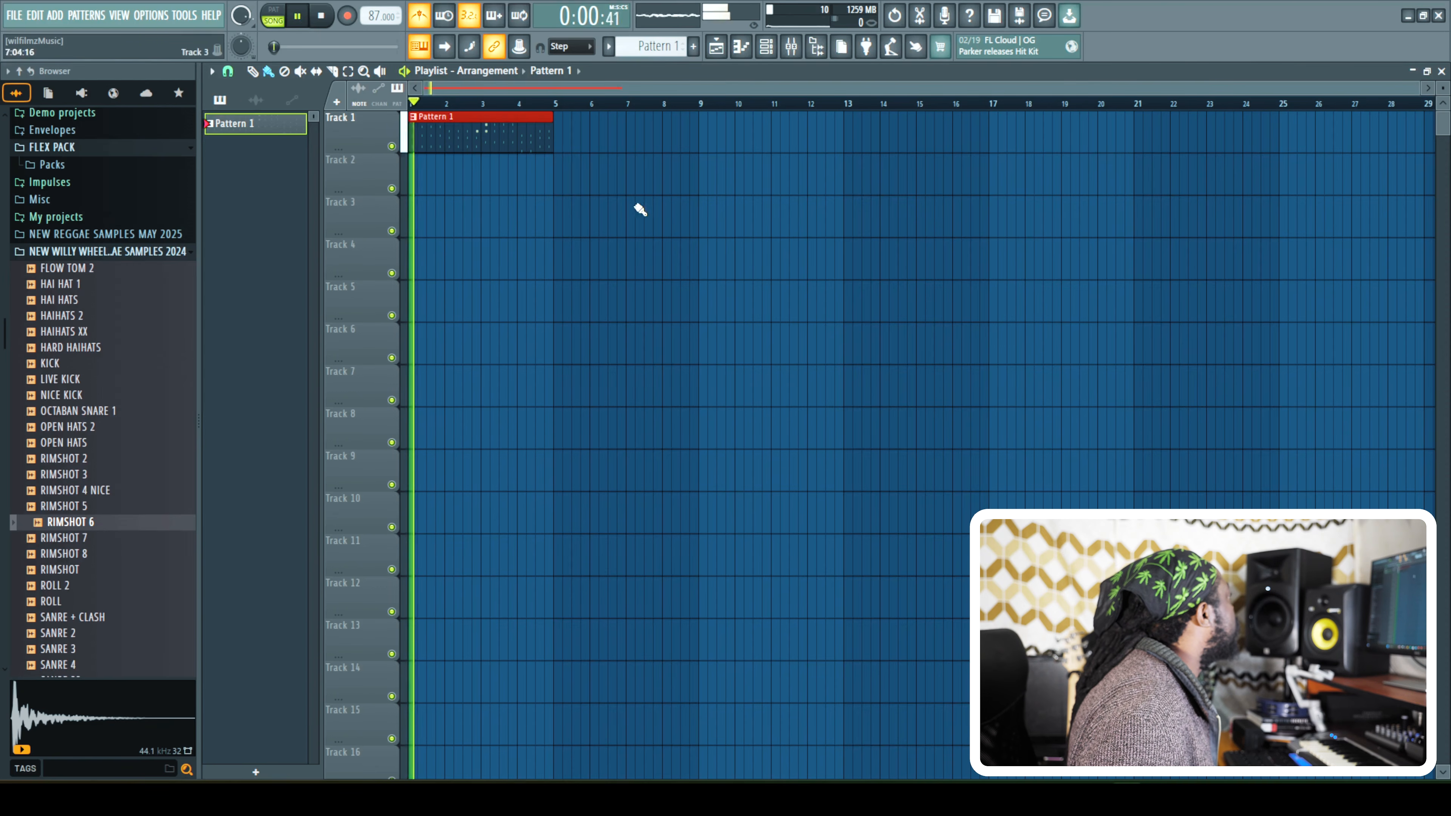
# Open the recorded Mini Grand notes of Pattern 1 in the piano roll, stop playback and keep the main snap at Step.
pyautogui.doubleClick(420, 142)
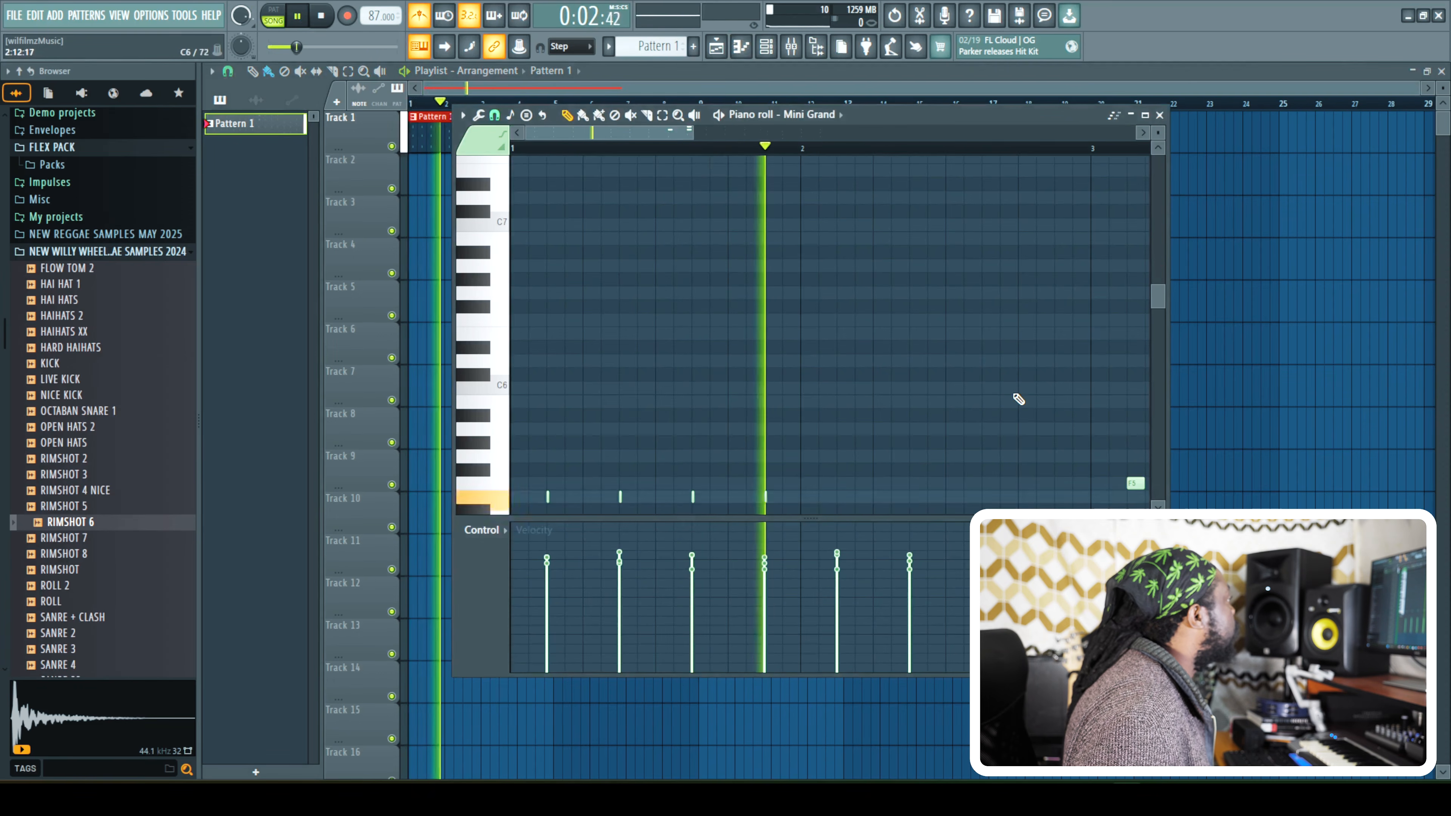
pyautogui.moveTo(1157, 289); pyautogui.dragTo(1162, 334)
pyautogui.press('space')
pyautogui.moveTo(640, 133); pyautogui.dragTo(646, 132)
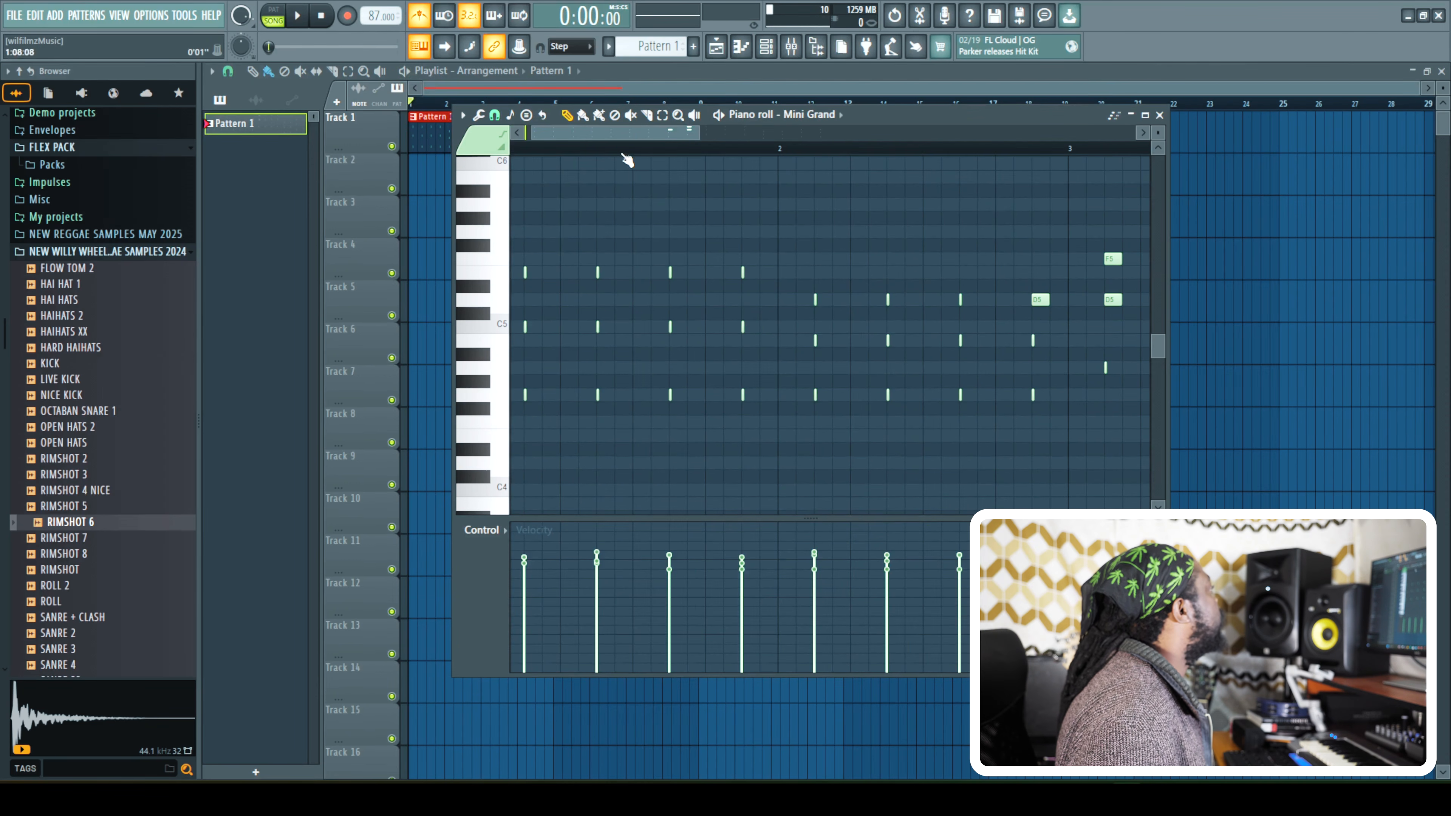
pyautogui.moveTo(617, 142); pyautogui.dragTo(673, 141)
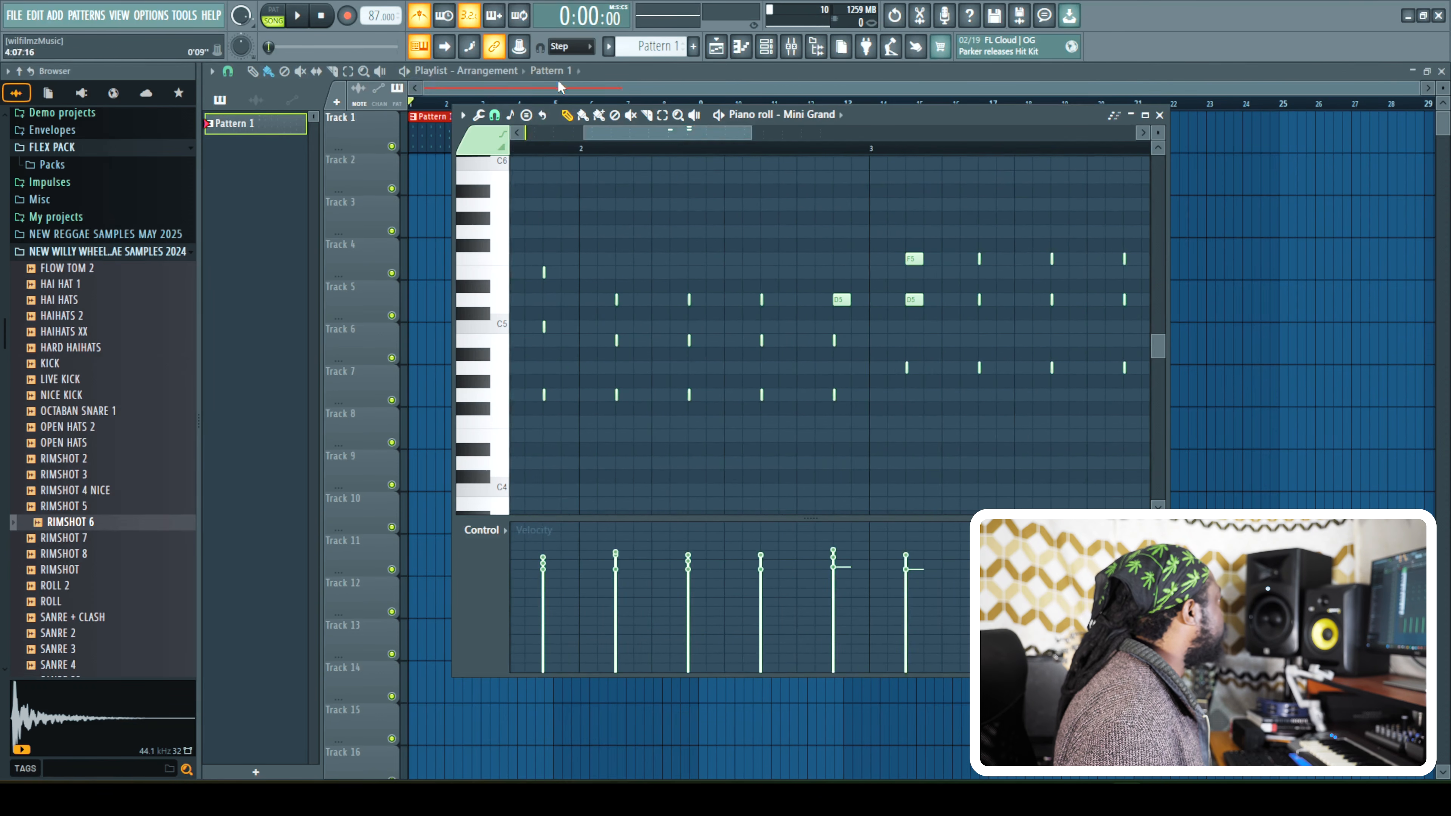
pyautogui.click(590, 49)
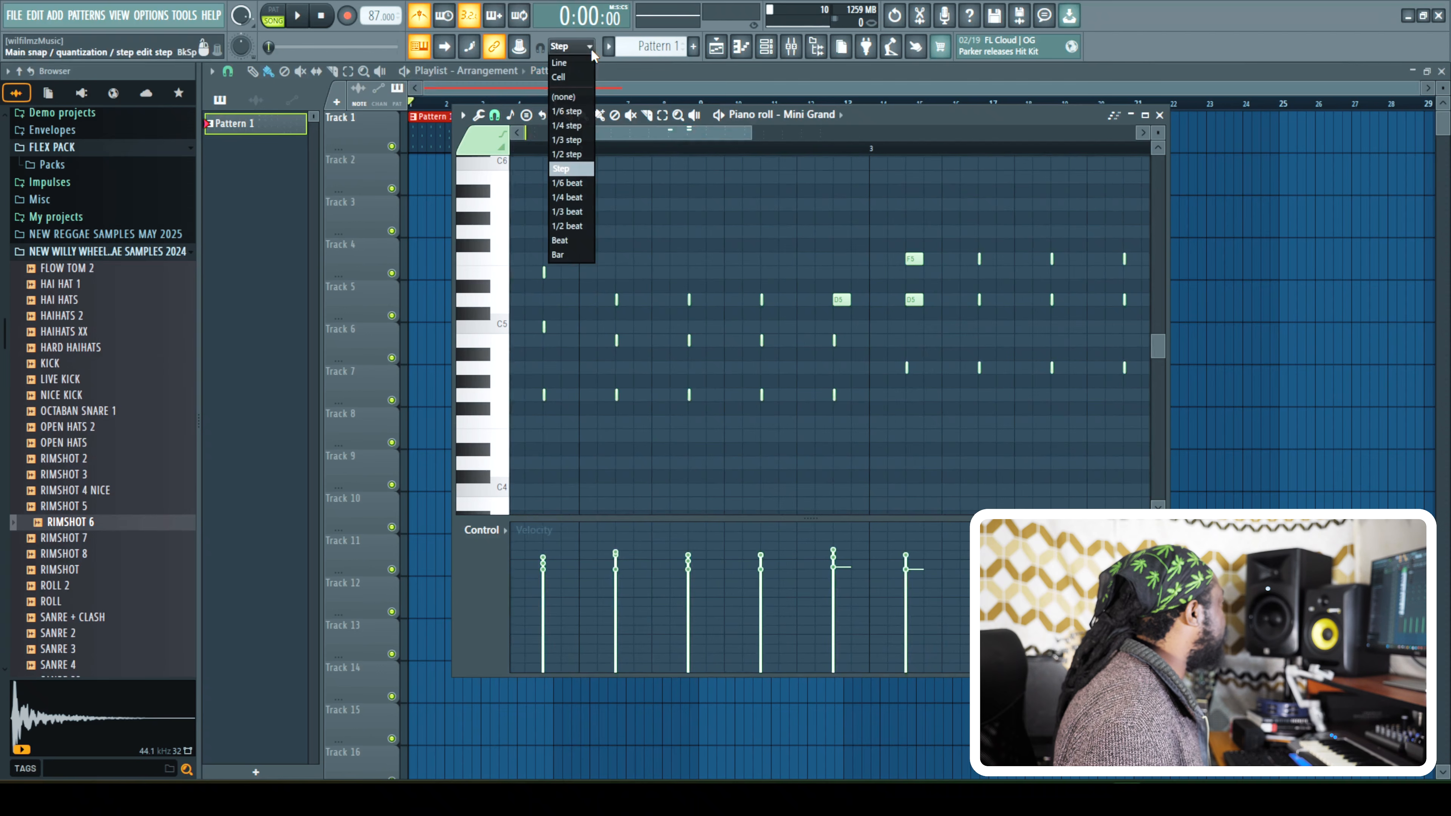
pyautogui.click(577, 169)
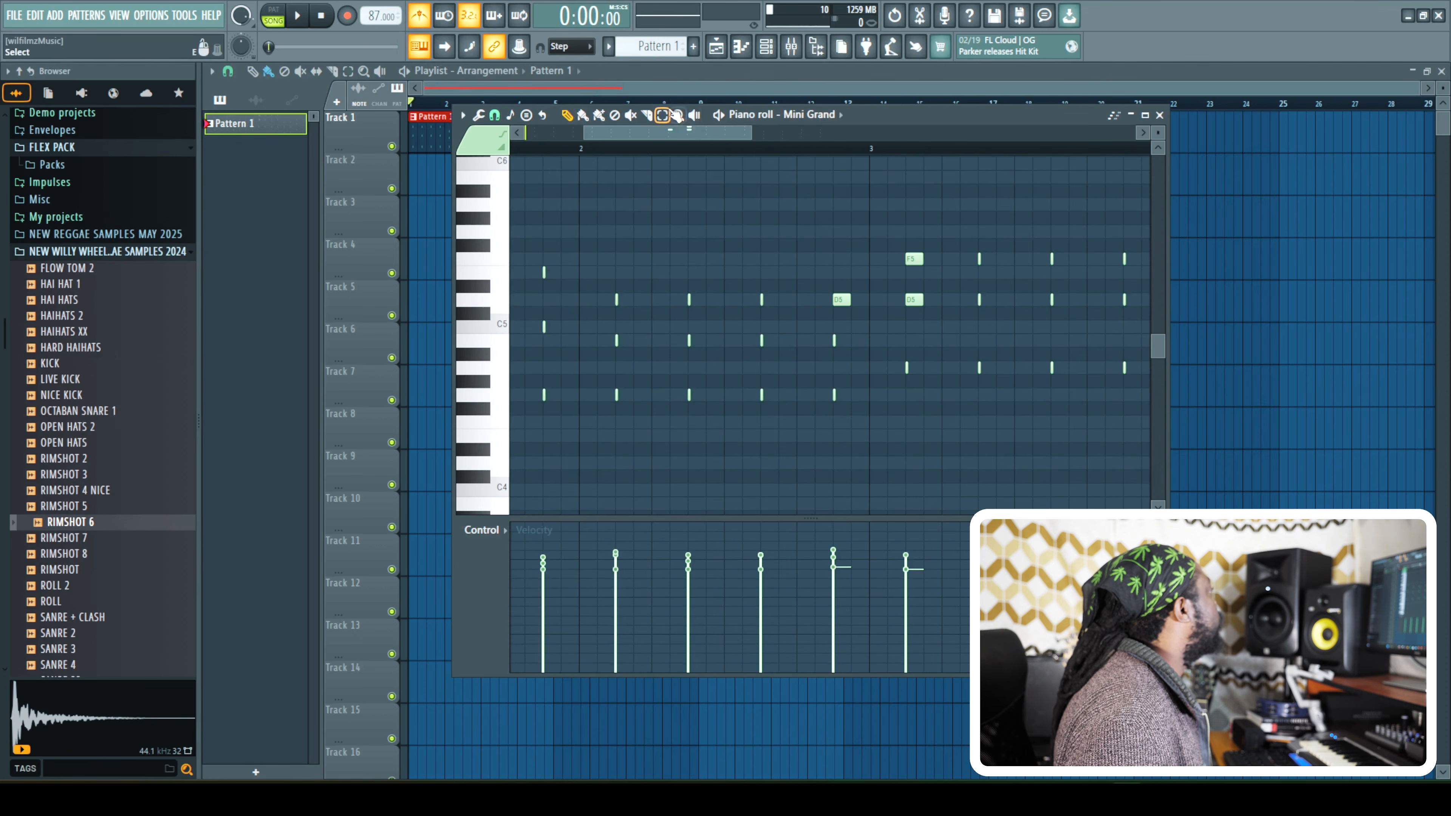
# Select the three overlong D5 and F5 notes around bar 3 and shorten them to match the other chord notes.
pyautogui.moveTo(818, 323); pyautogui.dragTo(939, 253)
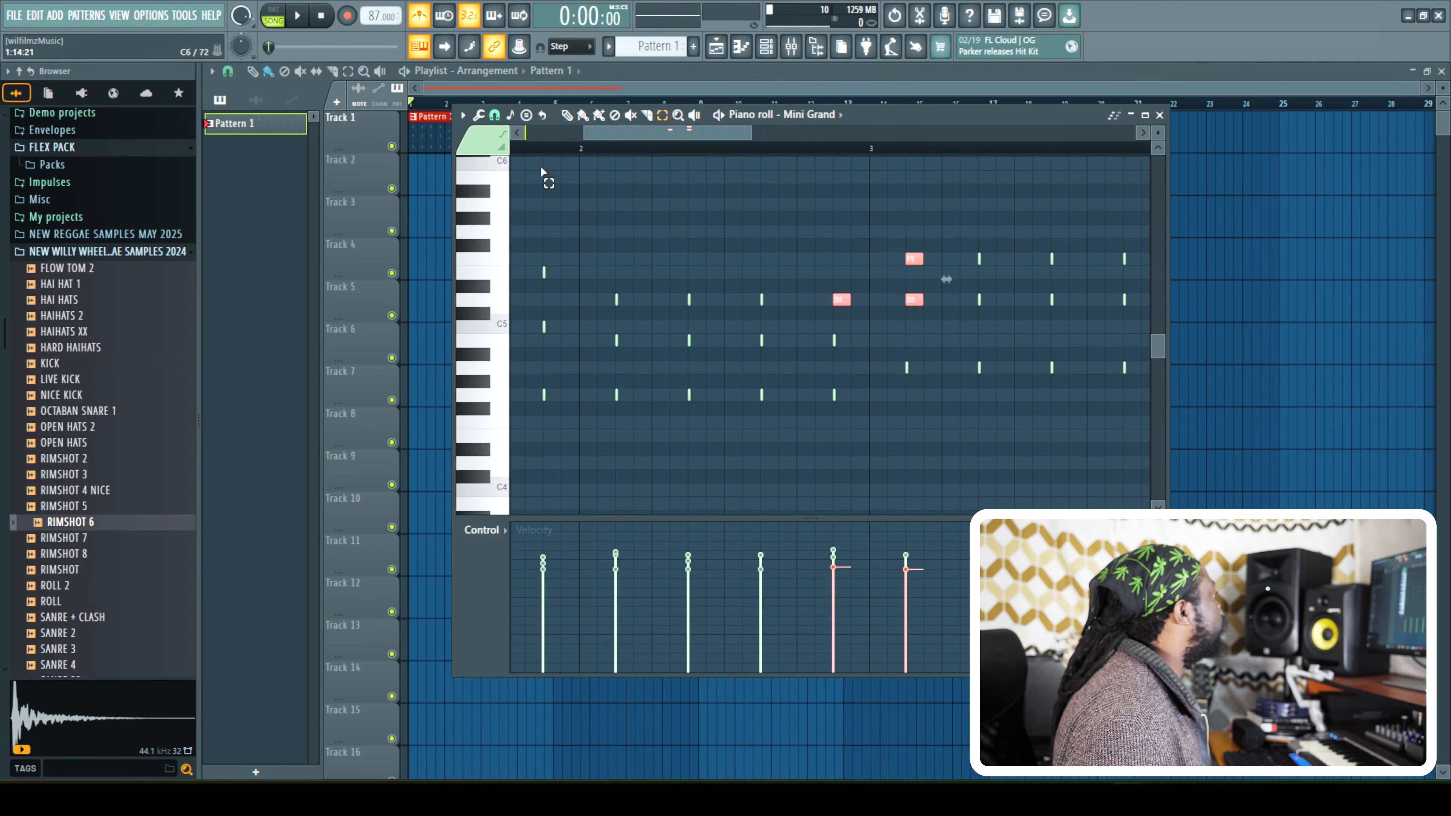
pyautogui.click(565, 116)
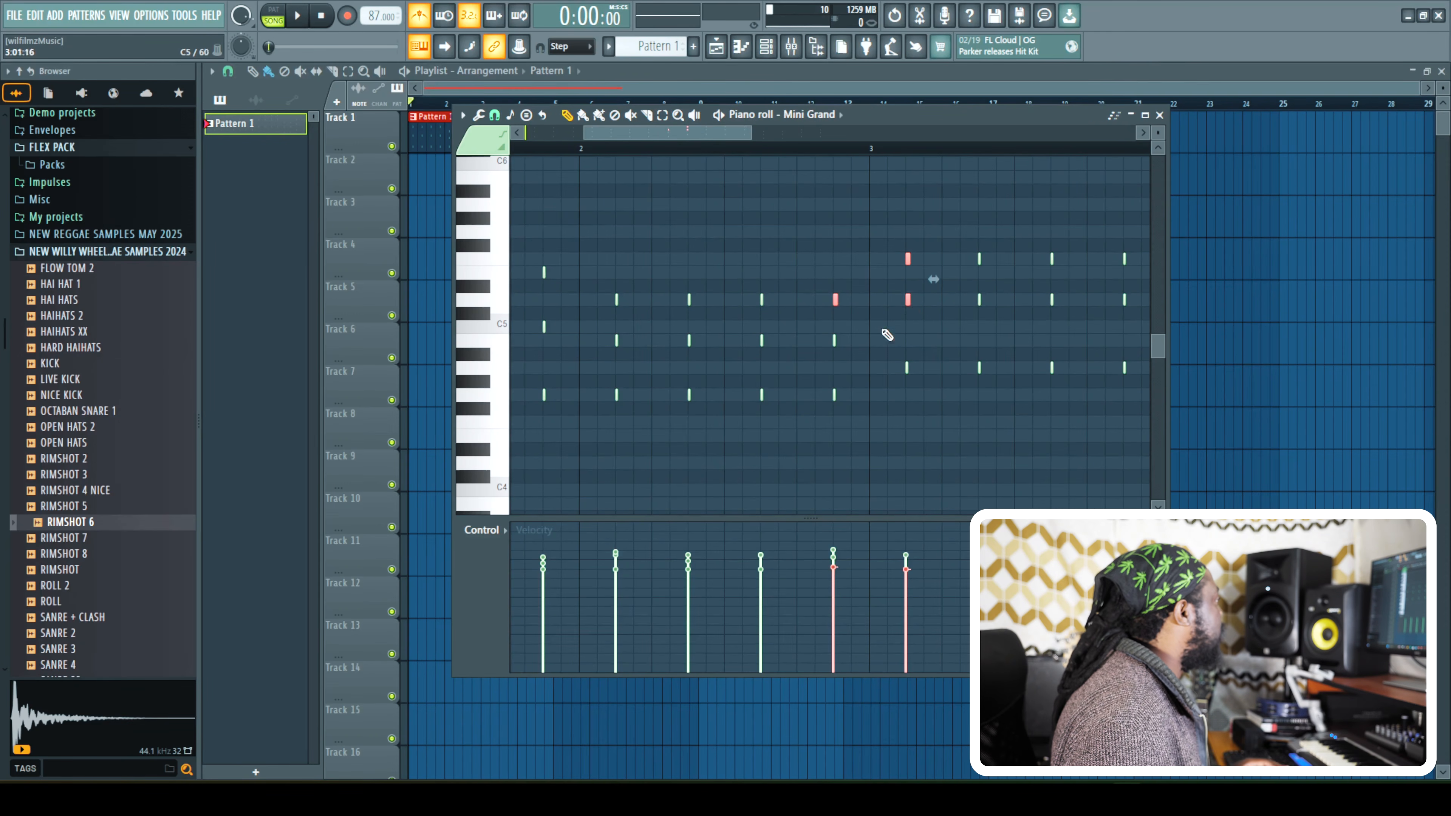
pyautogui.scroll(-1, 908, 303)
pyautogui.hotkey('ctrl', 'z')
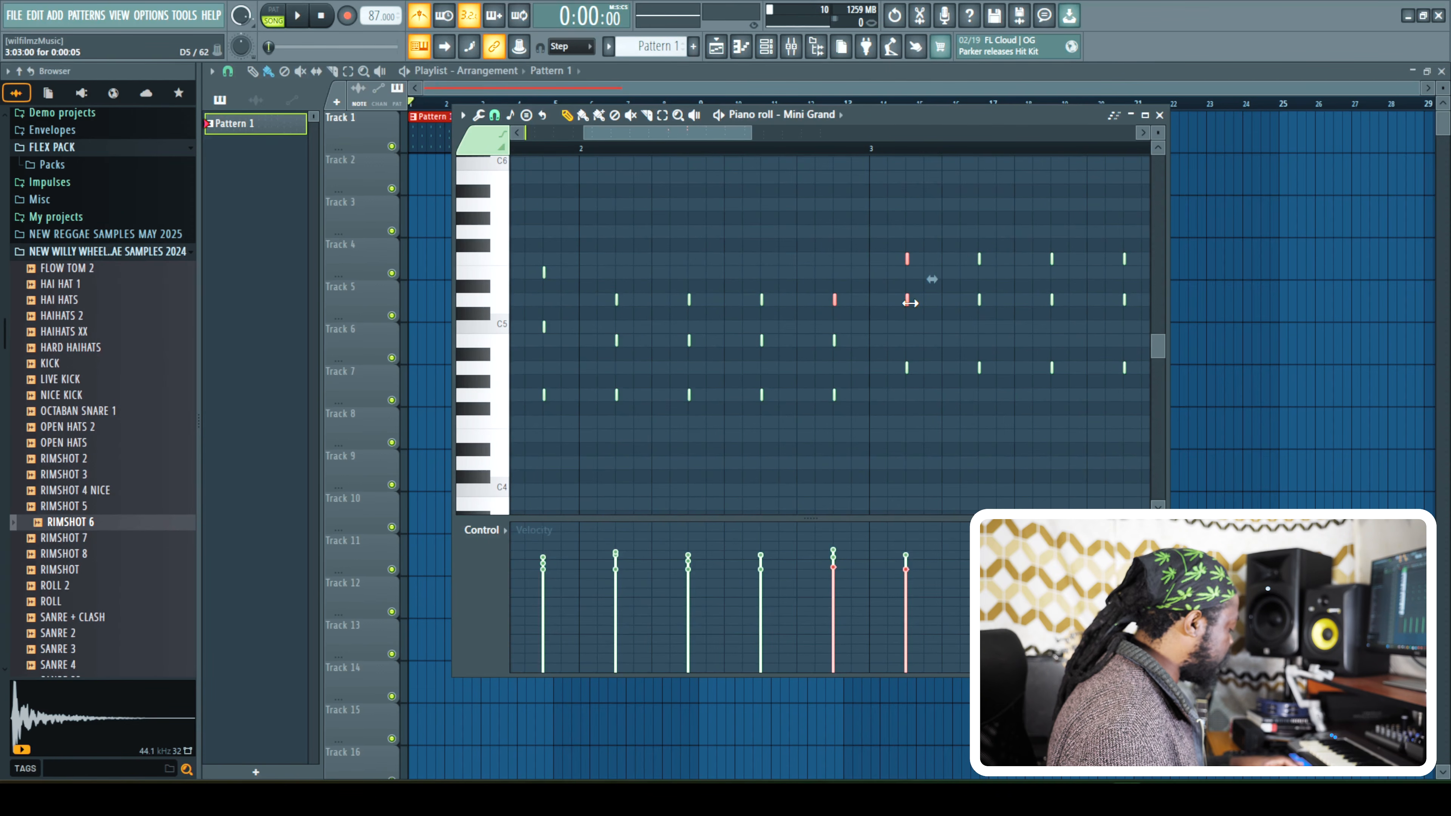
# Quantize the Mini Grand notes using the Default template with Quantize end time, start playback and close the piano roll.
pyautogui.hotkey('alt', 'q')
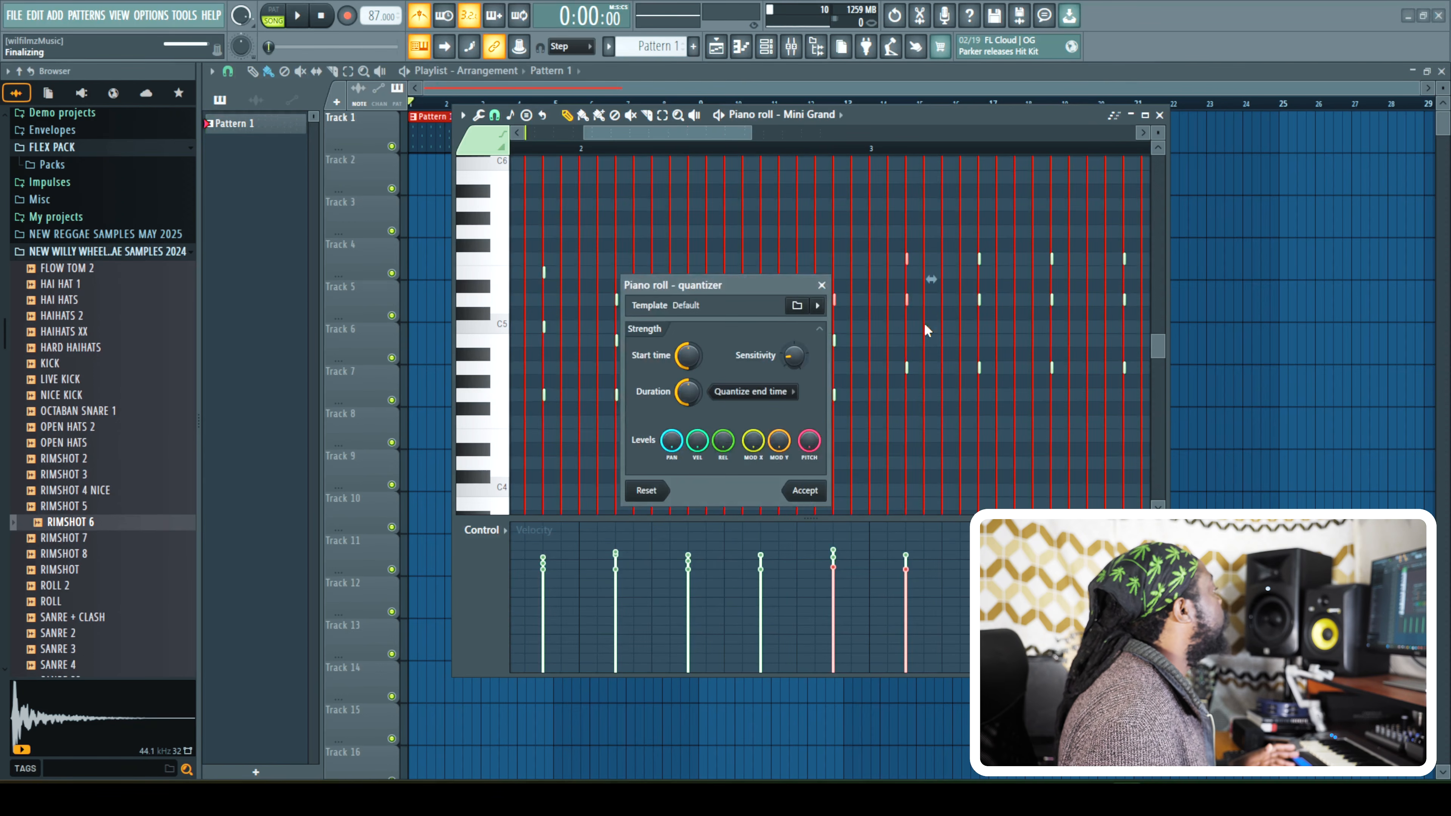
pyautogui.click(805, 490)
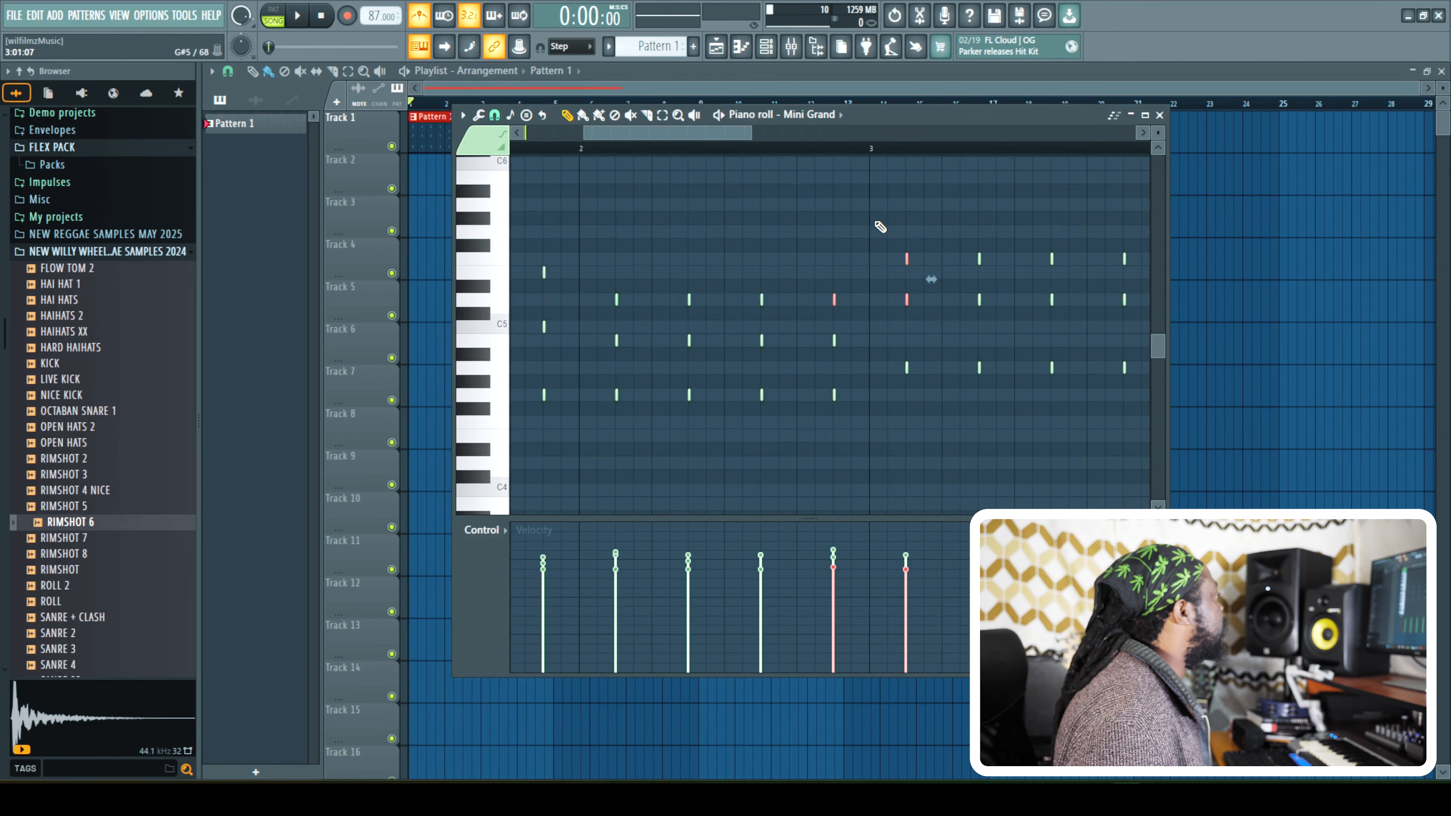
pyautogui.moveTo(737, 134); pyautogui.dragTo(689, 137)
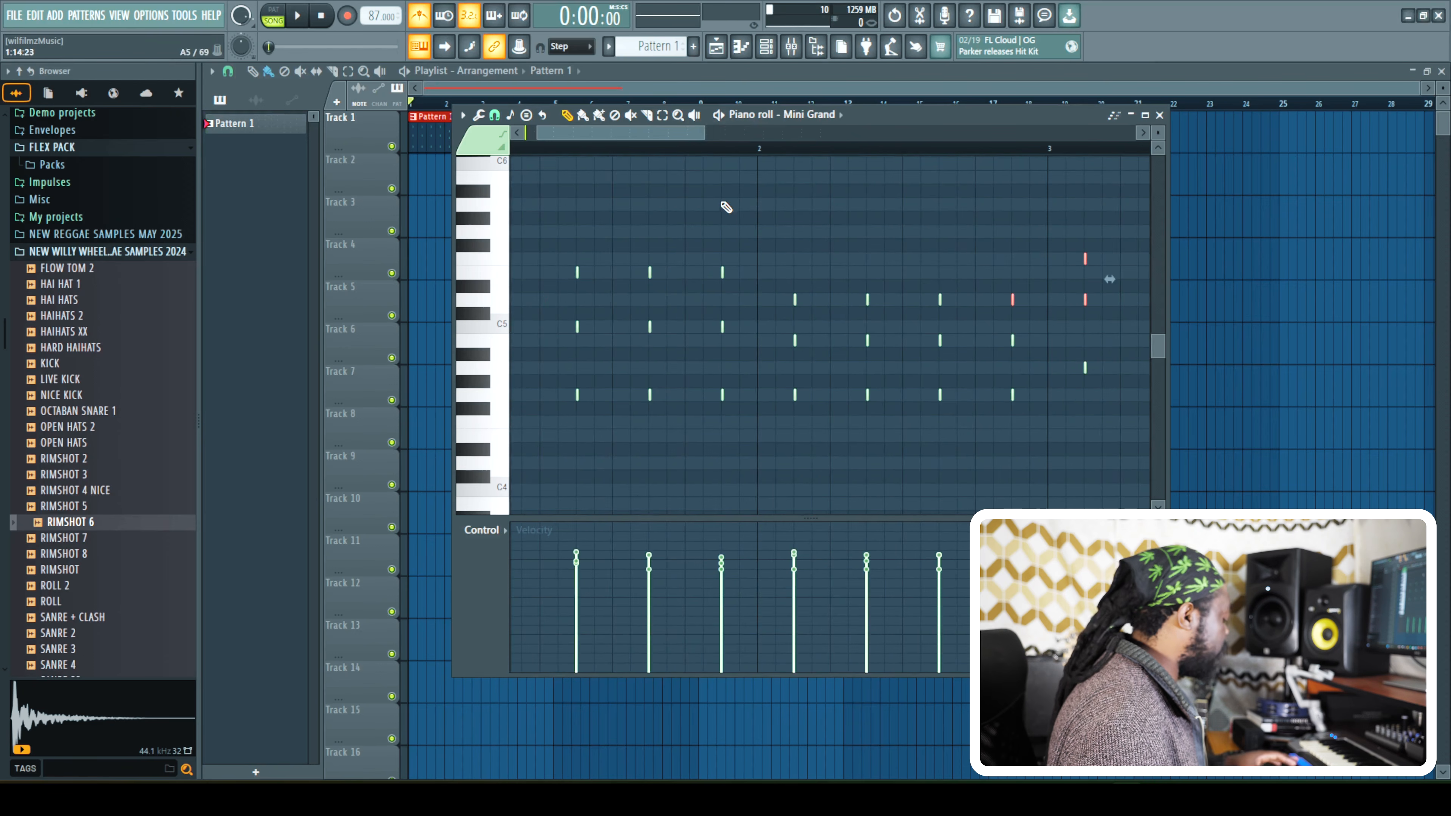
pyautogui.hotkey('alt', 'q')
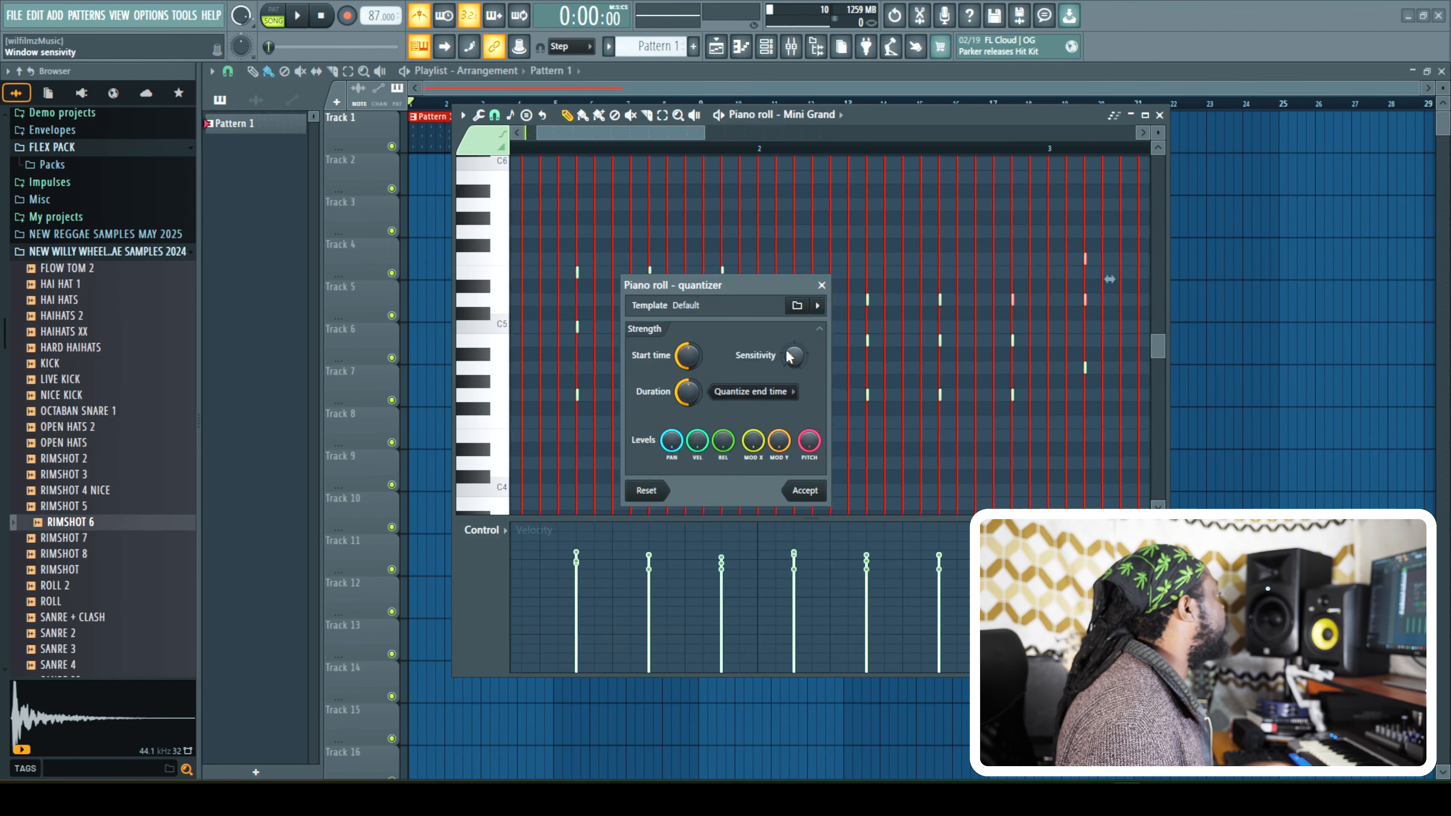
pyautogui.click(797, 393)
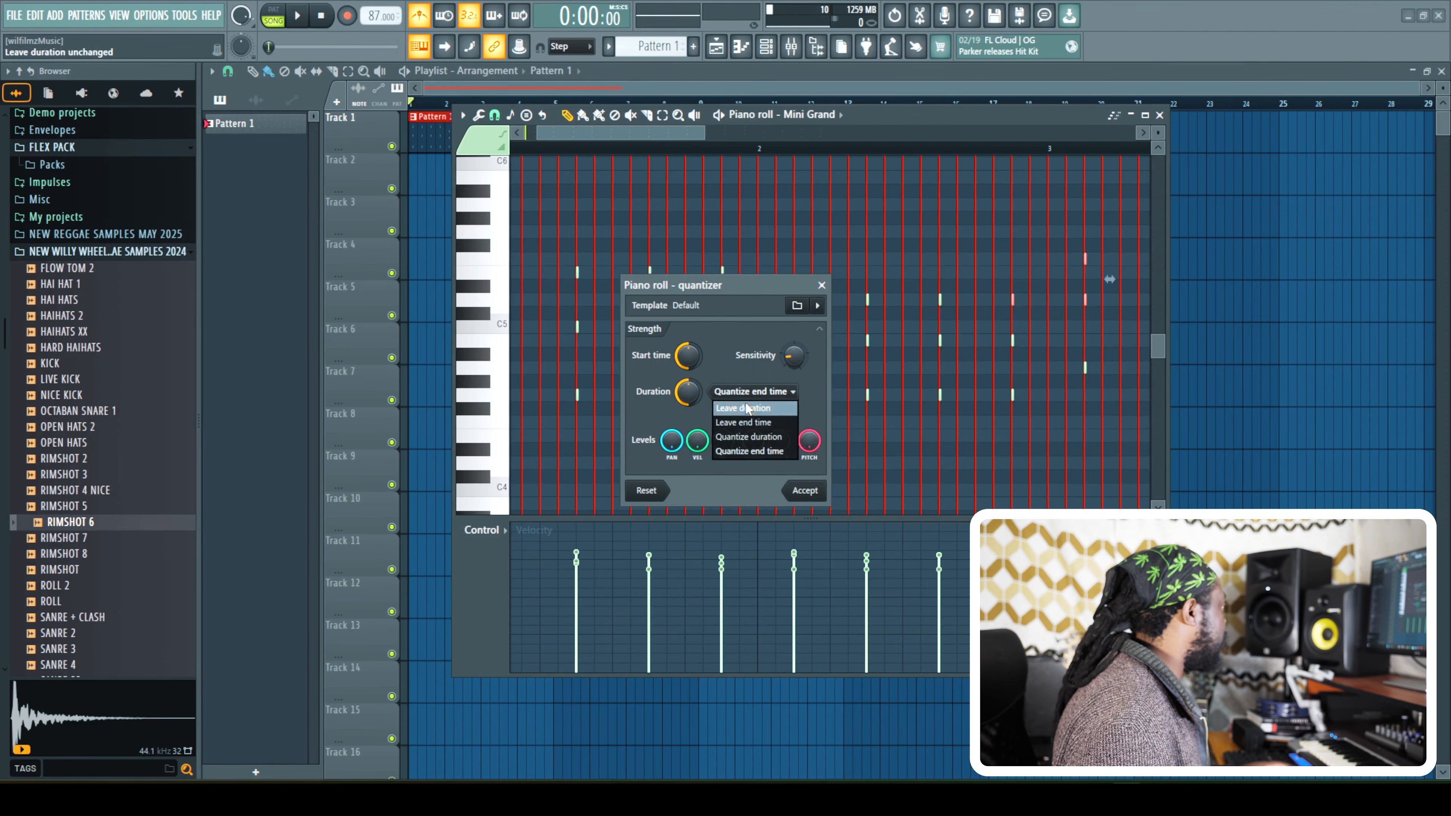
pyautogui.click(740, 321)
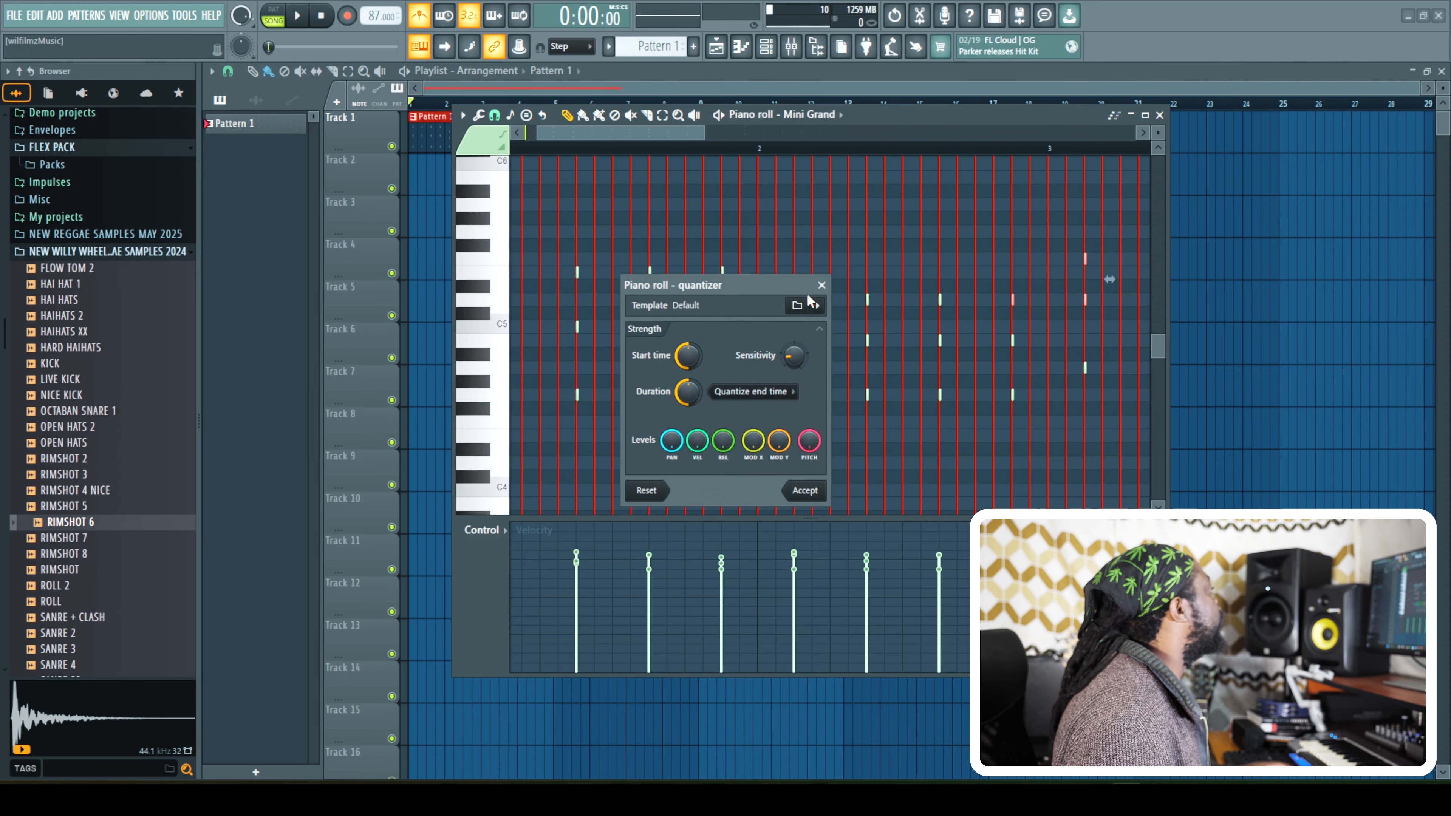
pyautogui.click(805, 490)
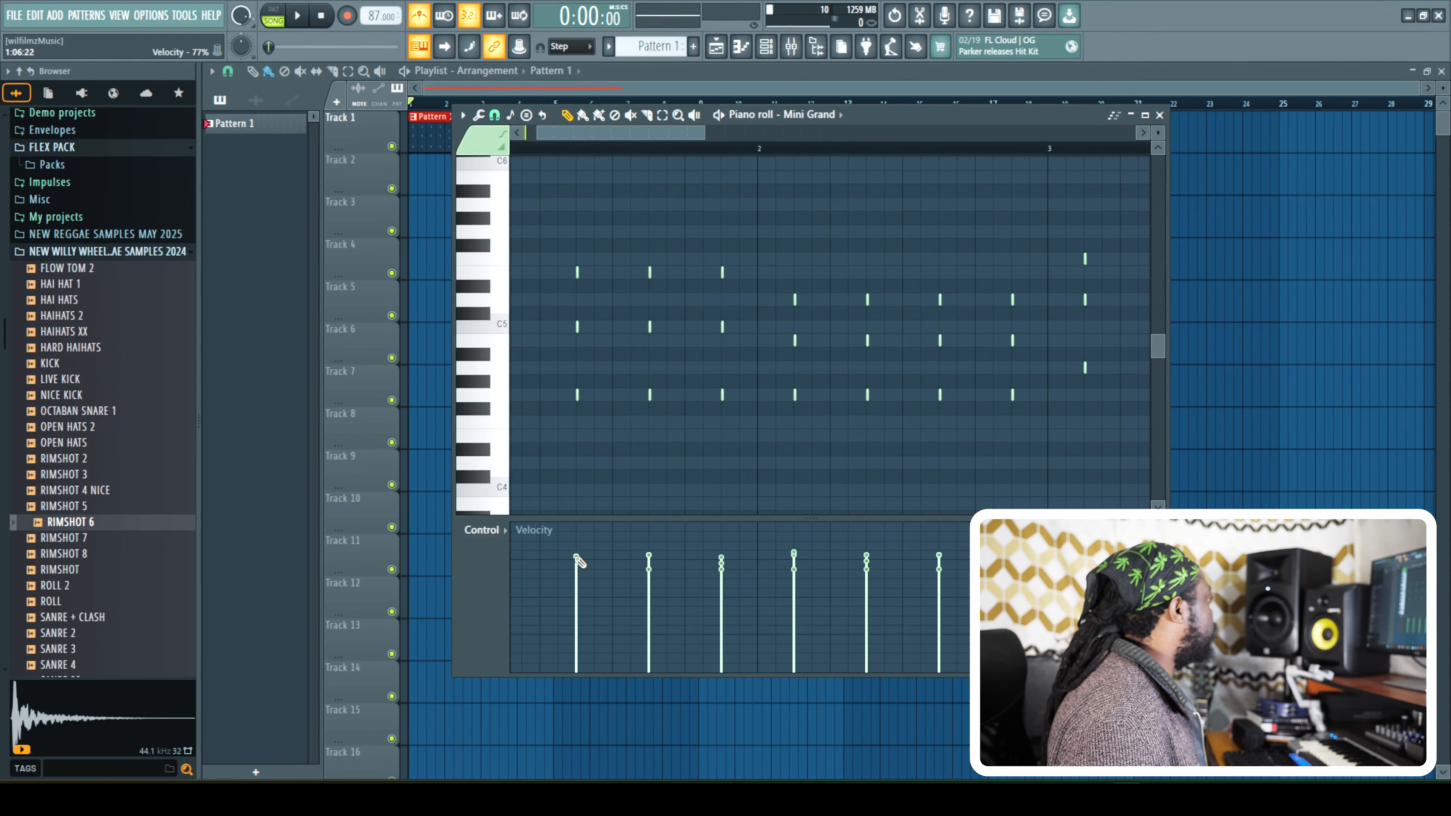
pyautogui.press('space')
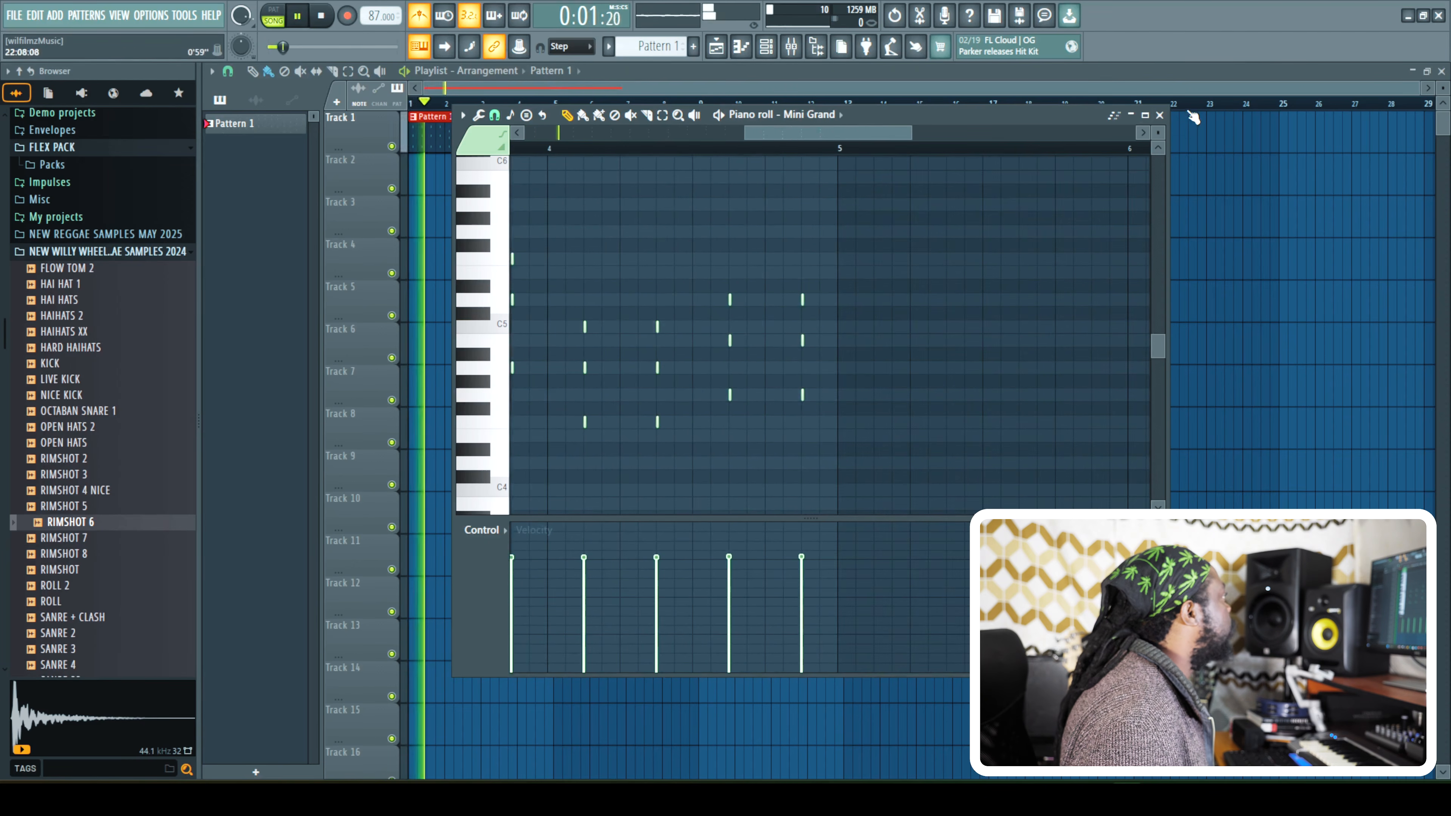
pyautogui.click(1159, 115)
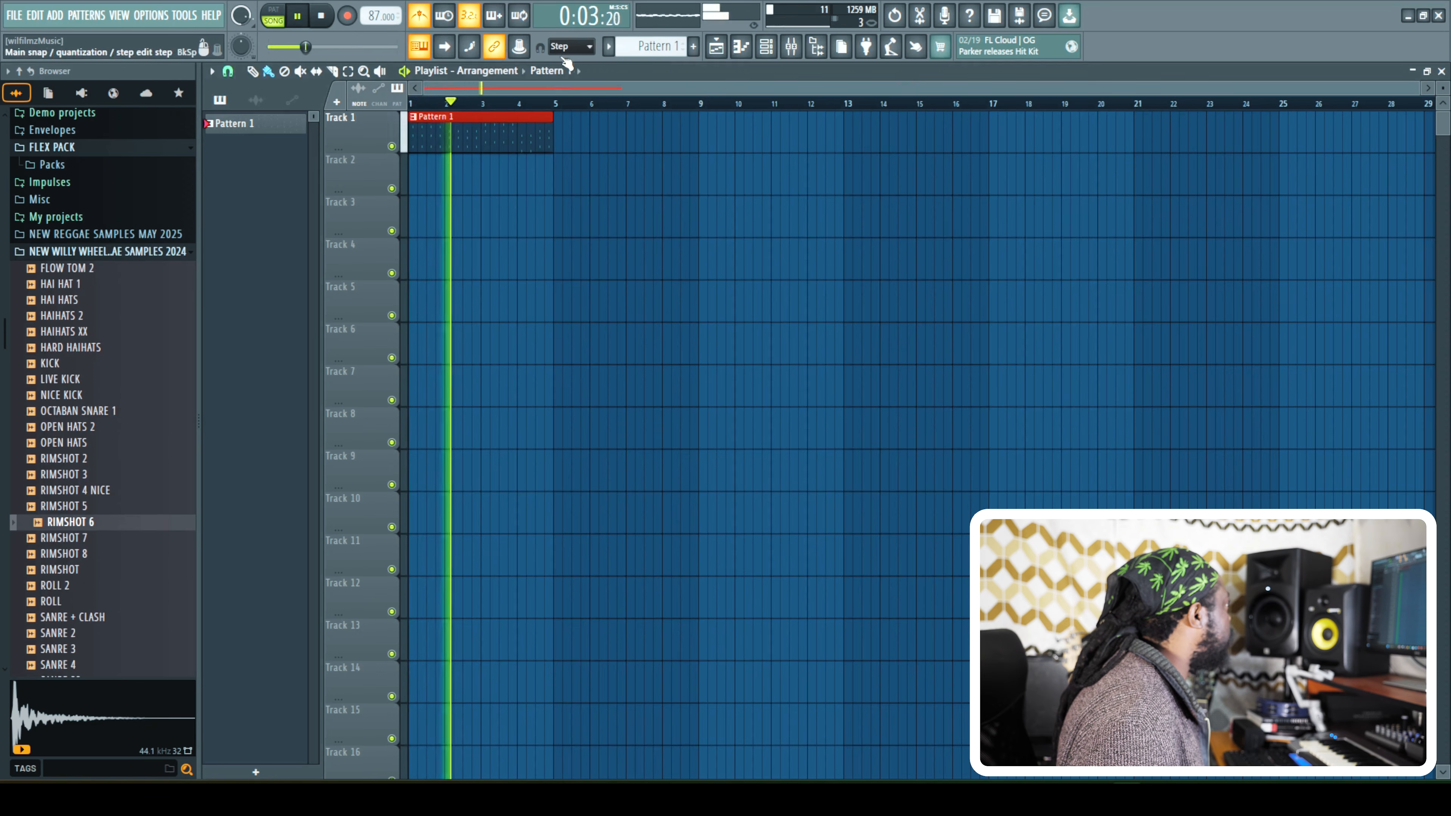
# Switch to Pattern 2 and place it at bar 1 of Track 2 in the playlist.
pyautogui.moveTo(656, 47); pyautogui.dragTo(657, 38)
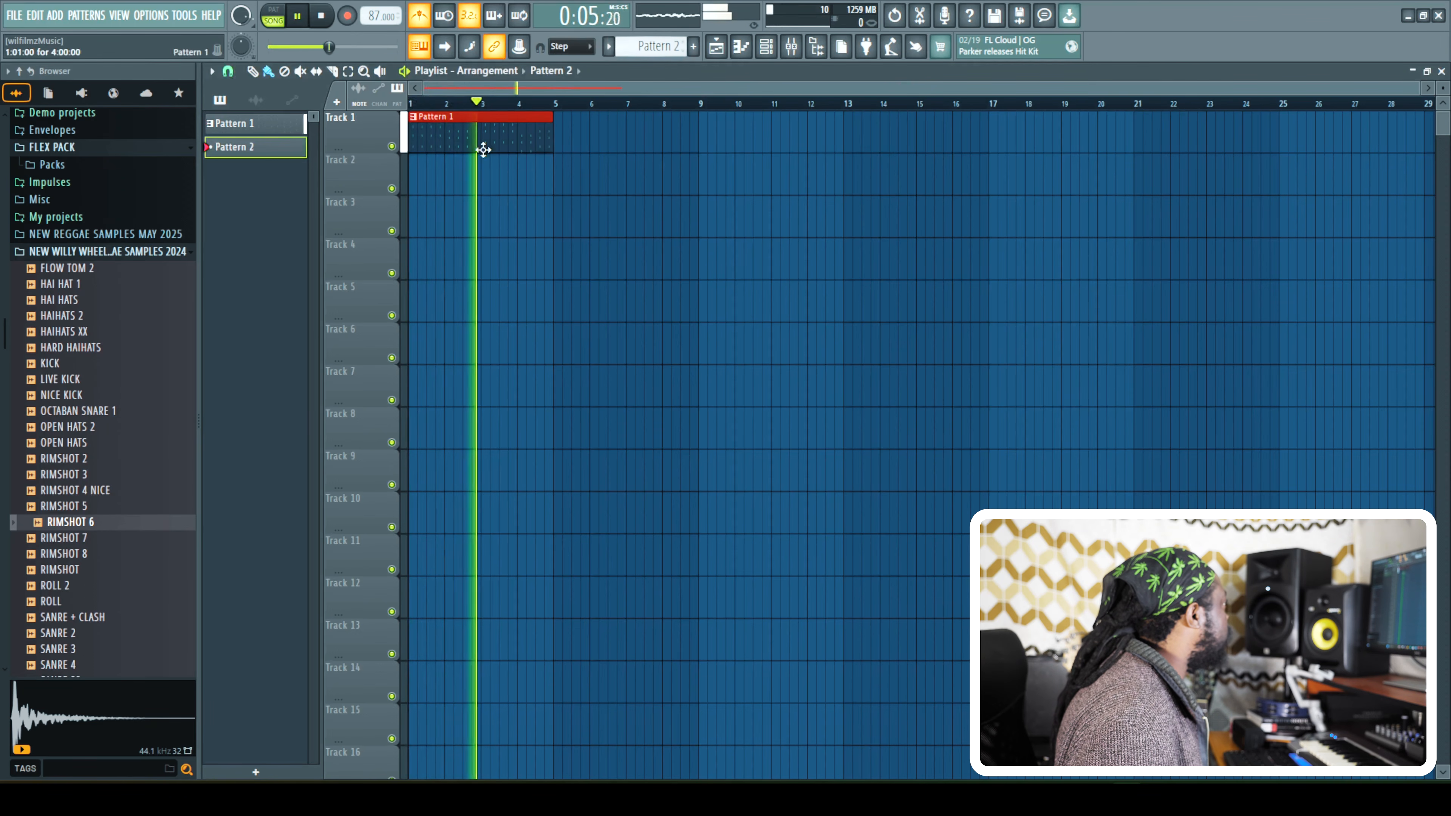
pyautogui.click(412, 170)
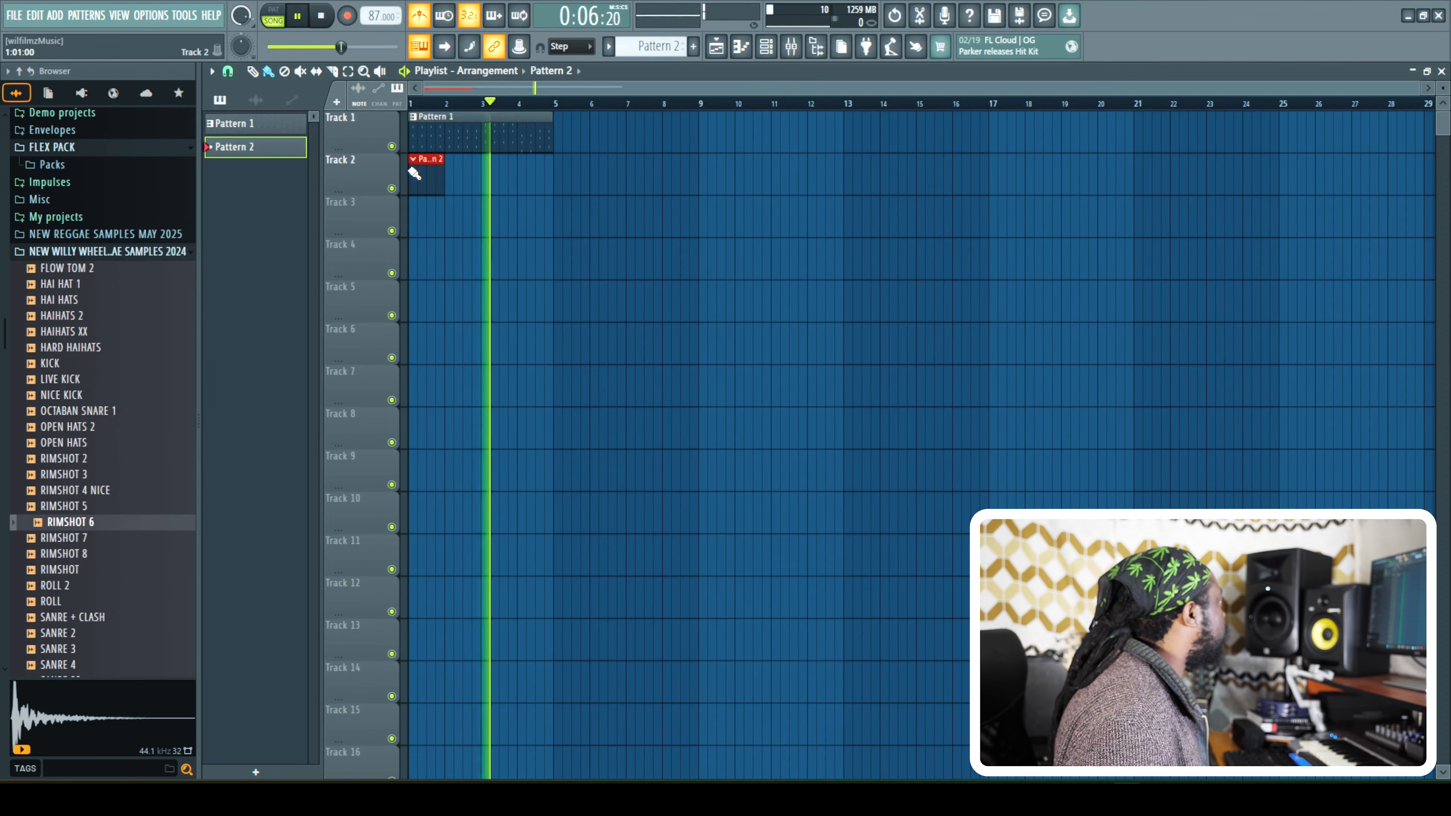
# Stop playback and set part A of the first Xpand!2 channel to the Ocarina+ sound from 020 Ethnic.
pyautogui.click(716, 47)
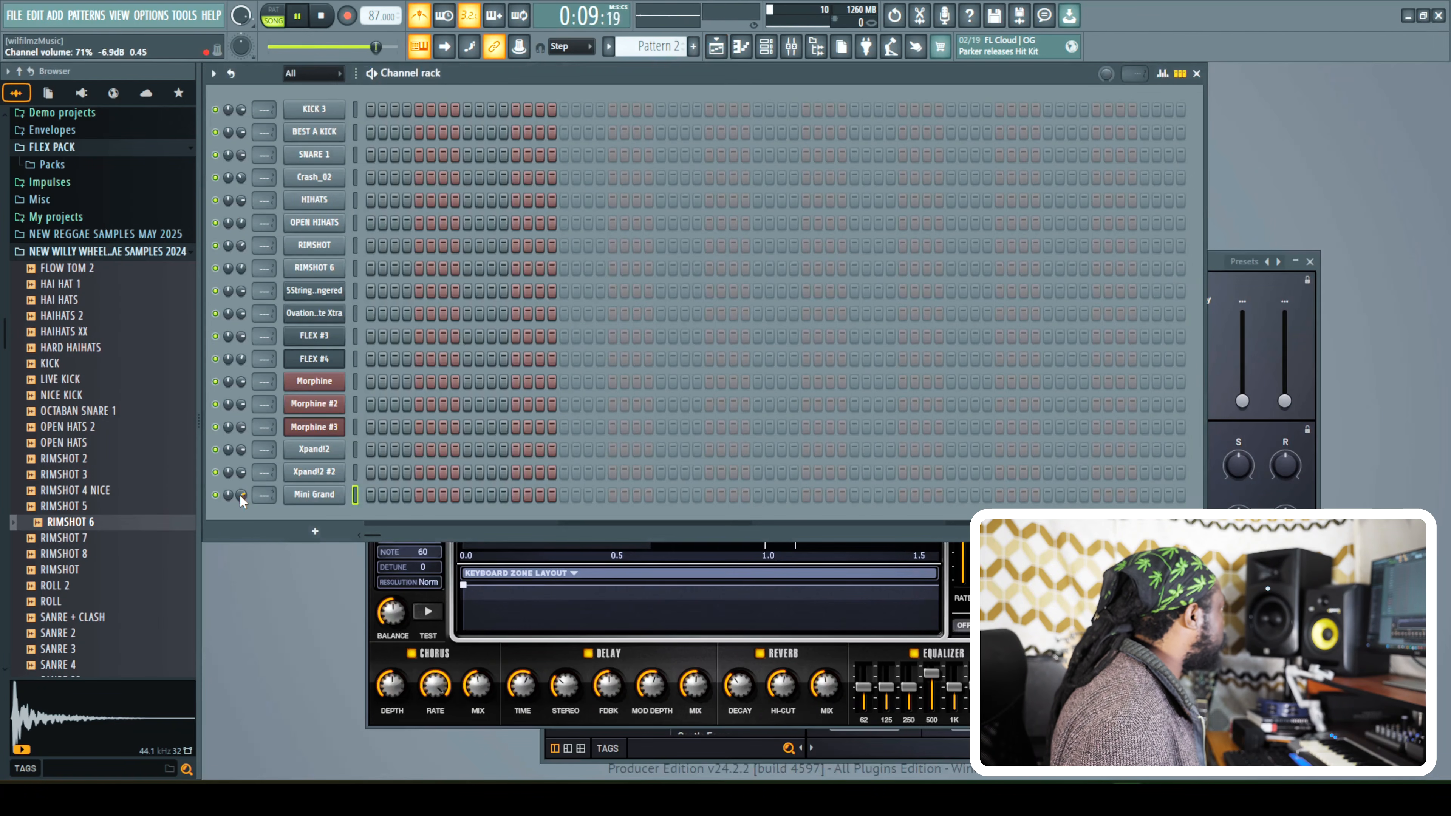
pyautogui.press('space')
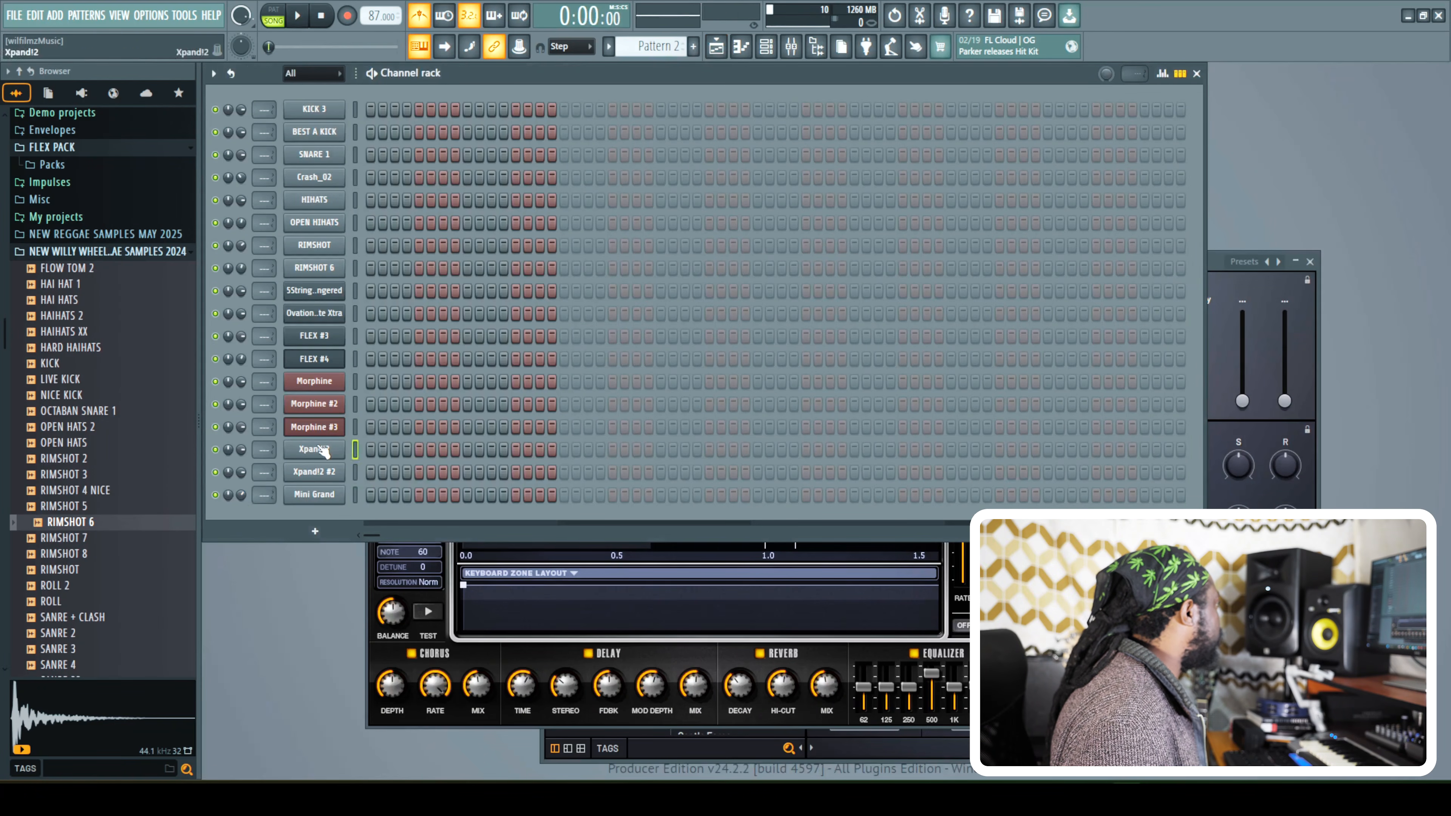
pyautogui.click(314, 448)
pyautogui.click(346, 297)
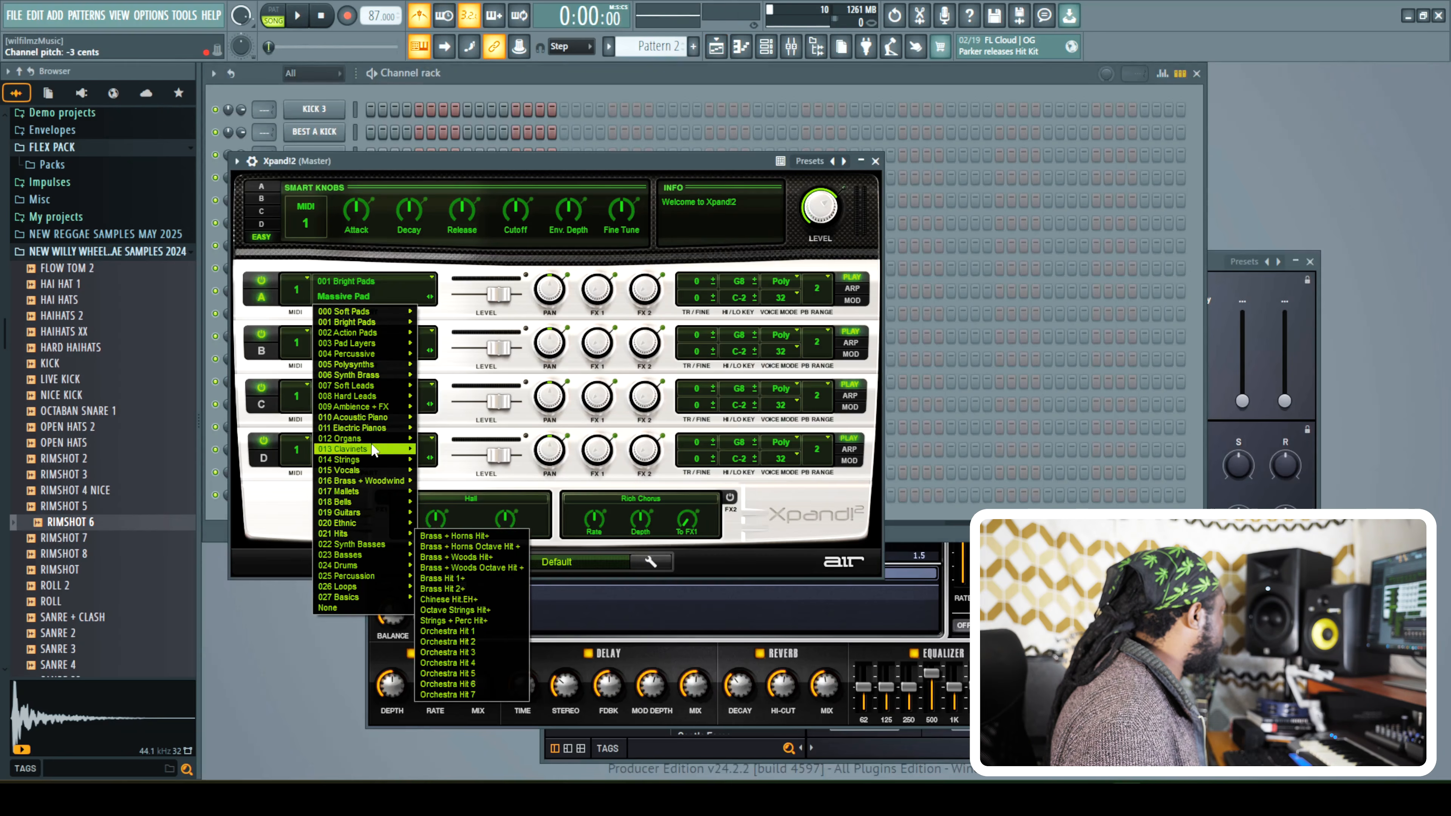
pyautogui.moveTo(363, 525)
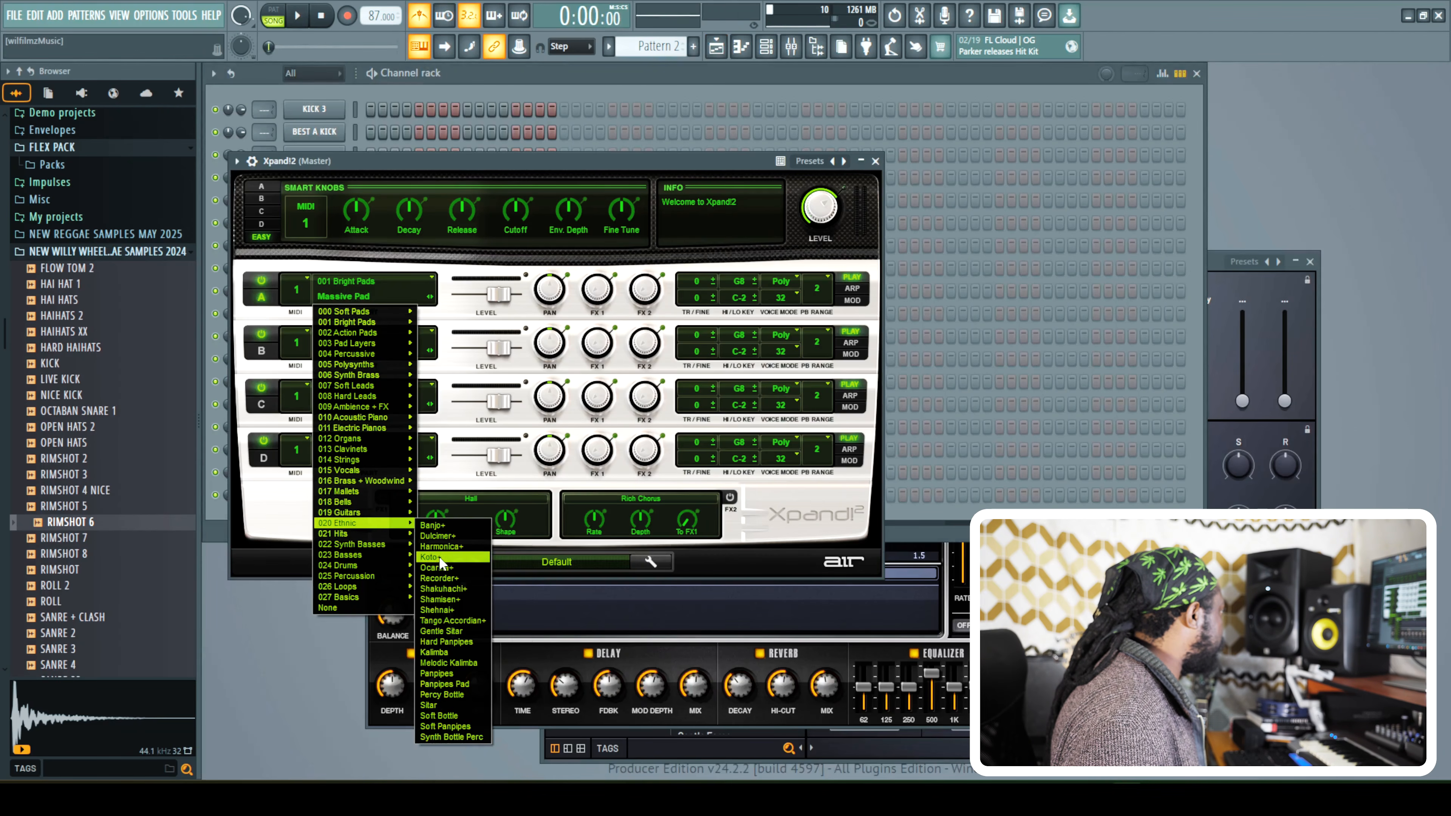
pyautogui.click(450, 567)
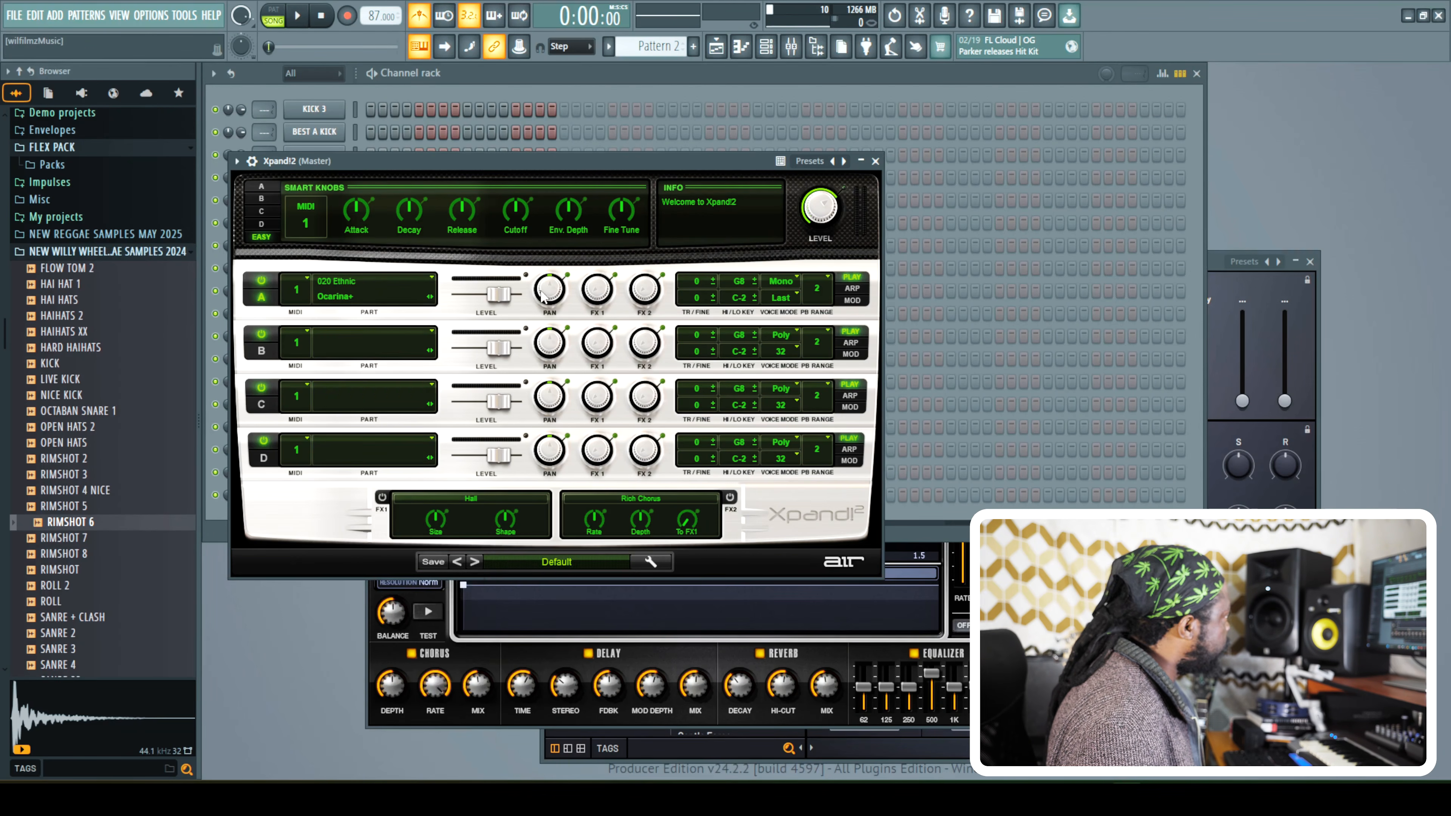
# Record the ocarina part into Pattern 2 from the start of the playlist and play it back with its piano roll open.
pyautogui.click(718, 50)
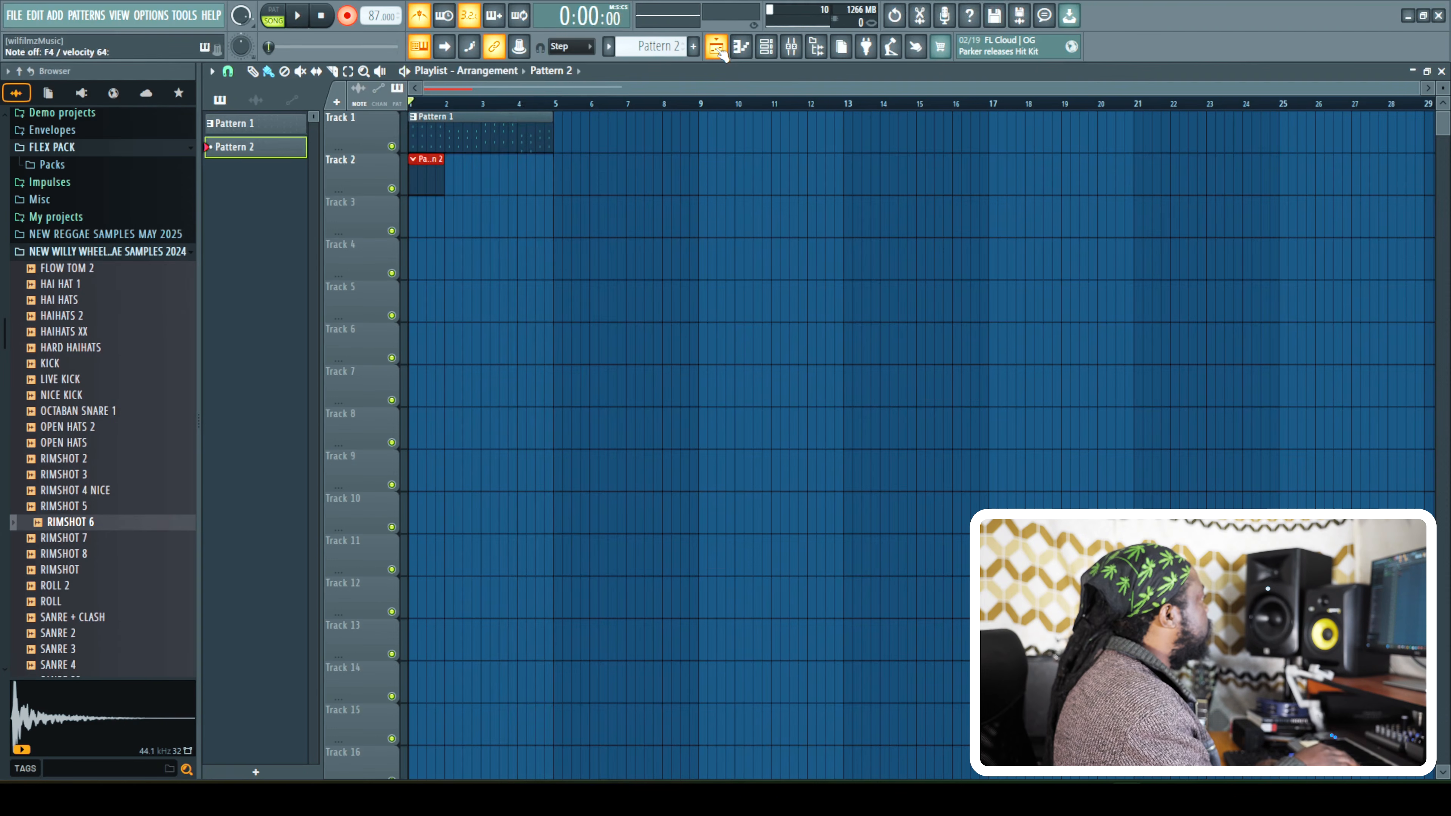
pyautogui.press('space')
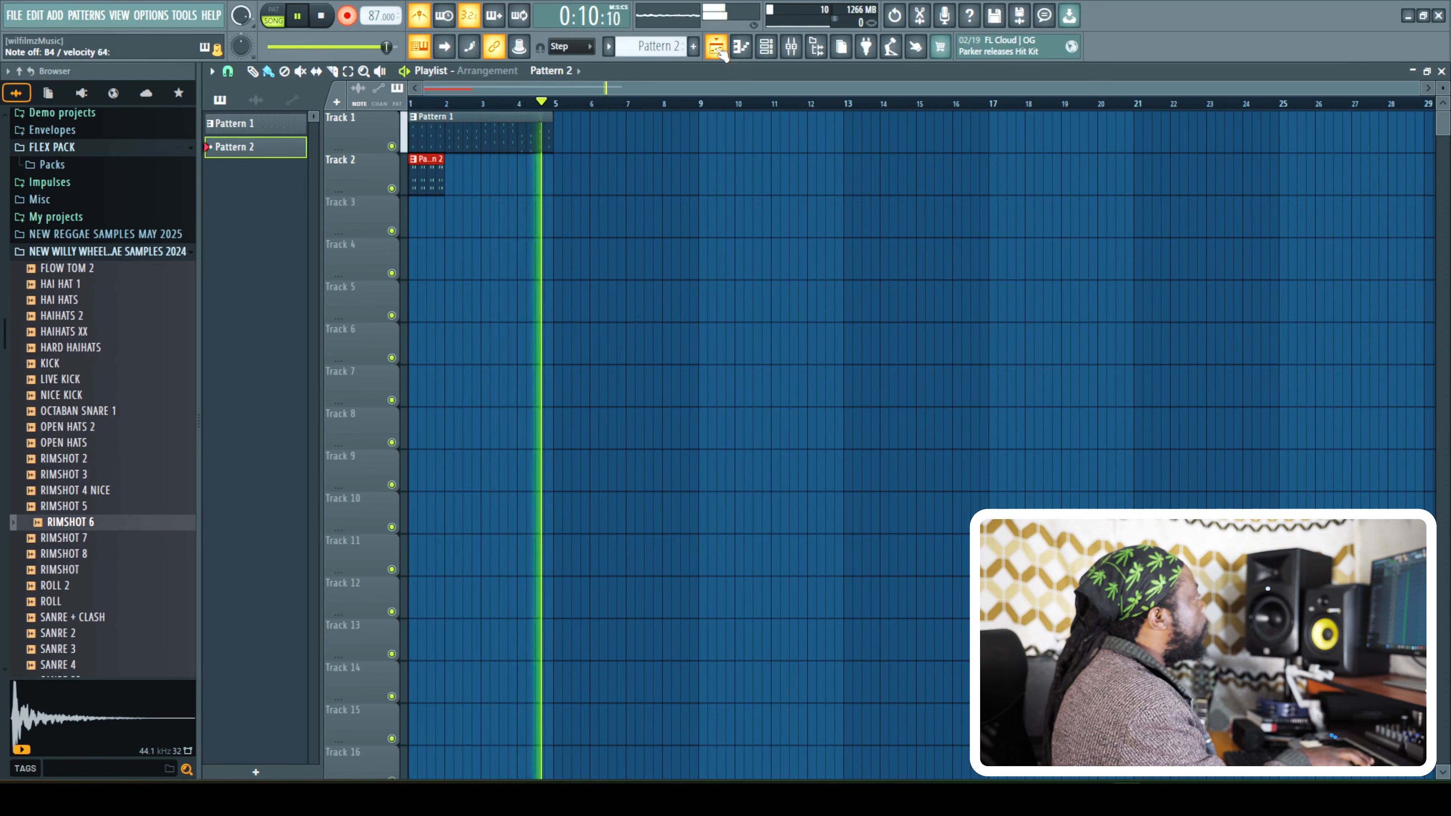
pyautogui.press('space')
pyautogui.click(717, 48)
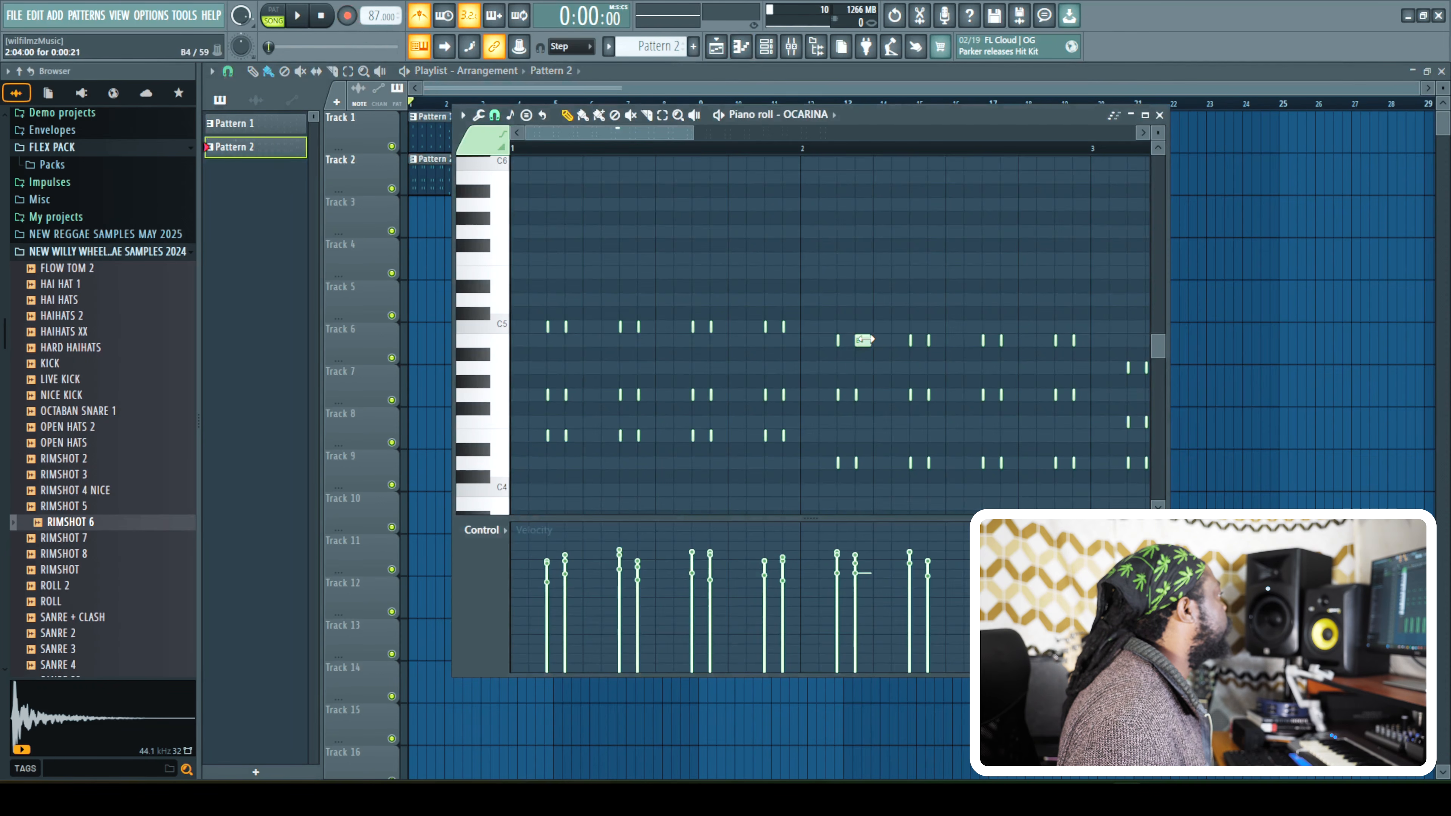
pyautogui.press('space')
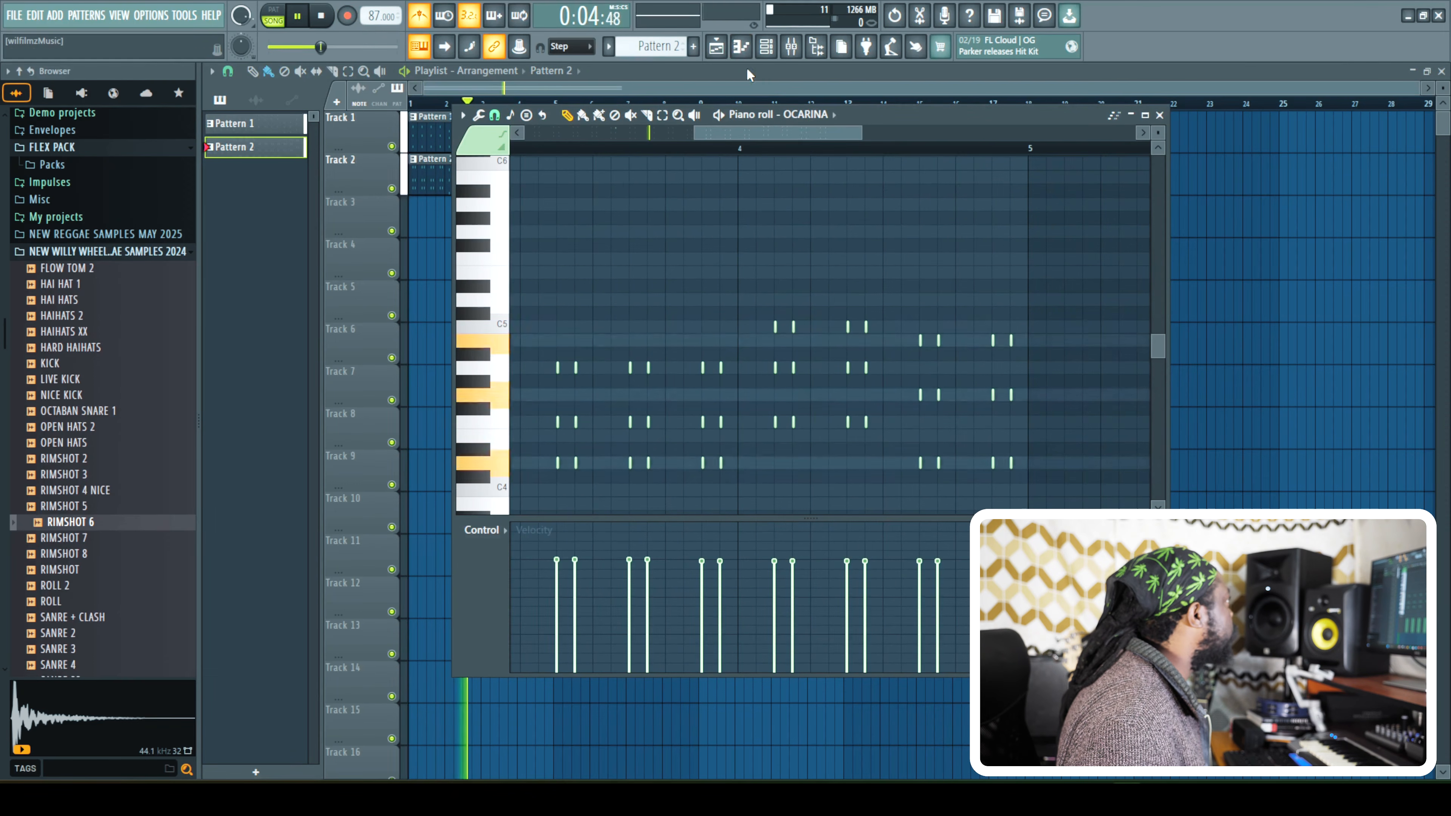
# Switch to Pattern 1, stop playback and copy the Mini Grand channel's notes.
pyautogui.click(718, 48)
pyautogui.click(428, 147)
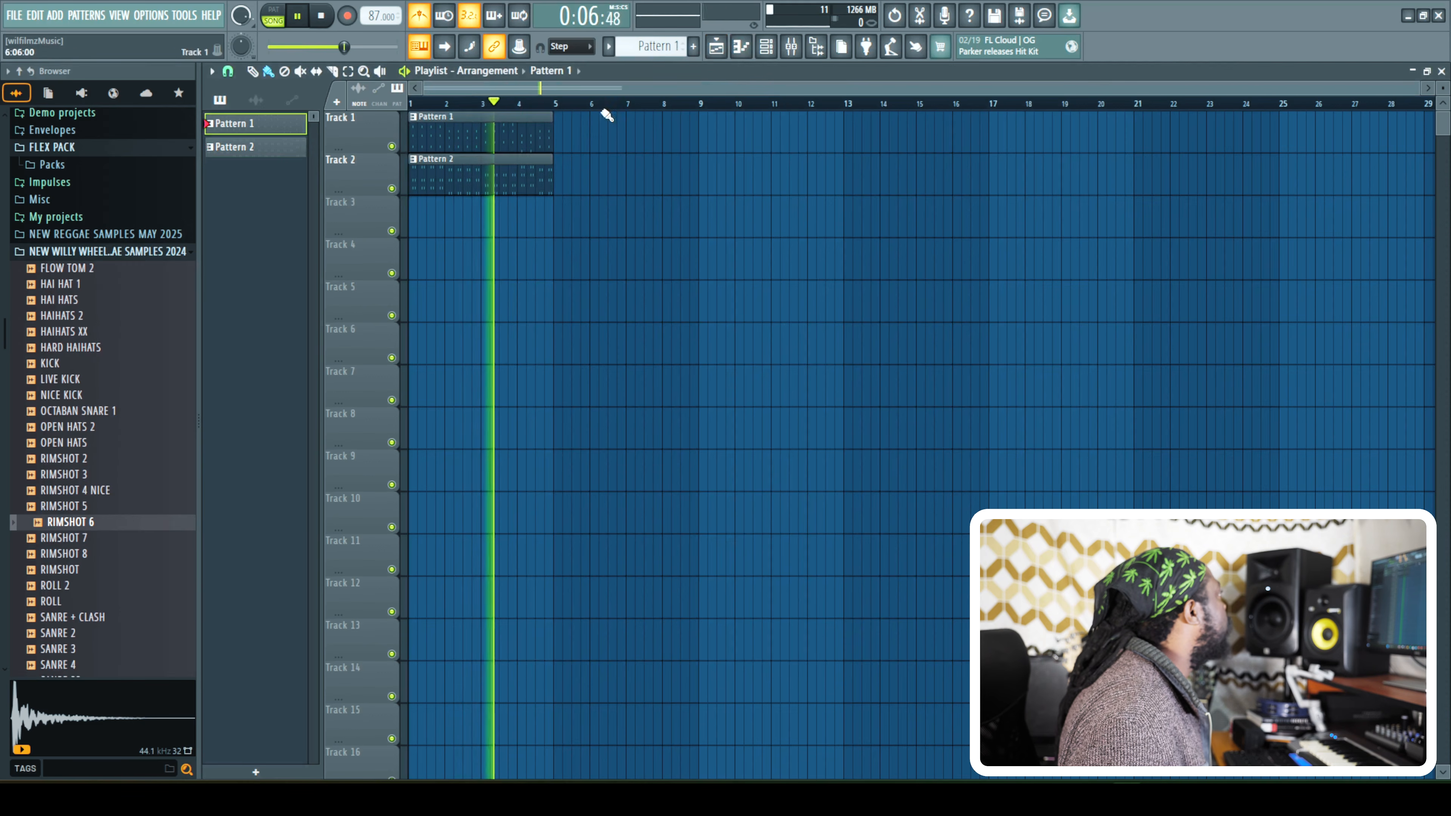
pyautogui.click(767, 47)
pyautogui.press('space')
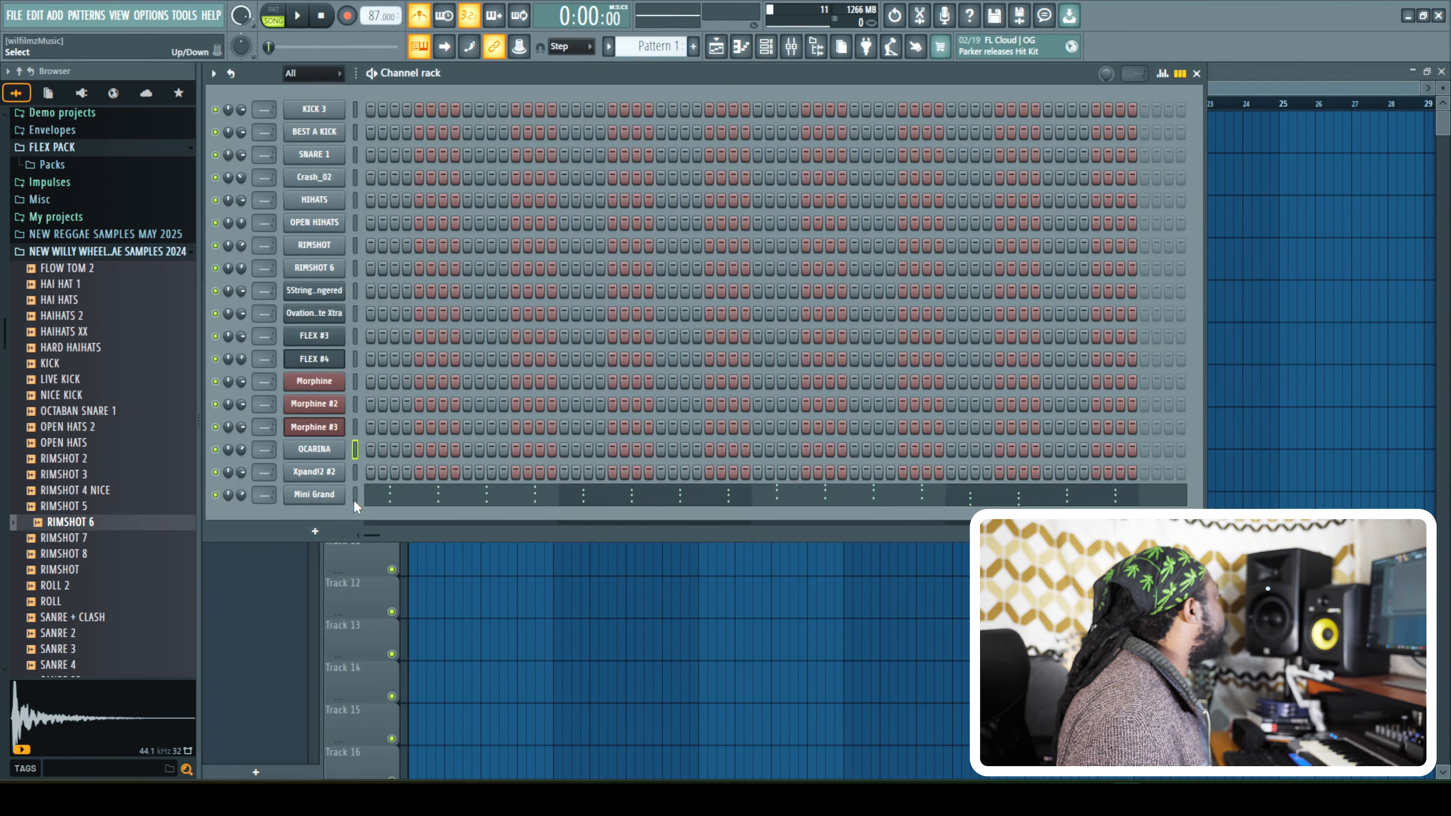
pyautogui.rightClick(330, 507)
pyautogui.click(509, 507)
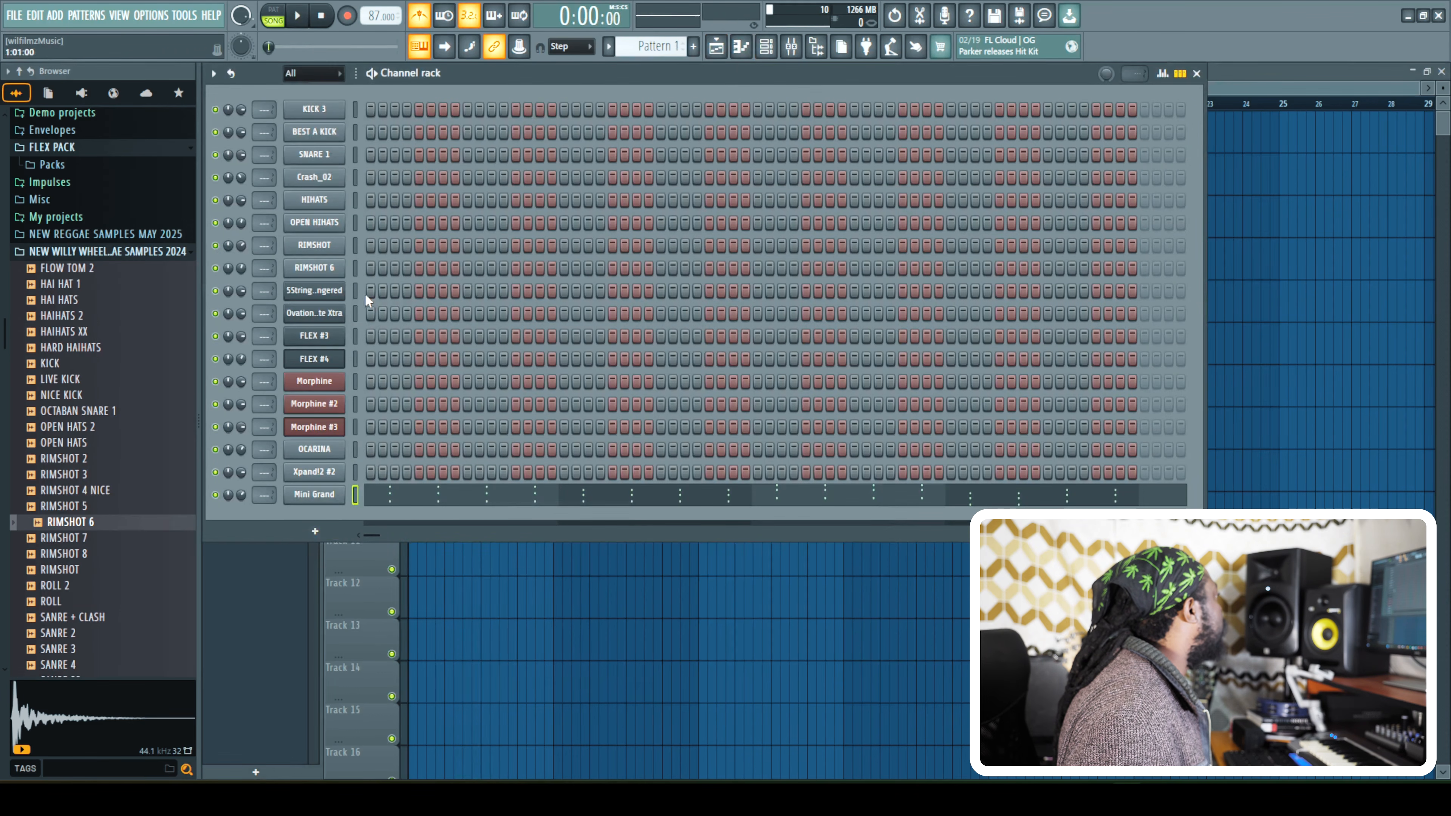
# Paste the copied notes into the Ovation Elite Xtra channel and set its volume to about 41% while listening.
pyautogui.click(356, 314)
pyautogui.moveTo(241, 313); pyautogui.dragTo(241, 342)
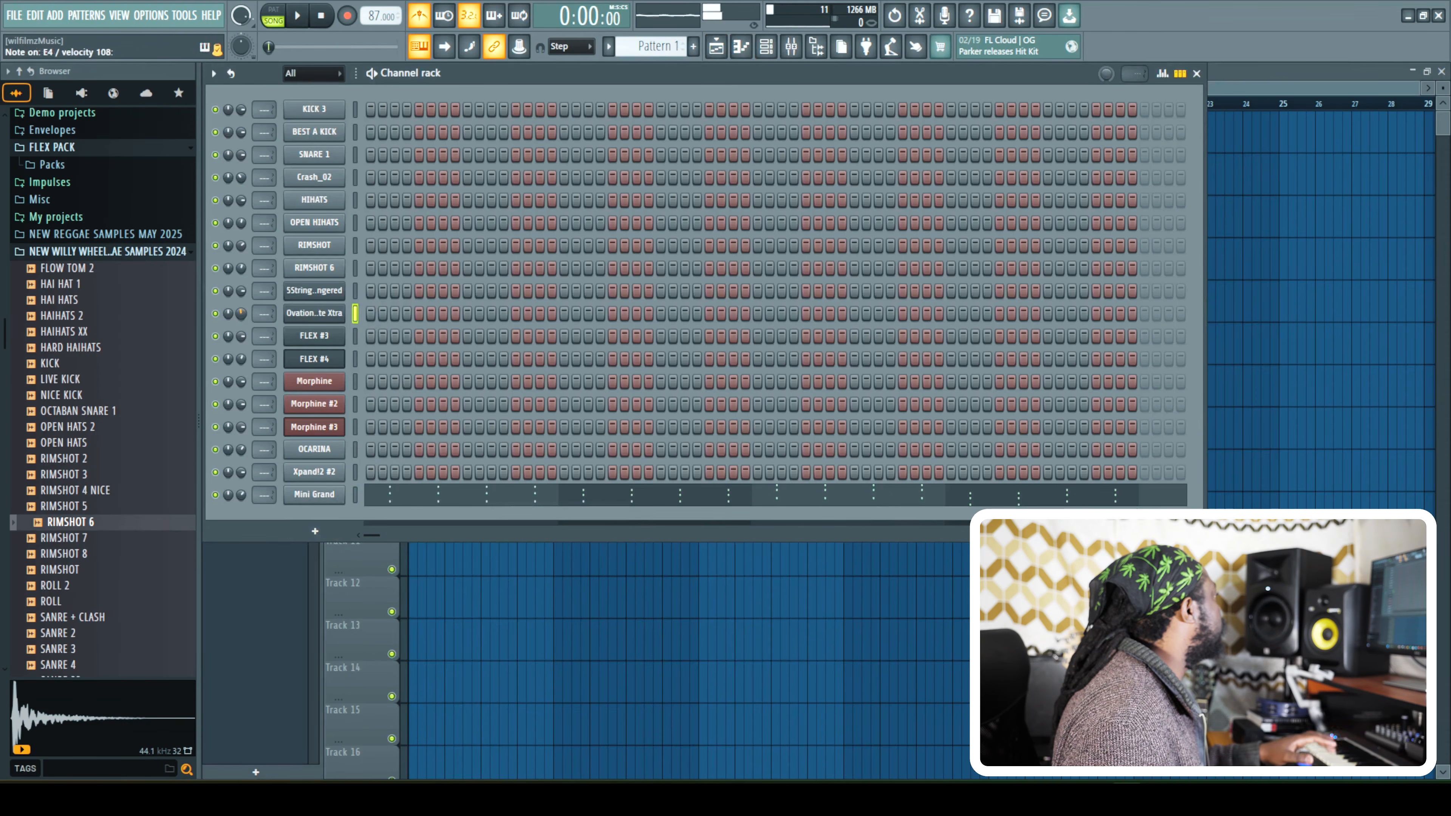
pyautogui.rightClick(330, 314)
pyautogui.click(511, 338)
pyautogui.press('space')
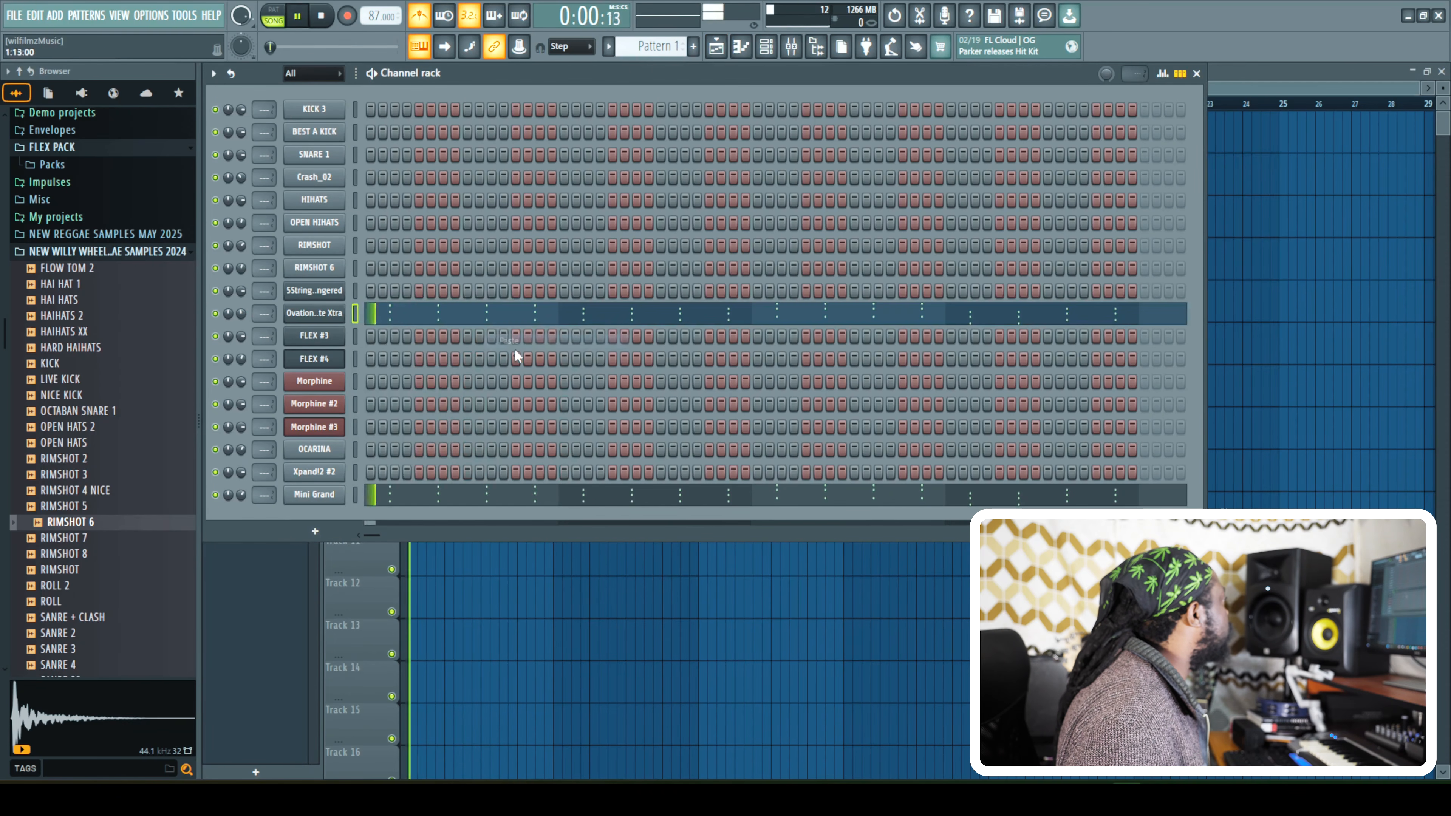
pyautogui.moveTo(241, 314); pyautogui.dragTo(241, 320)
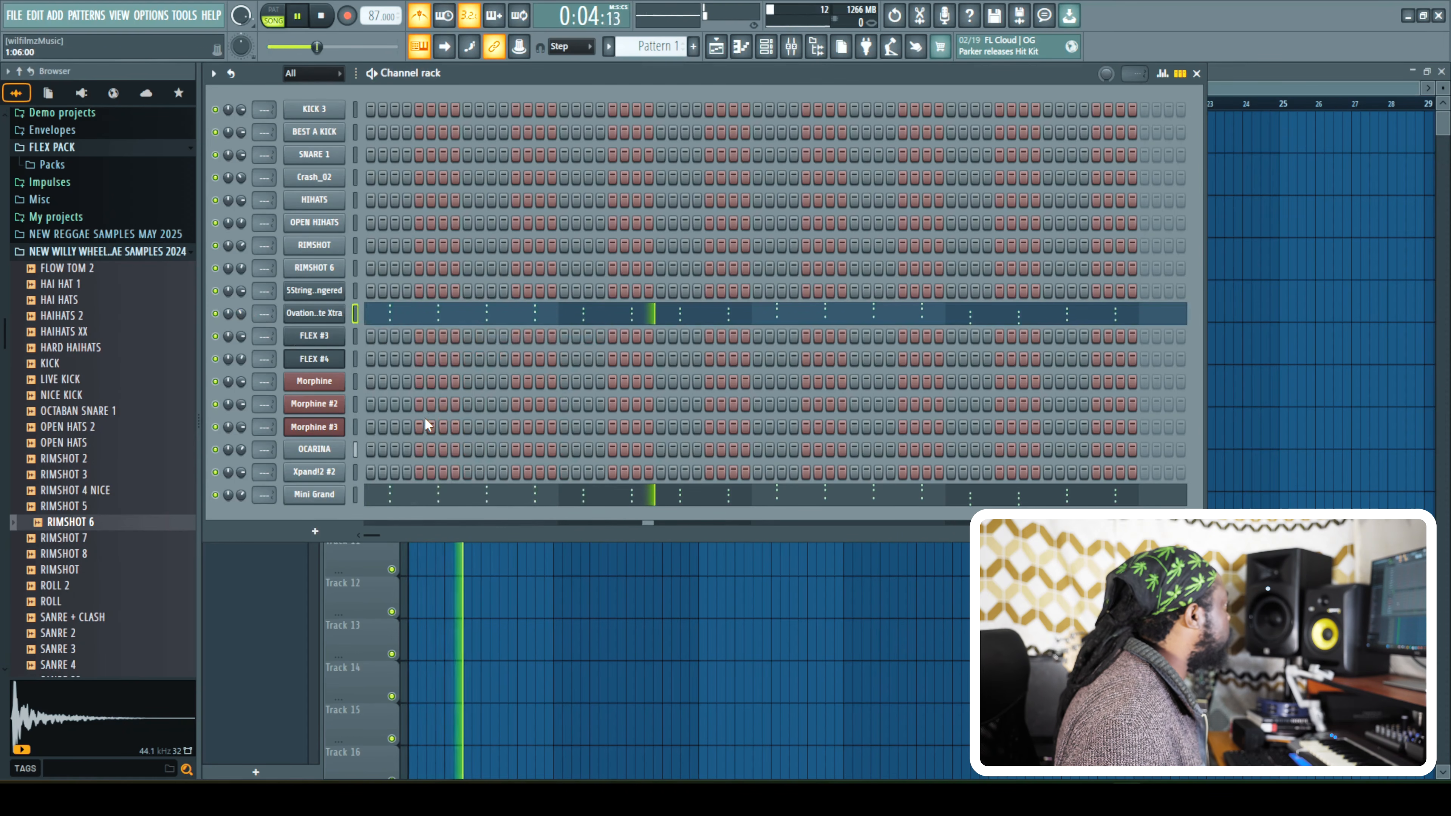
pyautogui.press('space')
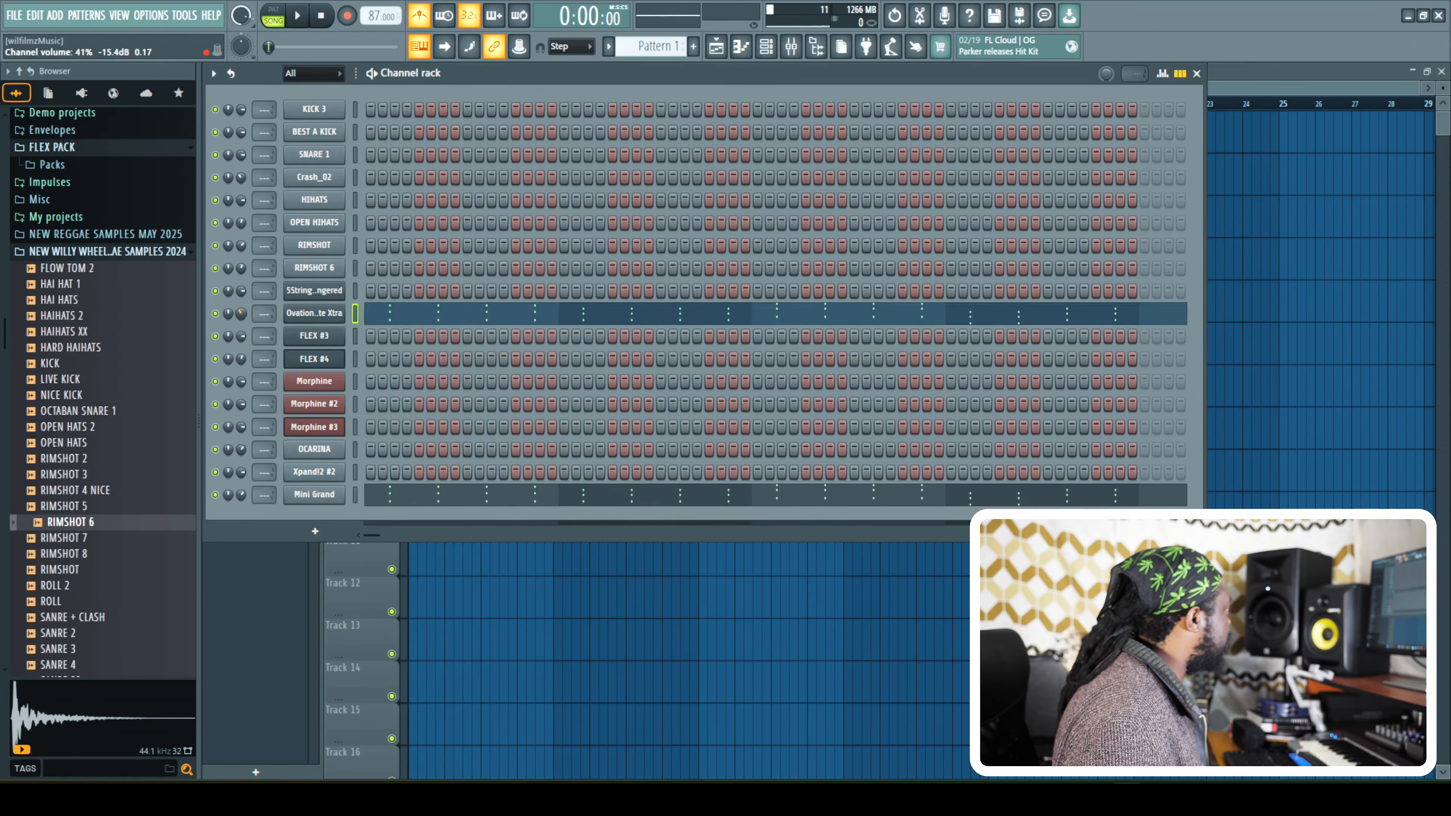
pyautogui.click(330, 320)
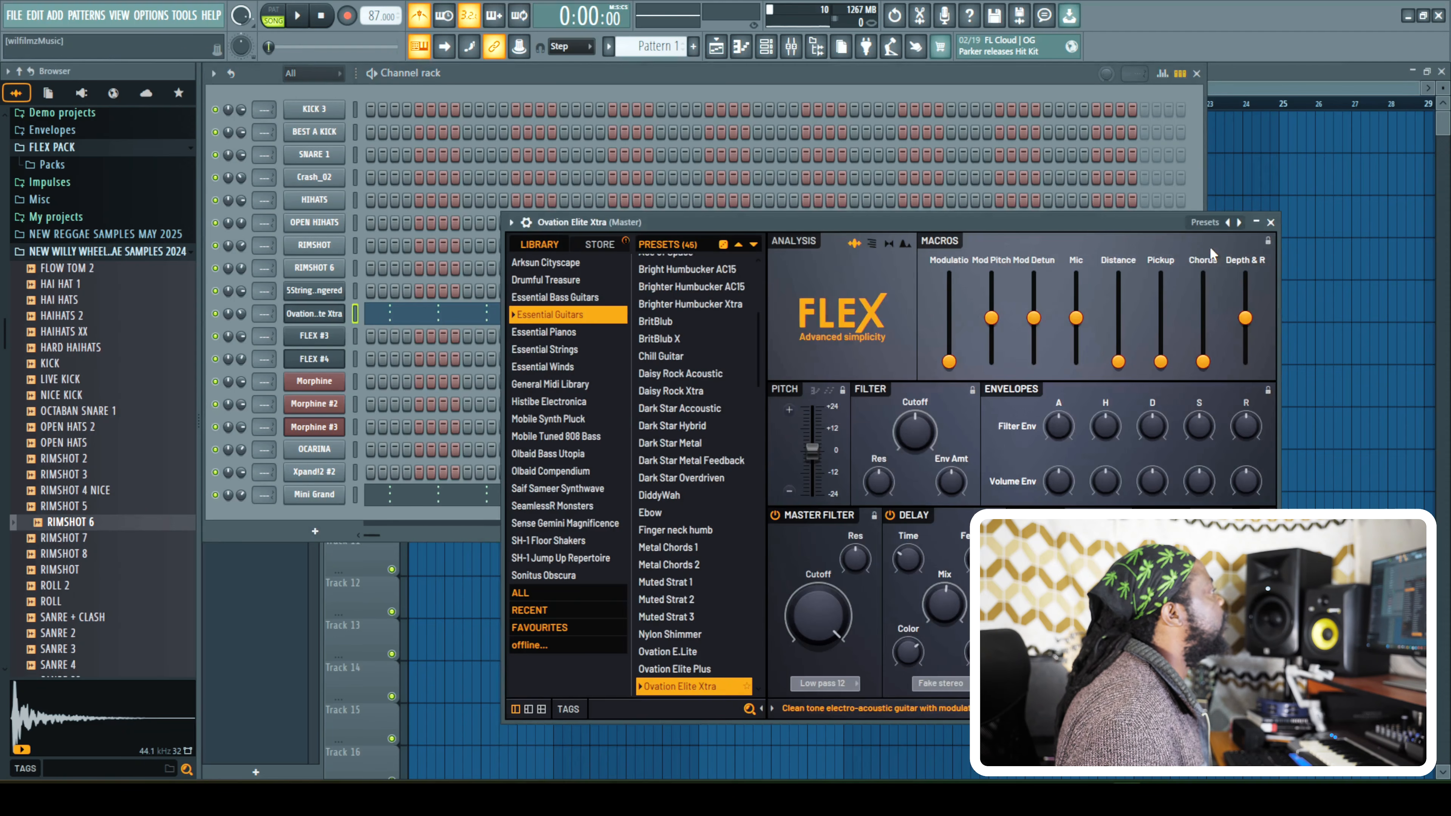
pyautogui.click(1270, 222)
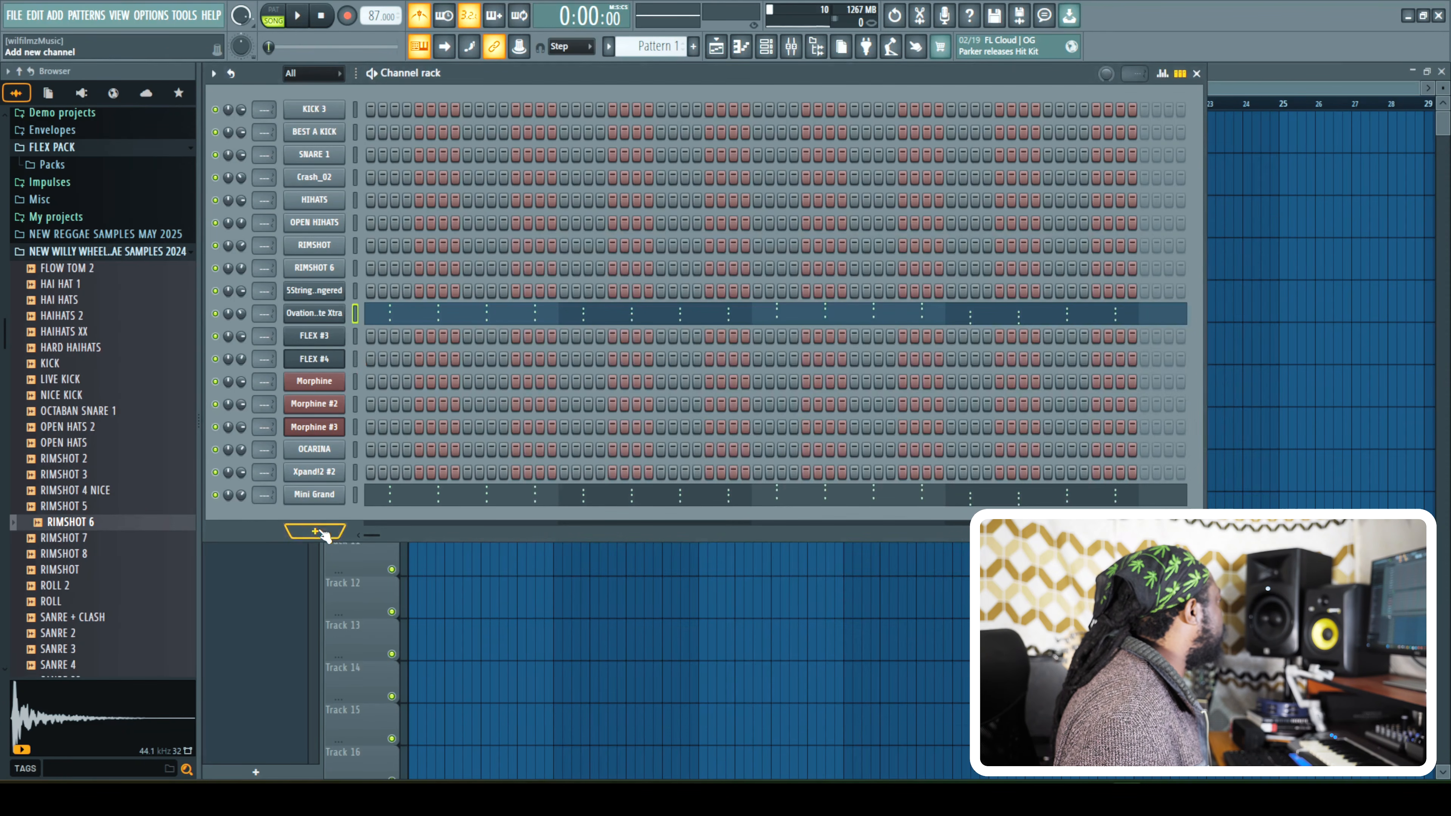
# Clone the Xpand!2 #2 channel and set part A of the clone to 56 Strat+ from 019 Guitars.
pyautogui.rightClick(321, 477)
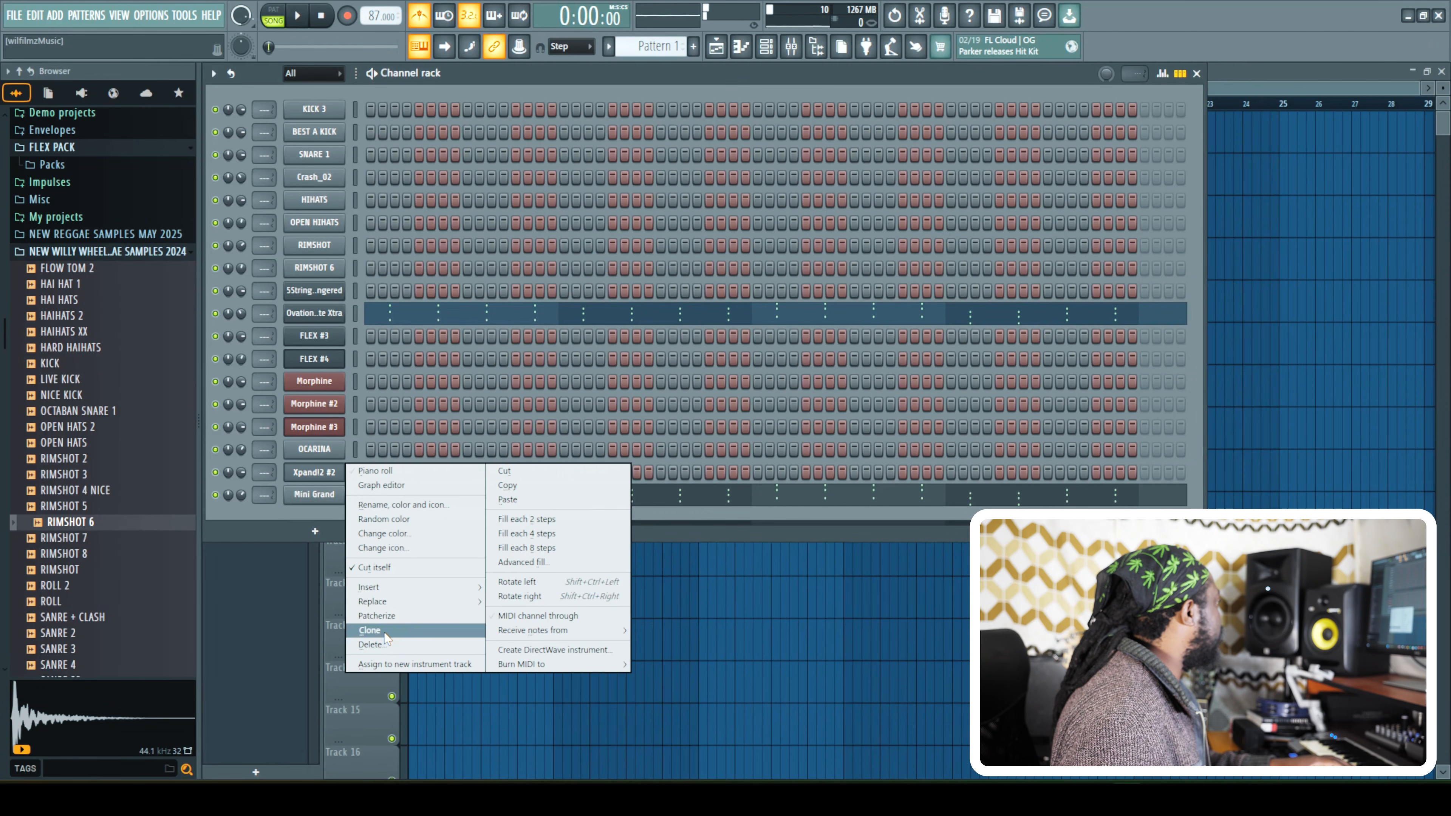
pyautogui.click(385, 629)
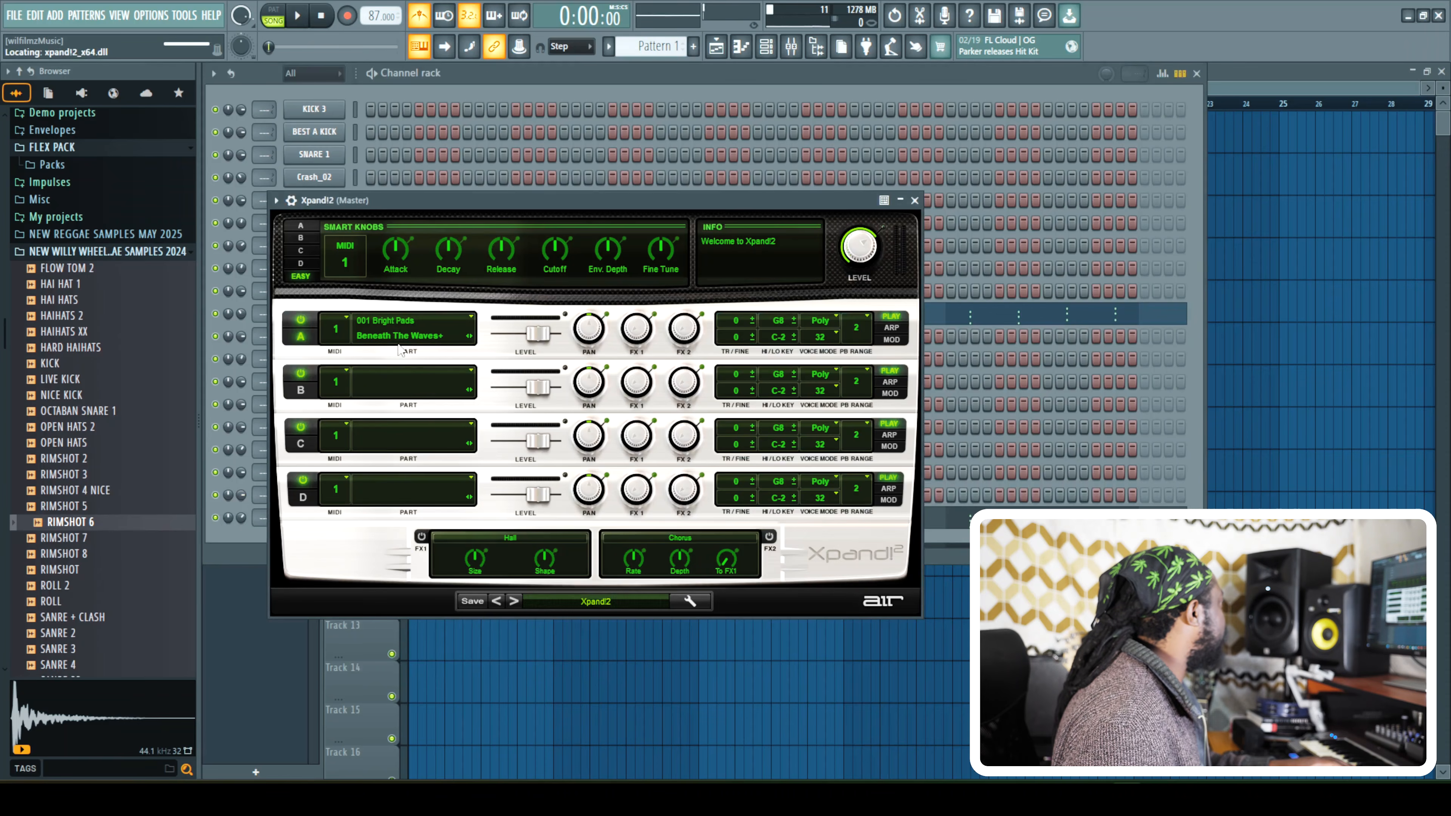
pyautogui.click(400, 341)
pyautogui.moveTo(398, 557)
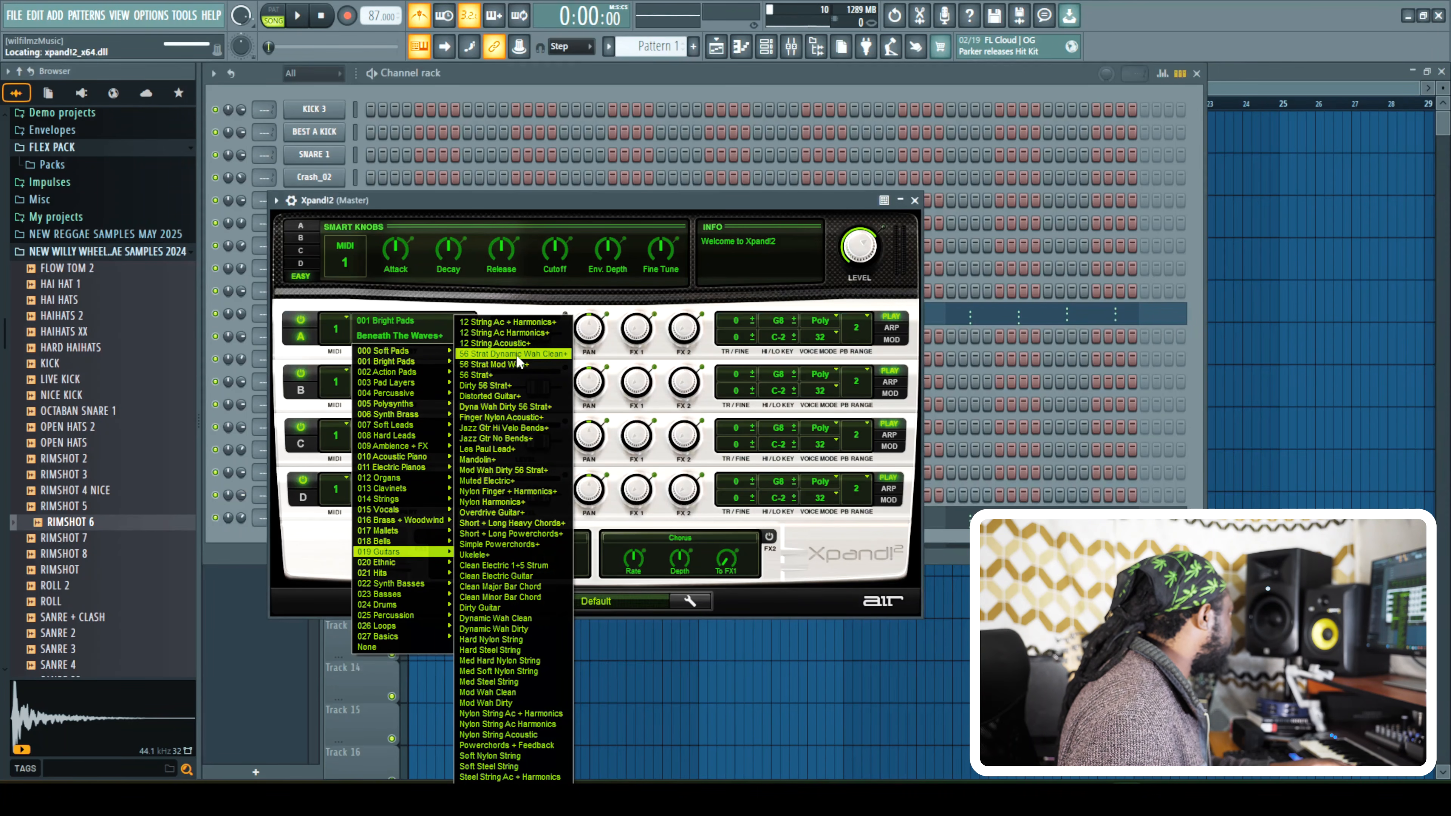
pyautogui.click(502, 375)
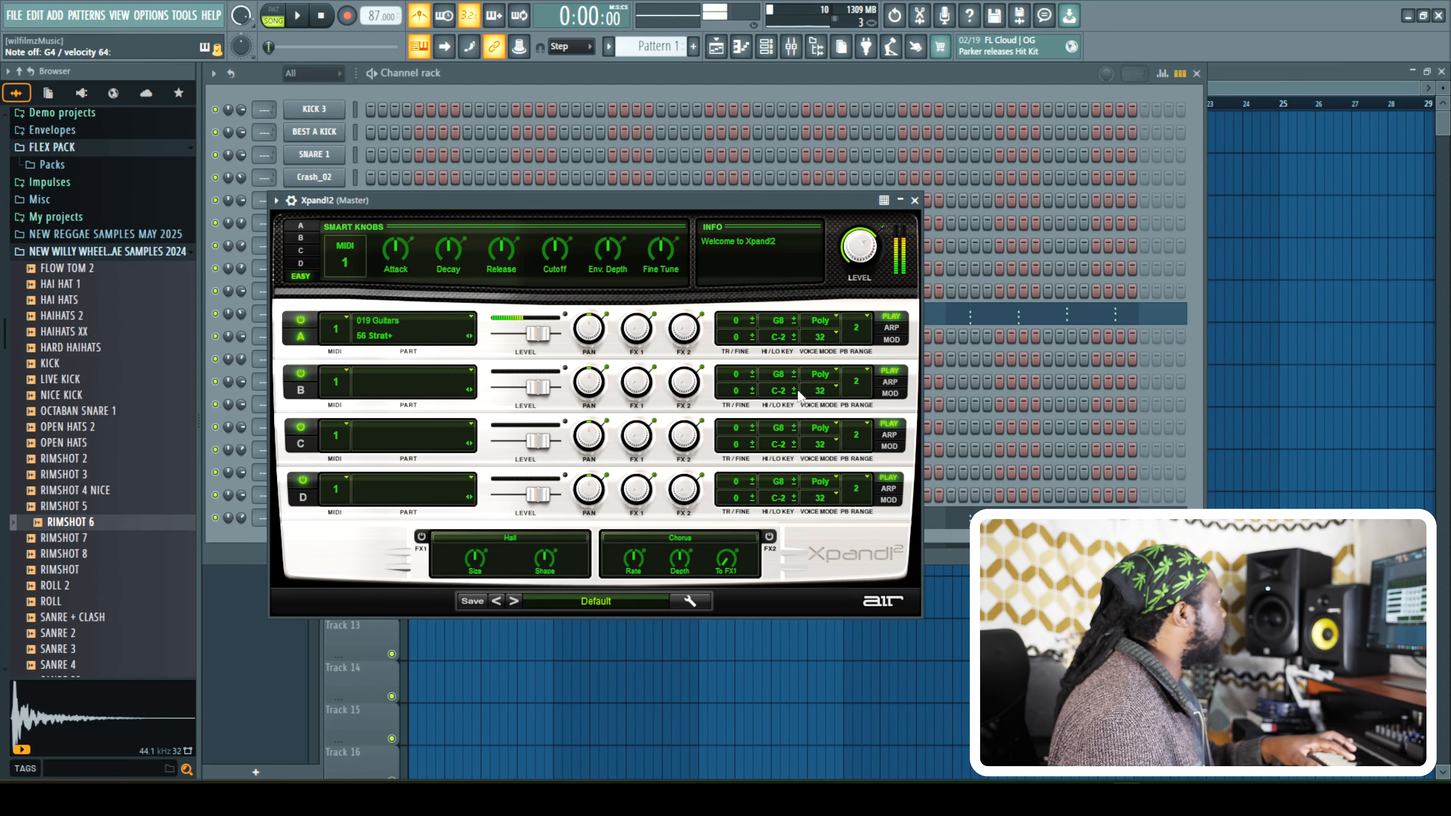
pyautogui.click(914, 200)
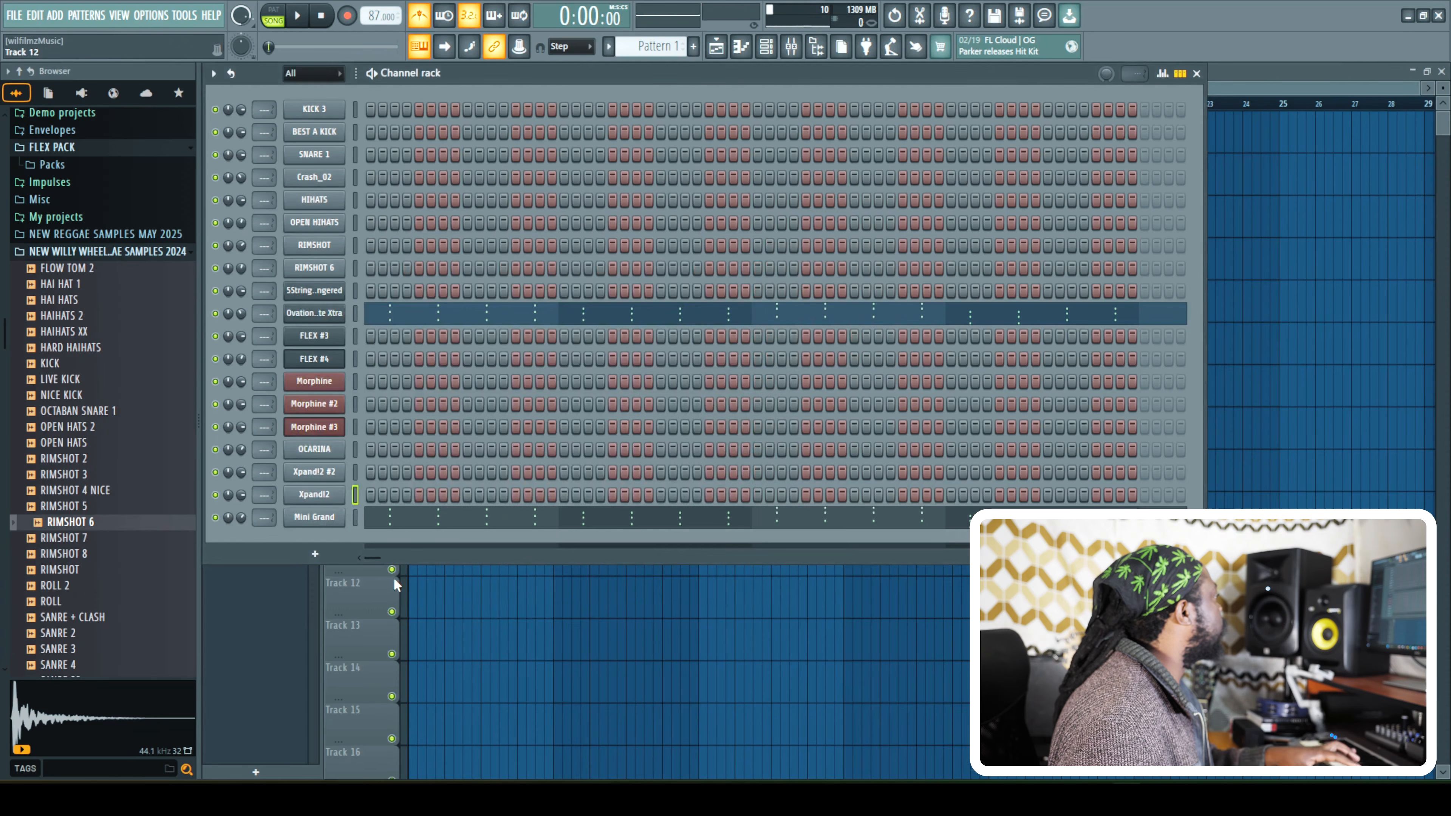
# Paste the copied chord notes into the cloned Xpand!2 channel and adjust its volume during song playback.
pyautogui.rightClick(332, 495)
pyautogui.click(516, 517)
pyautogui.click(274, 18)
pyautogui.press('space')
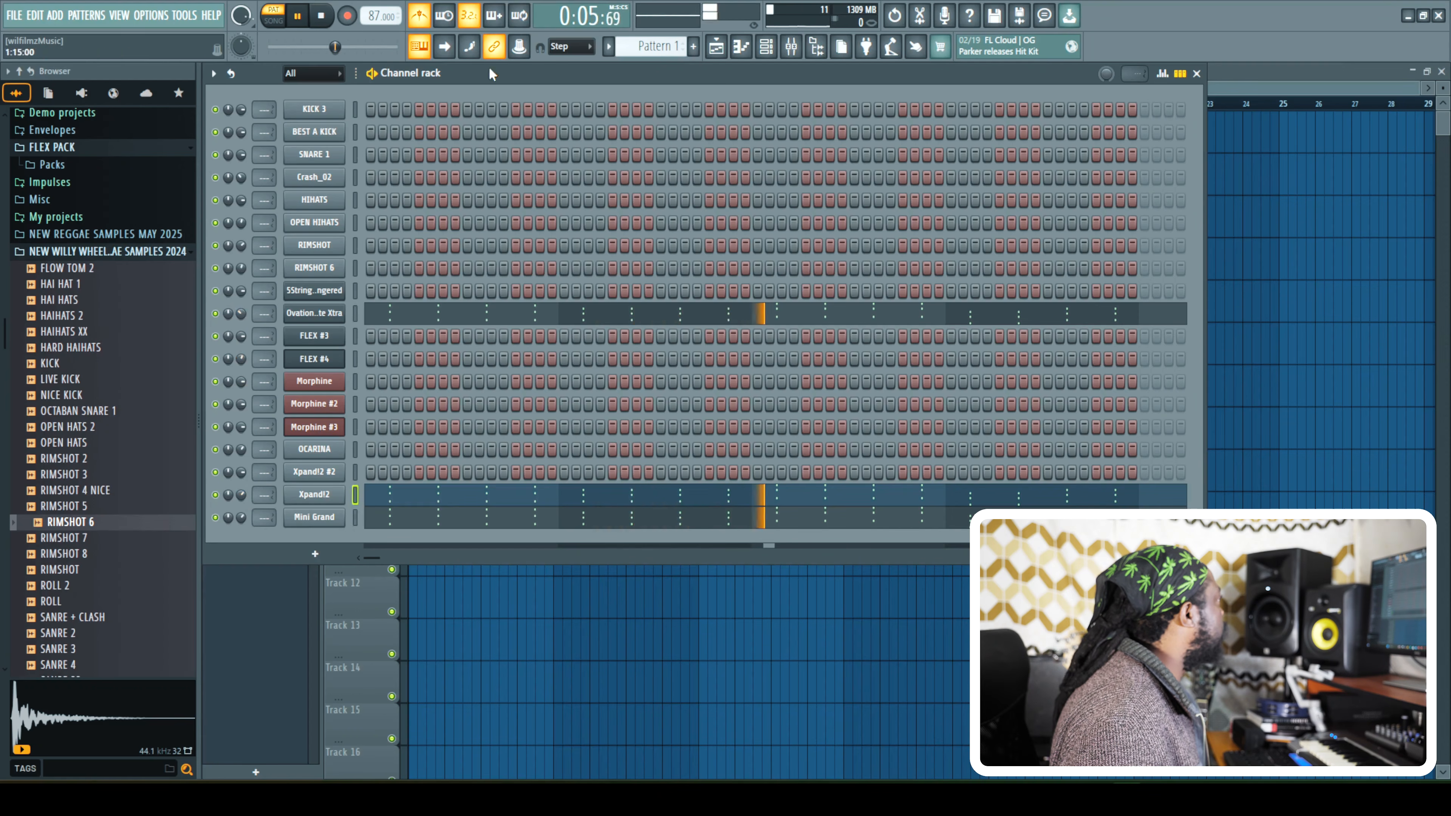
pyautogui.press('l')
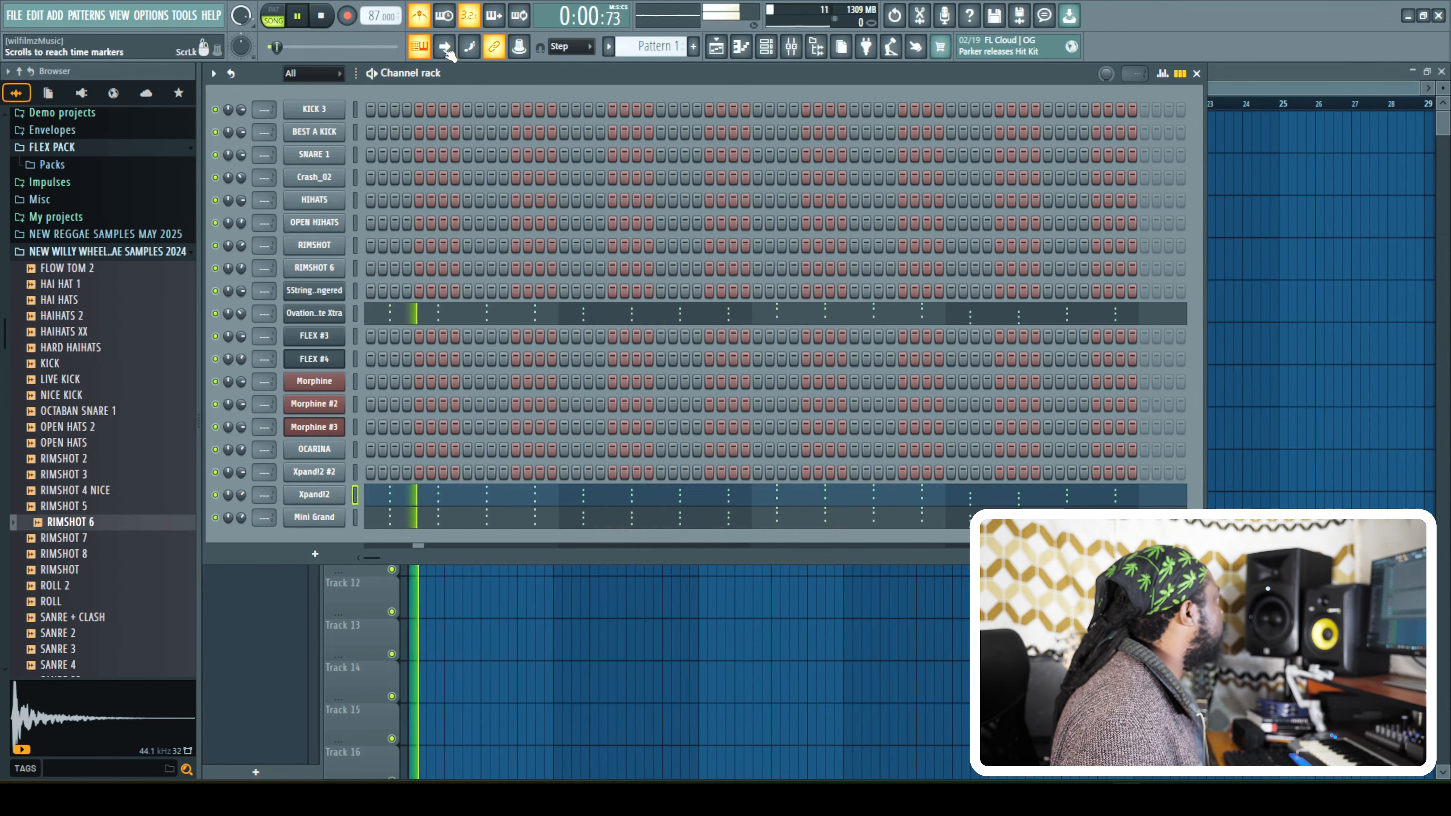
pyautogui.moveTo(242, 494)
pyautogui.mouseDown()
pyautogui.moveTo(249, 517)
pyautogui.moveTo(243, 492)
pyautogui.mouseUp()
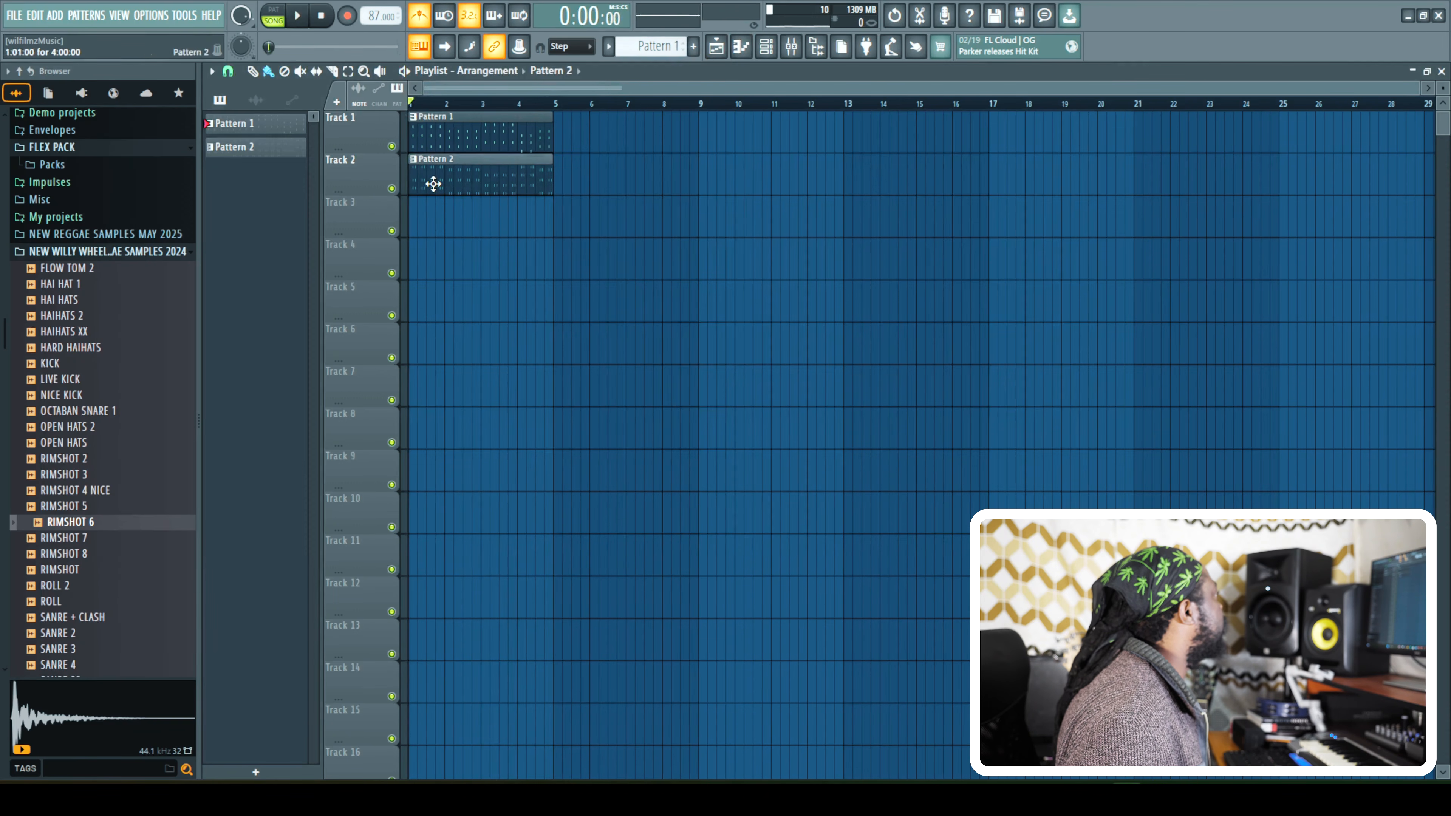
# Create Pattern 3, insert a new track above Track 1 and place the pattern there at bar 1.
pyautogui.press('F4')
pyautogui.click(425, 224)
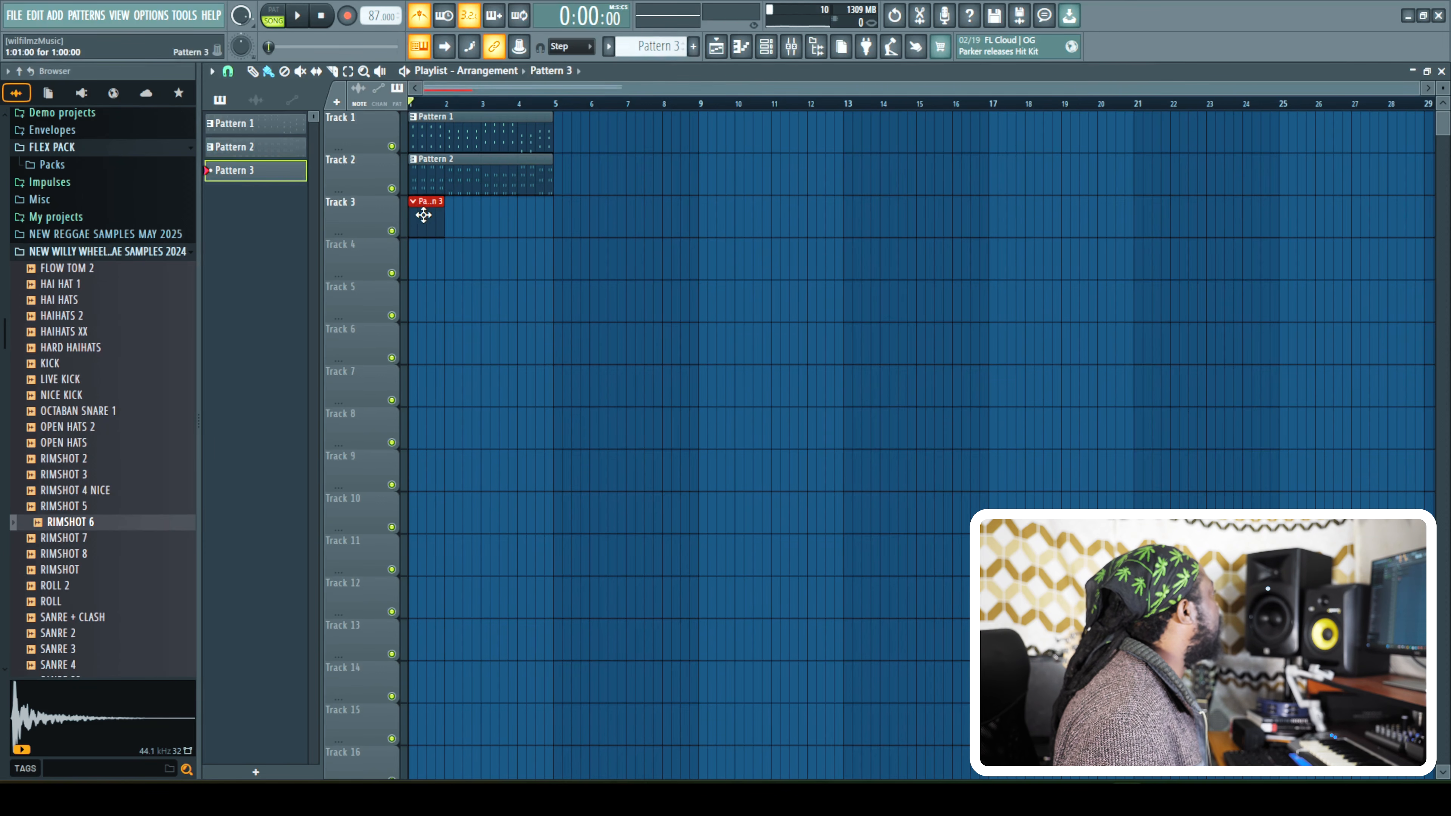
pyautogui.rightClick(371, 115)
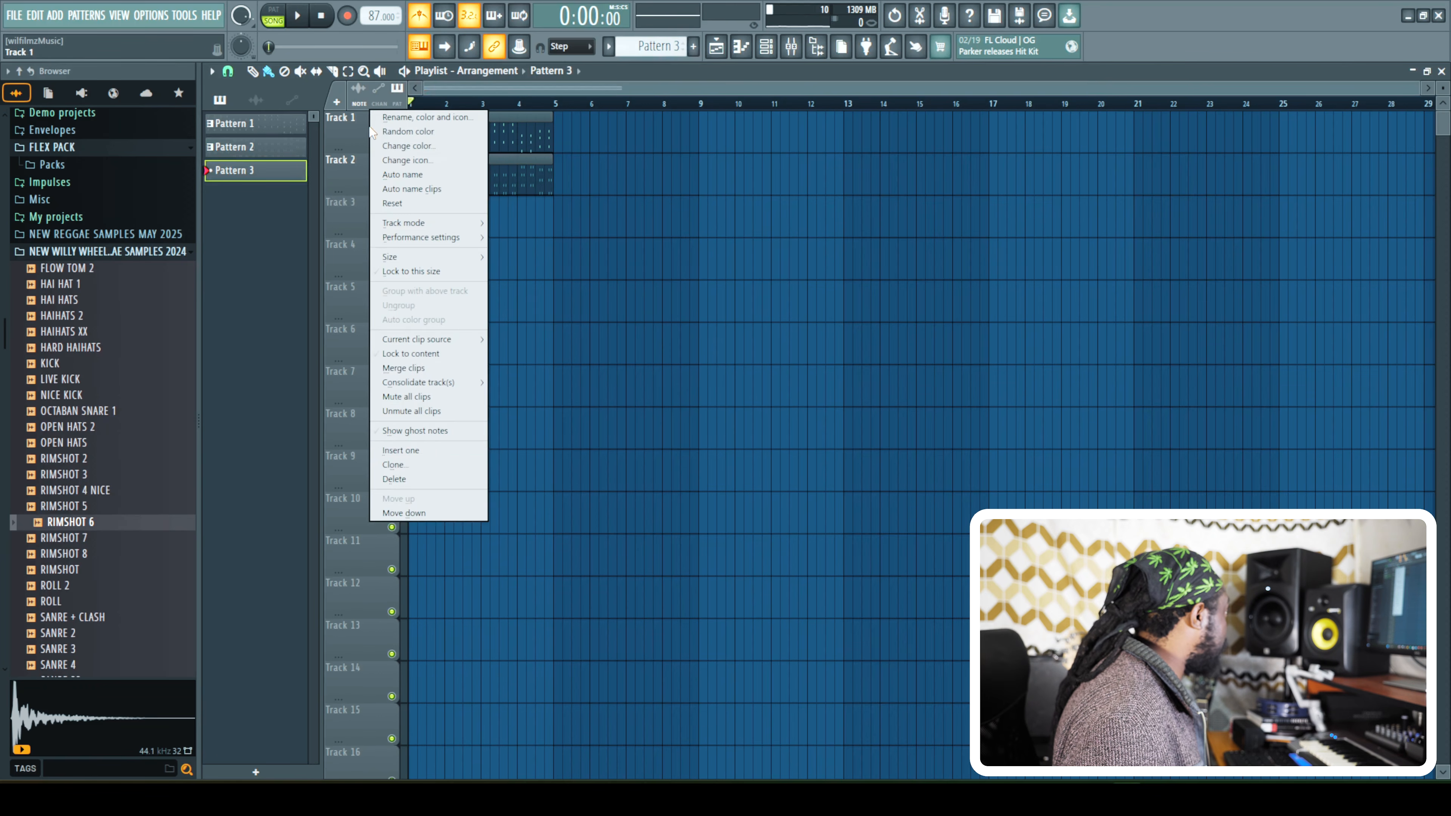
pyautogui.click(402, 450)
pyautogui.click(417, 140)
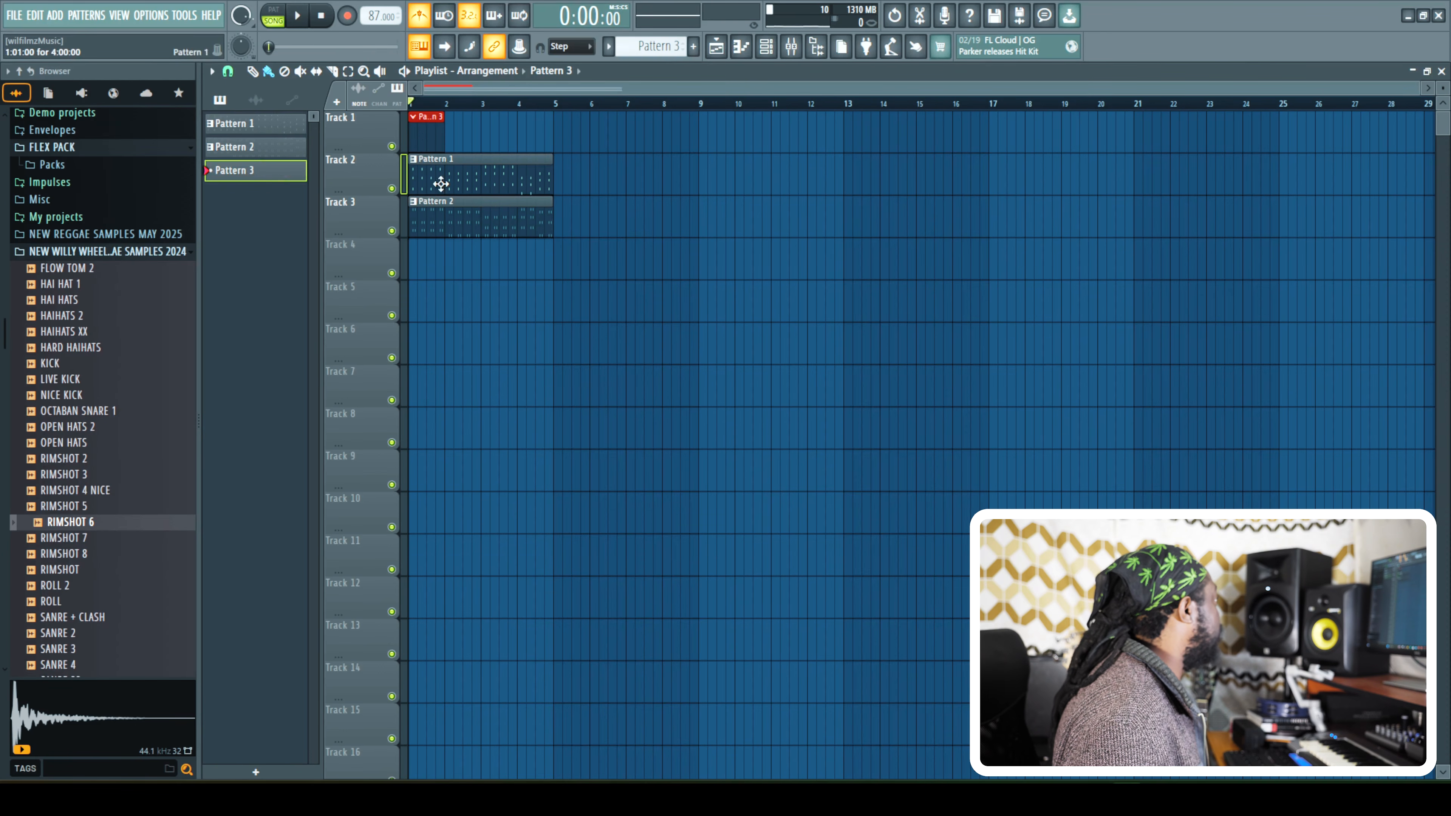
# Open Pattern 3 in the channel rack and fill the BEST A KICK row on every fourth step.
pyautogui.doubleClick(423, 115)
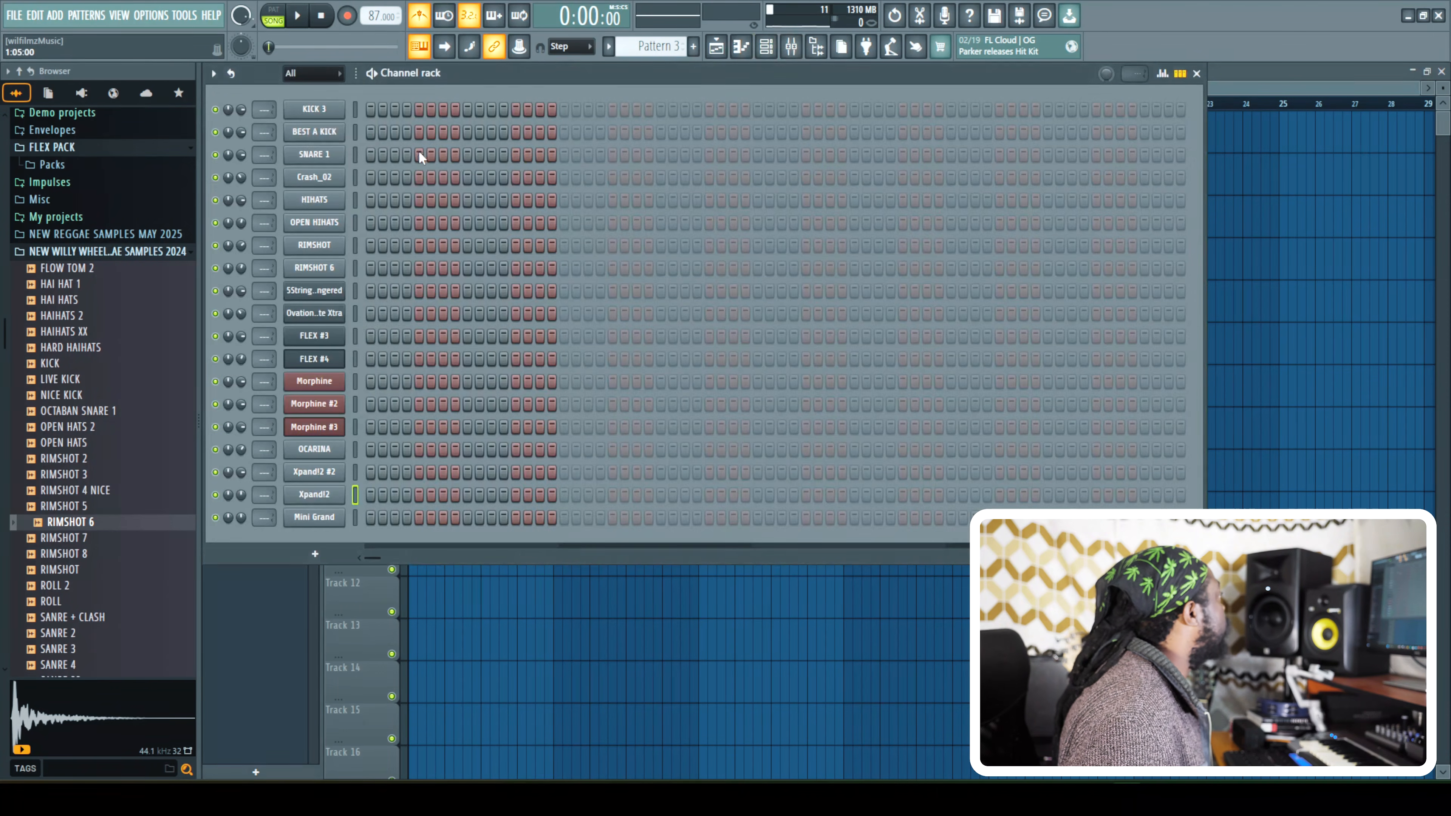
pyautogui.press('space')
pyautogui.rightClick(320, 132)
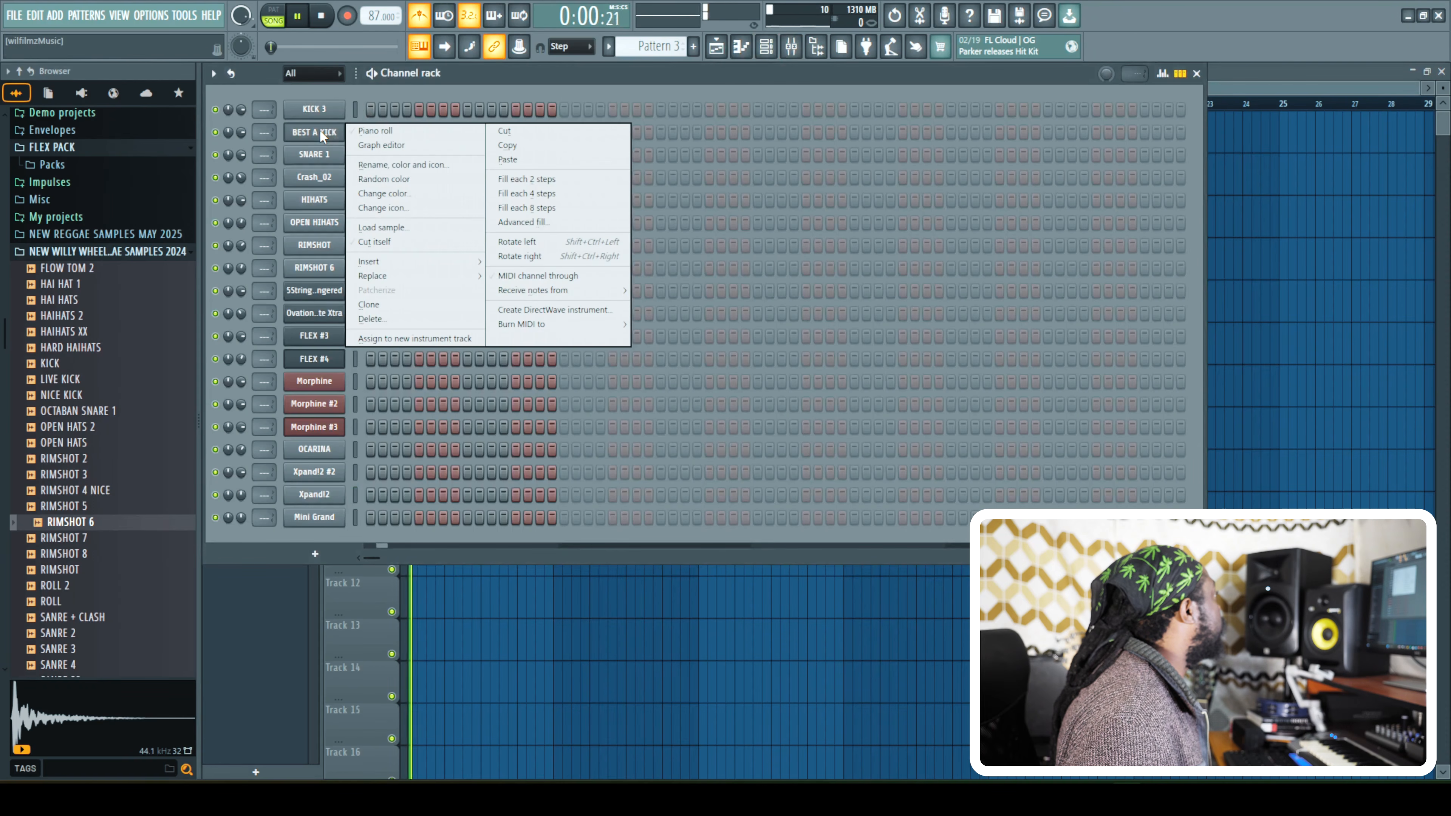
pyautogui.click(317, 135)
pyautogui.click(327, 136)
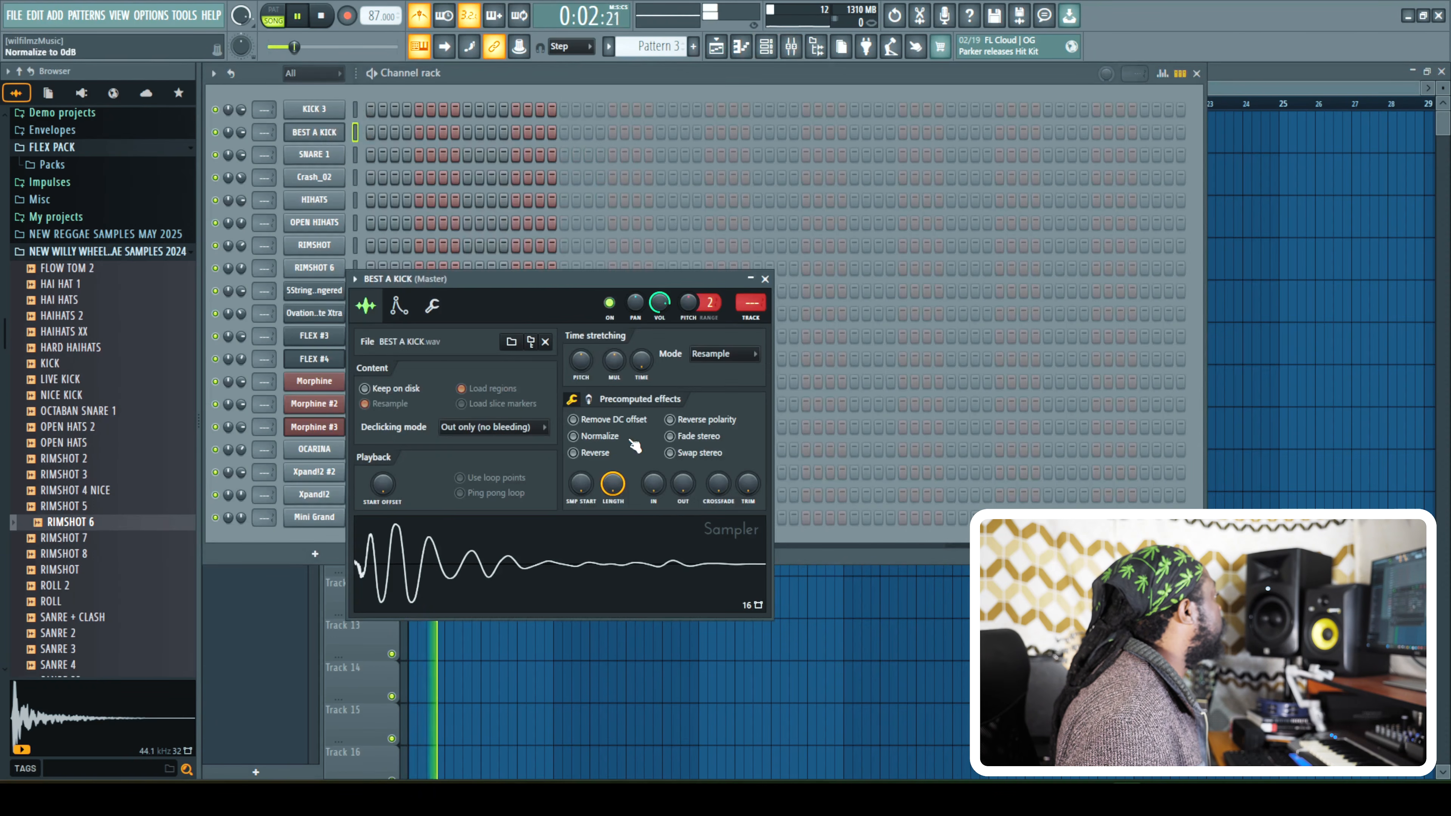
pyautogui.click(314, 132)
pyautogui.rightClick(314, 132)
pyautogui.click(531, 192)
pyautogui.press('space')
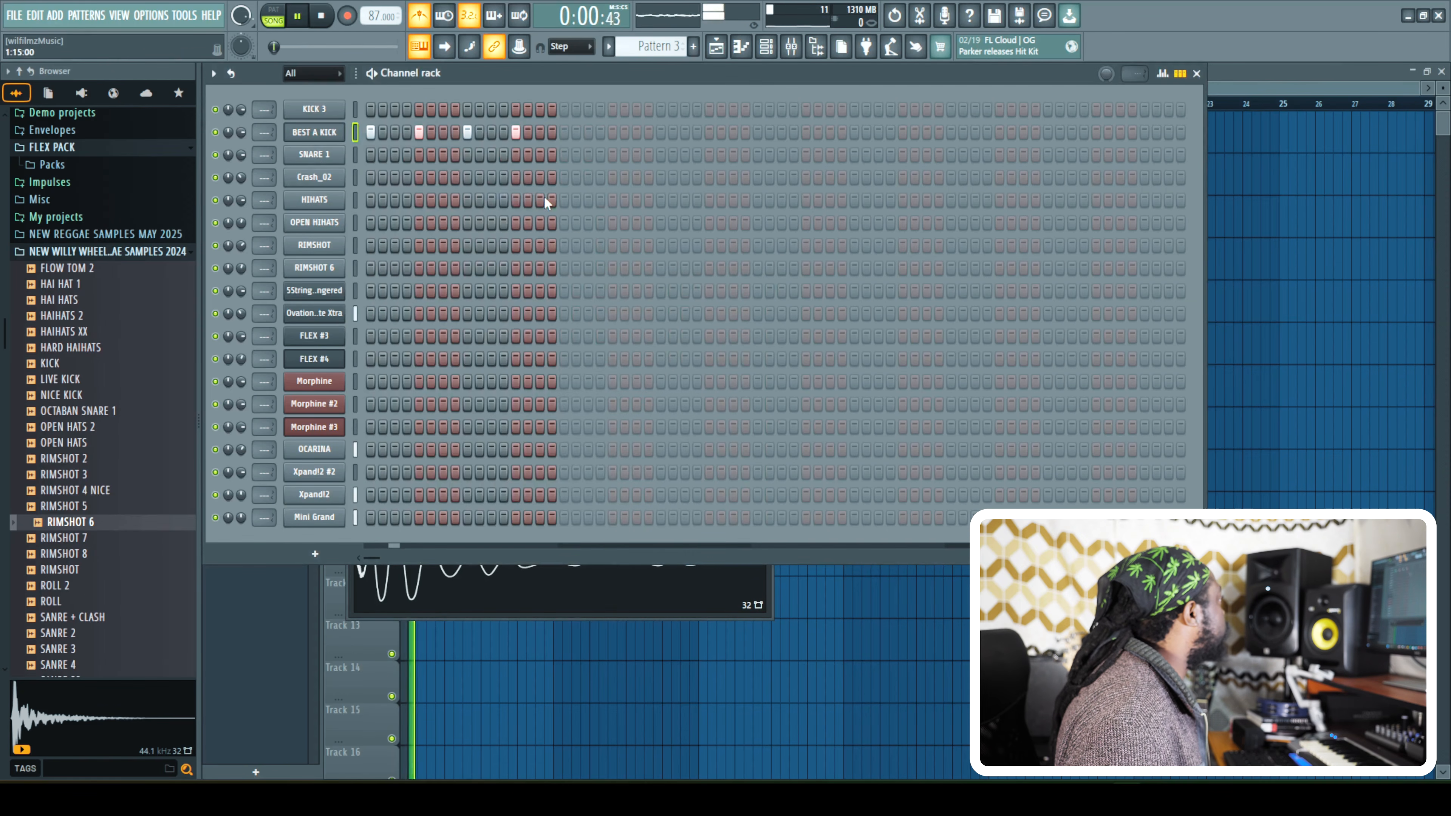
# Extend the BEST A KICK row into the second bar with hits on steps 17 and 21, and play it back.
pyautogui.click(576, 131)
pyautogui.click(564, 132)
pyautogui.rightClick(572, 133)
pyautogui.press('space')
pyautogui.press('space')
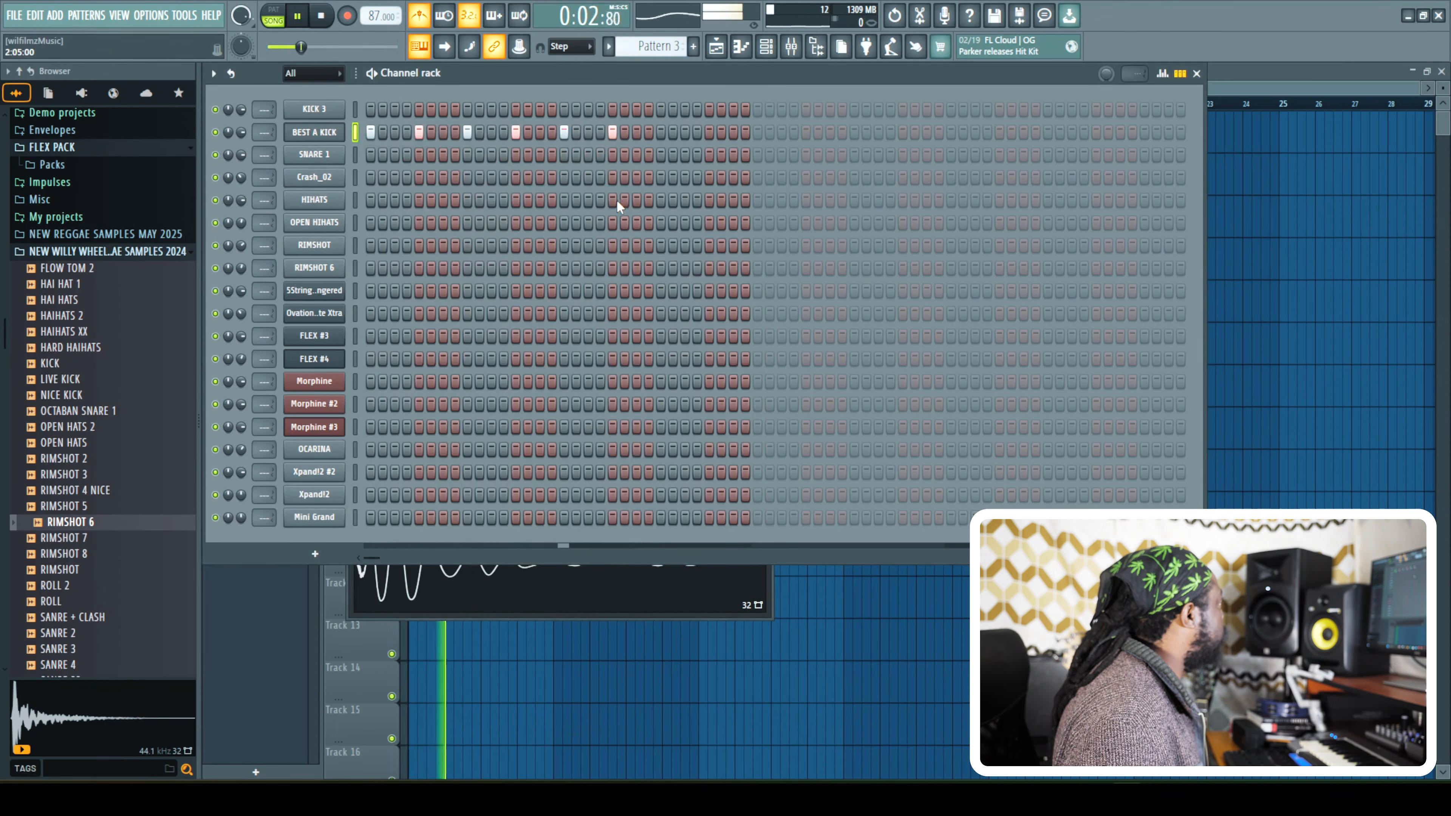
# Add BEST A KICK hits on steps 25 and 30 and restart playback to hear the two-bar kick.
pyautogui.click(672, 132)
pyautogui.click(661, 133)
pyautogui.rightClick(672, 132)
pyautogui.click(722, 133)
pyautogui.press('space')
pyautogui.press('space')
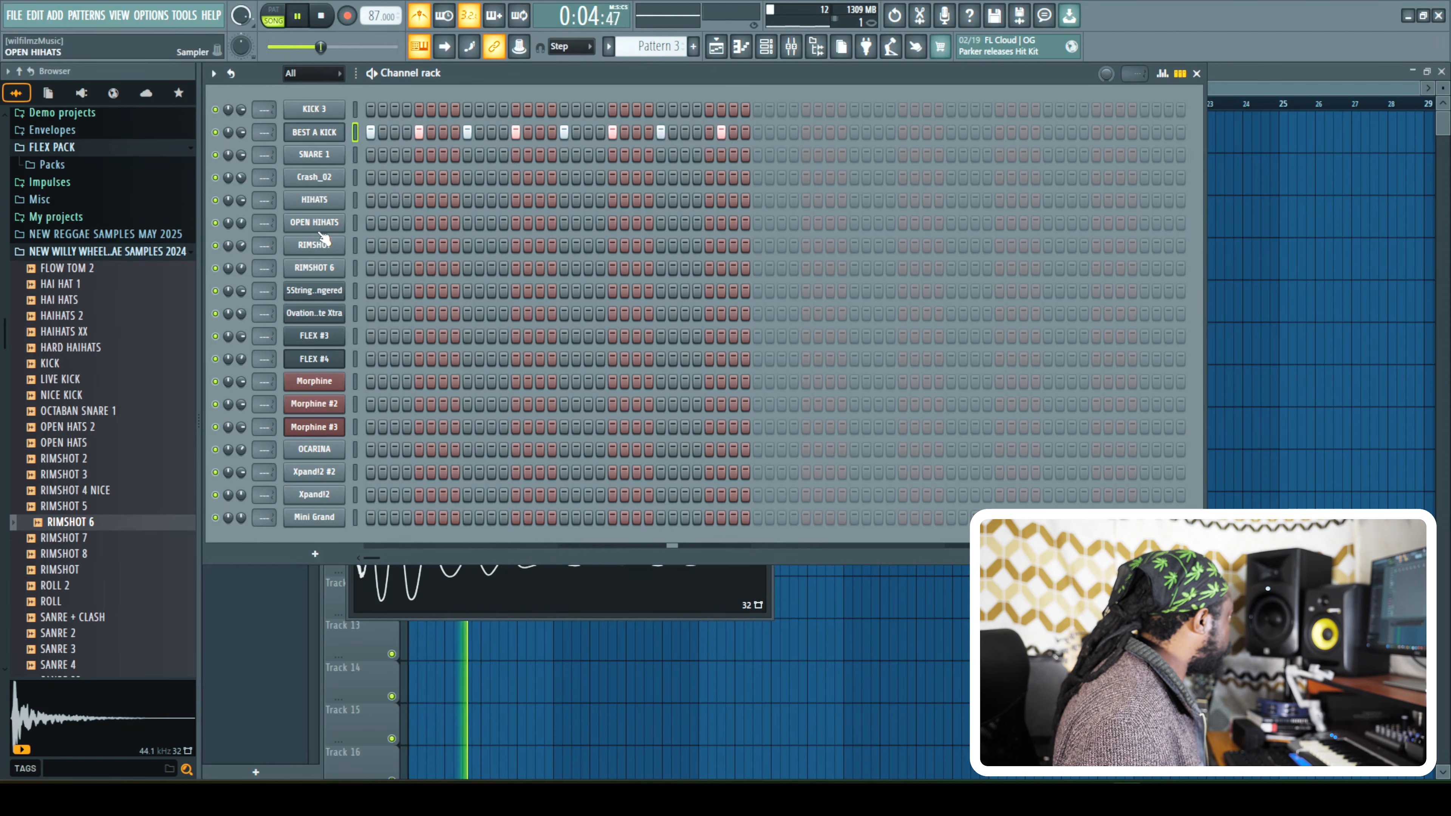
# Move the last BEST A KICK hit to step 29 and stop playback.
pyautogui.rightClick(318, 200)
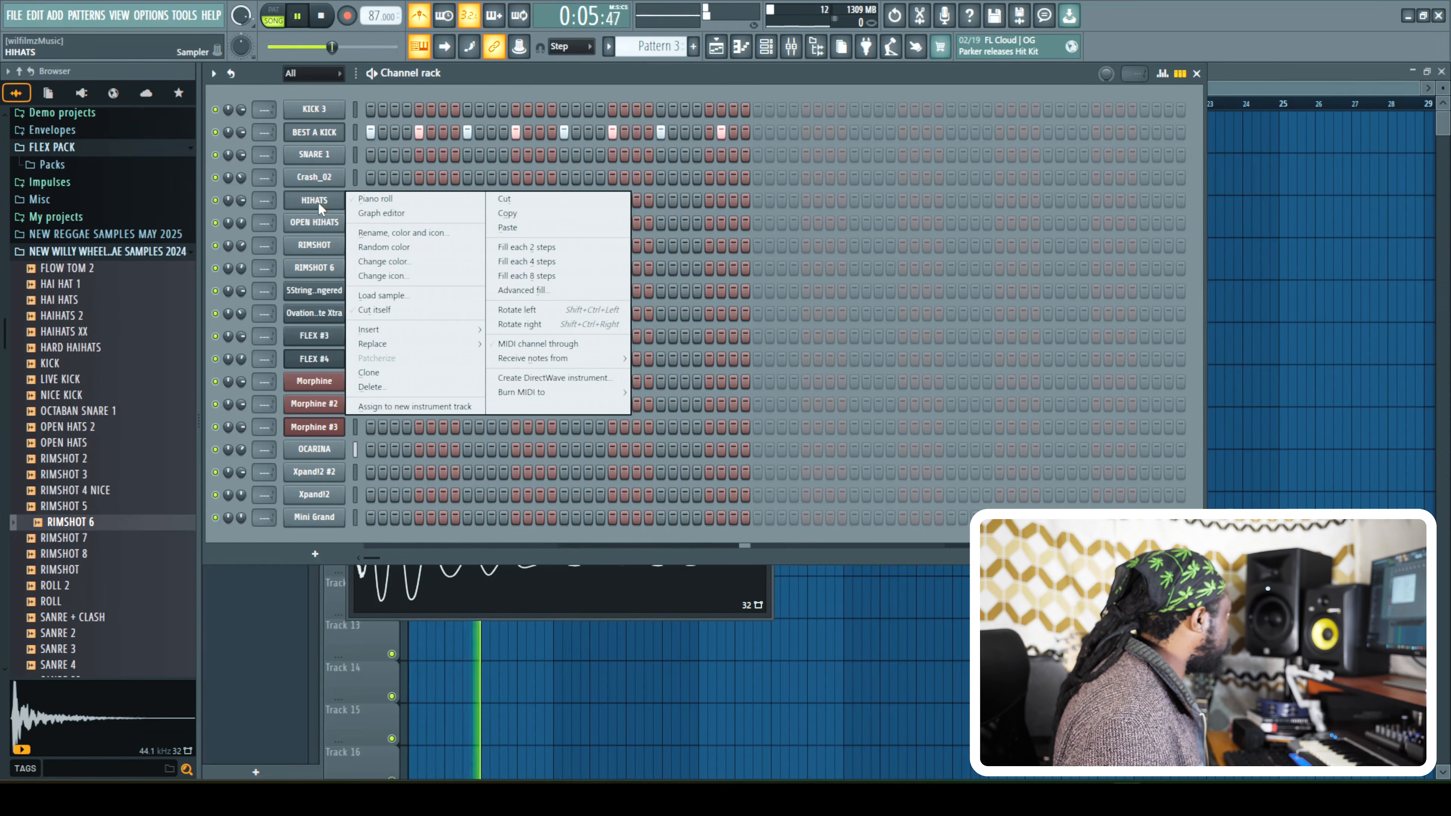
pyautogui.click(708, 132)
pyautogui.press('space')
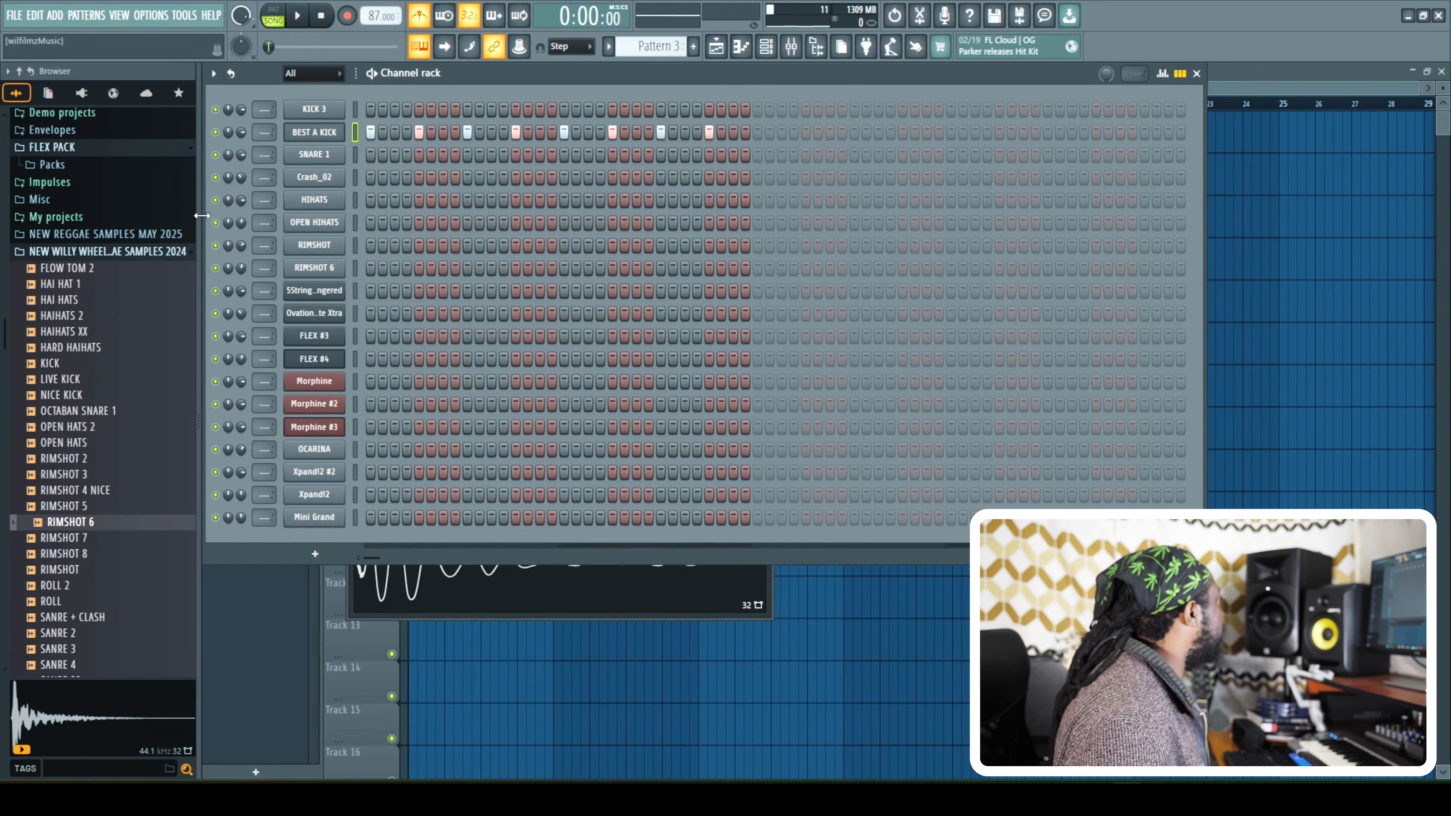
# Fill the HIHATS row on every second step in Pattern 3 and listen to it with the kick.
pyautogui.press('space')
pyautogui.rightClick(316, 203)
pyautogui.click(531, 248)
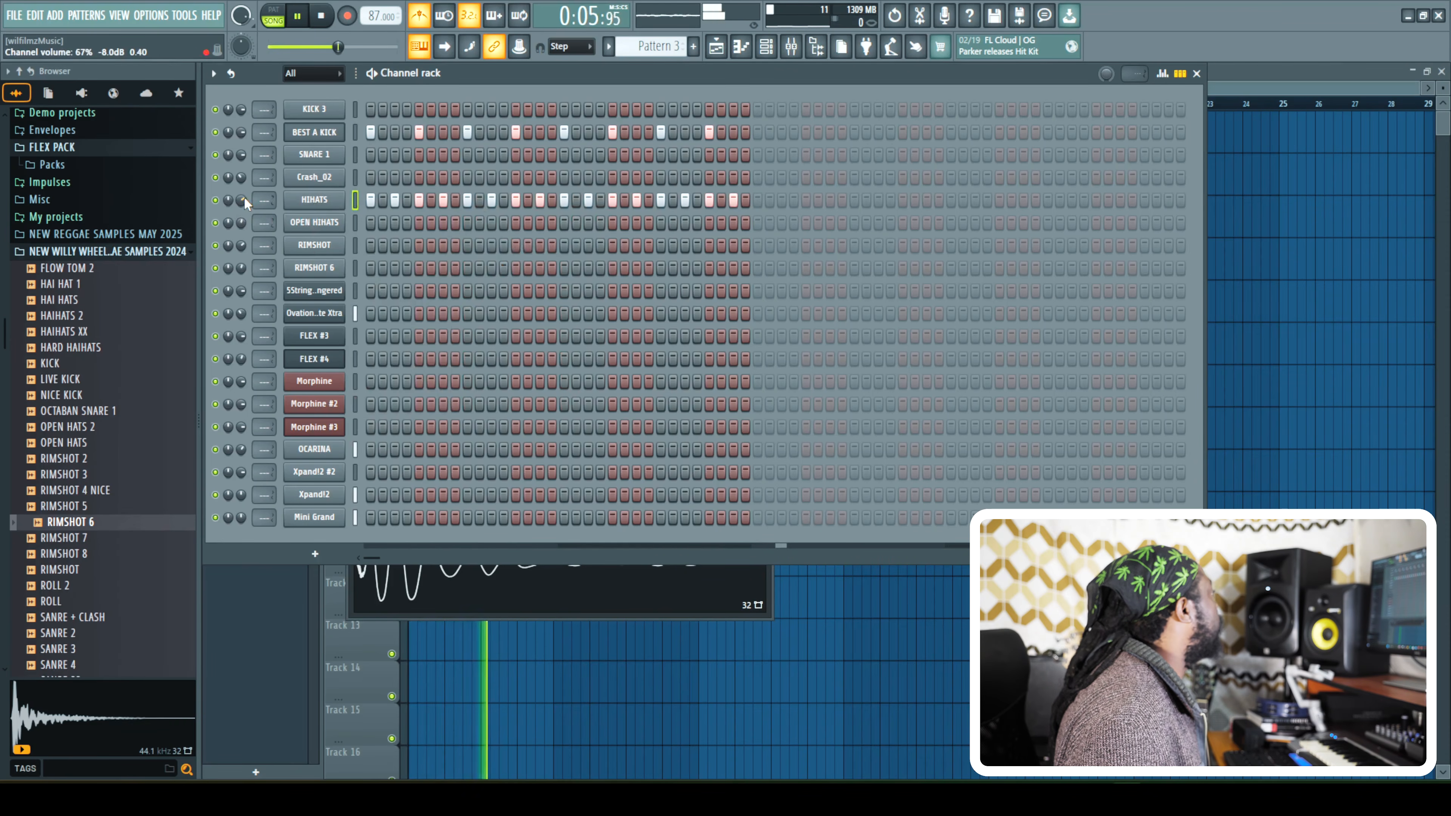
pyautogui.press('space')
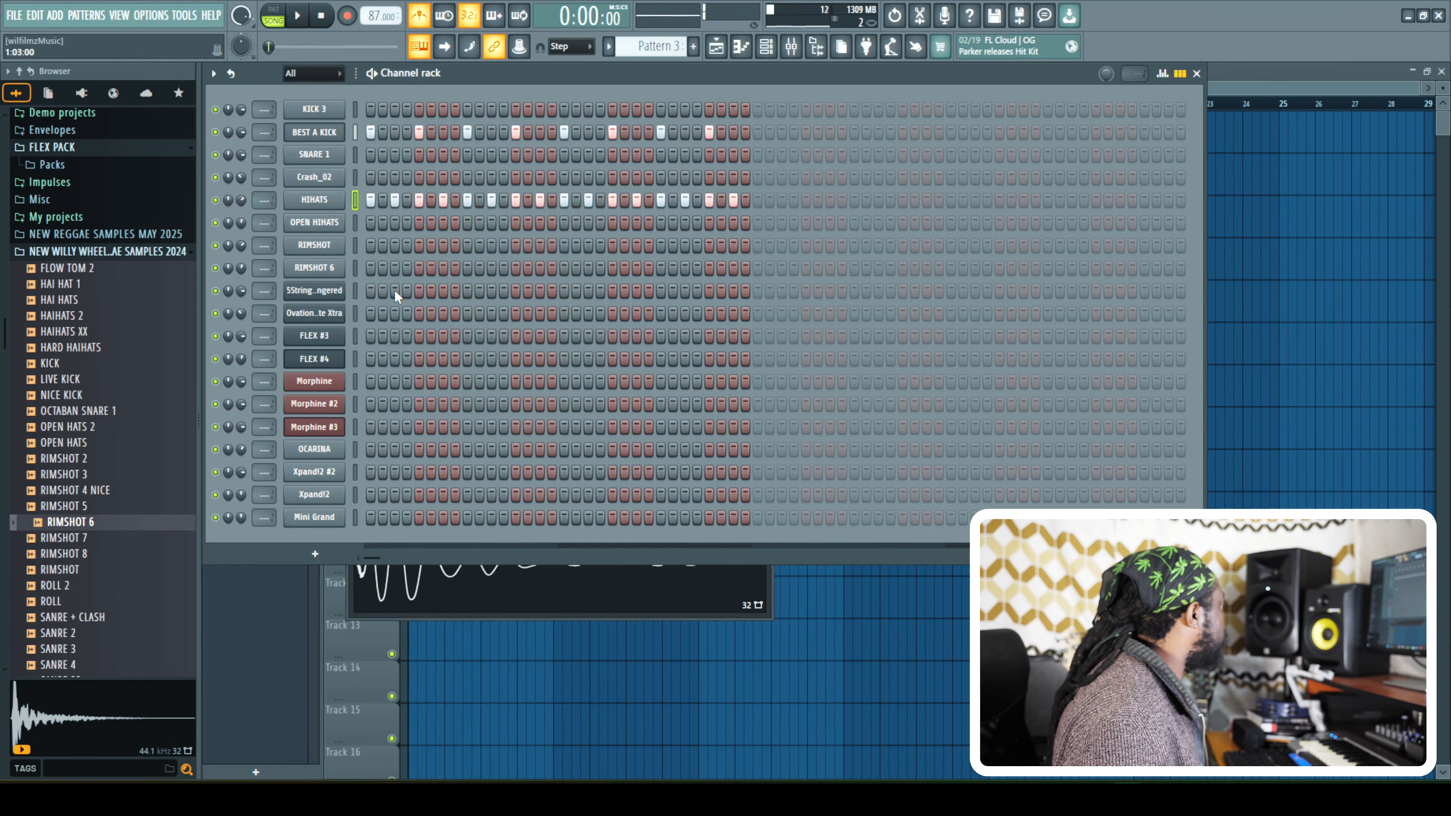
# Start the rimshots with RIMSHOT and RIMSHOT 6 hits on steps 5 and 17 while checking against playback.
pyautogui.press('space')
pyautogui.click(418, 267)
pyautogui.press('space')
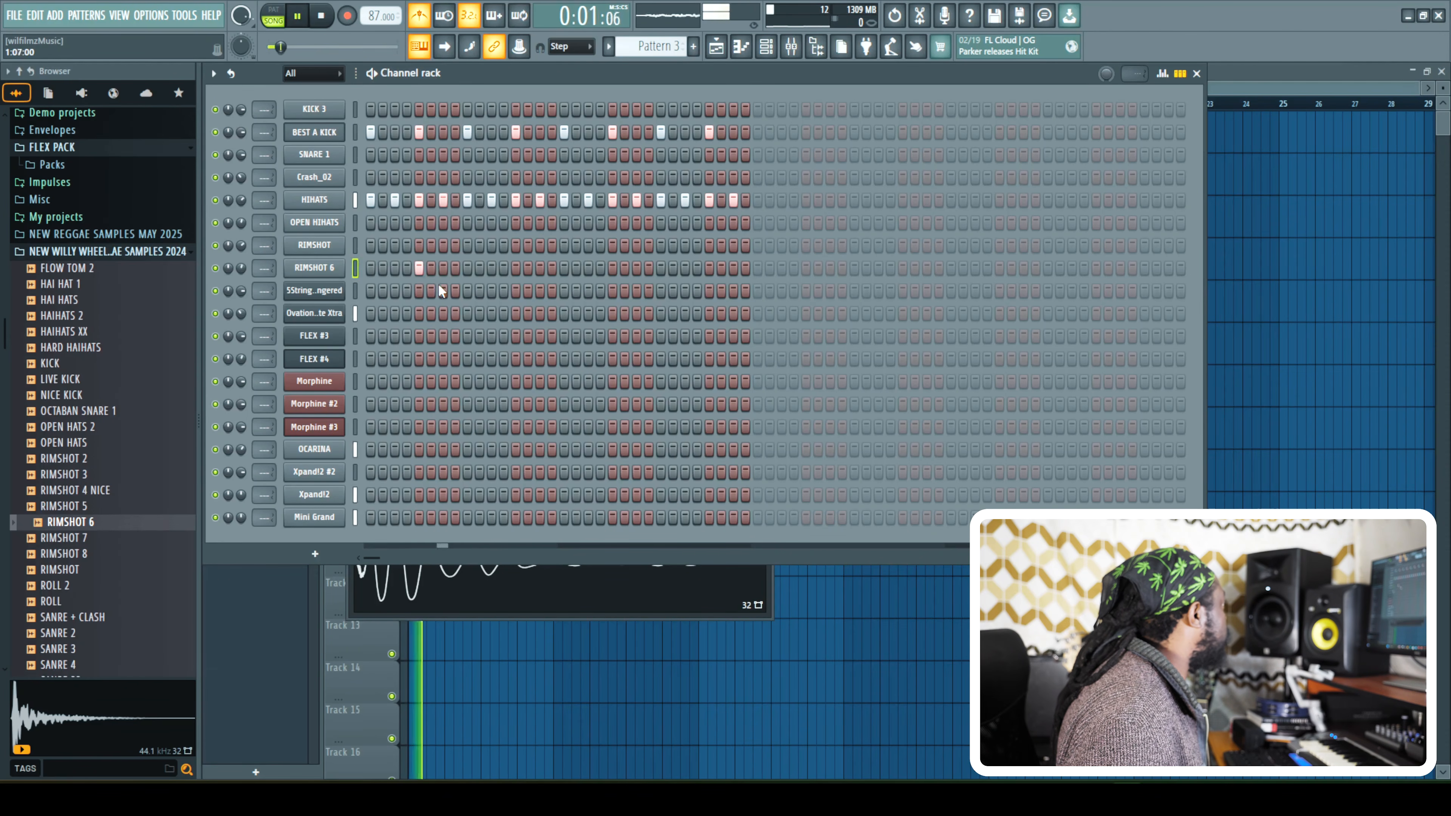
pyautogui.press('space')
pyautogui.click(418, 244)
pyautogui.click(565, 245)
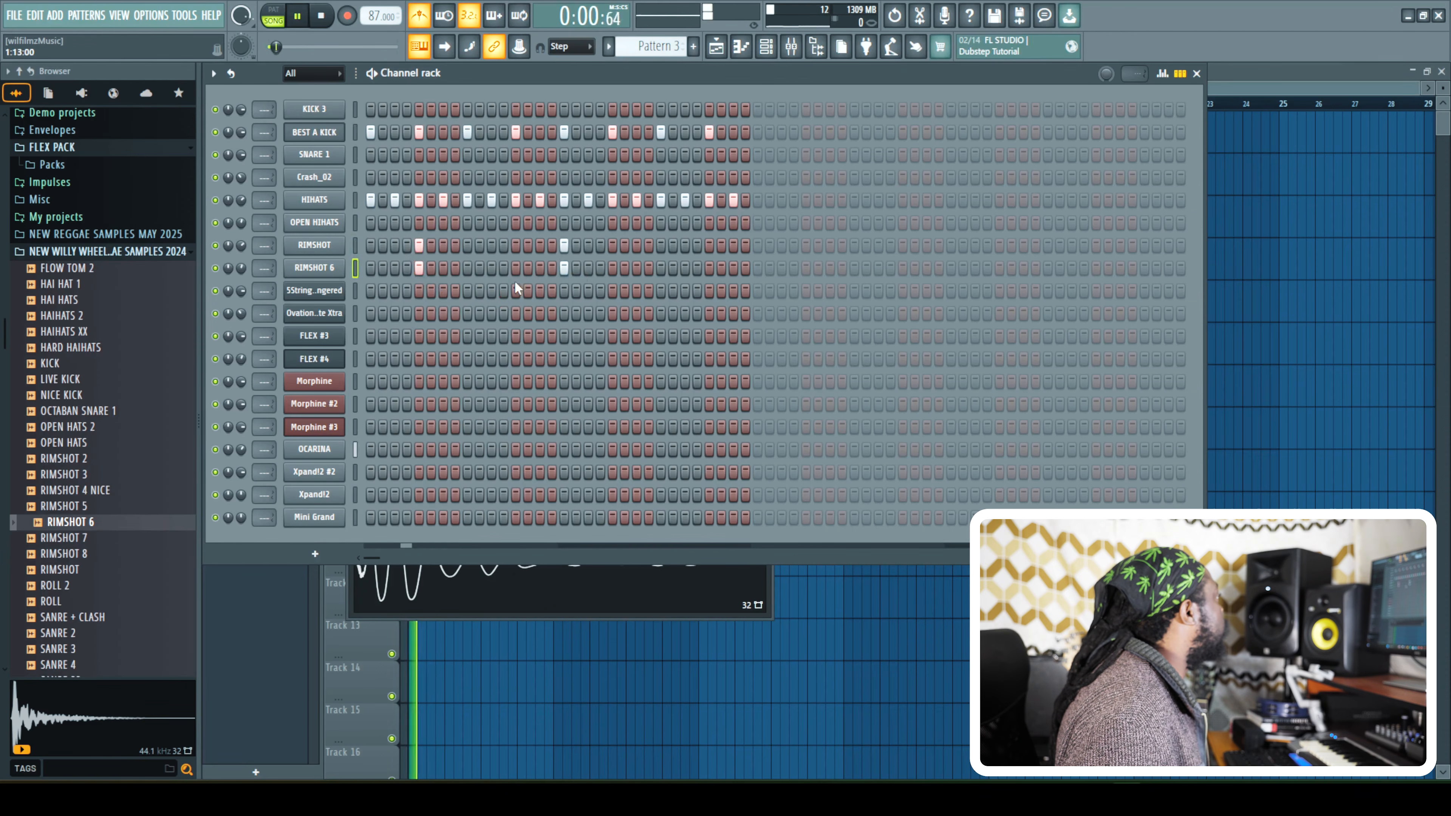
# Remove the step 17 hits from the RIMSHOT and RIMSHOT 6 rows and add hits on steps 21 and 29.
pyautogui.click(565, 268)
pyautogui.click(566, 245)
pyautogui.click(613, 245)
pyautogui.click(612, 267)
pyautogui.click(709, 245)
pyautogui.click(708, 267)
# Place a second Pattern 3 clip at bar 3 on Track 1 of the playlist and play the arrangement.
pyautogui.click(717, 48)
pyautogui.press('space')
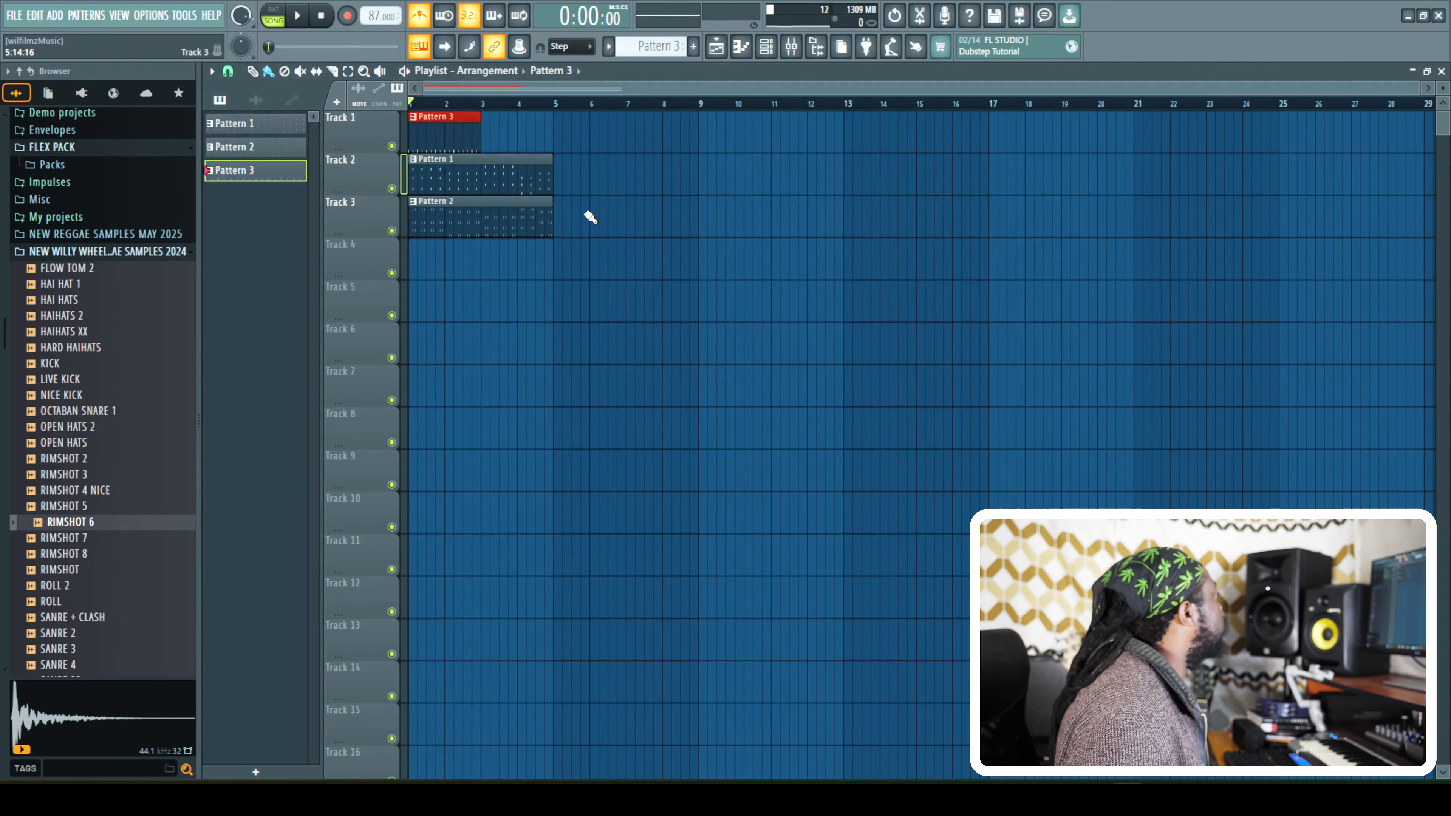
pyautogui.click(489, 137)
pyautogui.press('space')
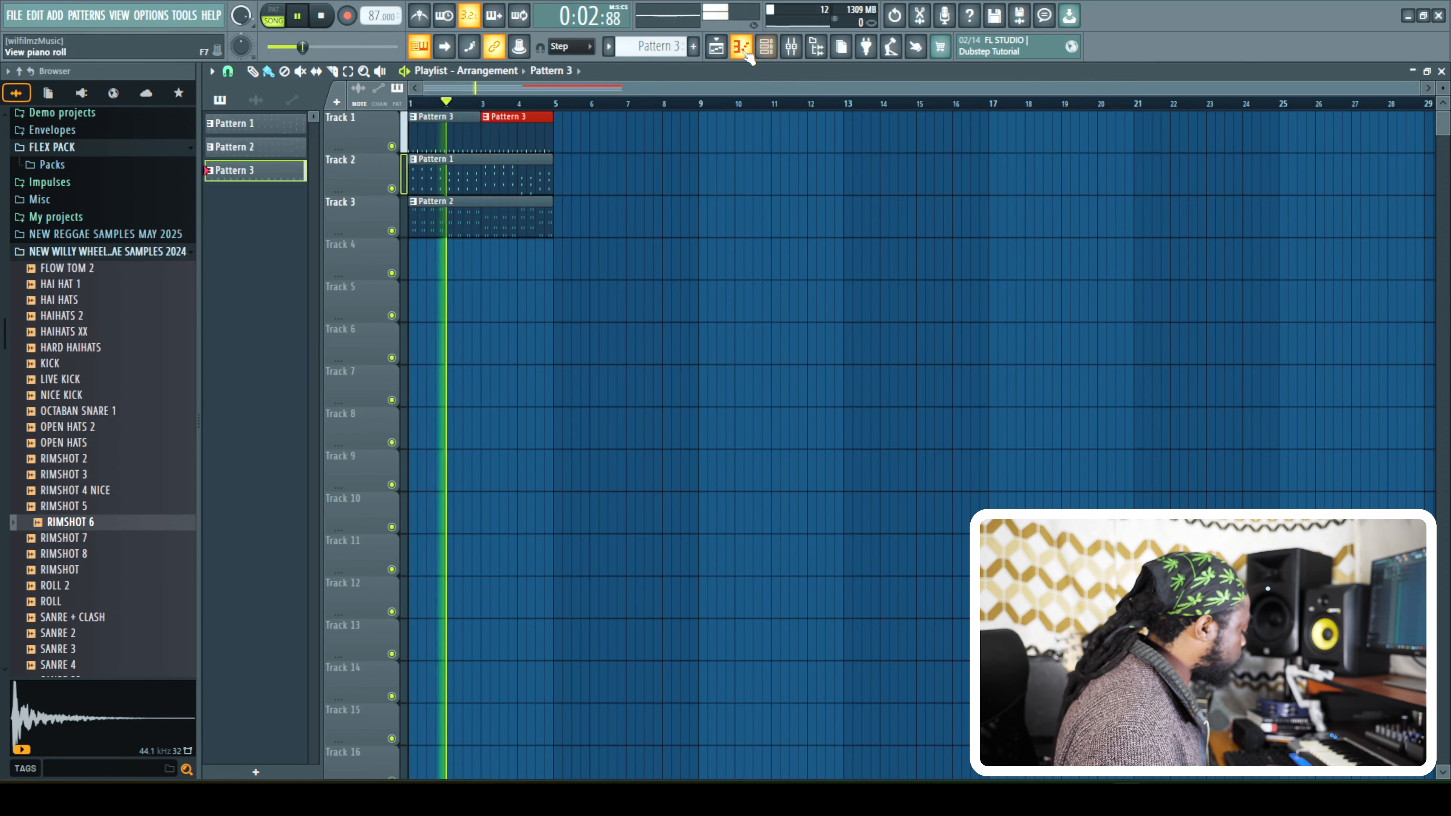
# Save the project under the name TUTORIAL in its own new project folder.
pyautogui.hotkey('ctrl', 's')
pyautogui.write('TU')
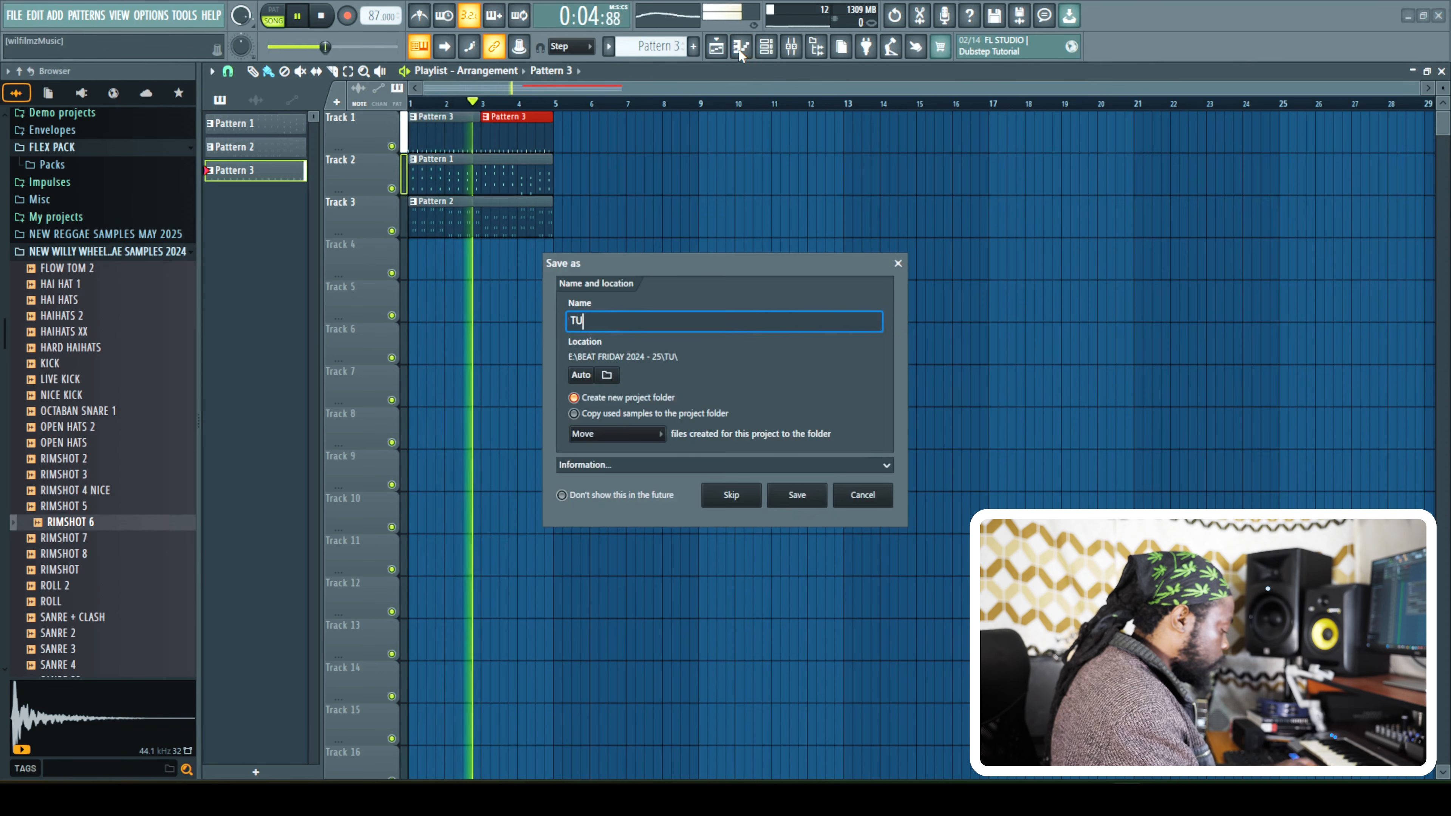
pyautogui.write('TORIAL')
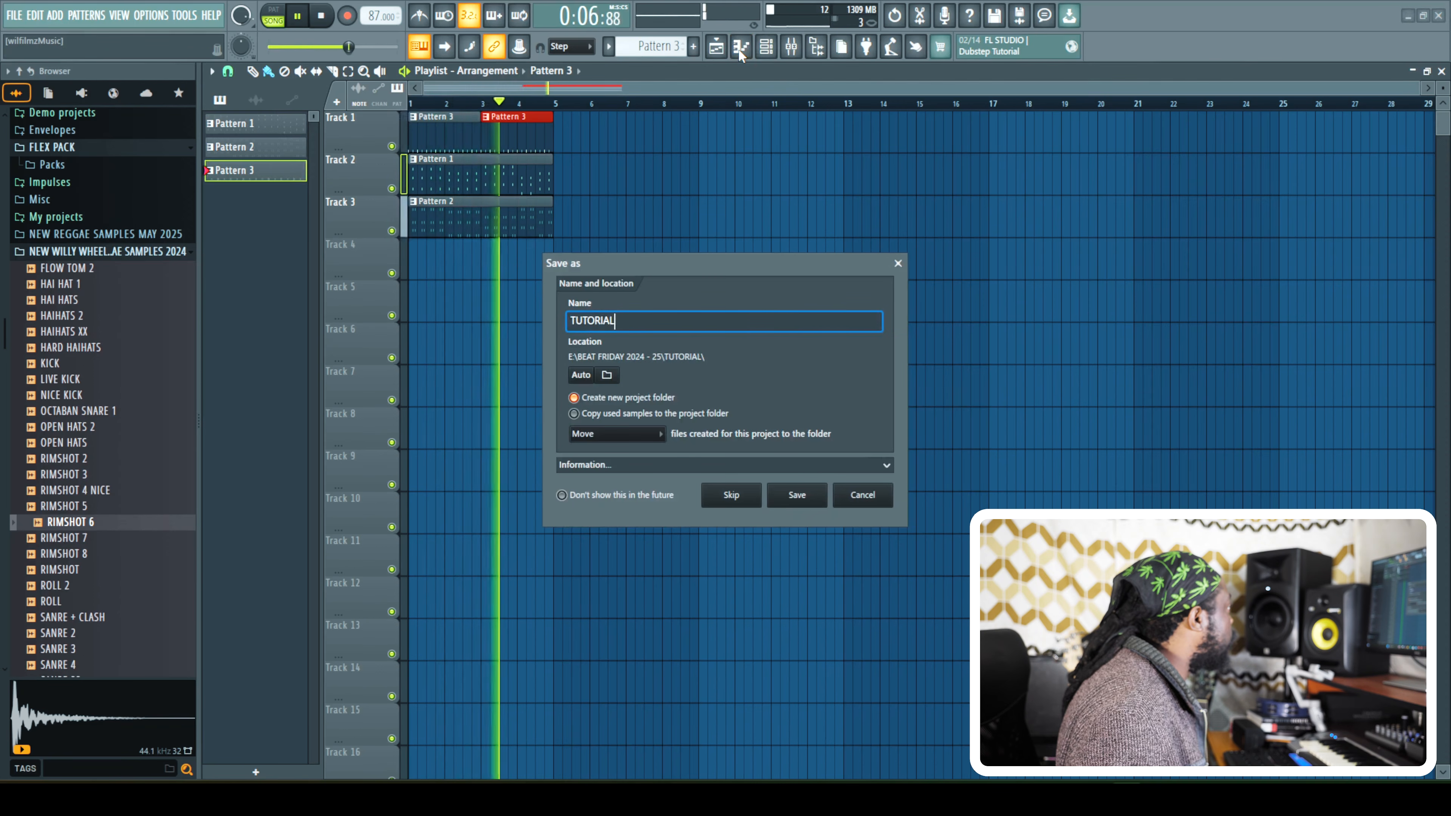
pyautogui.press('Return')
# Audition keyboard and string programs in Morphine's preset library and load STR Elec Guitar 50's NUC.
pyautogui.click(744, 56)
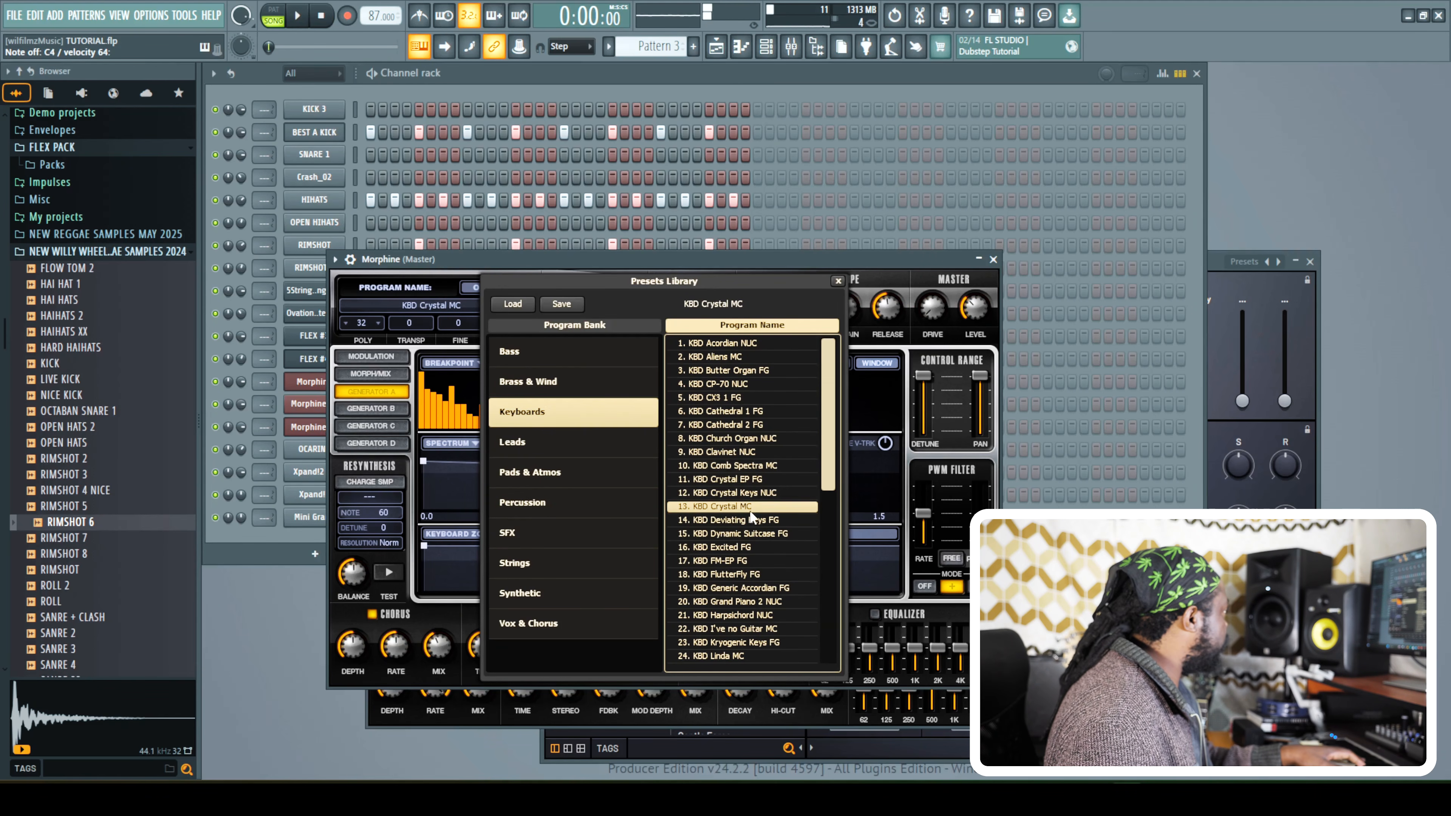
pyautogui.click(729, 548)
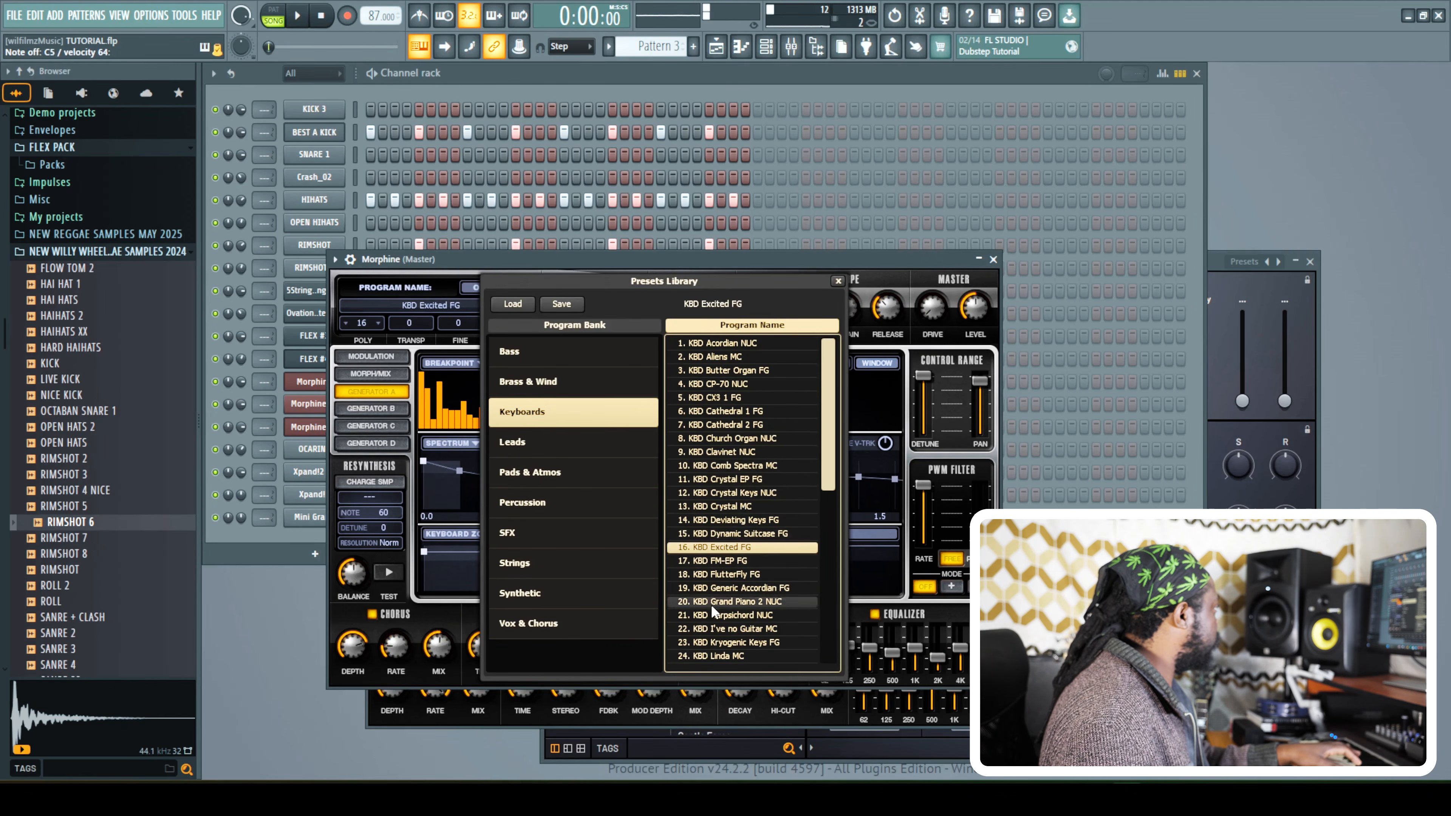
pyautogui.click(536, 558)
pyautogui.click(768, 574)
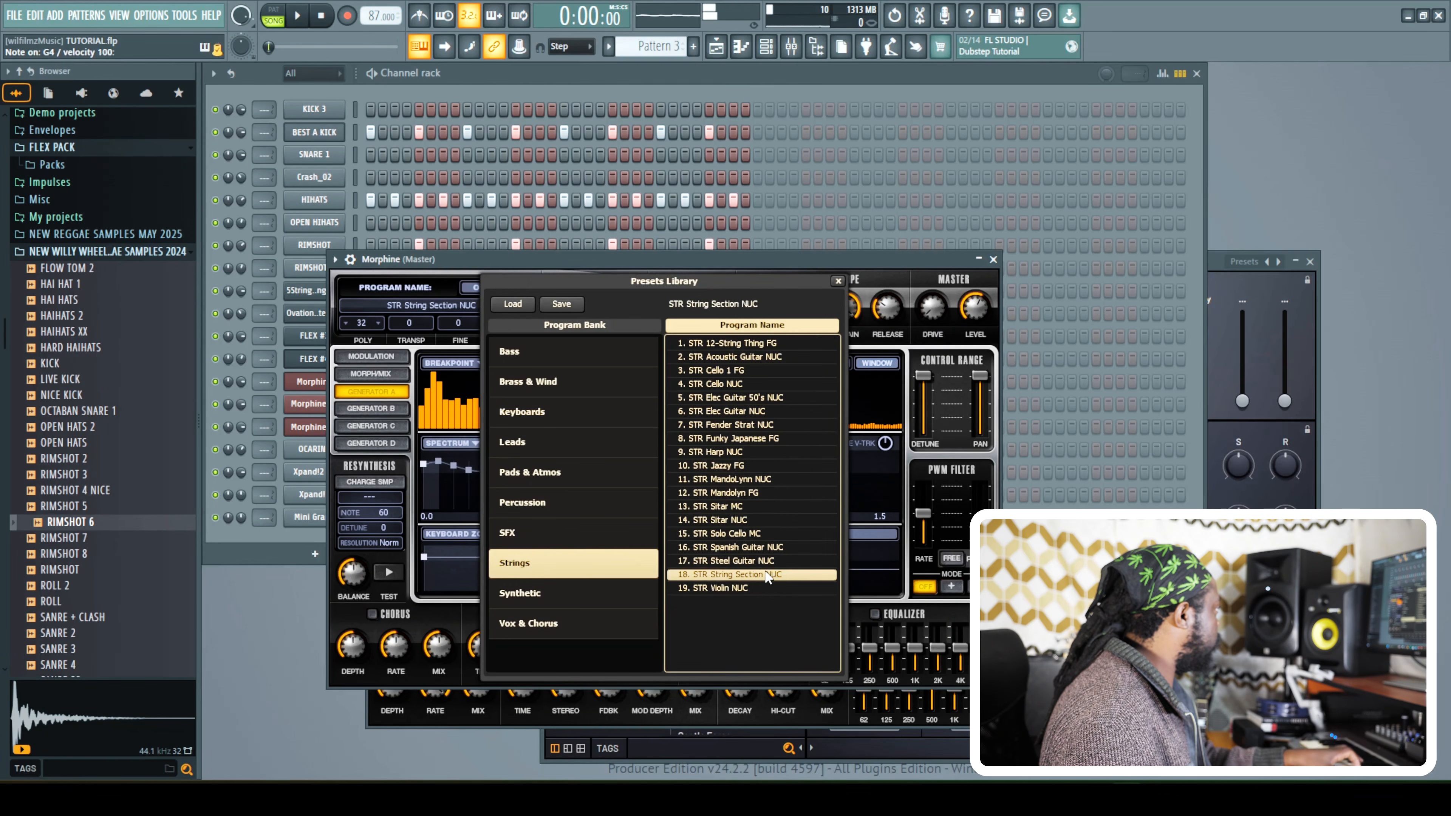
pyautogui.click(706, 521)
pyautogui.click(748, 506)
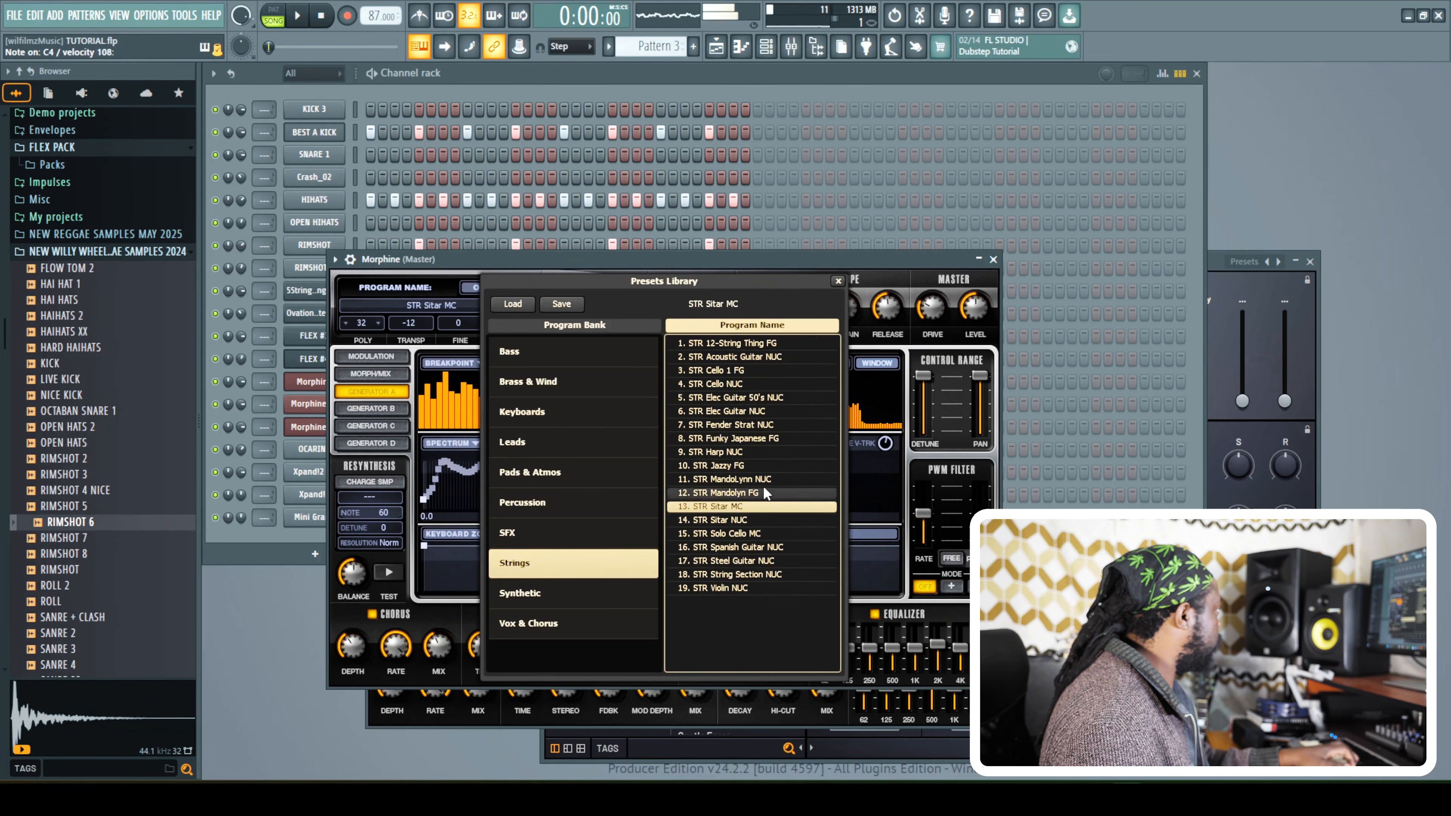
pyautogui.click(740, 464)
pyautogui.click(718, 395)
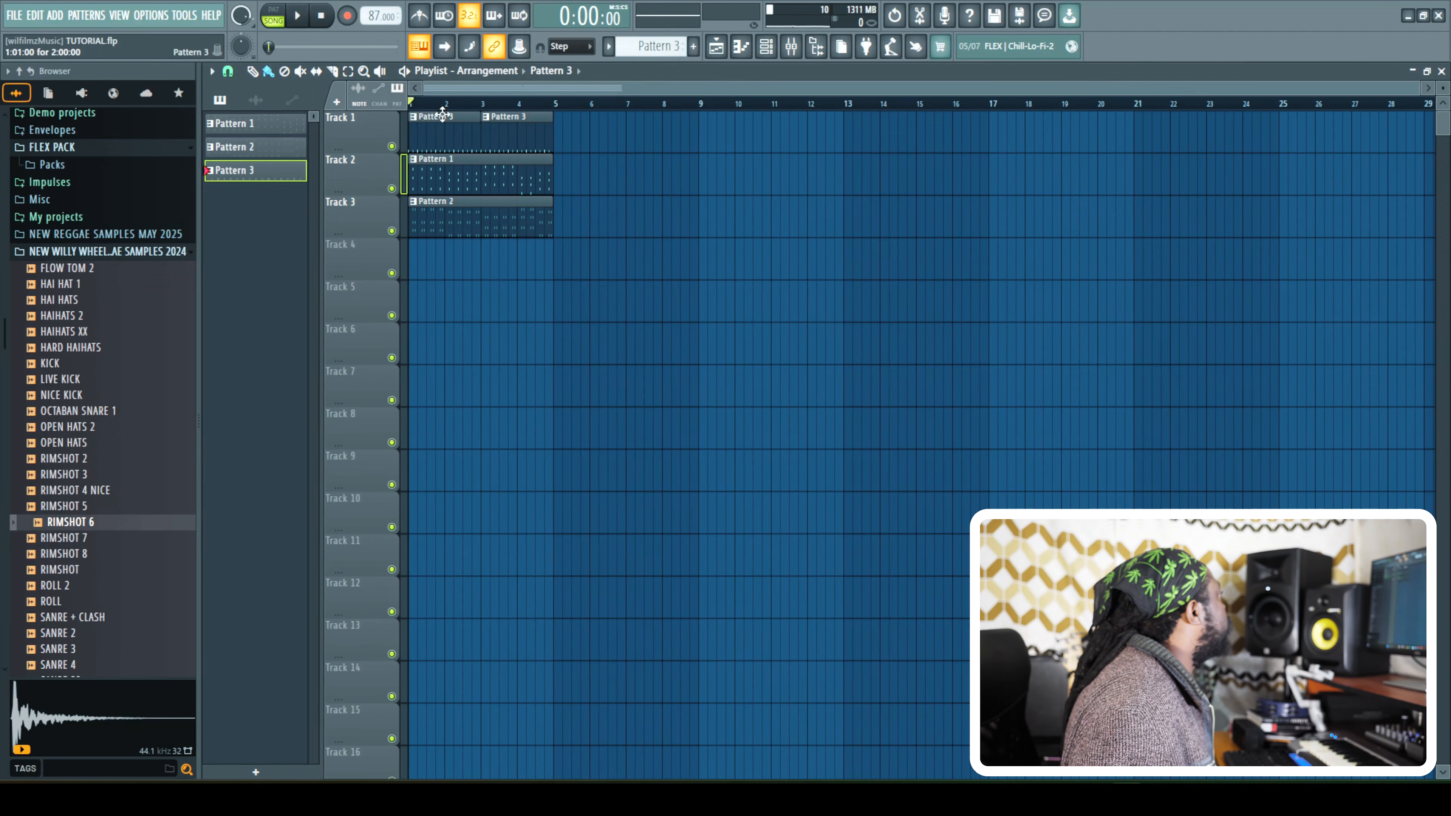
# Create Pattern 4 at bar 1 on Track 4, record a four-bar Morphine melody into it and play it back.
pyautogui.press('F4')
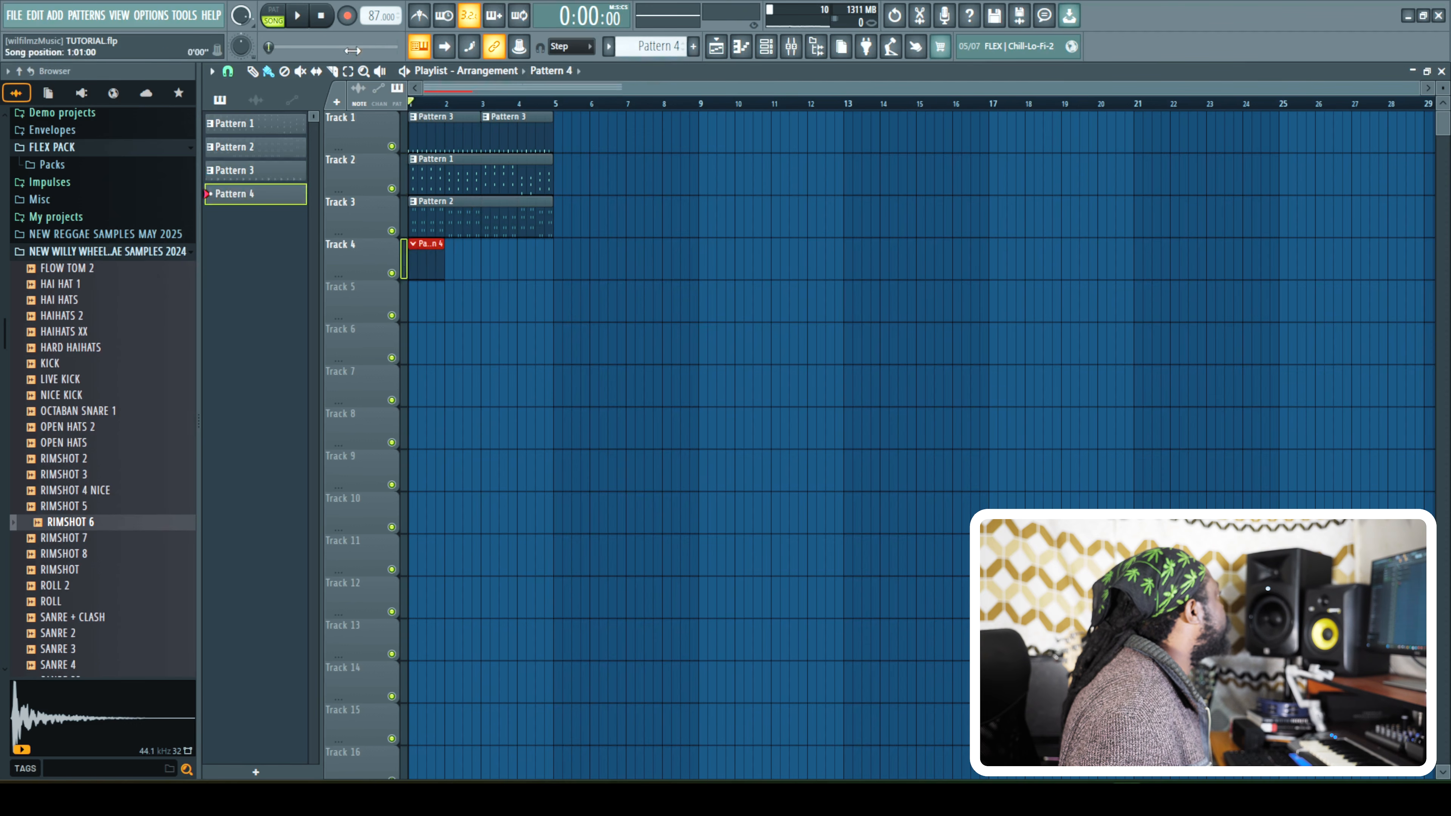
pyautogui.press('r')
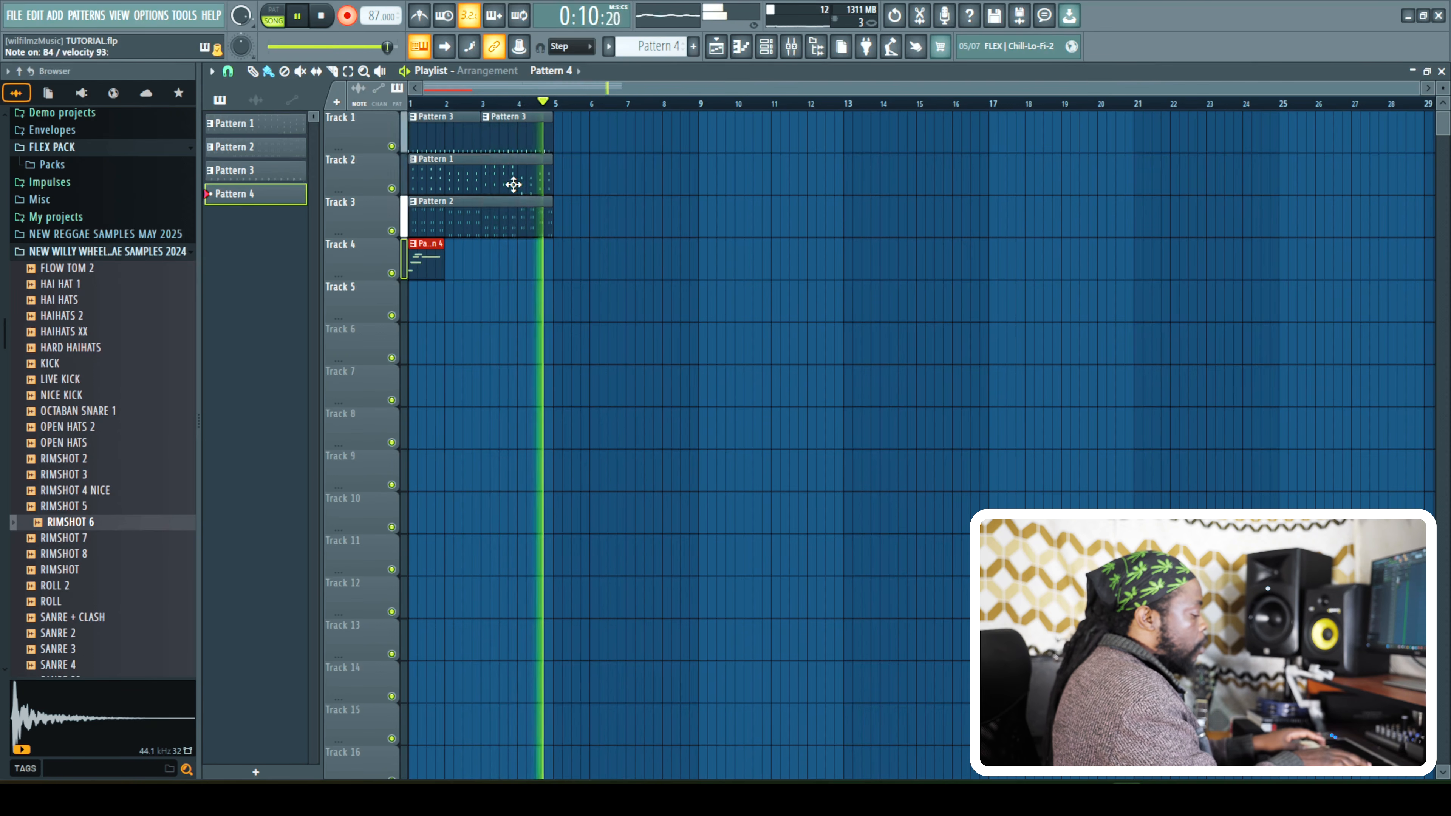
pyautogui.press('space')
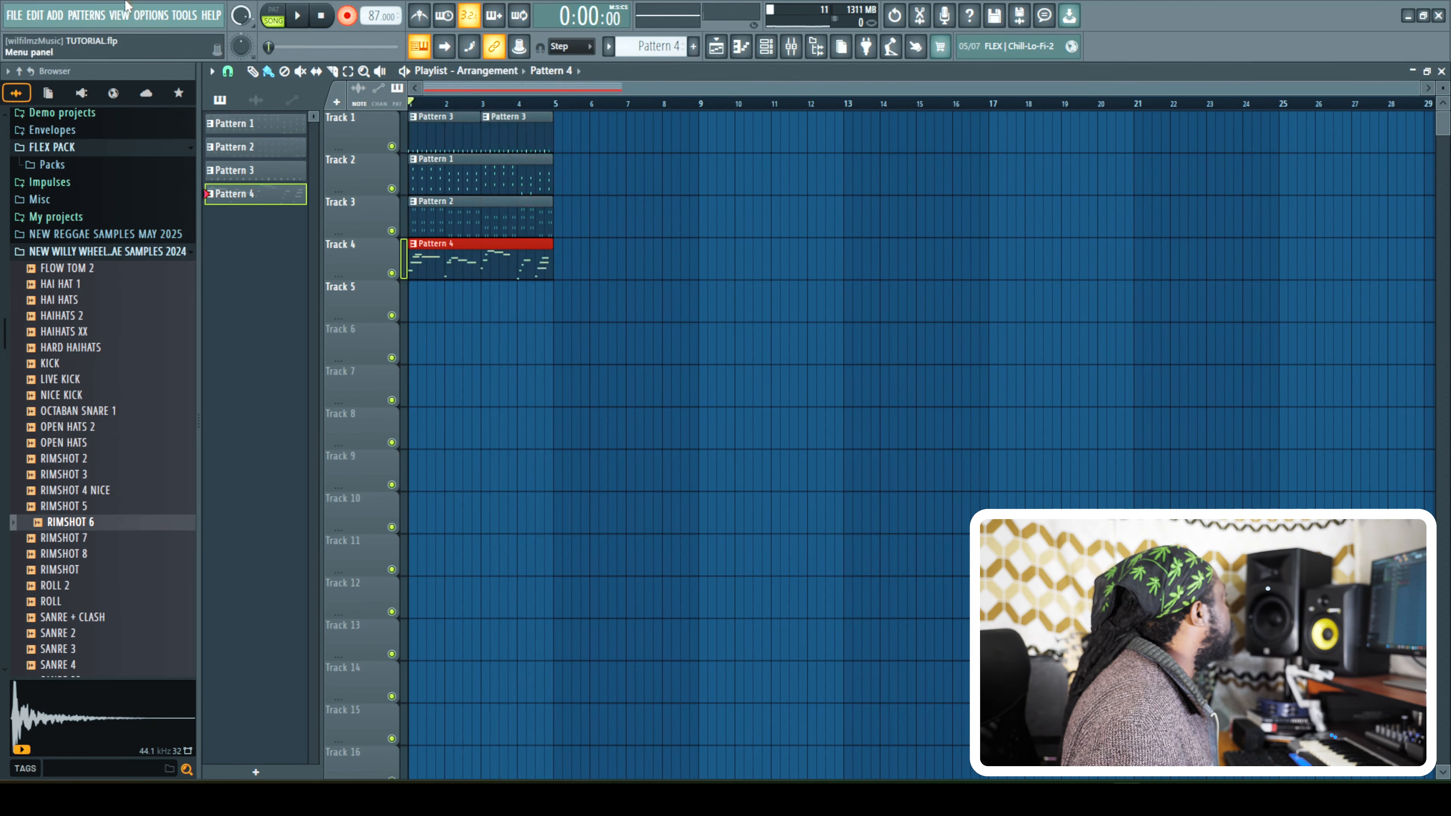
pyautogui.press('space')
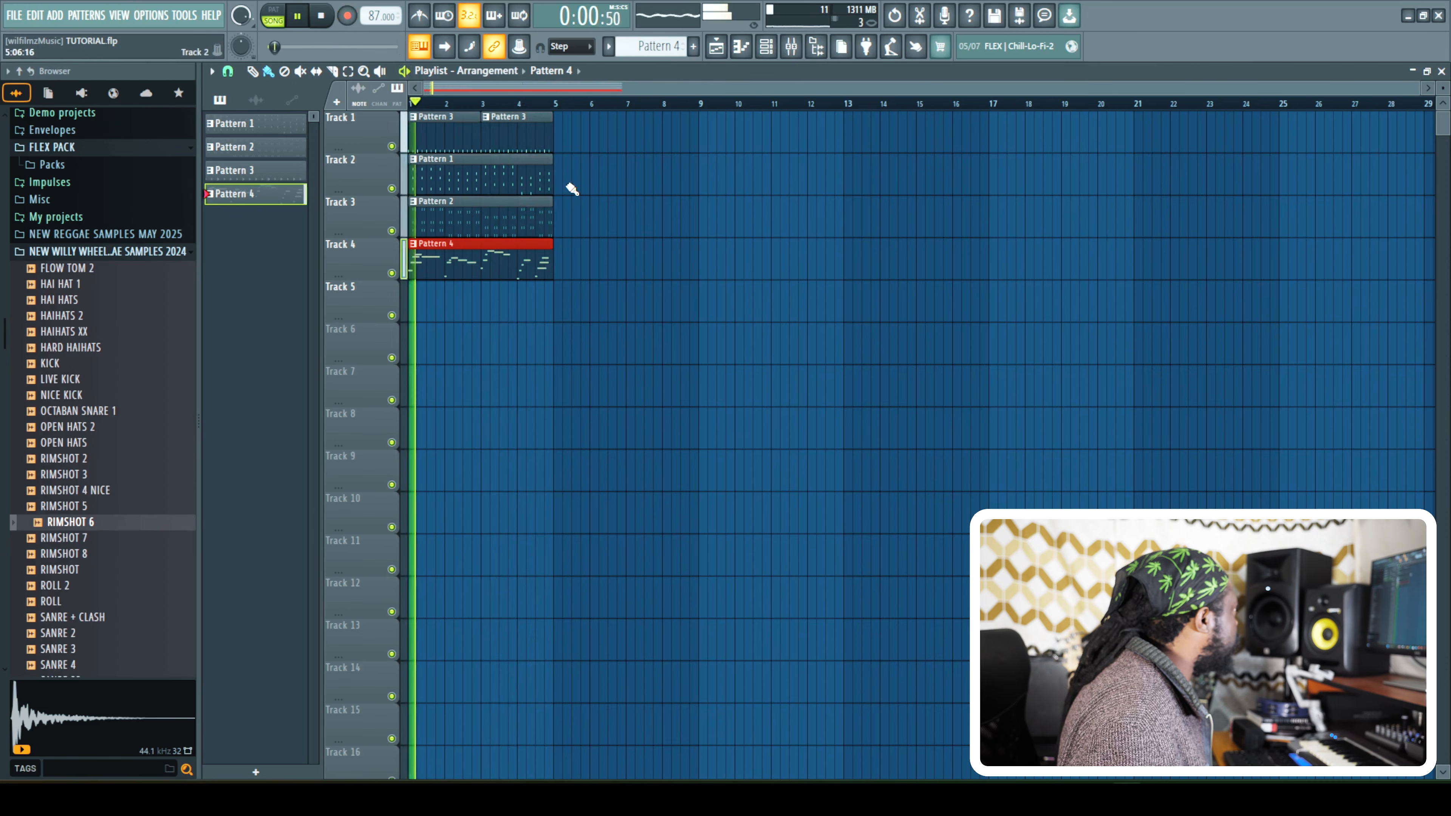
# Select the Morphine #2 channel in the channel rack and audition its sound over the arrangement.
pyautogui.click(765, 45)
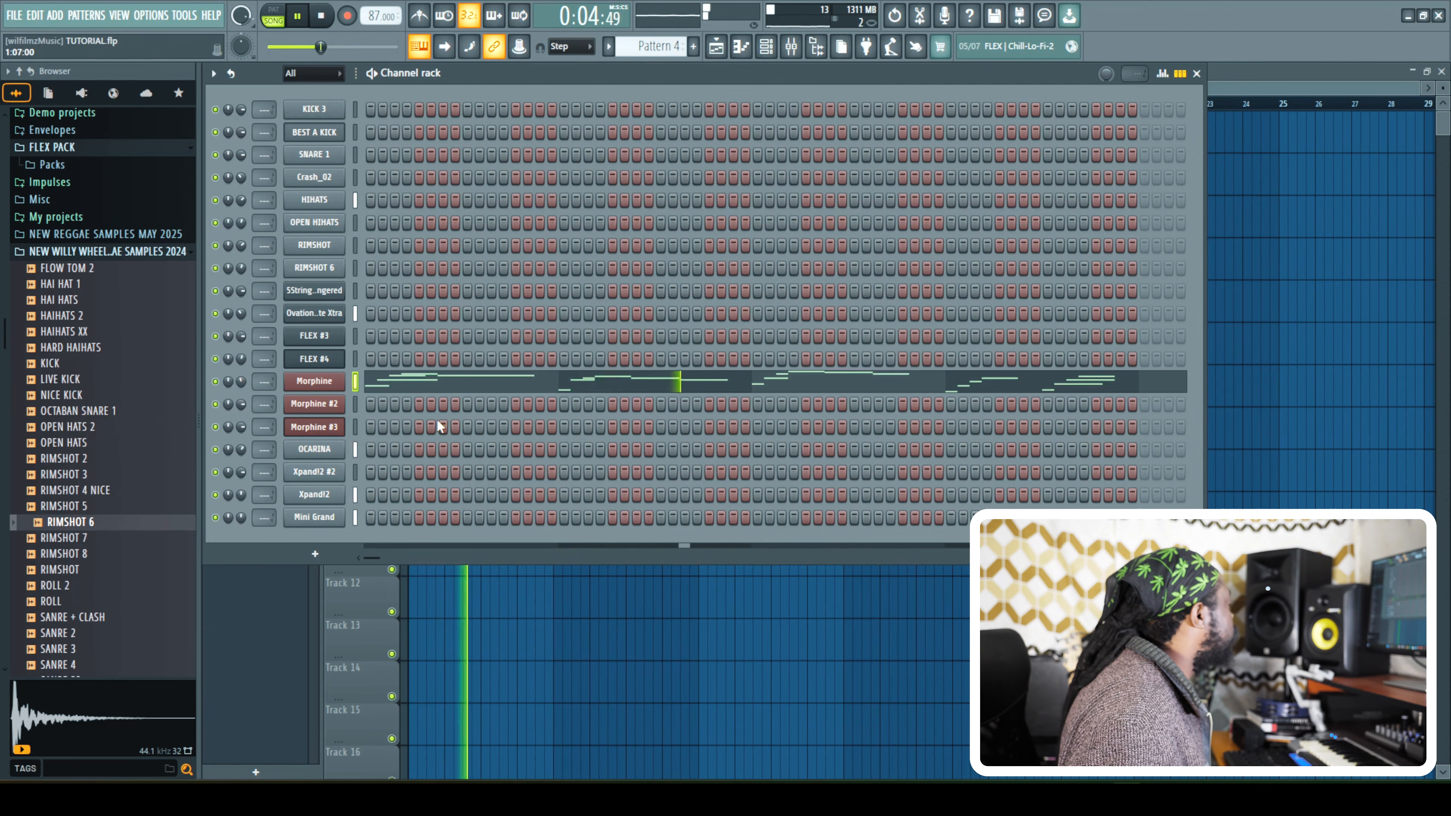
pyautogui.click(355, 404)
pyautogui.click(314, 404)
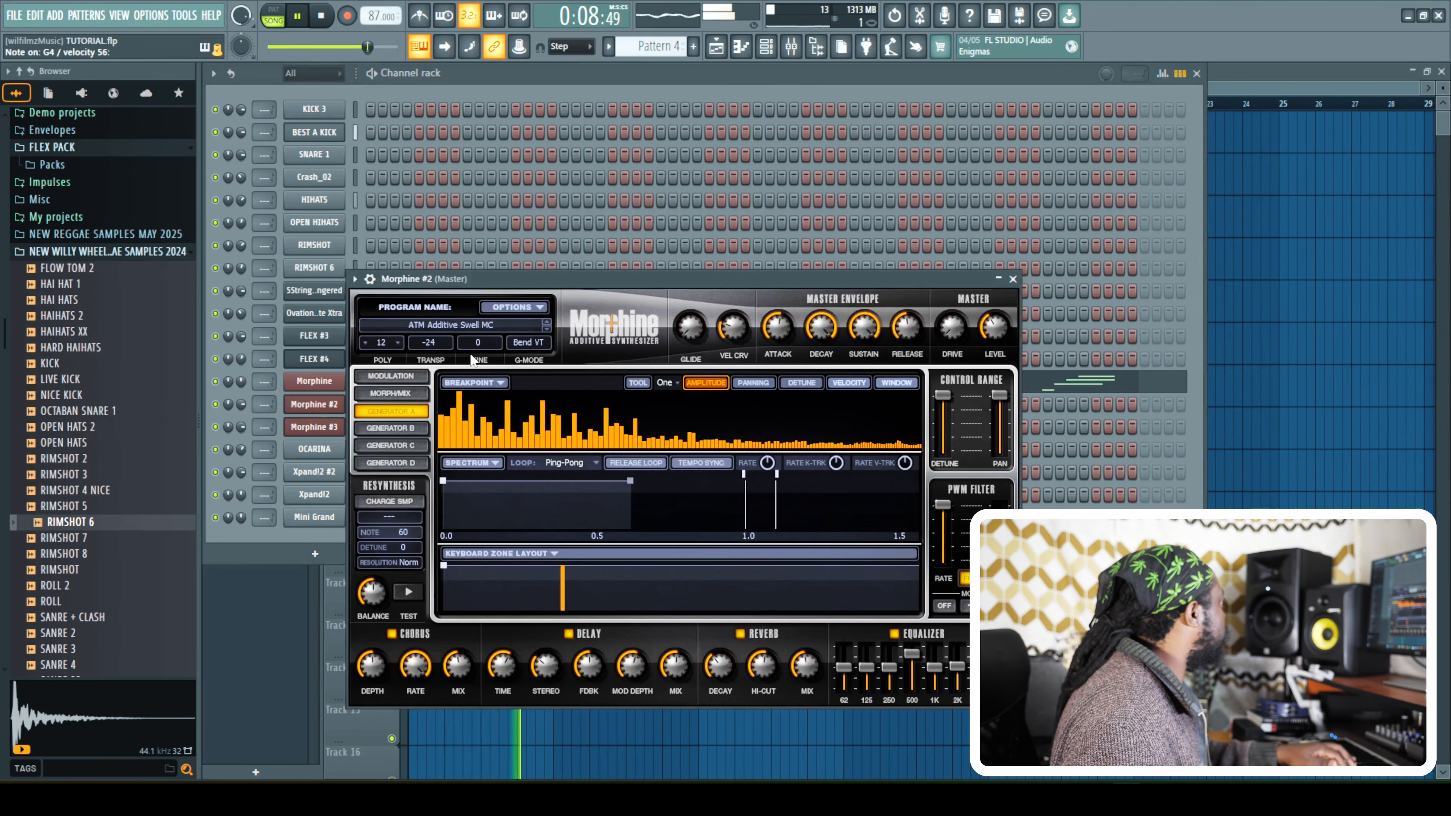
pyautogui.click(518, 333)
pyautogui.click(709, 451)
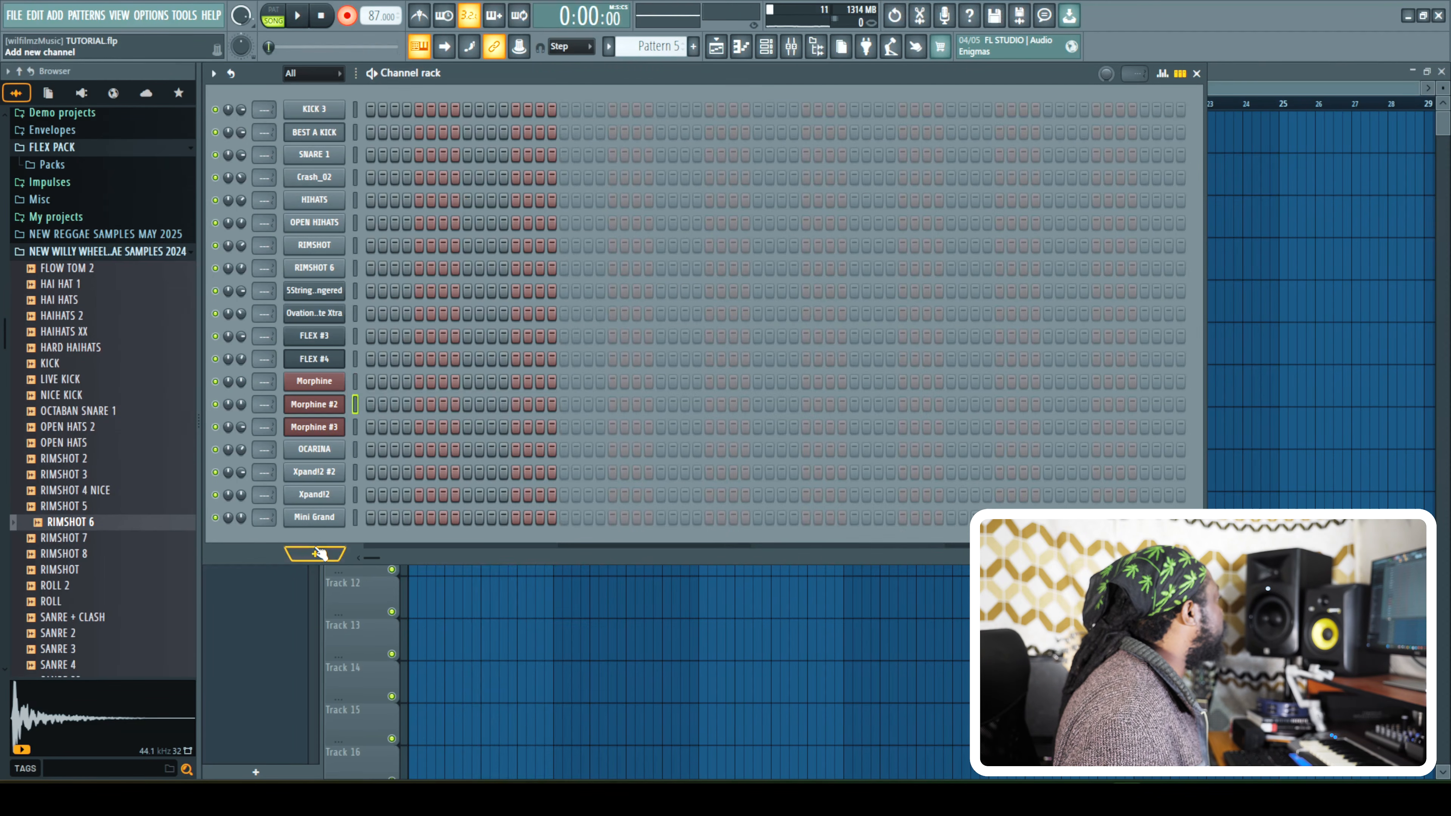
# Add a Hybrid channel with the keyboard preset 09 Phaser Stage Piano and record four bars of chords into Pattern 5.
pyautogui.click(318, 553)
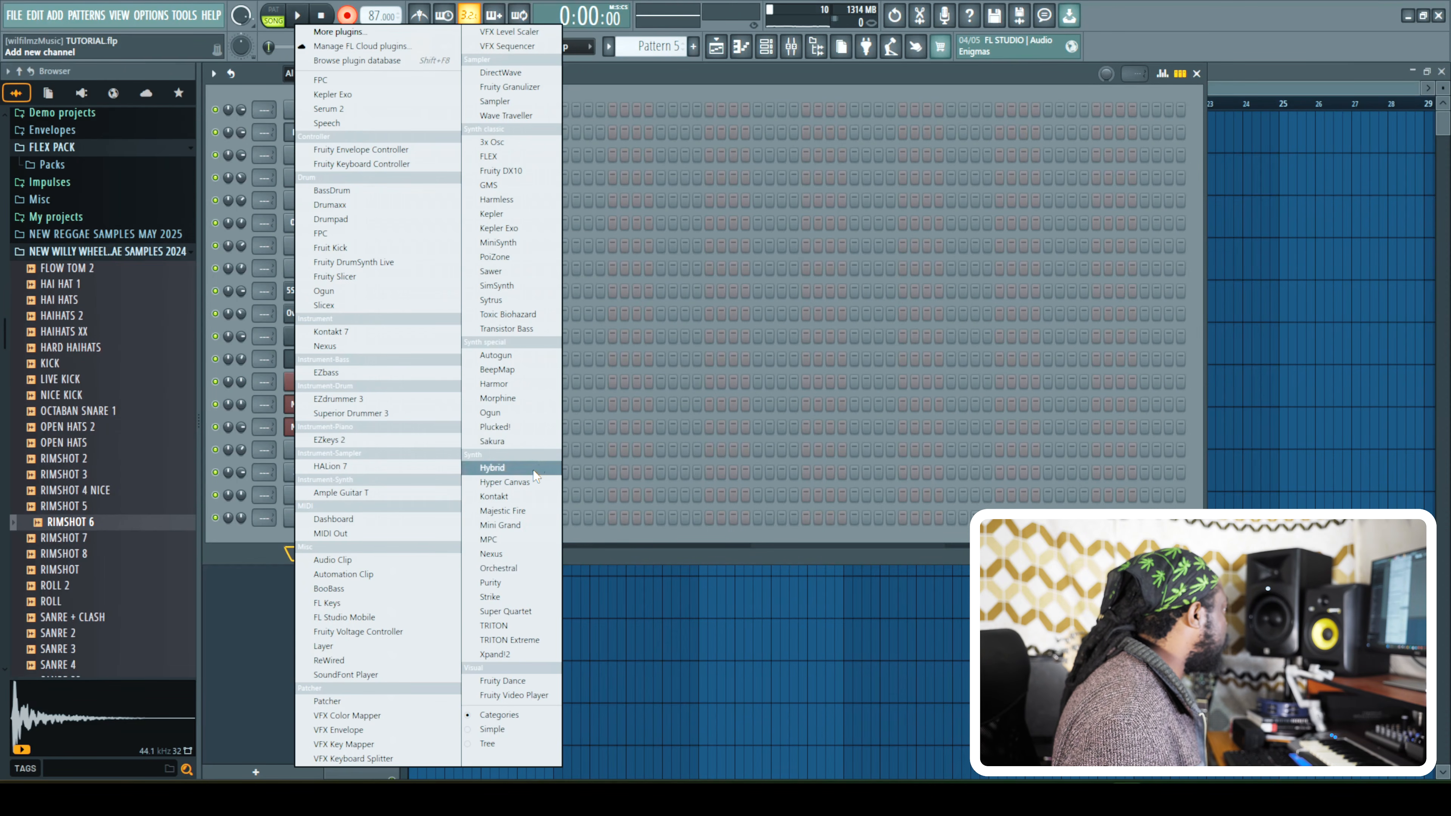
pyautogui.click(492, 467)
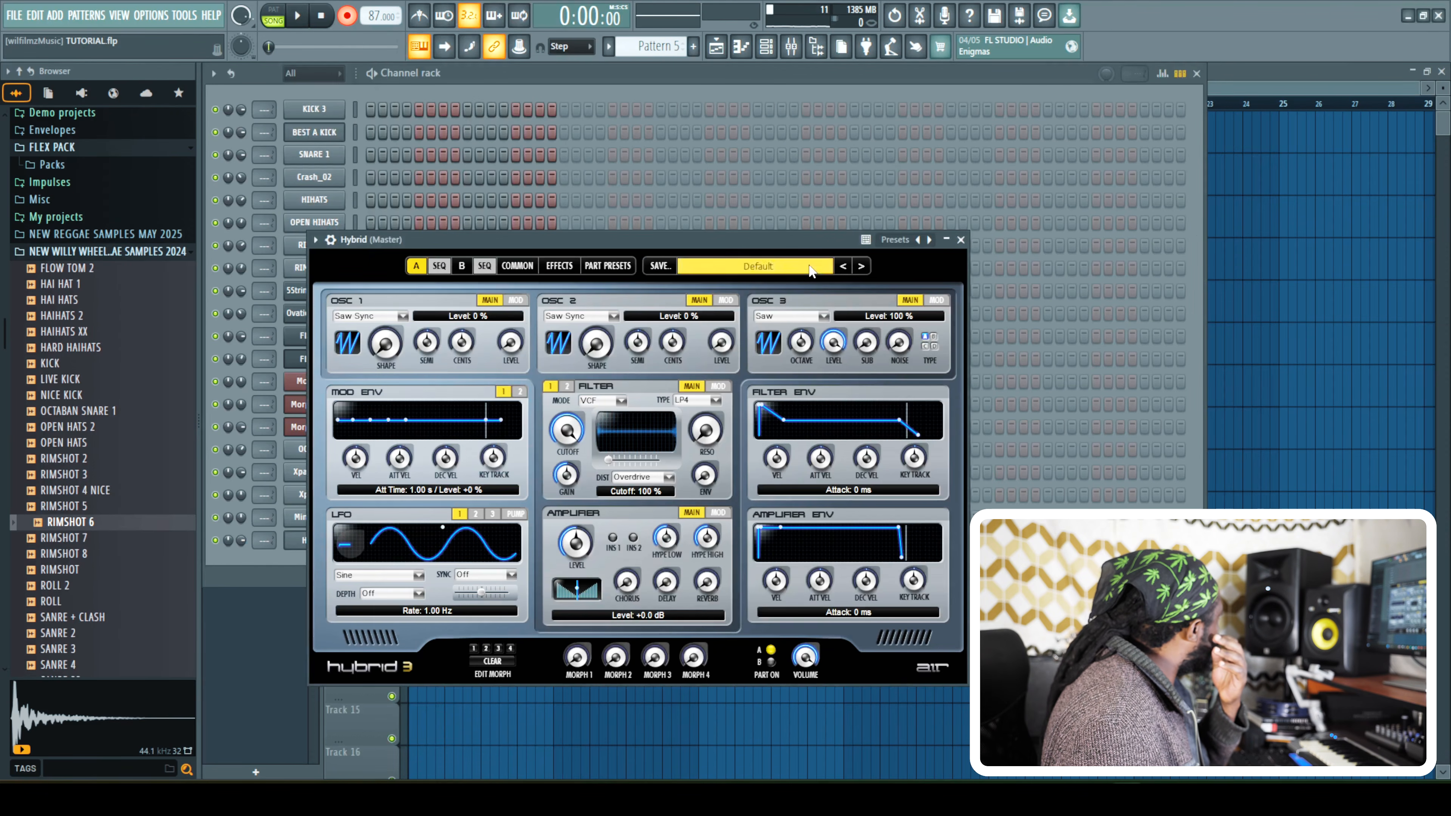
pyautogui.click(811, 266)
pyautogui.moveTo(741, 430)
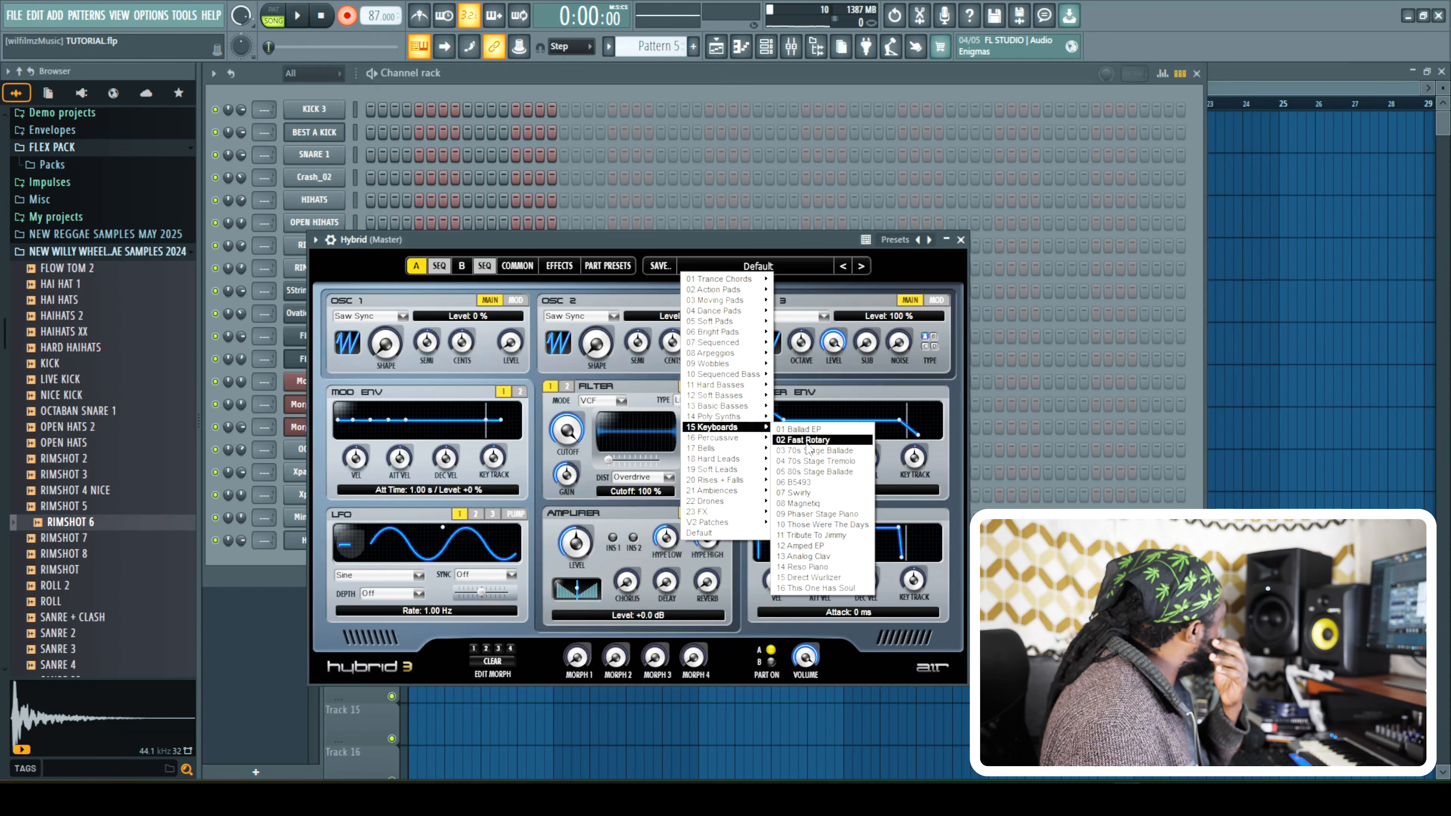
pyautogui.click(848, 514)
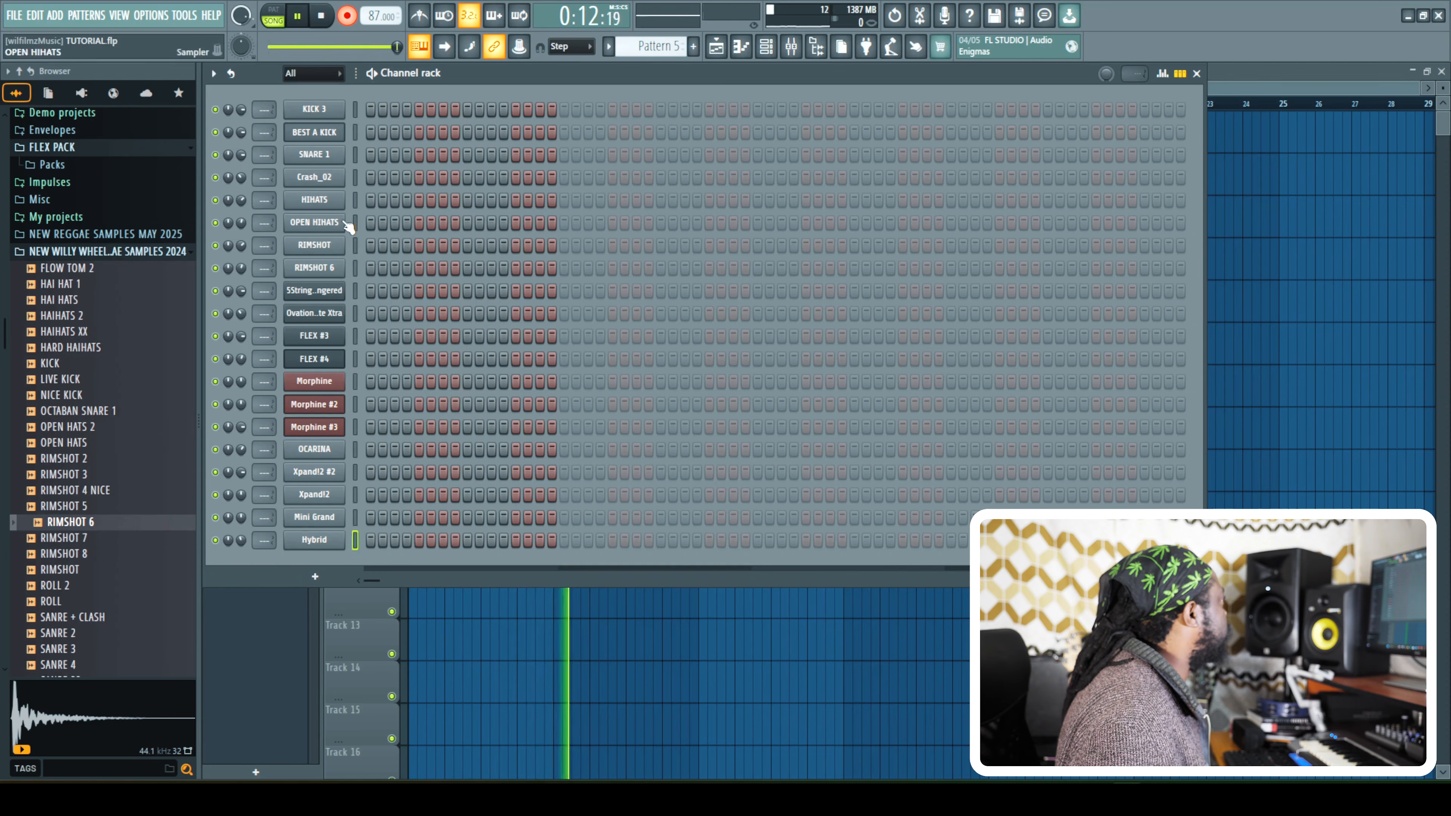
pyautogui.press('space')
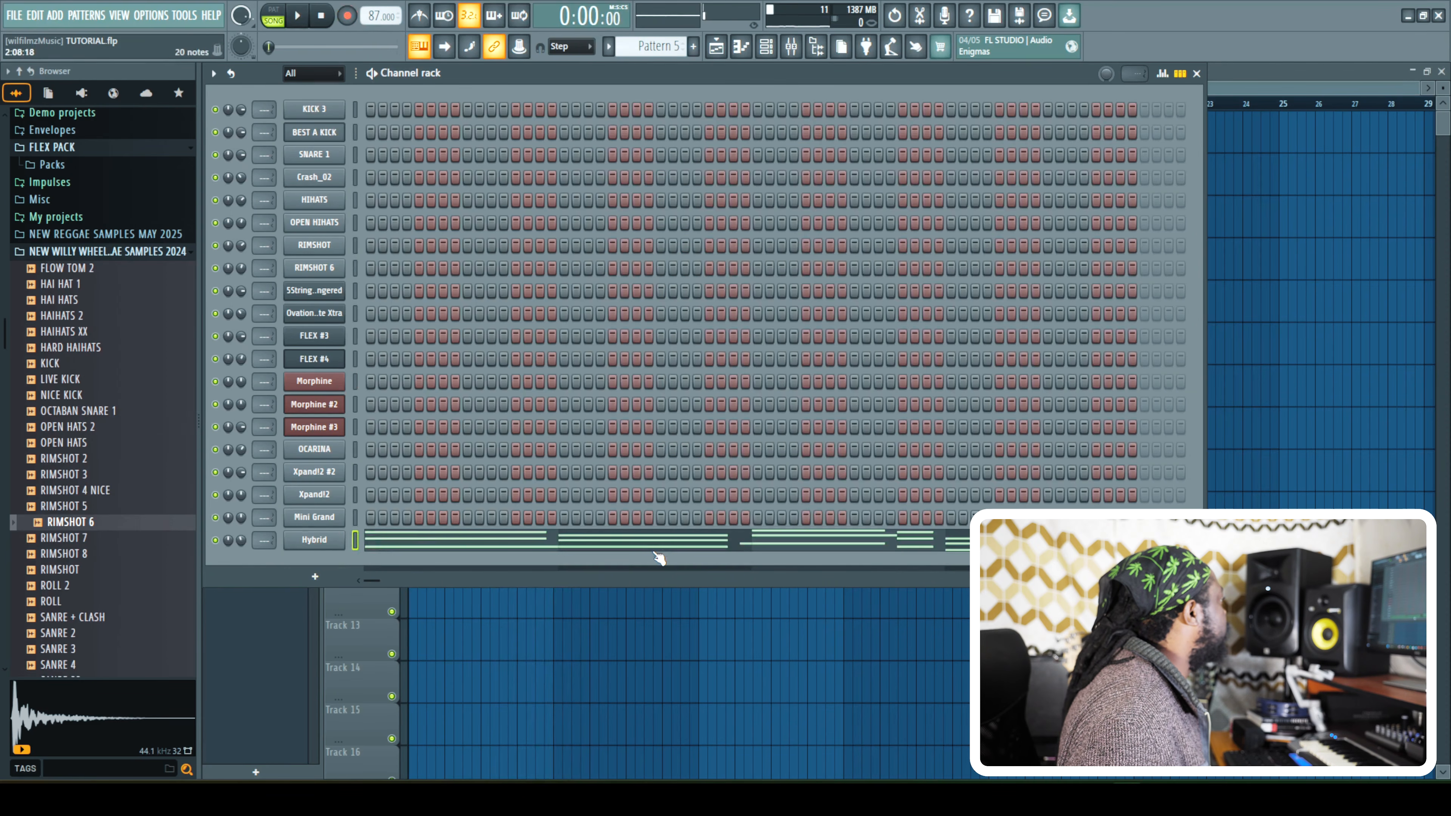
# Create Pattern 6, clone the Hybrid channel and load the soft pad preset 38 Piano Support in the clone.
pyautogui.press('KP_Add')
pyautogui.rightClick(337, 542)
pyautogui.click(391, 694)
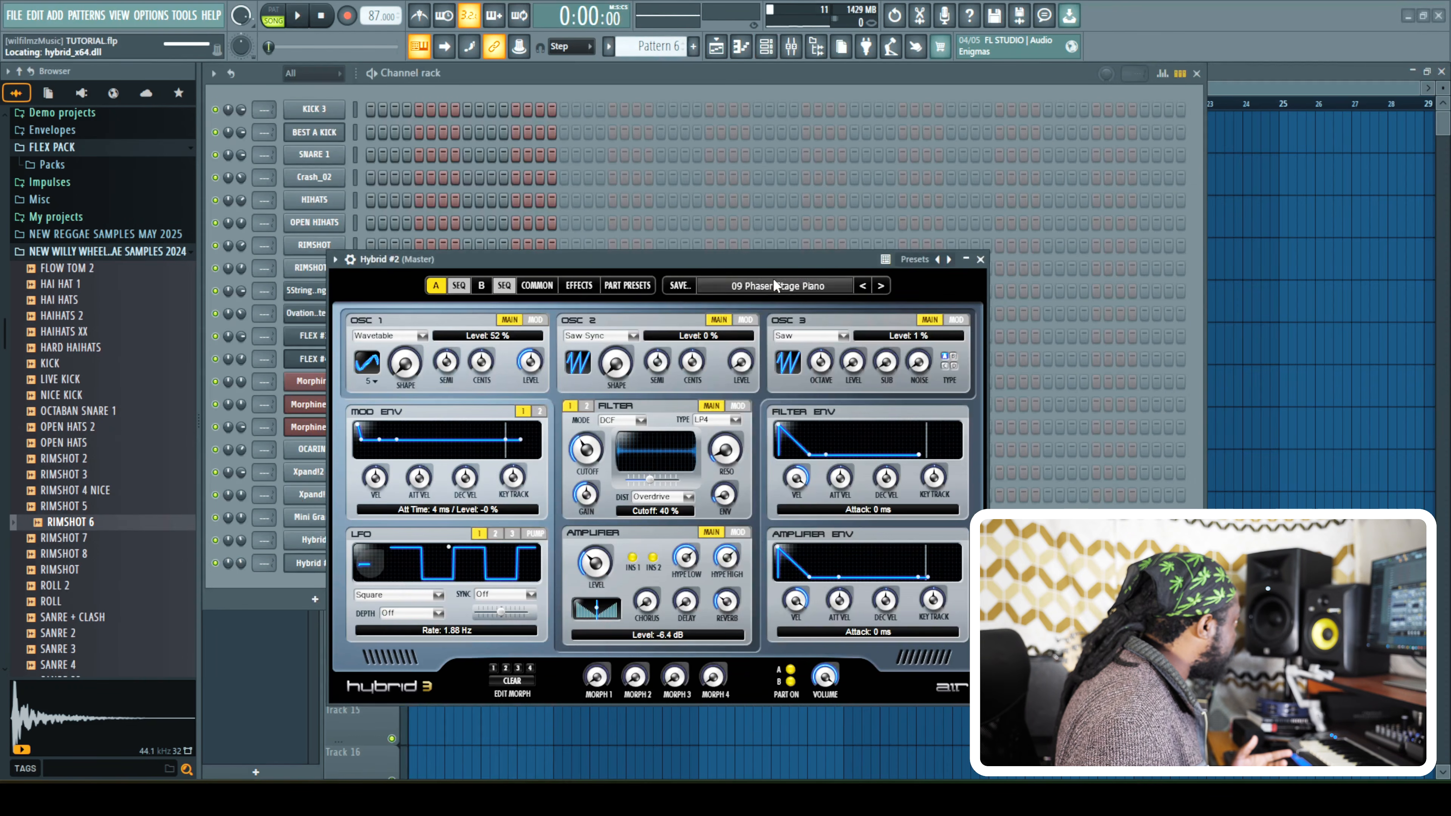
pyautogui.click(776, 284)
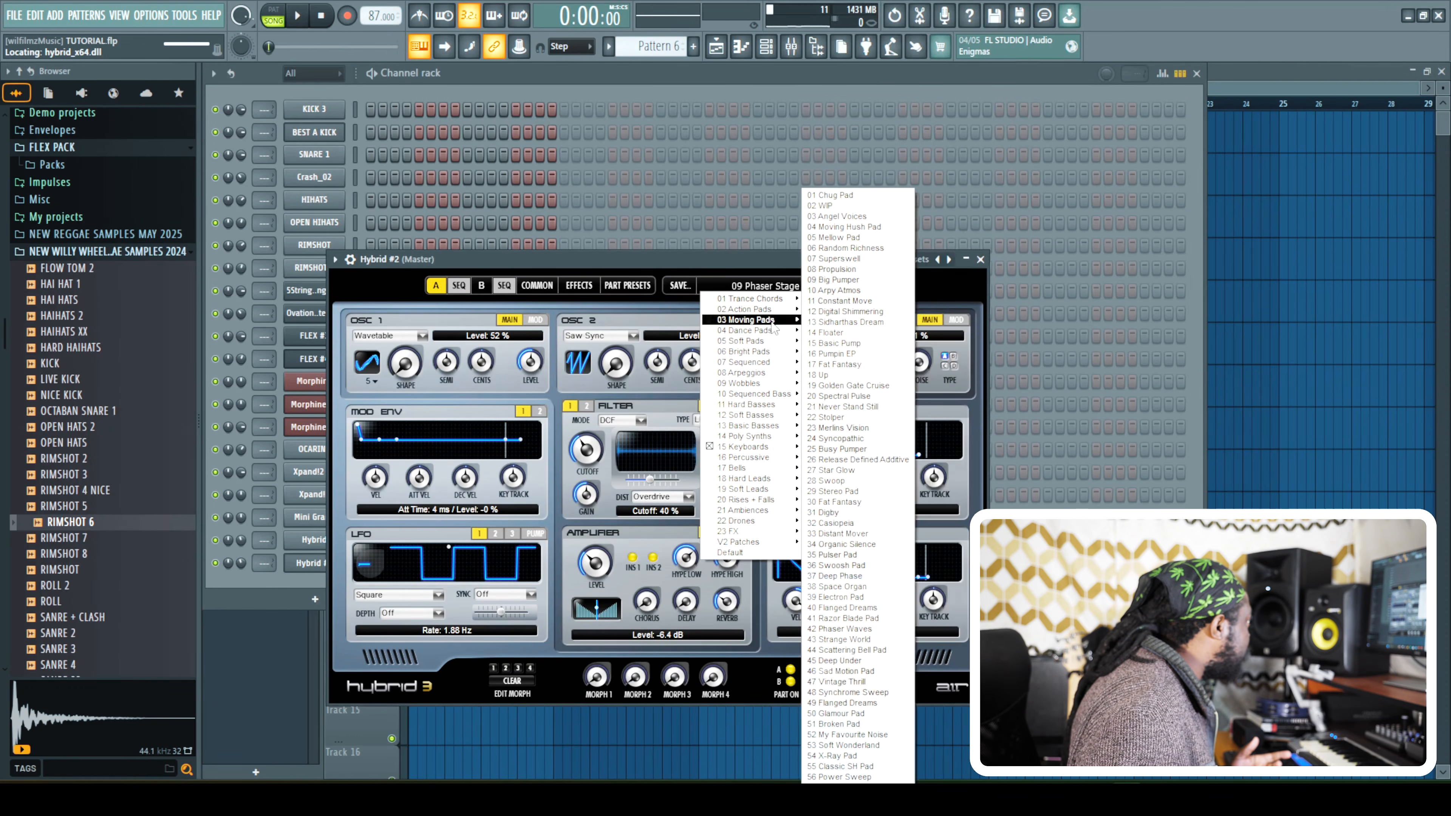
pyautogui.moveTo(772, 323)
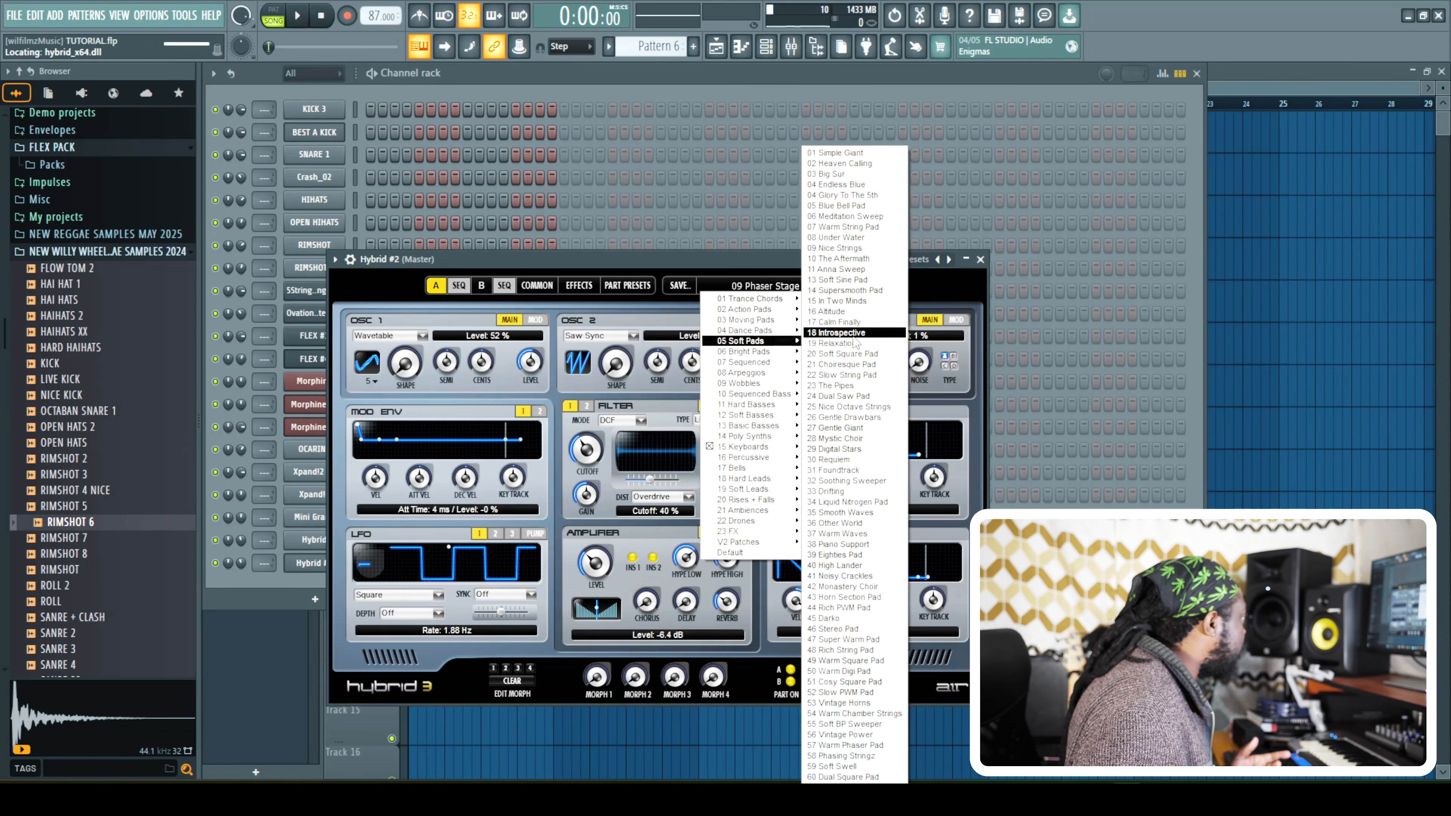
pyautogui.click(847, 546)
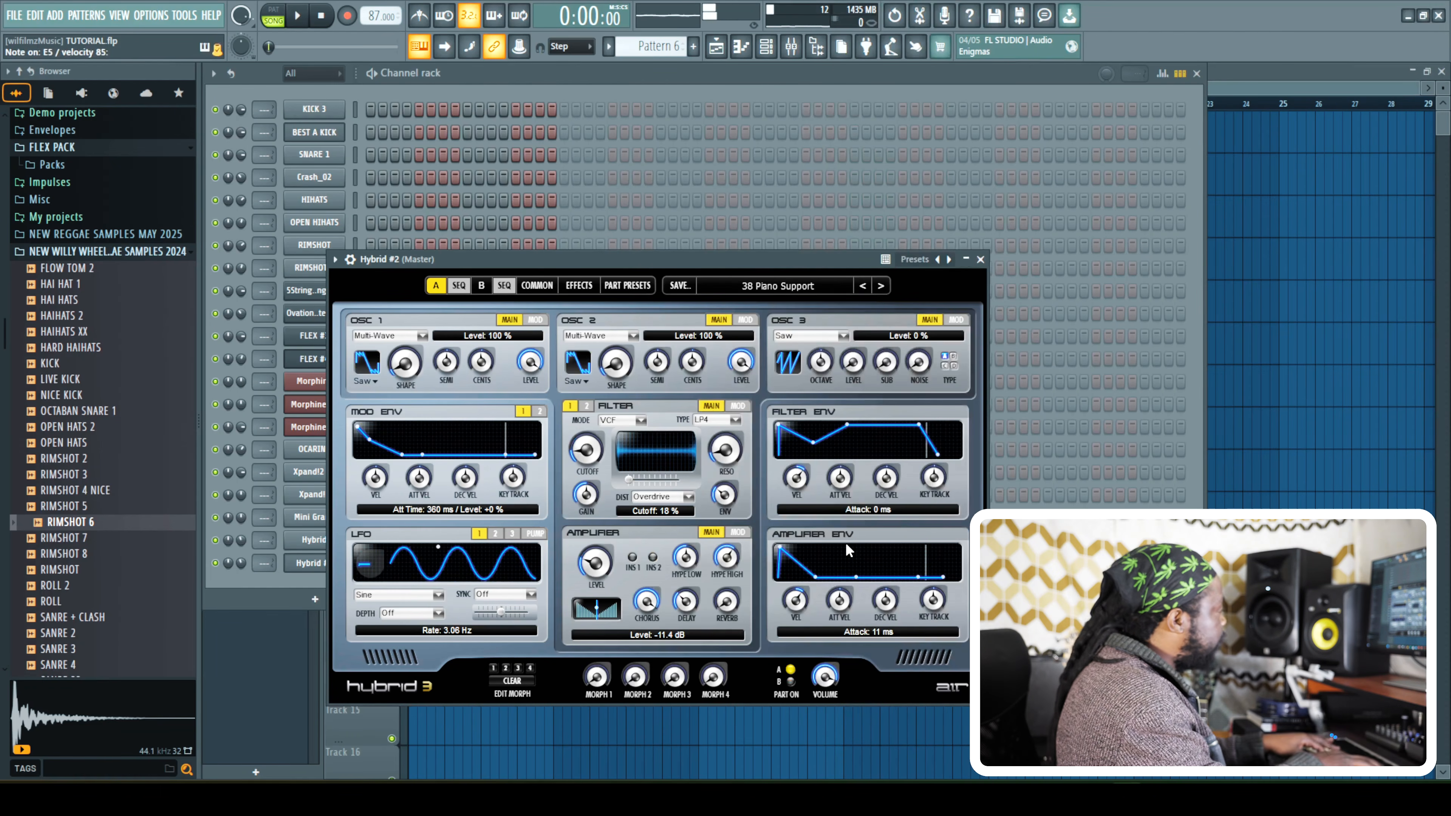
# Copy Pattern 5's Hybrid notes to the Hybrid #2 channel and adjust the Hybrid channel's volume during playback.
pyautogui.click(721, 50)
pyautogui.doubleClick(469, 307)
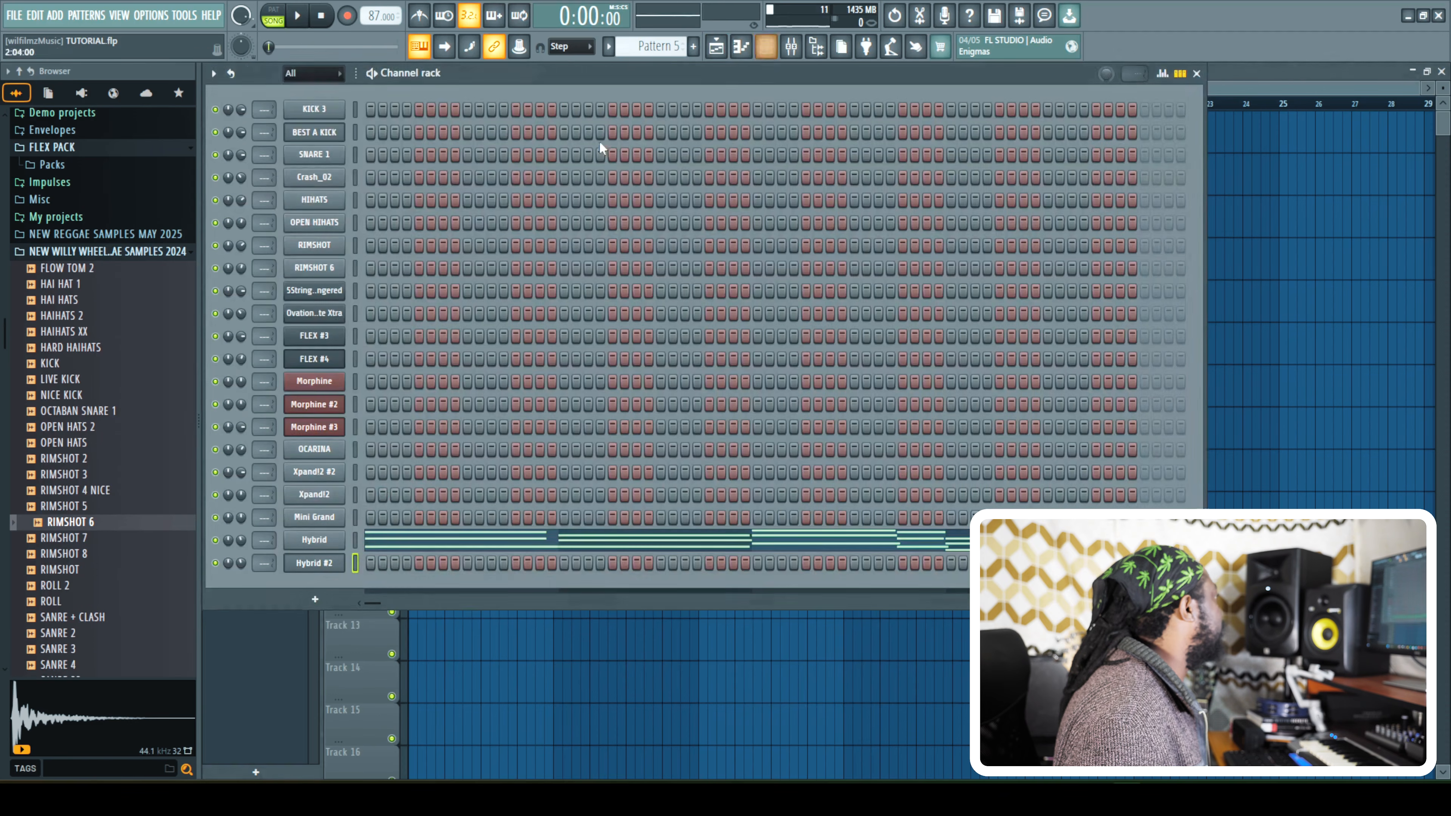
pyautogui.rightClick(333, 540)
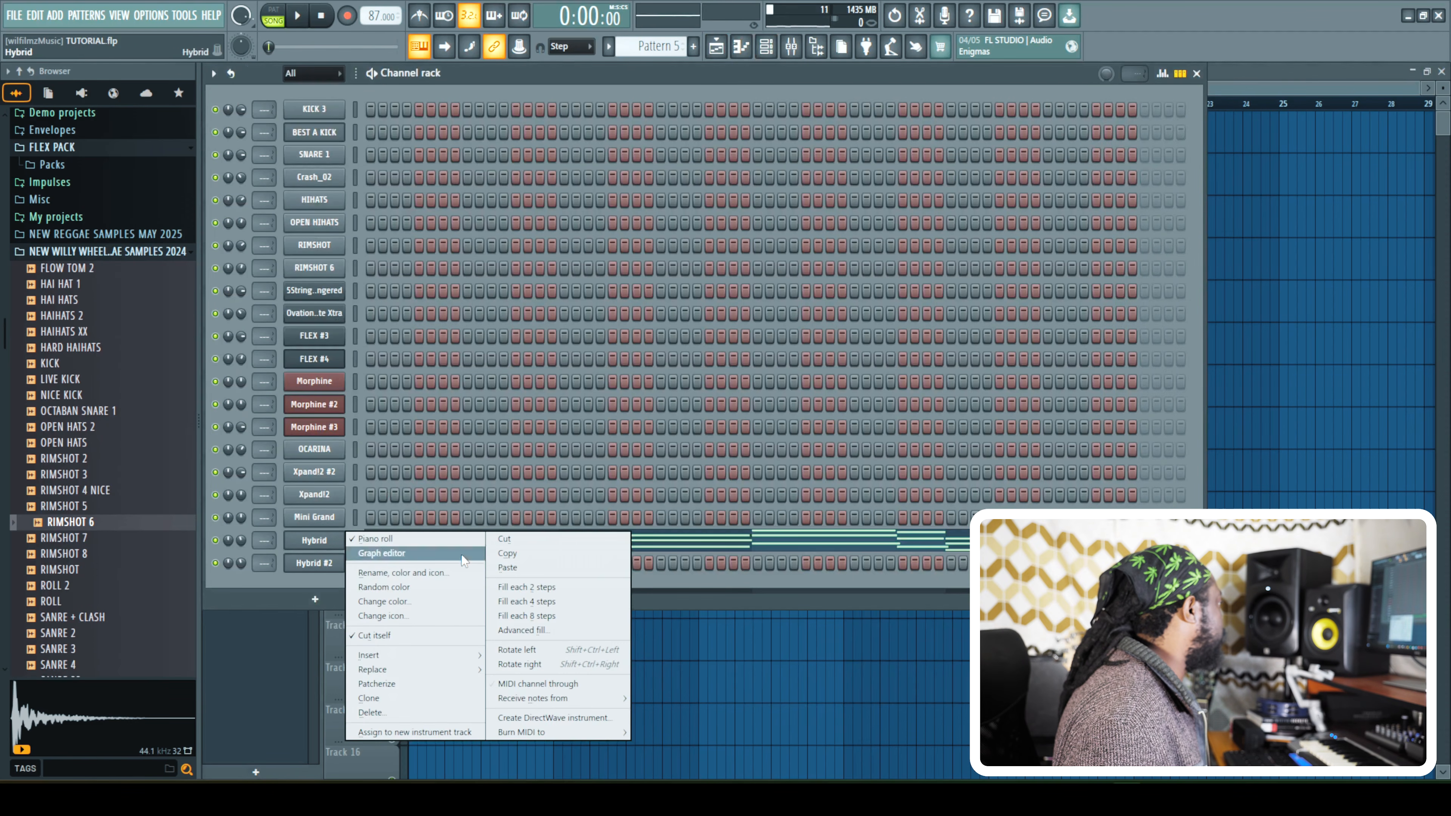
pyautogui.click(507, 554)
pyautogui.hotkey('ctrl', 'v')
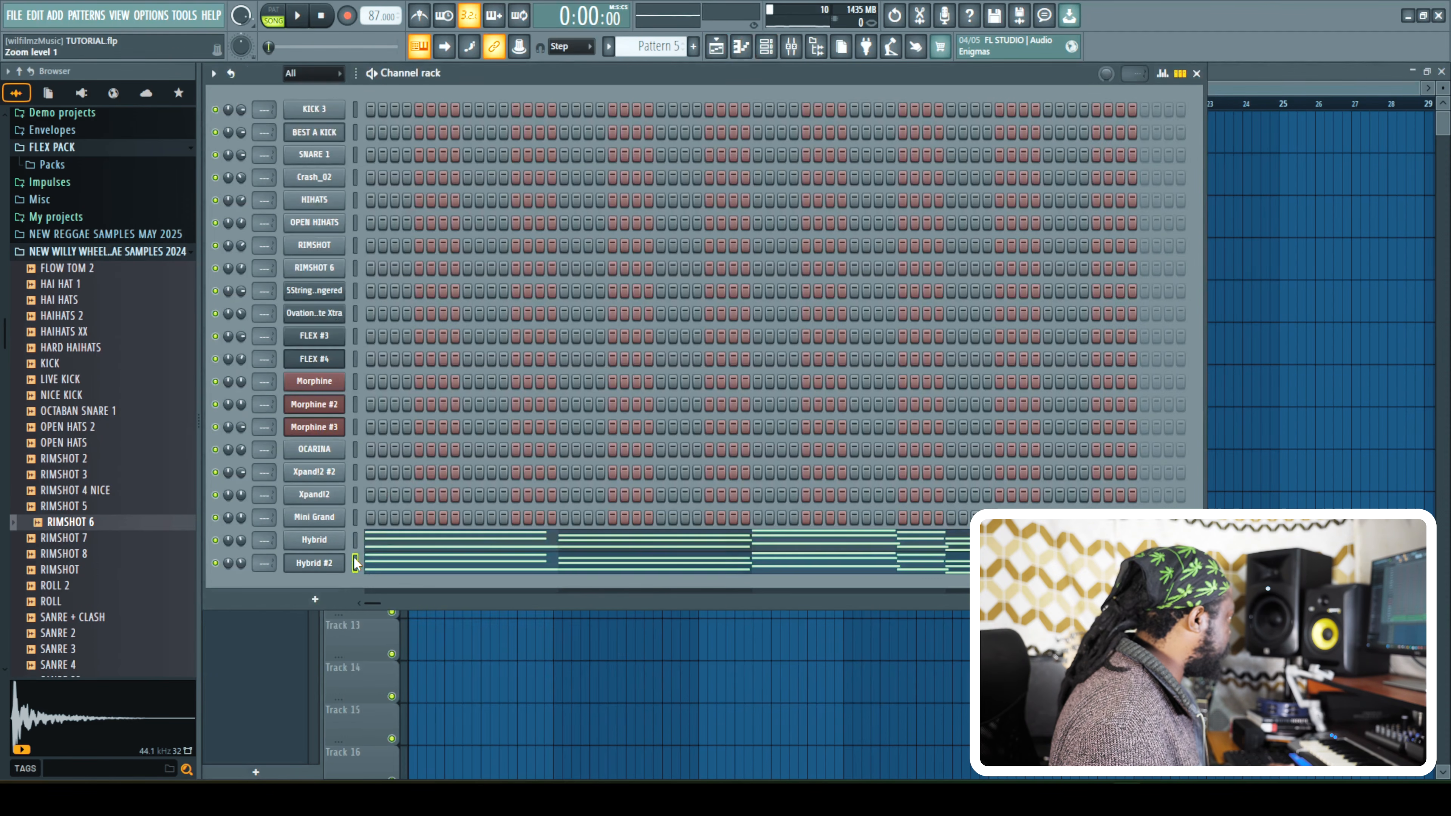
pyautogui.press('space')
pyautogui.moveTo(243, 544); pyautogui.dragTo(242, 561)
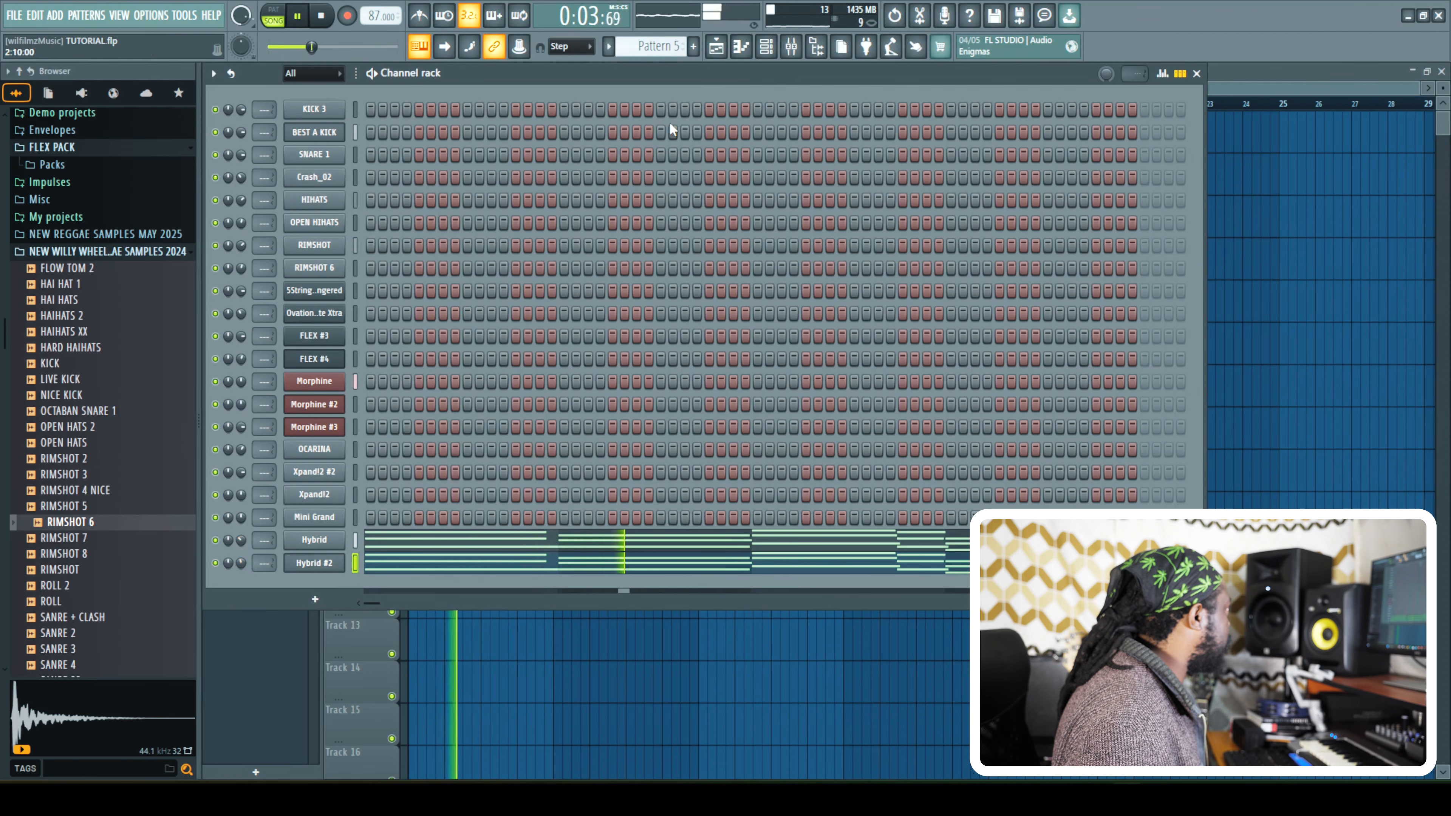
# Record a four-bar bass line with the 5String BopBass Fingered channel into Pattern 6 over the playing arrangement.
pyautogui.click(716, 47)
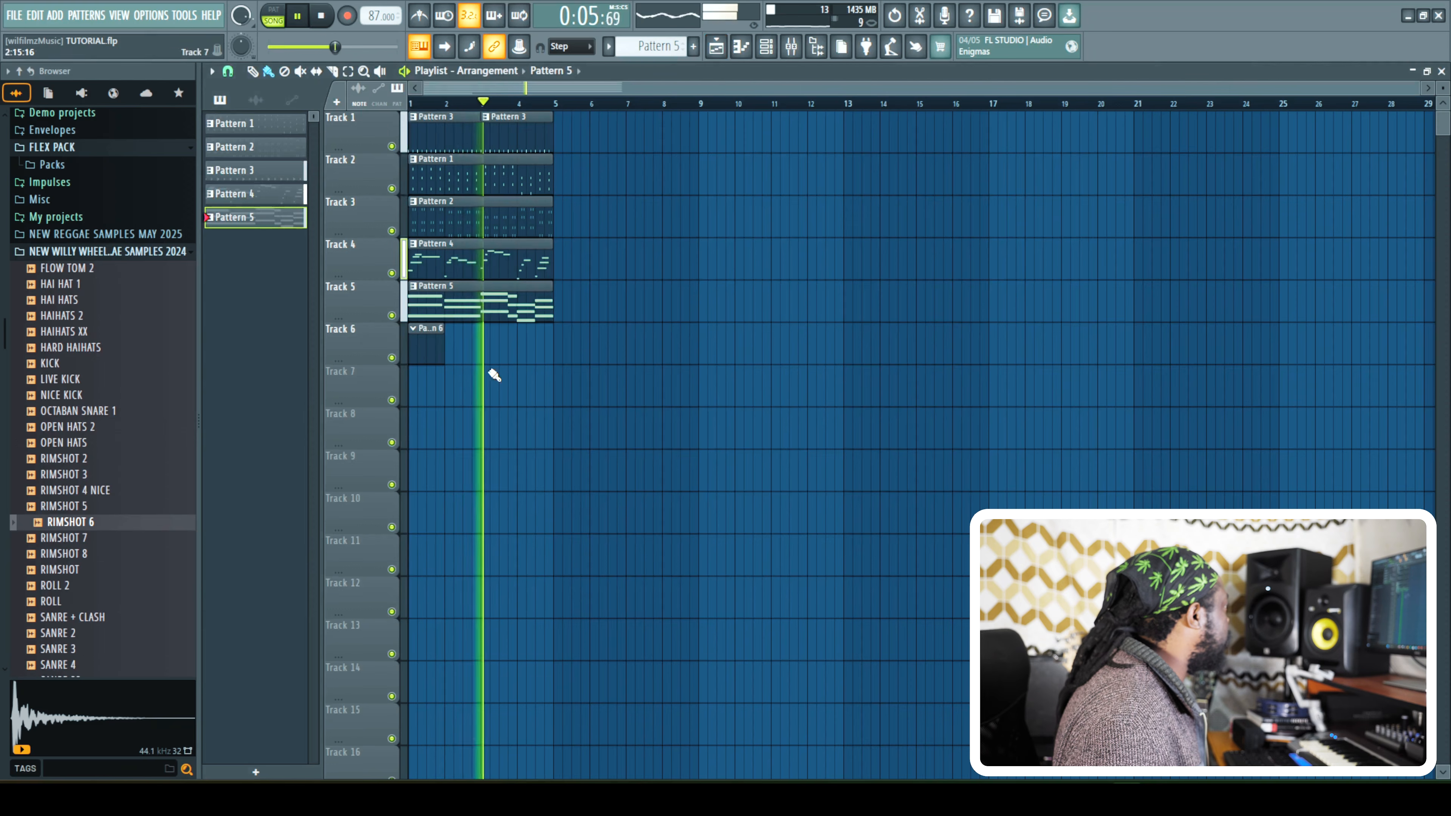
pyautogui.click(741, 47)
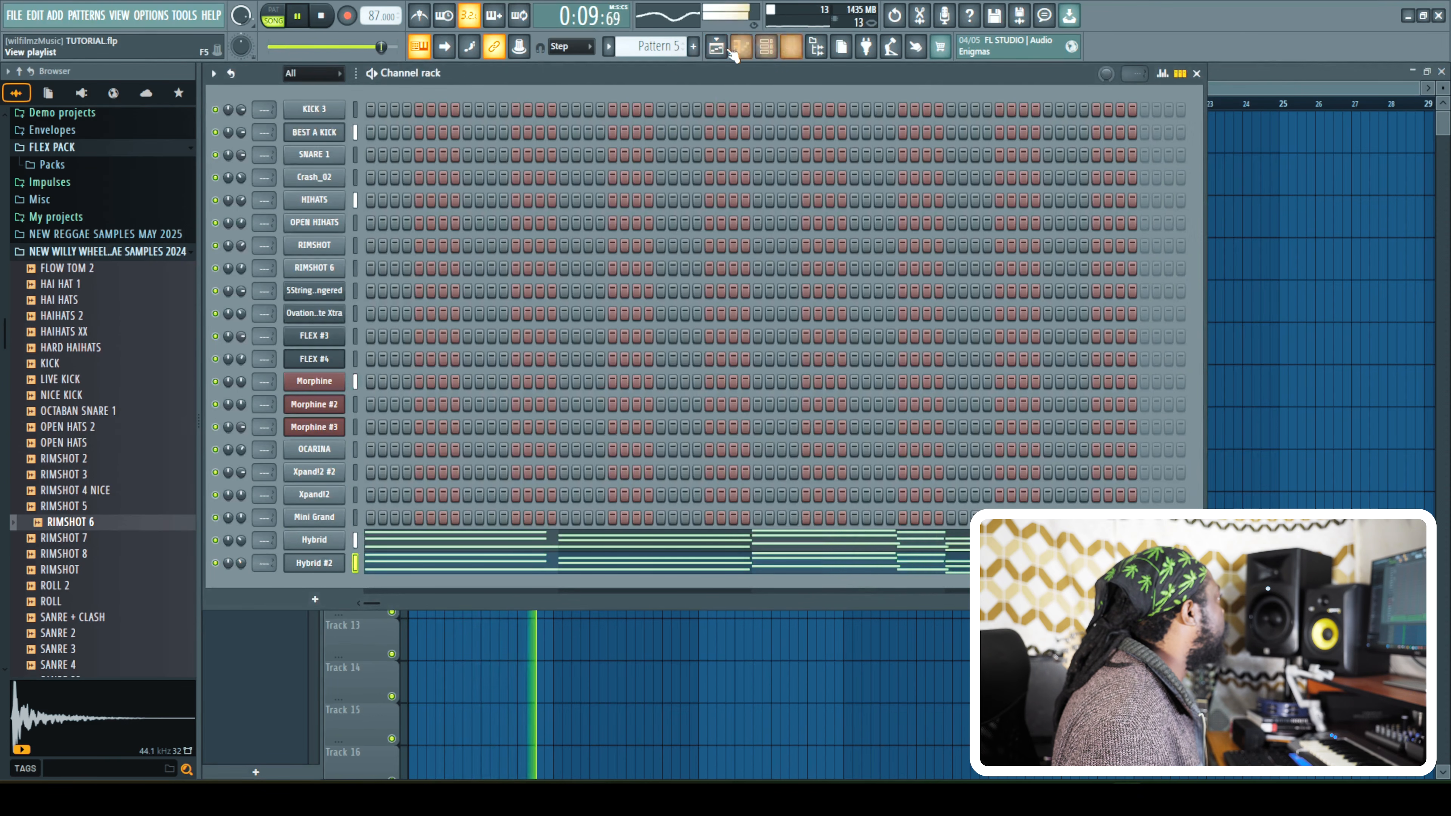
pyautogui.press('F5')
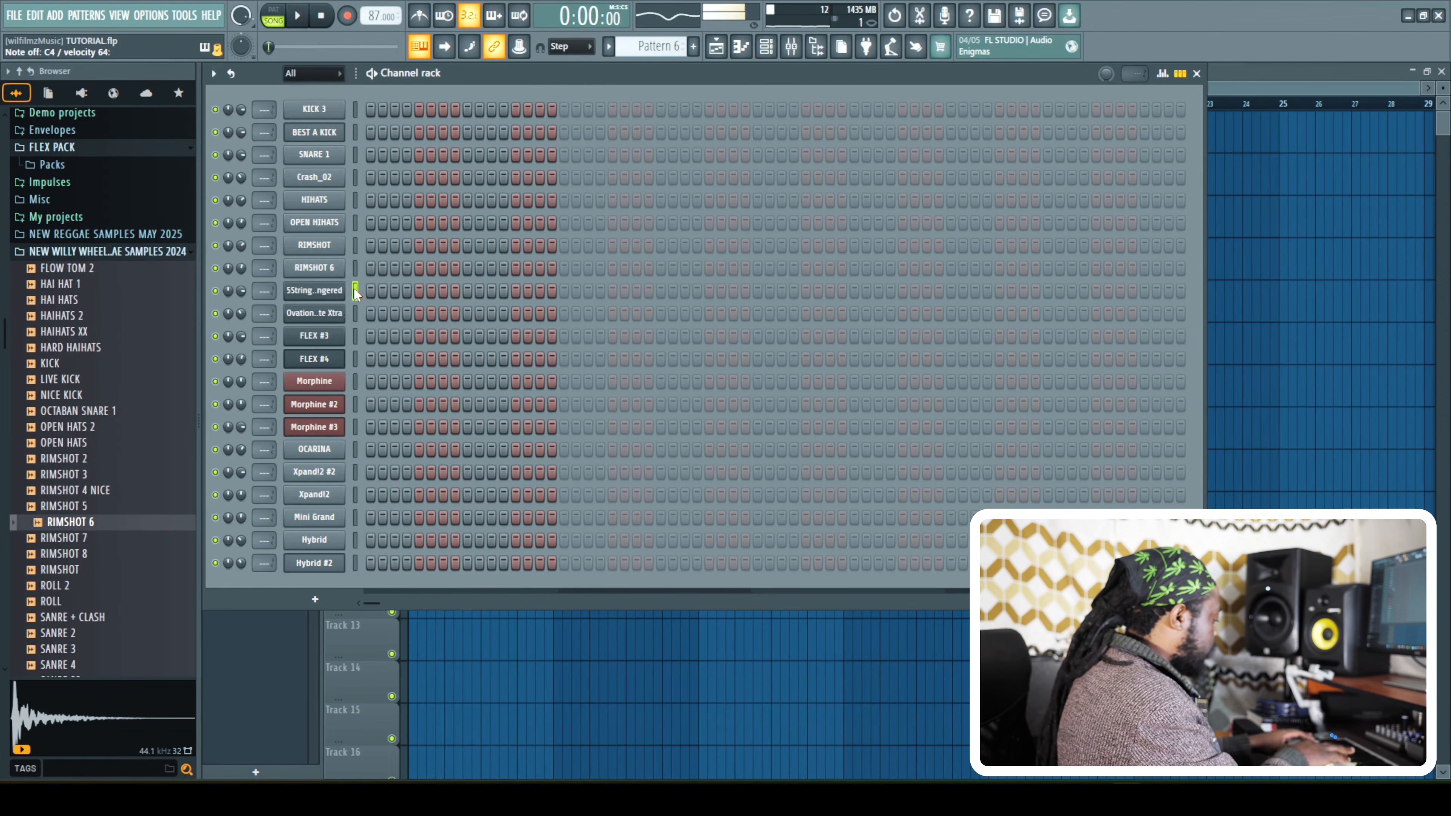
pyautogui.press('space')
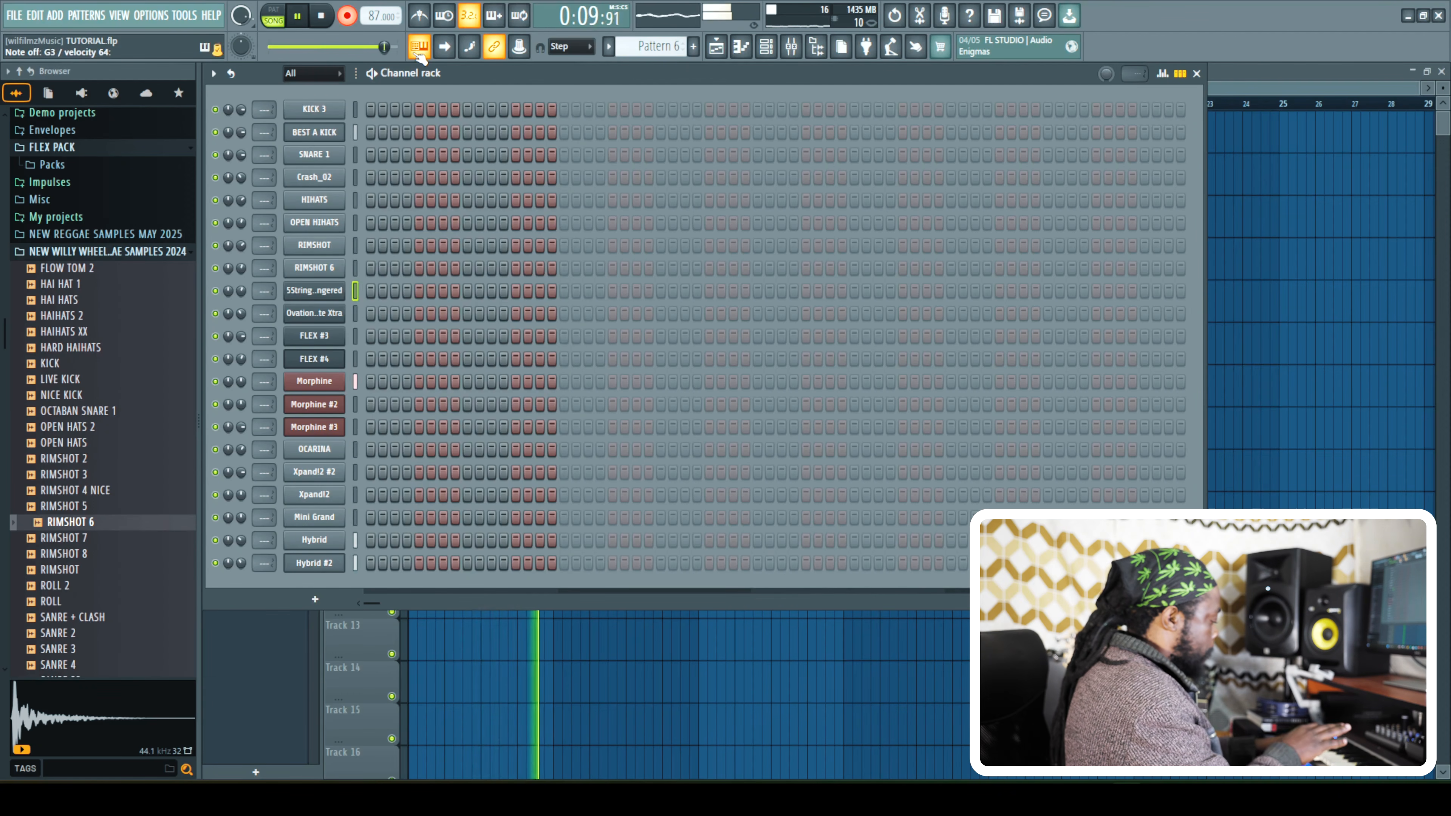
pyautogui.press('space')
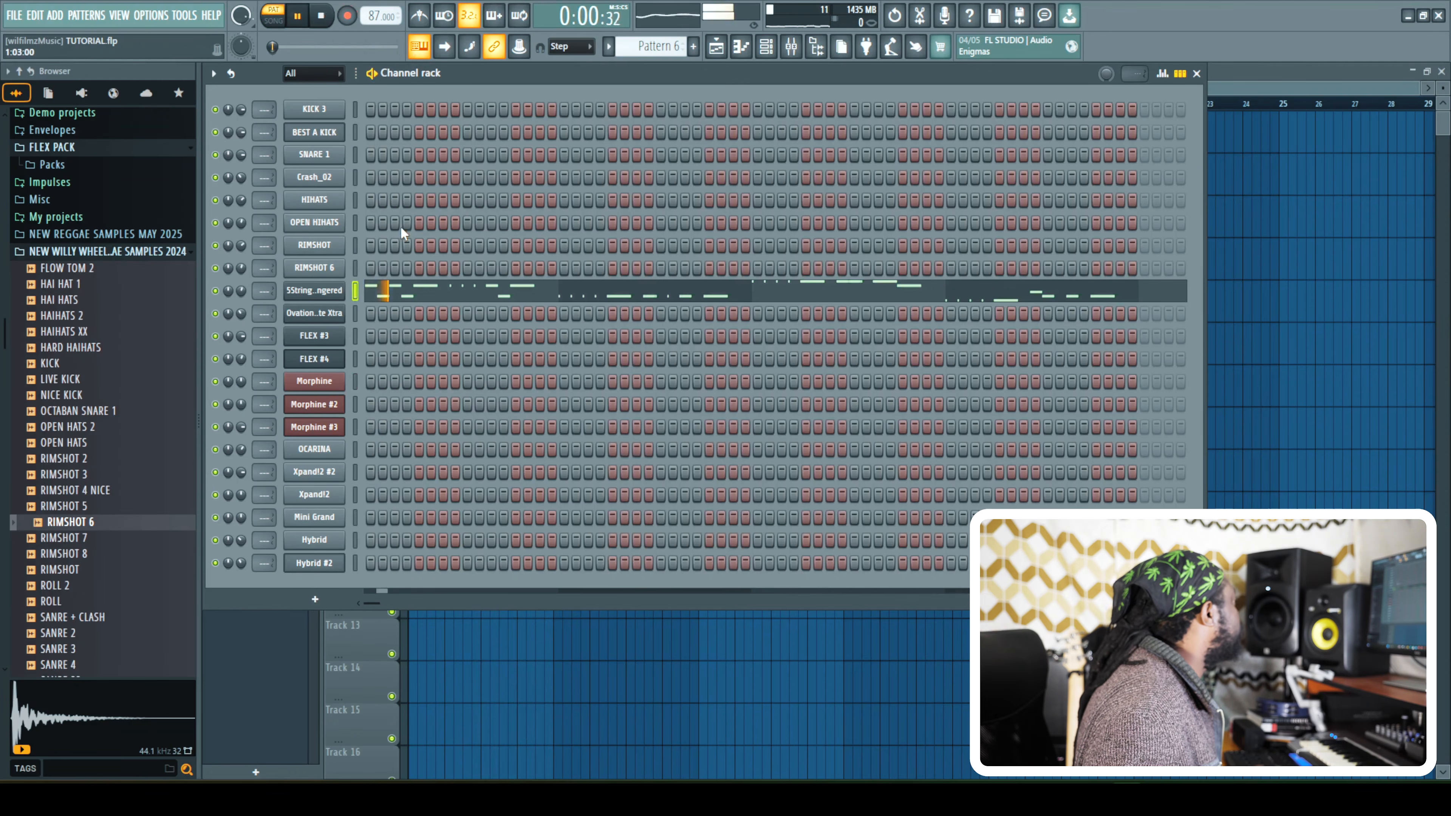
# Lengthen the very short notes of the 5String BopBass Fingered line in Pattern 6 and play the result to check it.
pyautogui.click(415, 291)
pyautogui.moveTo(781, 135); pyautogui.dragTo(379, 162)
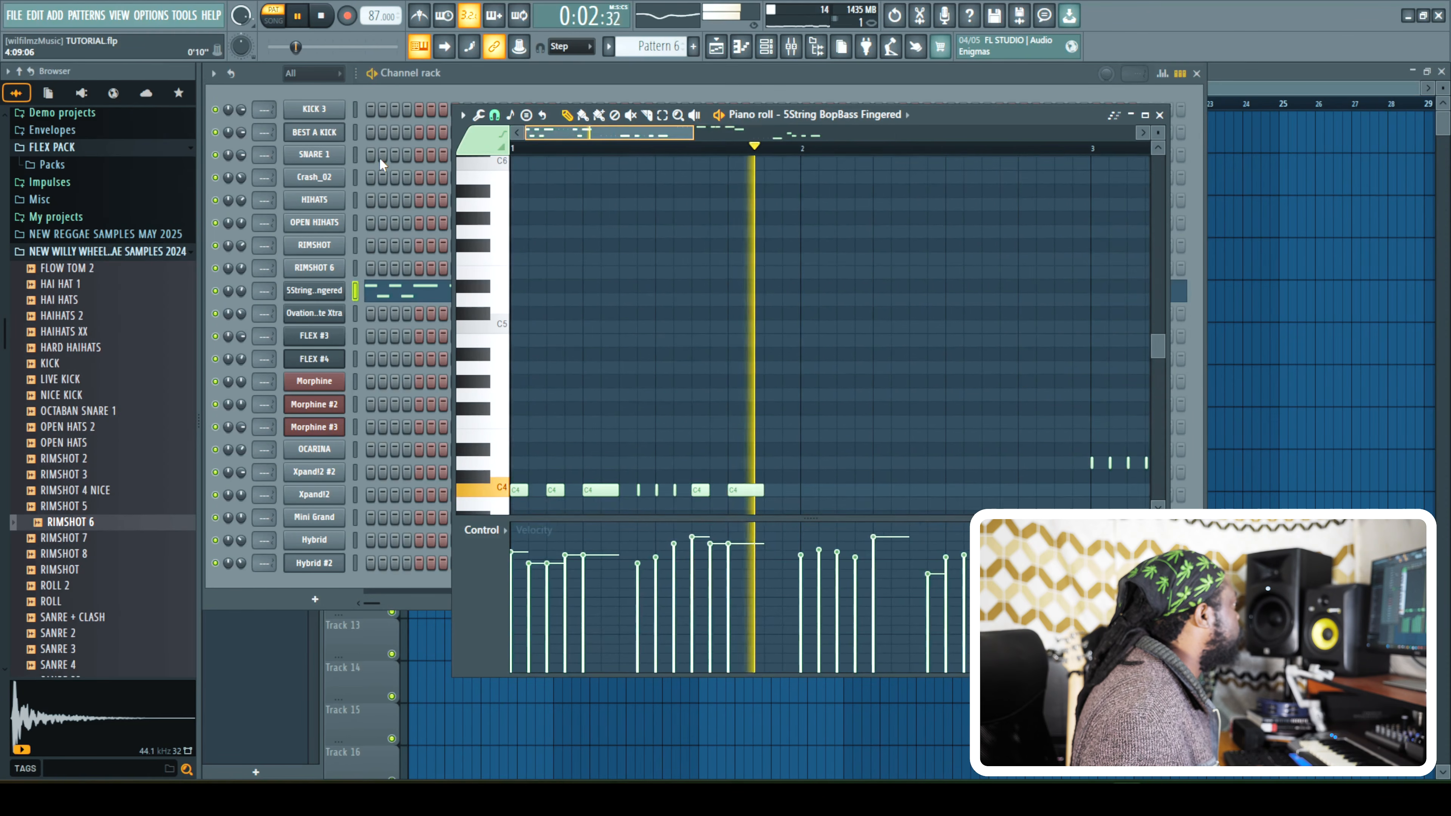
pyautogui.scroll(-3, 794, 412)
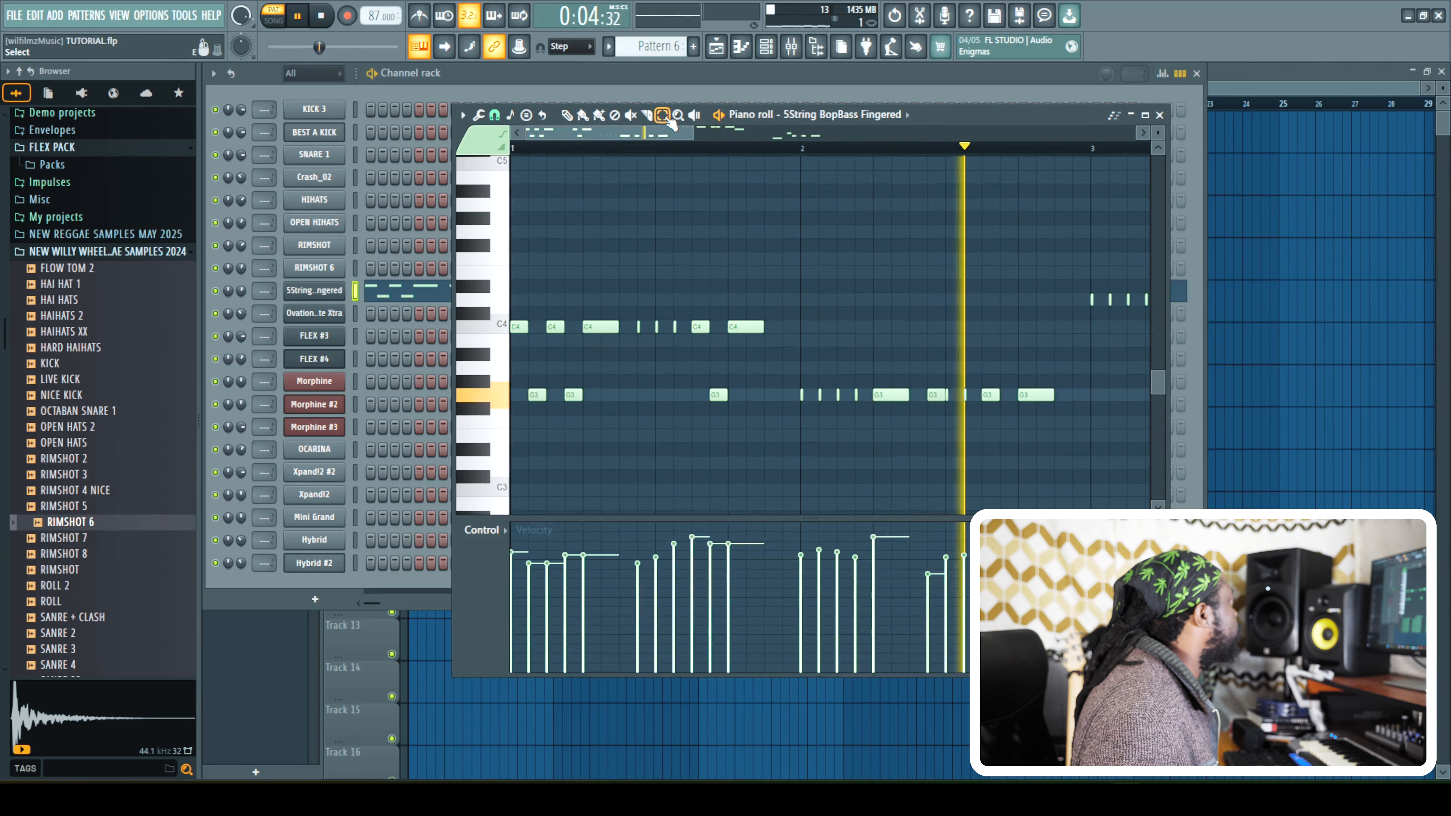
pyautogui.moveTo(780, 426); pyautogui.dragTo(858, 379)
pyautogui.press('space')
pyautogui.moveTo(635, 349); pyautogui.dragTo(698, 306)
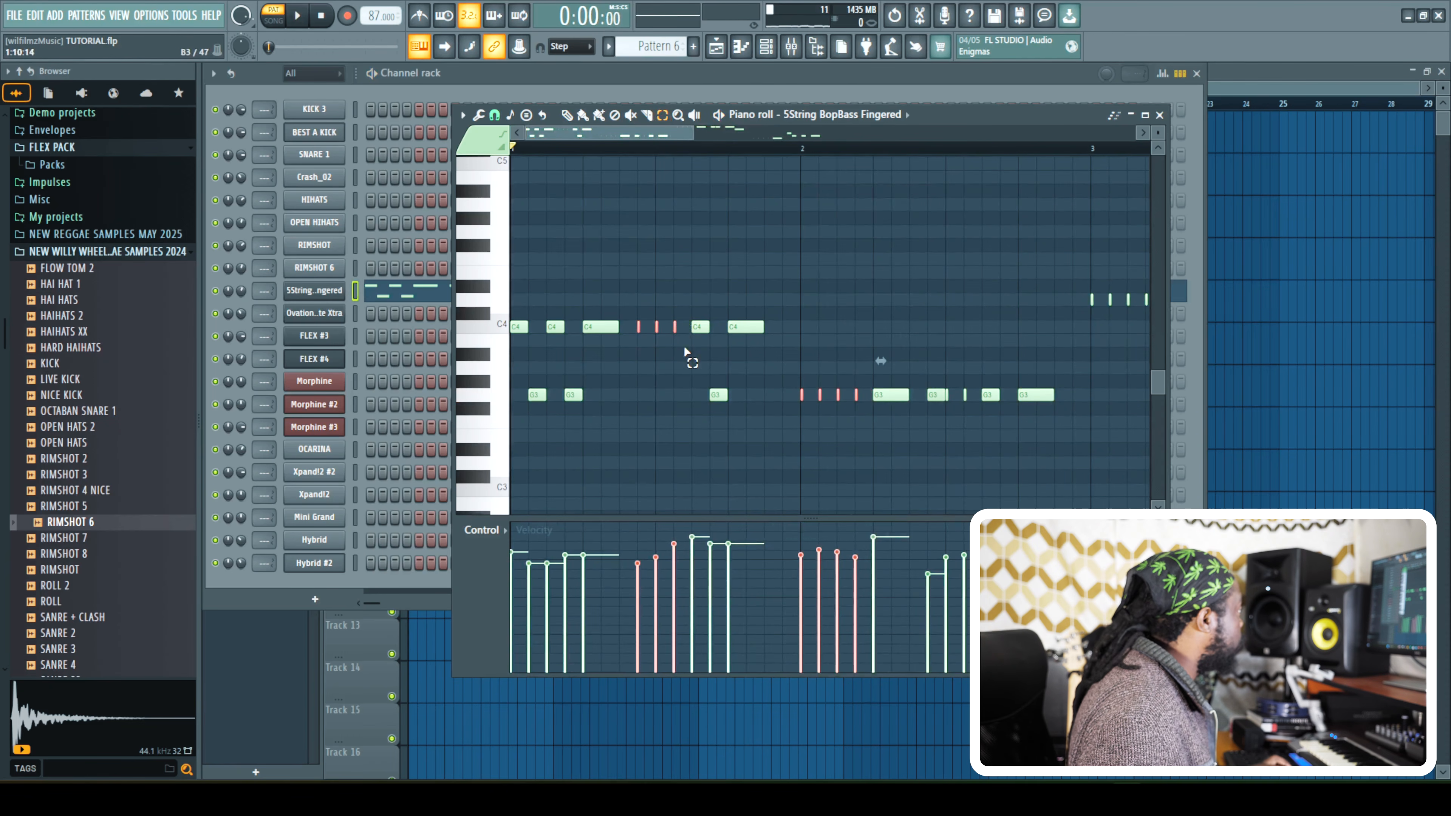
pyautogui.moveTo(684, 136); pyautogui.dragTo(782, 138)
pyautogui.moveTo(671, 328); pyautogui.dragTo(791, 287)
pyautogui.moveTo(958, 440); pyautogui.dragTo(1065, 403)
pyautogui.moveTo(1069, 400); pyautogui.dragTo(1070, 401)
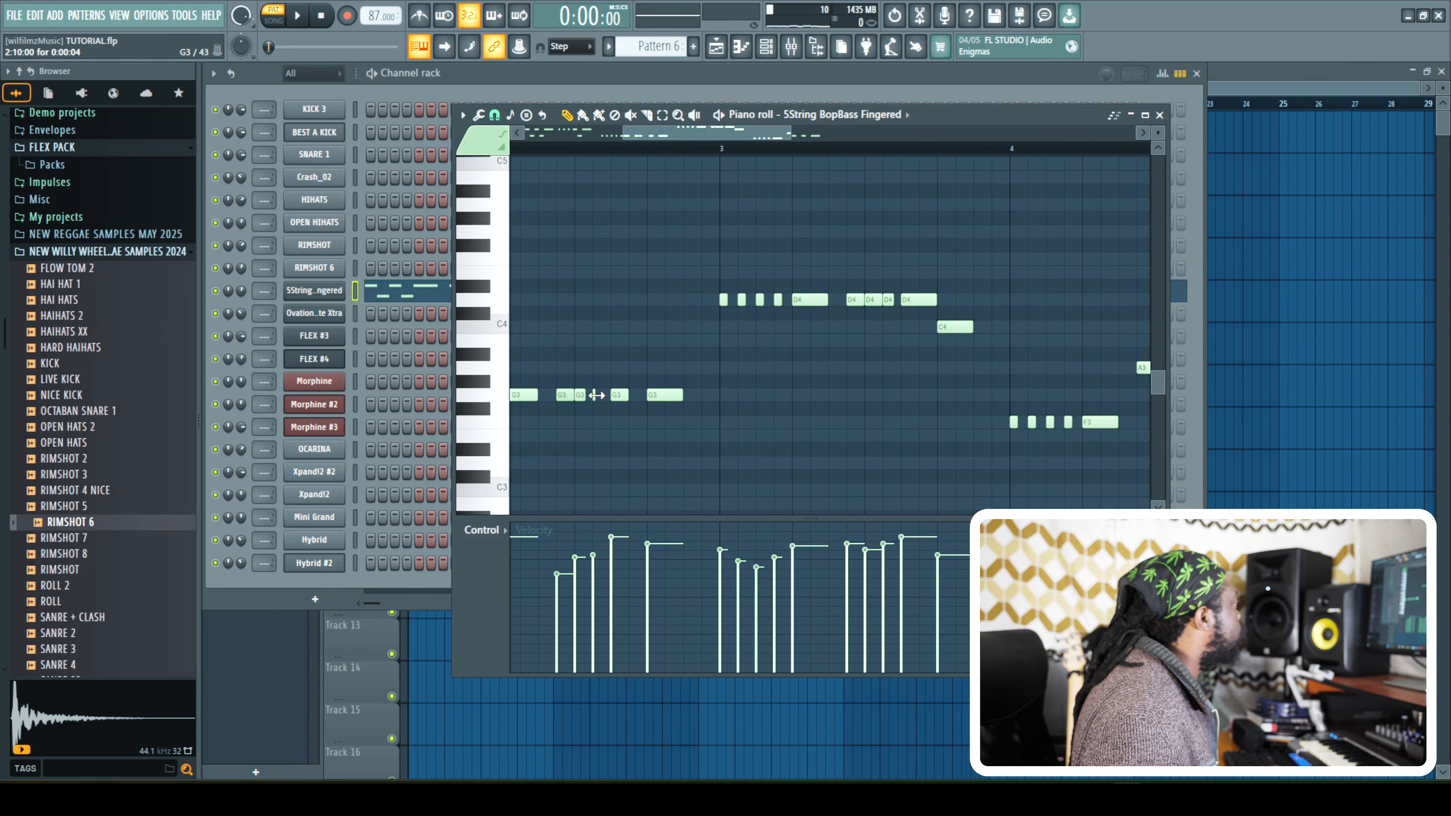
pyautogui.press('space')
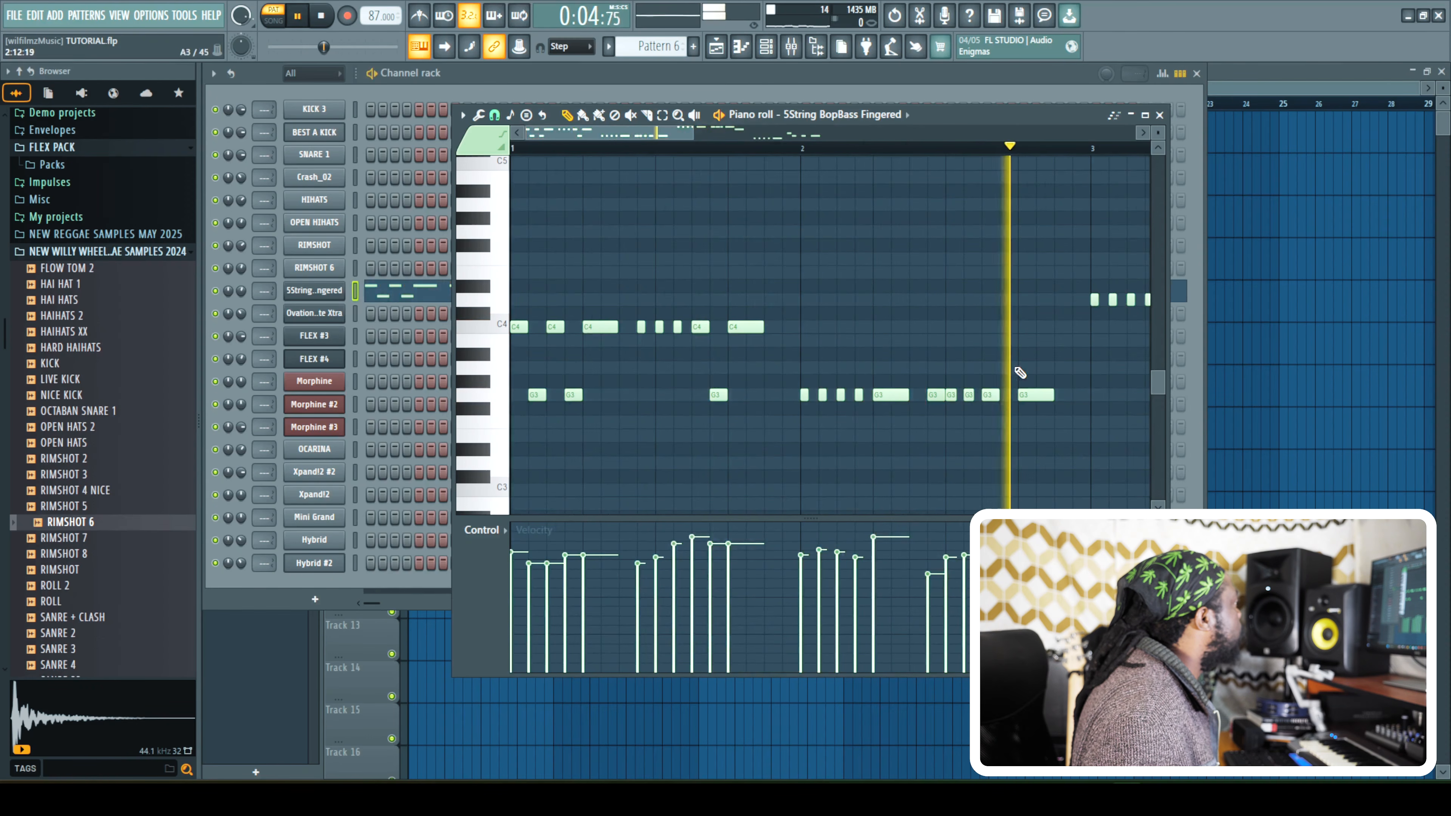
pyautogui.press('space')
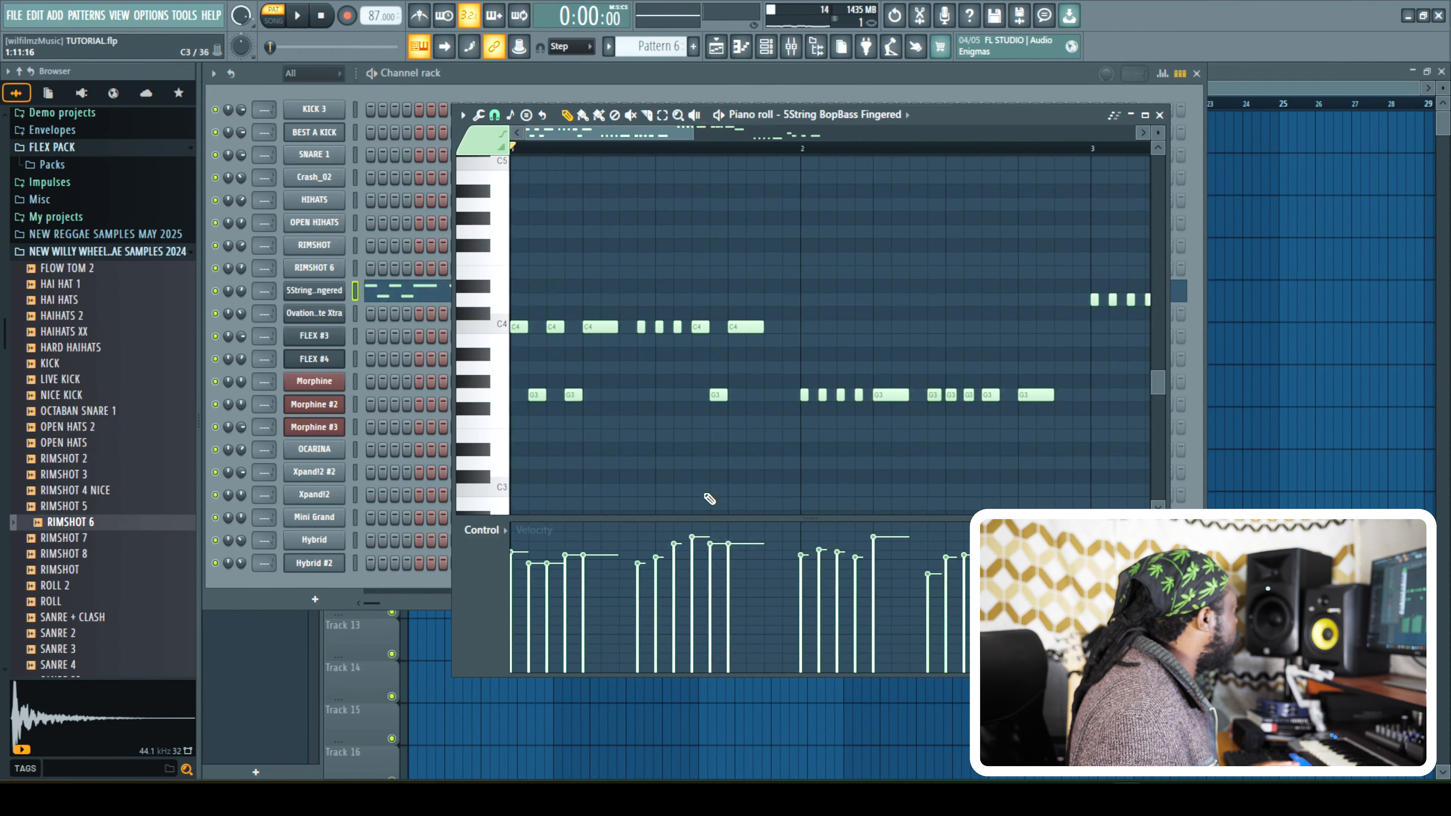
pyautogui.hscroll(8, 524, 554)
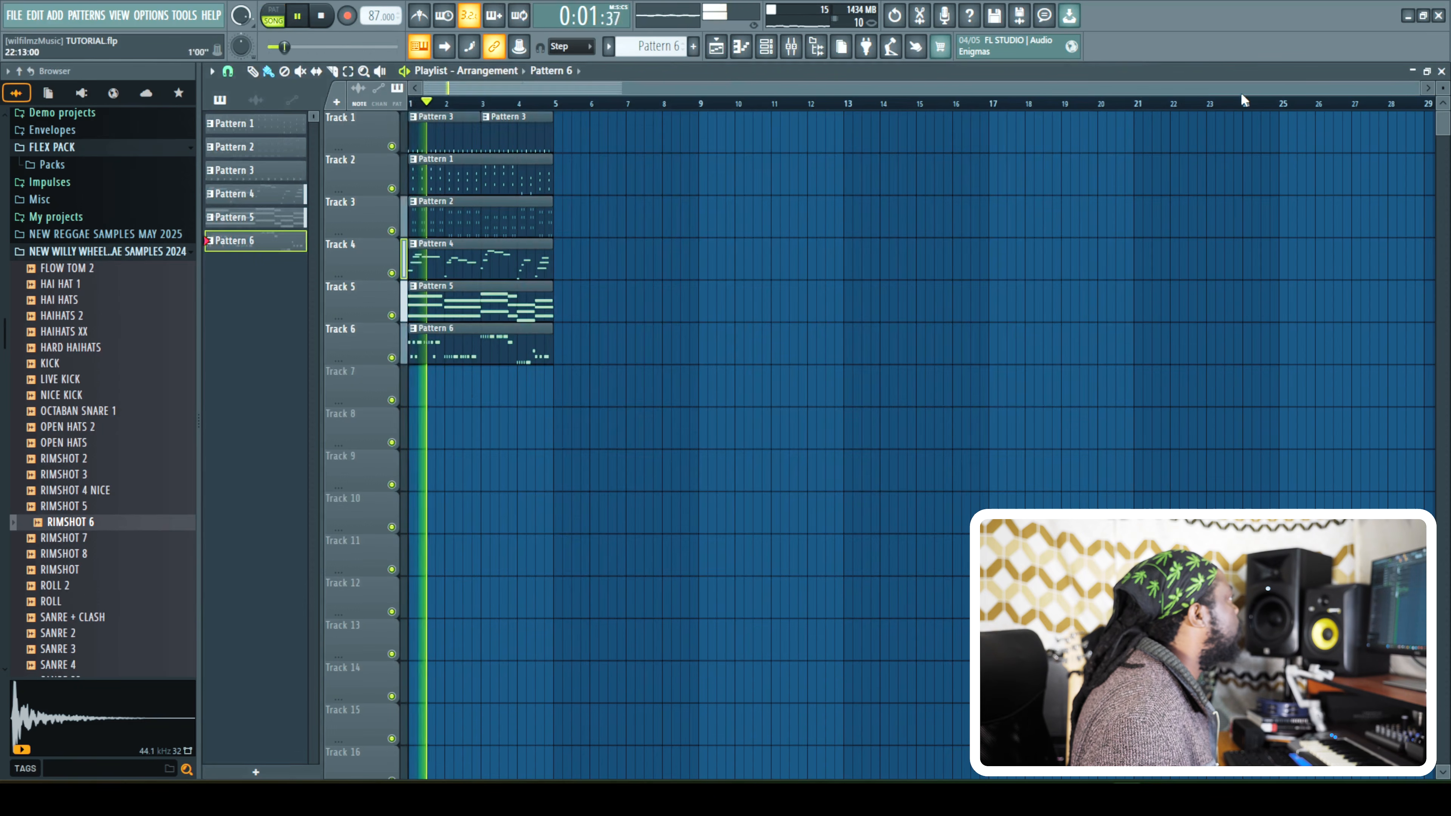
# Duplicate all the playlist clips so the four-bar arrangement repeats from bar 5.
pyautogui.moveTo(1417, 88); pyautogui.dragTo(742, 71)
pyautogui.hotkey('ctrl', 'a')
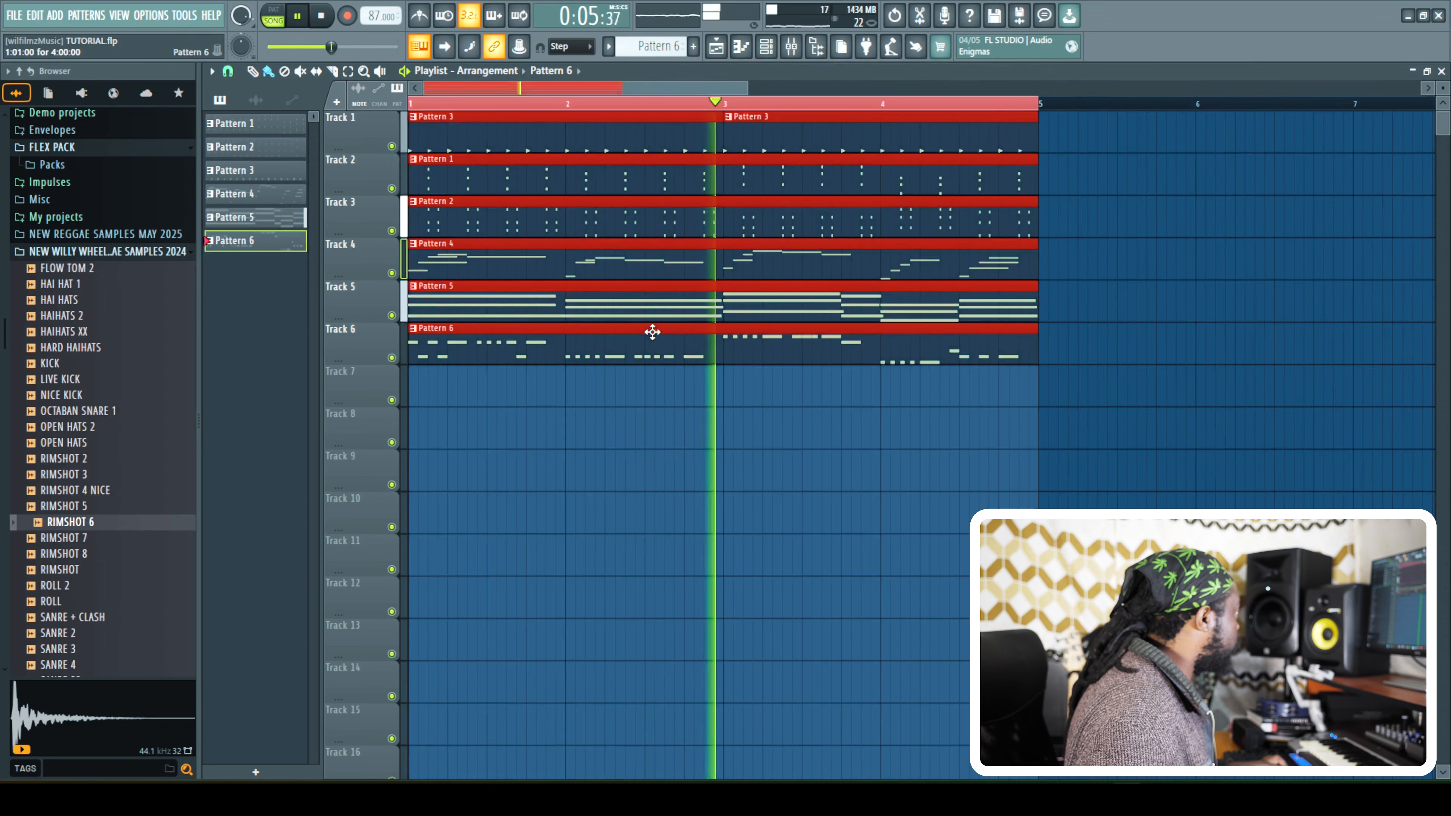
pyautogui.moveTo(512, 162); pyautogui.dragTo(1093, 228)
pyautogui.hotkey('ctrl', 'a')
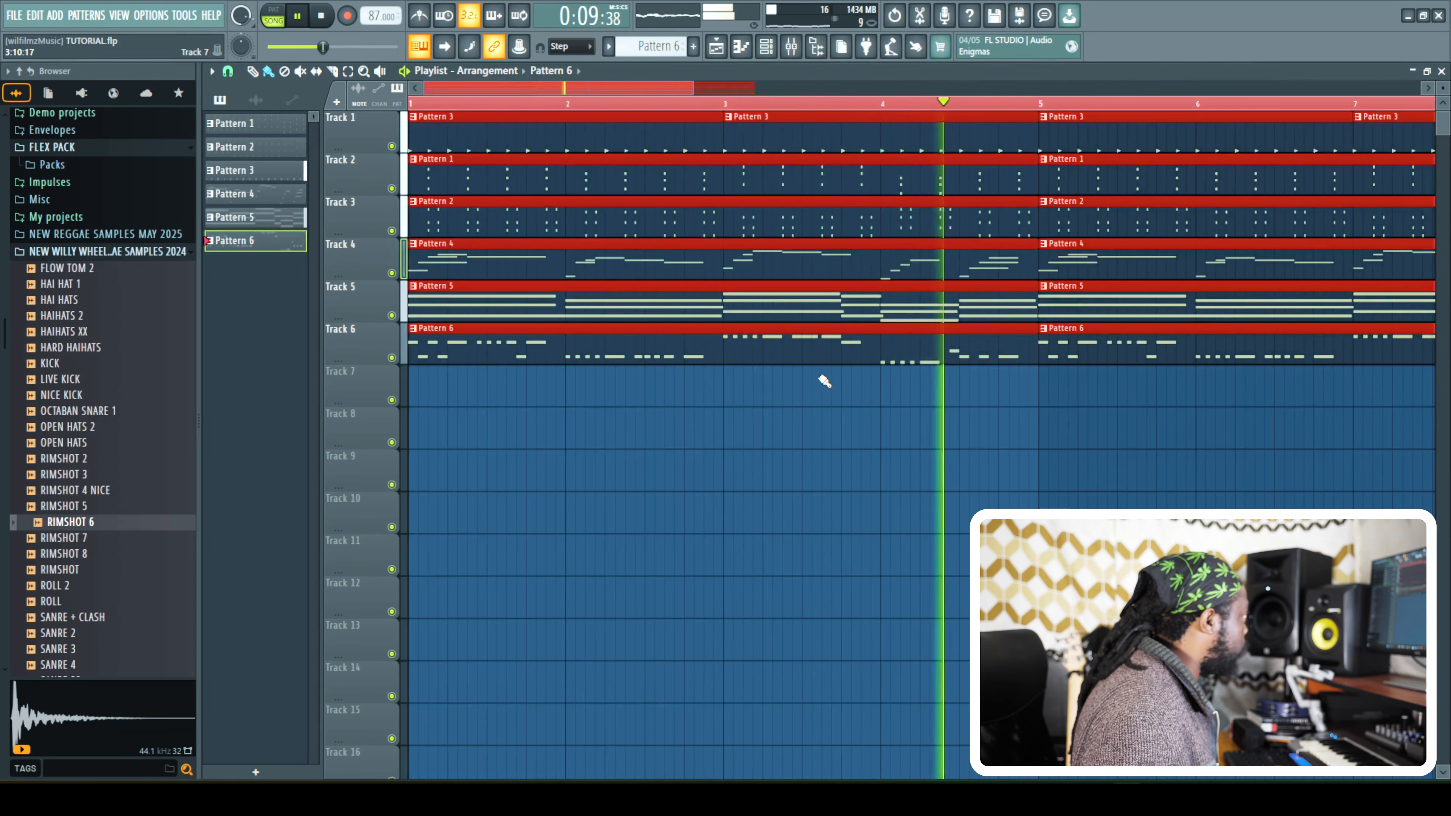
pyautogui.press('space')
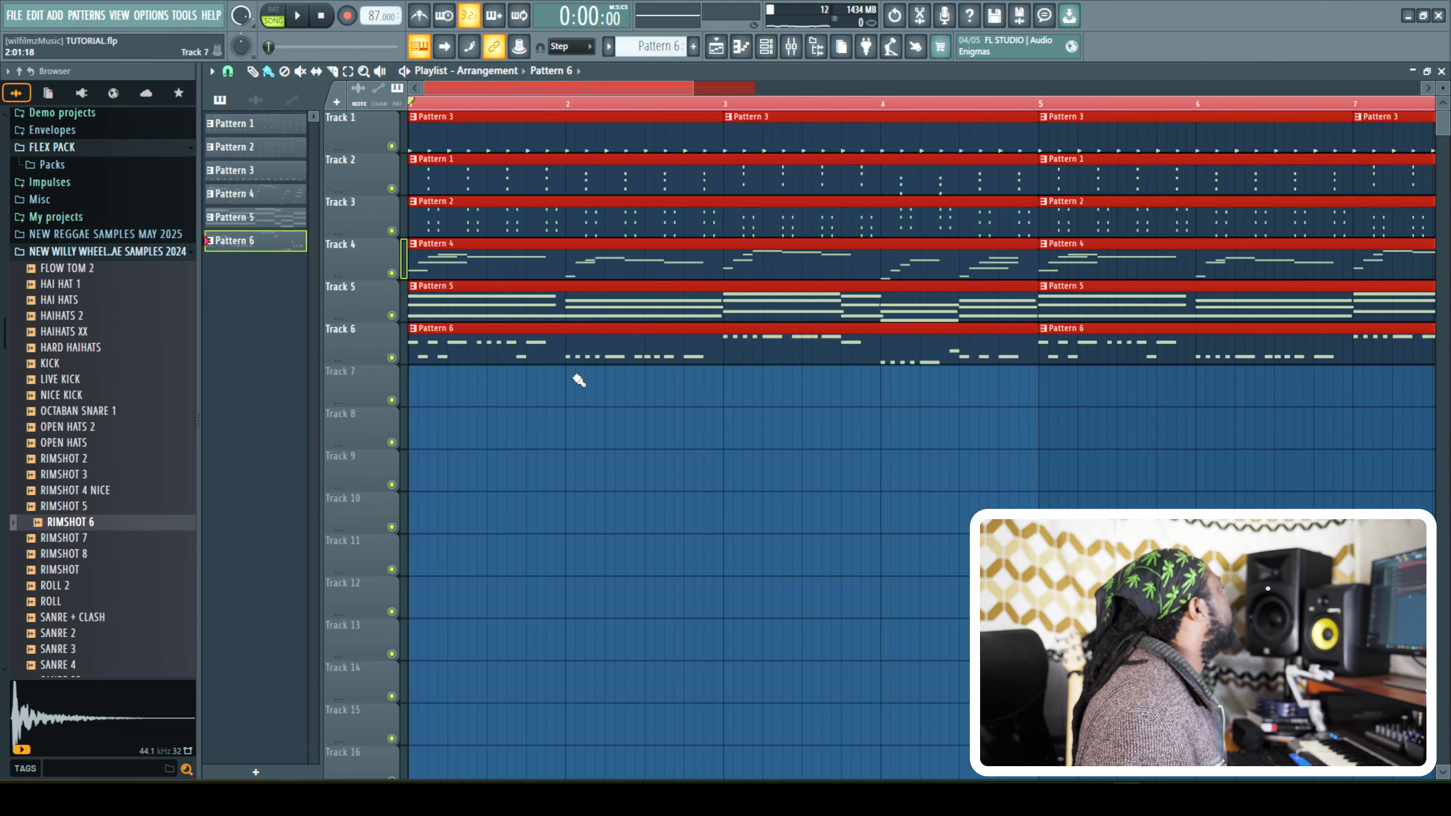
# Create Pattern 7, place it at bar 1 on Track 7 and load the preset KBD Crystal Keys NUC in Morphine #2.
pyautogui.click(692, 47)
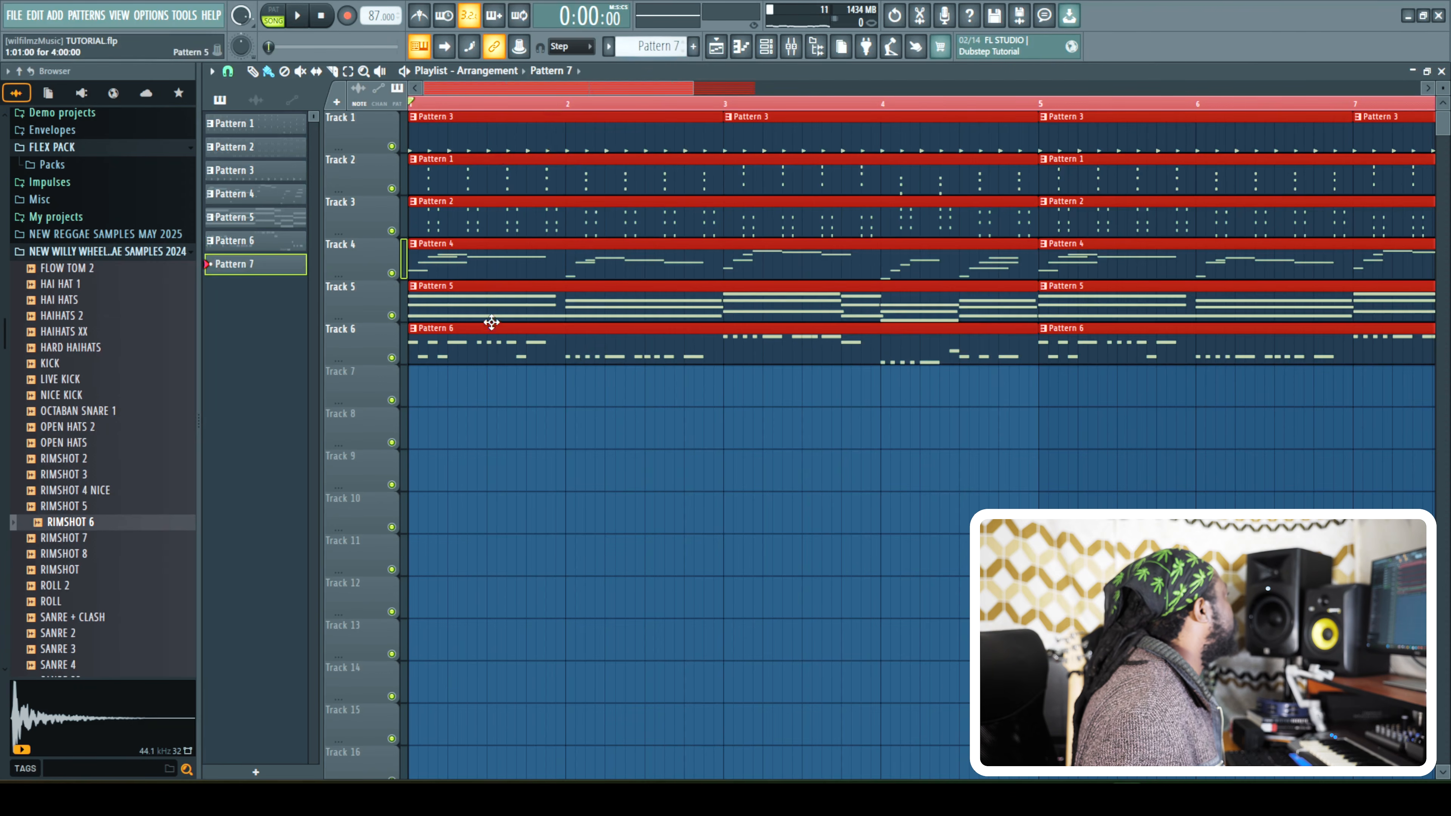
pyautogui.click(434, 388)
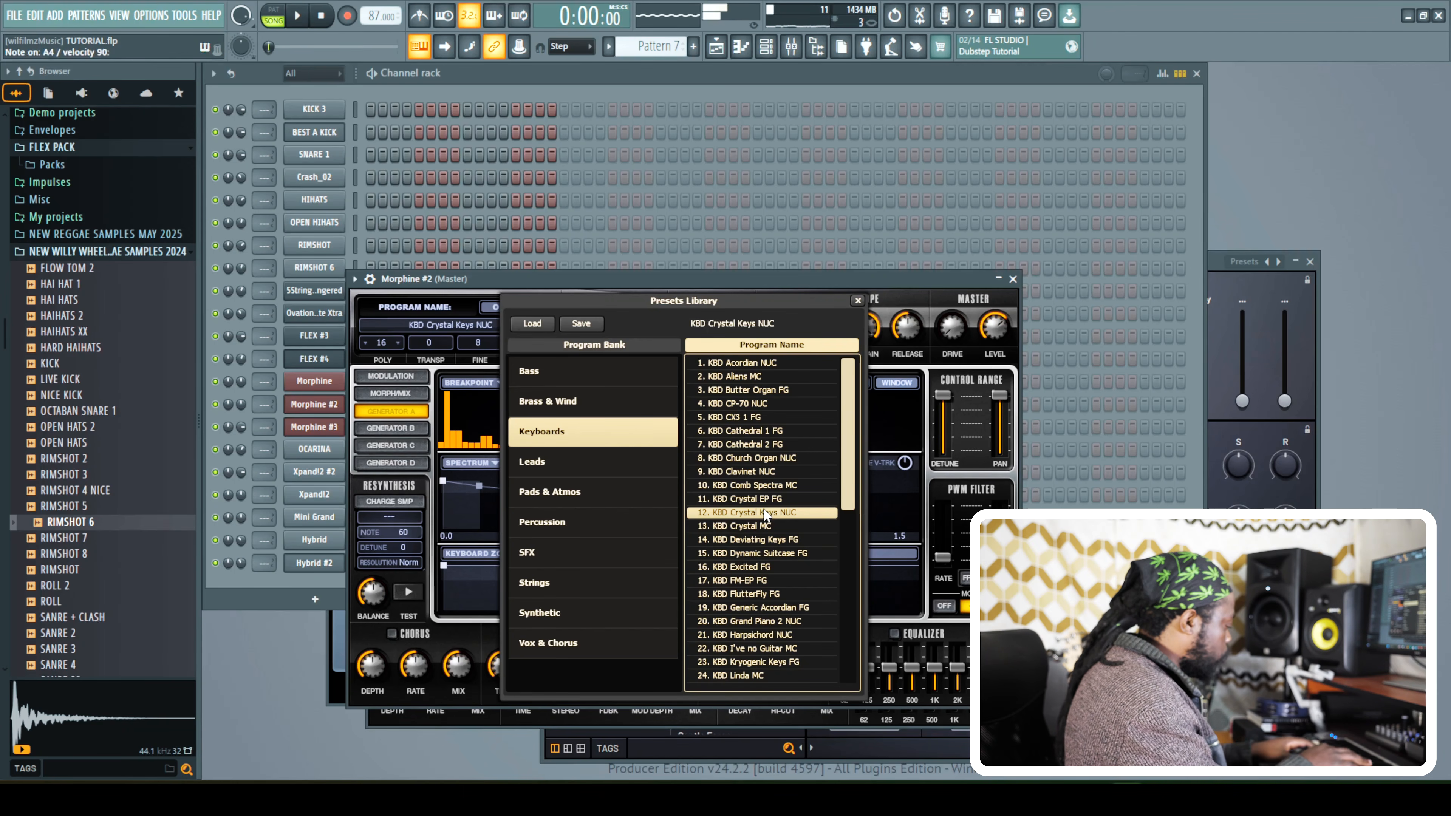
pyautogui.click(720, 50)
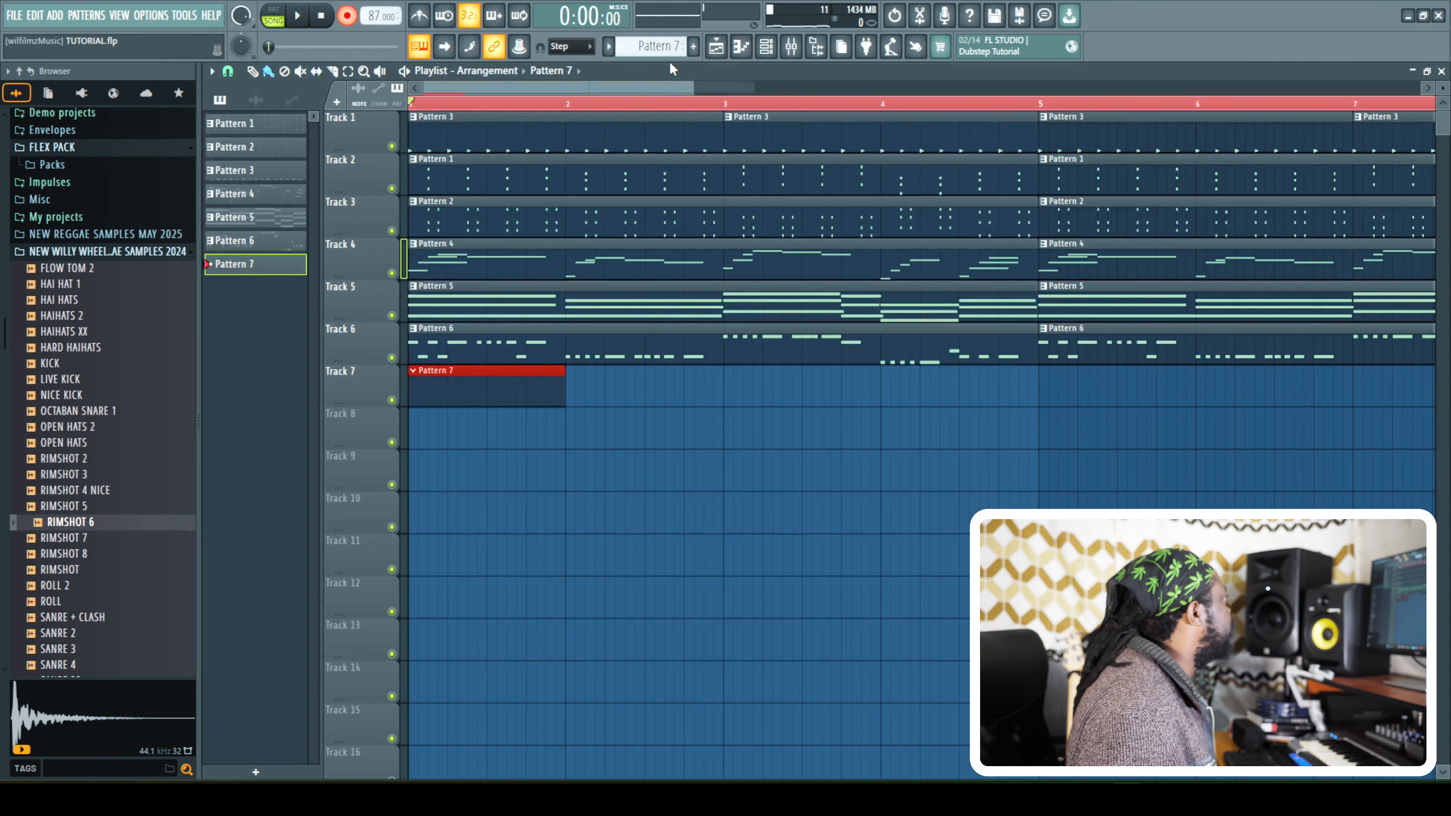
# Record a four-bar melody with Morphine #2 into Pattern 7 and place a second Pattern 7 clip at bar 5 on Track 7.
pyautogui.moveTo(690, 86); pyautogui.dragTo(805, 80)
pyautogui.press('space')
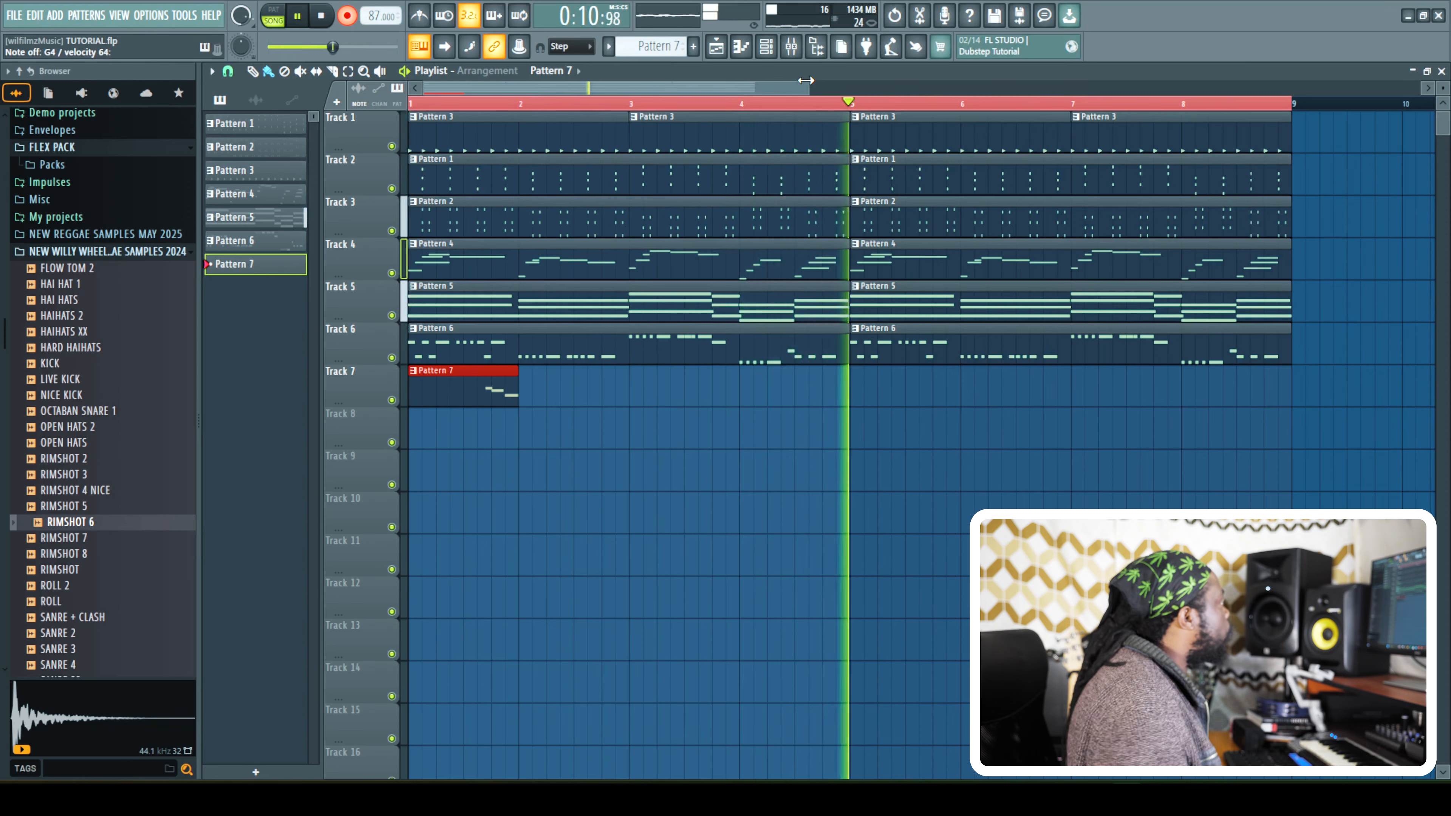
pyautogui.press('space')
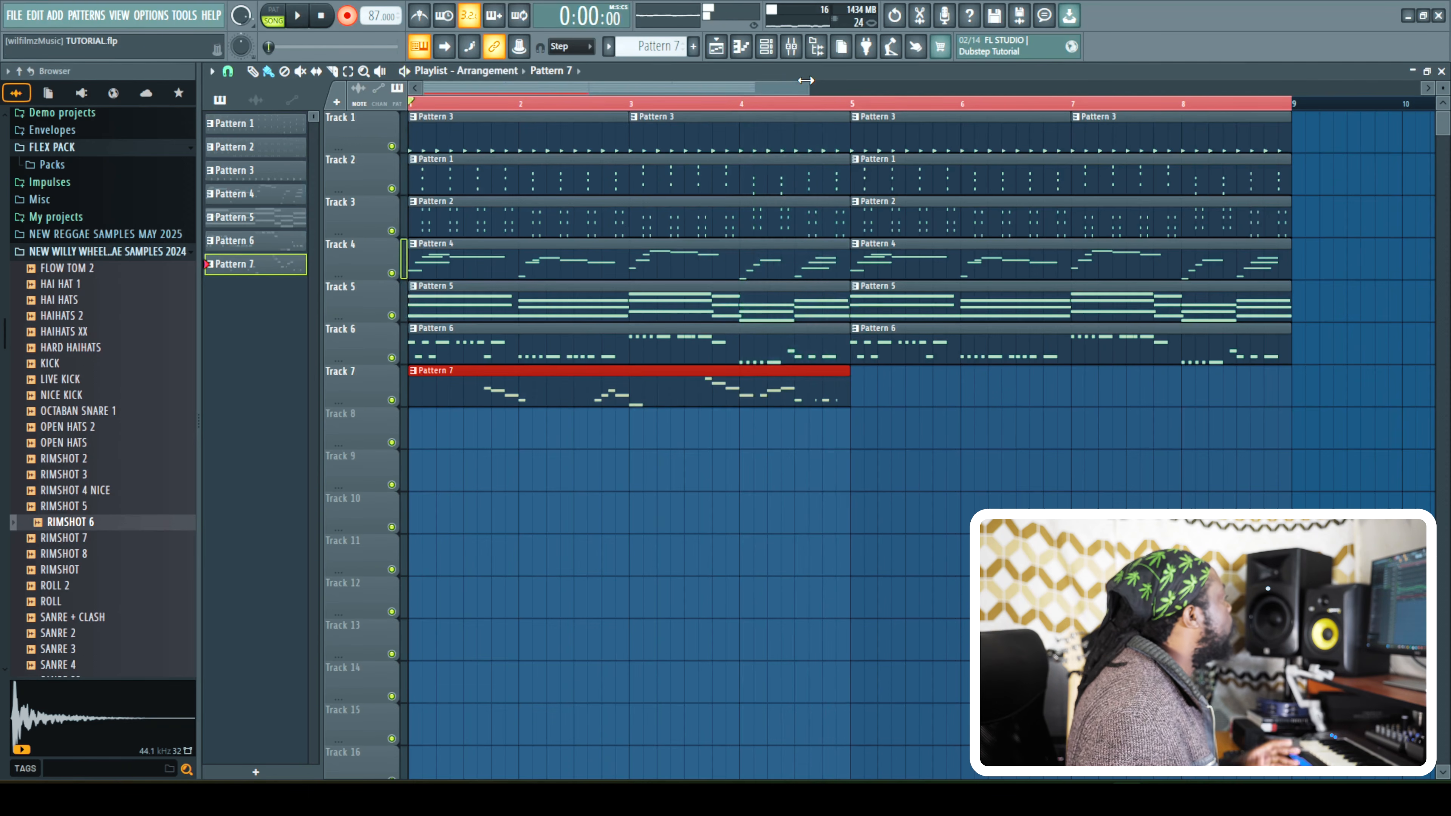
pyautogui.click(864, 391)
pyautogui.moveTo(923, 396); pyautogui.dragTo(908, 396)
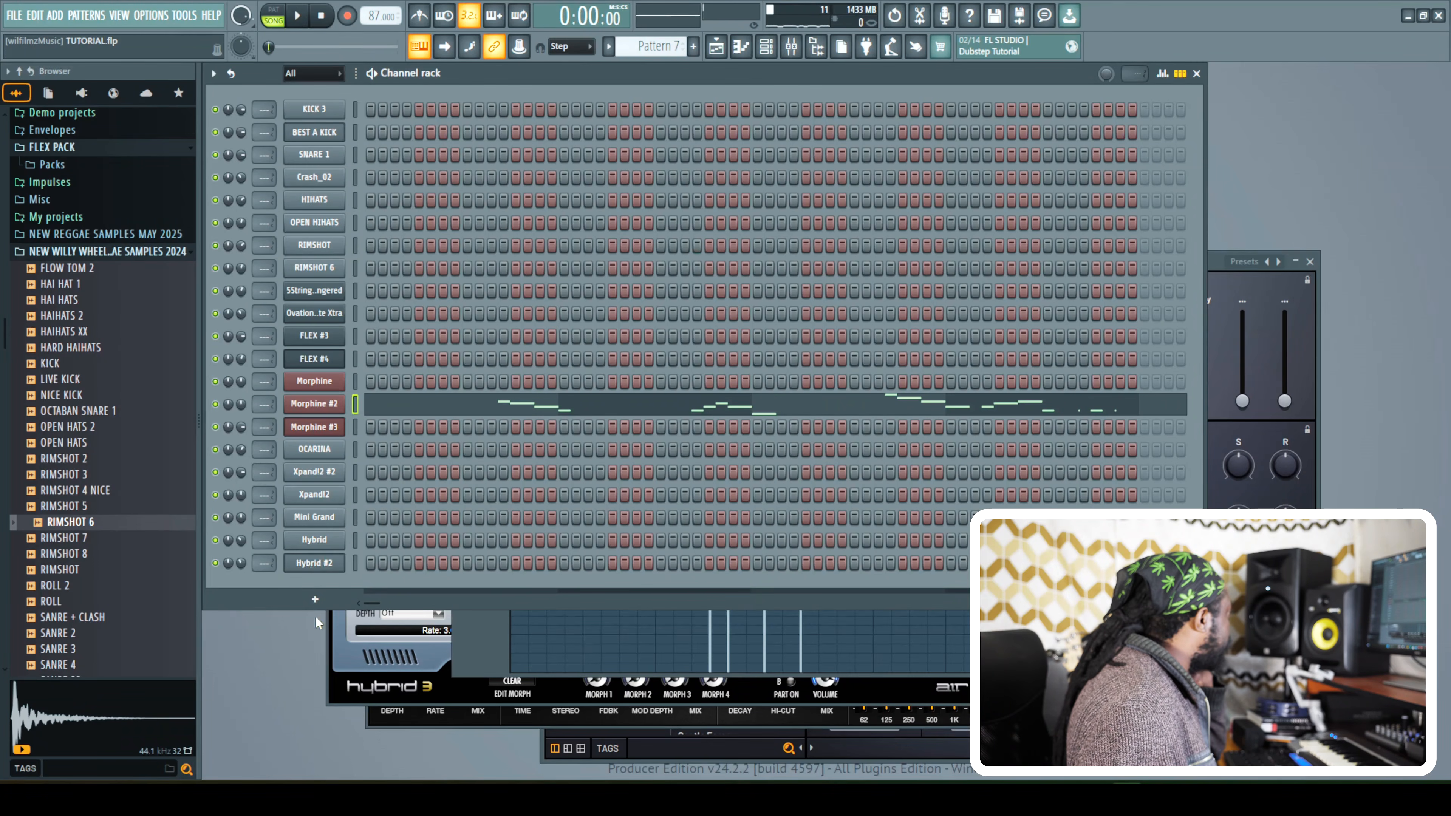
# Clone the Xpand!2 channel and choose a different preset for part A of the clone.
pyautogui.rightClick(315, 495)
pyautogui.click(371, 652)
pyautogui.click(412, 357)
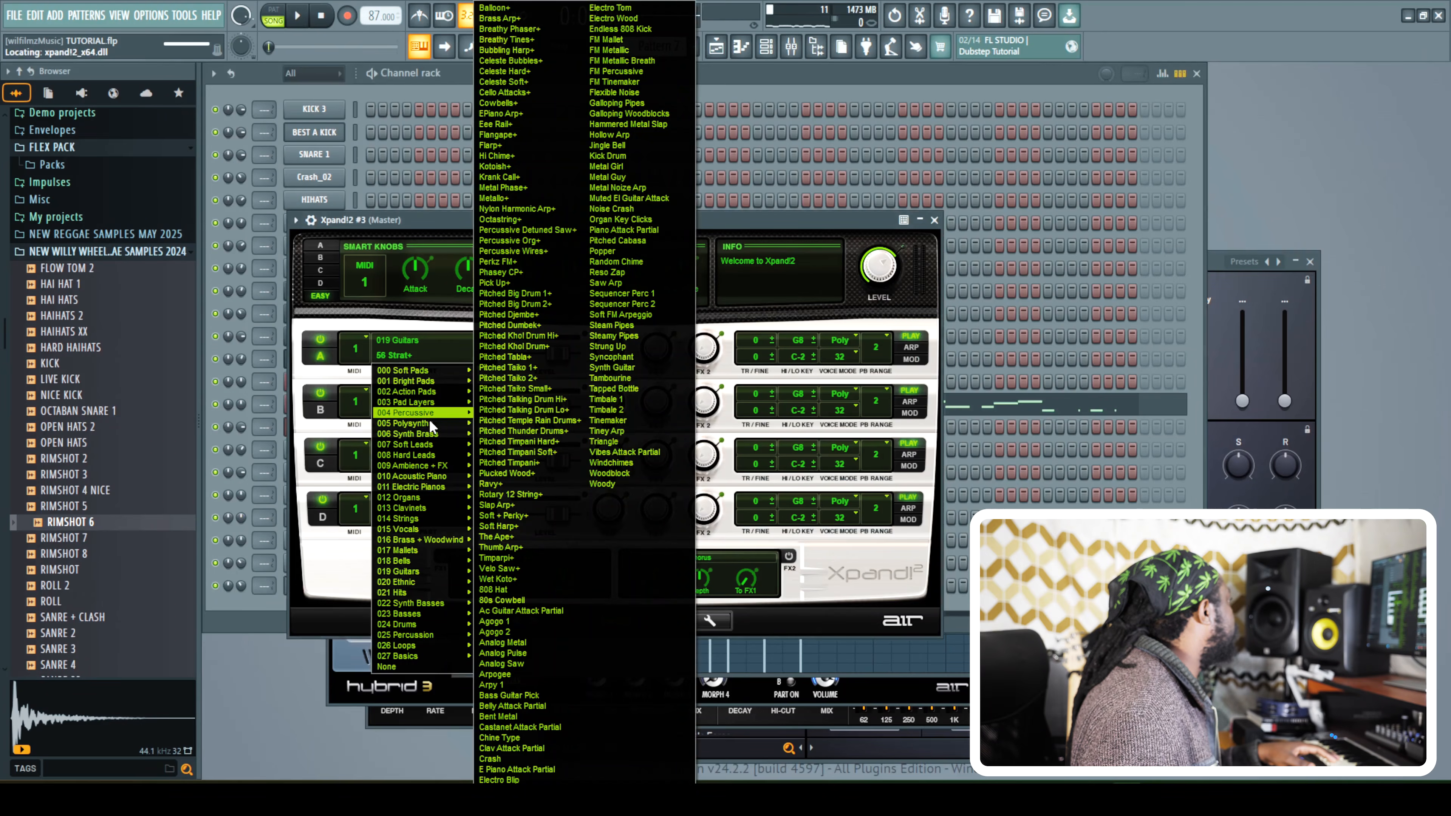
pyautogui.moveTo(426, 423)
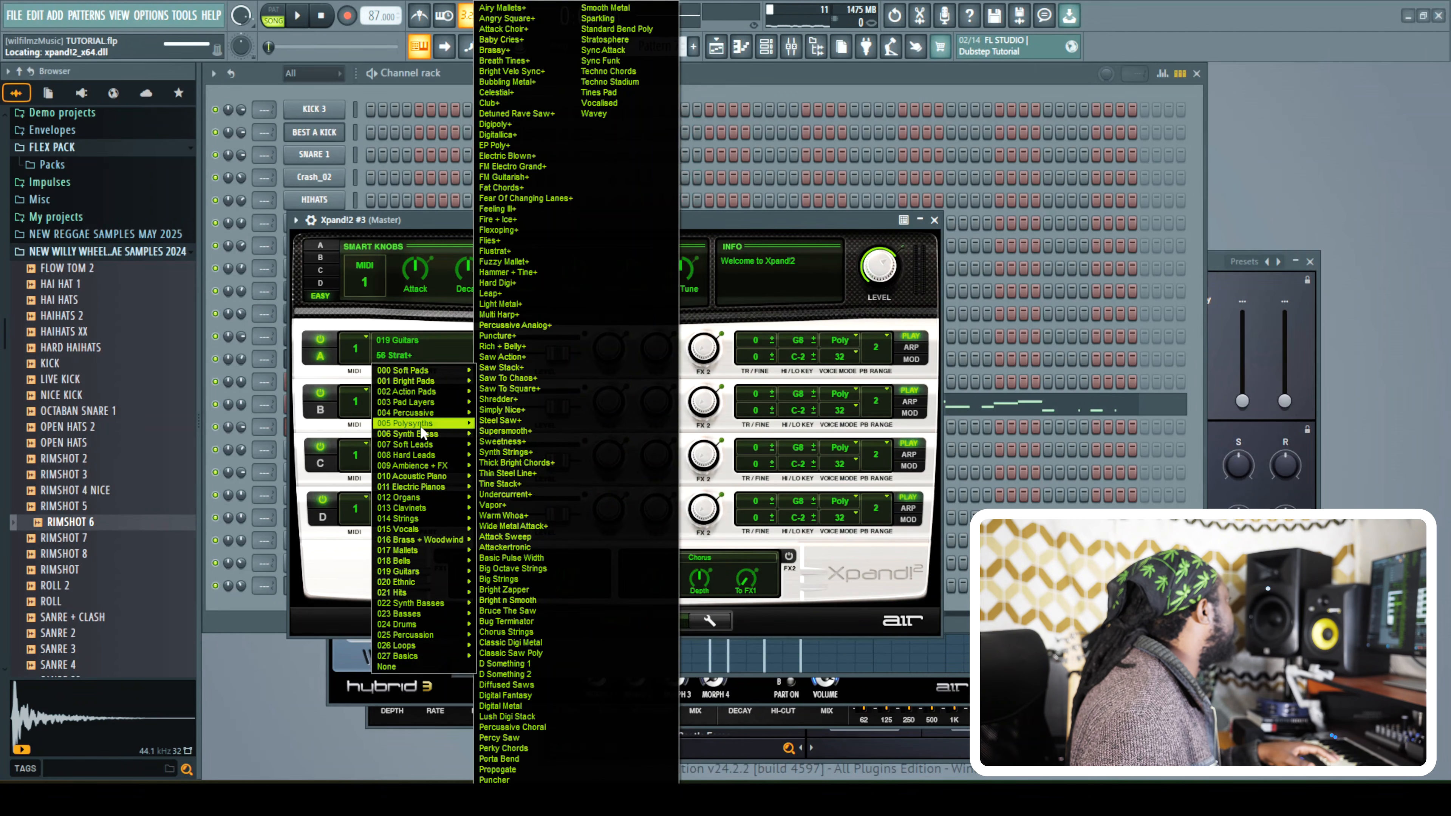
pyautogui.click(526, 107)
pyautogui.click(515, 391)
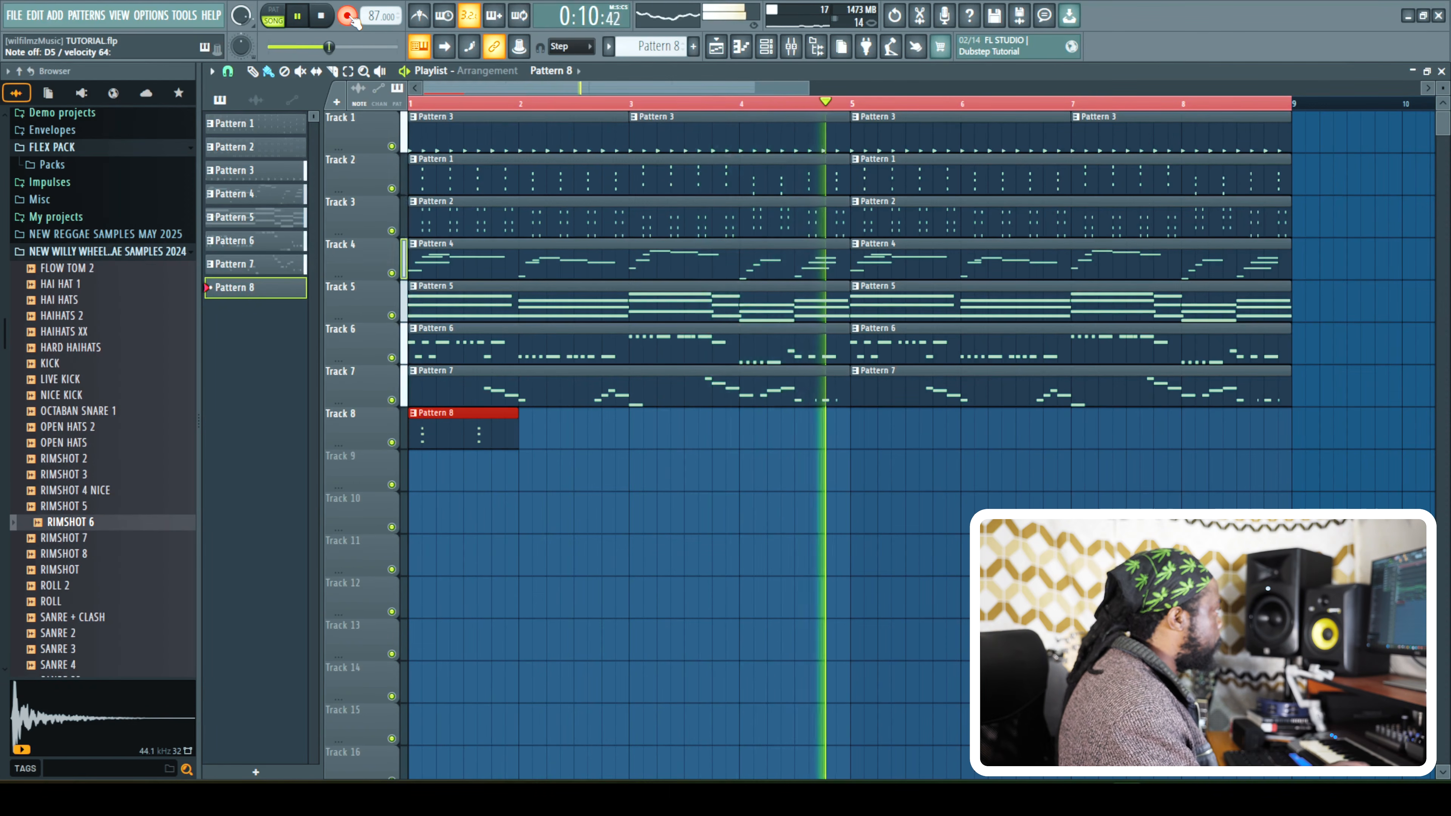
# Finish recording the Xpand!2 #3 part into Pattern 8 and place a second Pattern 8 clip at bar 5 on Track 8.
pyautogui.press('space')
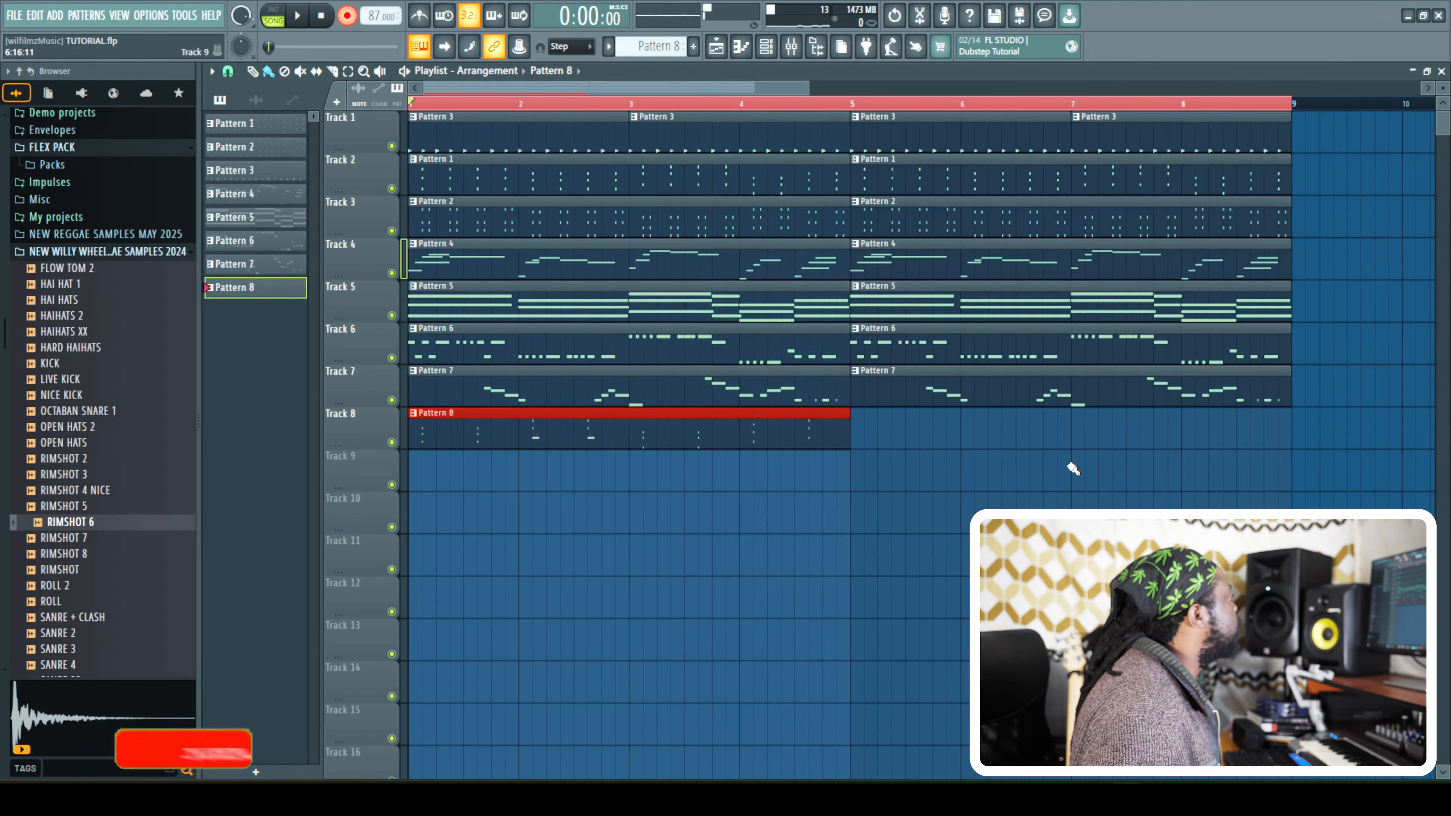
pyautogui.click(865, 429)
pyautogui.moveTo(945, 428); pyautogui.dragTo(931, 428)
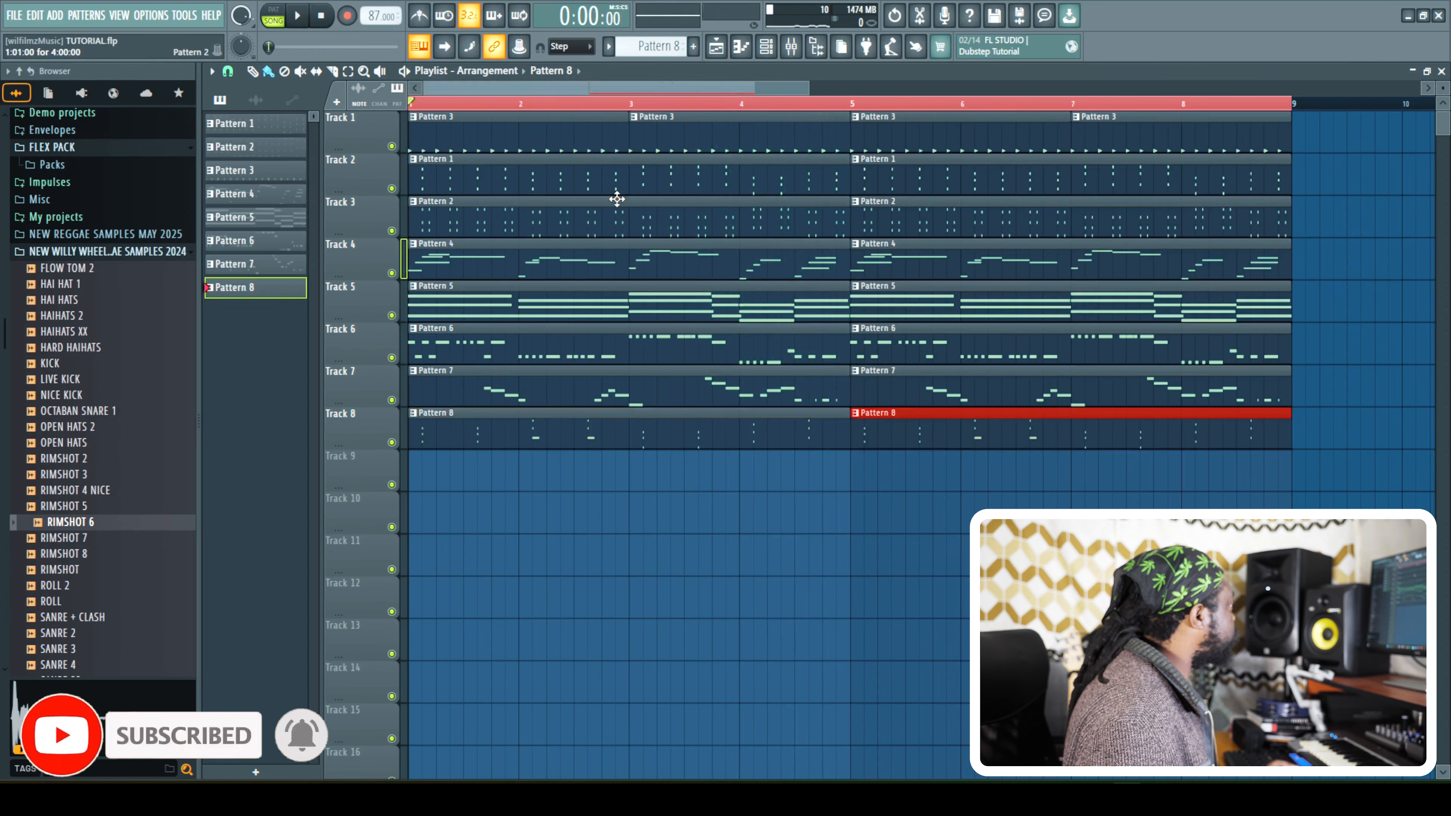
# Open the mixer alongside the channel rack and select all the channels in the rack.
pyautogui.click(792, 57)
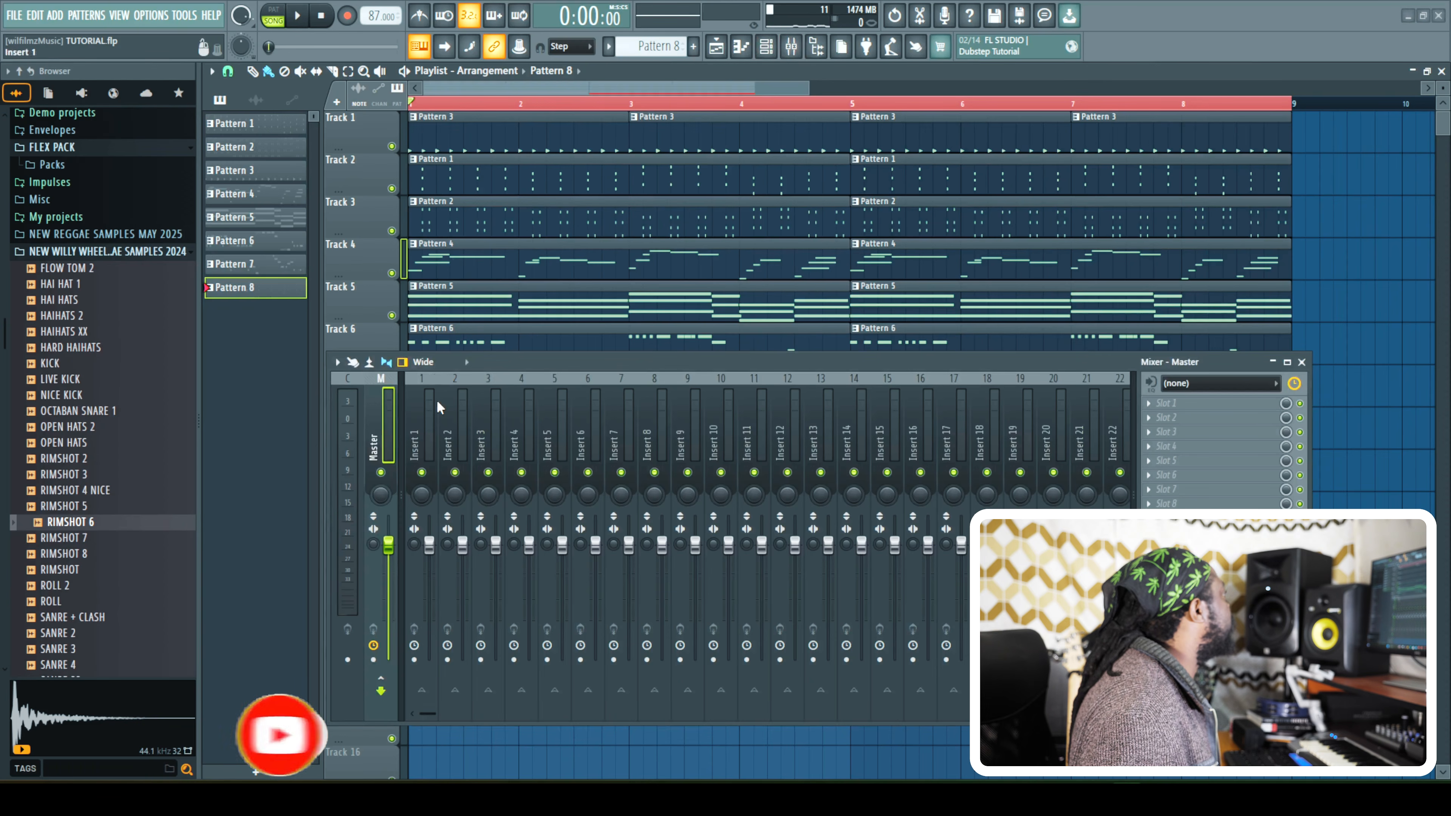
pyautogui.click(766, 48)
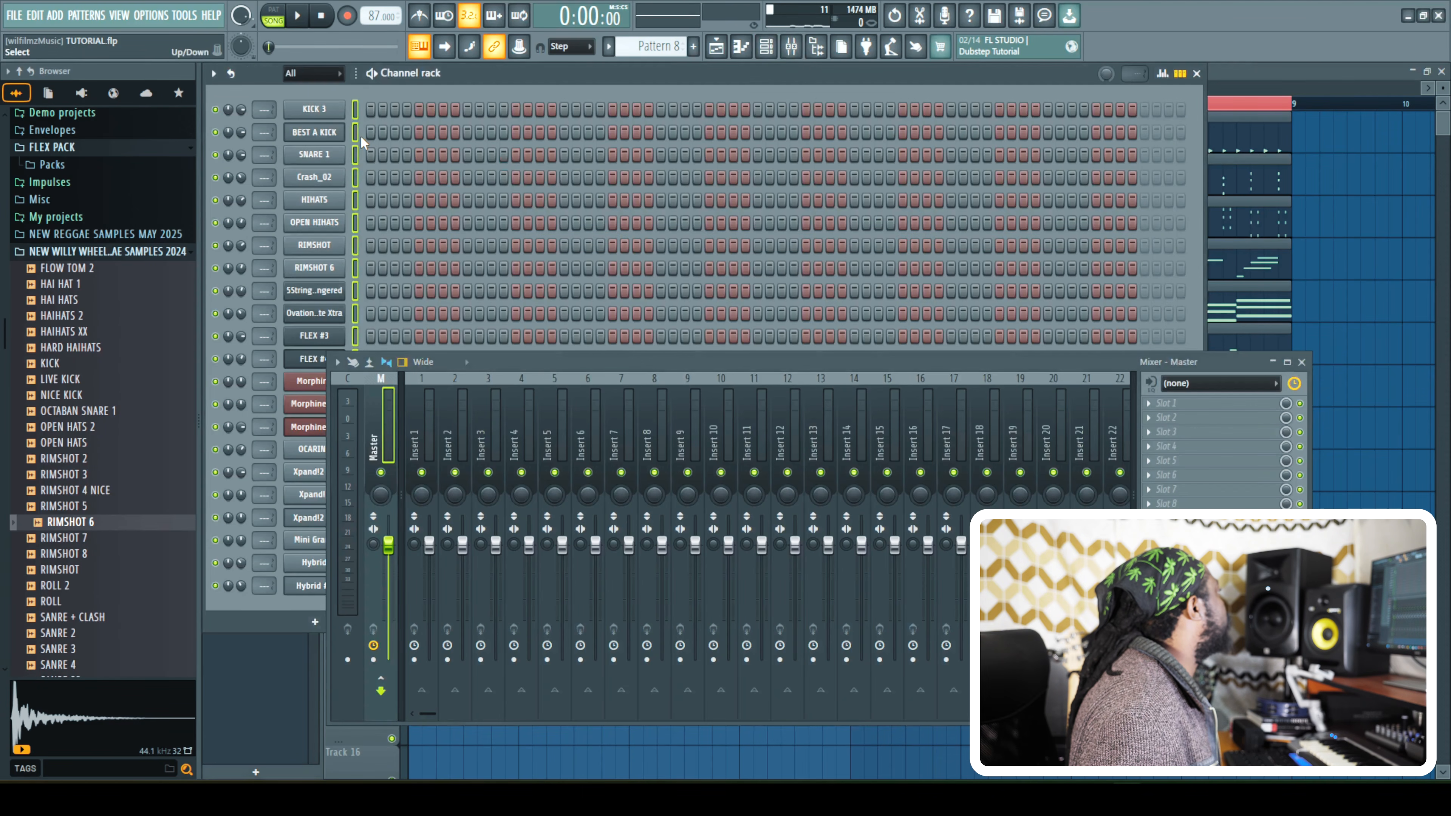
pyautogui.moveTo(500, 366); pyautogui.dragTo(590, 339)
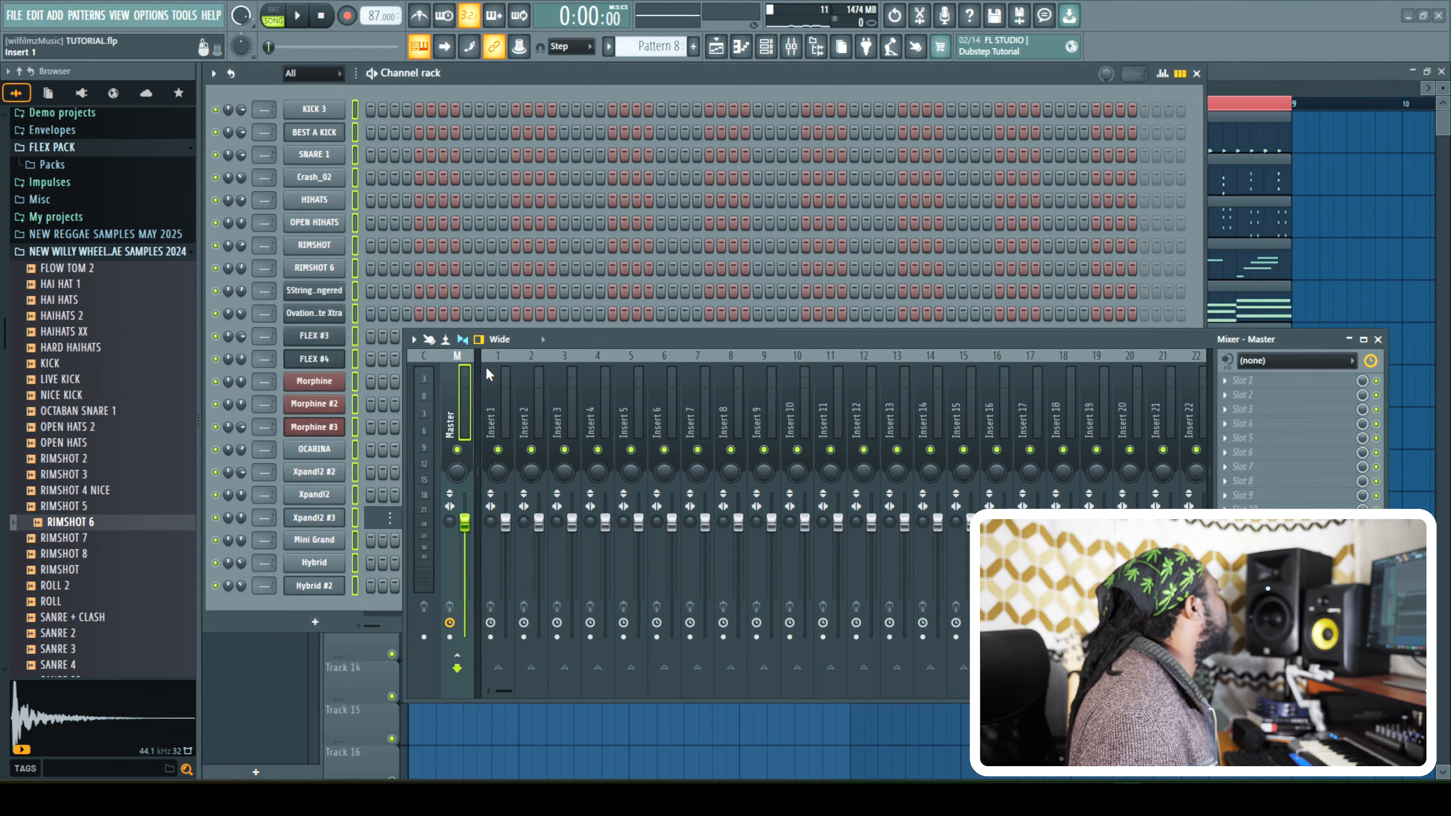
# Route all selected channels to consecutive mixer tracks starting from Insert 1.
pyautogui.click(491, 426)
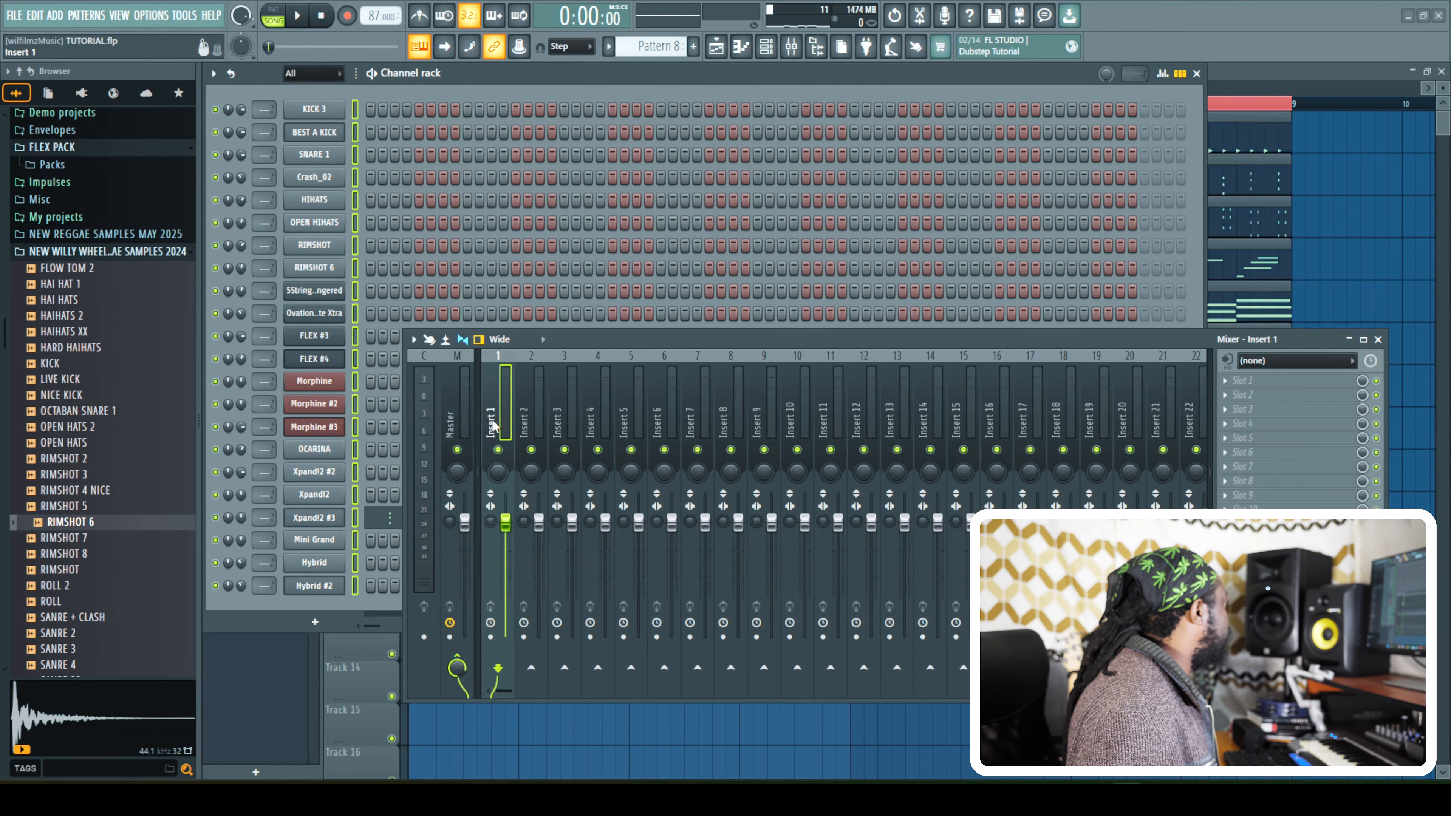
pyautogui.rightClick(495, 425)
pyautogui.moveTo(588, 497)
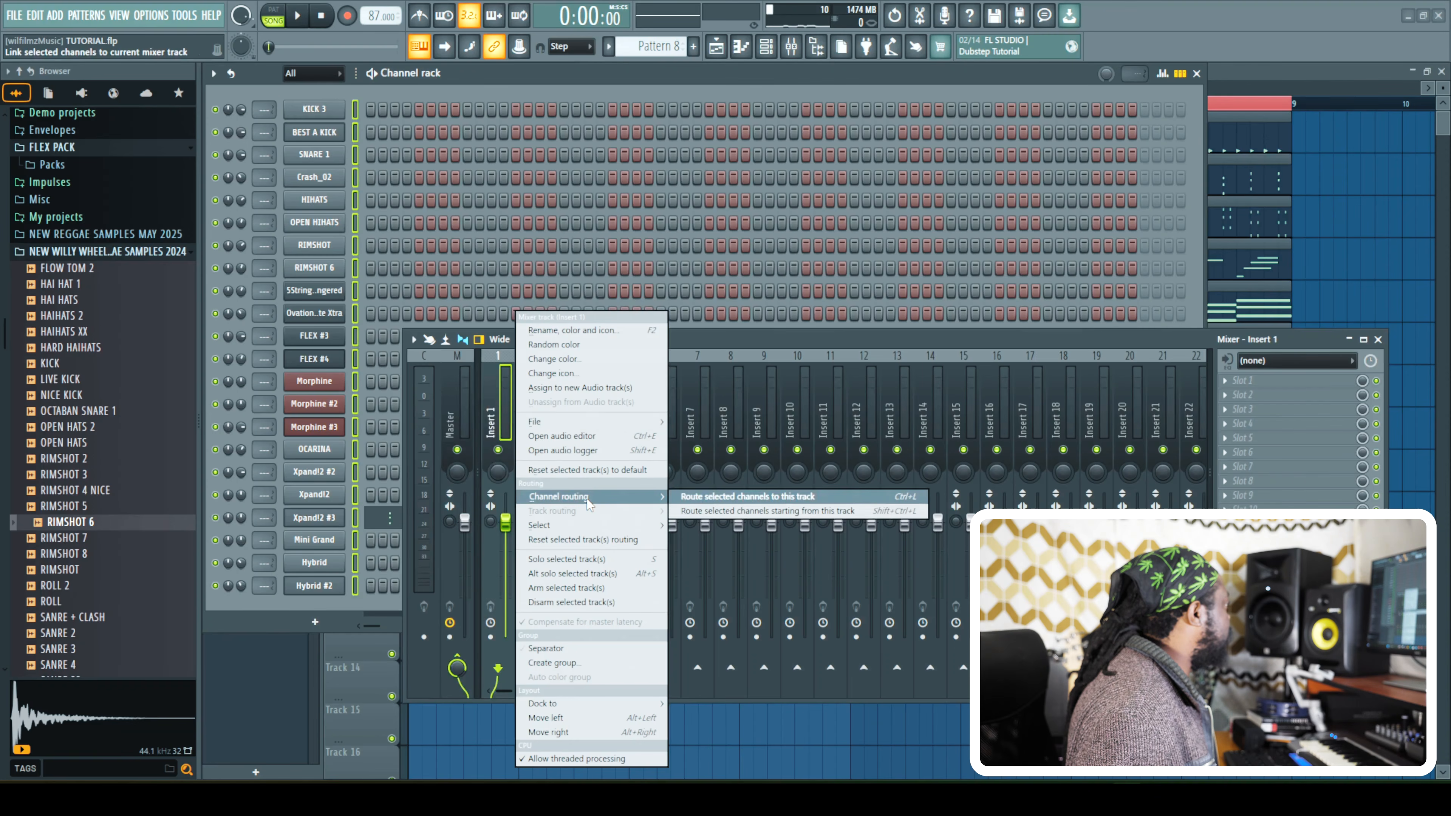
pyautogui.click(766, 511)
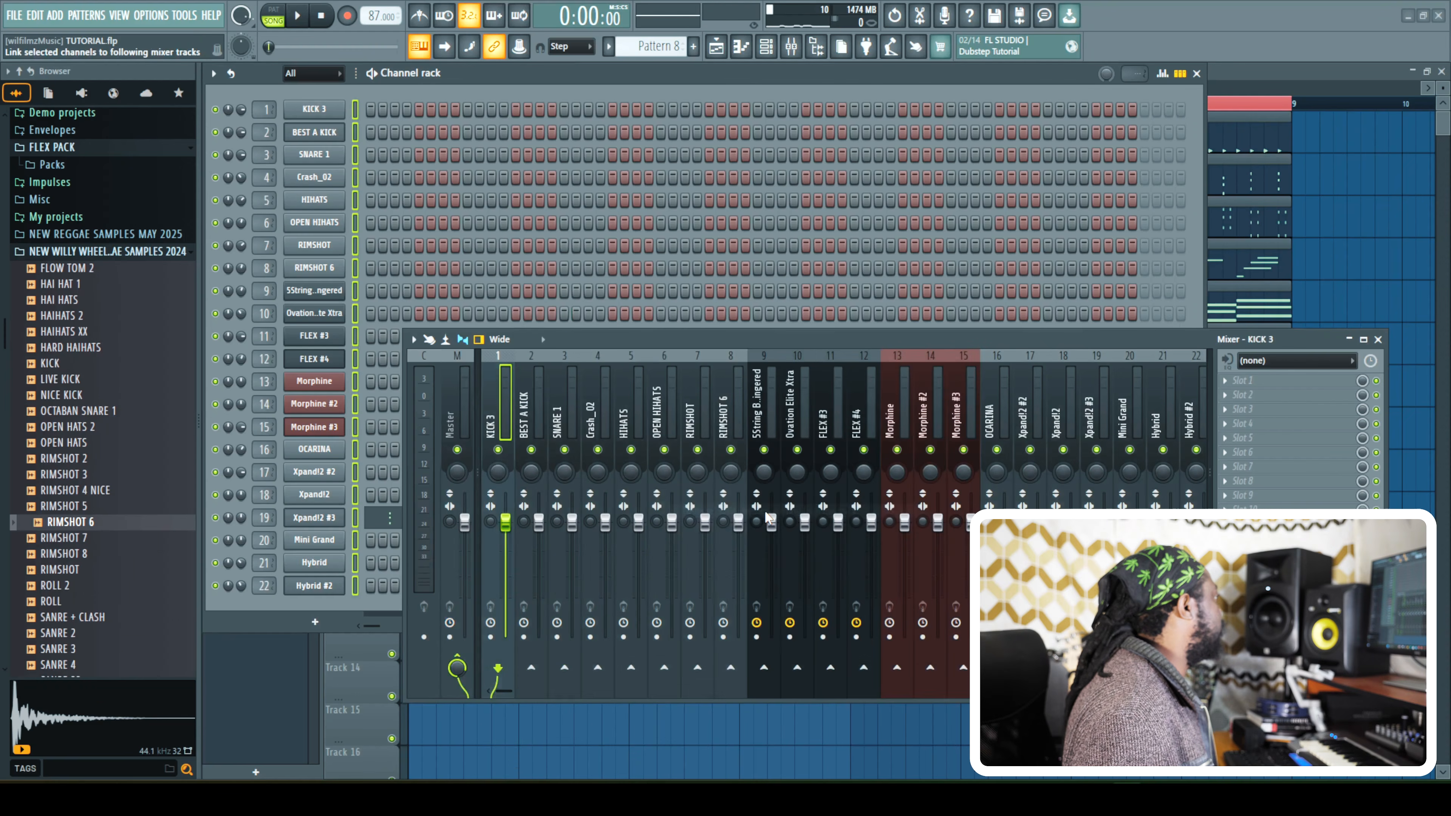
# Play the arrangement to check the signal on the newly routed mixer tracks.
pyautogui.press('space')
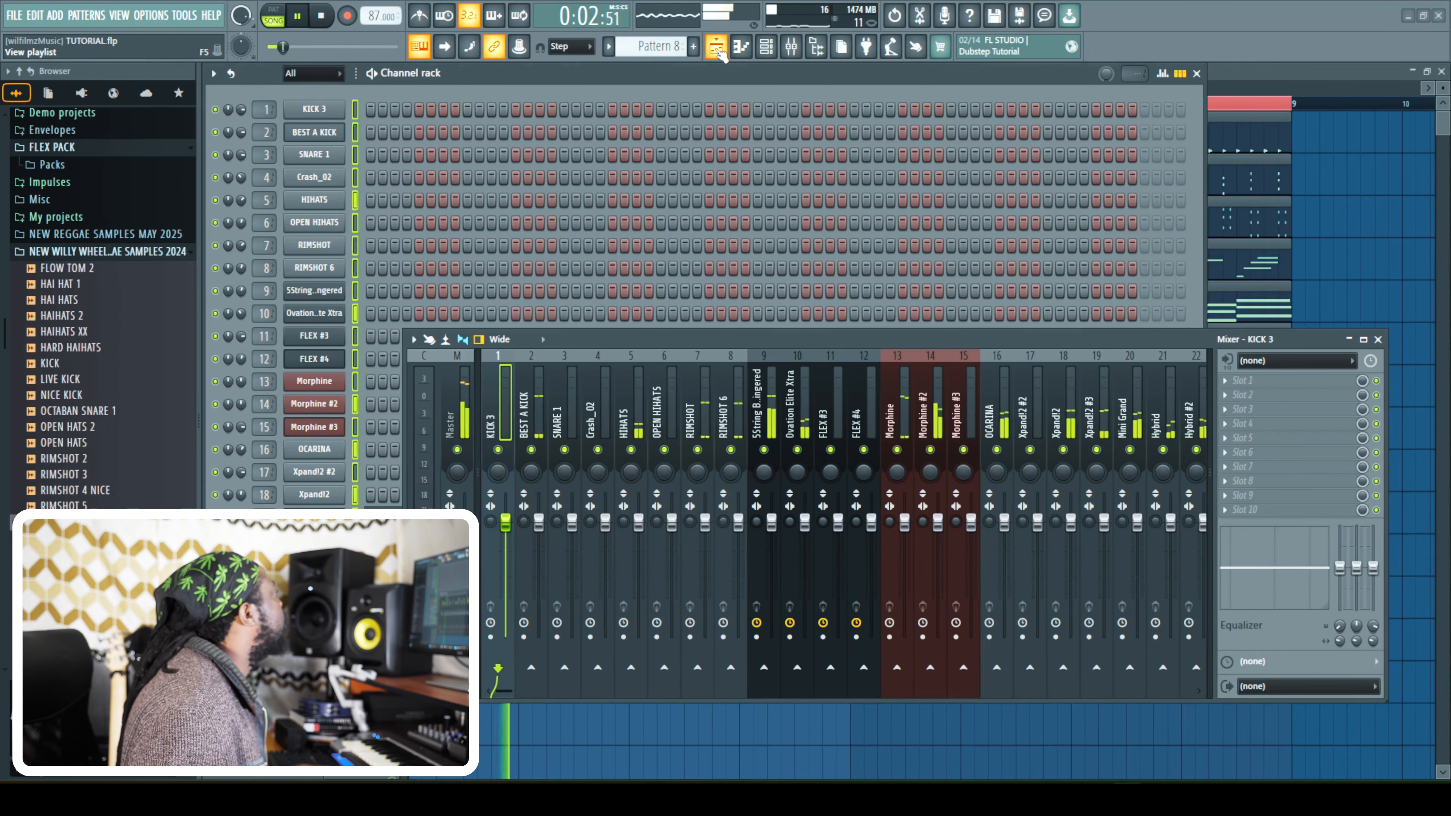
pyautogui.click(765, 46)
pyautogui.press('space')
pyautogui.click(775, 56)
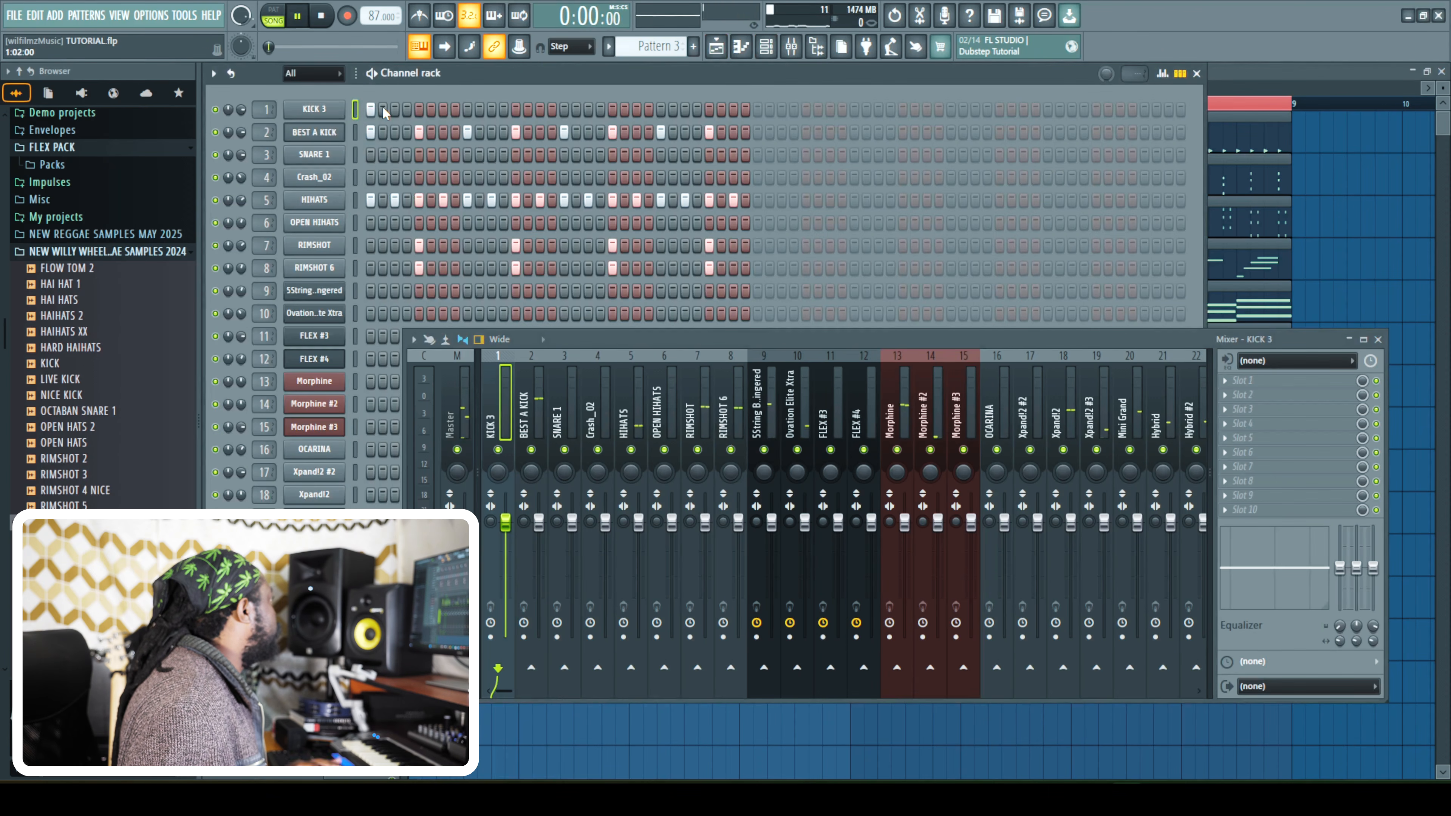
# In Pattern 3, add KICK 3 hits on steps 5, 9, 13 and 17 and audition them in pattern mode.
pyautogui.click(418, 108)
pyautogui.click(468, 108)
pyautogui.click(503, 108)
pyautogui.click(504, 108)
pyautogui.click(516, 108)
pyautogui.click(564, 109)
pyautogui.press('space')
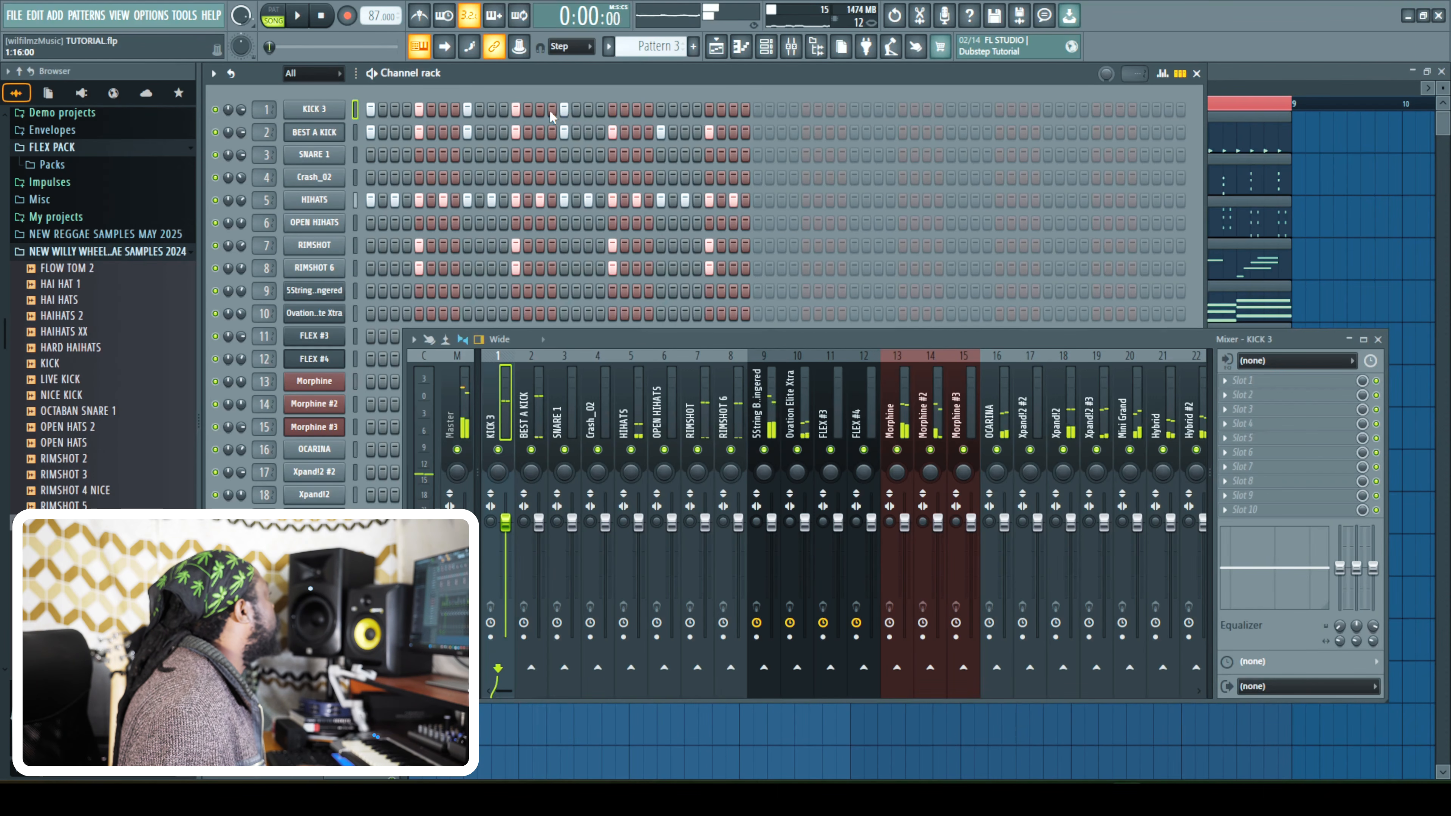
pyautogui.click(297, 16)
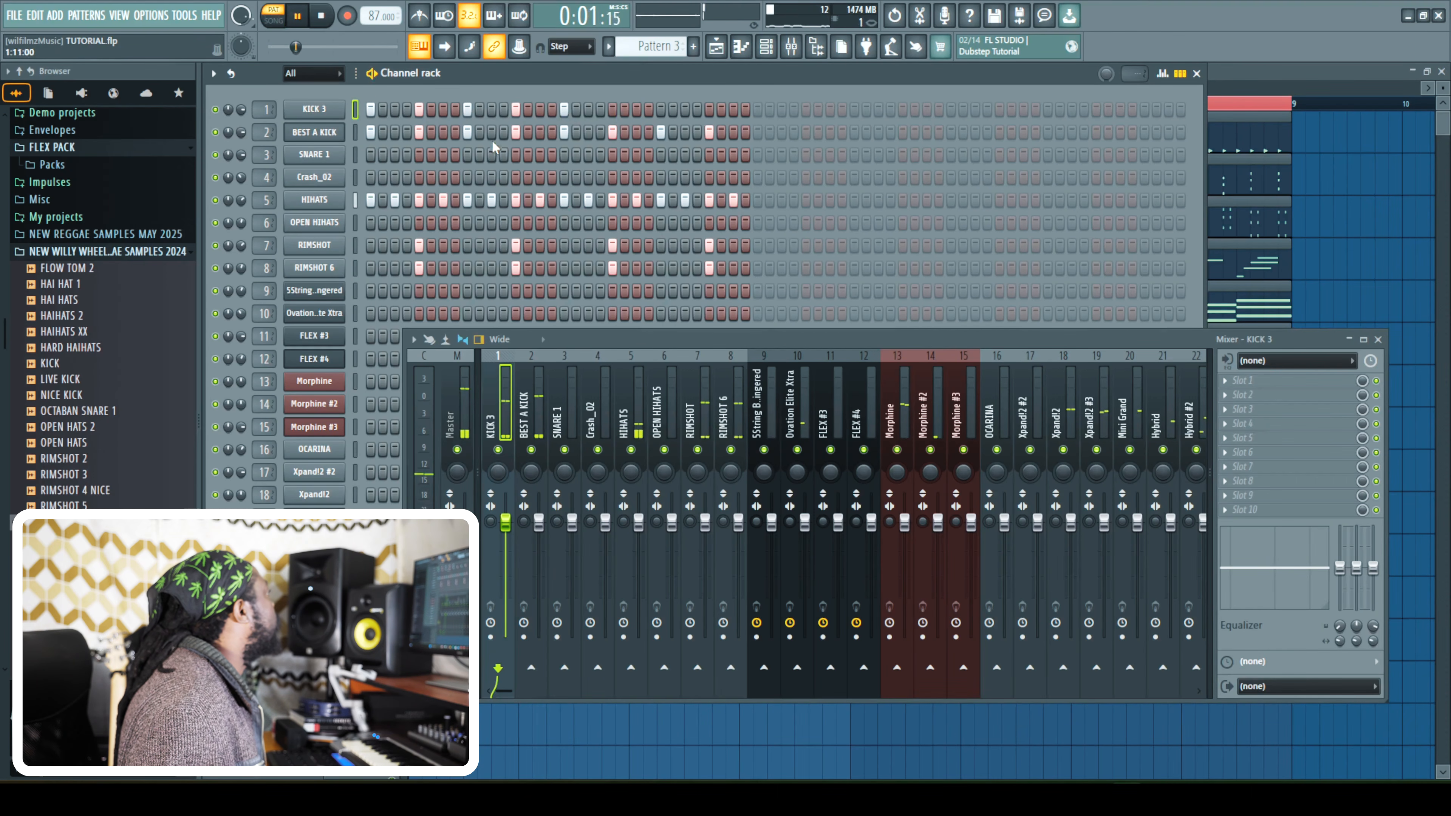
pyautogui.press('space')
# Shift the step 13 hit to step 12 in both the KICK 3 and BEST A KICK rows.
pyautogui.click(504, 108)
pyautogui.click(516, 110)
pyautogui.click(503, 132)
pyautogui.click(515, 132)
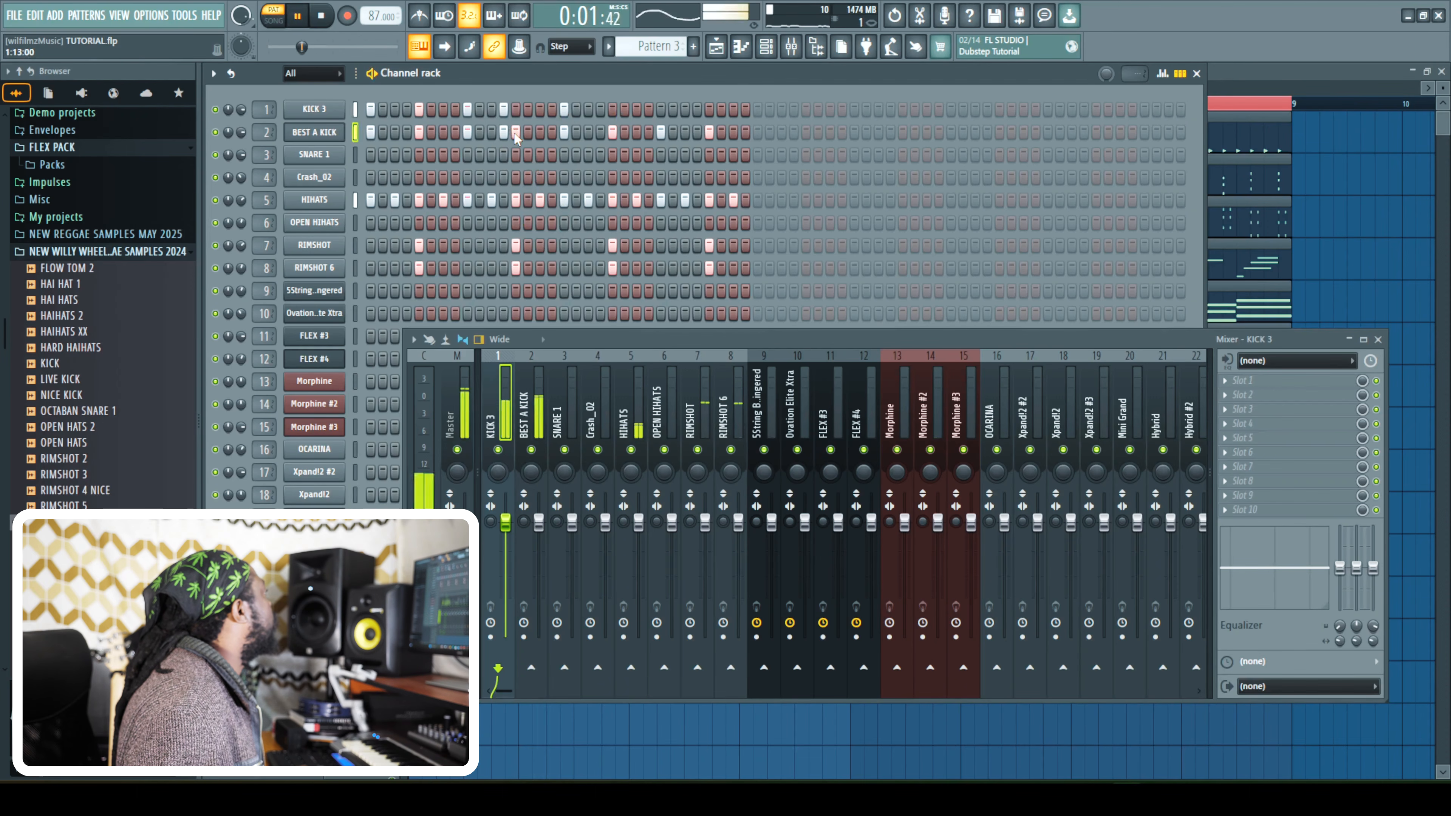
# Add KICK 3 hits on steps 21 and 25 to match the BEST A KICK row.
pyautogui.click(613, 110)
pyautogui.click(623, 111)
pyautogui.click(661, 109)
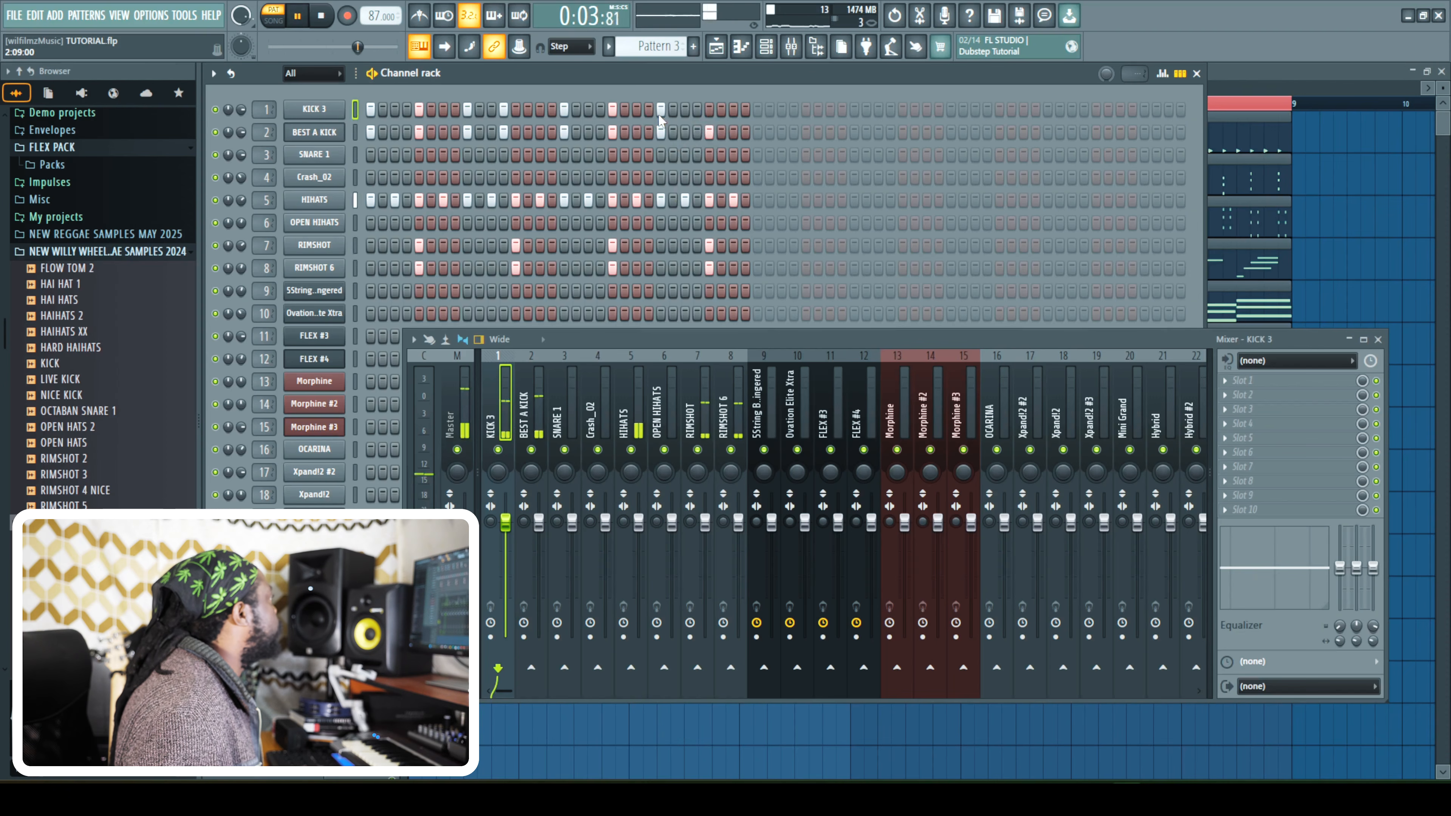
pyautogui.click(661, 130)
pyautogui.press('space')
# Place KICK 3 and BEST A KICK hits on step 28, clearing BEST A KICK's step 29.
pyautogui.click(696, 109)
pyautogui.click(695, 132)
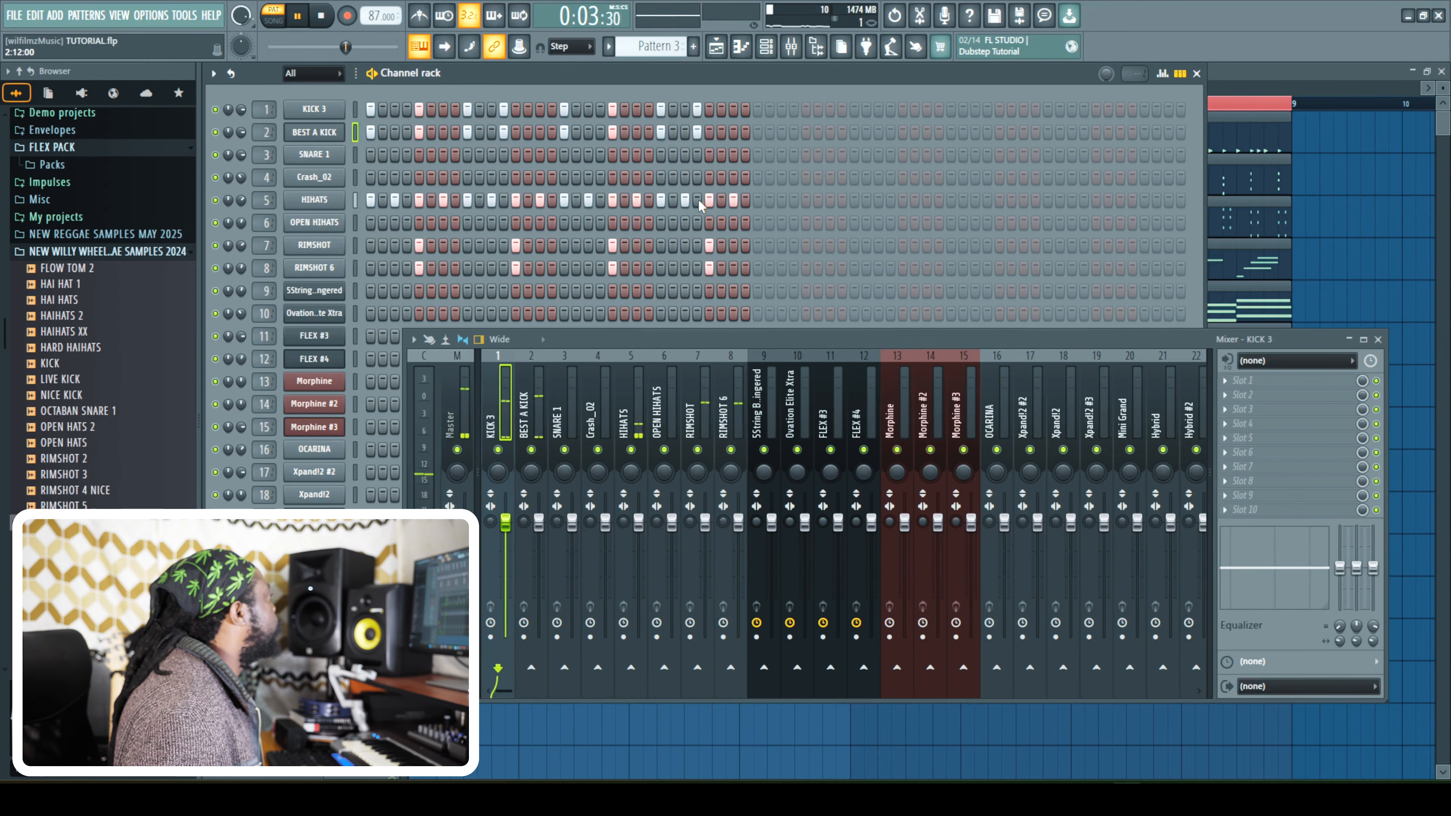
pyautogui.press('space')
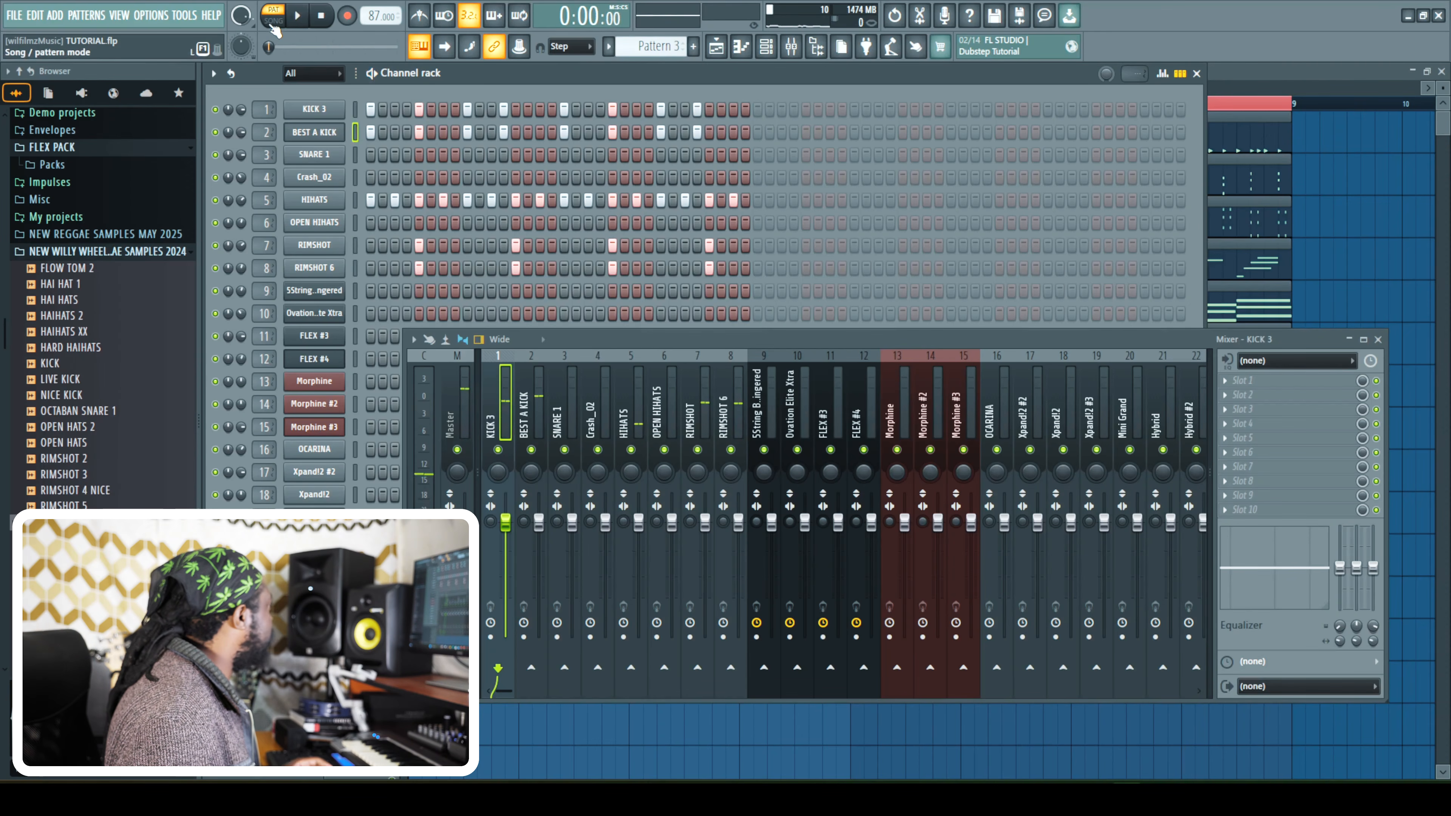
# Open the HIHATS piano roll, close the mixer, and add a short C5 note between the first two hits.
pyautogui.rightClick(342, 198)
pyautogui.click(323, 200)
pyautogui.rightClick(325, 200)
pyautogui.click(368, 199)
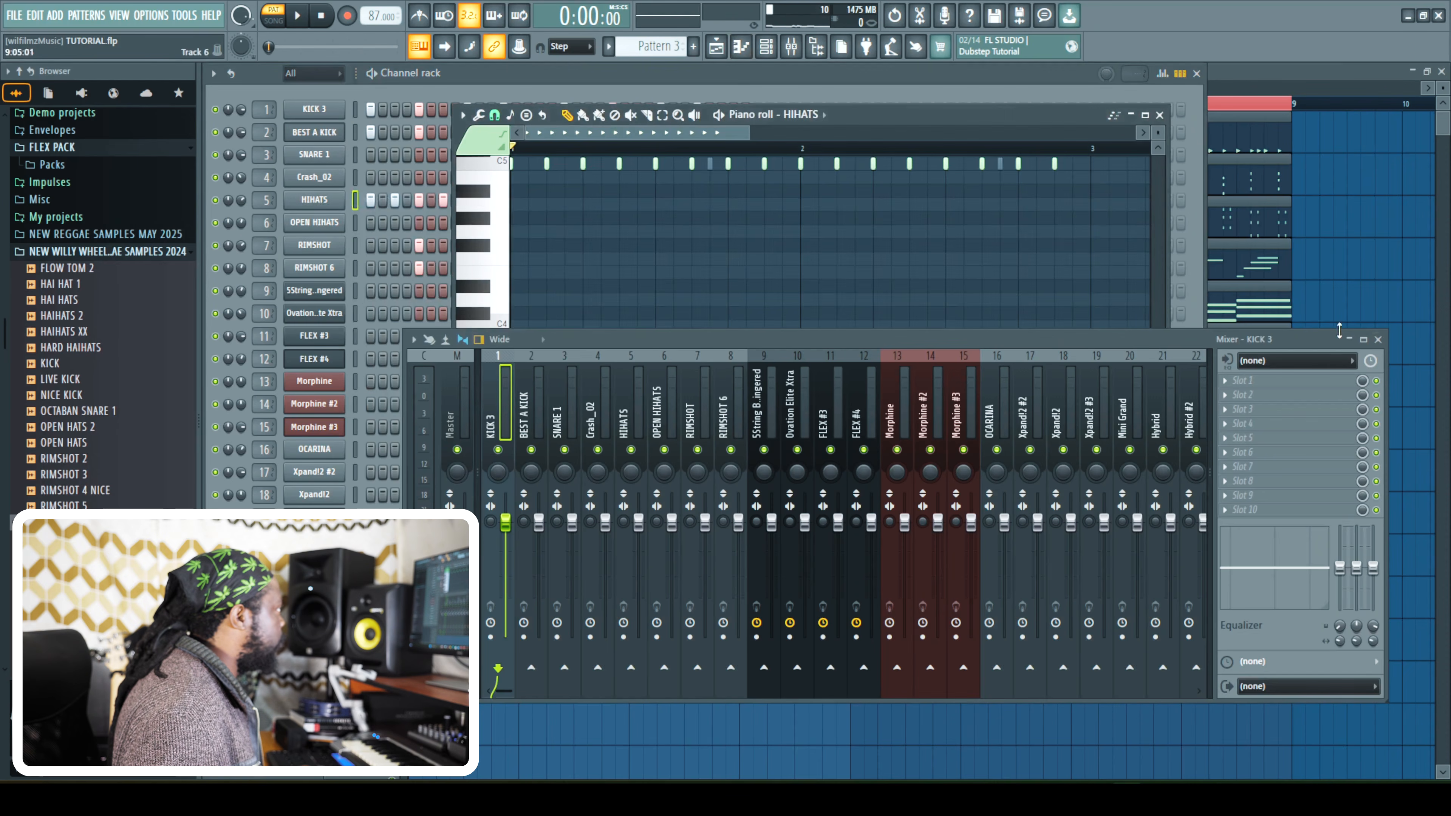
pyautogui.click(1378, 339)
pyautogui.scroll(3, 755, 153)
pyautogui.click(547, 164)
pyautogui.press('space')
pyautogui.press('space')
pyautogui.press('space')
pyautogui.moveTo(574, 164); pyautogui.dragTo(556, 163)
pyautogui.press('space')
pyautogui.press('space')
pyautogui.press('space')
# Lower the velocity of the added hi-hat note well below the main hits and audition the pattern.
pyautogui.moveTo(550, 550); pyautogui.dragTo(551, 606)
pyautogui.press('space')
pyautogui.press('space')
pyautogui.press('space')
pyautogui.press('space')
pyautogui.press('space')
pyautogui.press('space')
# Add short, low-velocity C5 notes between the remaining hi-hat hits of the first bar.
pyautogui.click(706, 163)
pyautogui.press('space')
pyautogui.click(781, 163)
pyautogui.press('space')
pyautogui.click(857, 163)
pyautogui.press('space')
pyautogui.click(1009, 164)
pyautogui.press('space')
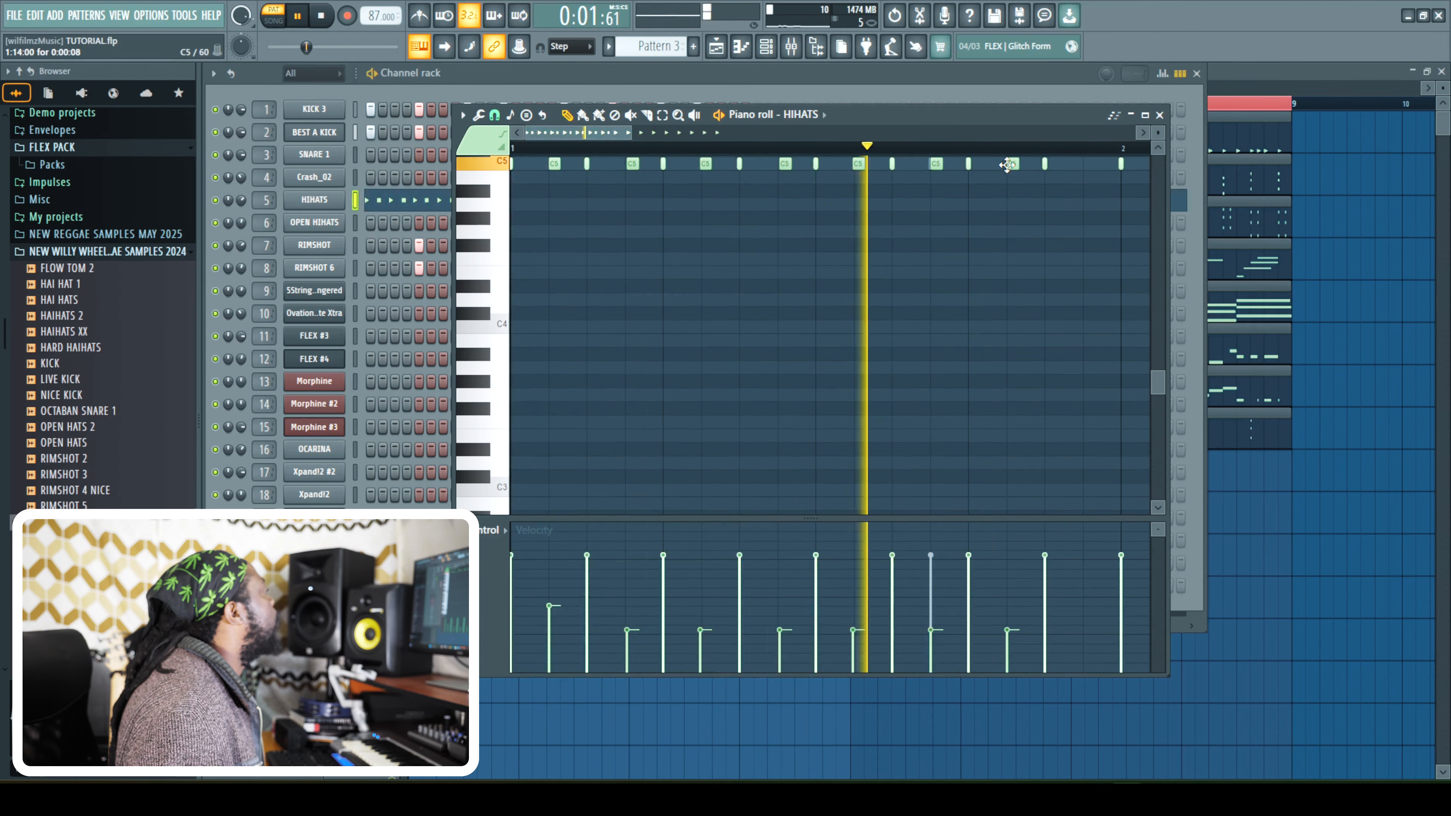
pyautogui.press('space')
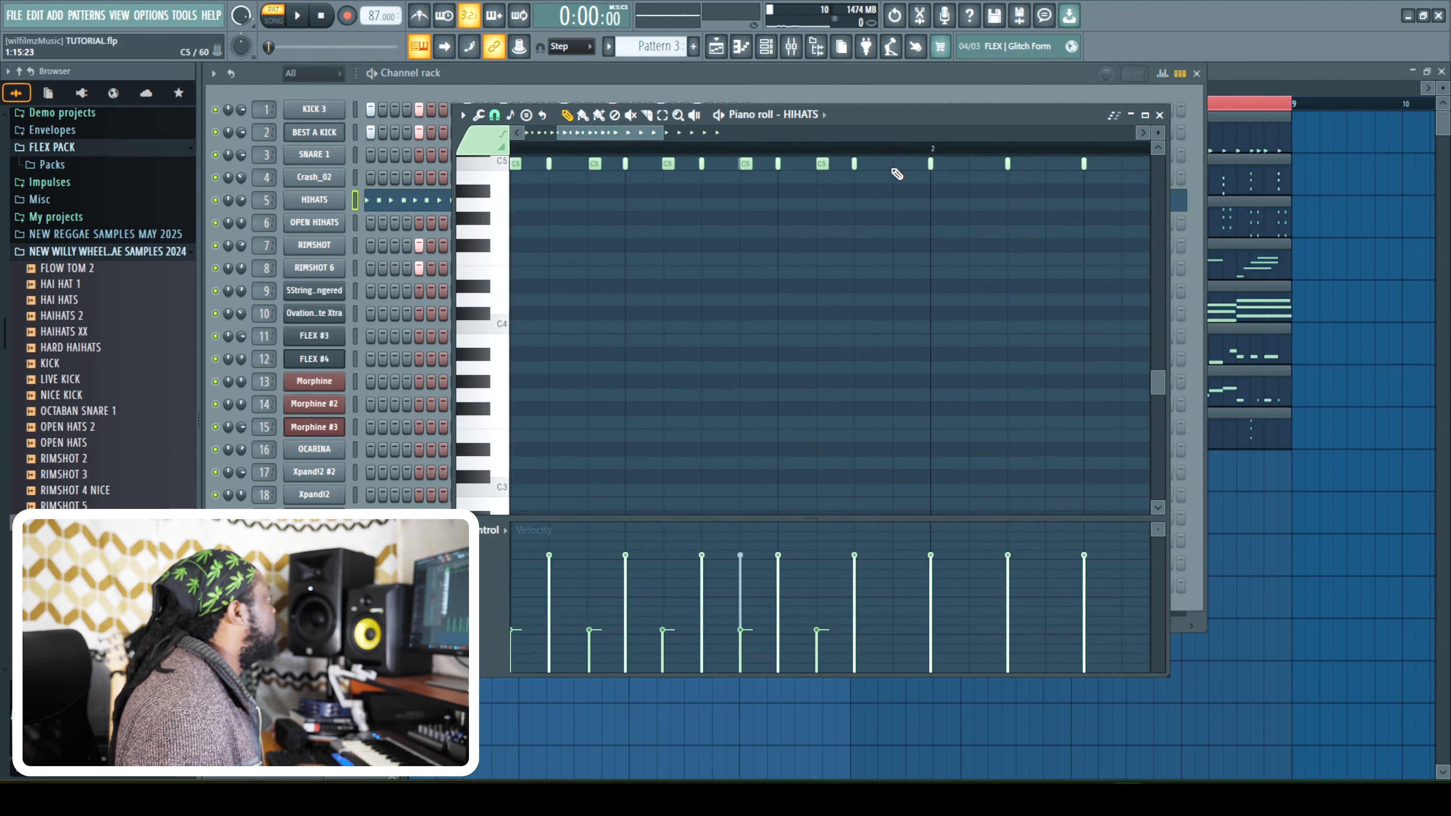
# Continue the quiet C5 in-between hi-hat notes through bar 2 and close the piano roll.
pyautogui.press('space')
pyautogui.click(1051, 164)
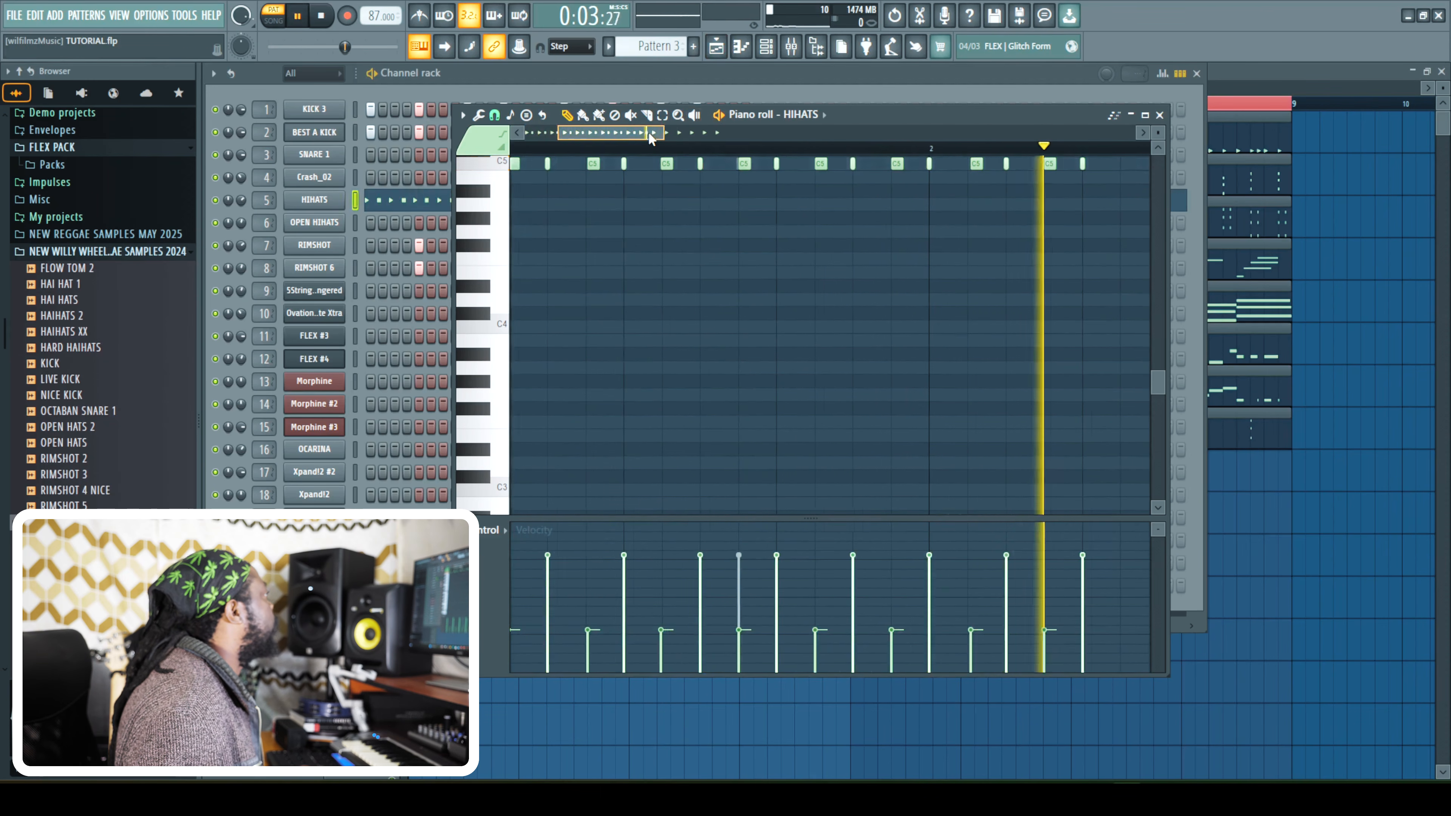
pyautogui.click(889, 163)
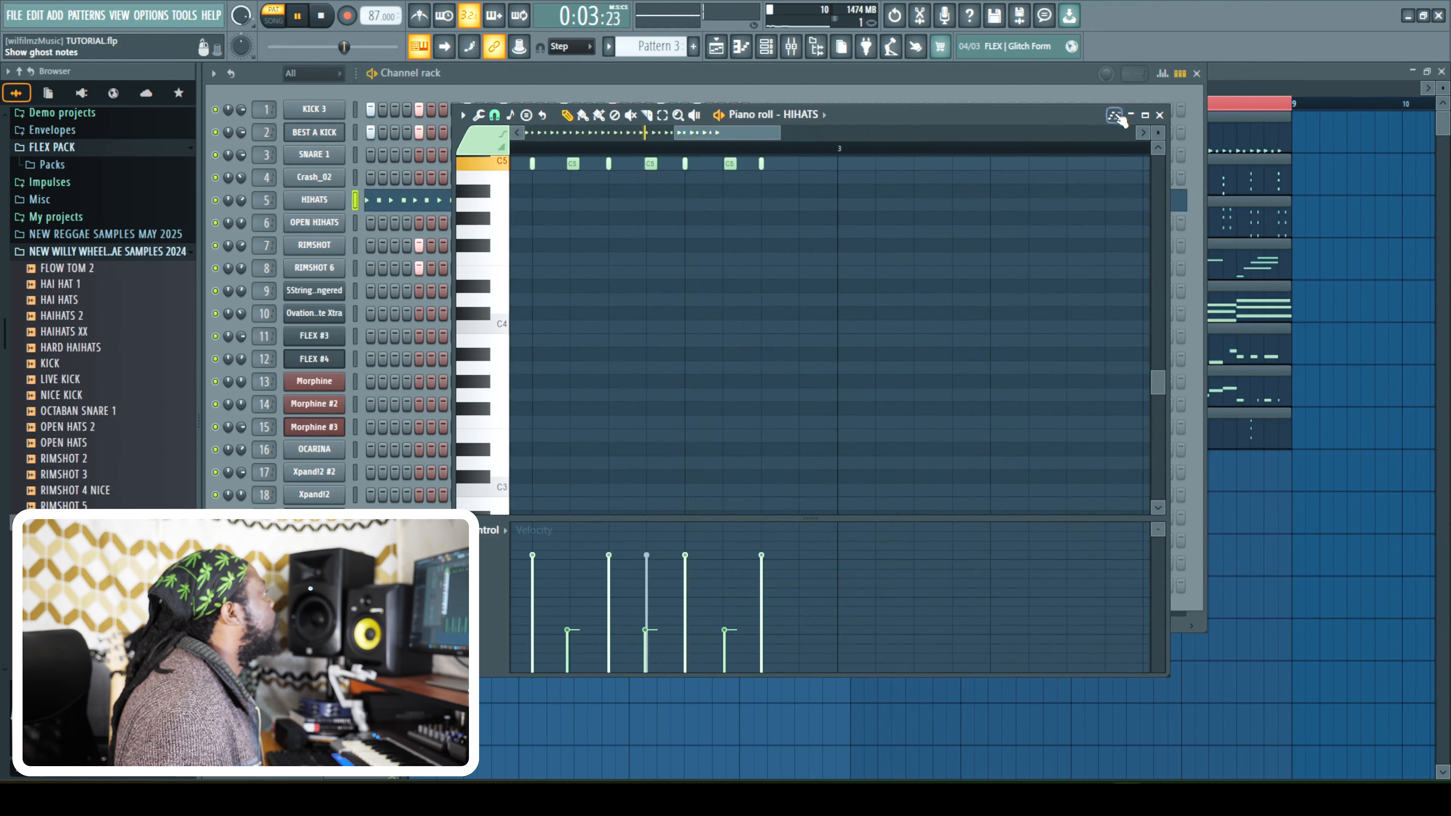
pyautogui.click(1159, 114)
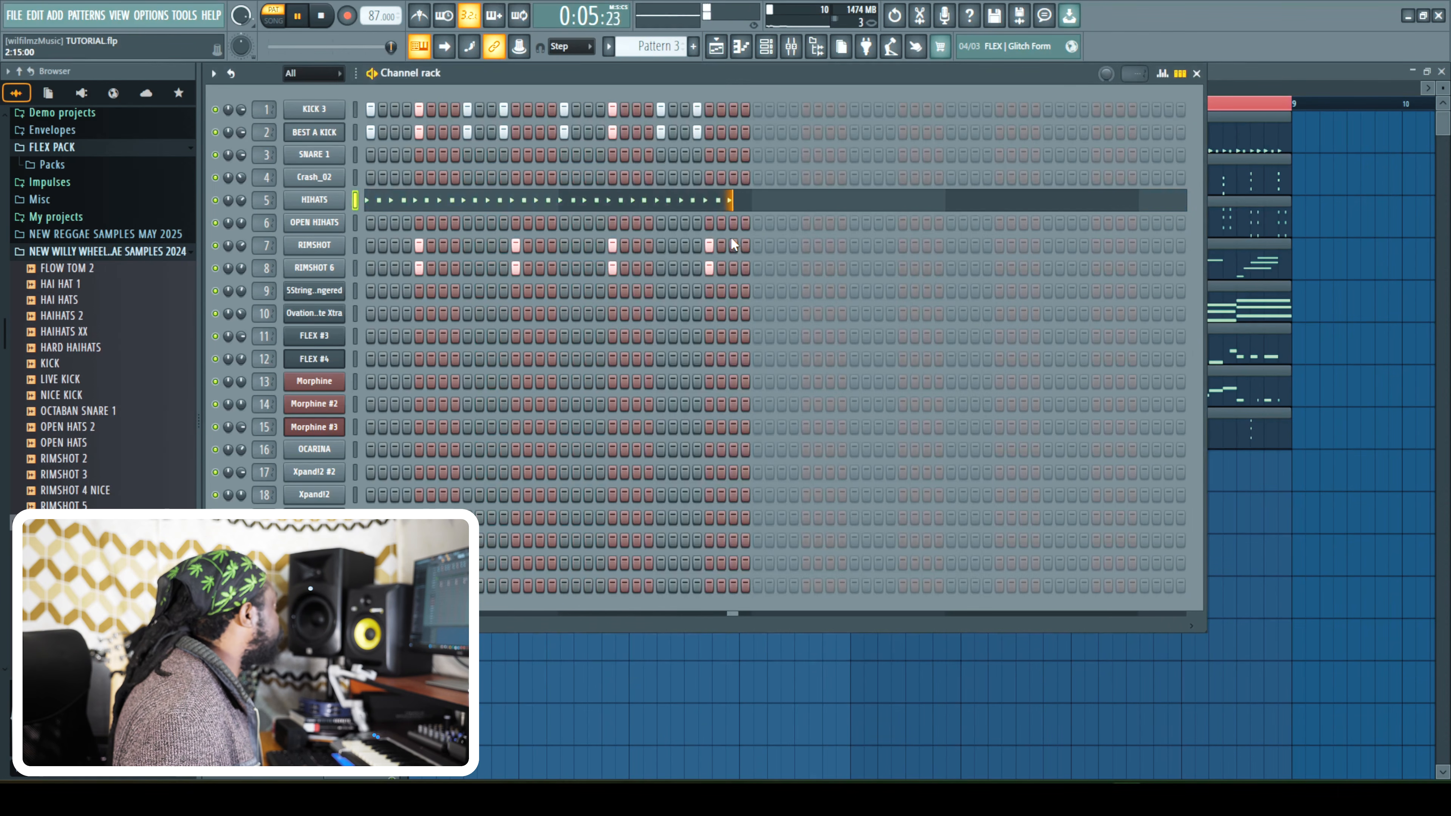
# Place an OPEN HIHATS hit on step 32 and increase the sample's fade-out in its channel settings.
pyautogui.click(734, 222)
pyautogui.press('space')
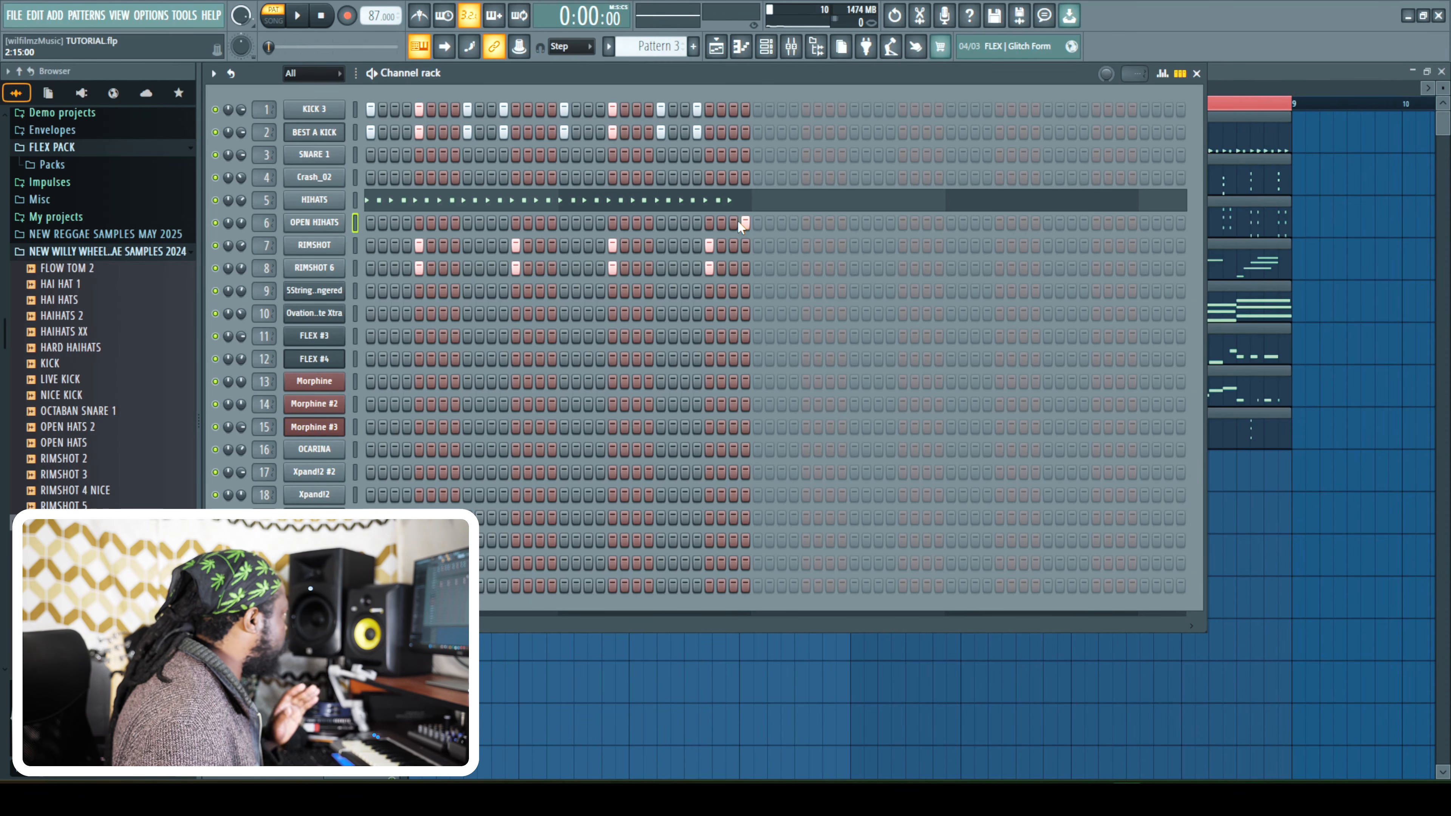
pyautogui.press('space')
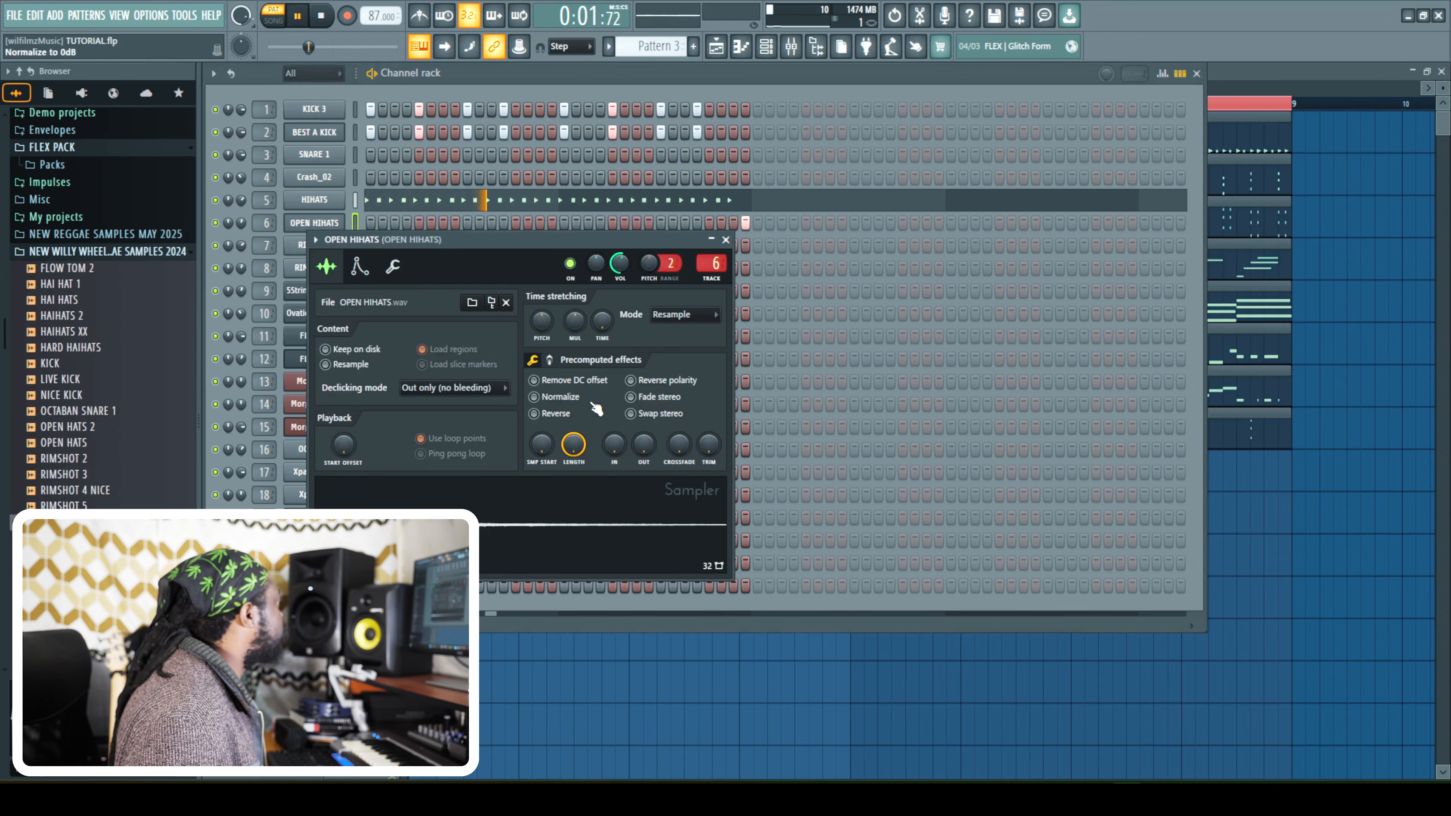
pyautogui.click(725, 240)
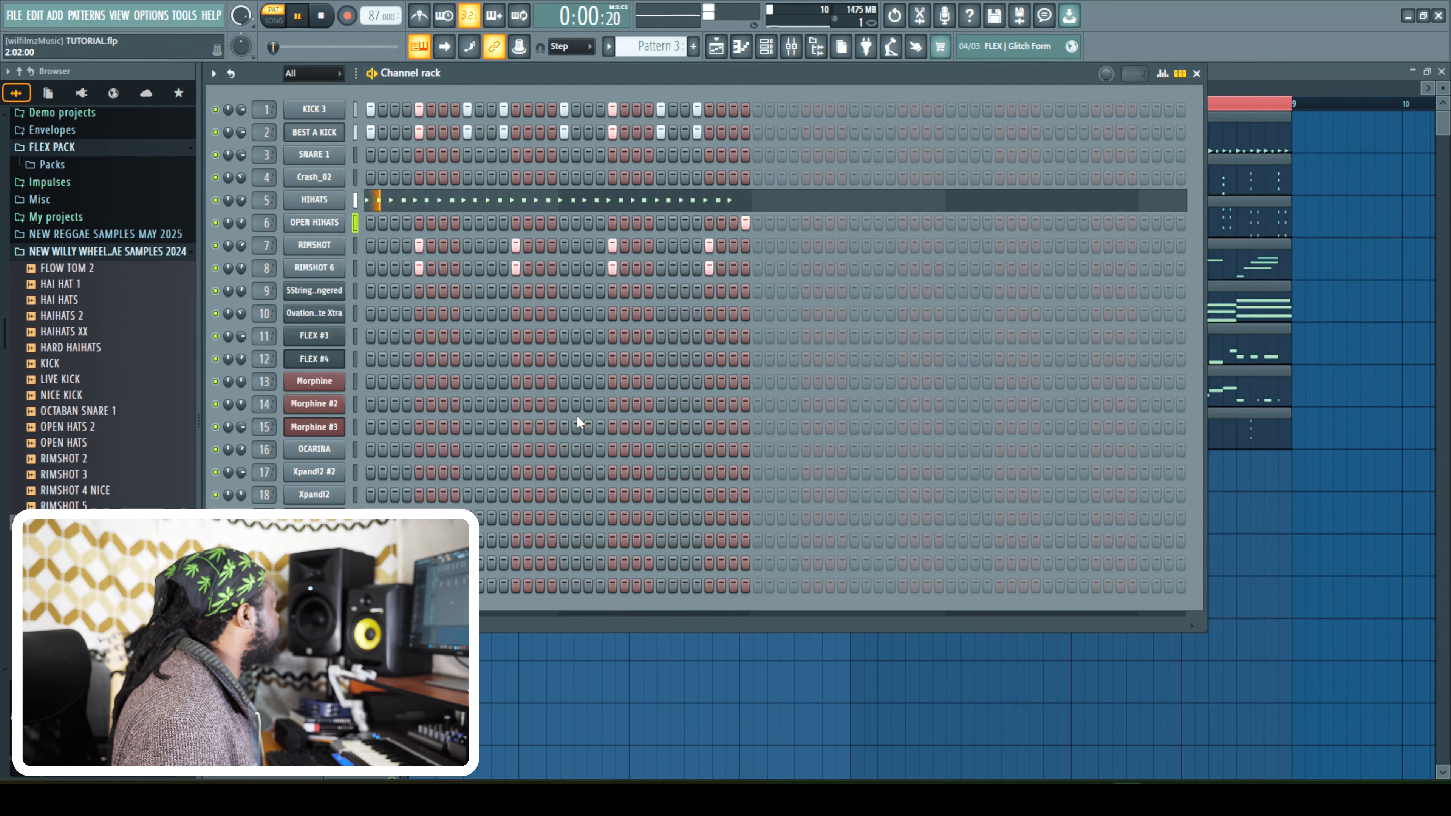
pyautogui.click(324, 227)
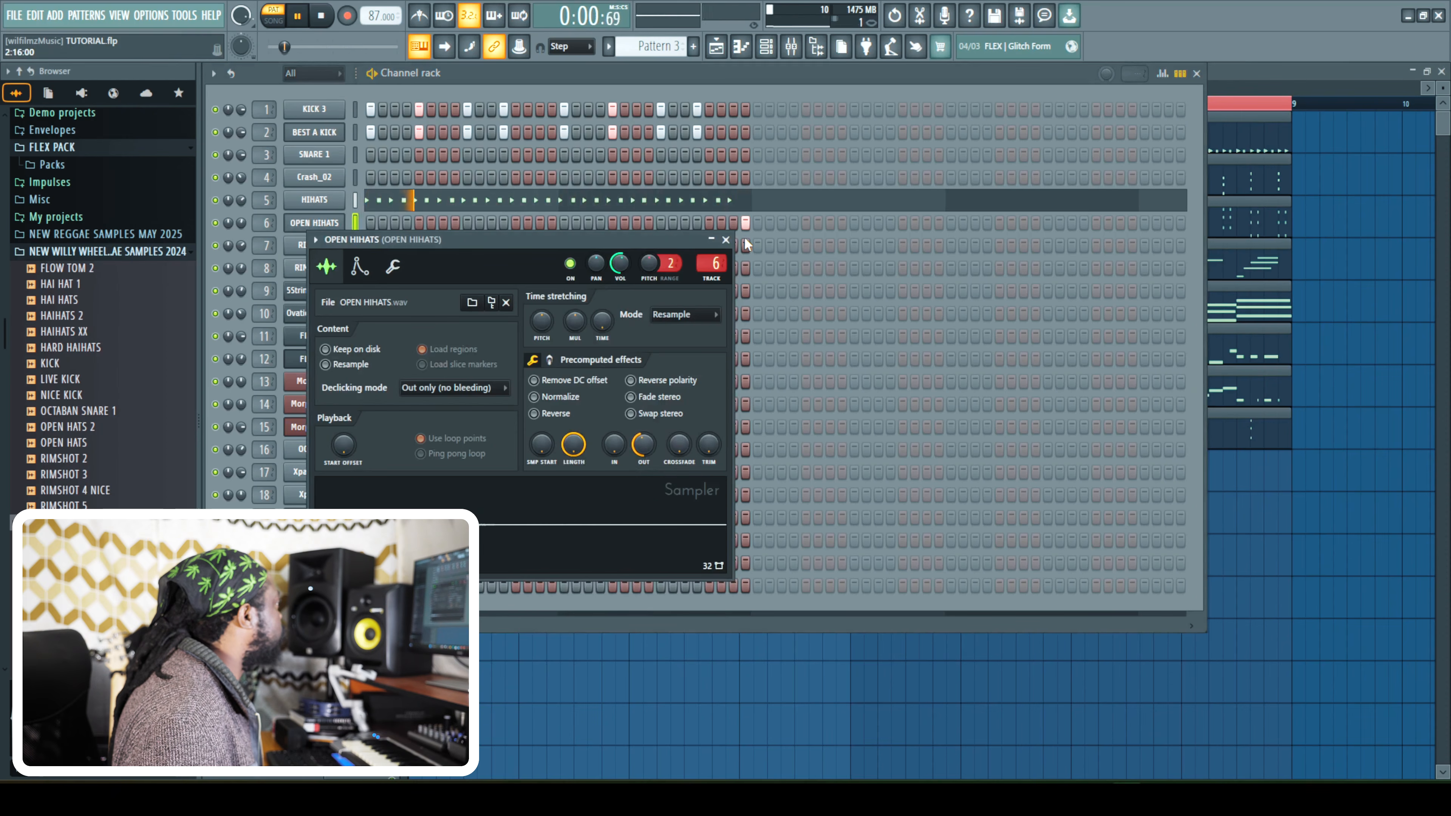
pyautogui.click(727, 240)
# Move the OPEN HIHATS hit from step 32 to step 31 and play the pattern to check it.
pyautogui.click(733, 224)
pyautogui.rightClick(744, 224)
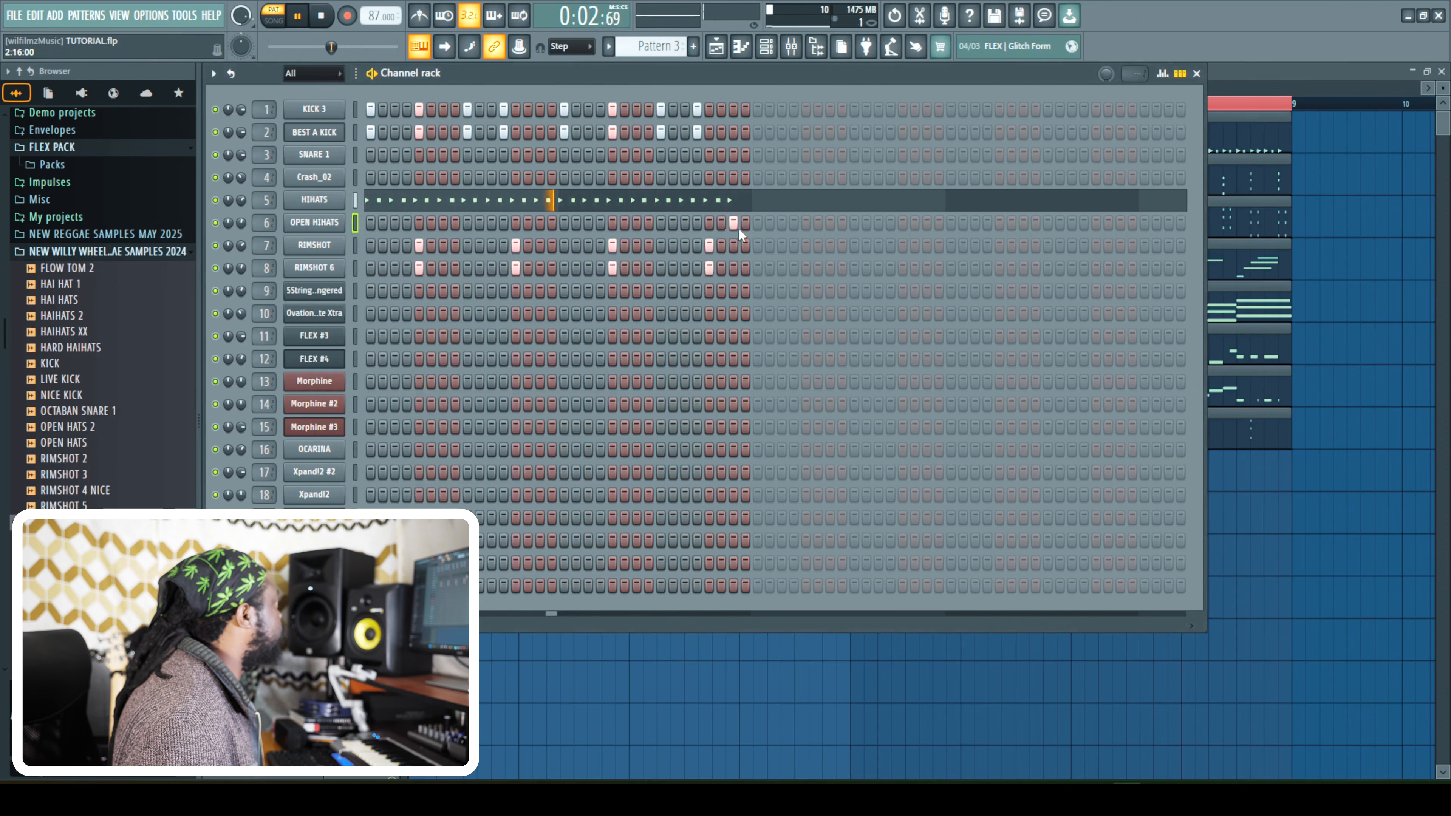
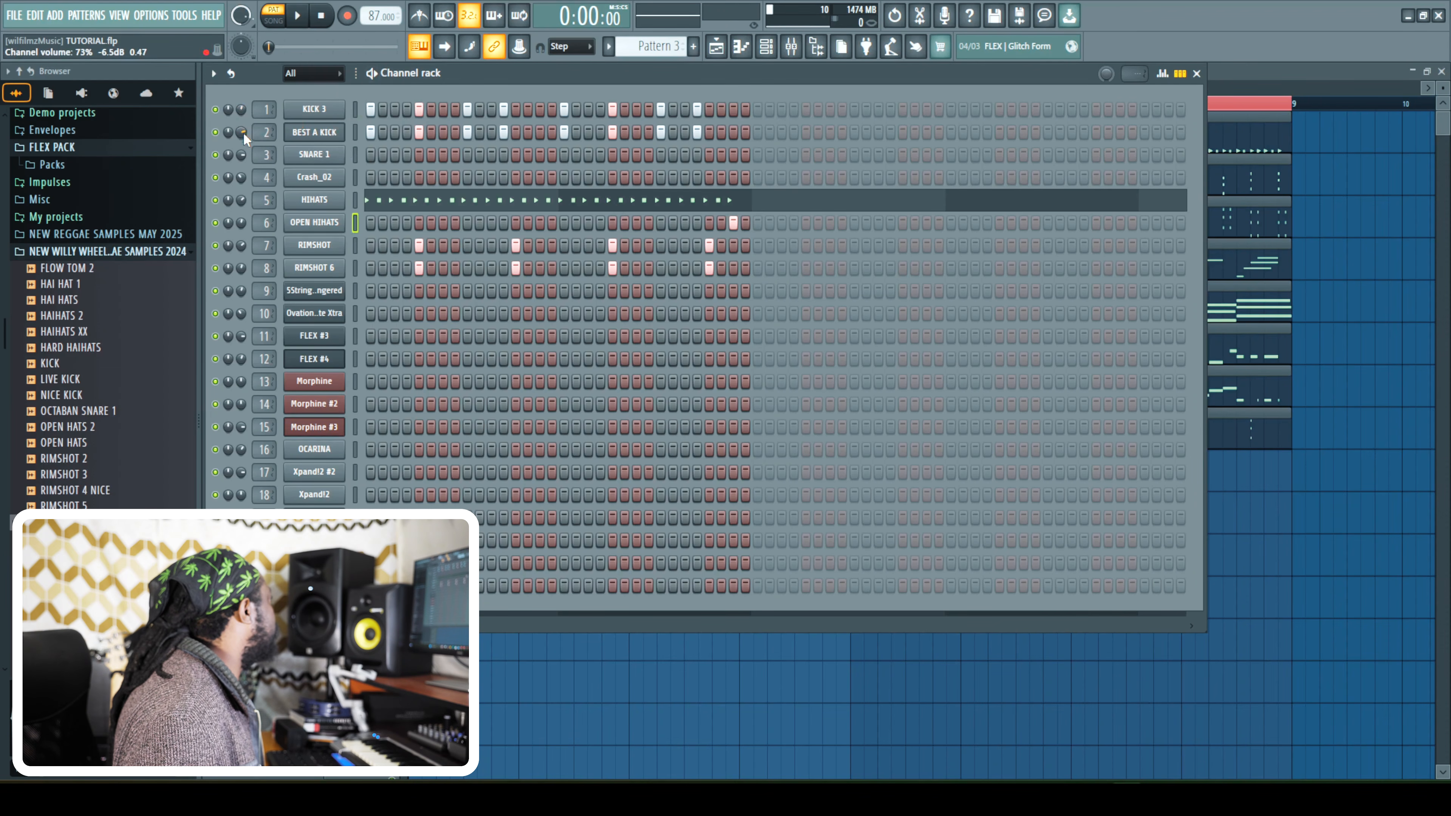
pyautogui.press('space')
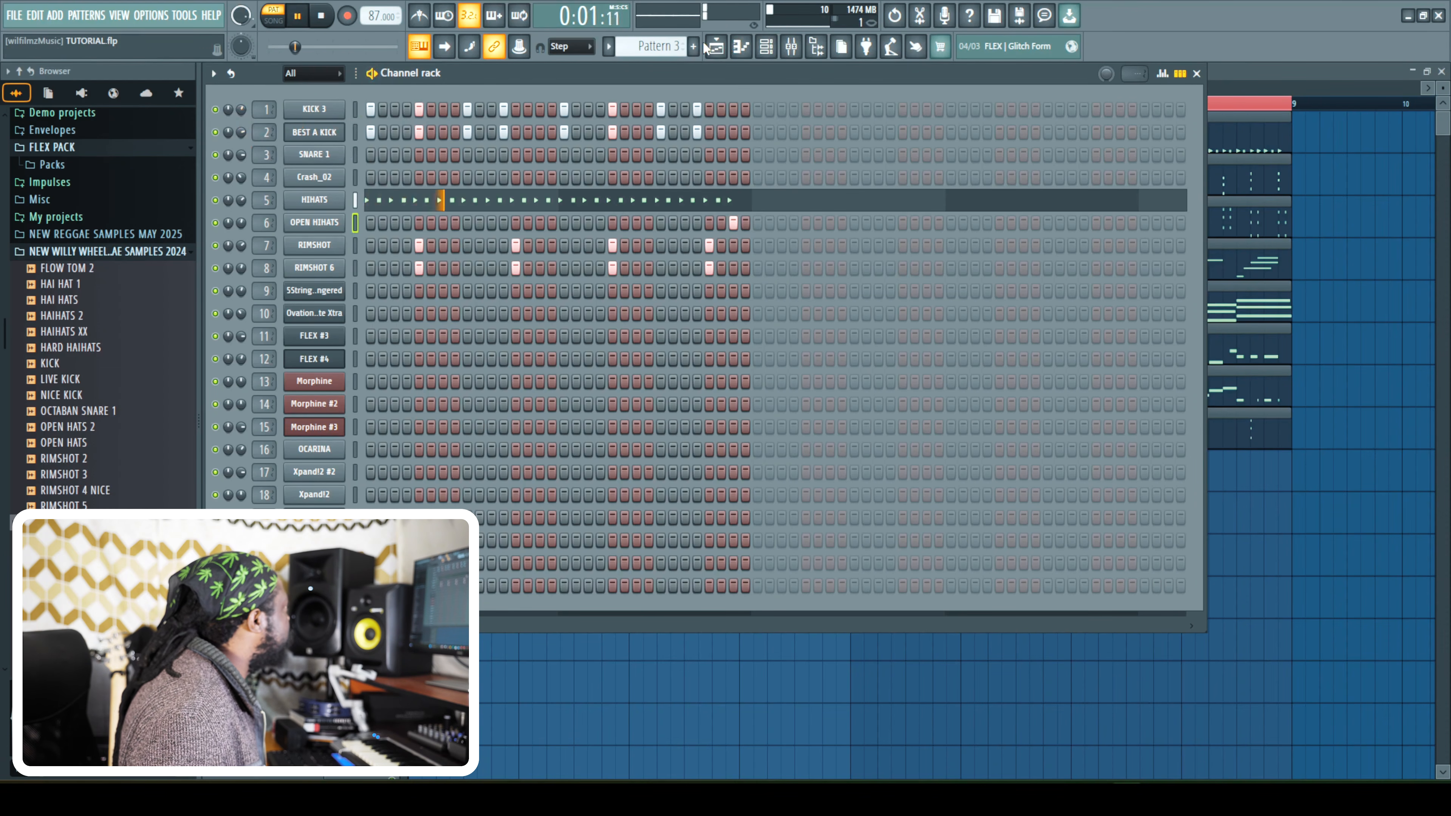
pyautogui.click(716, 46)
pyautogui.press('space')
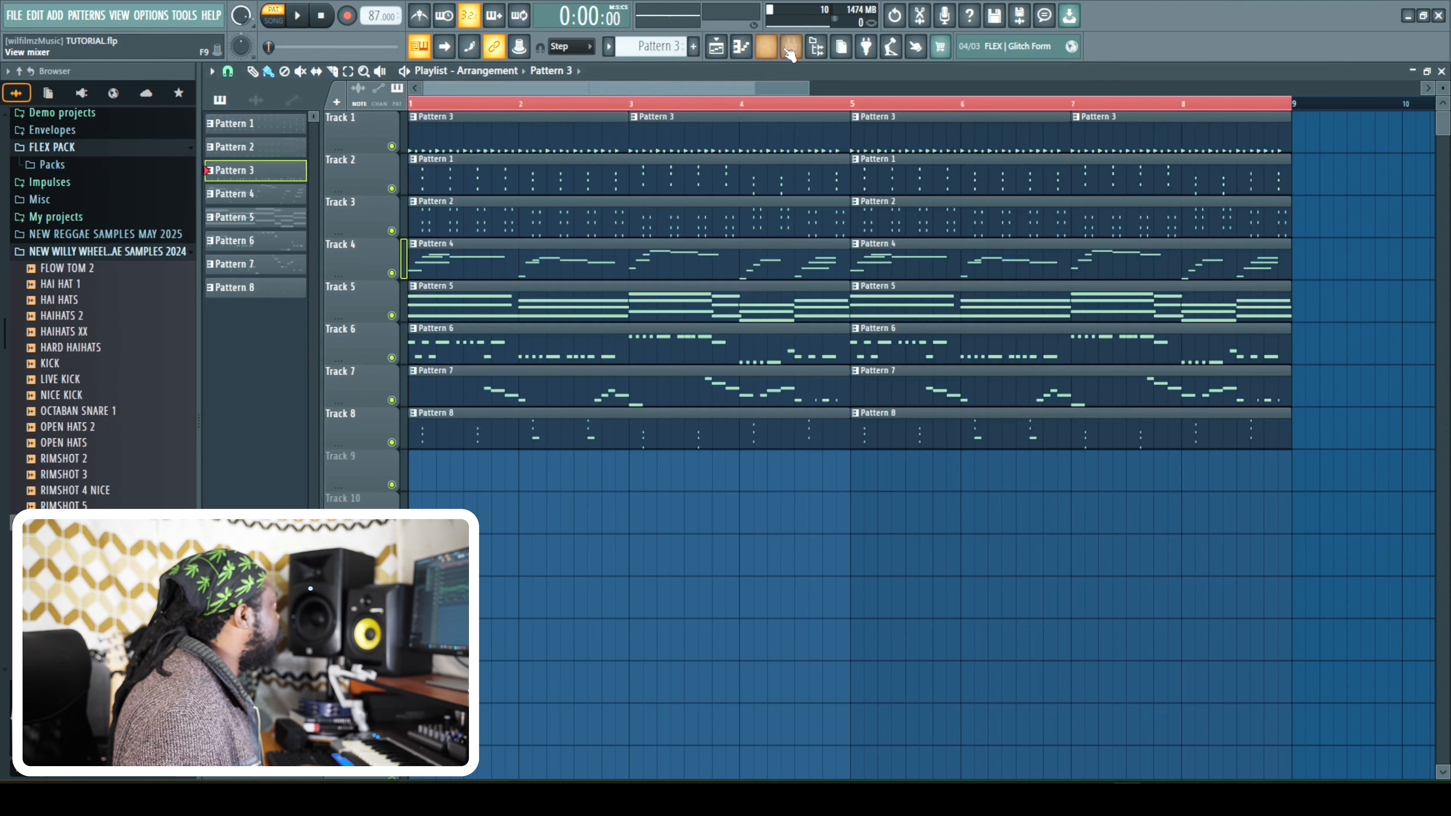
# Rename mixer track Insert 23 as COMPRESSOR.
pyautogui.click(791, 47)
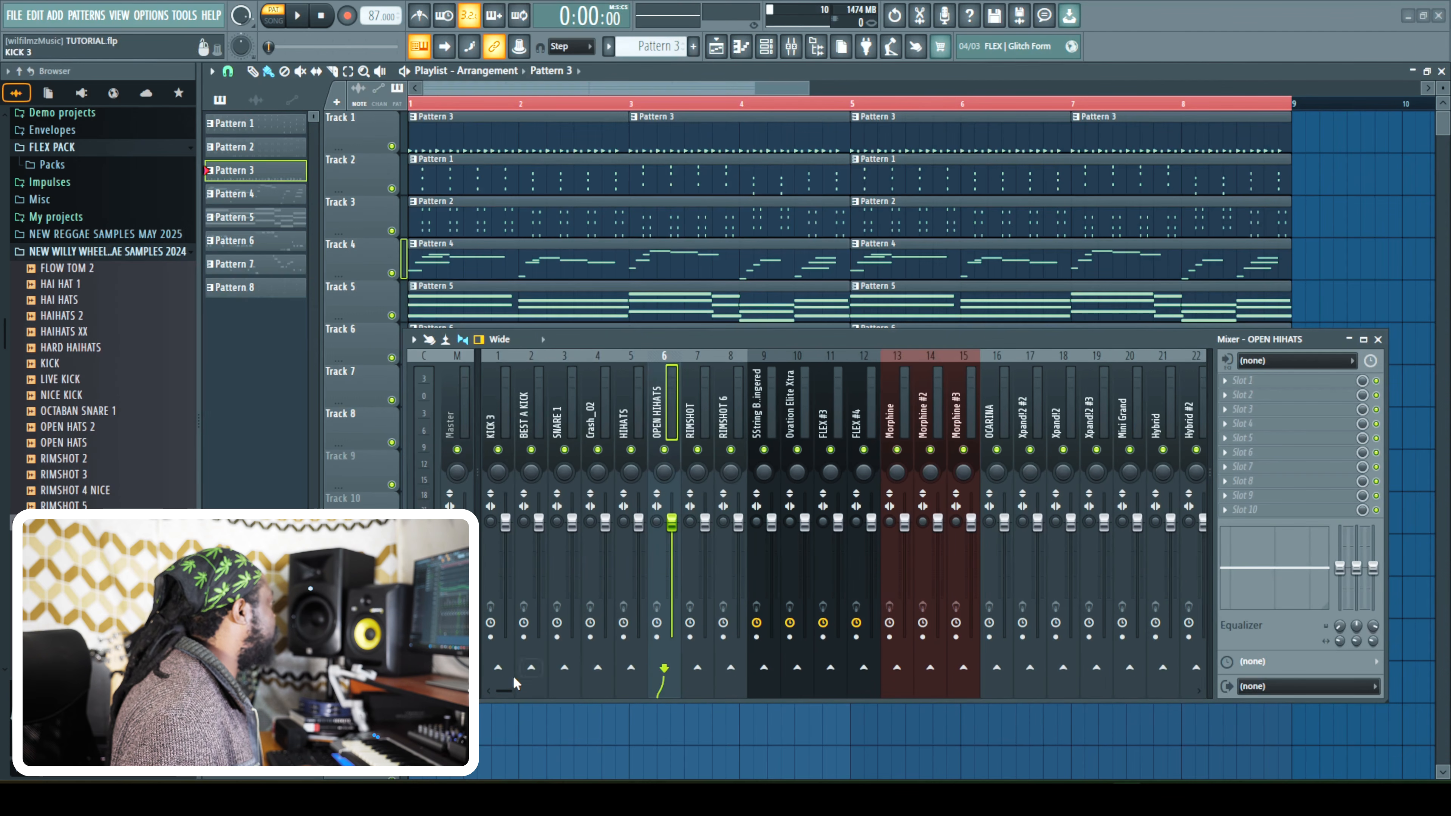
pyautogui.moveTo(505, 688); pyautogui.dragTo(563, 689)
pyautogui.click(934, 412)
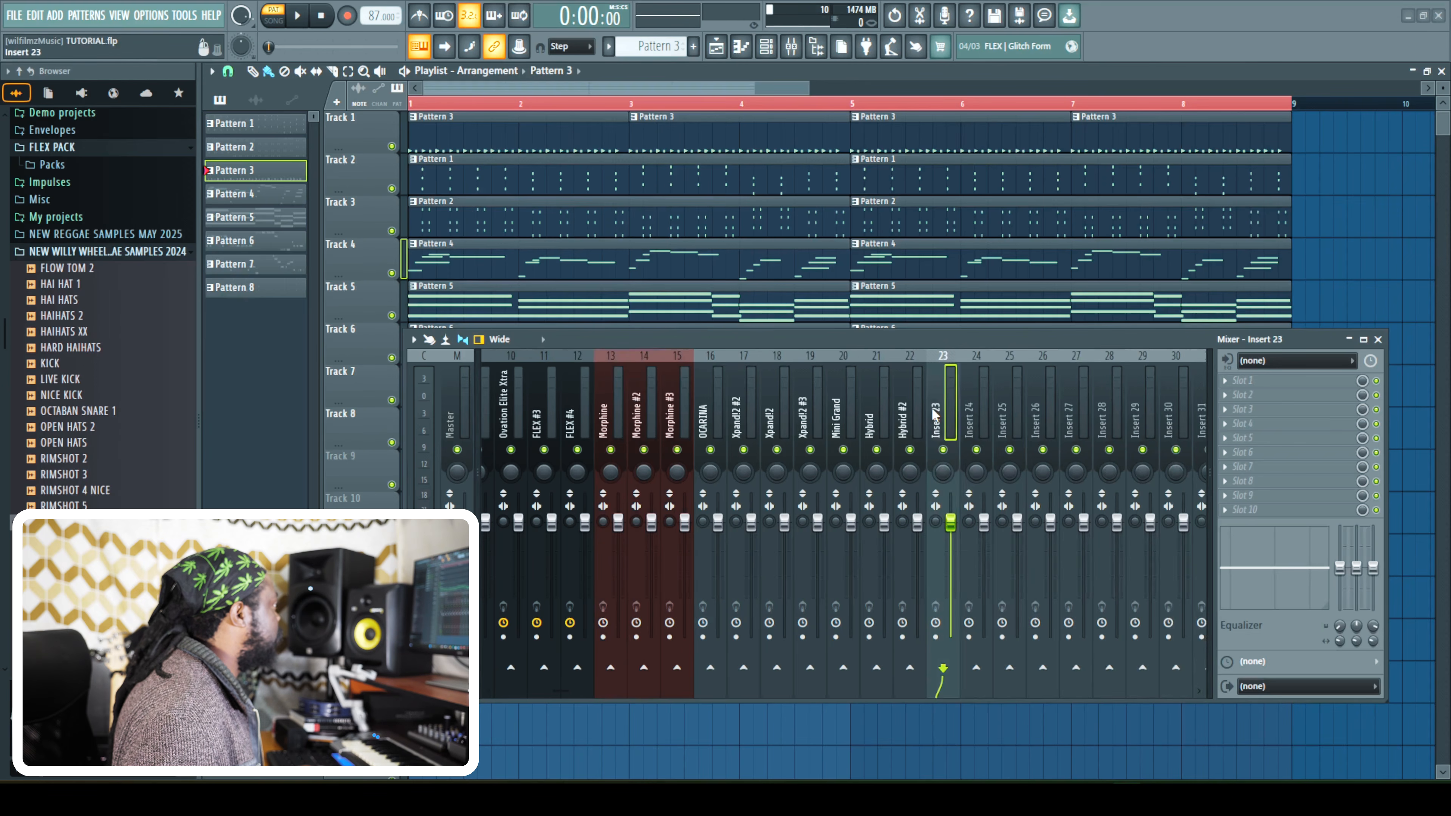
pyautogui.rightClick(934, 412)
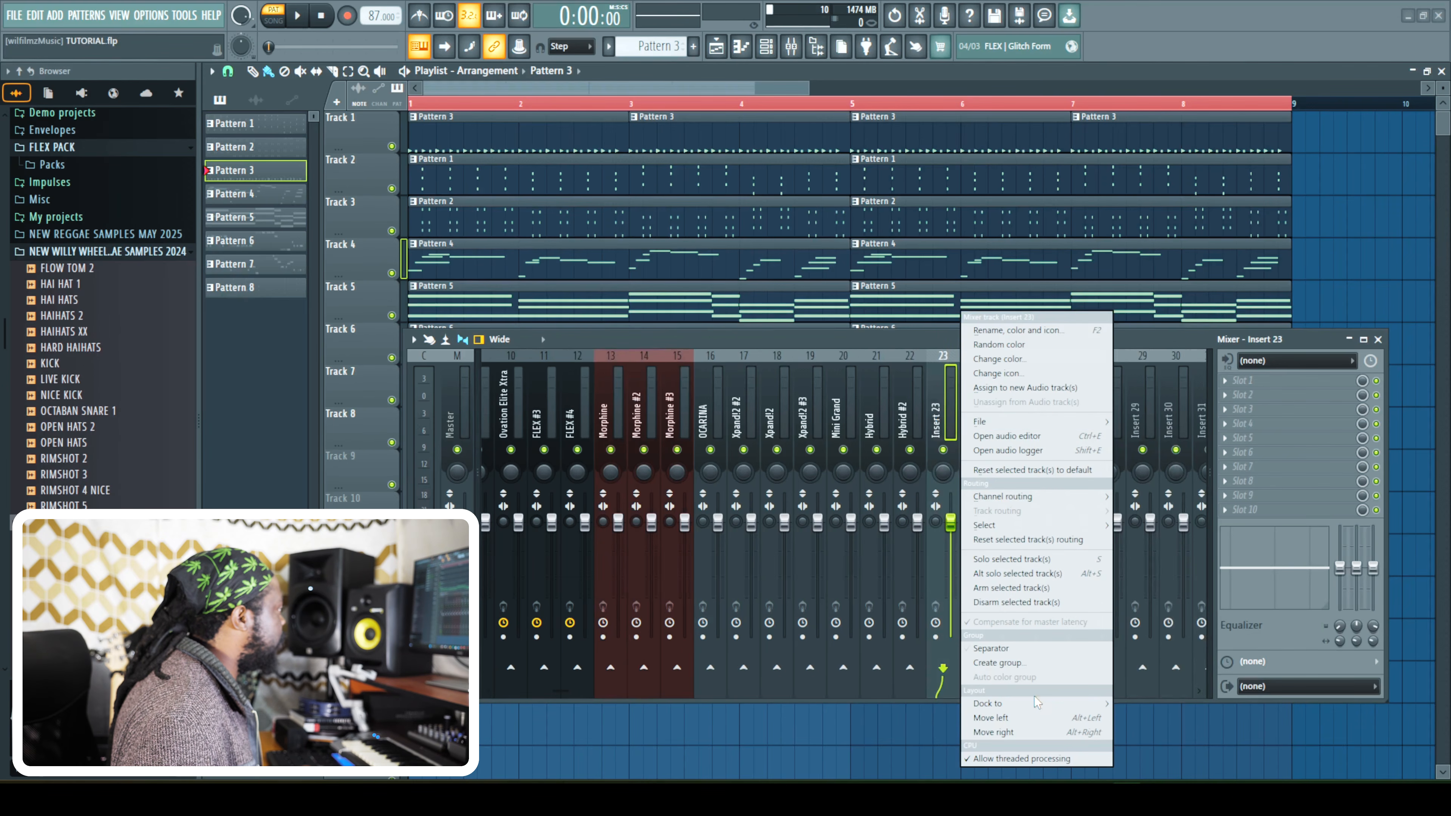
pyautogui.click(1013, 332)
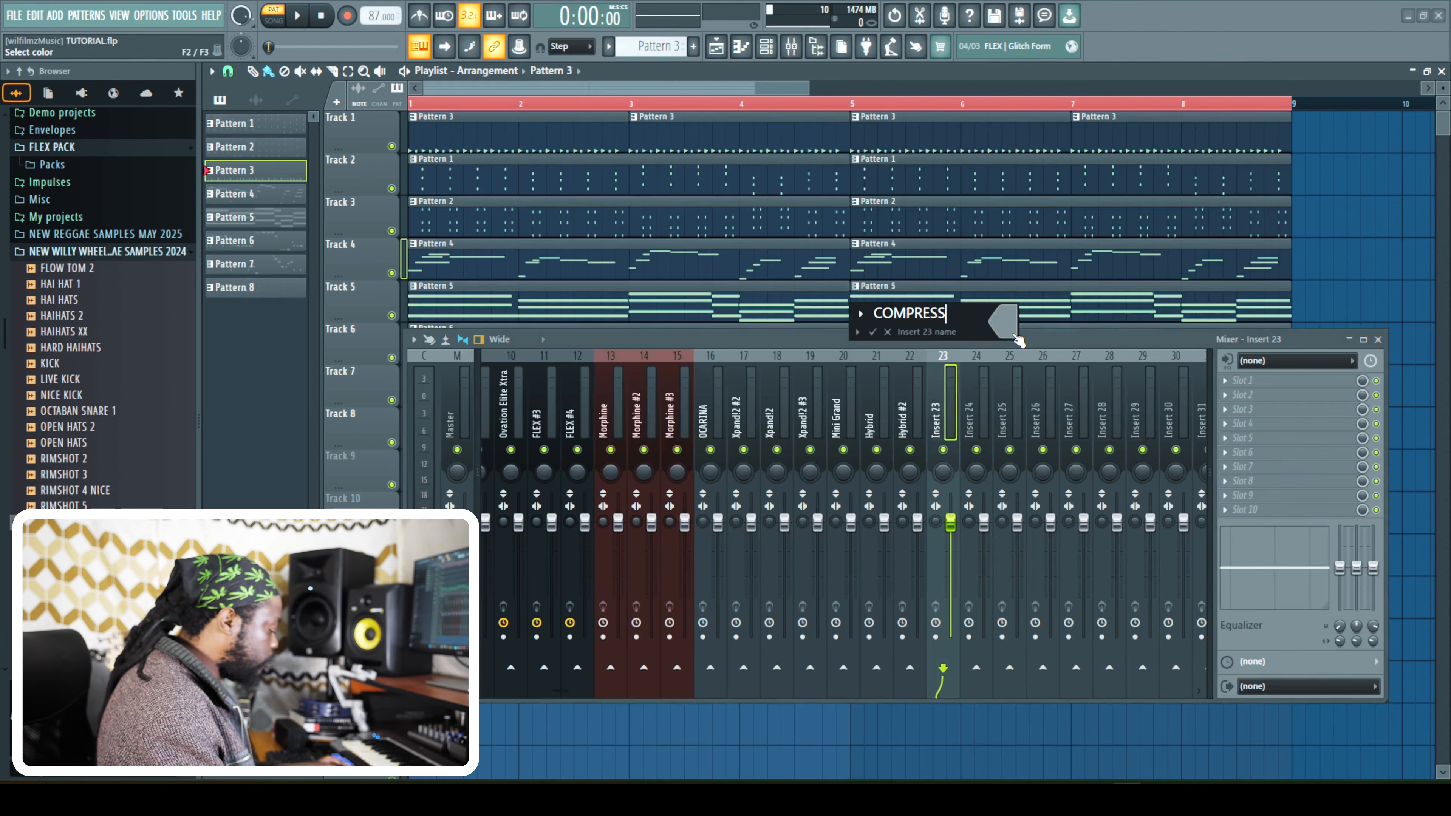
pyautogui.press('Return')
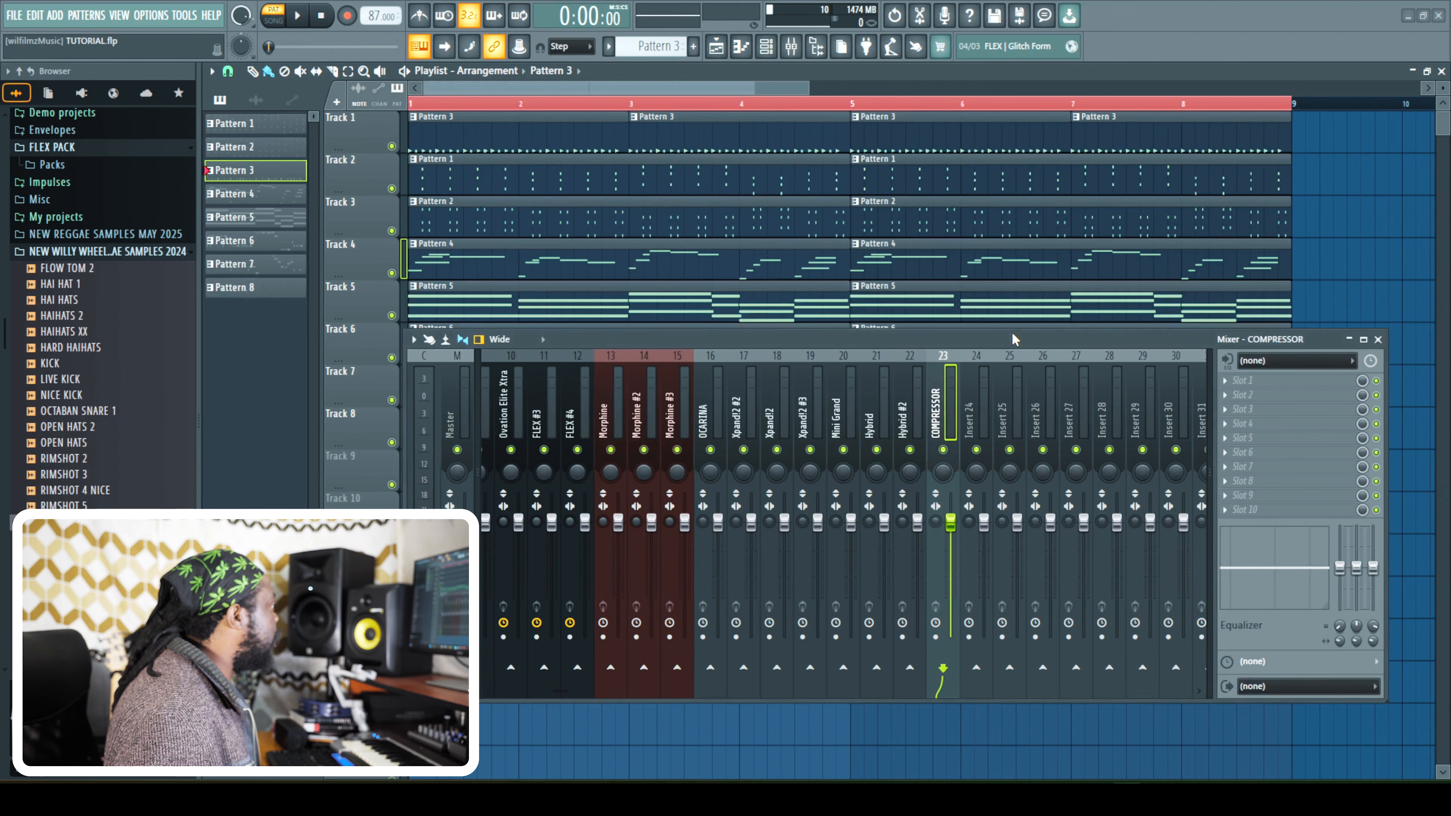
# Load Fruity Multiband Compressor into the COMPRESSOR track's first effect slot with the 2 band comp preset.
pyautogui.click(1238, 380)
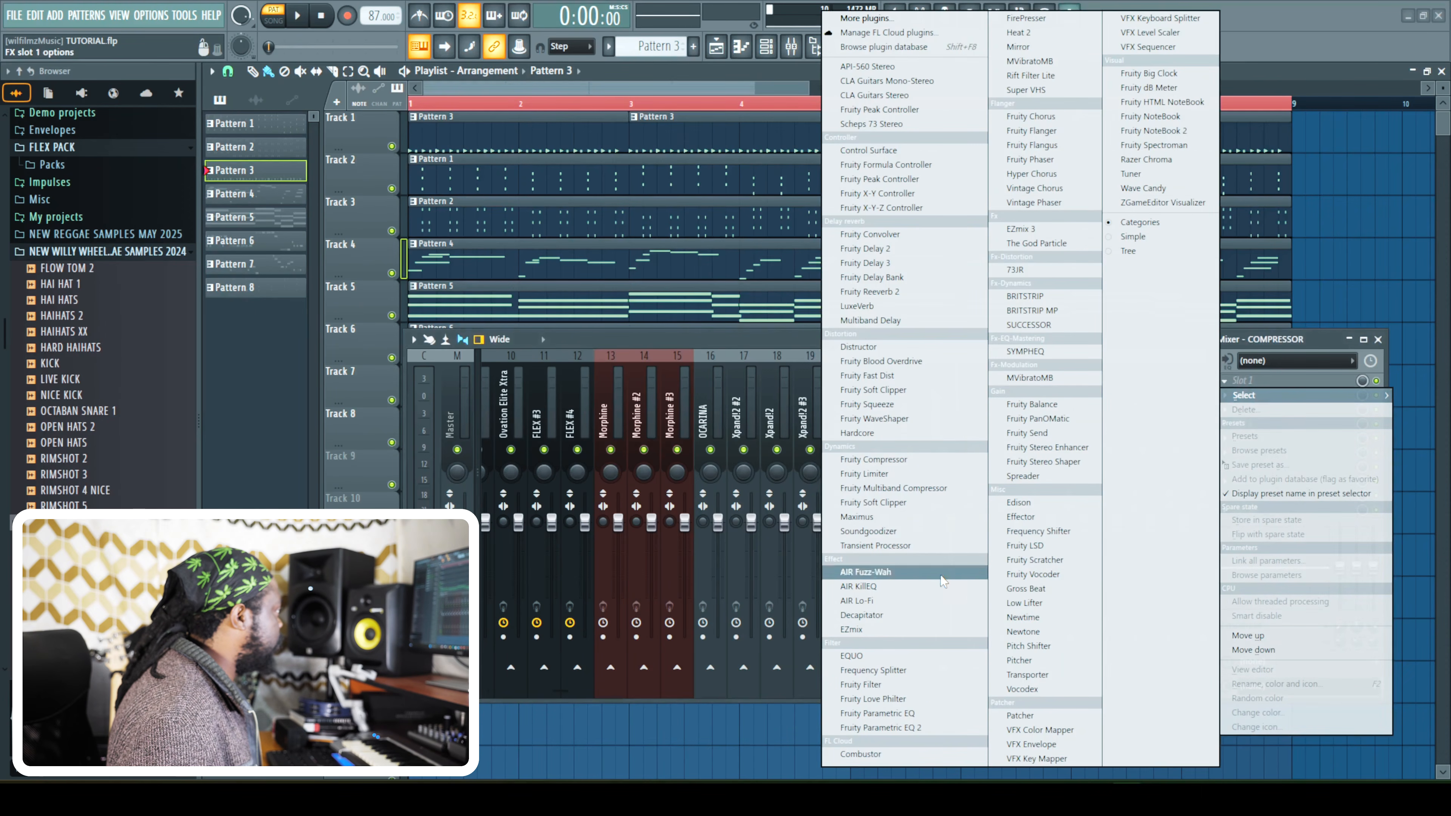
pyautogui.click(918, 487)
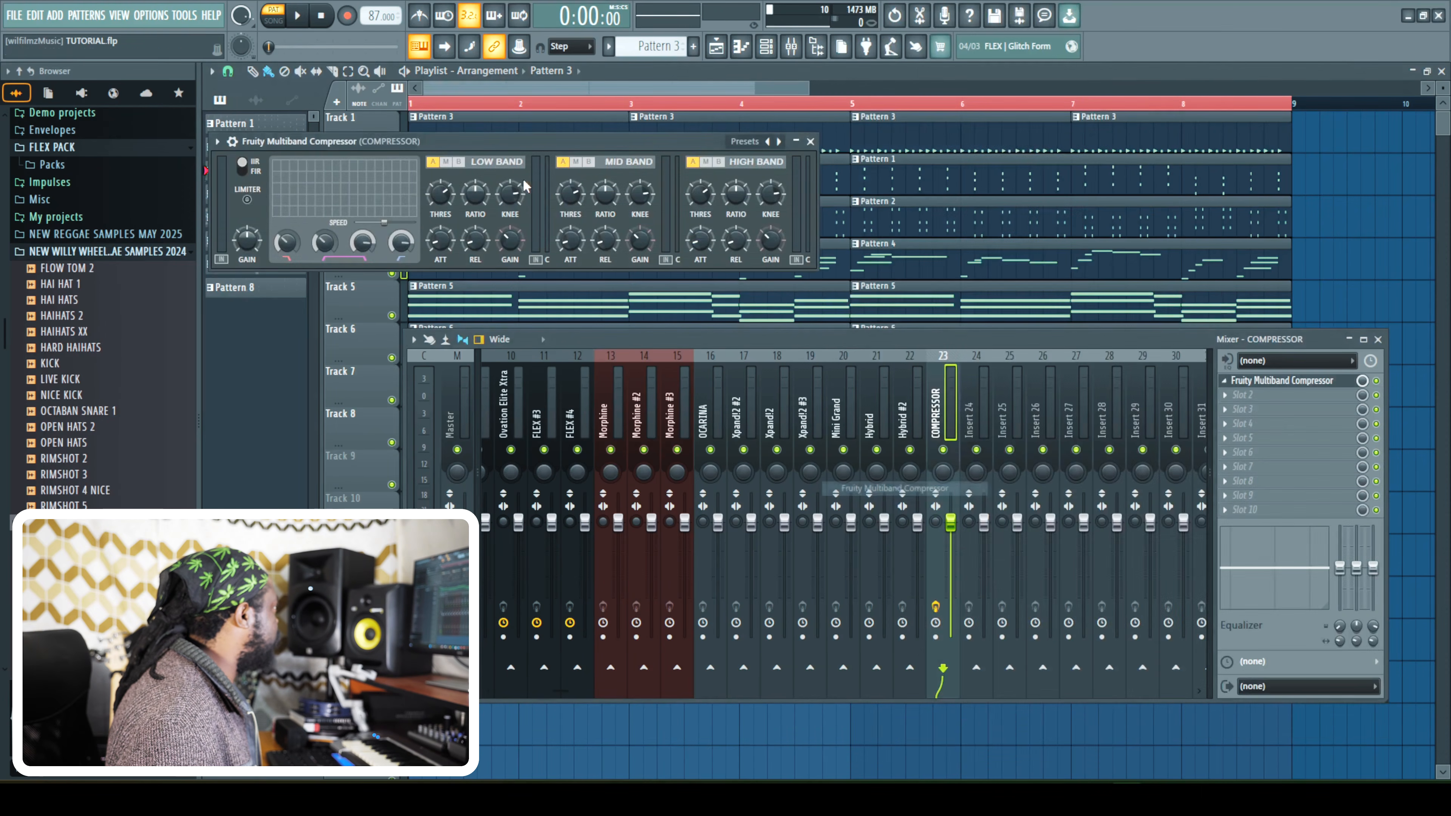
pyautogui.click(779, 143)
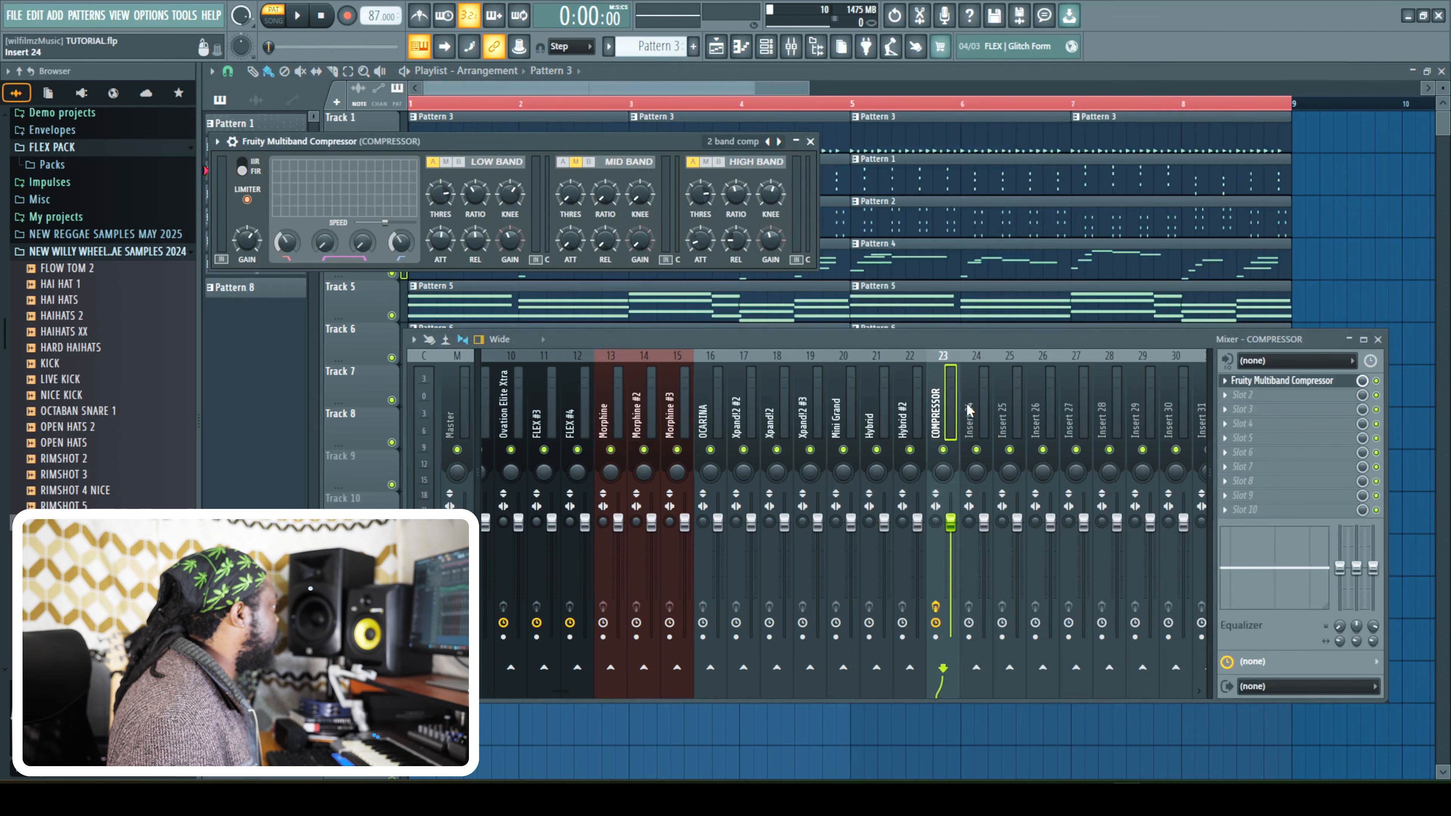
# Dock the COMPRESSOR mixer track to the left, beside the Master track.
pyautogui.rightClick(932, 420)
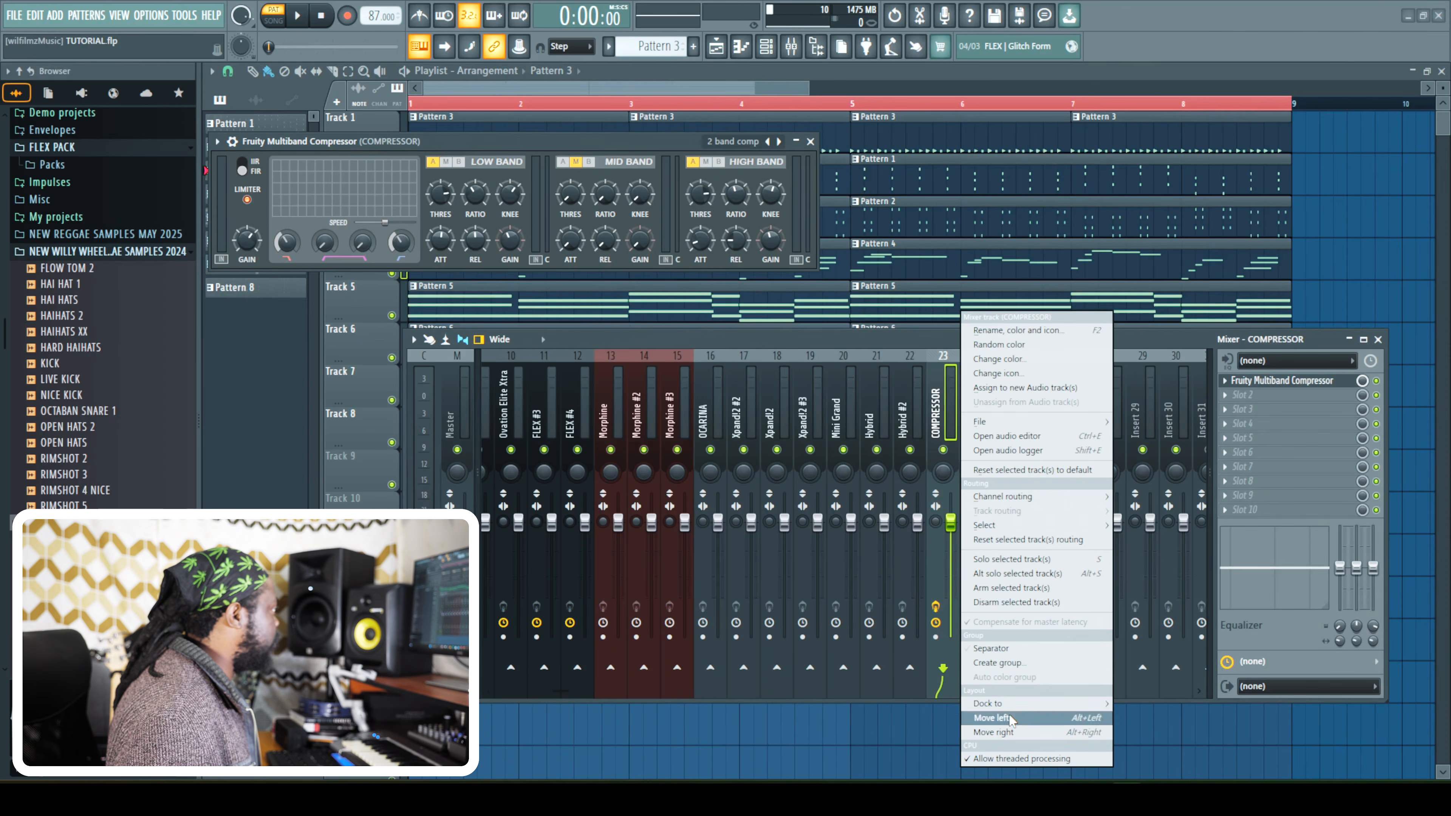
pyautogui.moveTo(1028, 706)
pyautogui.click(1132, 705)
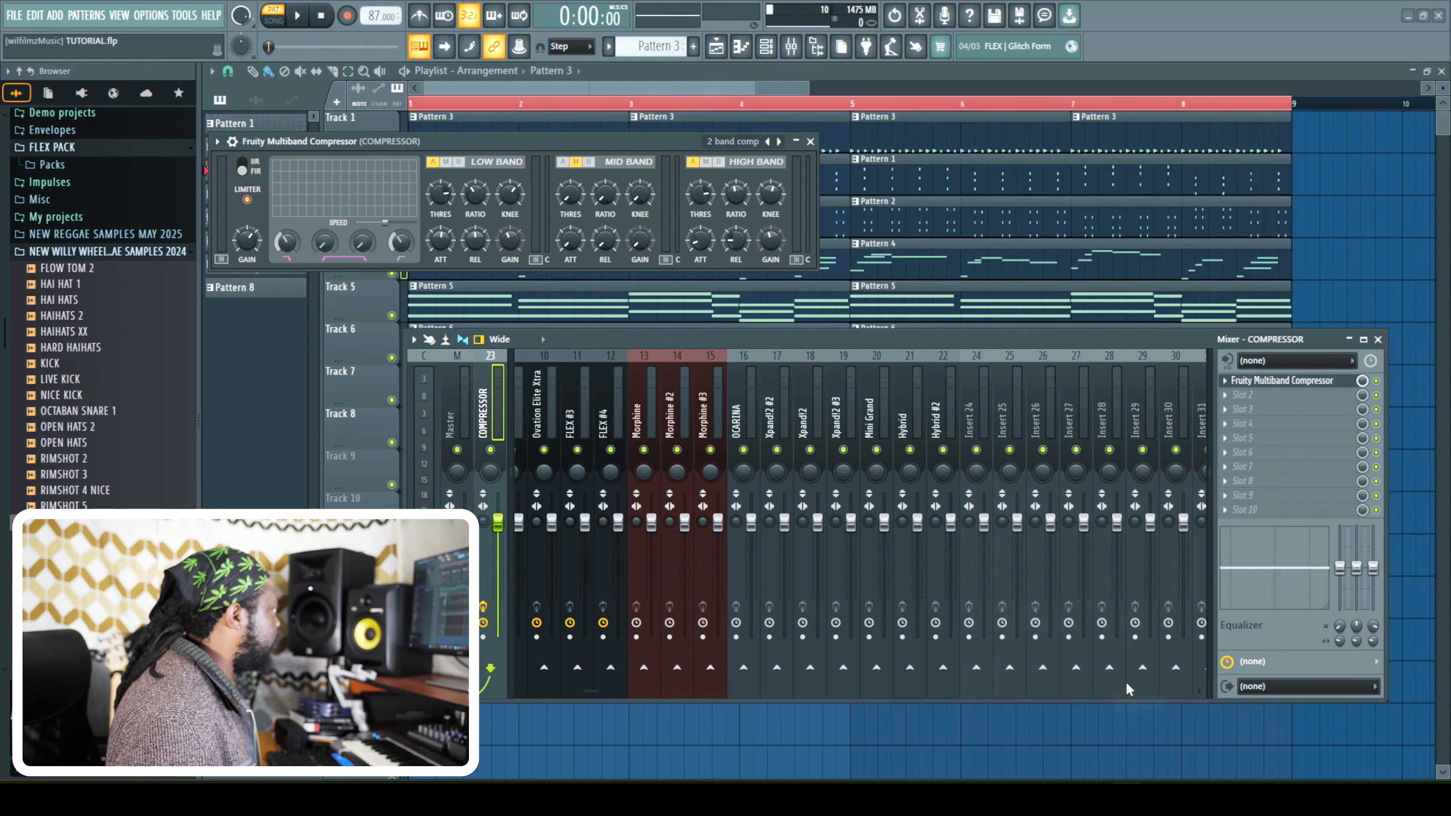
# Rename mixer track Insert 24 as REVERB and colour it green.
pyautogui.rightClick(965, 423)
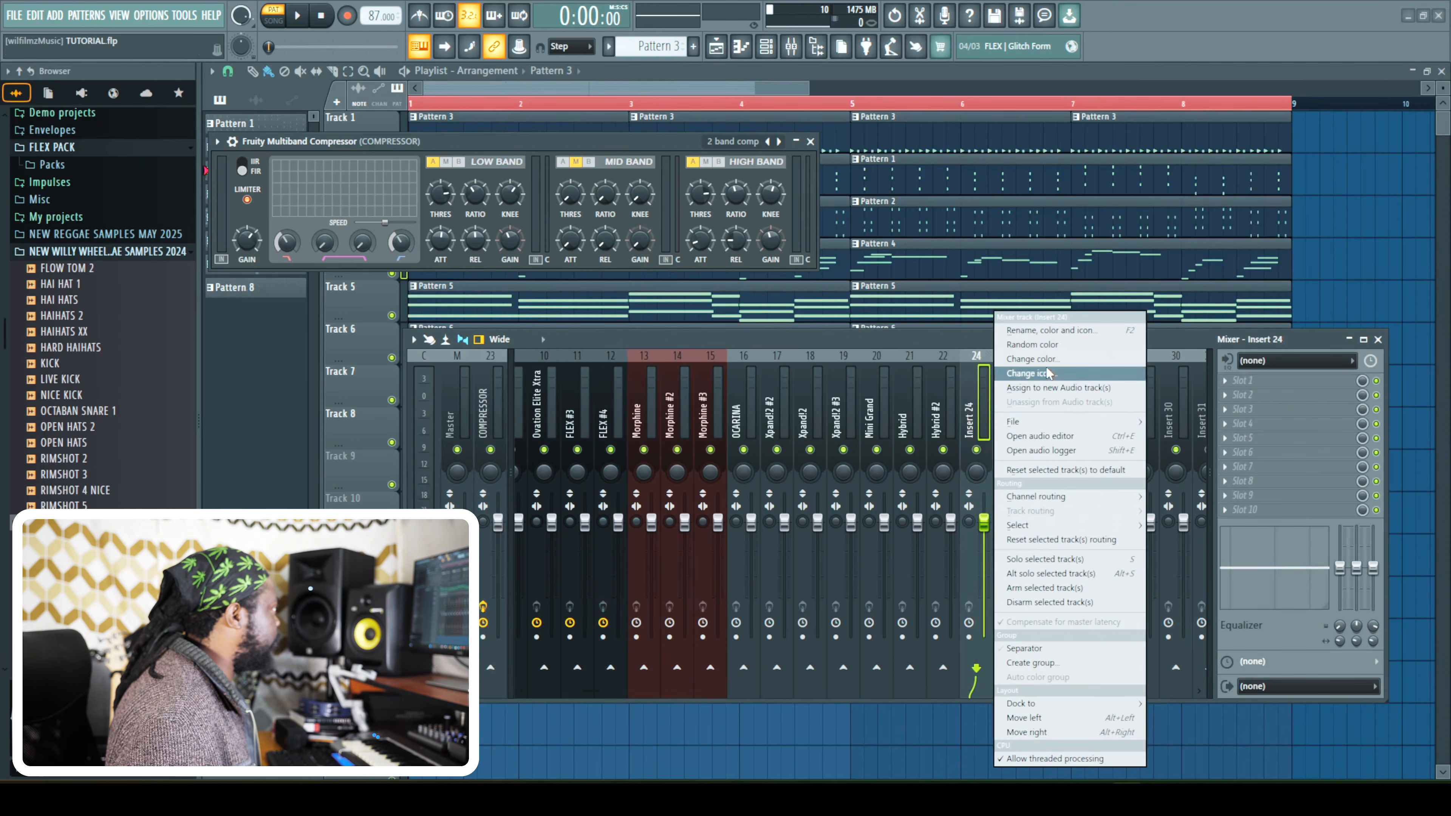
pyautogui.click(1049, 331)
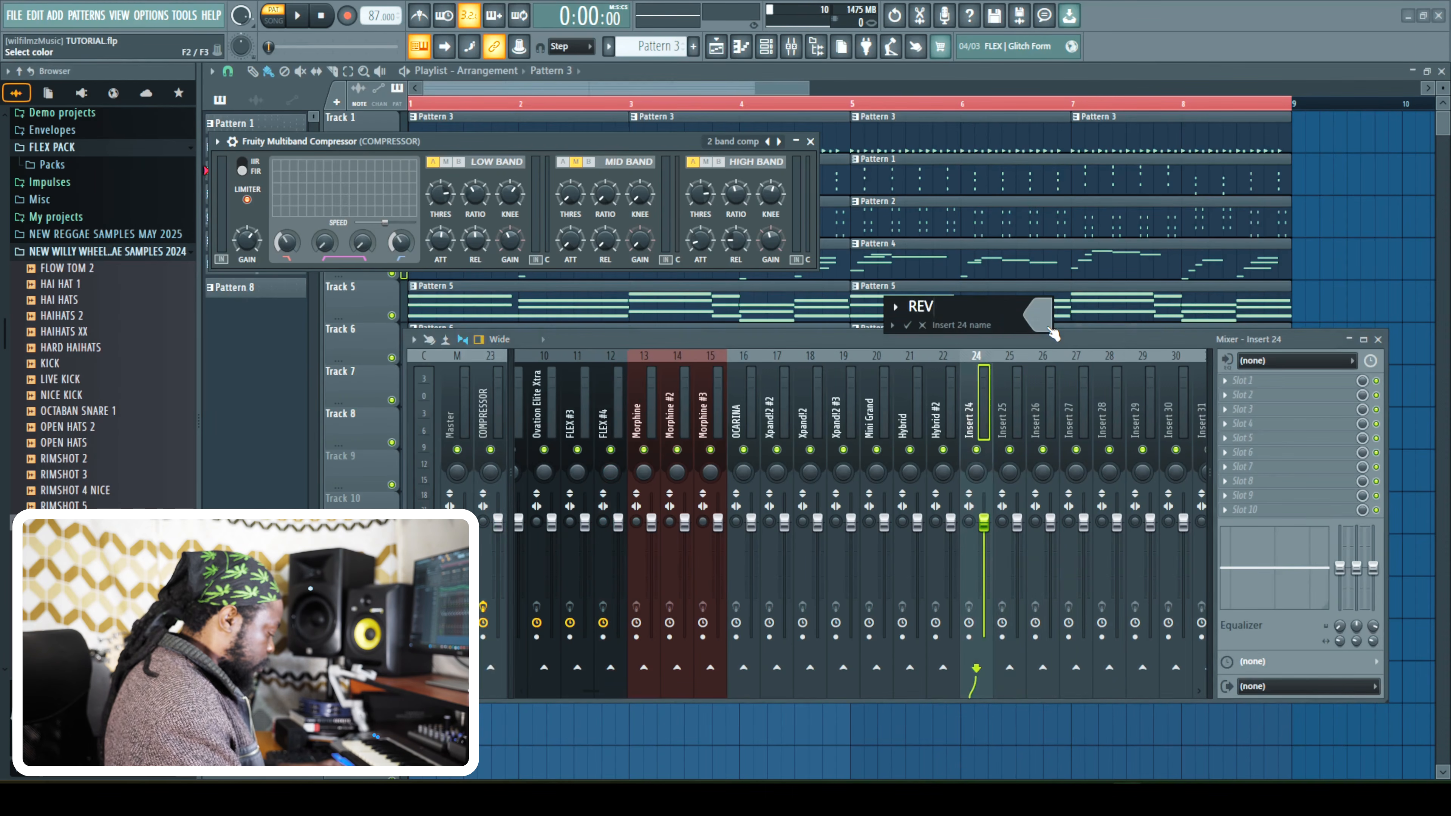
pyautogui.click(1049, 329)
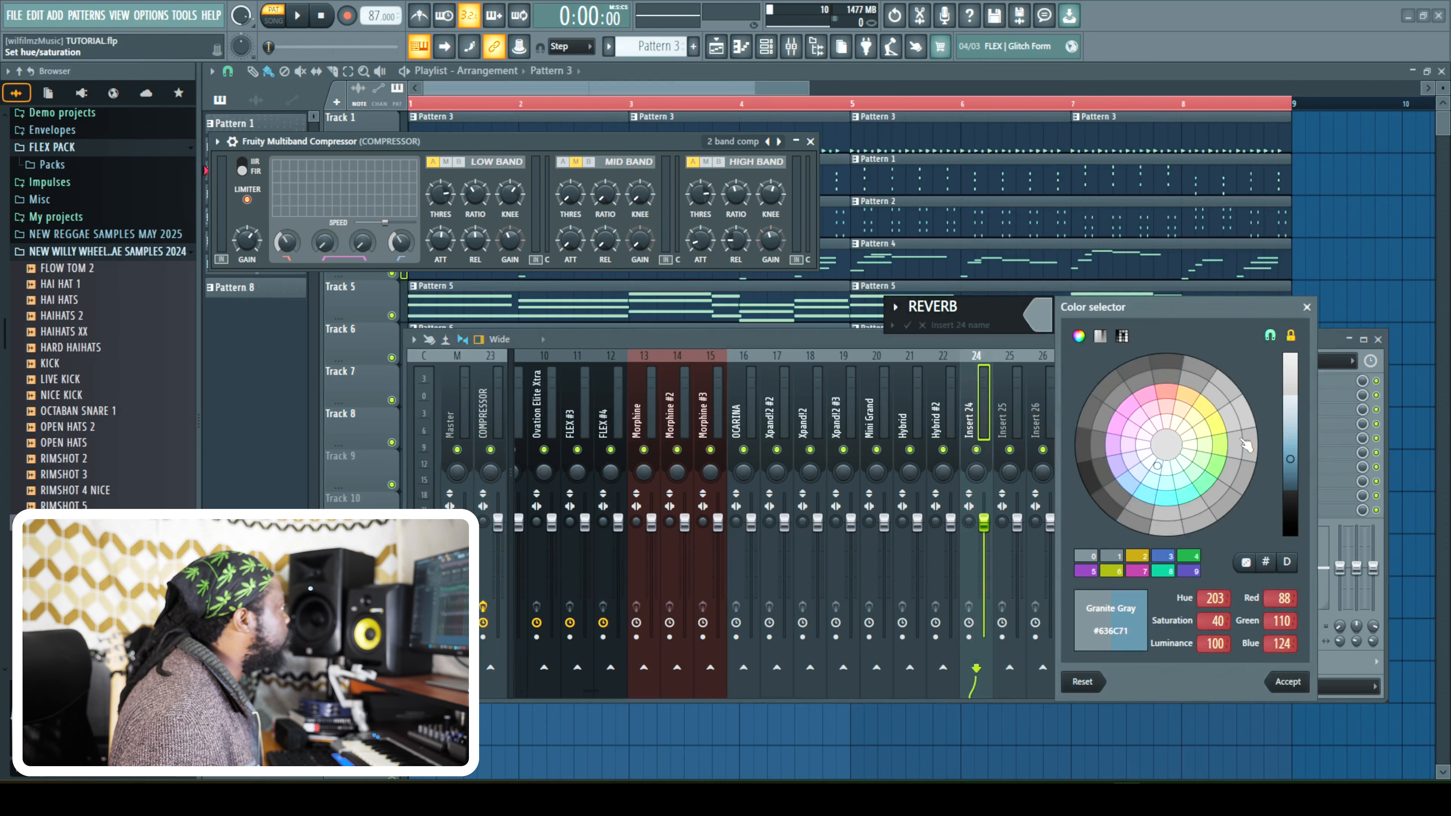
pyautogui.click(1221, 445)
pyautogui.click(1290, 682)
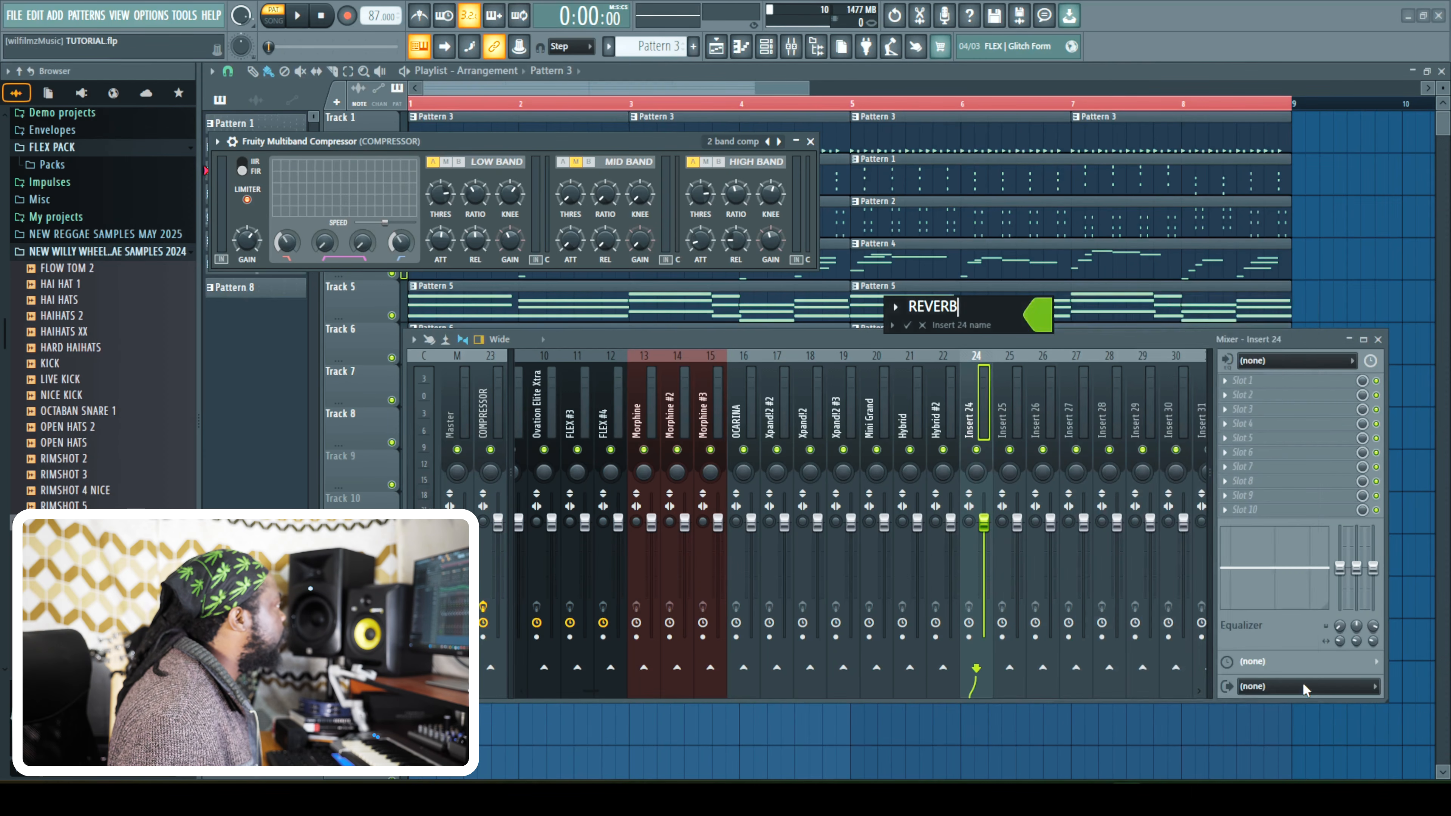
pyautogui.press('Return')
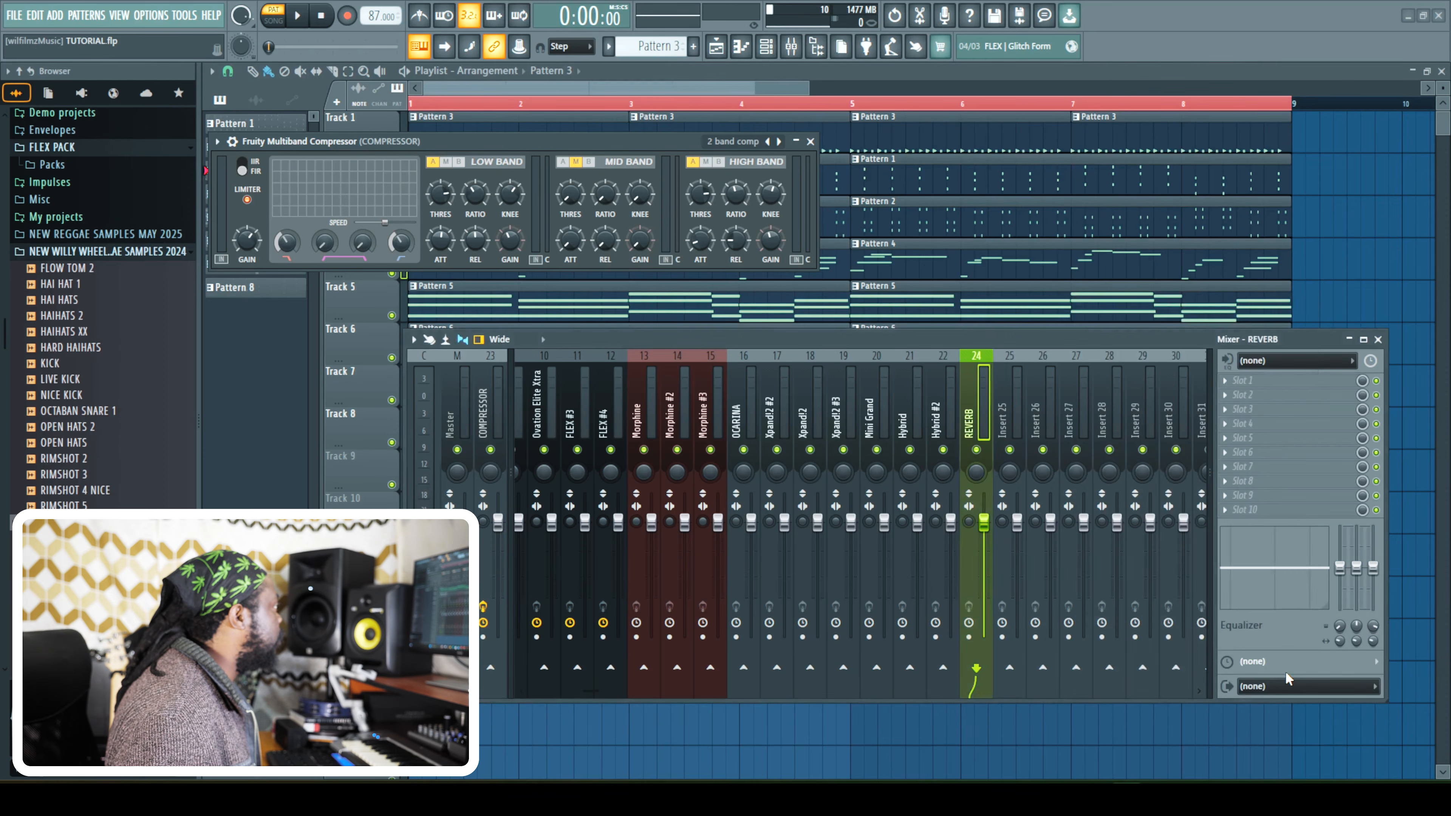
# Dock the REVERB mixer track to the left, beside the COMPRESSOR track.
pyautogui.rightClick(970, 422)
pyautogui.moveTo(1066, 708)
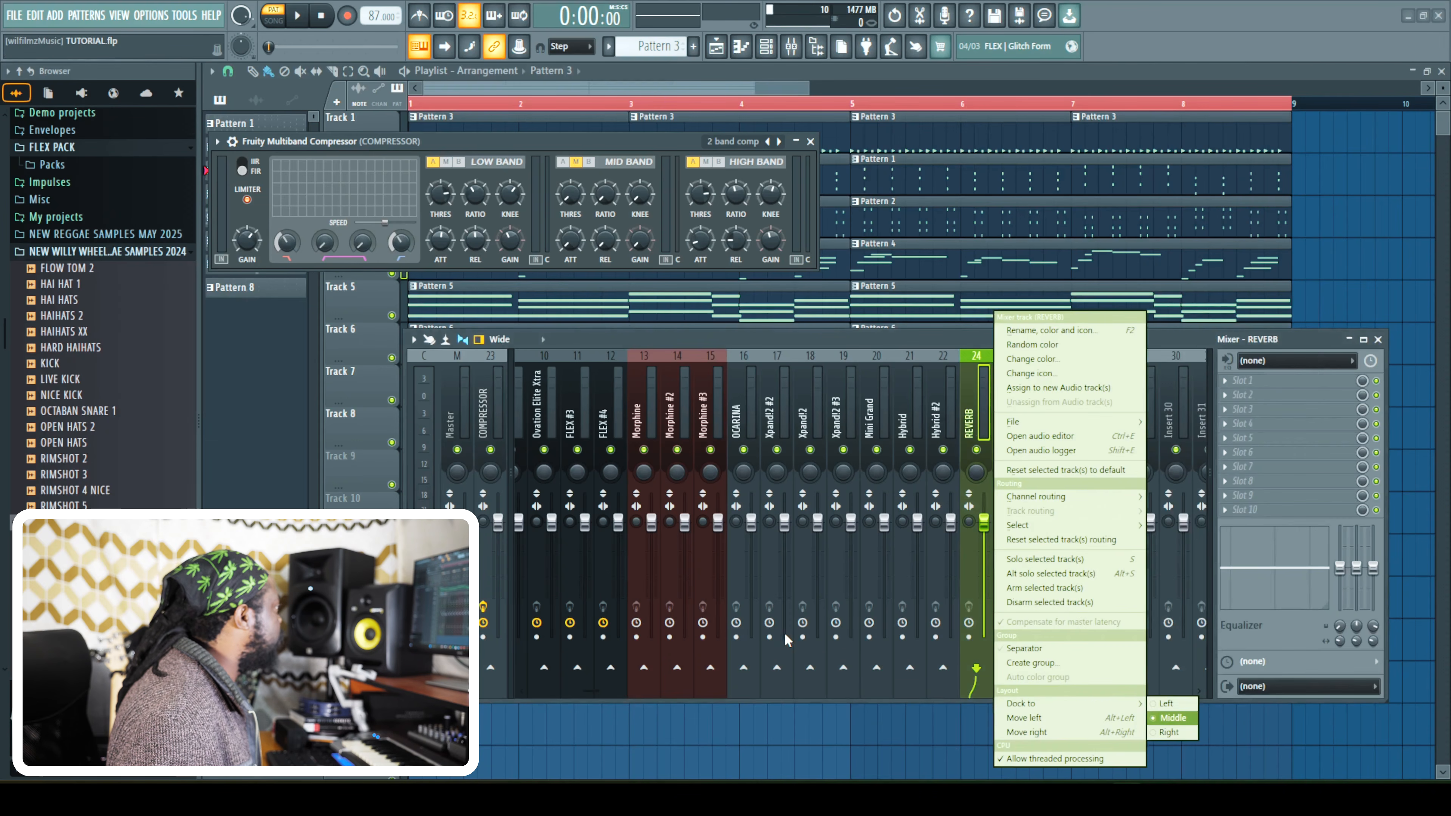
pyautogui.click(1168, 704)
# Reopen the COMPRESSOR track's Fruity Multiband Compressor to check it and close its window.
pyautogui.click(486, 417)
pyautogui.click(1279, 381)
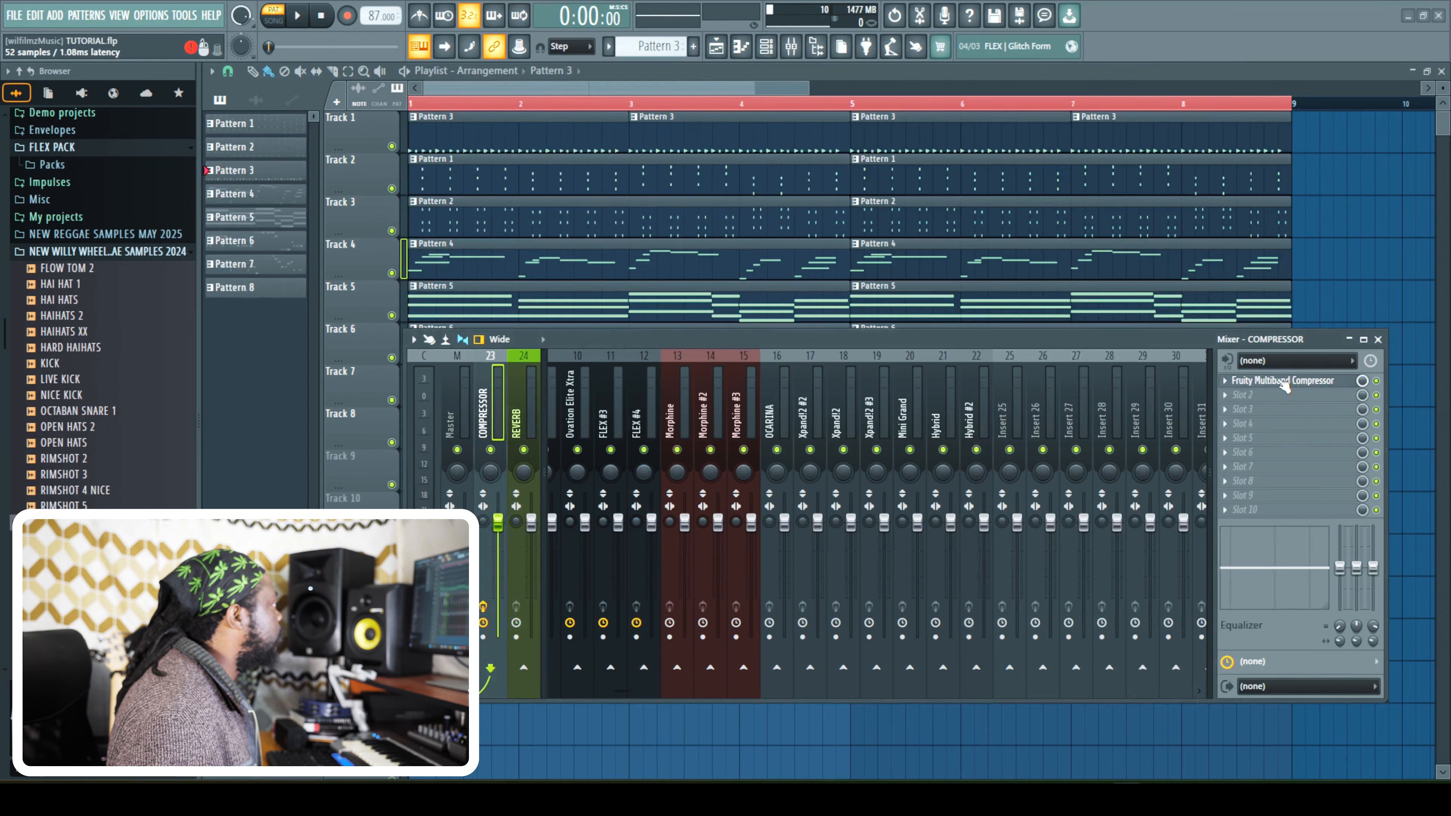
pyautogui.click(1280, 381)
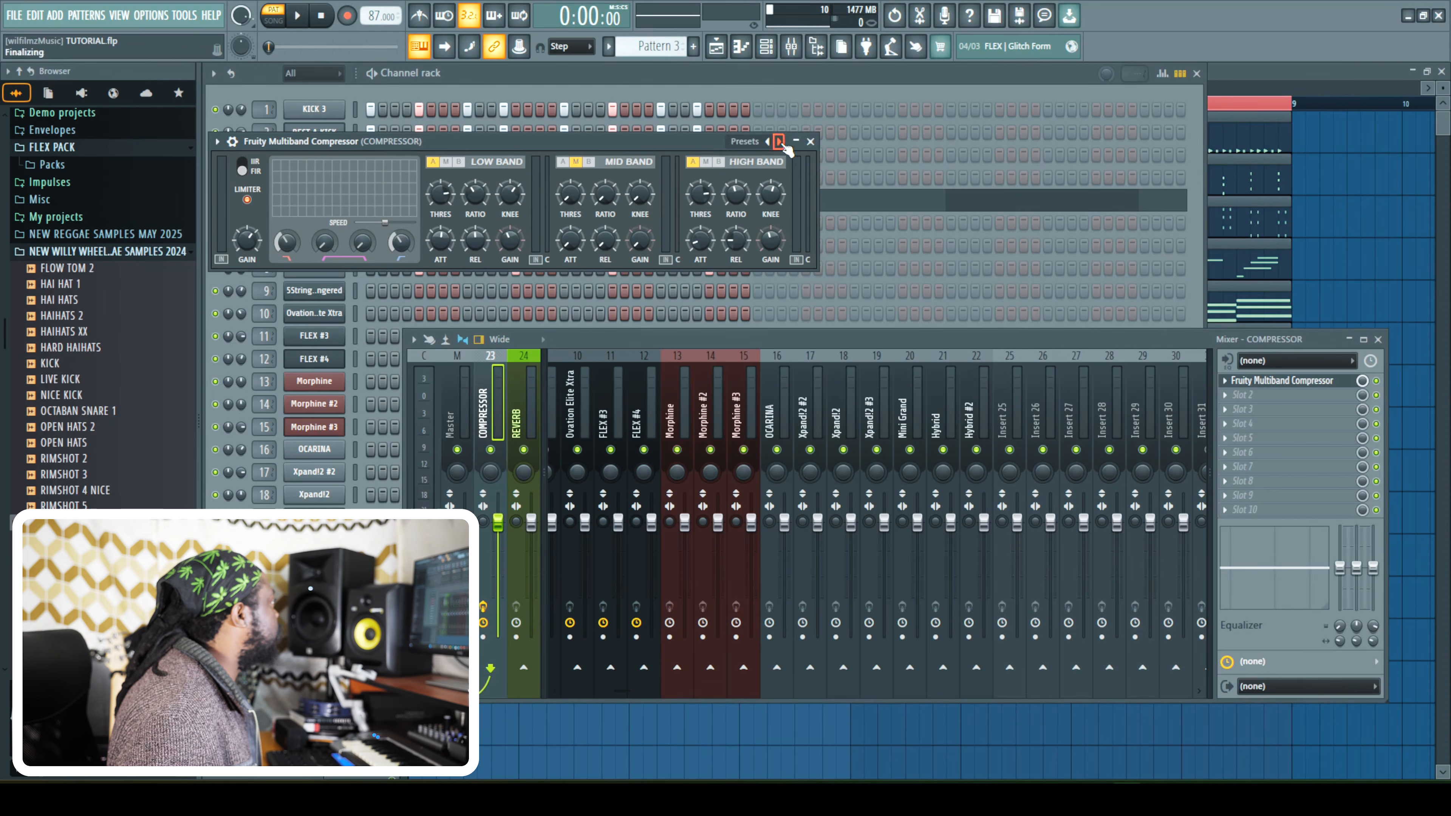
pyautogui.click(810, 142)
# Load Fruity Reeverb 2 into the REVERB track's first effect slot and lower its dry level slightly.
pyautogui.click(520, 420)
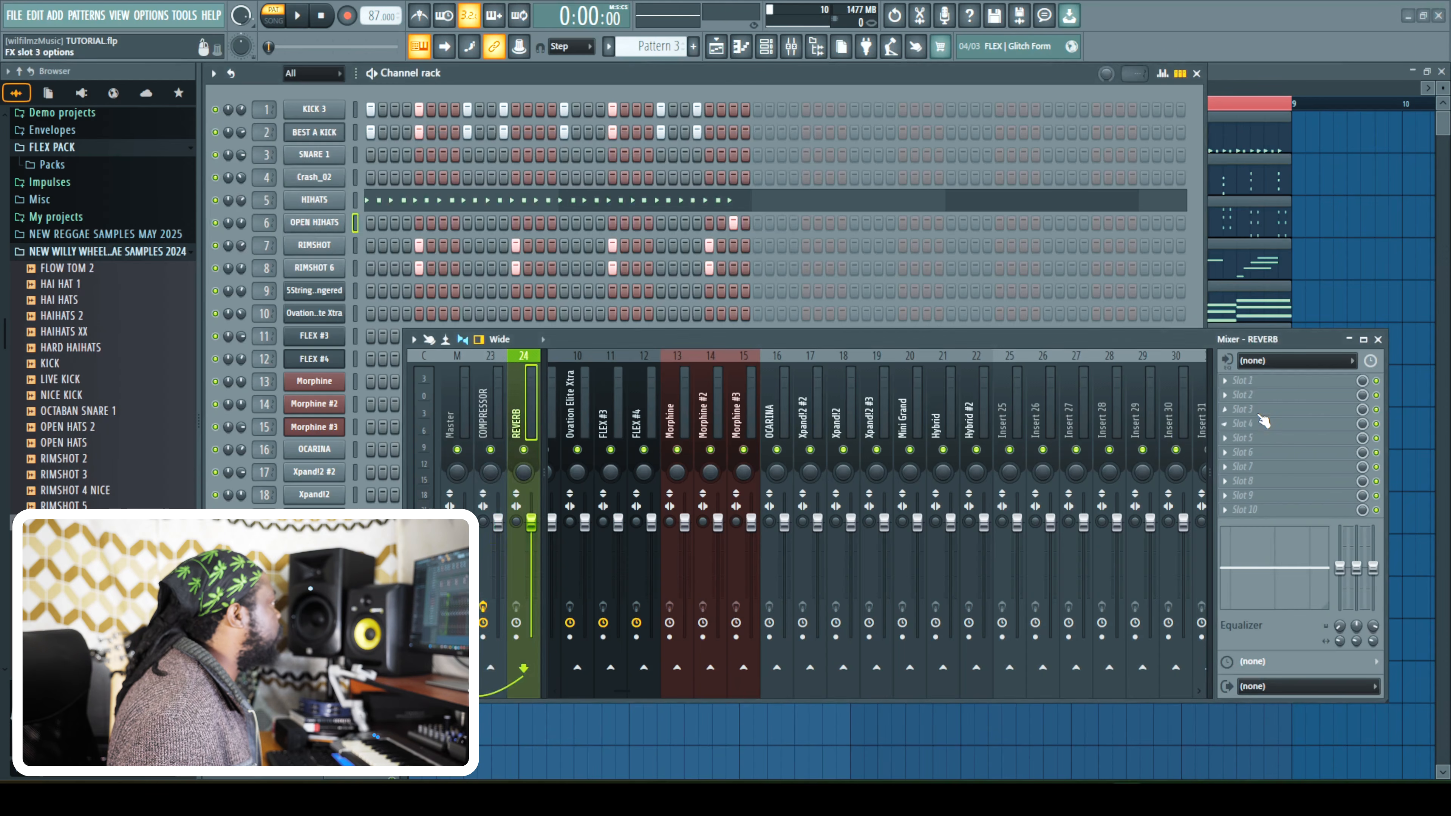
pyautogui.click(1225, 382)
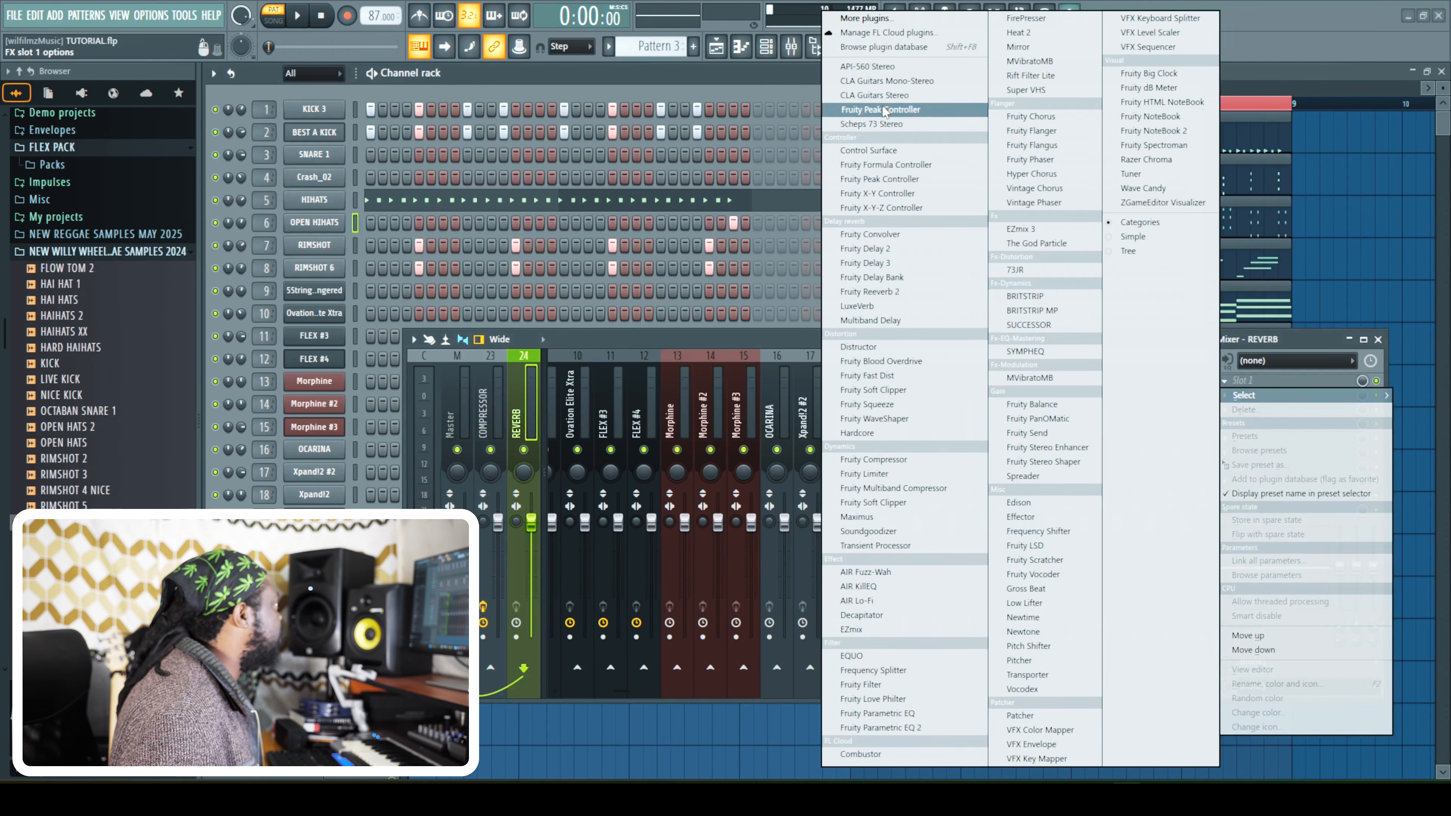
pyautogui.click(908, 291)
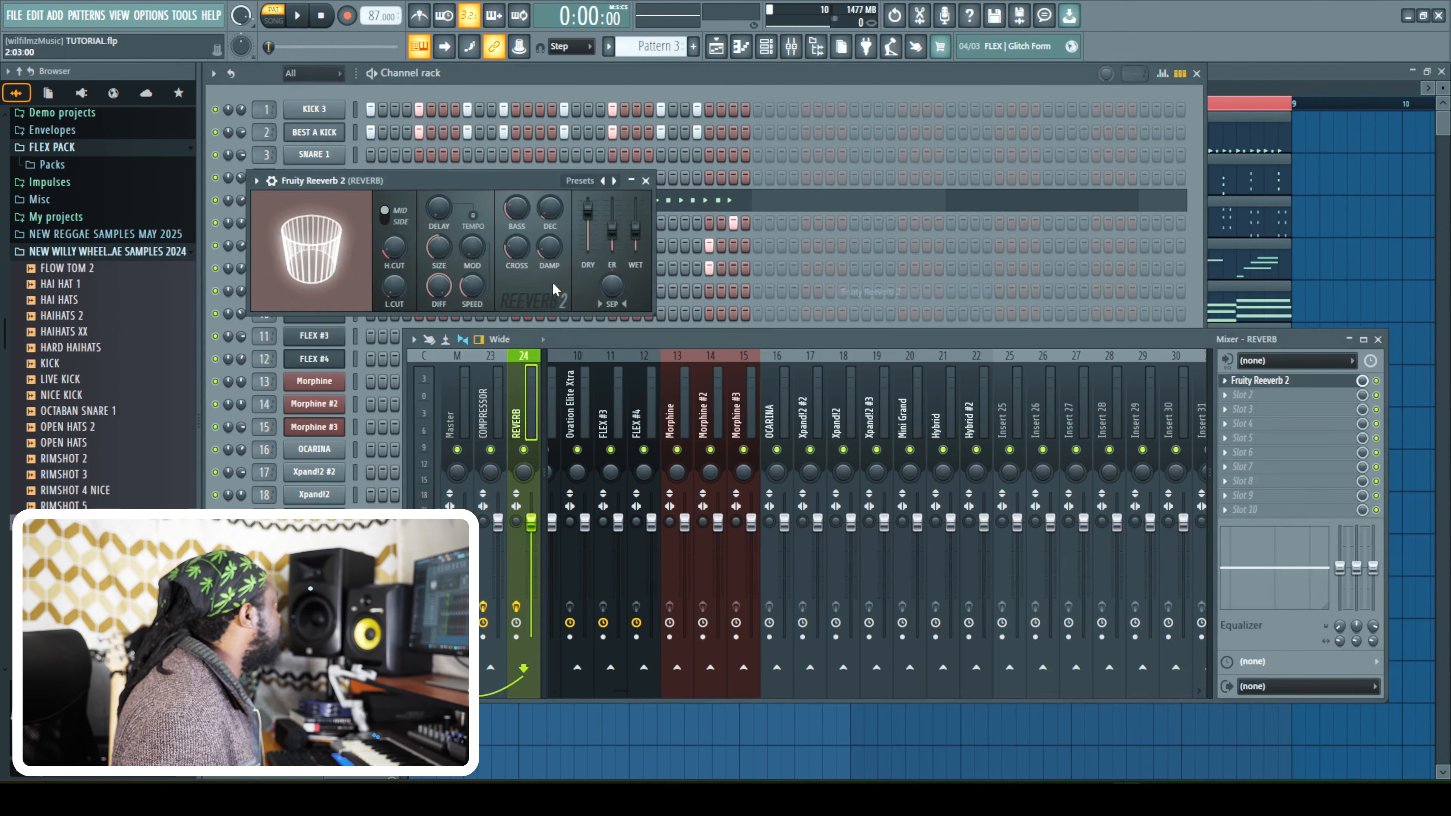
pyautogui.moveTo(587, 210); pyautogui.dragTo(587, 217)
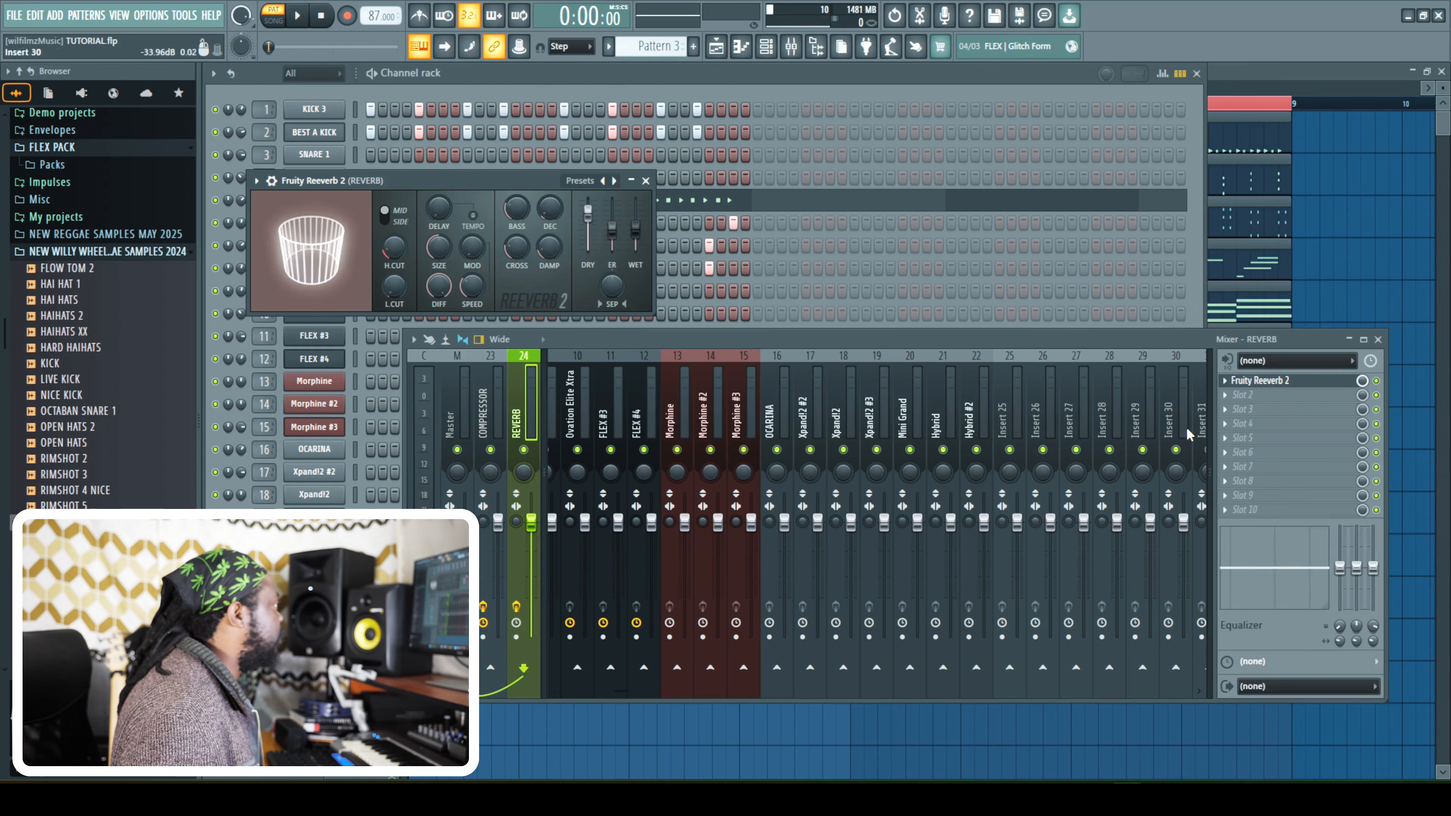
# Add Fruity Parametric EQ 2 to the REVERB track's second slot, make band 1 a high pass and raise its cutoff frequency.
pyautogui.click(1242, 394)
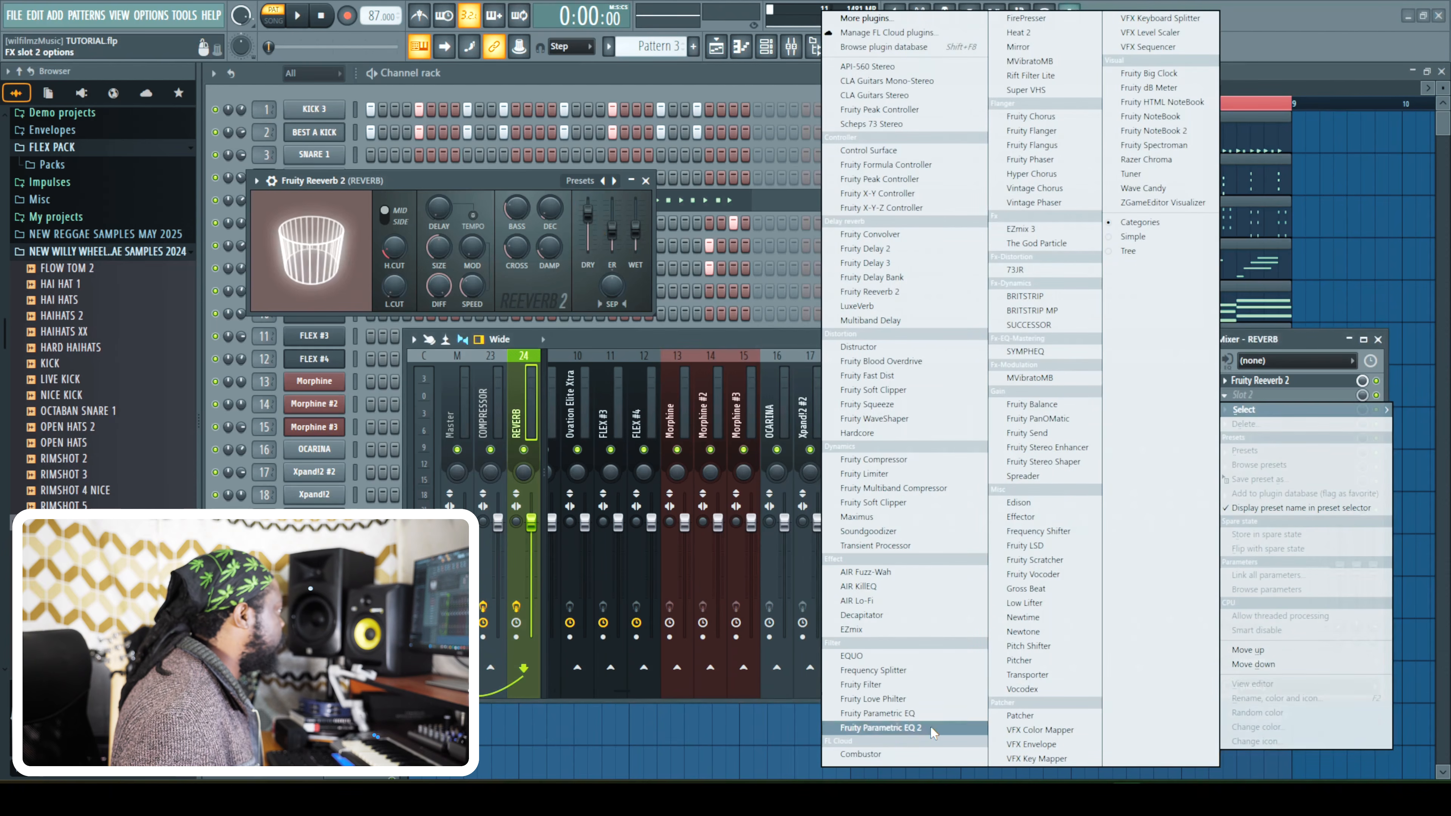
pyautogui.click(908, 731)
pyautogui.rightClick(340, 327)
pyautogui.moveTo(370, 370)
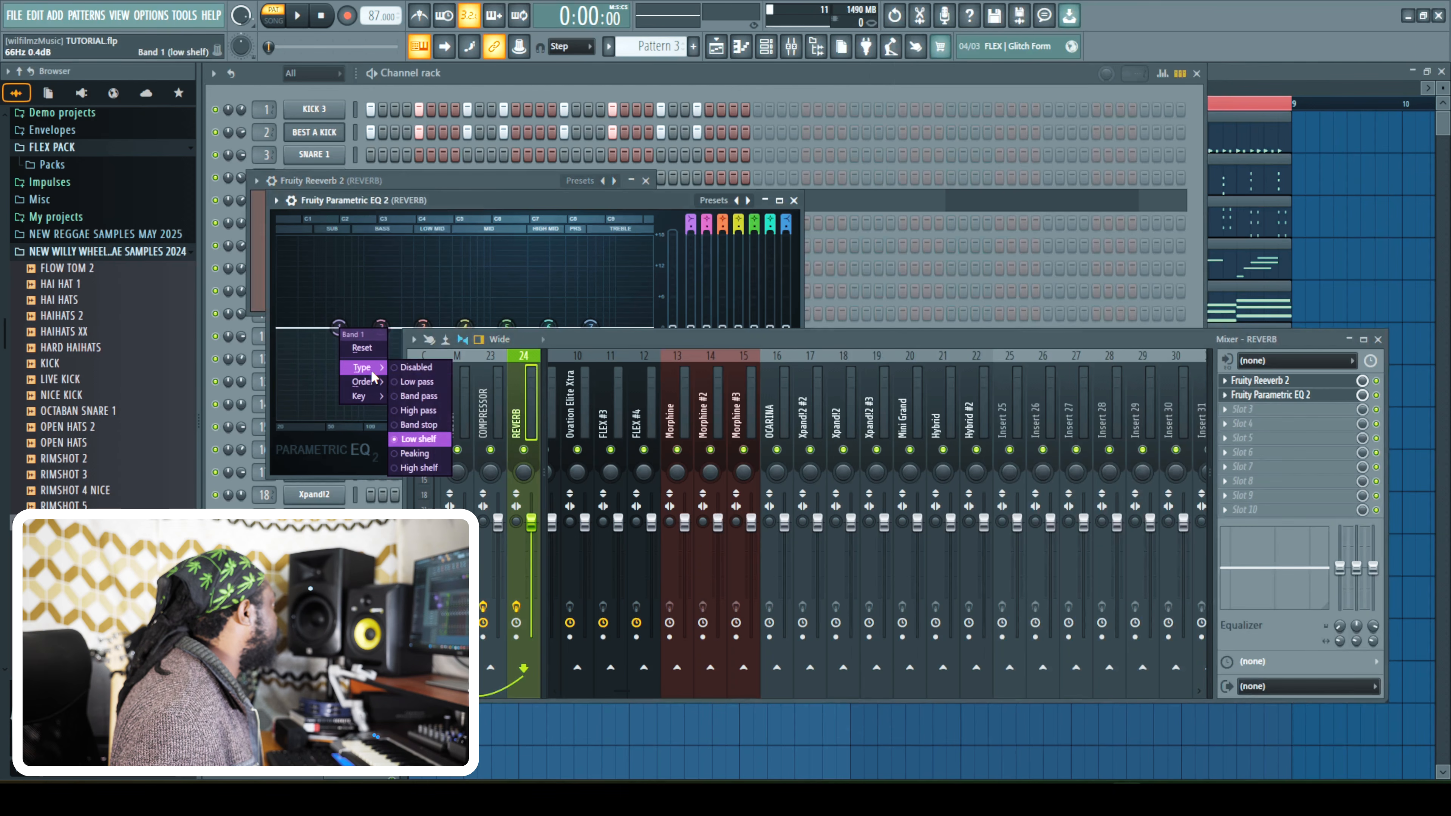
pyautogui.click(421, 410)
pyautogui.moveTo(339, 327); pyautogui.dragTo(363, 327)
# Boost high-frequency bands 6 and 7 in the REVERB track's equalizer, keeping the mixer window clear of the EQ curve.
pyautogui.moveTo(638, 339); pyautogui.dragTo(739, 416)
pyautogui.moveTo(548, 328)
pyautogui.mouseDown()
pyautogui.moveTo(544, 301)
pyautogui.moveTo(546, 321)
pyautogui.mouseUp()
pyautogui.moveTo(700, 424); pyautogui.dragTo(672, 342)
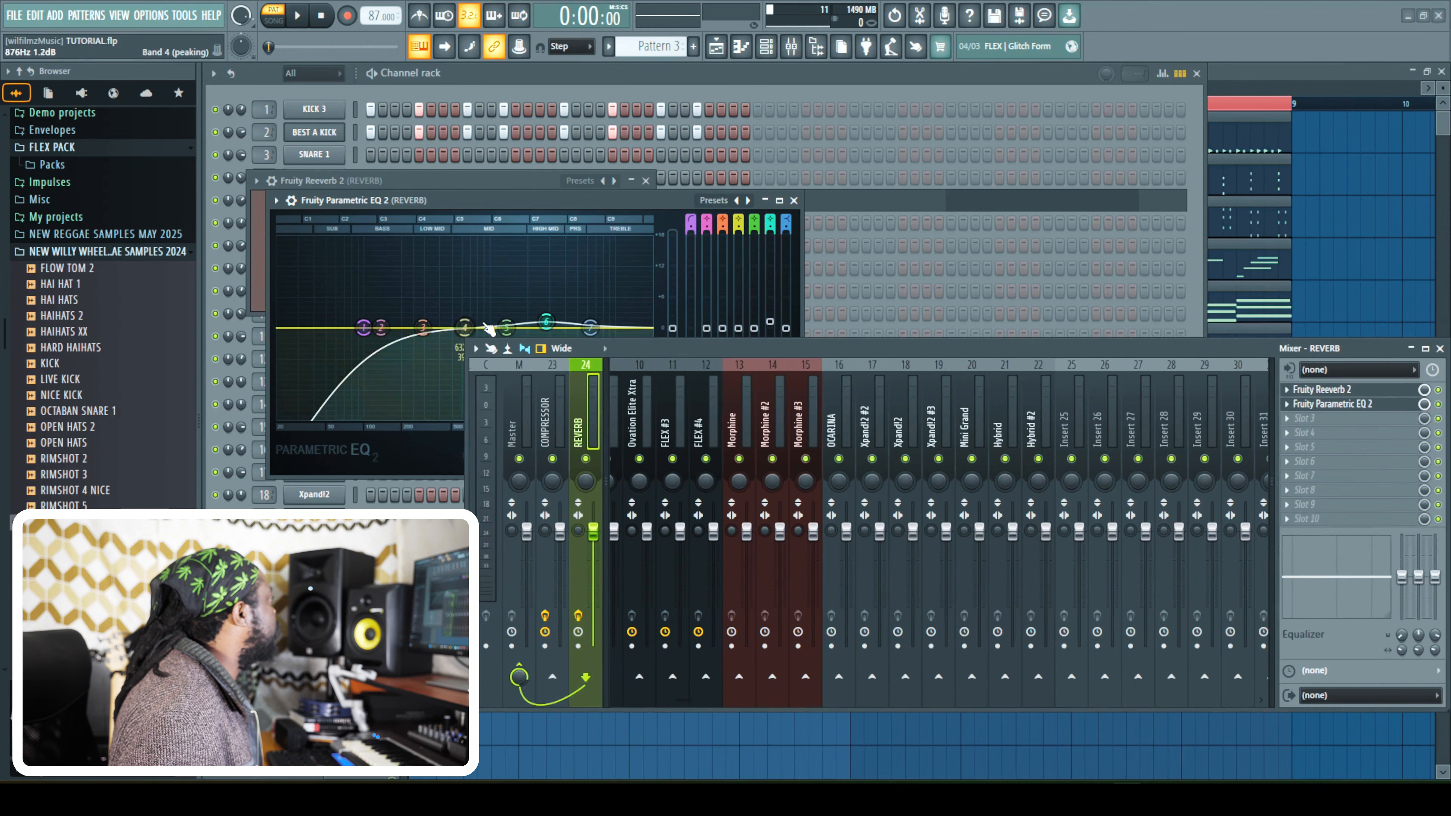
pyautogui.moveTo(547, 321); pyautogui.dragTo(601, 312)
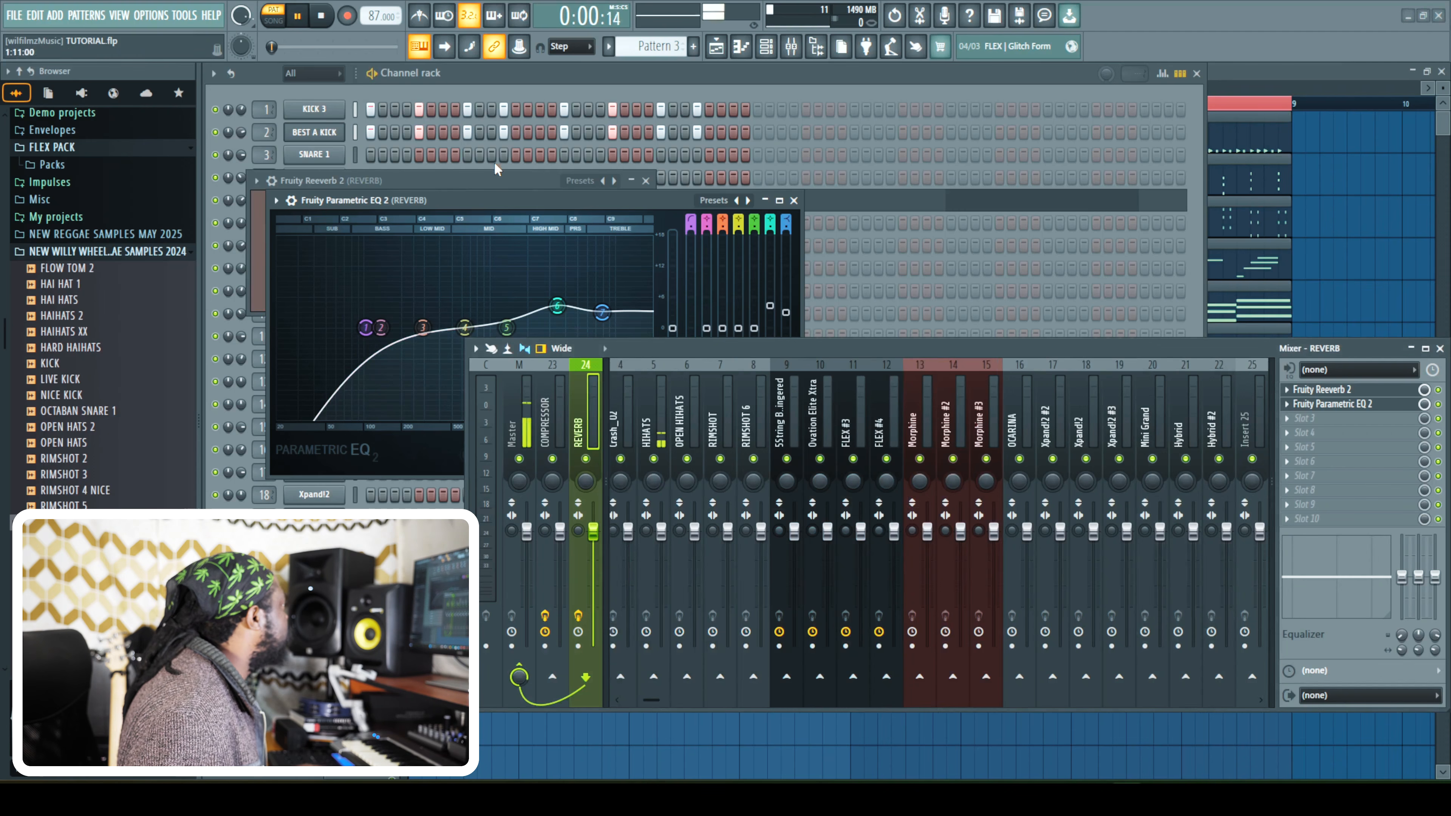
# Send the RIMSHOT and RIMSHOT 6 mixer tracks to the REVERB track, lowering RIMSHOT's volume slightly.
pyautogui.click(717, 443)
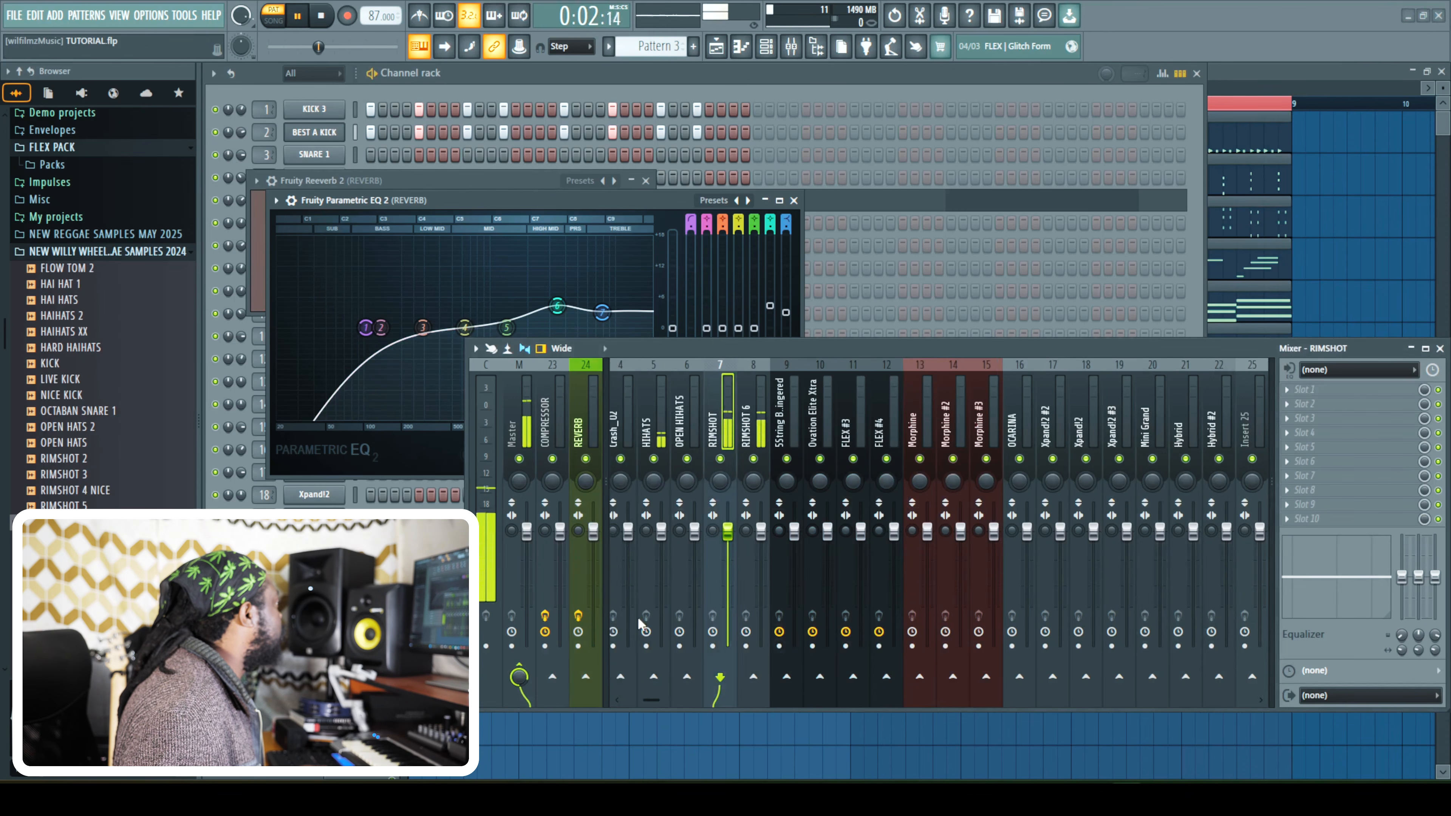
pyautogui.click(593, 680)
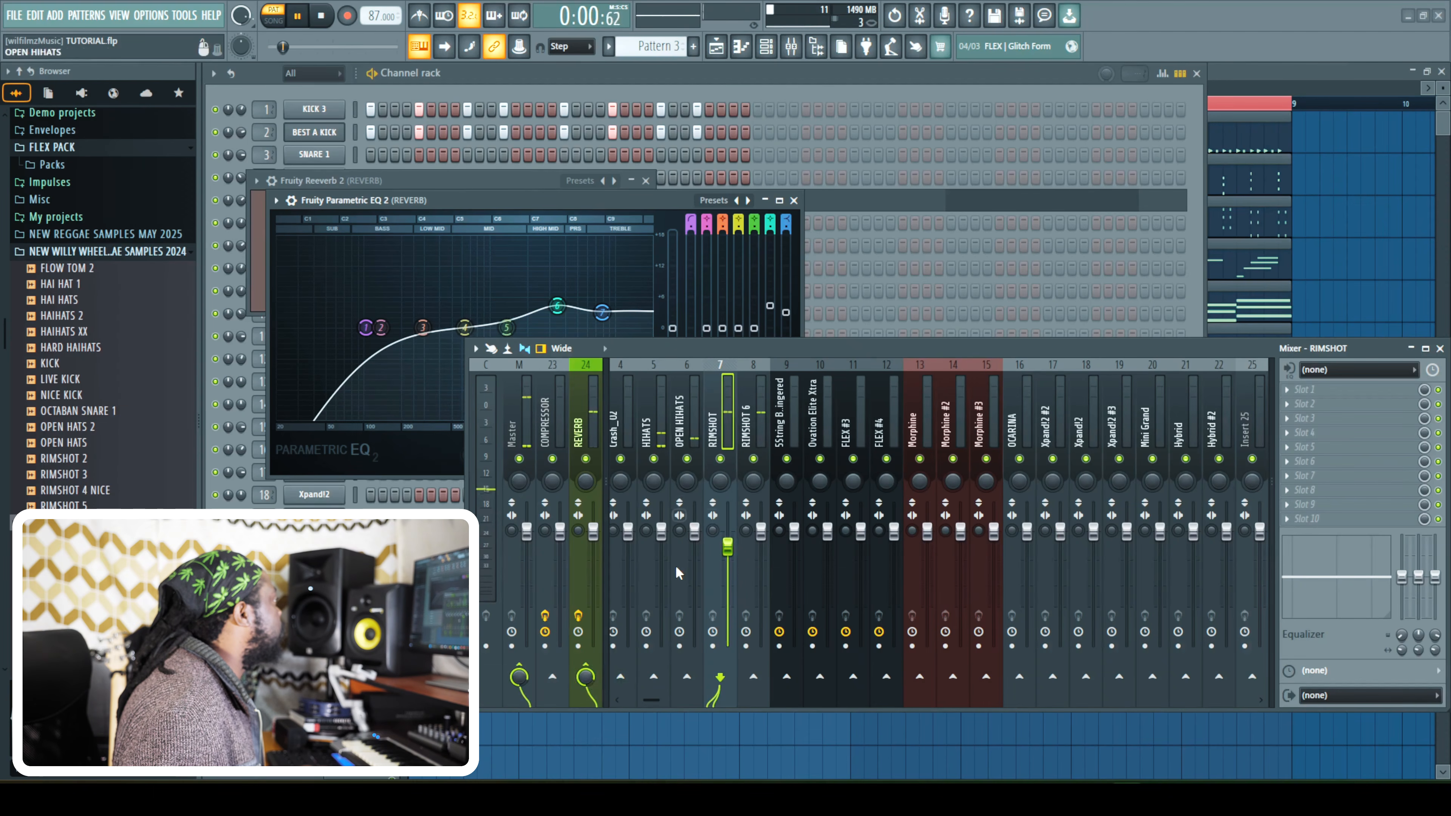
pyautogui.click(753, 497)
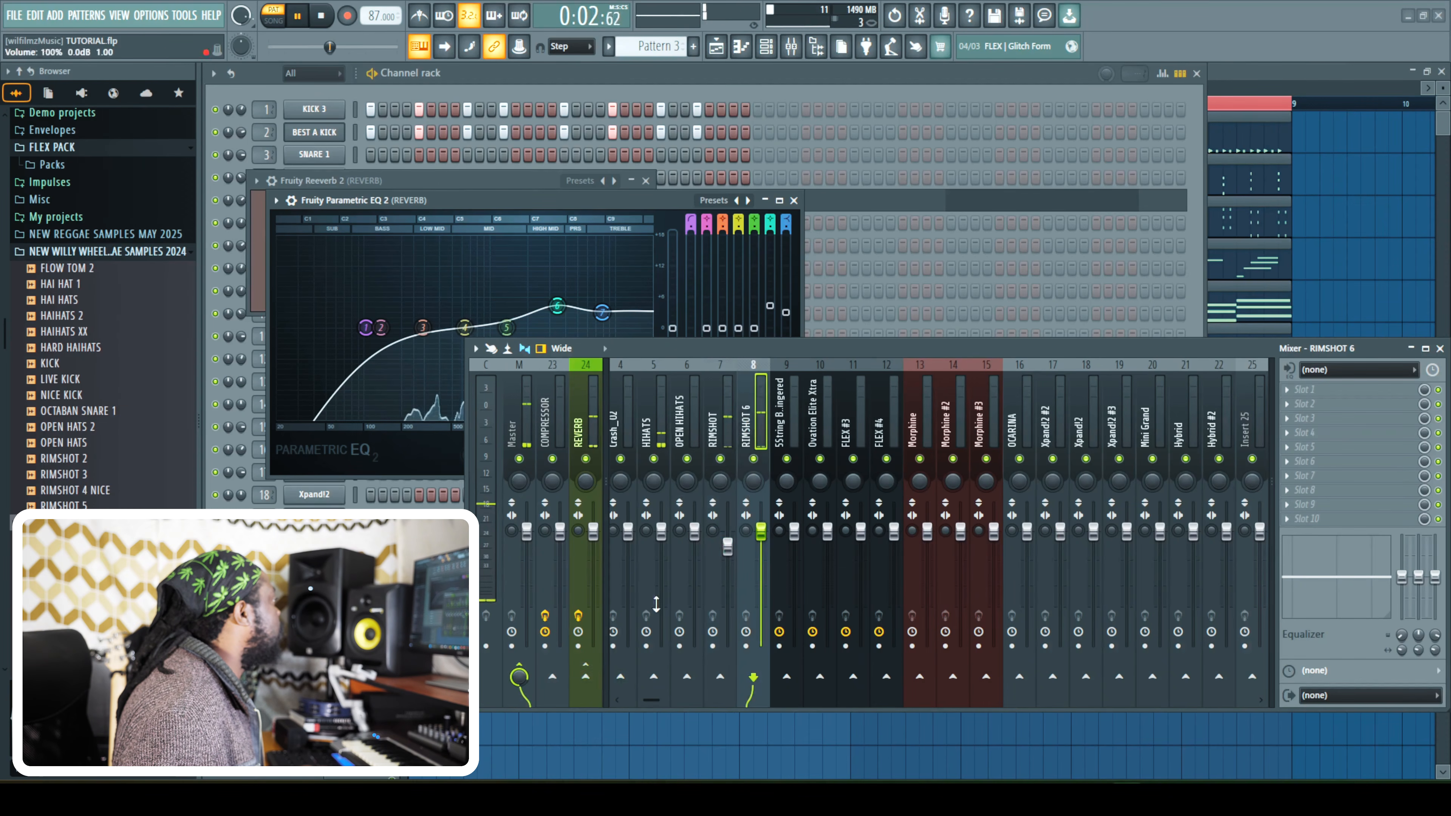
pyautogui.click(587, 683)
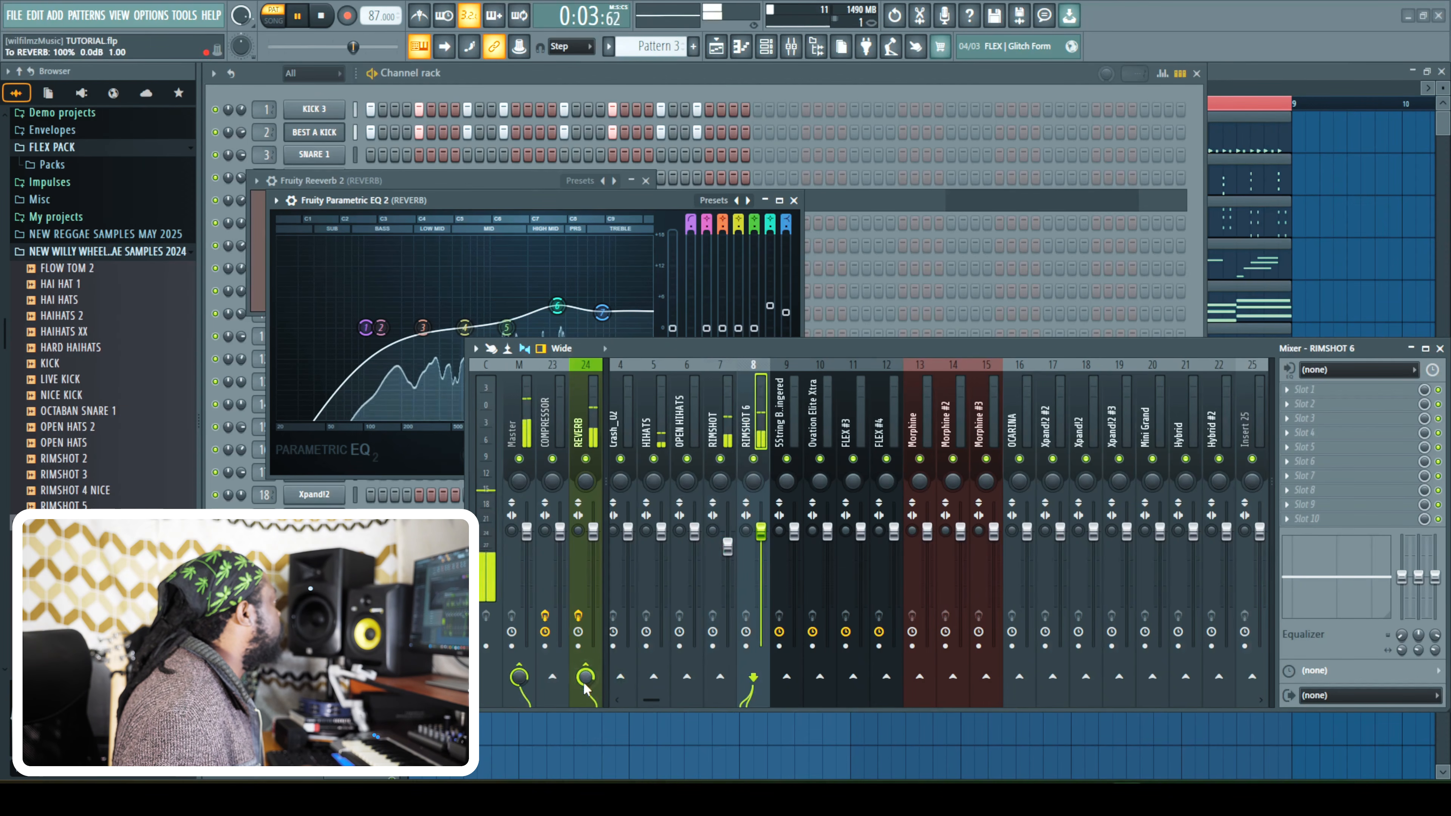
# Reduce the REVERB send levels of RIMSHOT and RIMSHOT 6, and set RIMSHOT 6's volume to 97%.
pyautogui.click(727, 546)
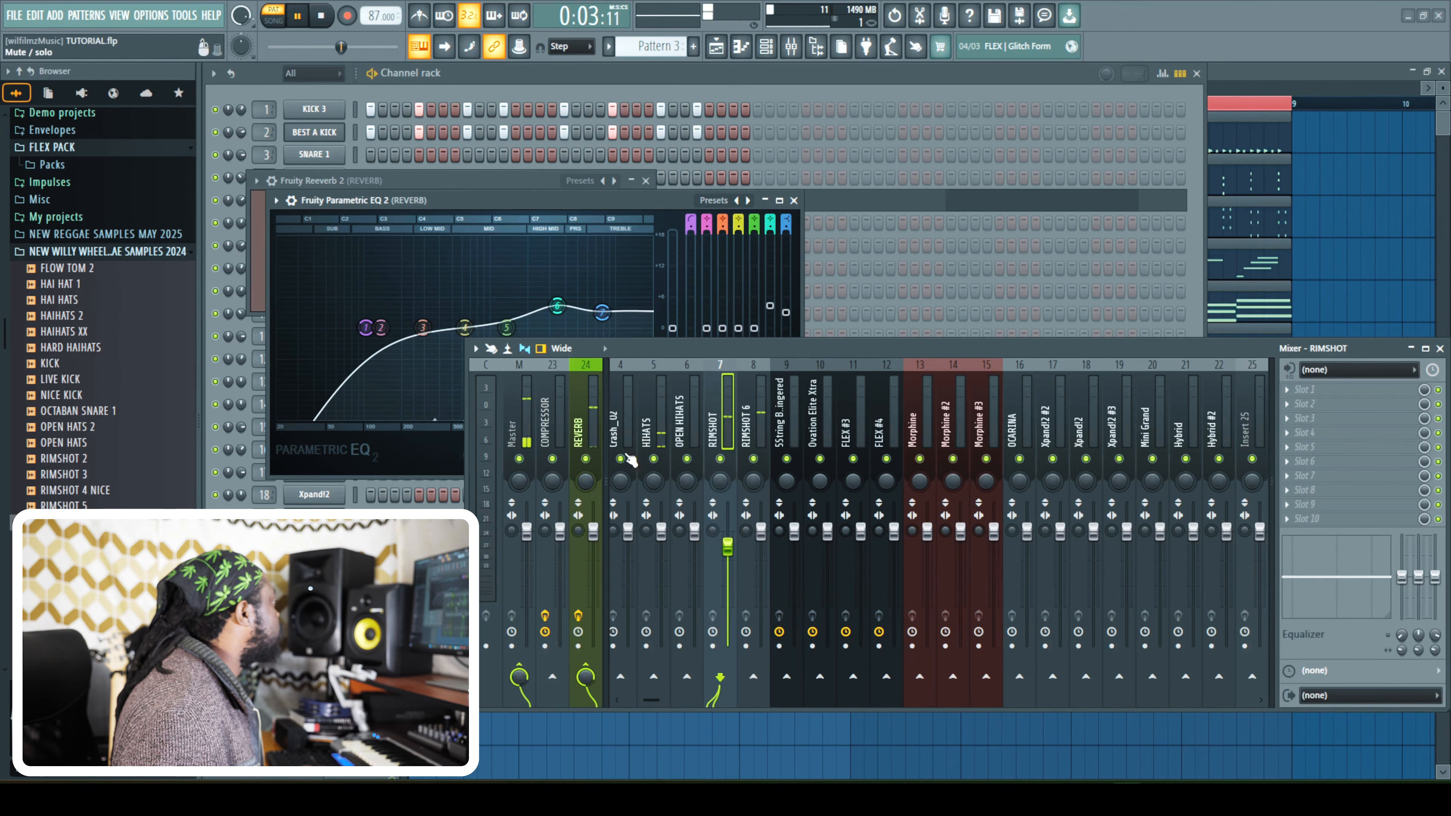
pyautogui.moveTo(587, 678); pyautogui.dragTo(587, 698)
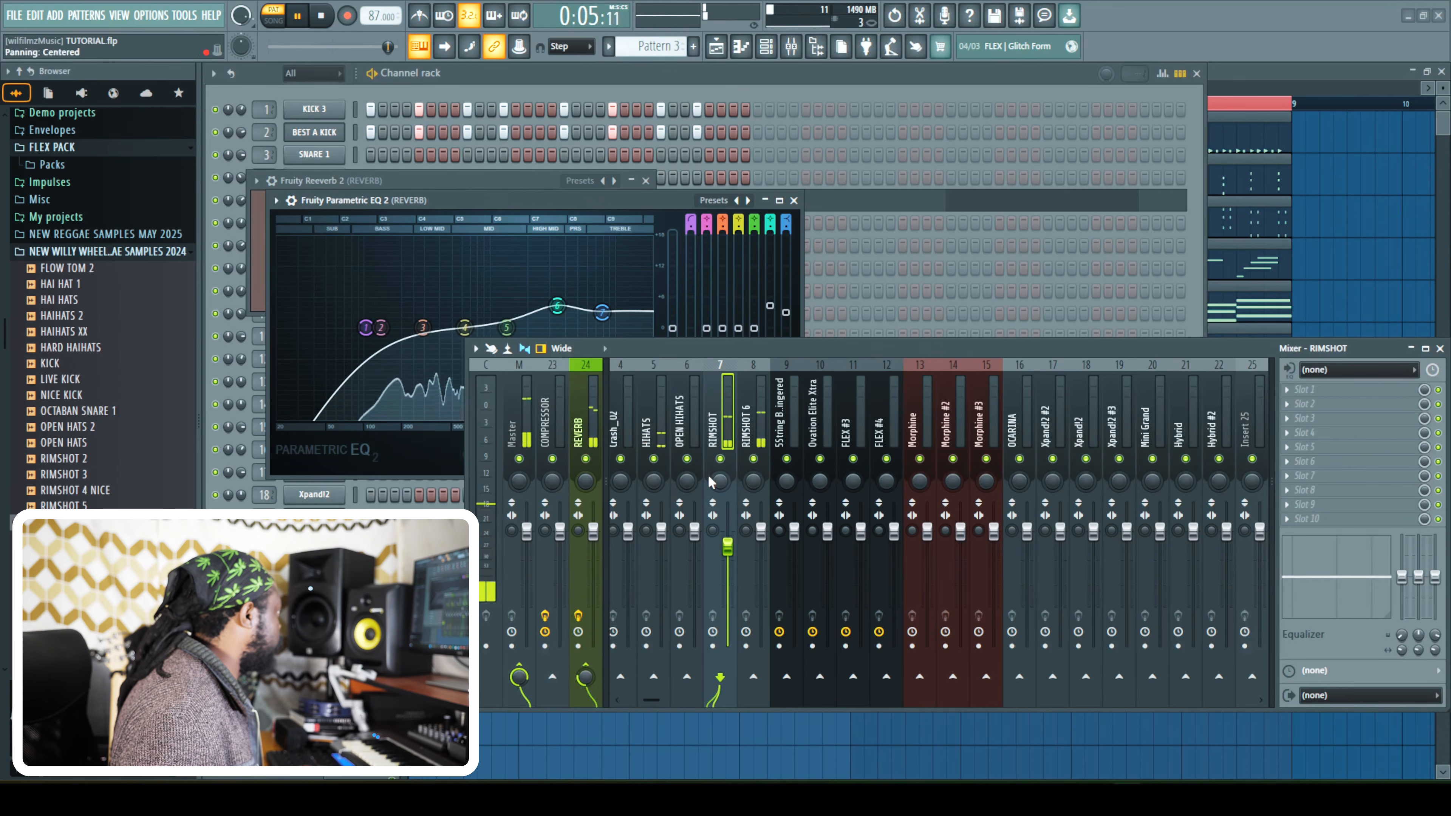
pyautogui.moveTo(586, 677); pyautogui.dragTo(592, 693)
pyautogui.click(759, 480)
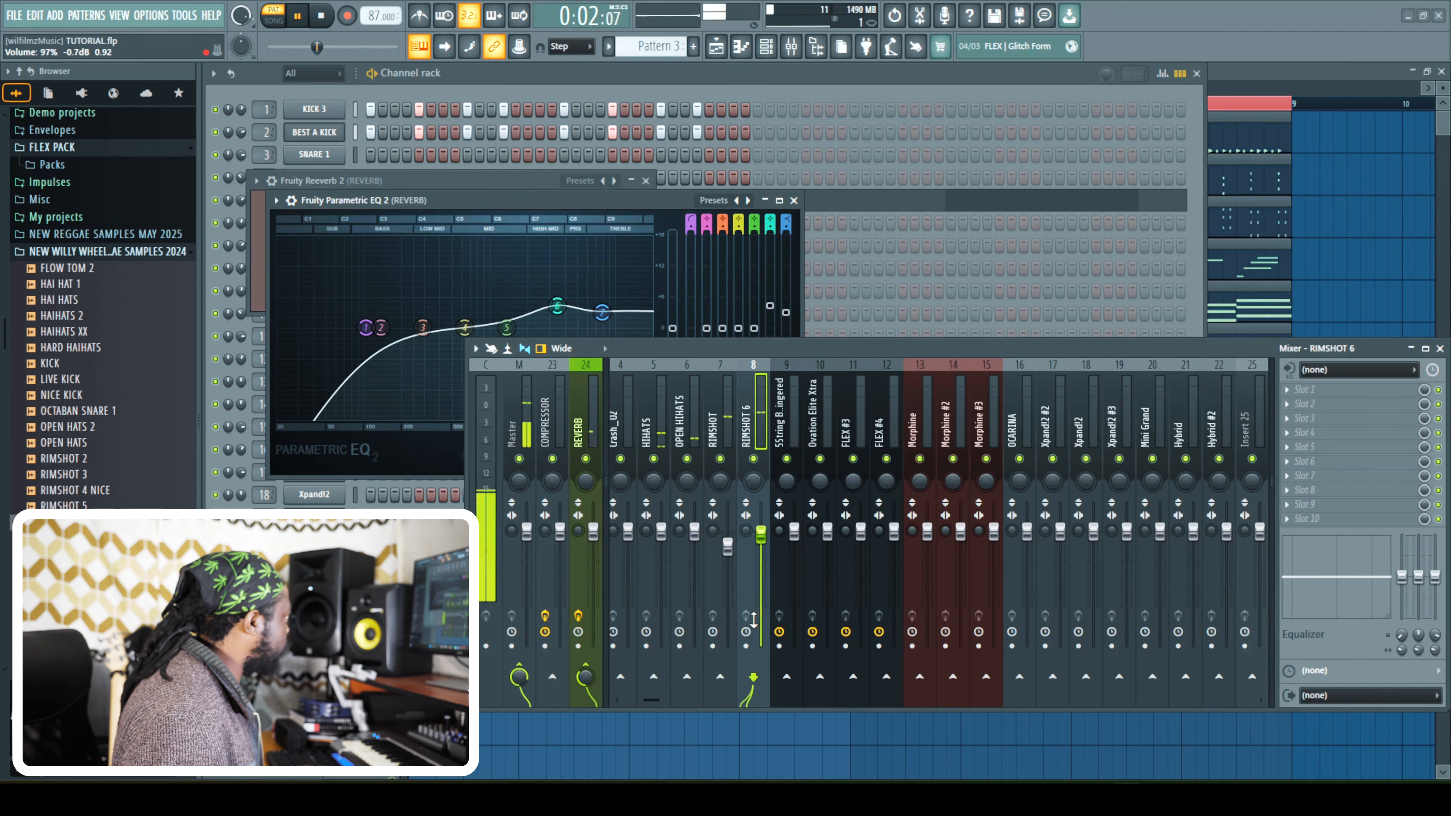
# Switch playback to song mode, send KICK 3 to the COMPRESSOR track and set its volume to 96%.
pyautogui.click(273, 21)
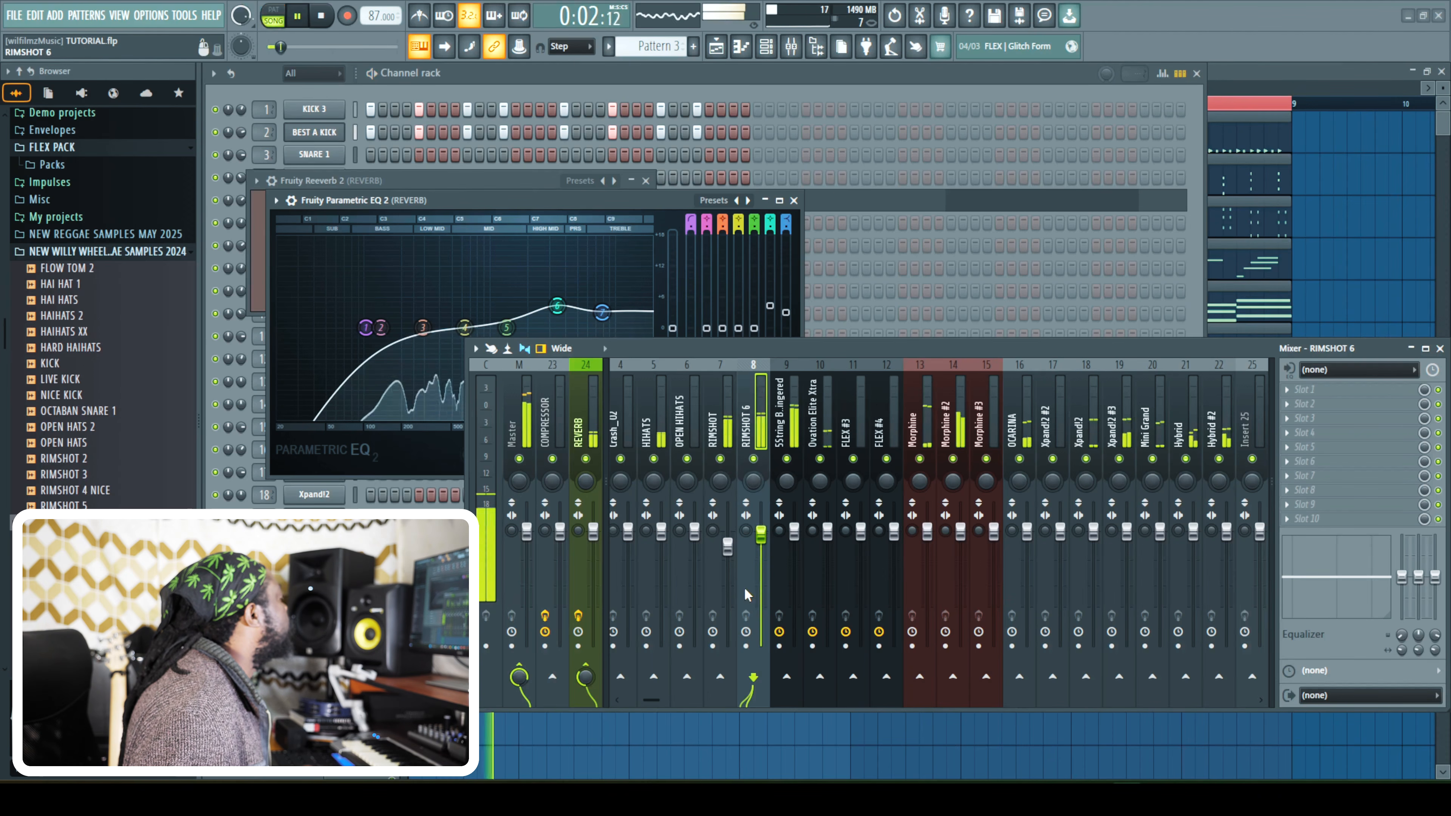
pyautogui.moveTo(650, 700); pyautogui.dragTo(627, 699)
pyautogui.click(611, 432)
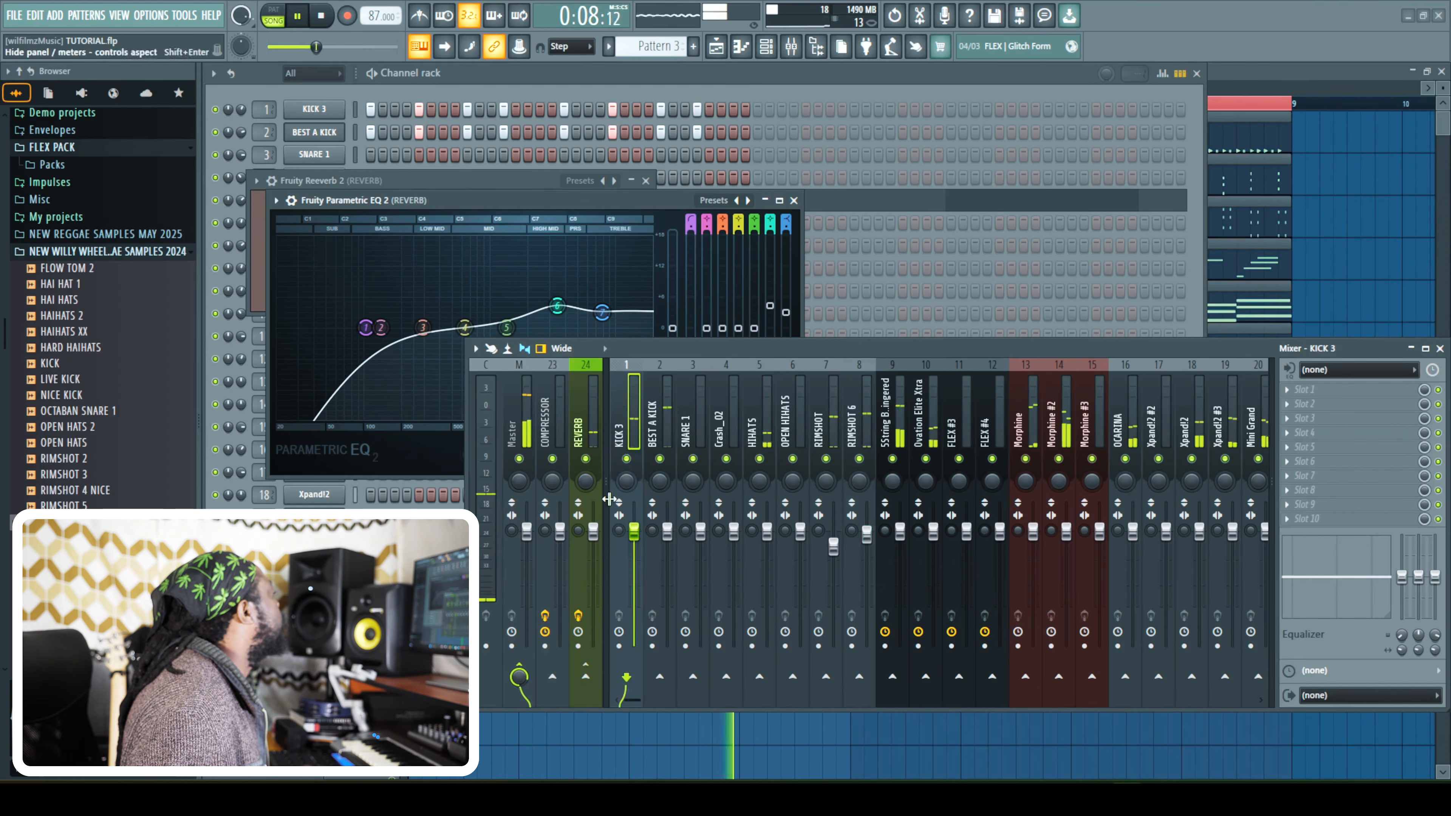
pyautogui.click(553, 677)
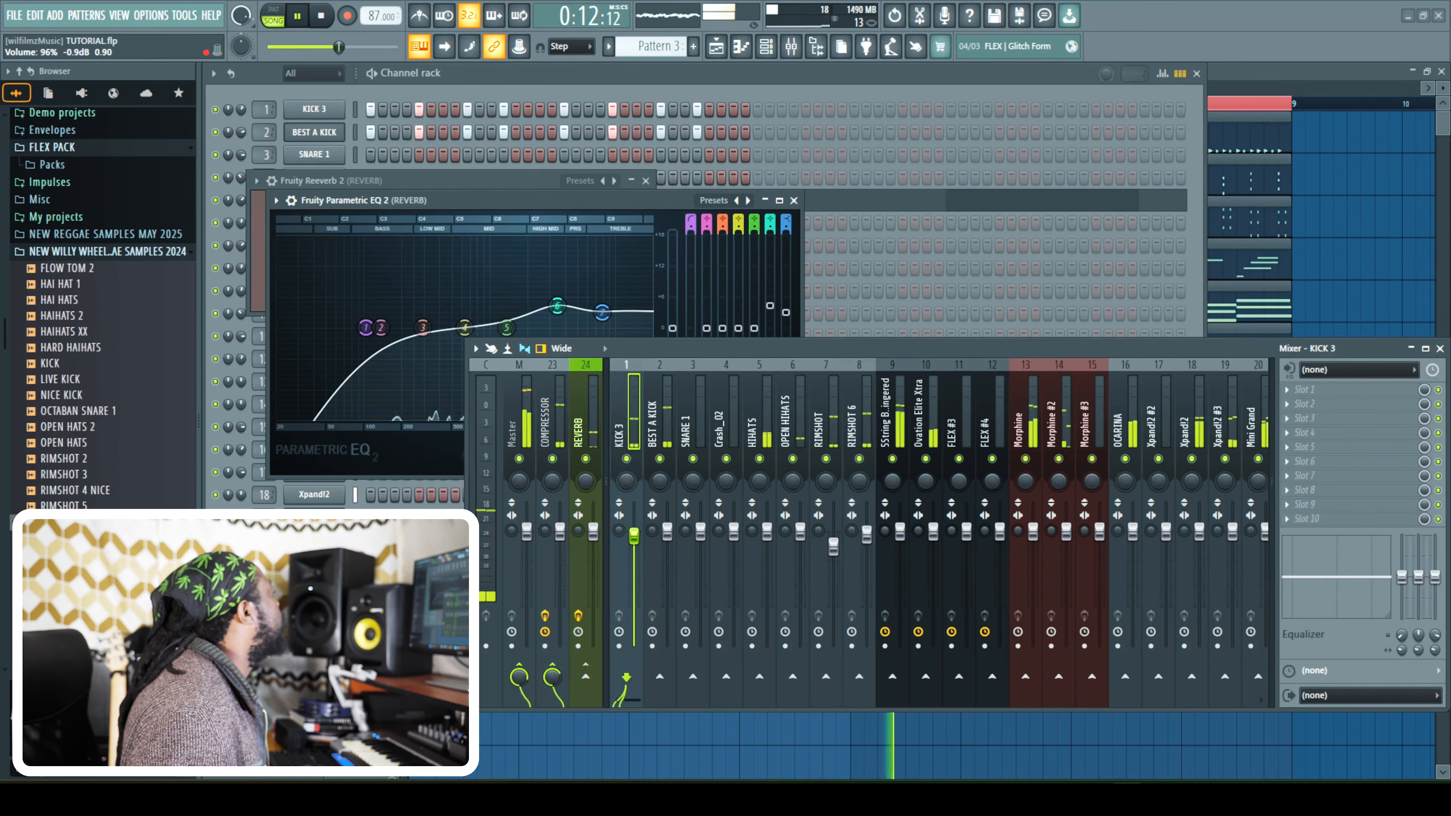
# Send BEST A KICK to the COMPRESSOR track and set its volume to 94%.
pyautogui.click(657, 549)
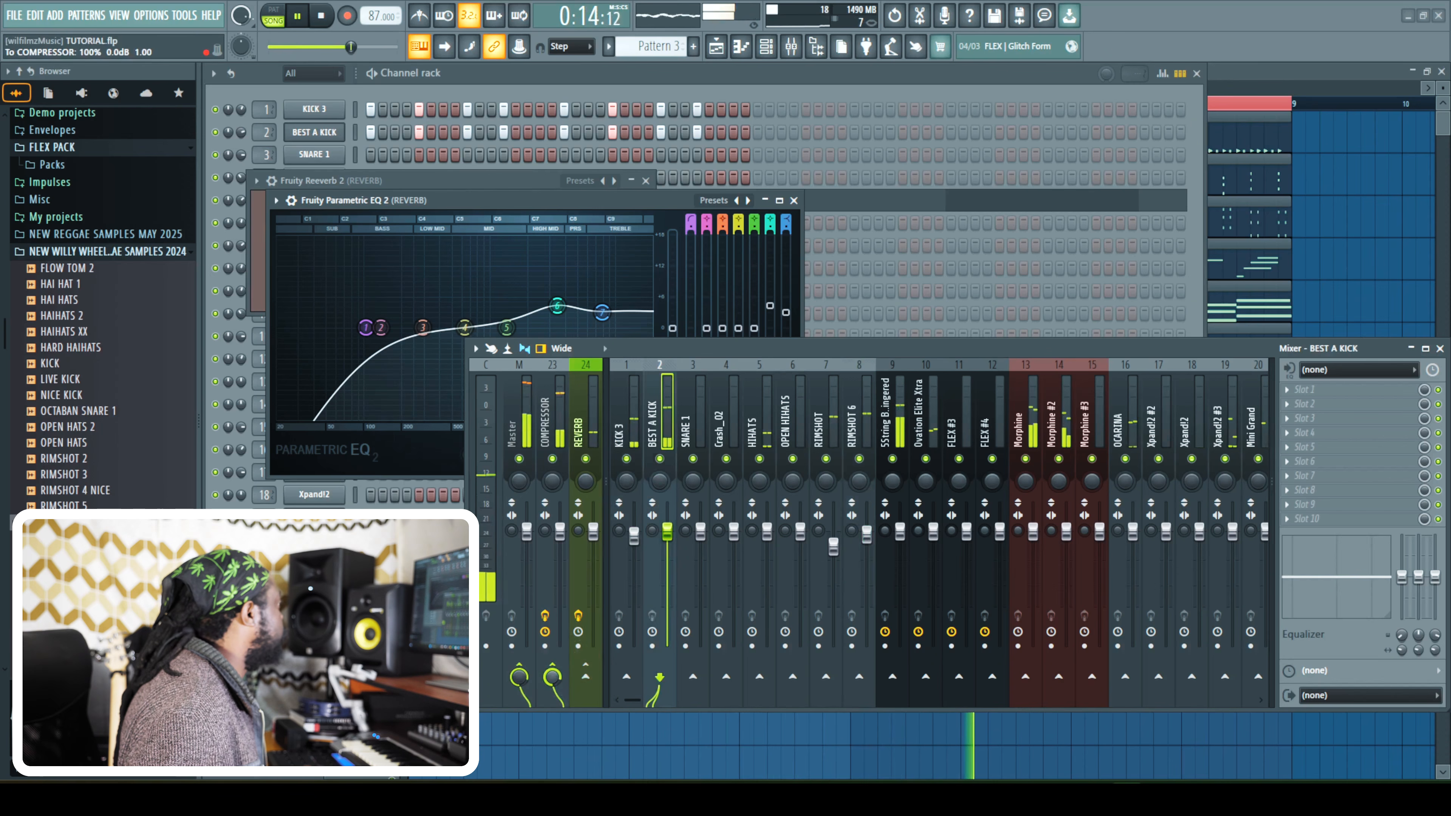
pyautogui.click(552, 679)
pyautogui.moveTo(667, 533); pyautogui.dragTo(667, 538)
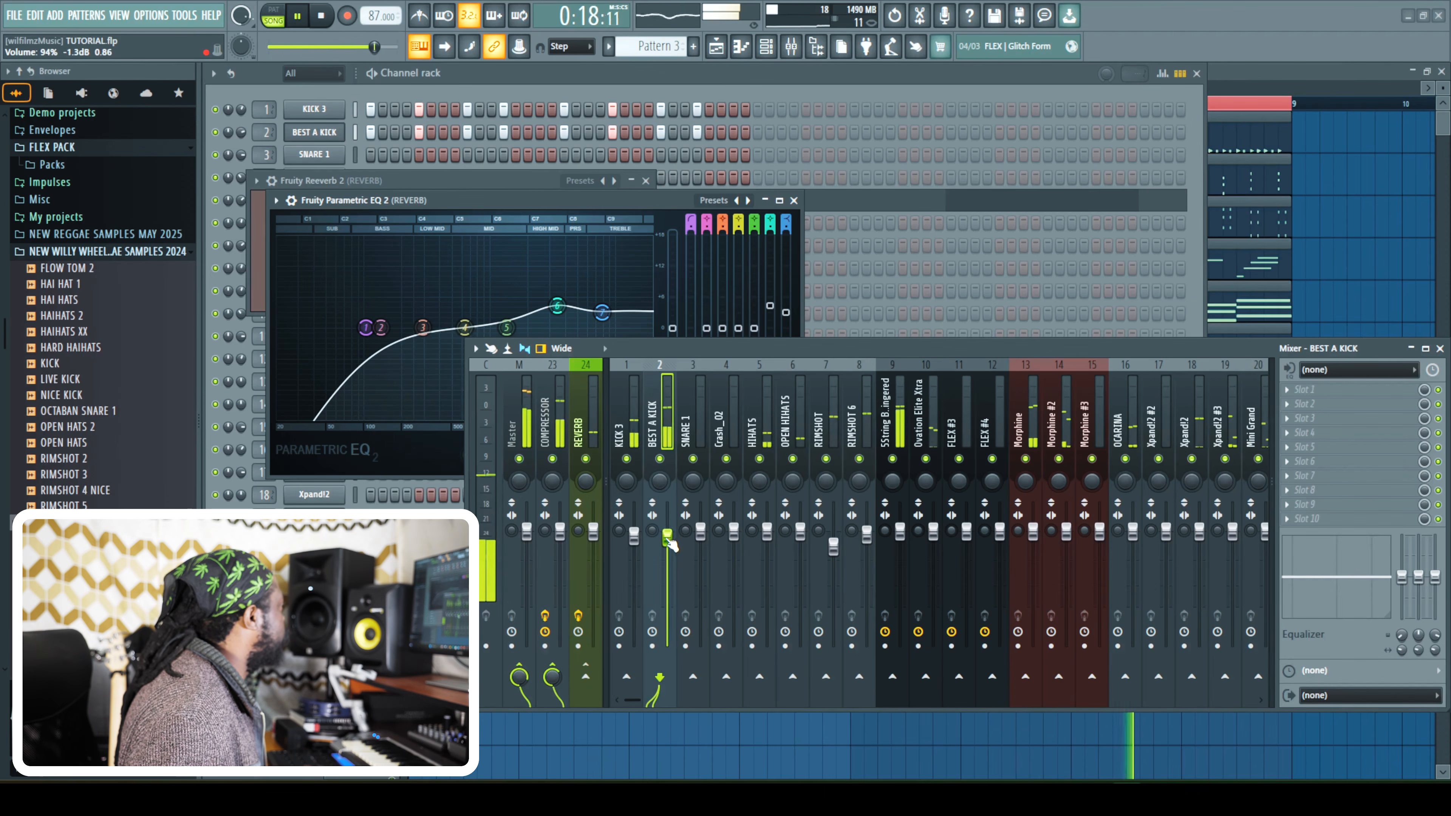
# Lower the Master track's volume slightly and replay the song from the start to hear the balance.
pyautogui.press('space')
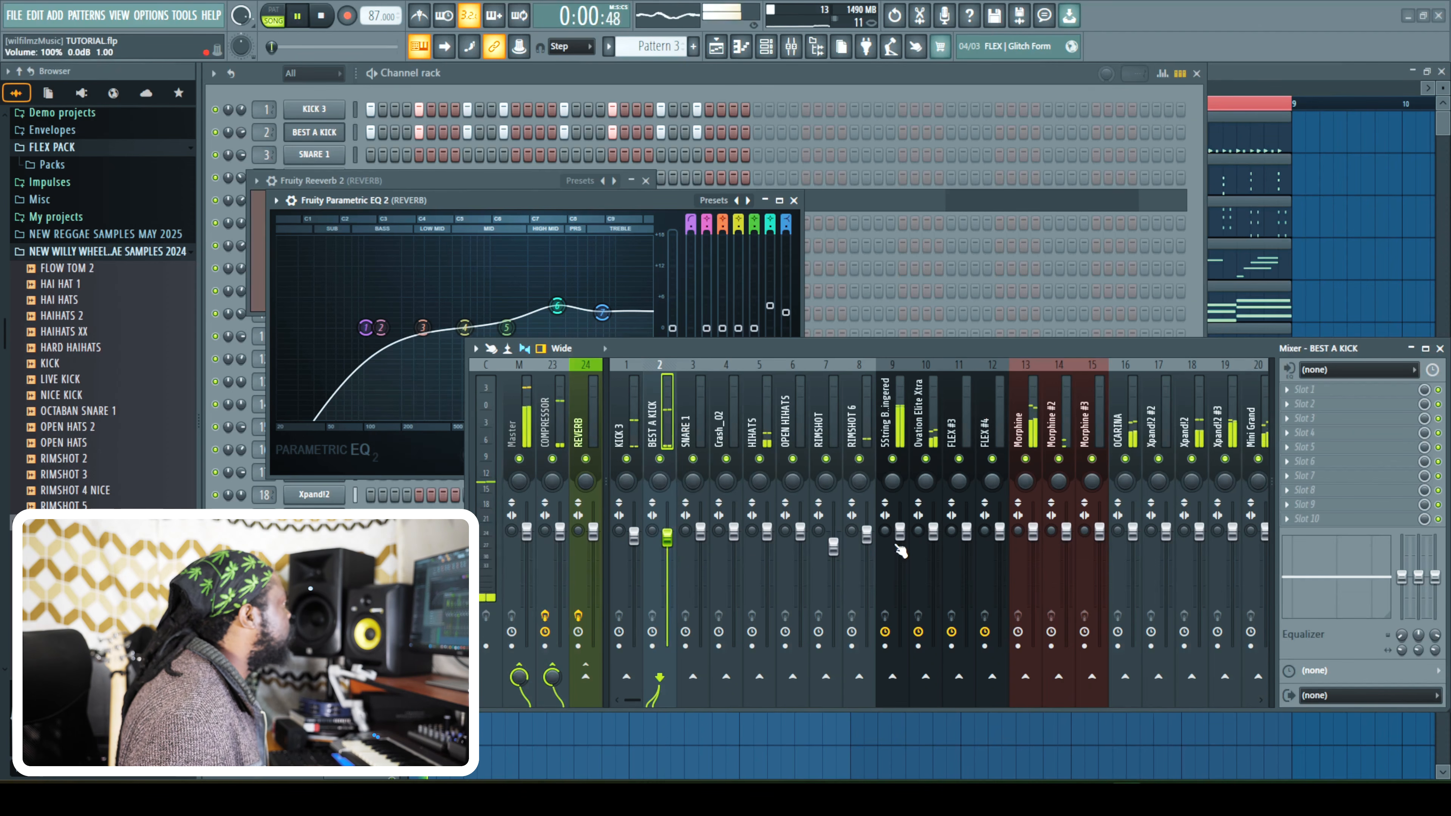
pyautogui.press('space')
pyautogui.click(527, 540)
pyautogui.press('space')
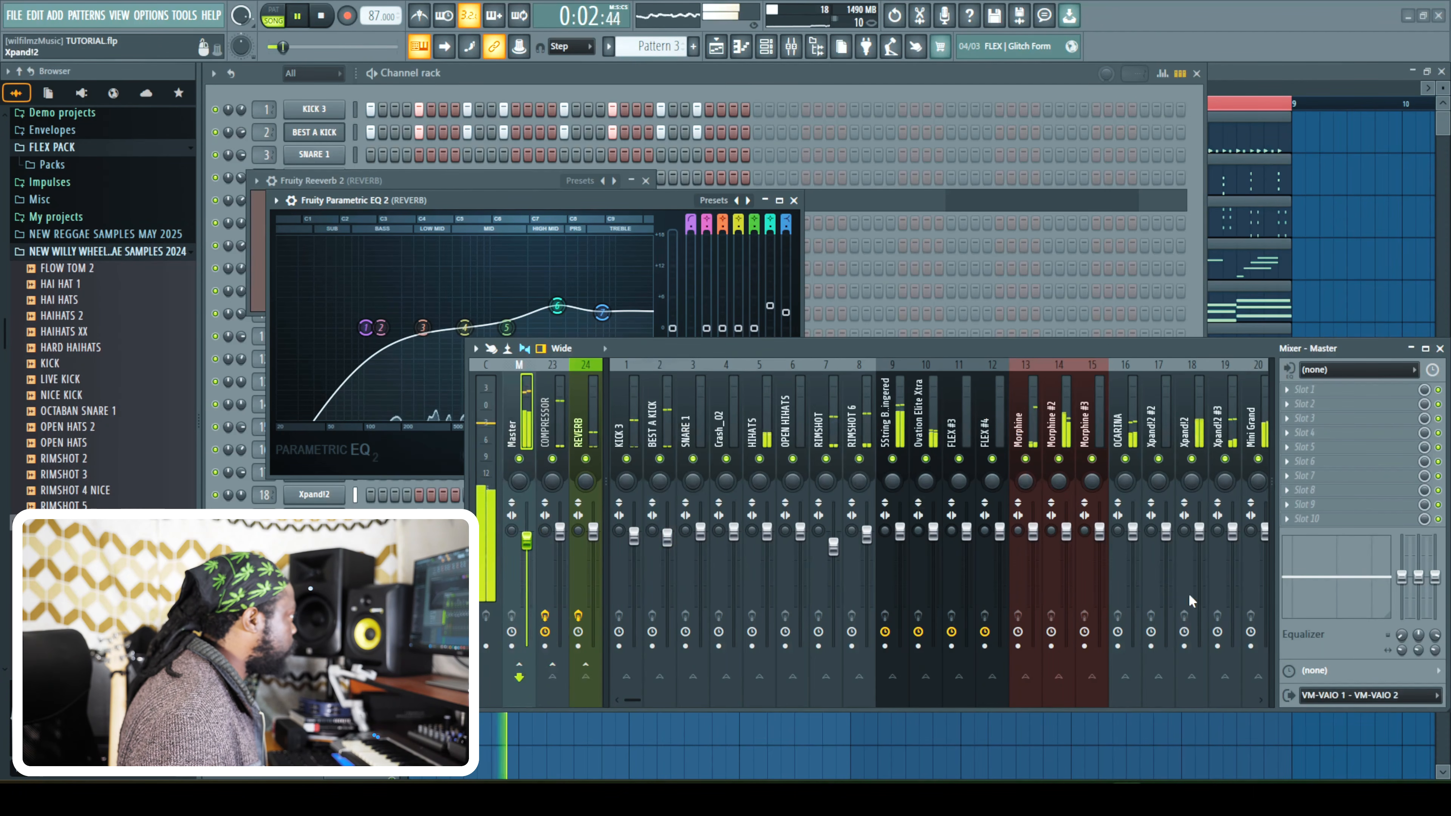
# Lower the 5String BopBass track's volume and send it to the COMPRESSOR track at a reduced level.
pyautogui.click(893, 425)
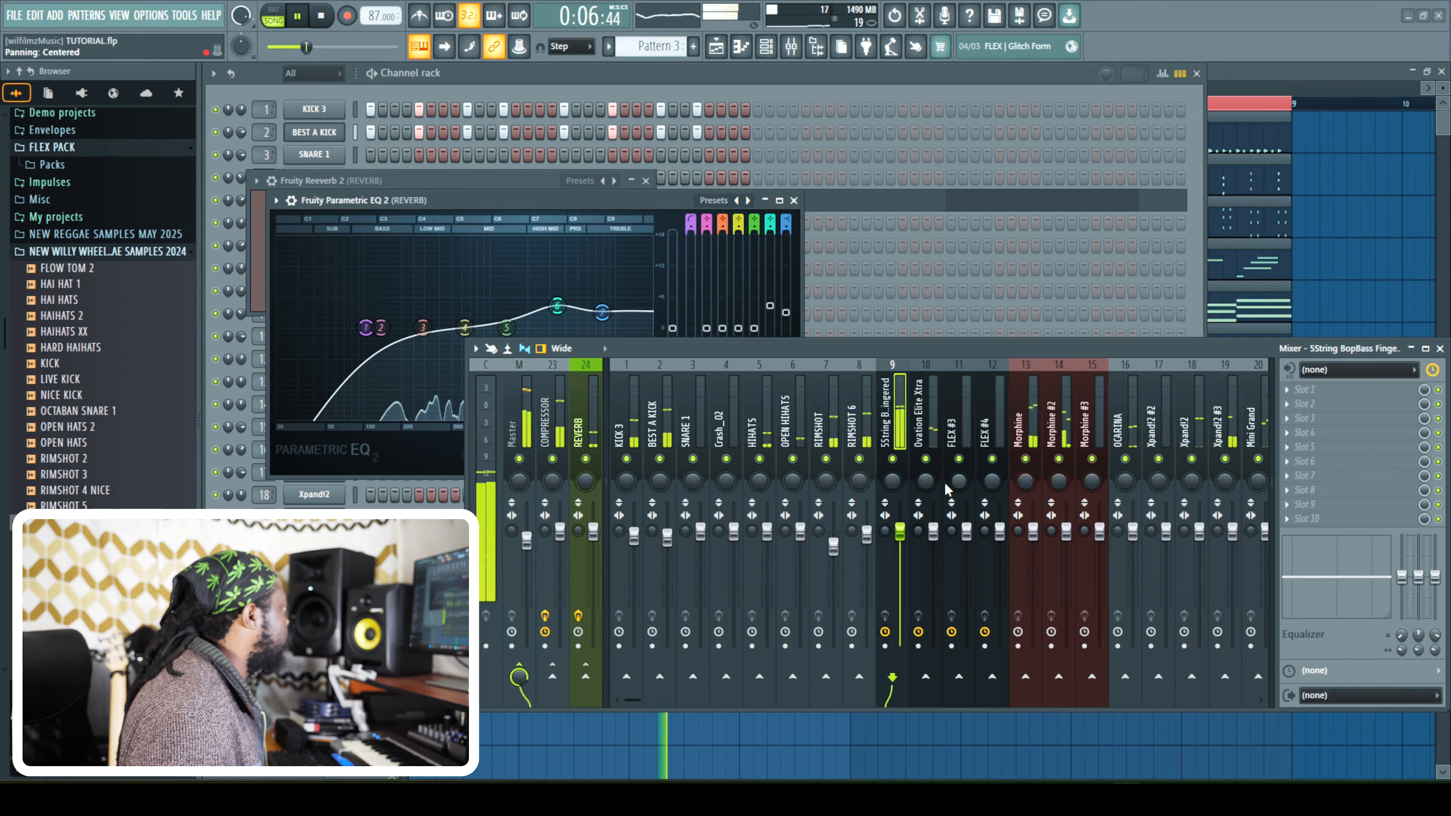
pyautogui.moveTo(899, 531); pyautogui.dragTo(899, 539)
pyautogui.click(552, 677)
pyautogui.moveTo(553, 676); pyautogui.dragTo(553, 698)
pyautogui.moveTo(899, 540); pyautogui.dragTo(899, 548)
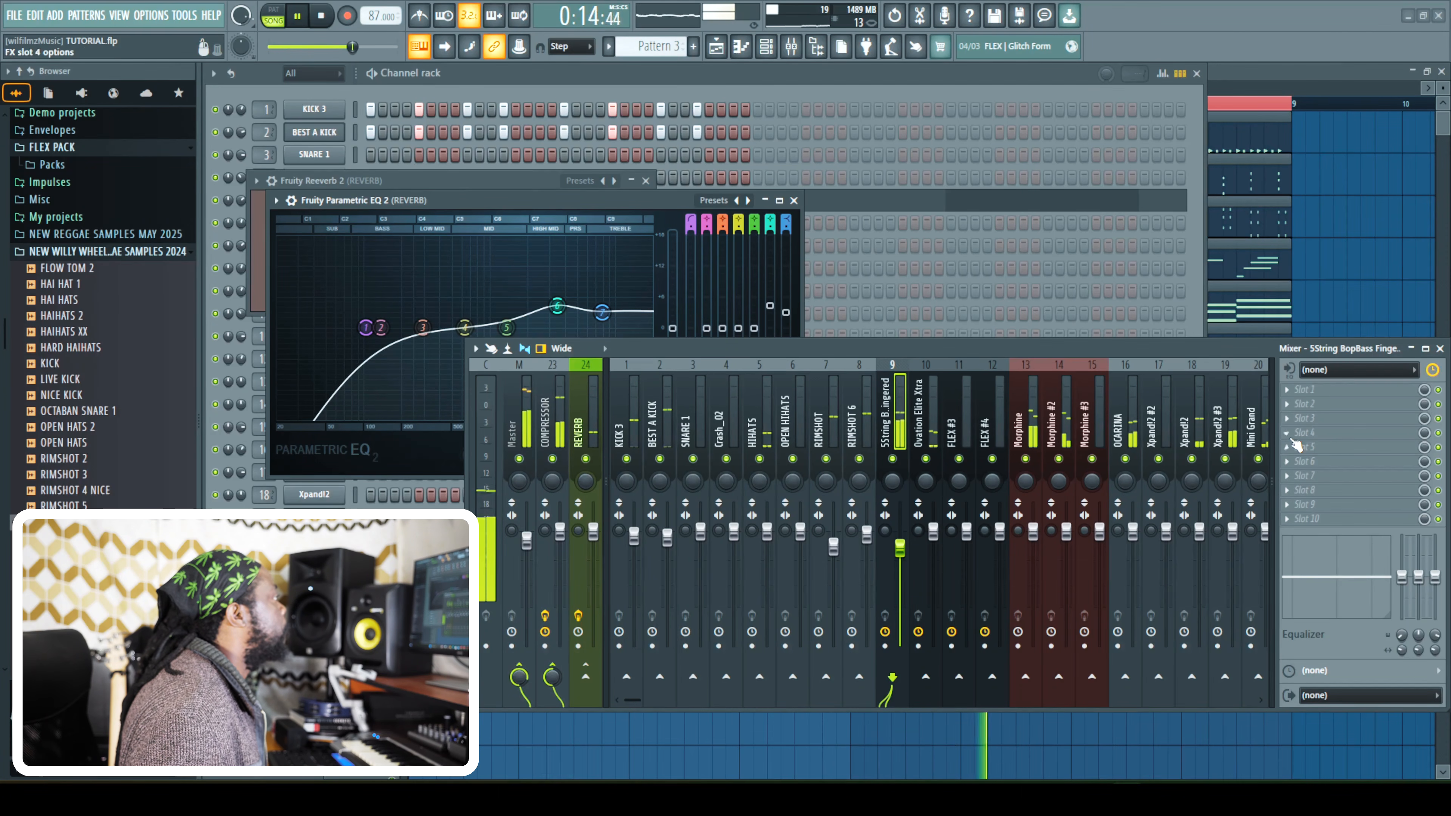
# Load Fruity Parametric EQ into the 5String BopBass track's first effect slot and boost its lowest band.
pyautogui.click(1308, 389)
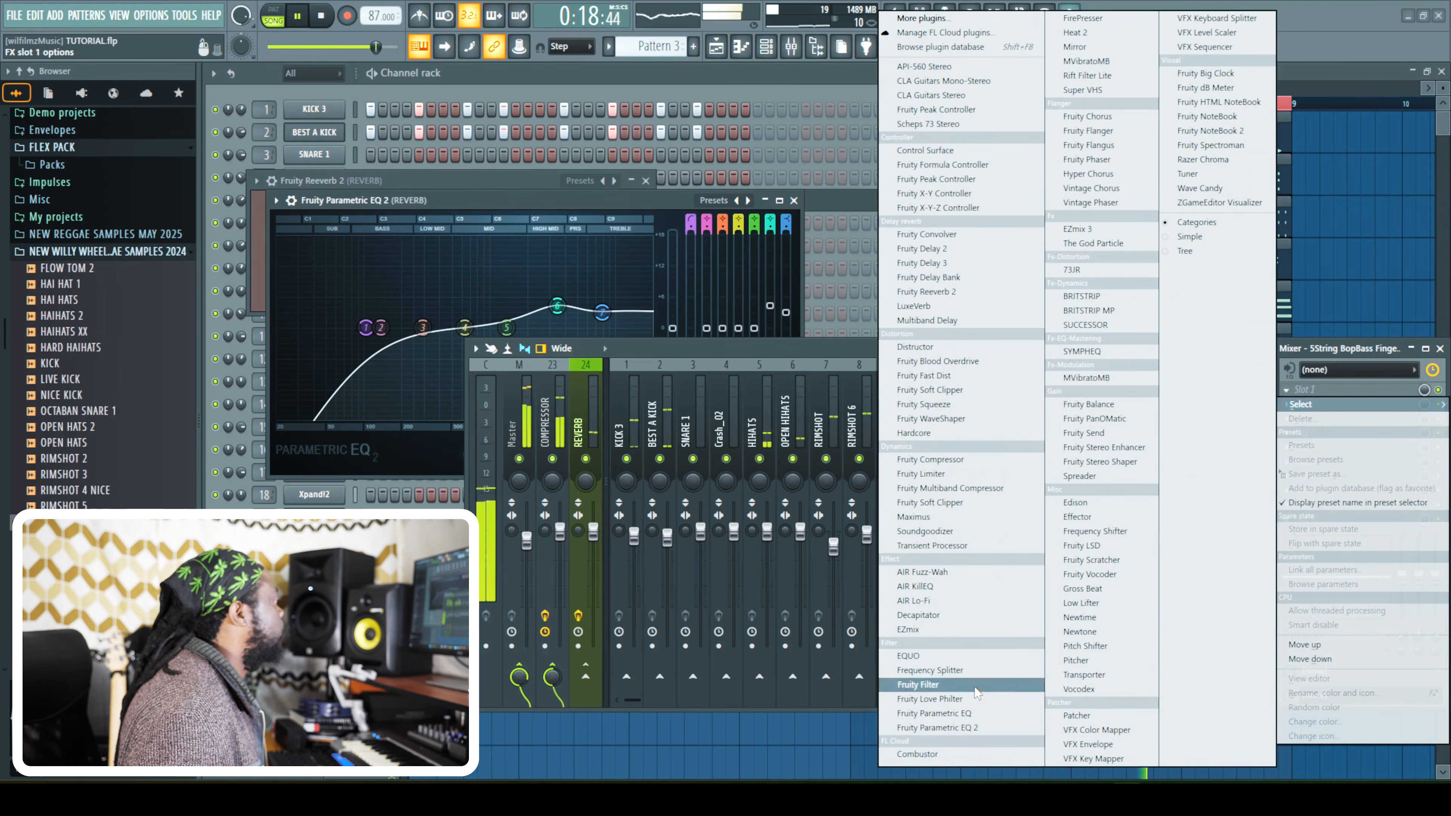
pyautogui.click(934, 713)
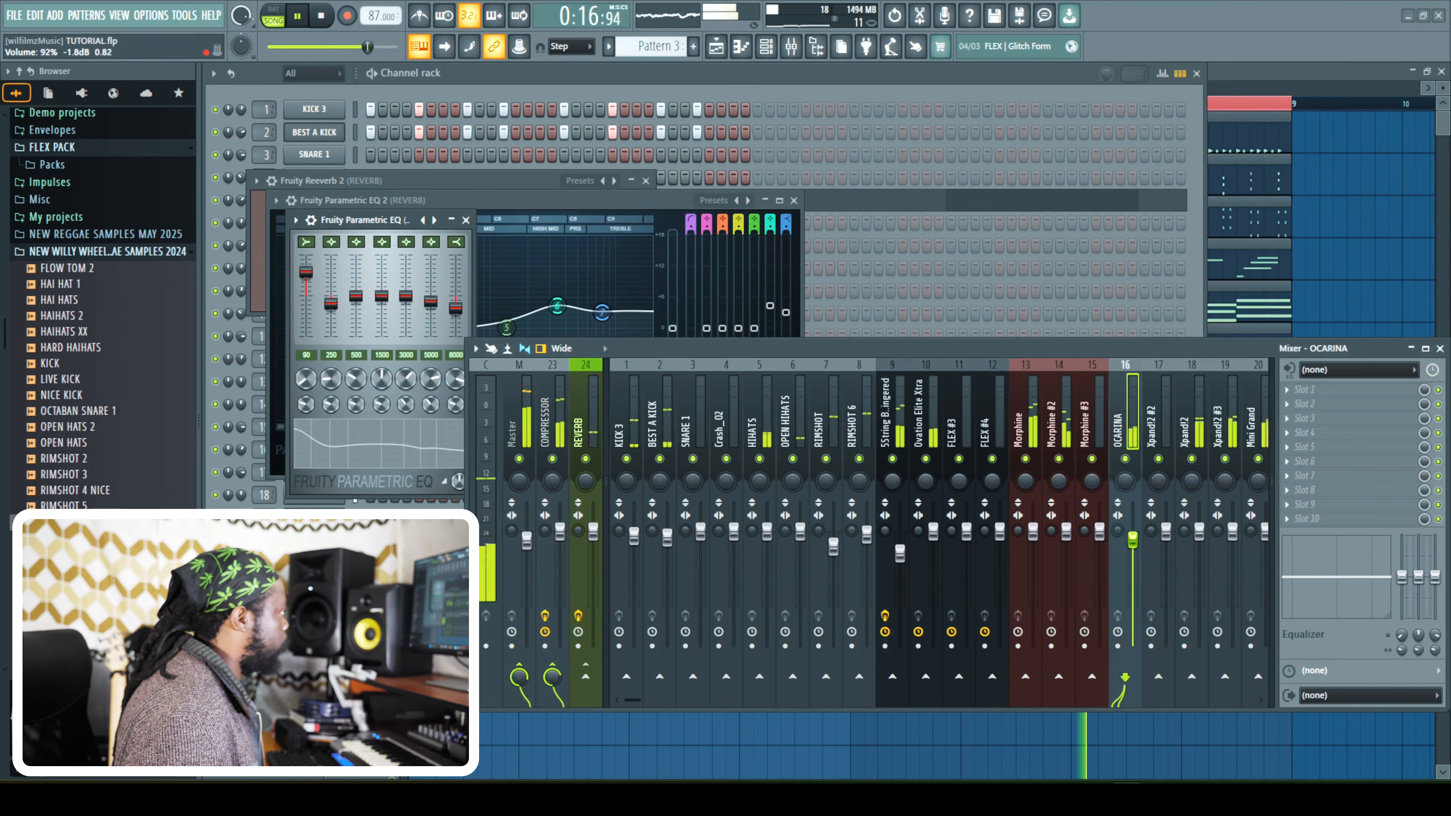
# Load Combustor into the OCARINA track's first effect slot and choose the ULTRAFAST PEAK COMPRESSOR preset.
pyautogui.click(1303, 389)
pyautogui.moveTo(1300, 404)
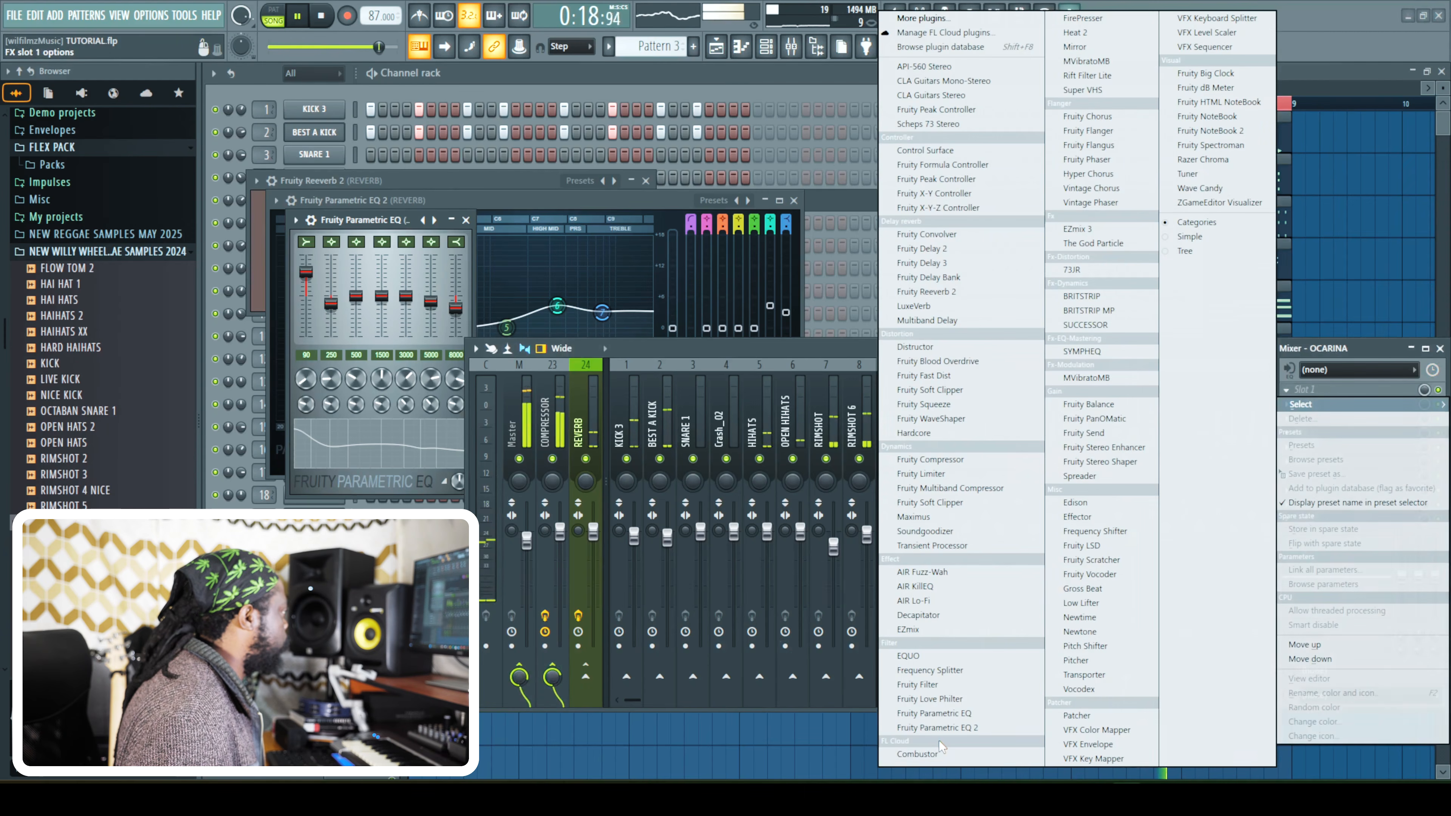
pyautogui.click(939, 753)
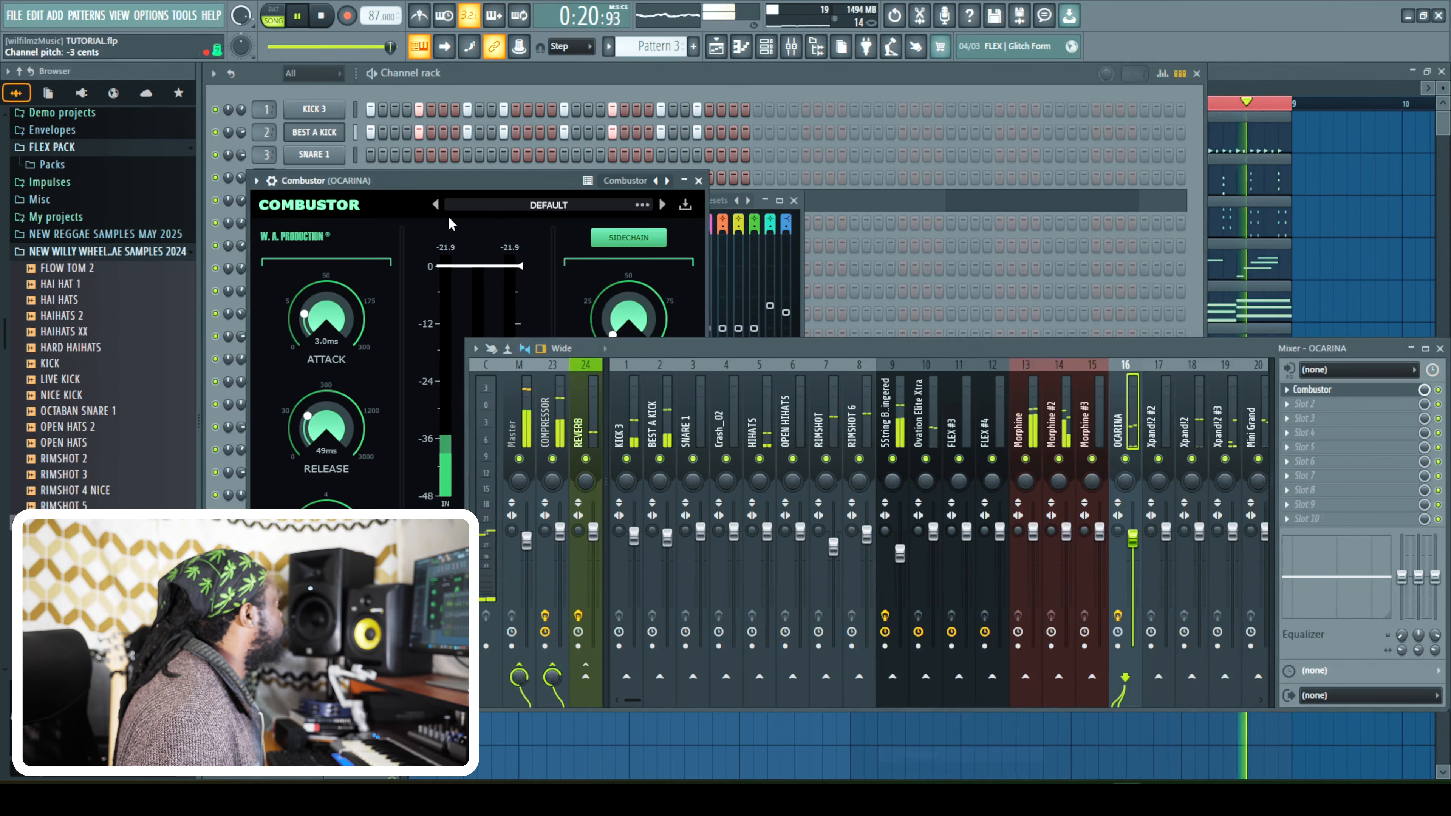
pyautogui.click(500, 207)
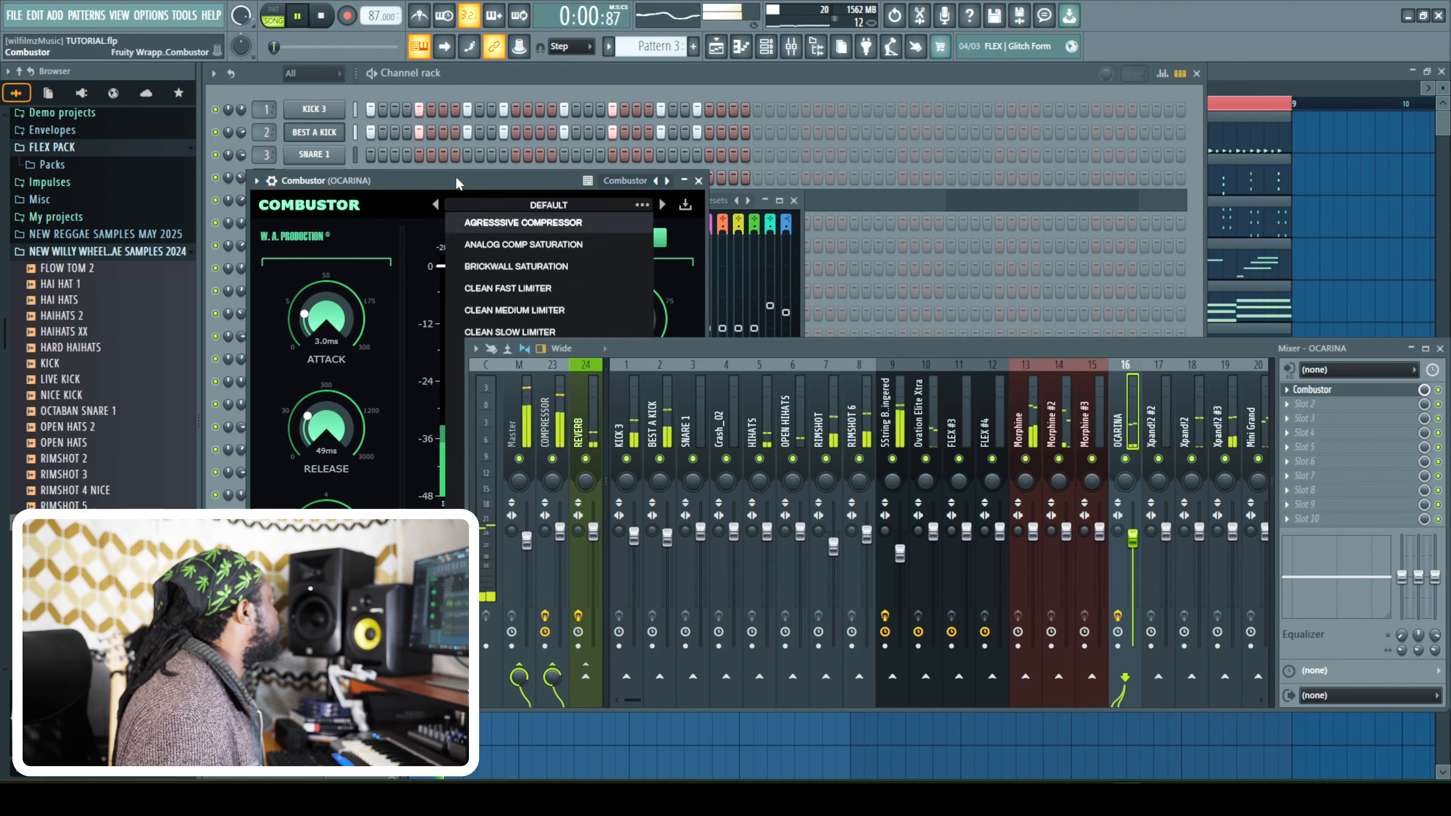
pyautogui.moveTo(464, 177); pyautogui.dragTo(313, 112)
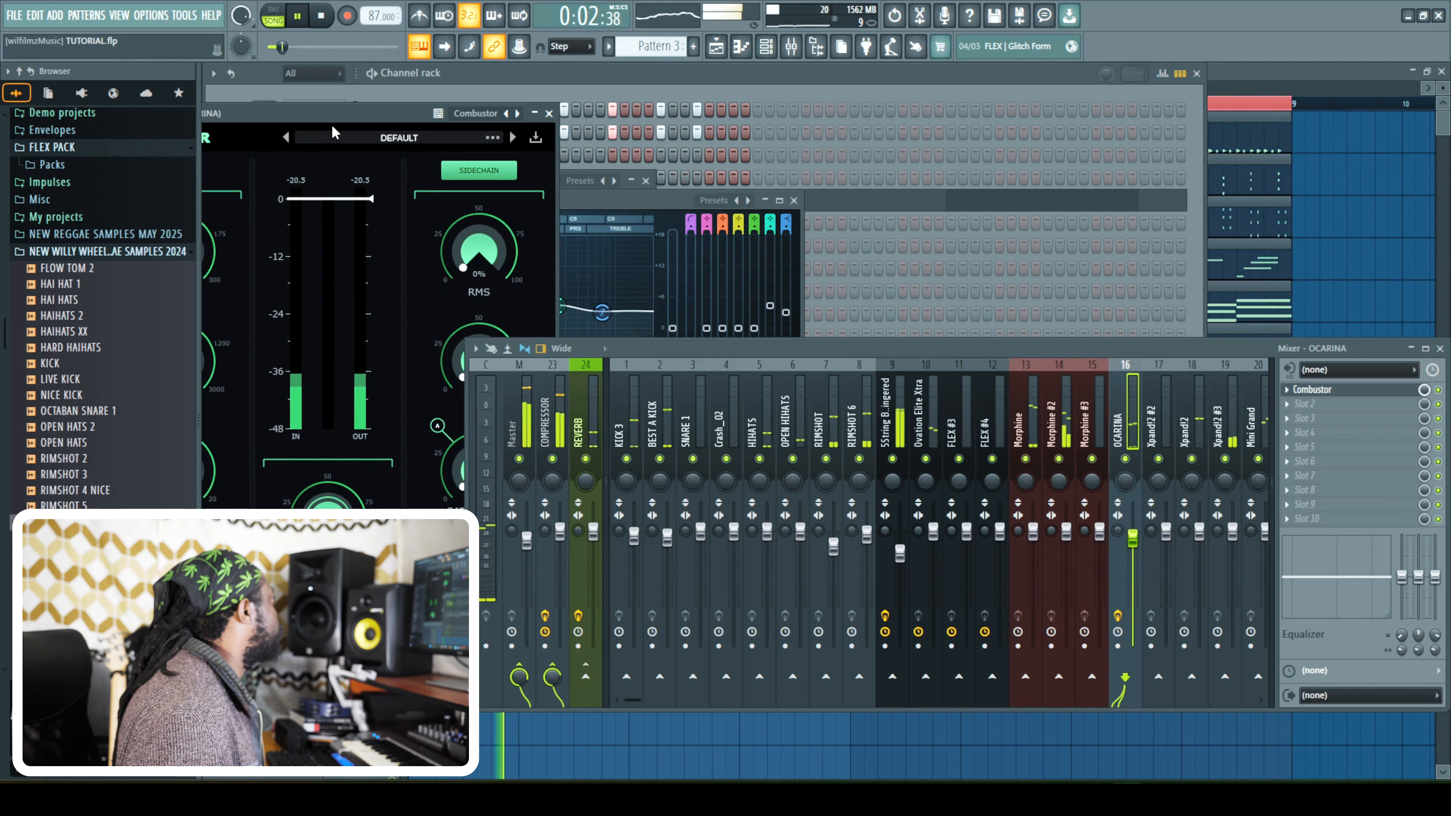
pyautogui.click(391, 143)
pyautogui.scroll(-3, 397, 149)
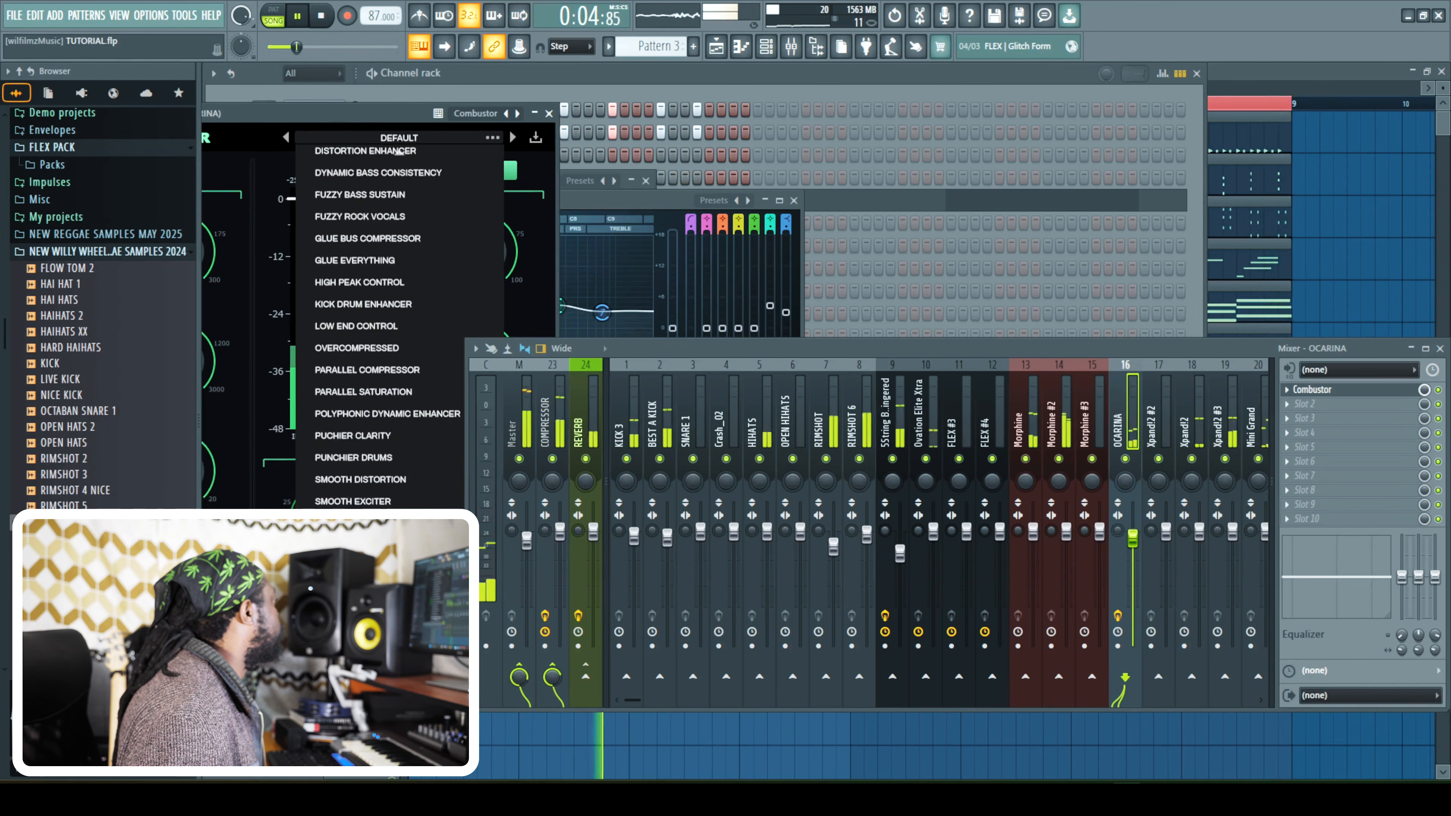
pyautogui.click(371, 566)
# Raise Combustor's input volume to 5.1 dB and lower the OCARINA track's volume.
pyautogui.moveTo(403, 115); pyautogui.dragTo(499, 92)
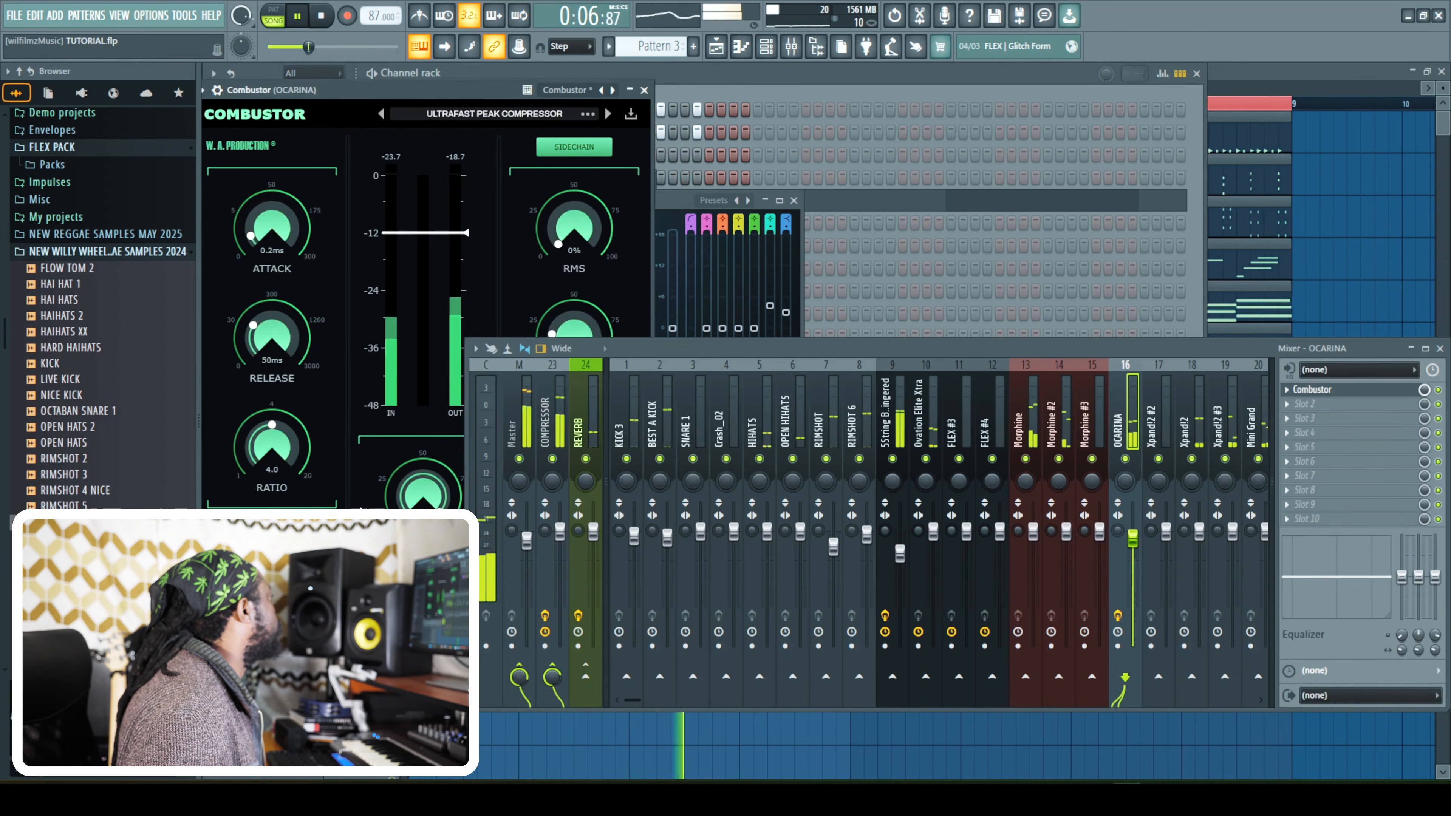
pyautogui.moveTo(272, 563); pyautogui.dragTo(272, 548)
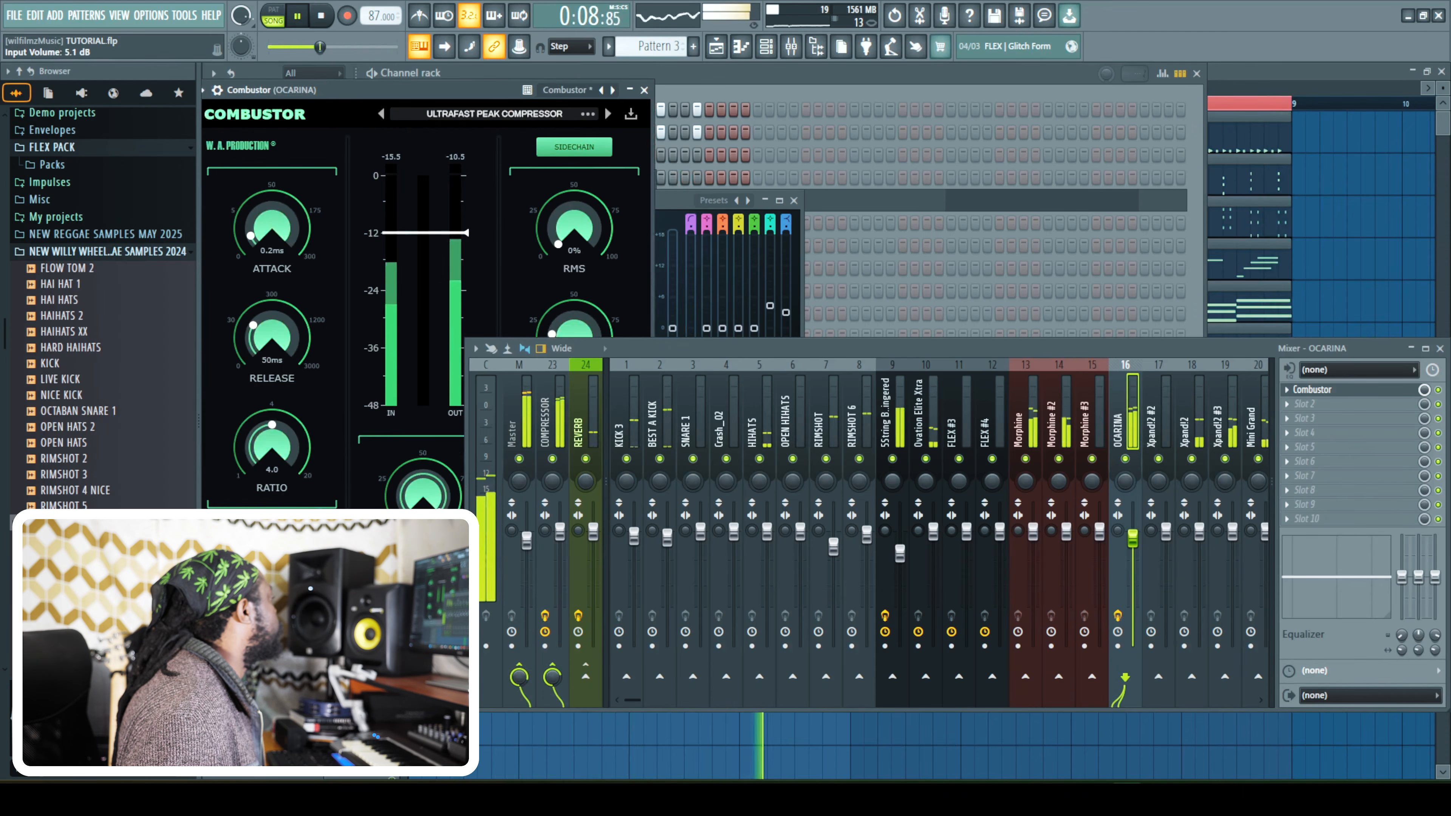
pyautogui.moveTo(1132, 539); pyautogui.dragTo(1128, 551)
# Send the Mini Grand track to the COMPRESSOR track and lower its volume slightly.
pyautogui.click(1252, 582)
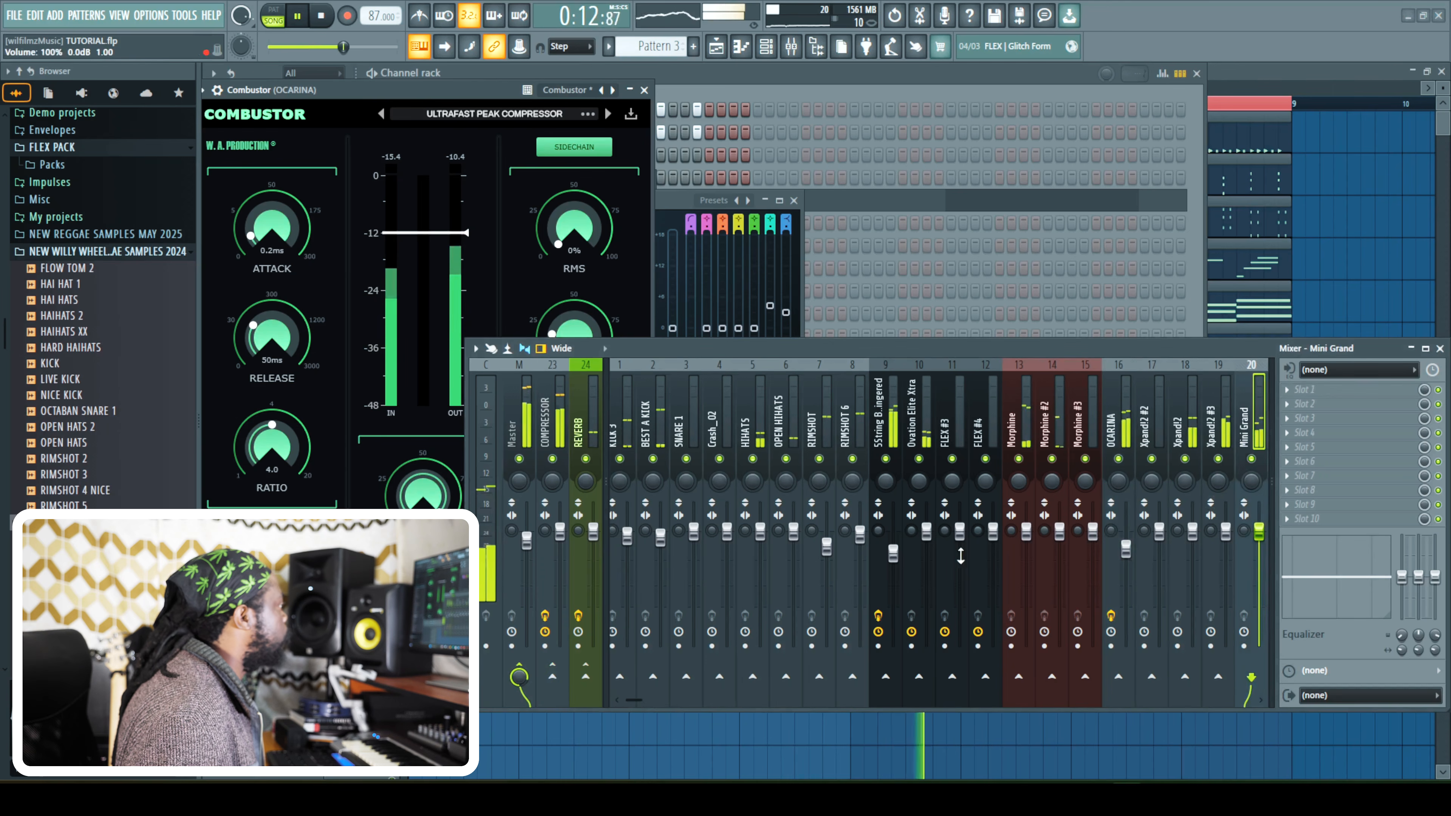
pyautogui.click(551, 677)
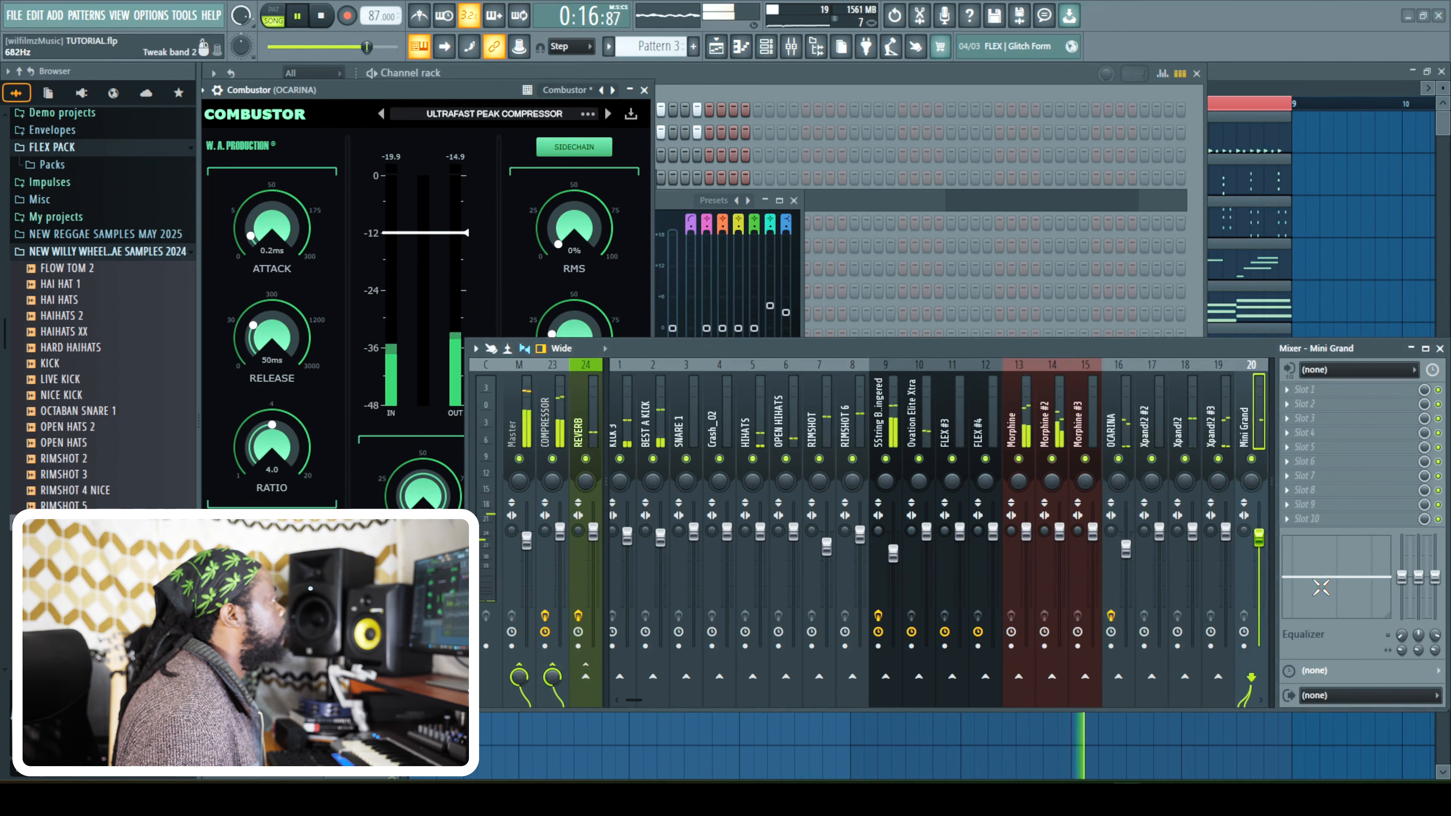
pyautogui.press('space')
# Load Fruity Parametric EQ on Mini Grand, boosting the 500, 3000 and 8000 Hz bands and cutting the 90 and 5000 Hz bands.
pyautogui.click(1297, 394)
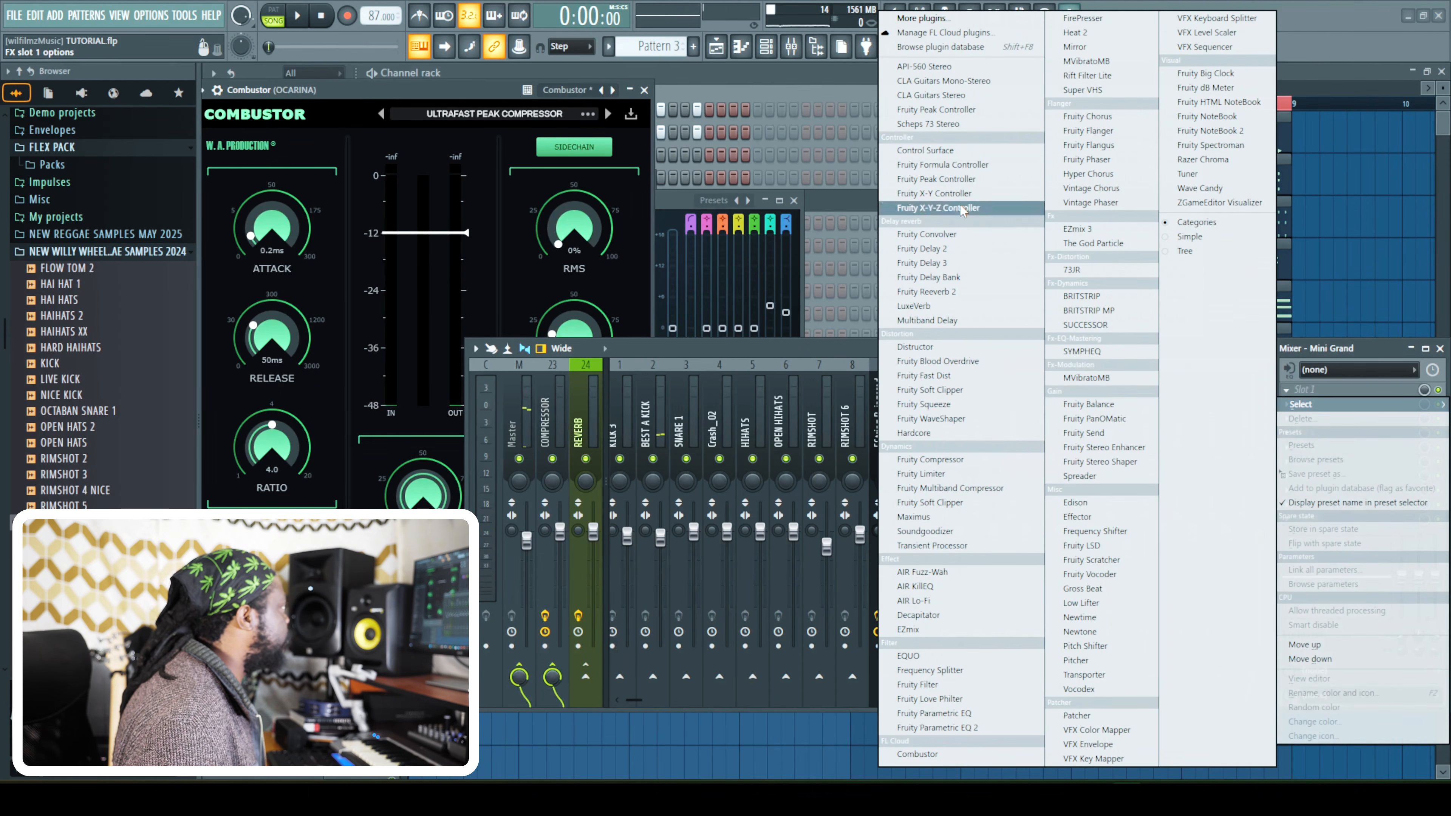
pyautogui.click(967, 716)
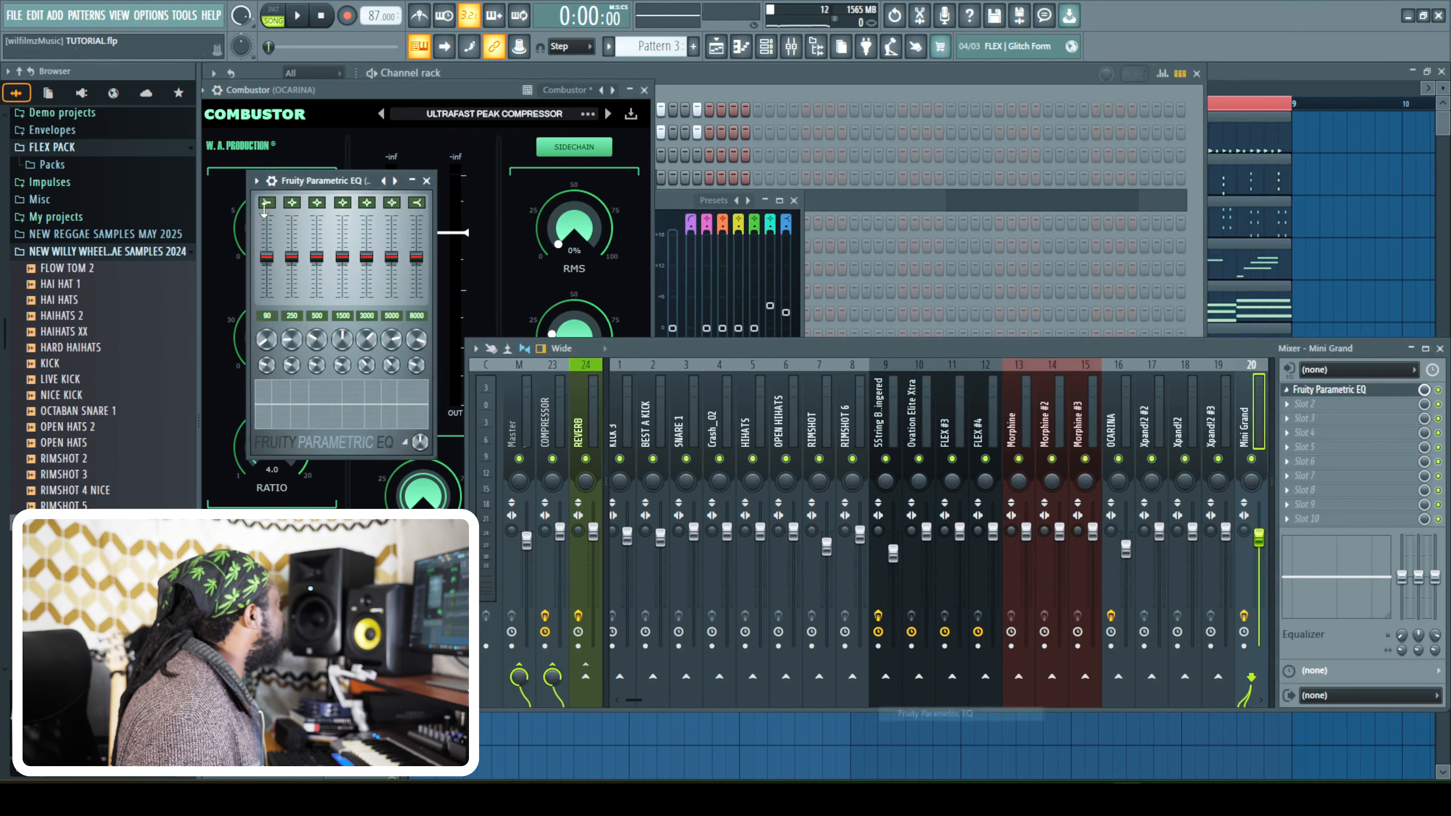
pyautogui.moveTo(317, 256); pyautogui.dragTo(322, 241)
pyautogui.press('space')
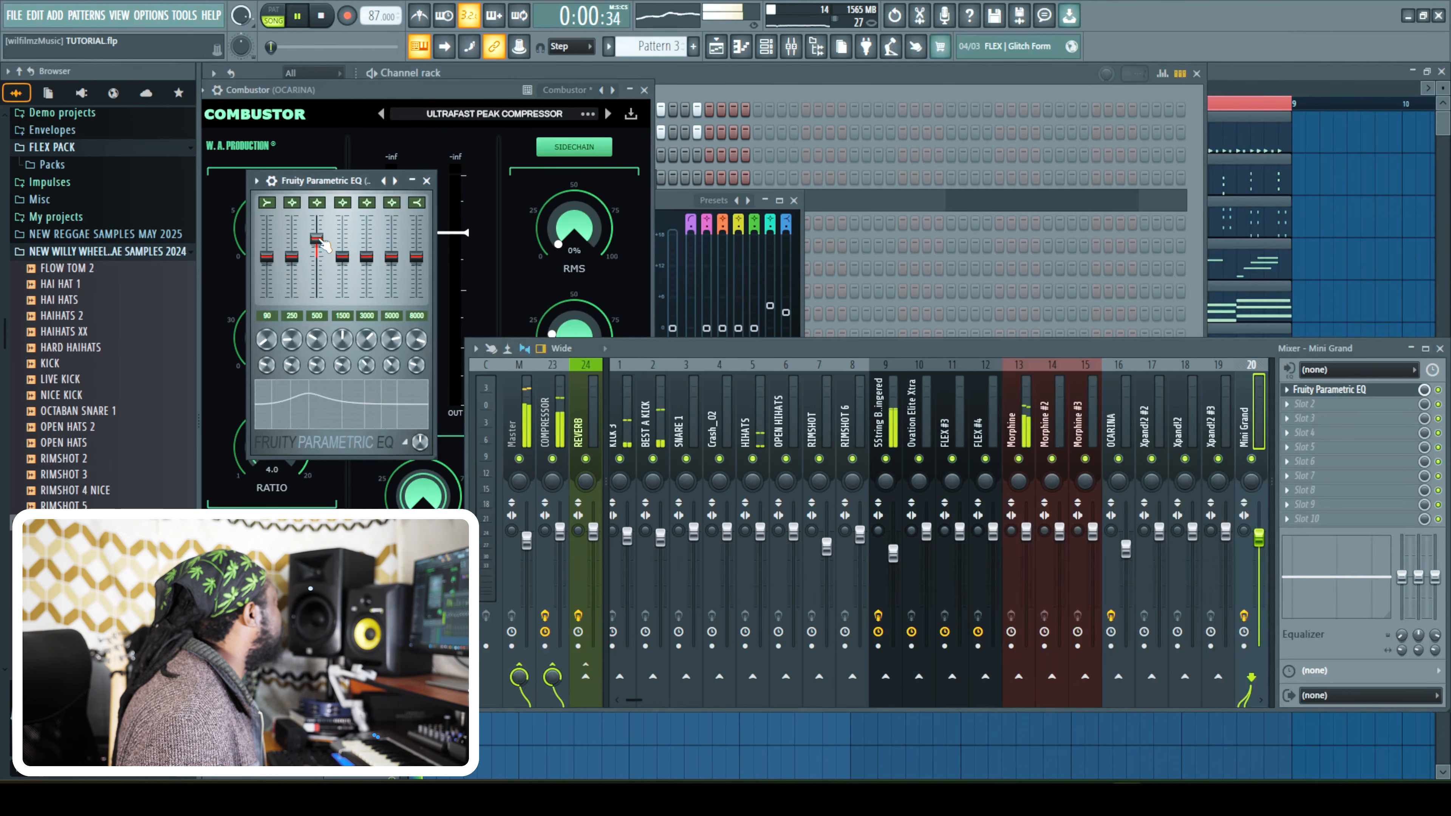
pyautogui.moveTo(416, 256); pyautogui.dragTo(416, 243)
pyautogui.moveTo(270, 262); pyautogui.dragTo(269, 279)
pyautogui.moveTo(366, 244); pyautogui.dragTo(398, 264)
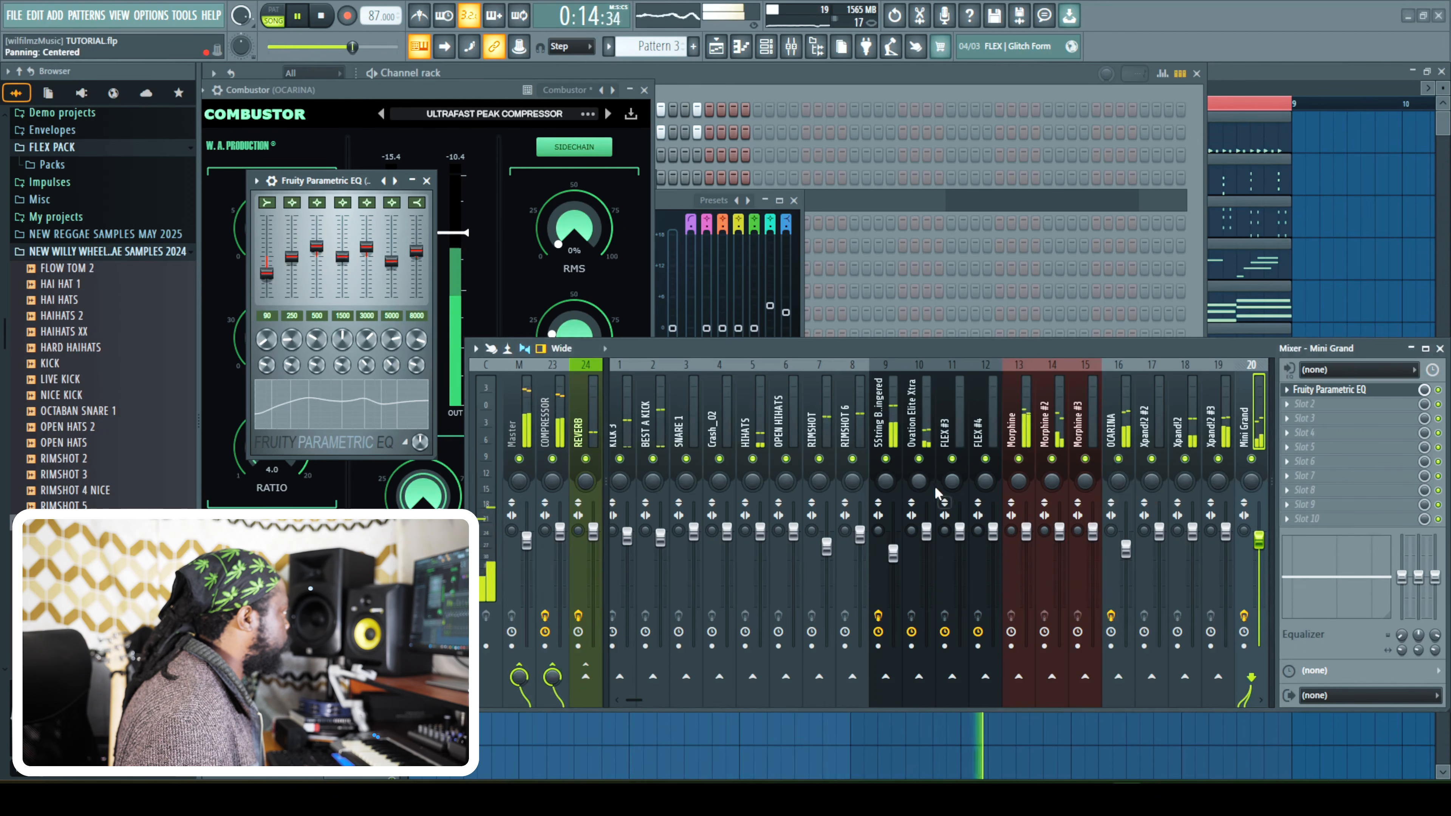
# Solo the Ovation Elite Xtra track and send it to the COMPRESSOR track at 100%.
pyautogui.click(920, 457)
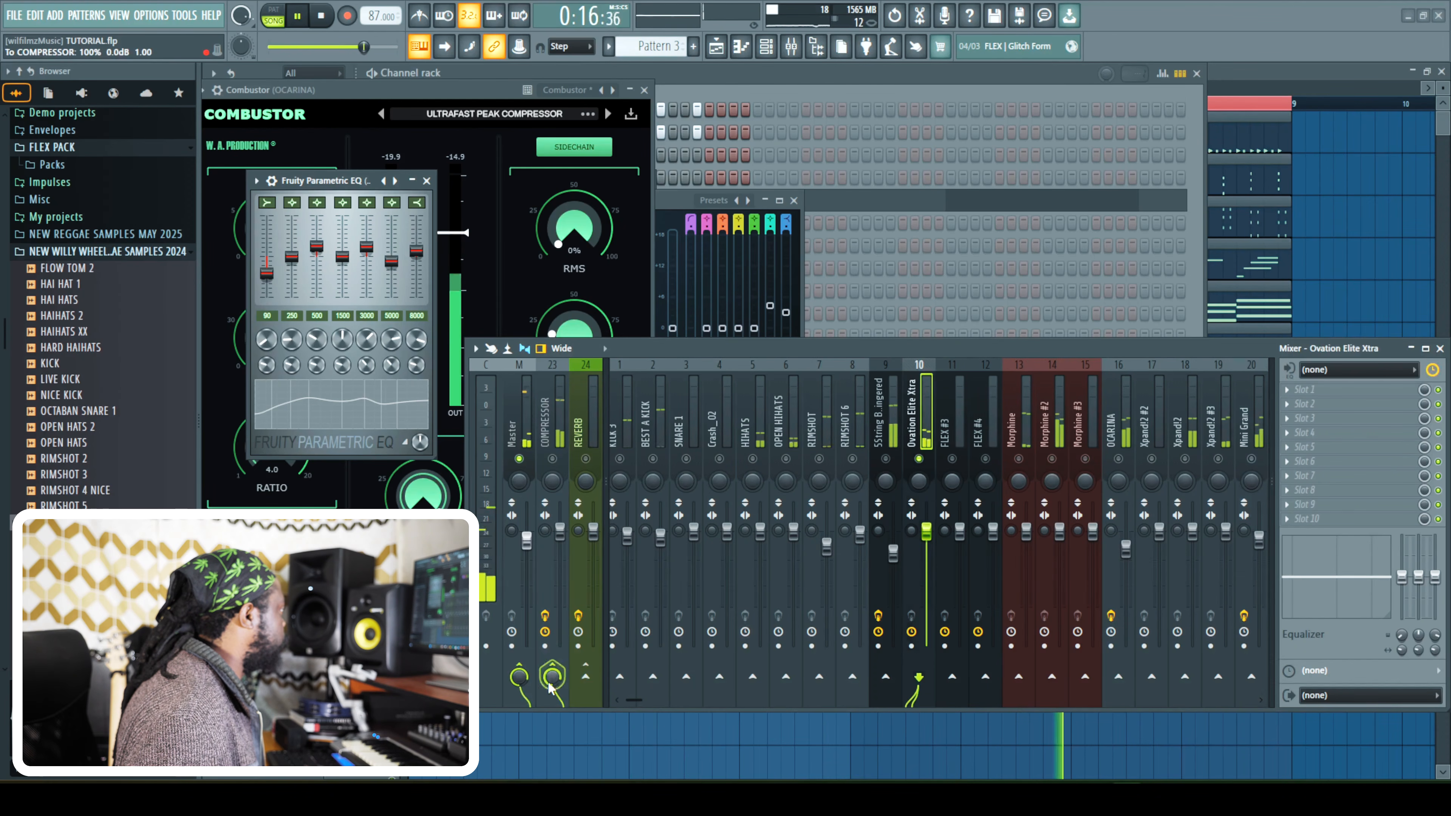
pyautogui.click(549, 446)
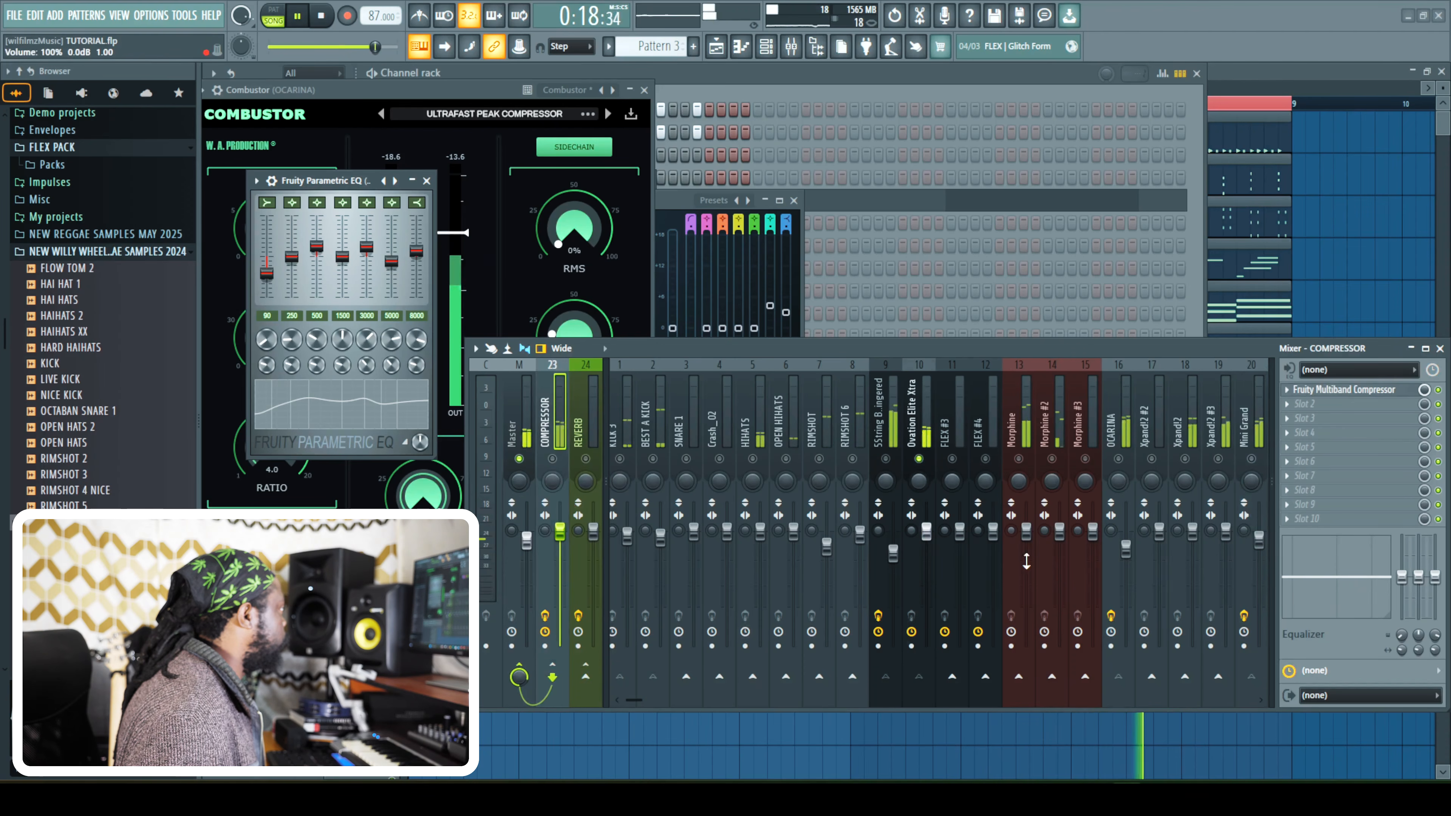
pyautogui.click(913, 434)
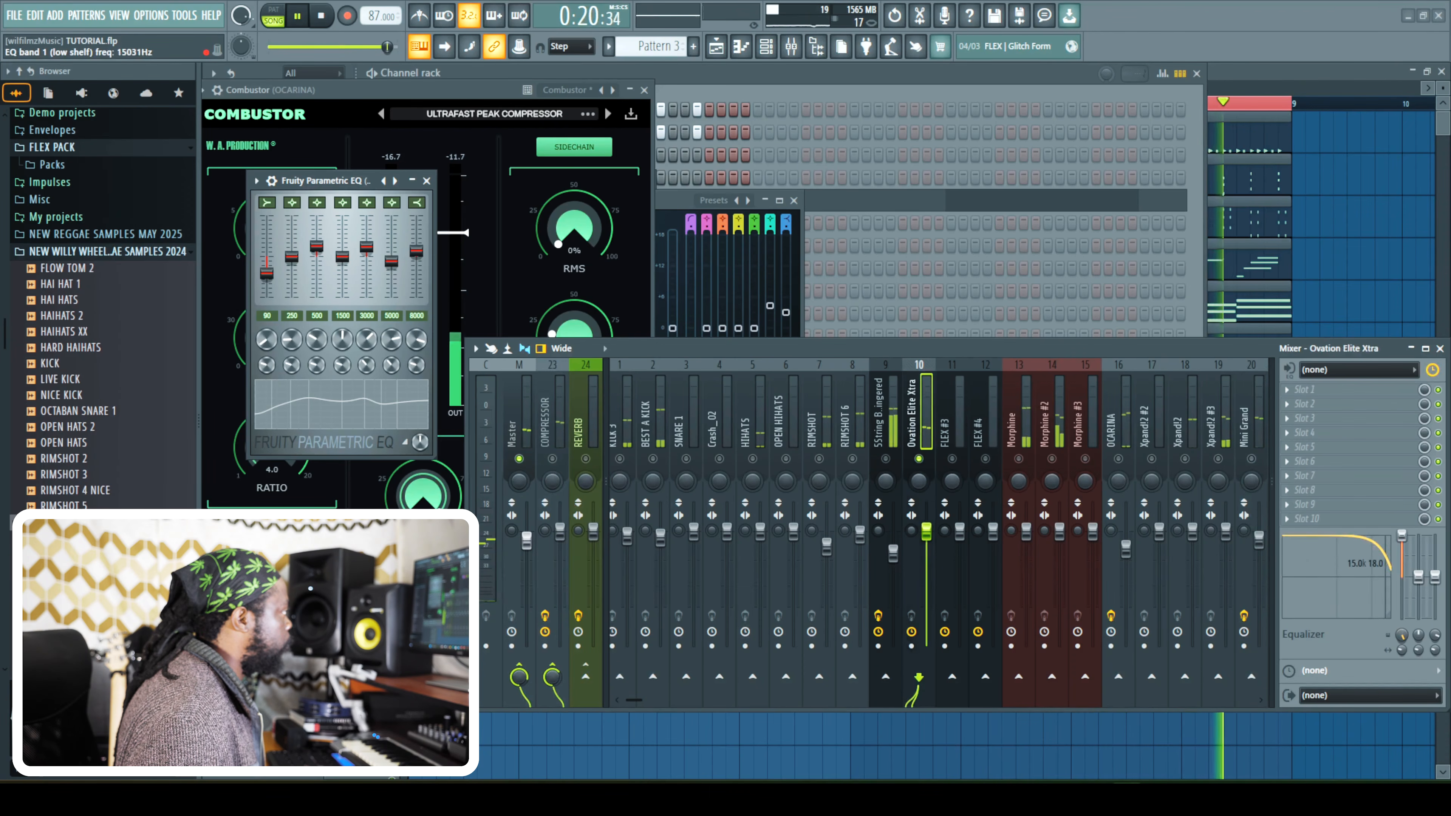
# Boost the middle band of Ovation Elite Xtra's track equalizer around 1.6 kHz, lower the track's volume and end the solo.
pyautogui.moveTo(1400, 536); pyautogui.dragTo(1339, 550)
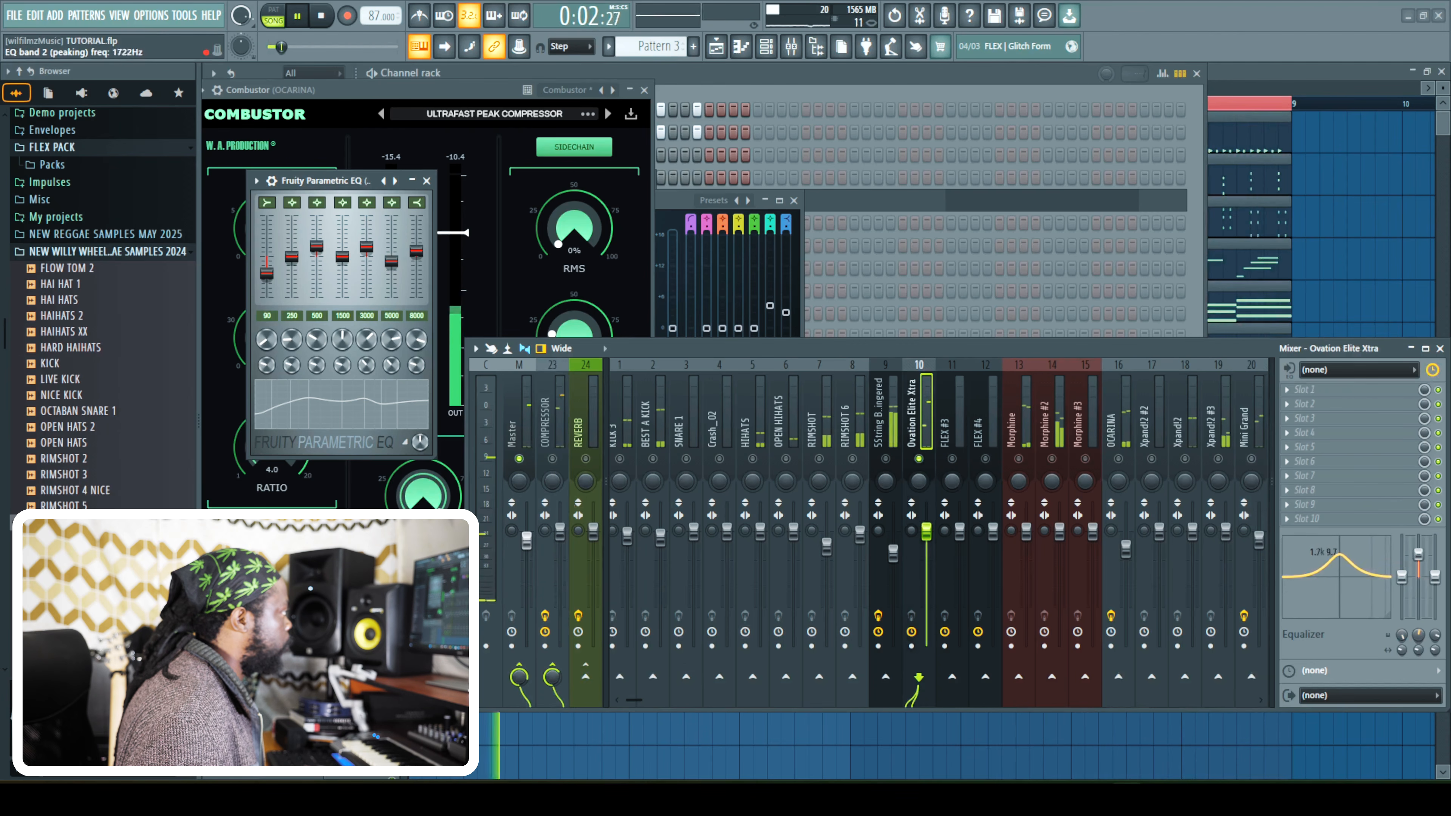
pyautogui.moveTo(926, 531); pyautogui.dragTo(926, 541)
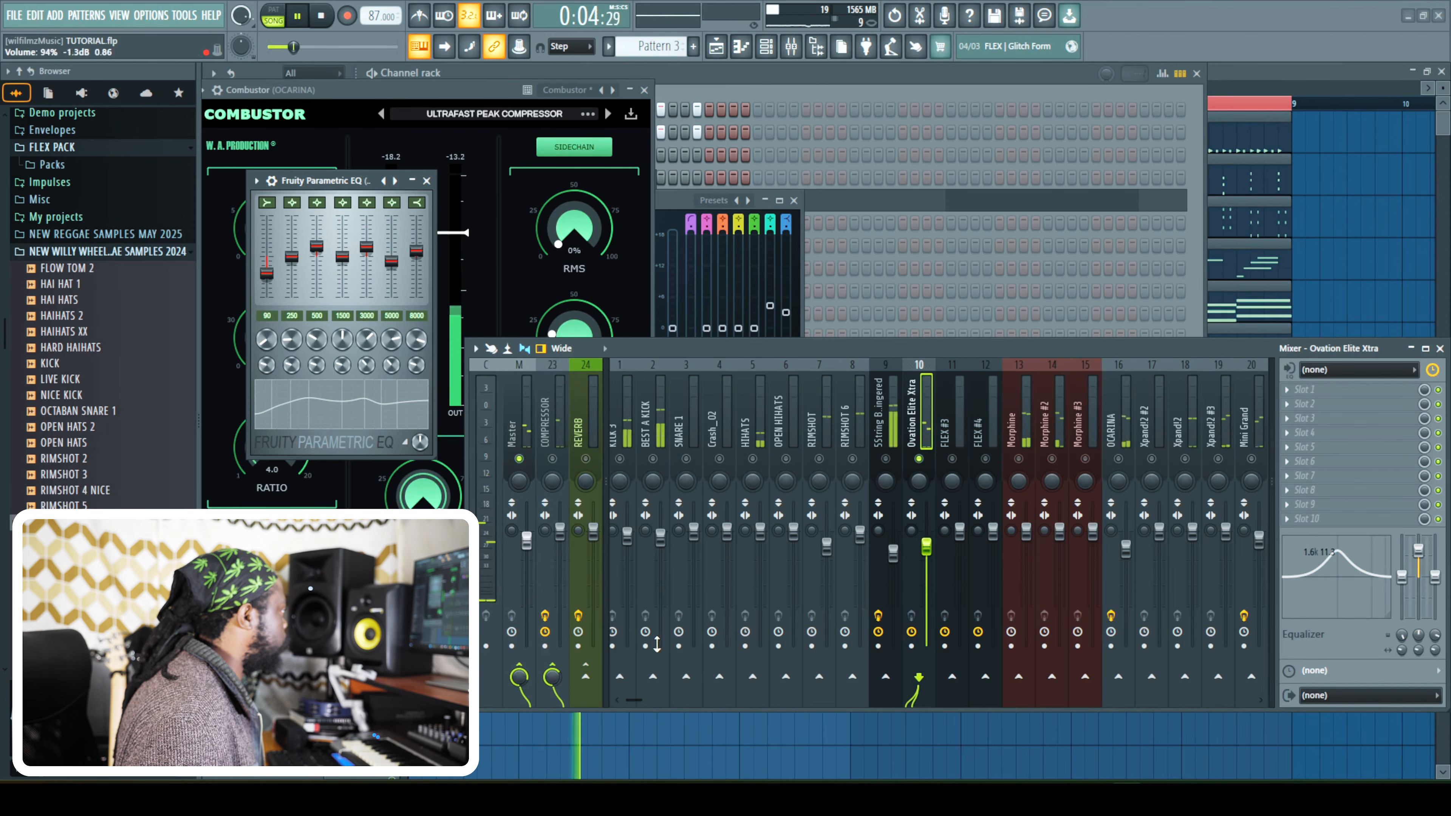
pyautogui.rightClick(918, 459)
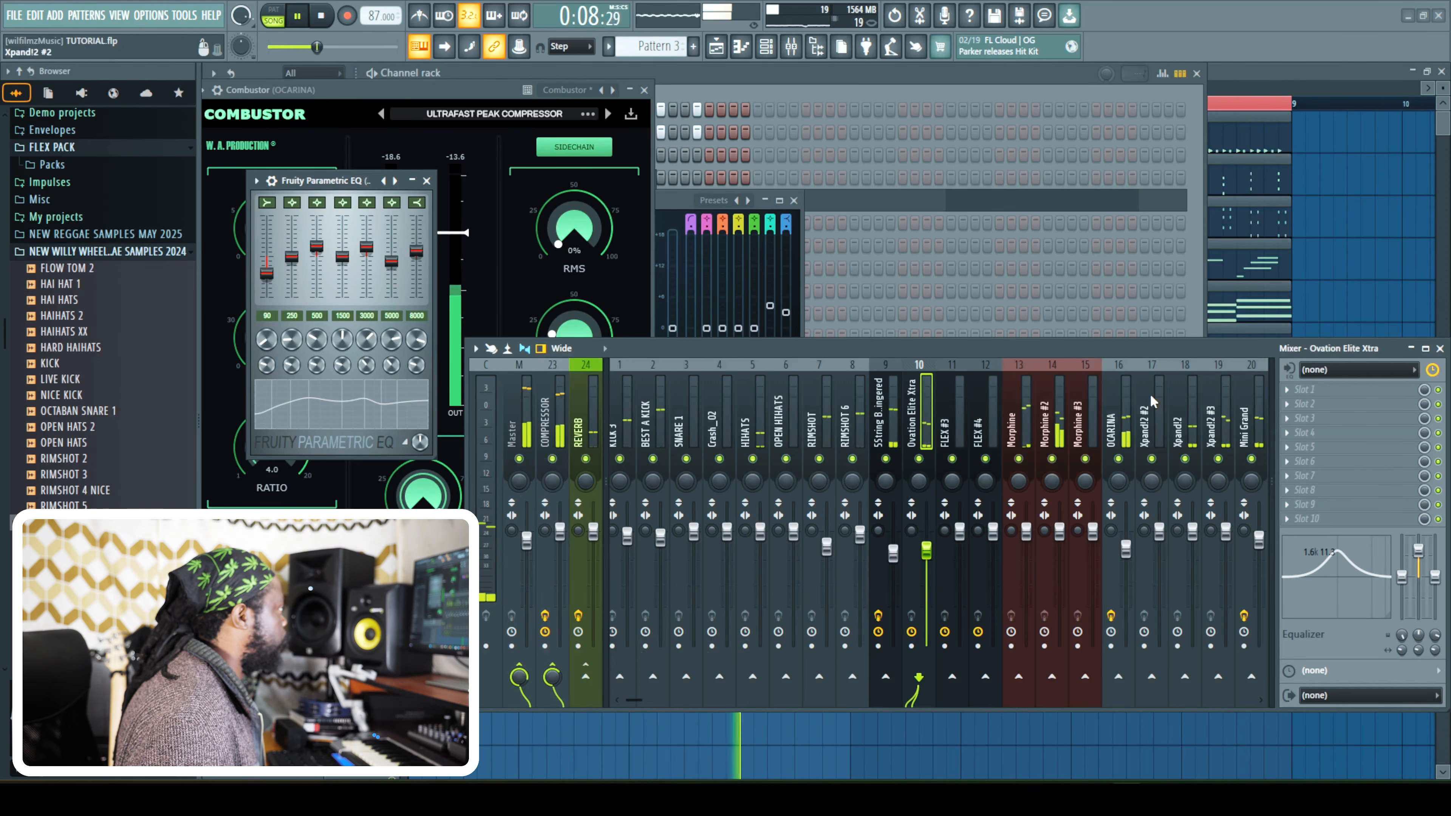
# Solo the Xpand!2 track, send it to COMPRESSOR and REVERB, and lower its volume.
pyautogui.moveTo(862, 707); pyautogui.dragTo(788, 680)
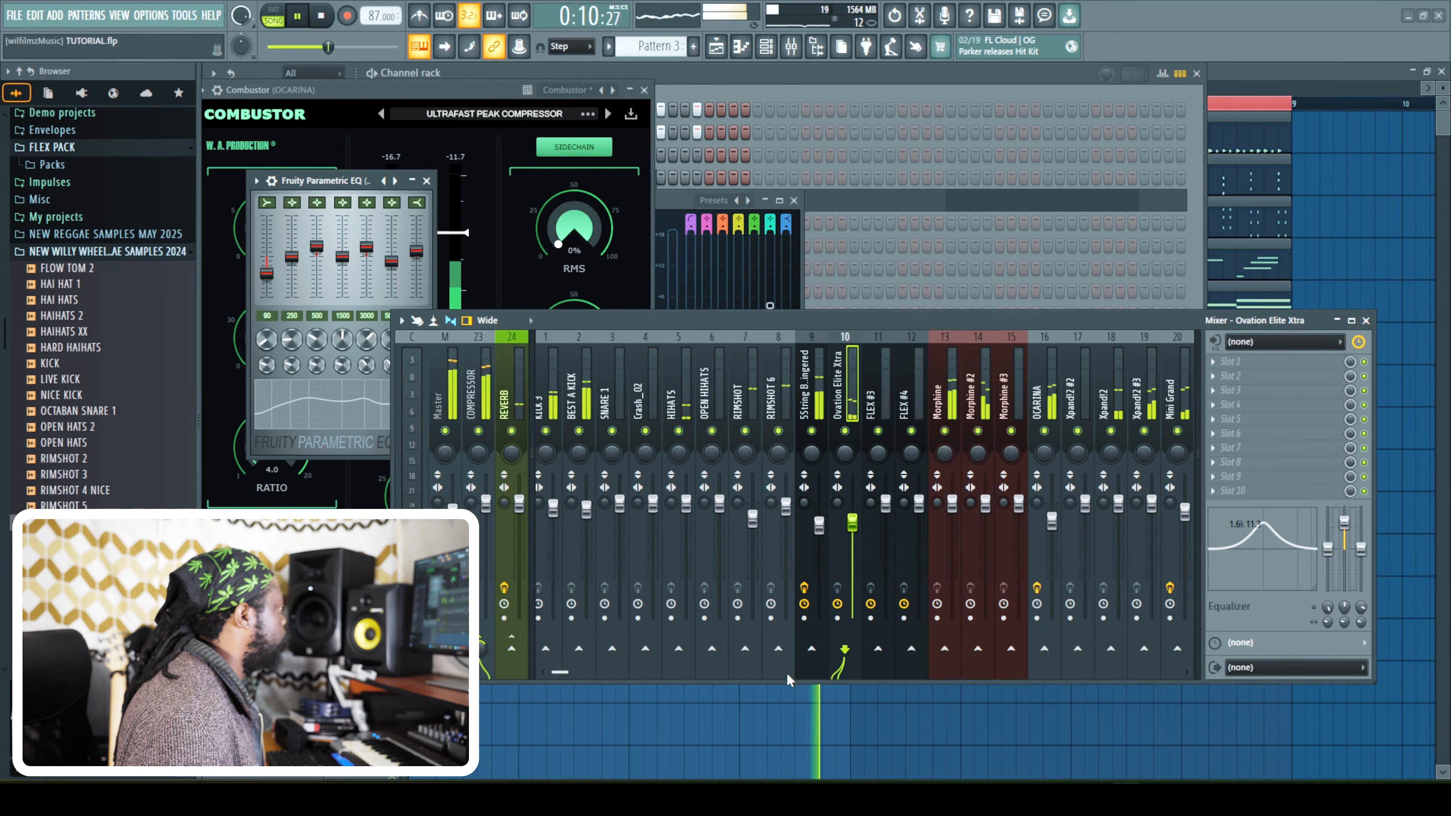
pyautogui.moveTo(549, 672); pyautogui.dragTo(581, 674)
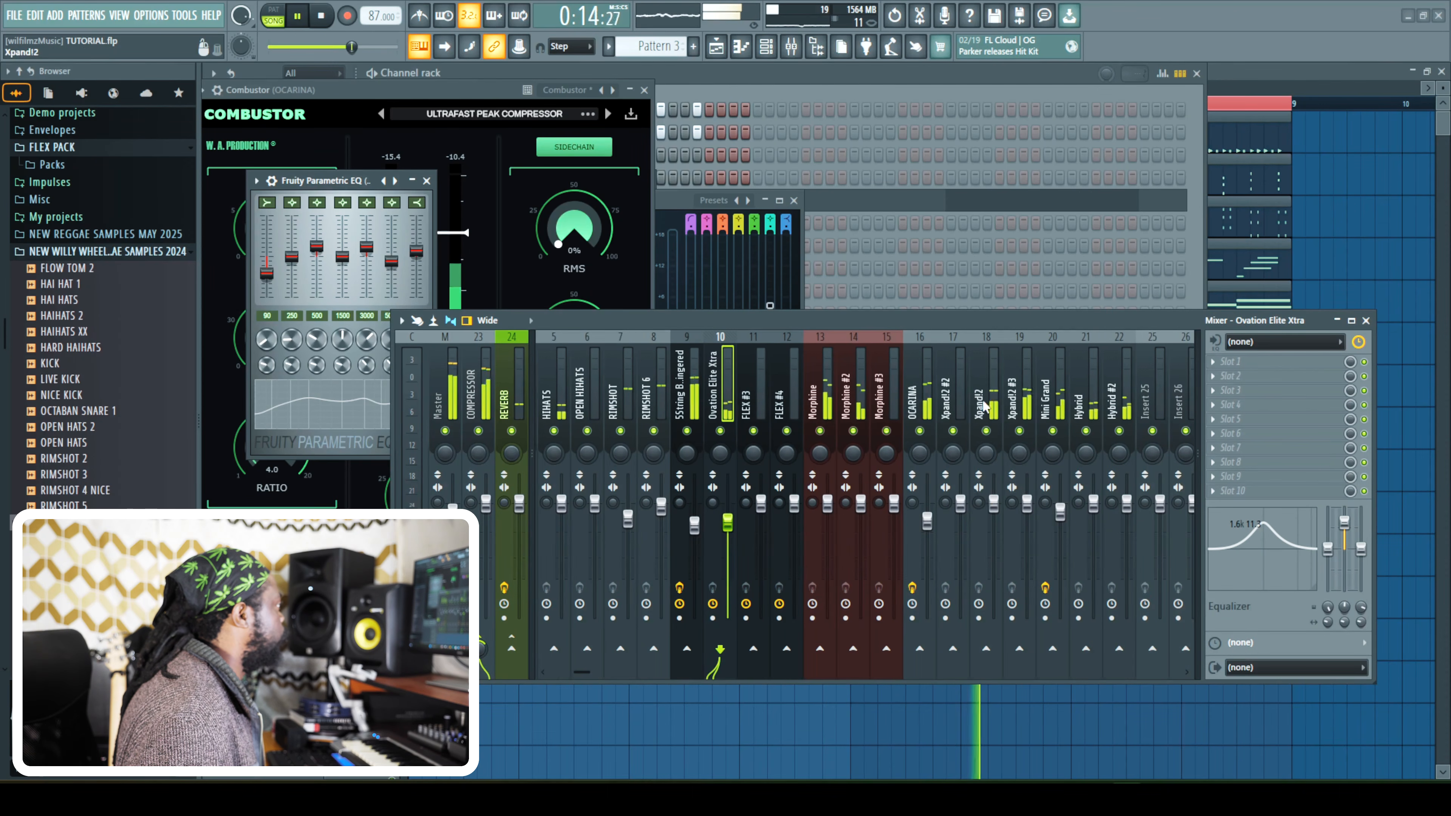
pyautogui.rightClick(986, 431)
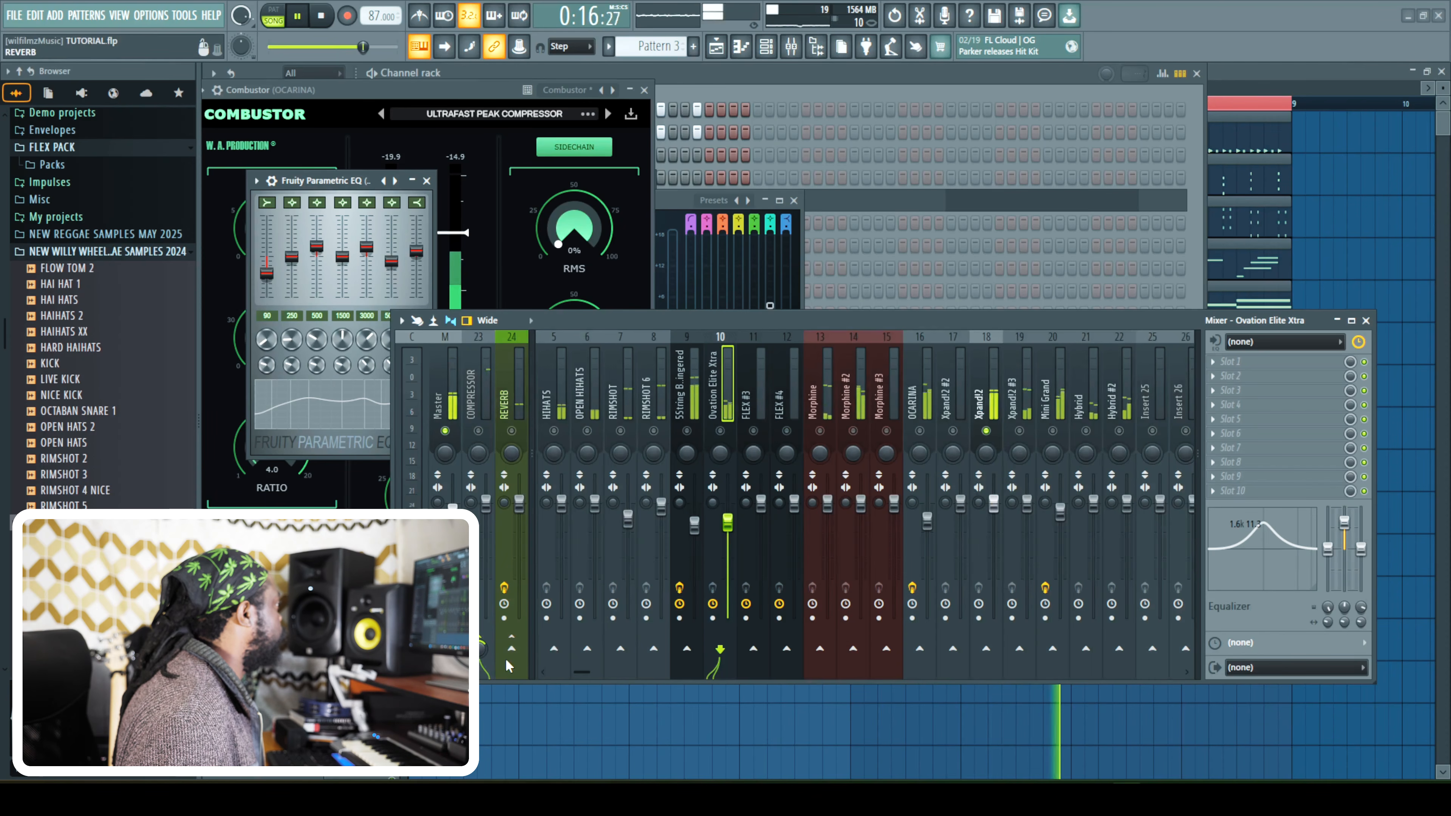
pyautogui.click(981, 398)
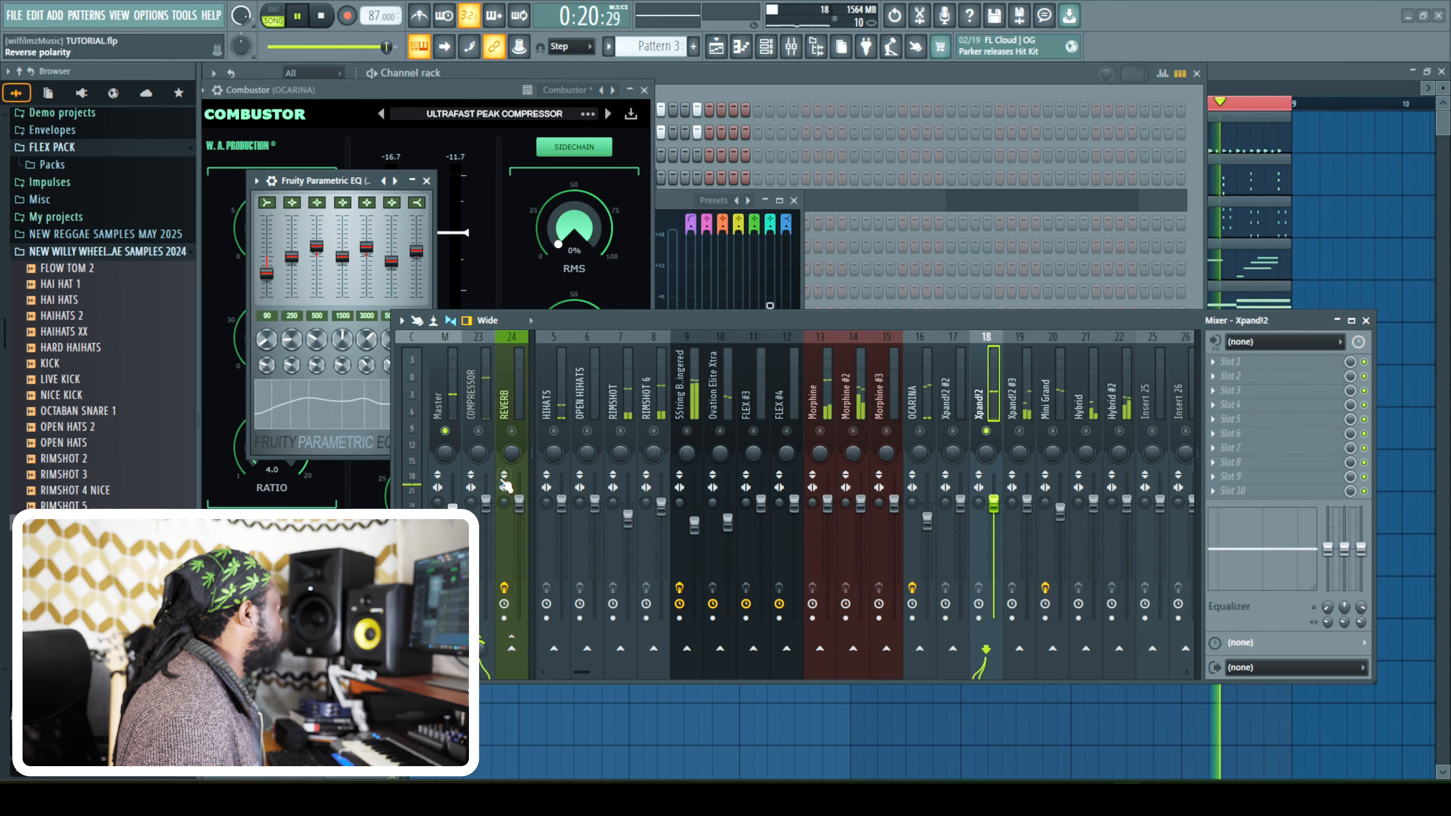
pyautogui.moveTo(995, 510); pyautogui.dragTo(997, 528)
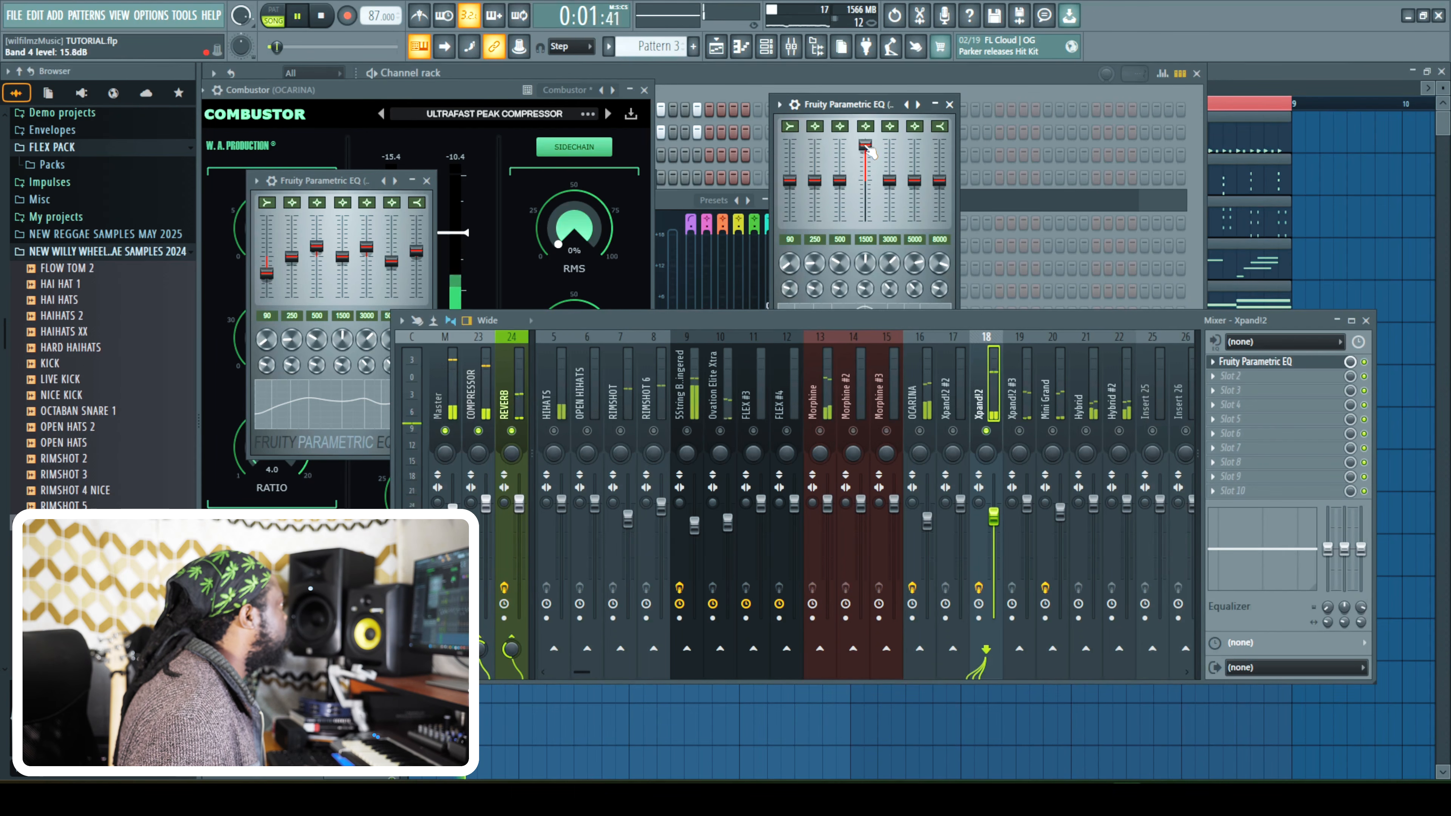
# In Xpand!2's Fruity Parametric EQ, boost the 1500 Hz band, set the 500 Hz band to 6.8 dB, and cut the 90 and 250 Hz bands.
pyautogui.moveTo(865, 141); pyautogui.dragTo(865, 146)
pyautogui.press('space')
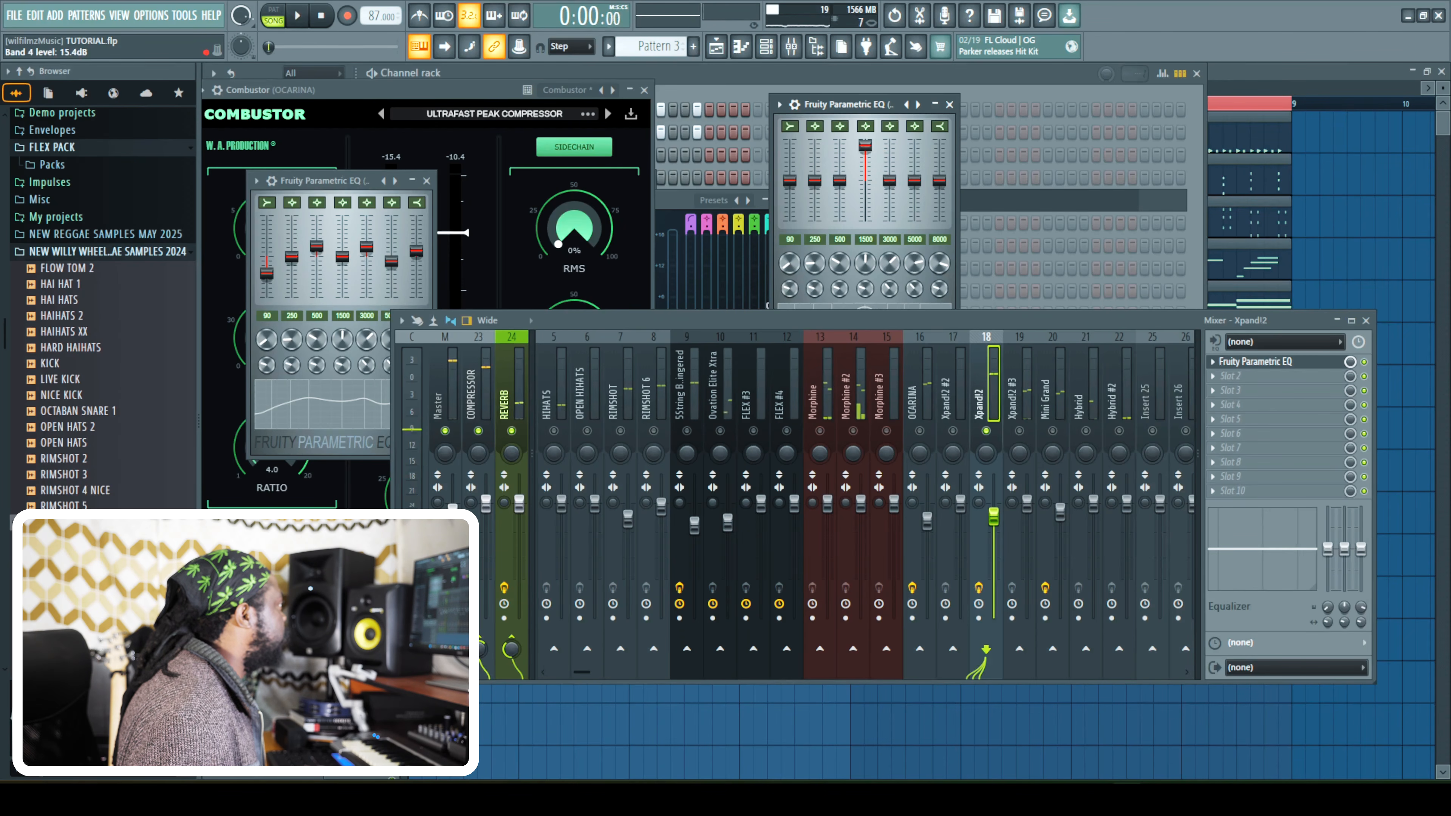
pyautogui.press('space')
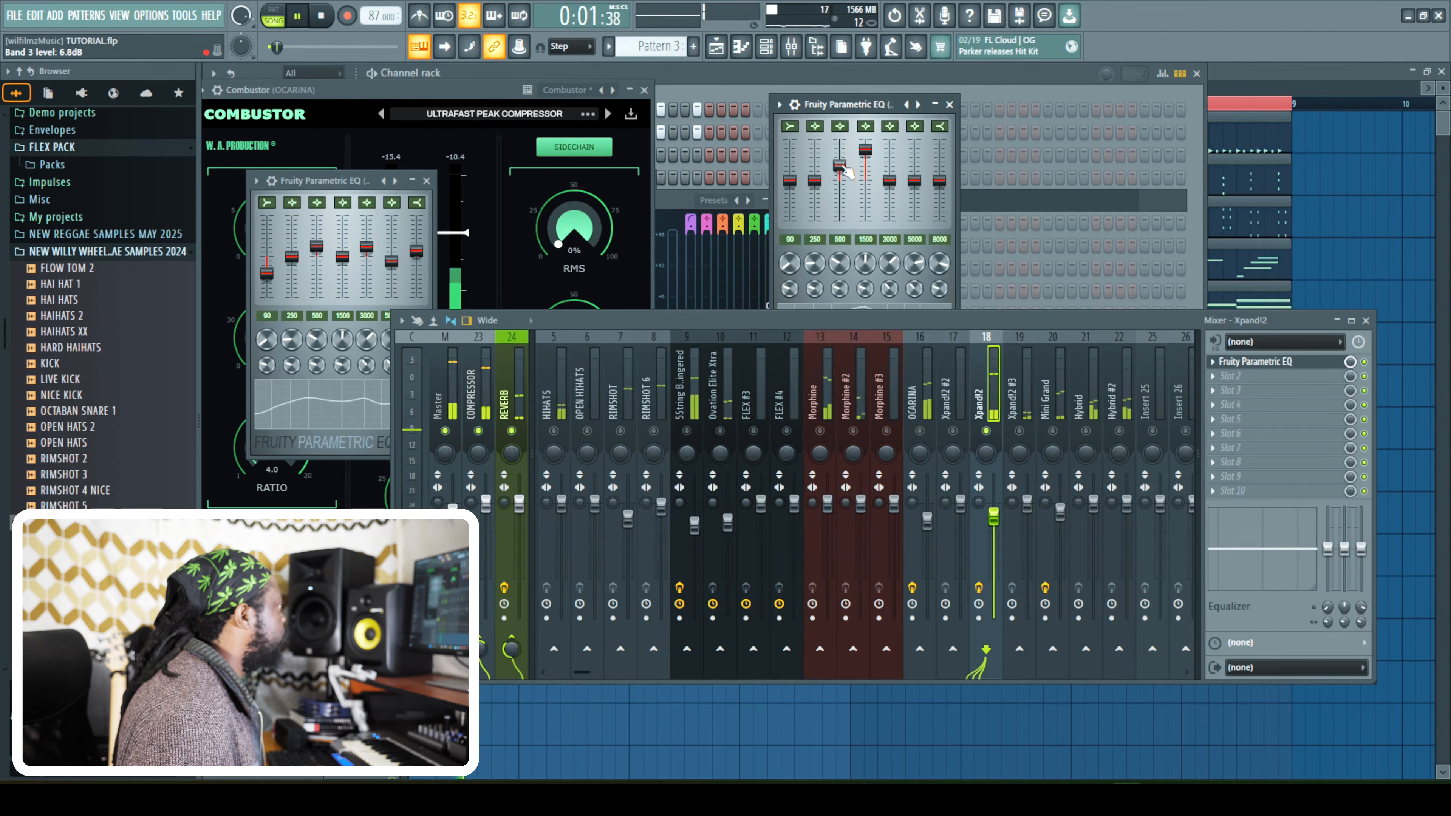
pyautogui.moveTo(789, 180)
pyautogui.mouseDown()
pyautogui.moveTo(789, 219)
pyautogui.moveTo(814, 191)
pyautogui.mouseUp()
pyautogui.moveTo(865, 149); pyautogui.dragTo(865, 159)
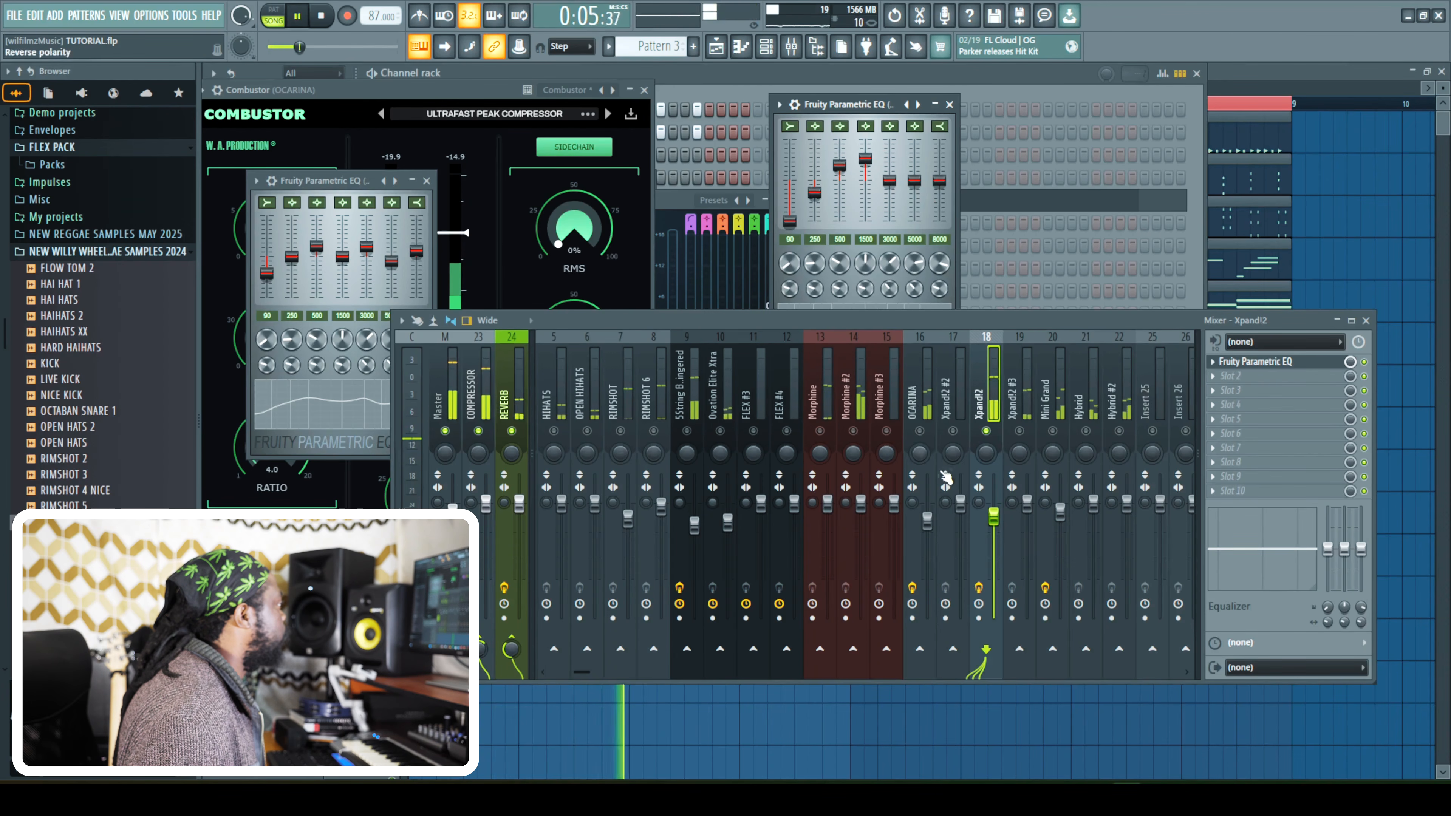
# Lower Xpand!2's volume further and boost its track equalizer's middle band around 2.2 kHz while comparing it with Mini Grand.
pyautogui.moveTo(986, 514); pyautogui.dragTo(986, 523)
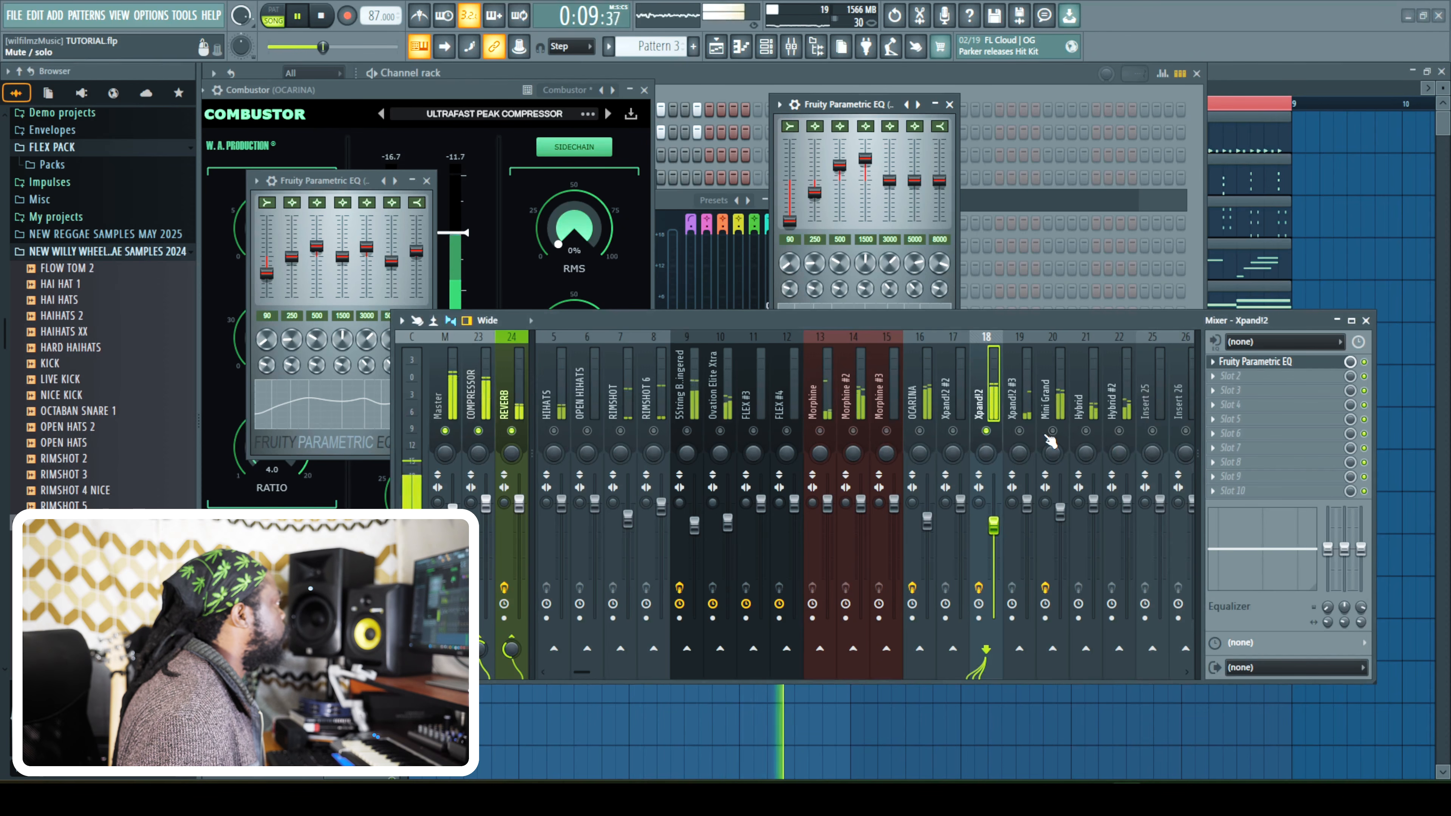
pyautogui.click(1059, 513)
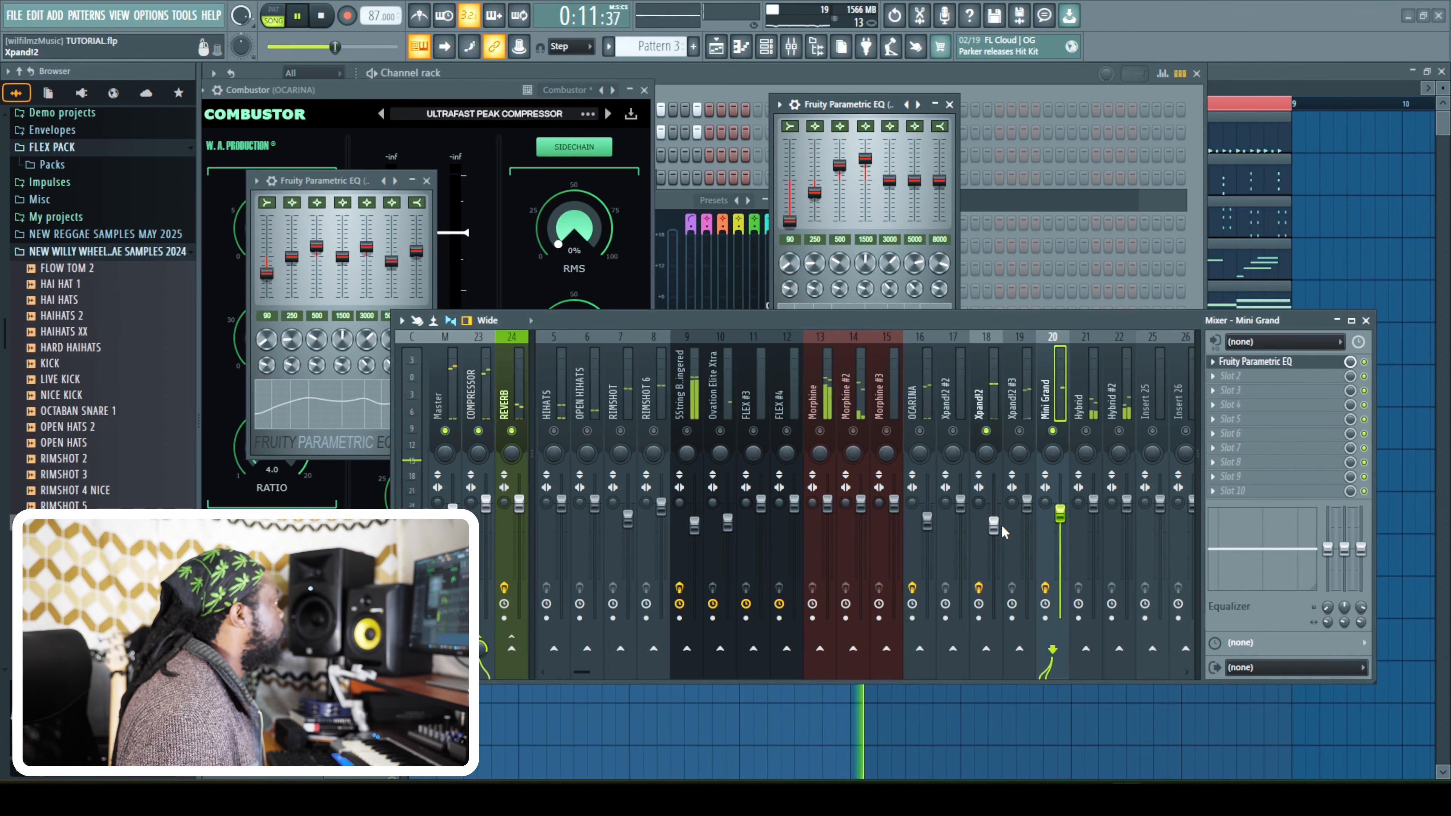
pyautogui.click(975, 409)
pyautogui.moveTo(1266, 585); pyautogui.dragTo(1261, 532)
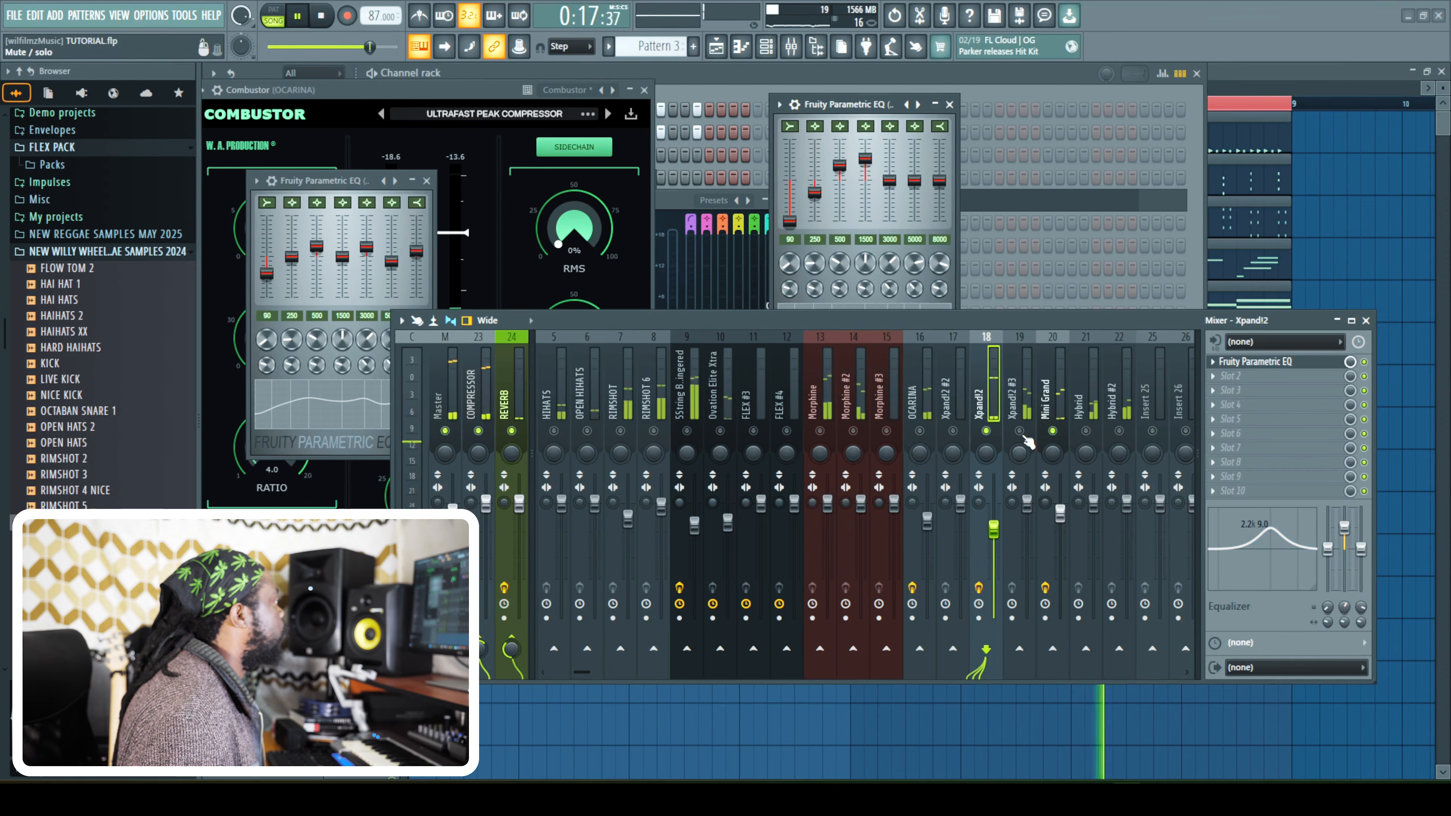
pyautogui.moveTo(987, 533); pyautogui.dragTo(986, 540)
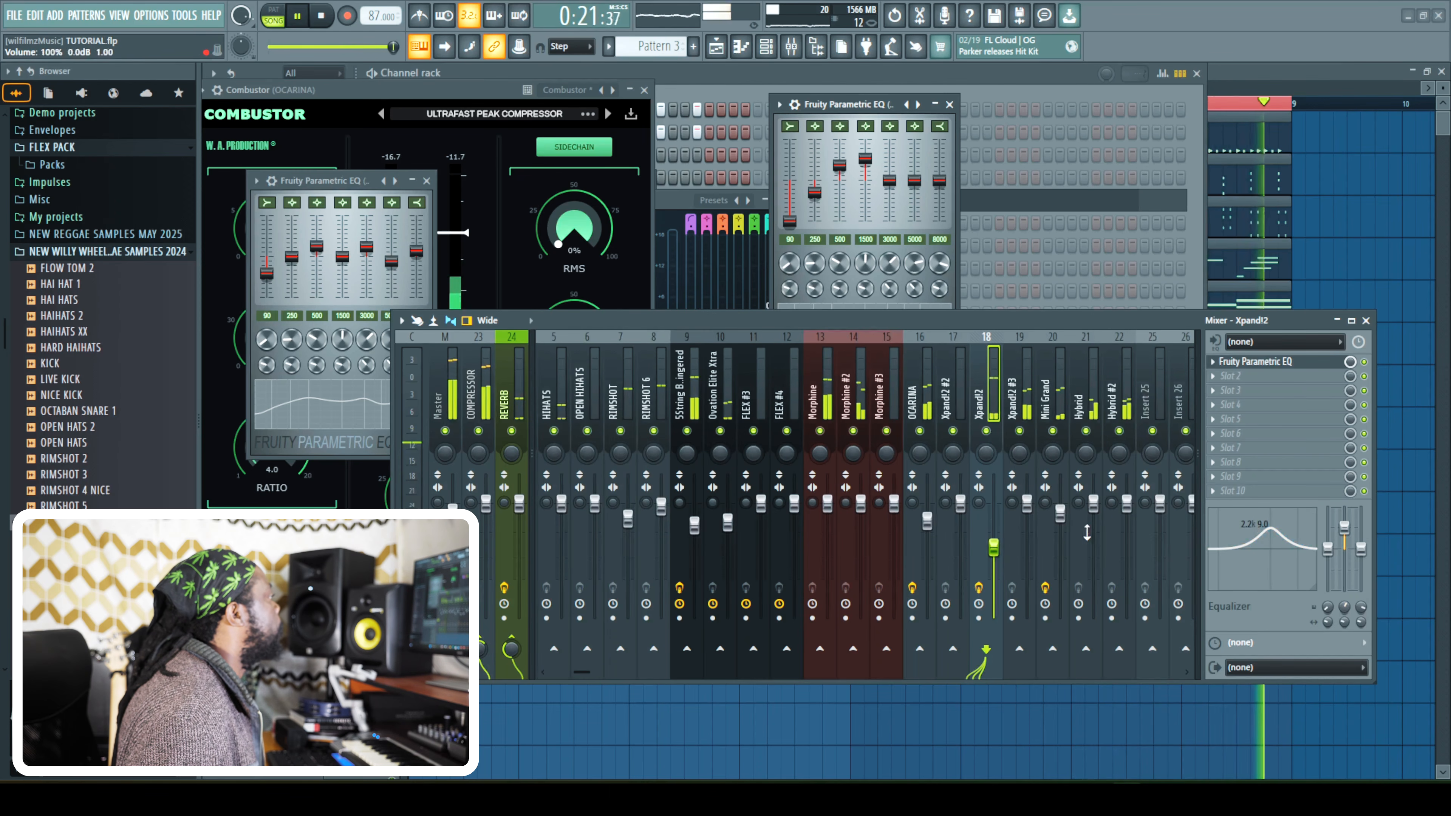
pyautogui.click(1059, 512)
pyautogui.moveTo(1059, 513)
pyautogui.mouseDown()
pyautogui.moveTo(1059, 535)
pyautogui.moveTo(1031, 514)
pyautogui.mouseUp()
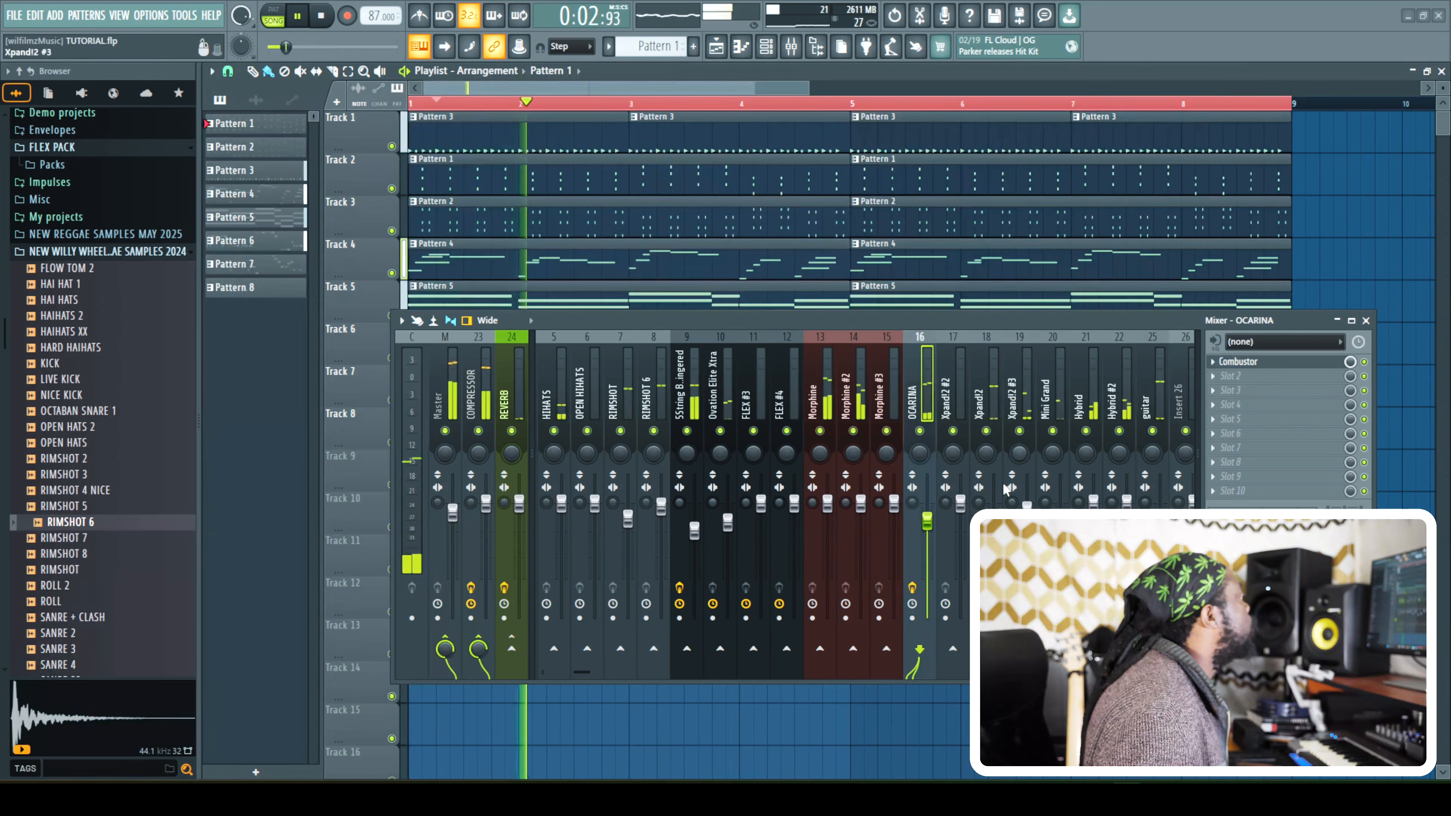
# Solo the Xpand!2 #3 track, send it to the COMPRESSOR track at 72%, and replay the song.
pyautogui.click(1017, 414)
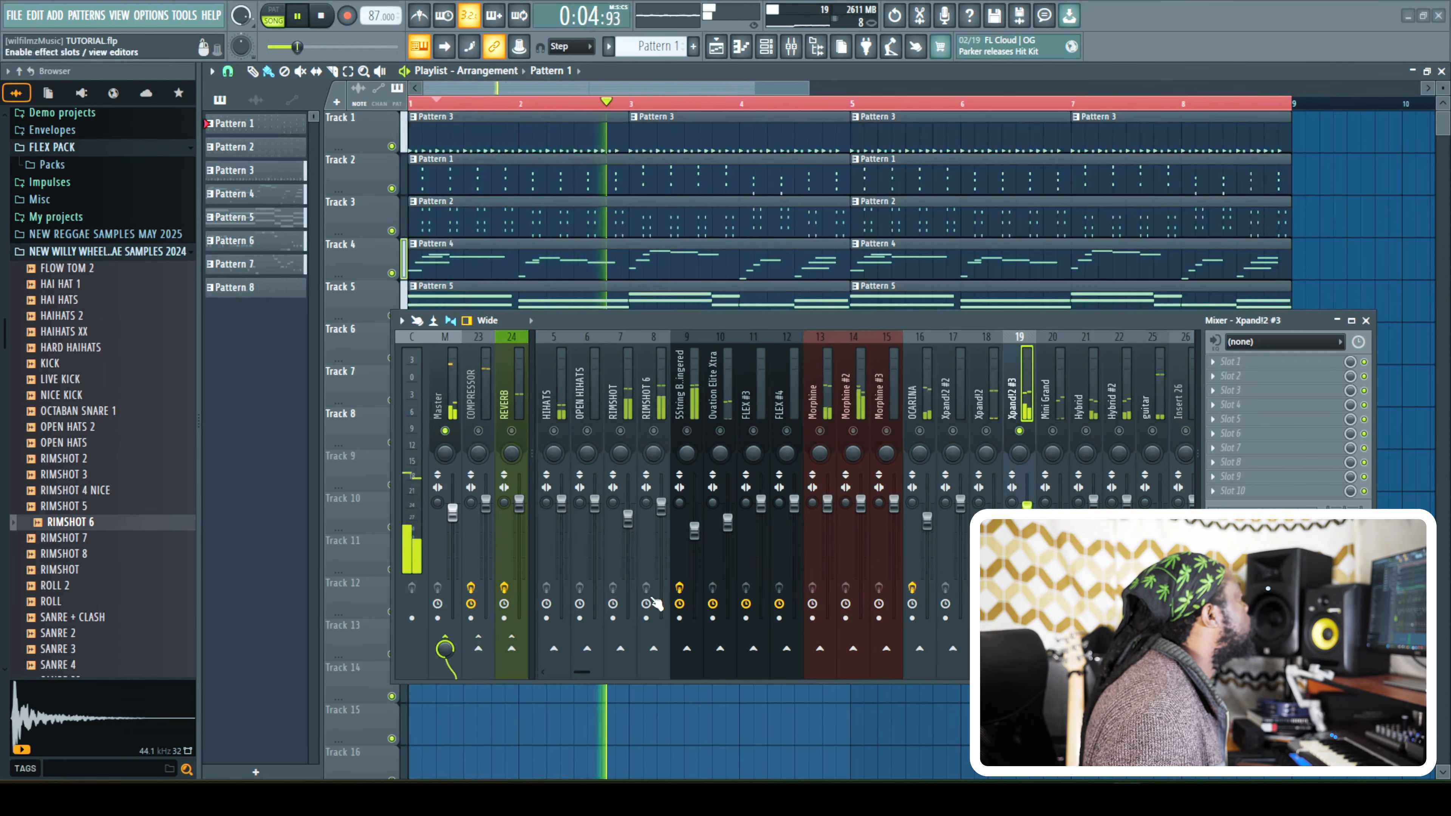
pyautogui.press('space')
pyautogui.moveTo(475, 654); pyautogui.dragTo(476, 655)
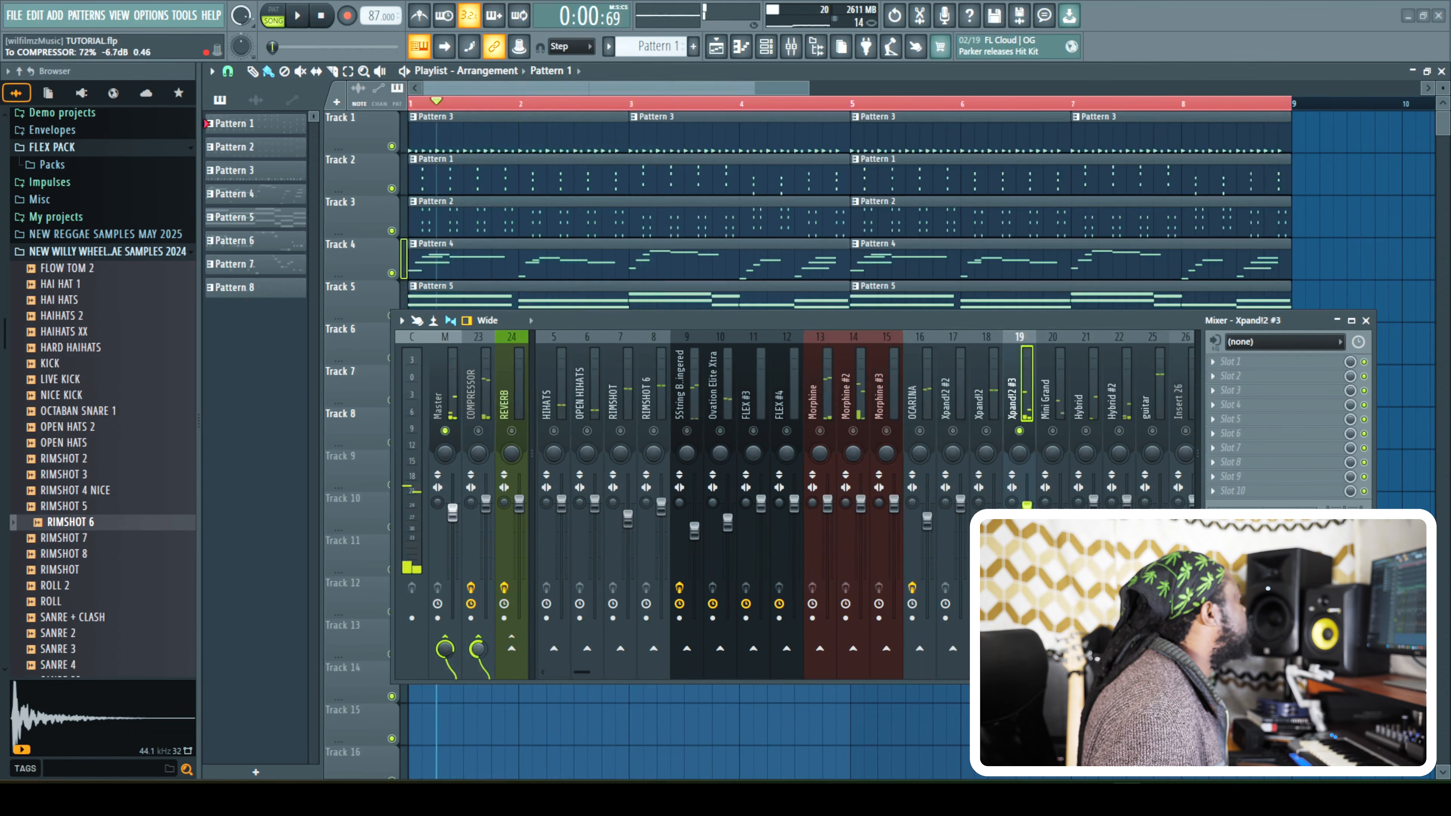
pyautogui.press('space')
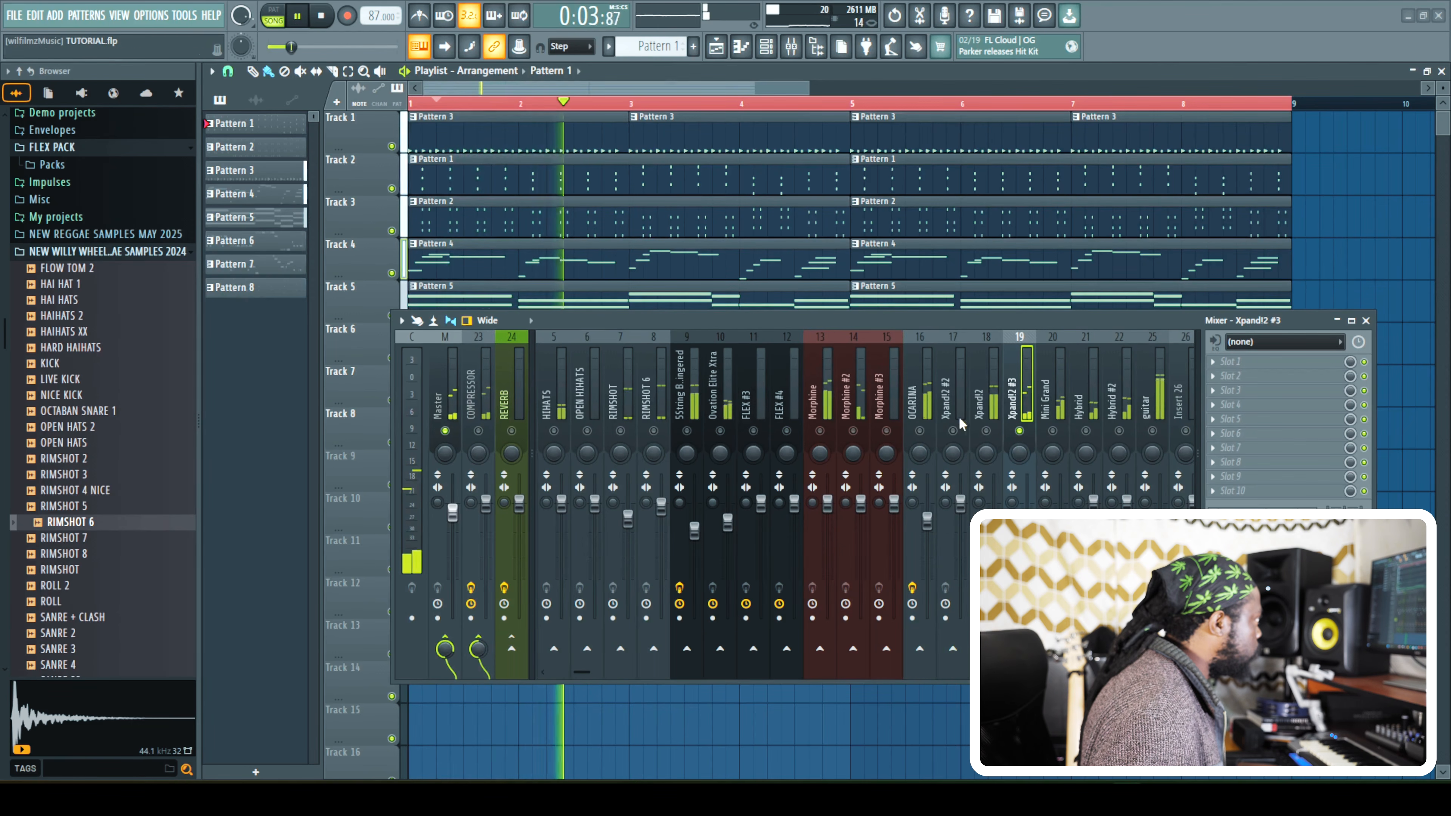
# Take Xpand!2 #3 off solo, then solo the Morphine #2 track and send it to the COMPRESSOR track.
pyautogui.rightClick(1019, 431)
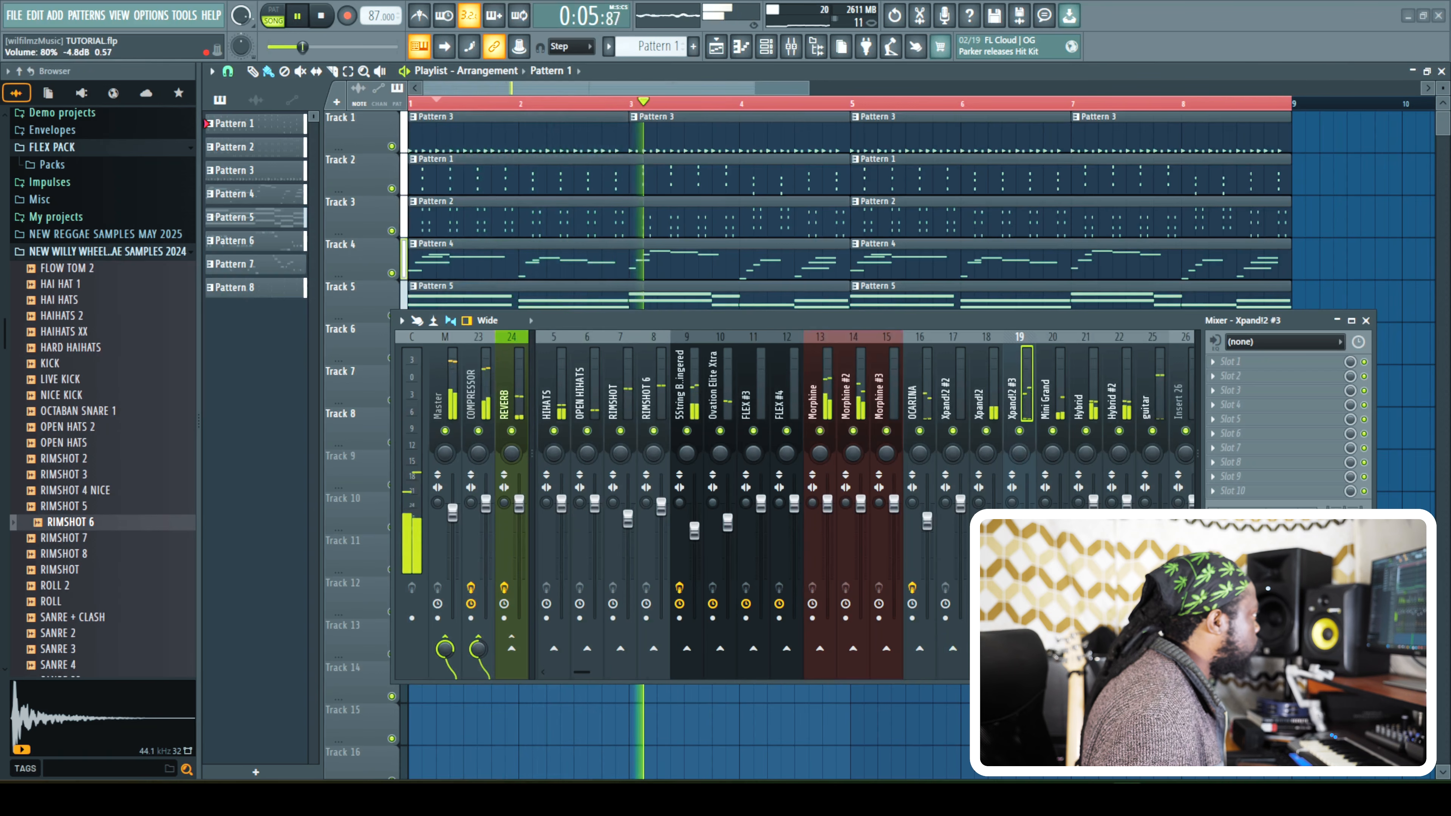
pyautogui.rightClick(851, 432)
pyautogui.click(480, 653)
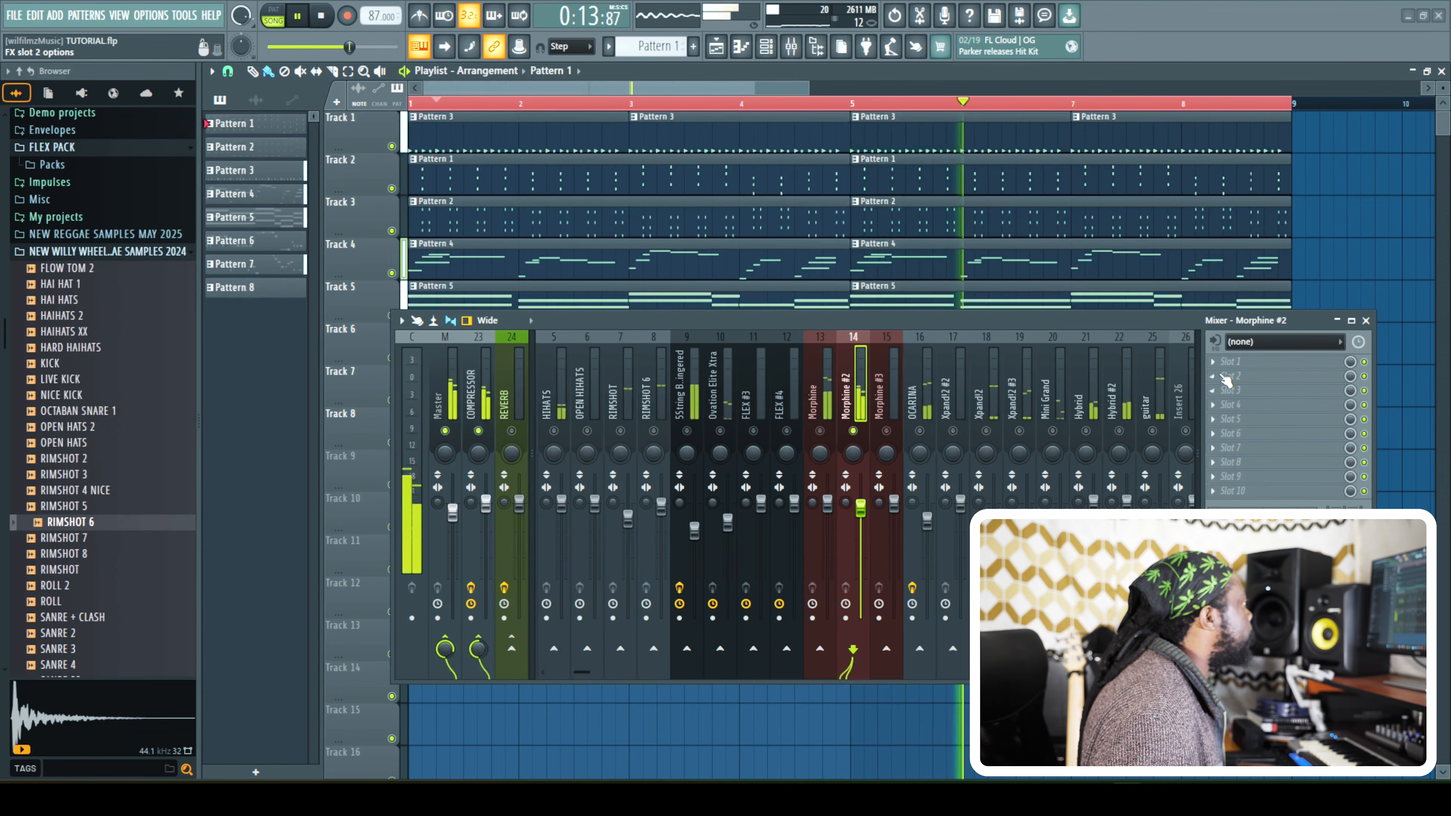
# Add Fruity Parametric EQ 2 to the Morphine #2 track, boost its band 4 slightly in the mids, and take the track off solo.
pyautogui.click(1227, 362)
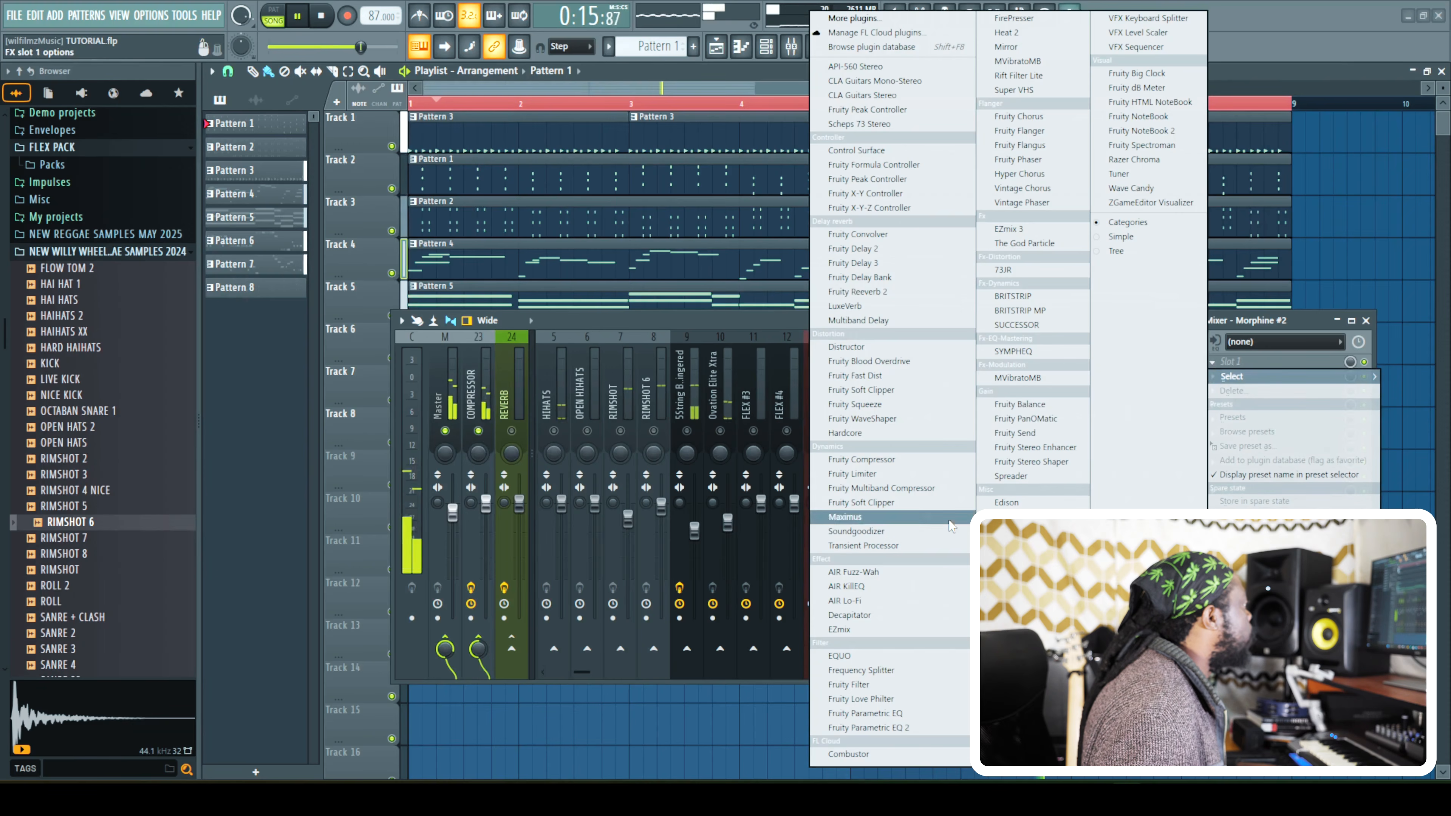
pyautogui.click(868, 728)
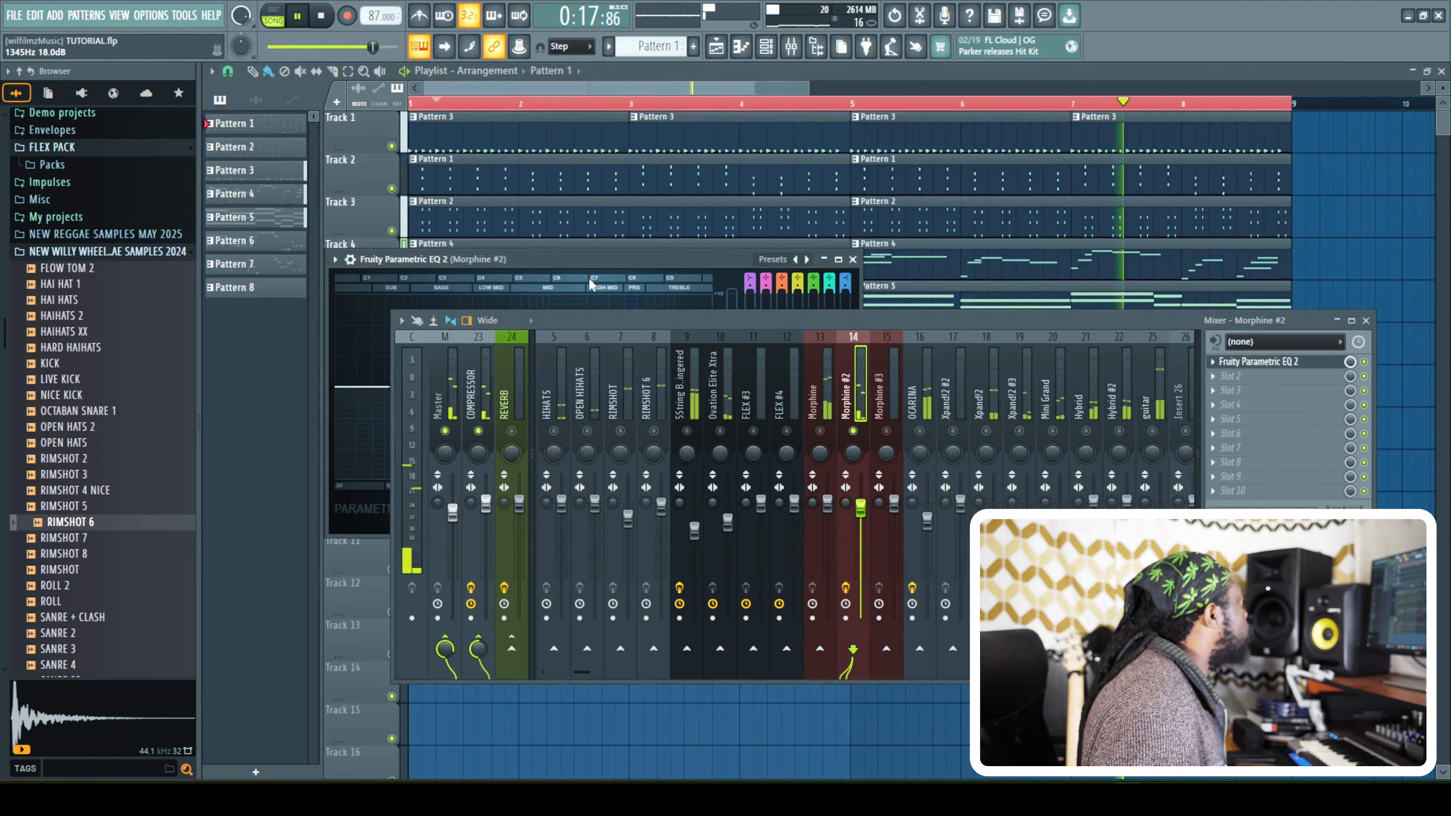
pyautogui.moveTo(606, 262); pyautogui.dragTo(719, 107)
pyautogui.moveTo(639, 234); pyautogui.dragTo(675, 217)
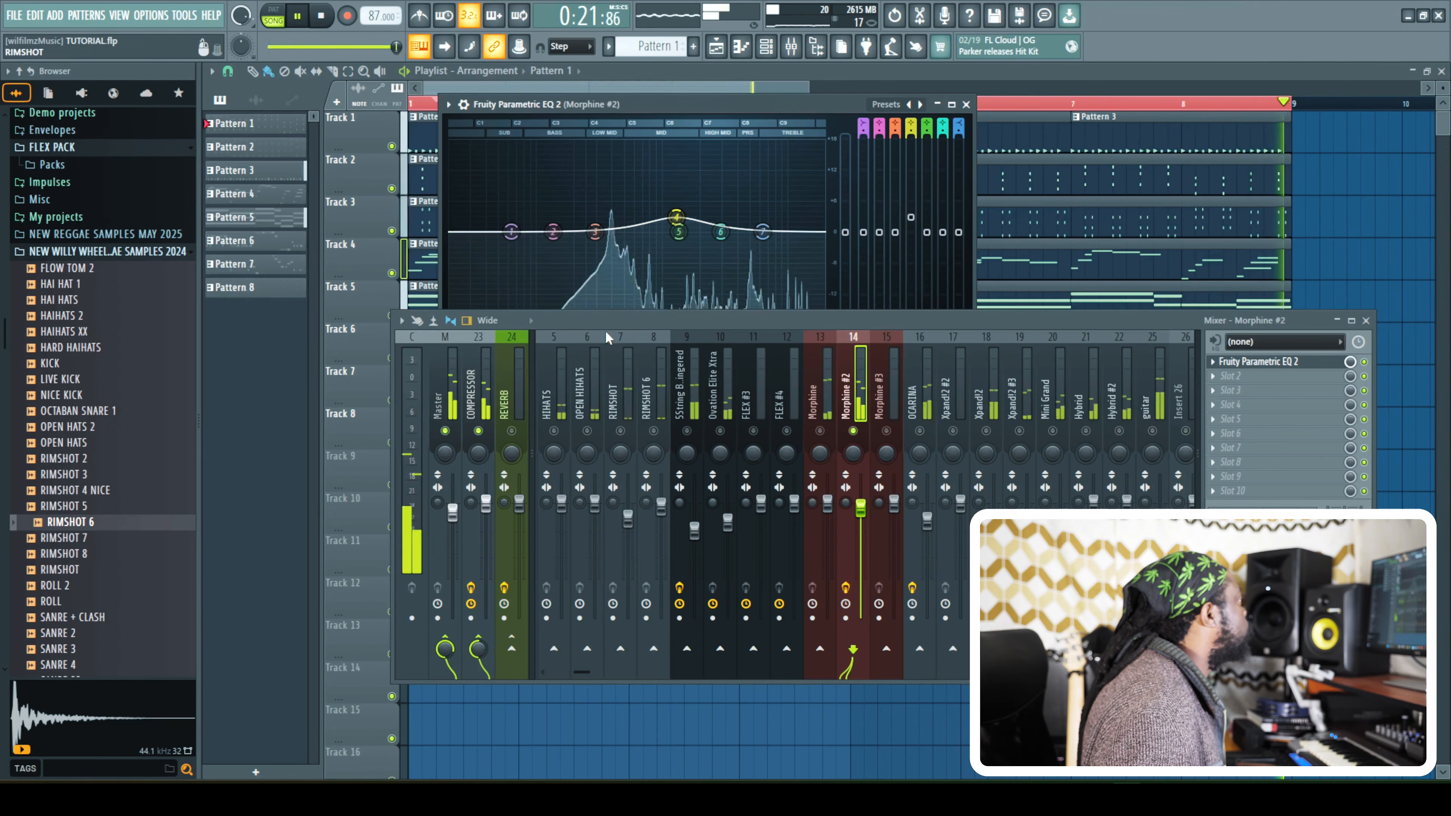
pyautogui.moveTo(652, 330); pyautogui.dragTo(675, 404)
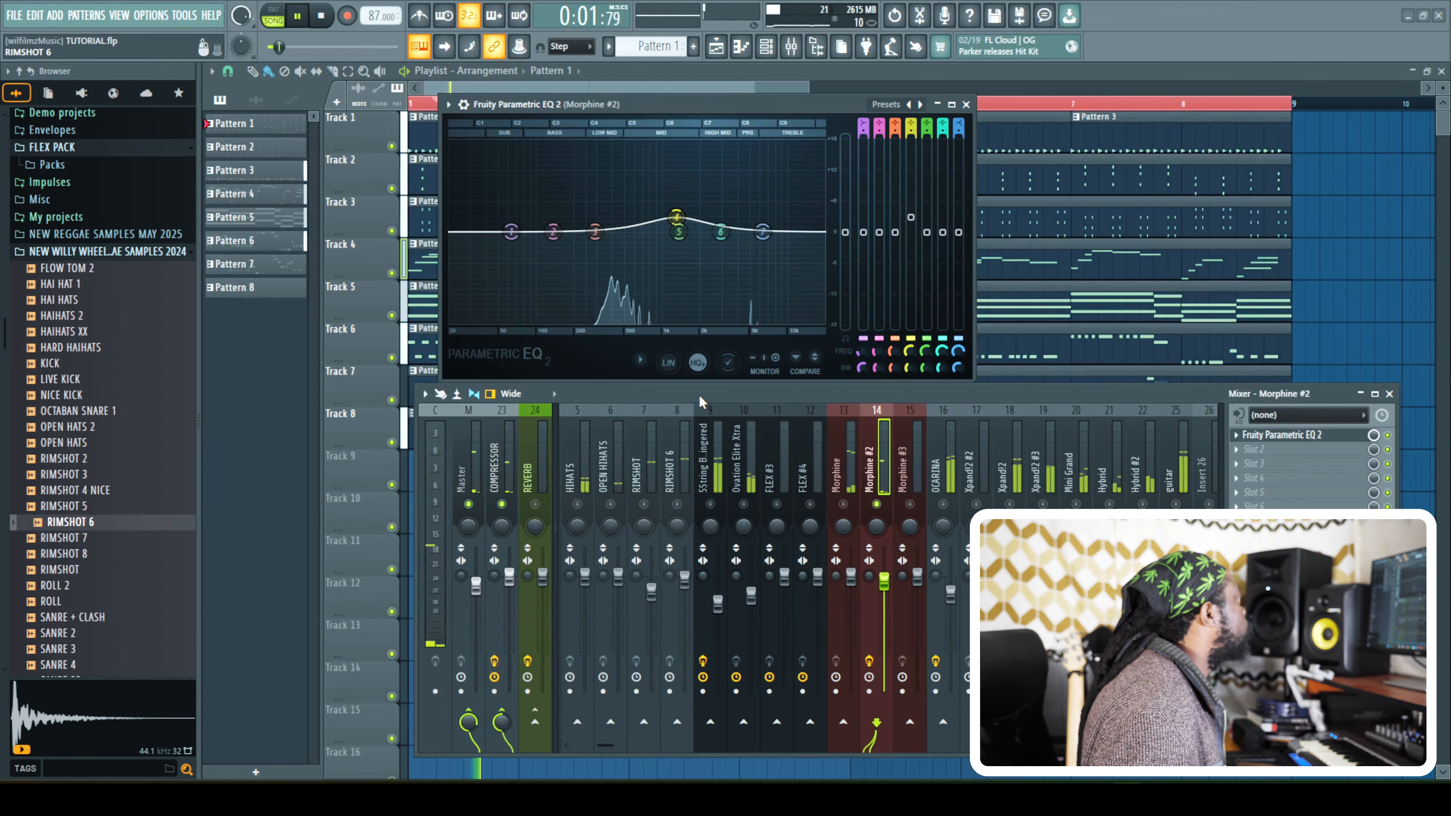
pyautogui.moveTo(675, 217); pyautogui.dragTo(653, 220)
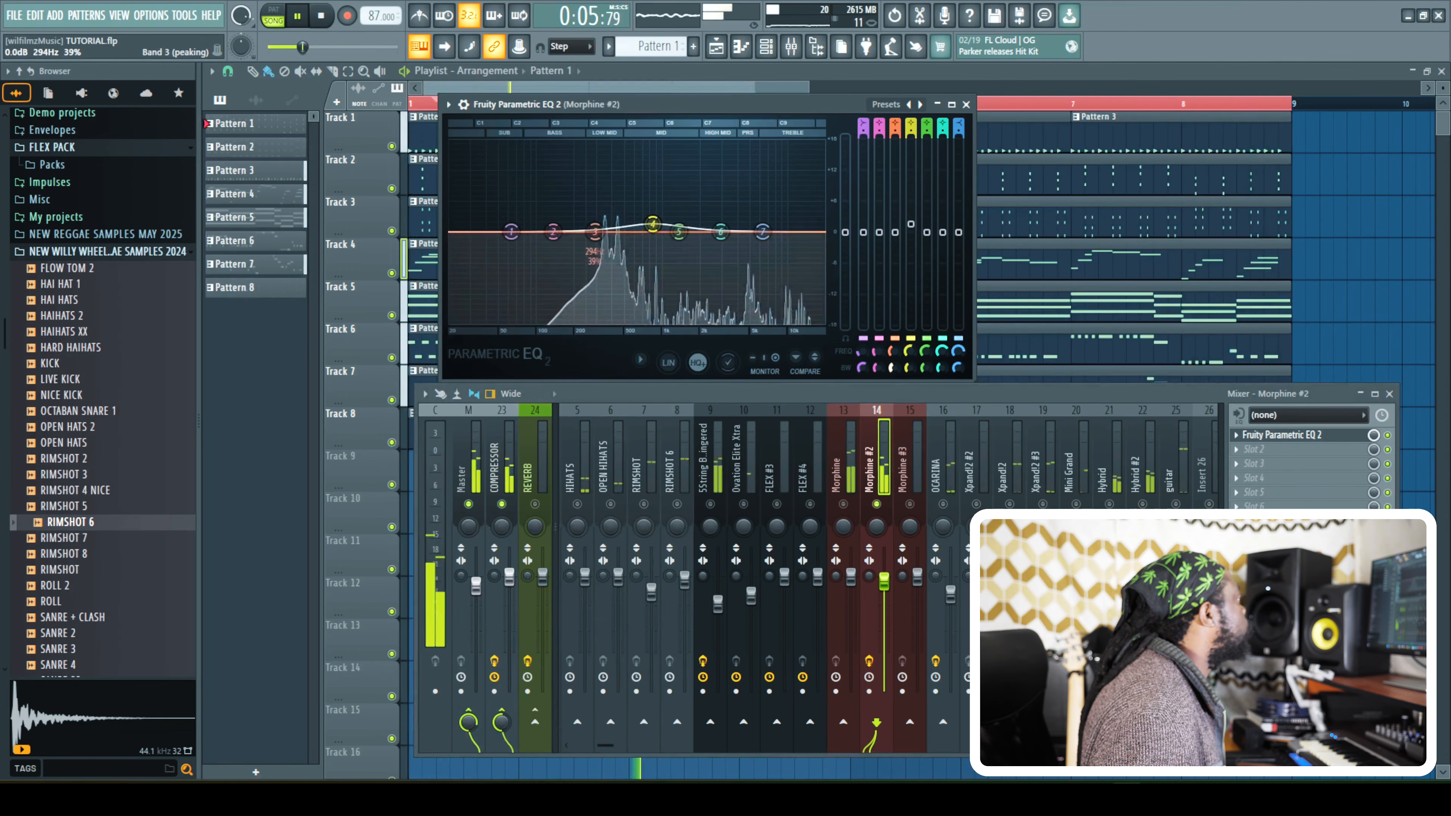
pyautogui.rightClick(877, 504)
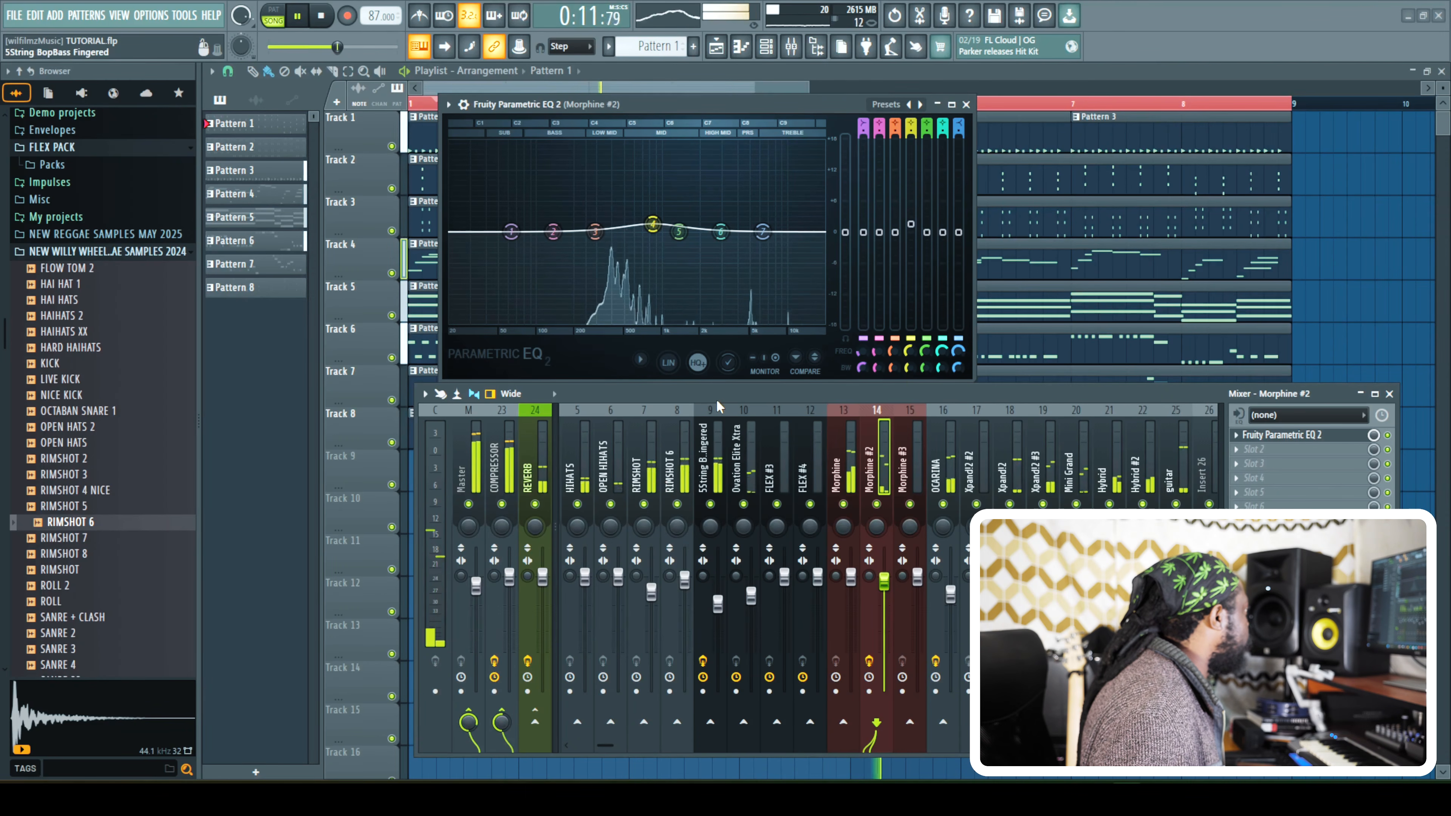
# Send the HIHATS and OPEN HIHATS tracks to the COMPRESSOR track and lower both of their volumes slightly.
pyautogui.click(578, 480)
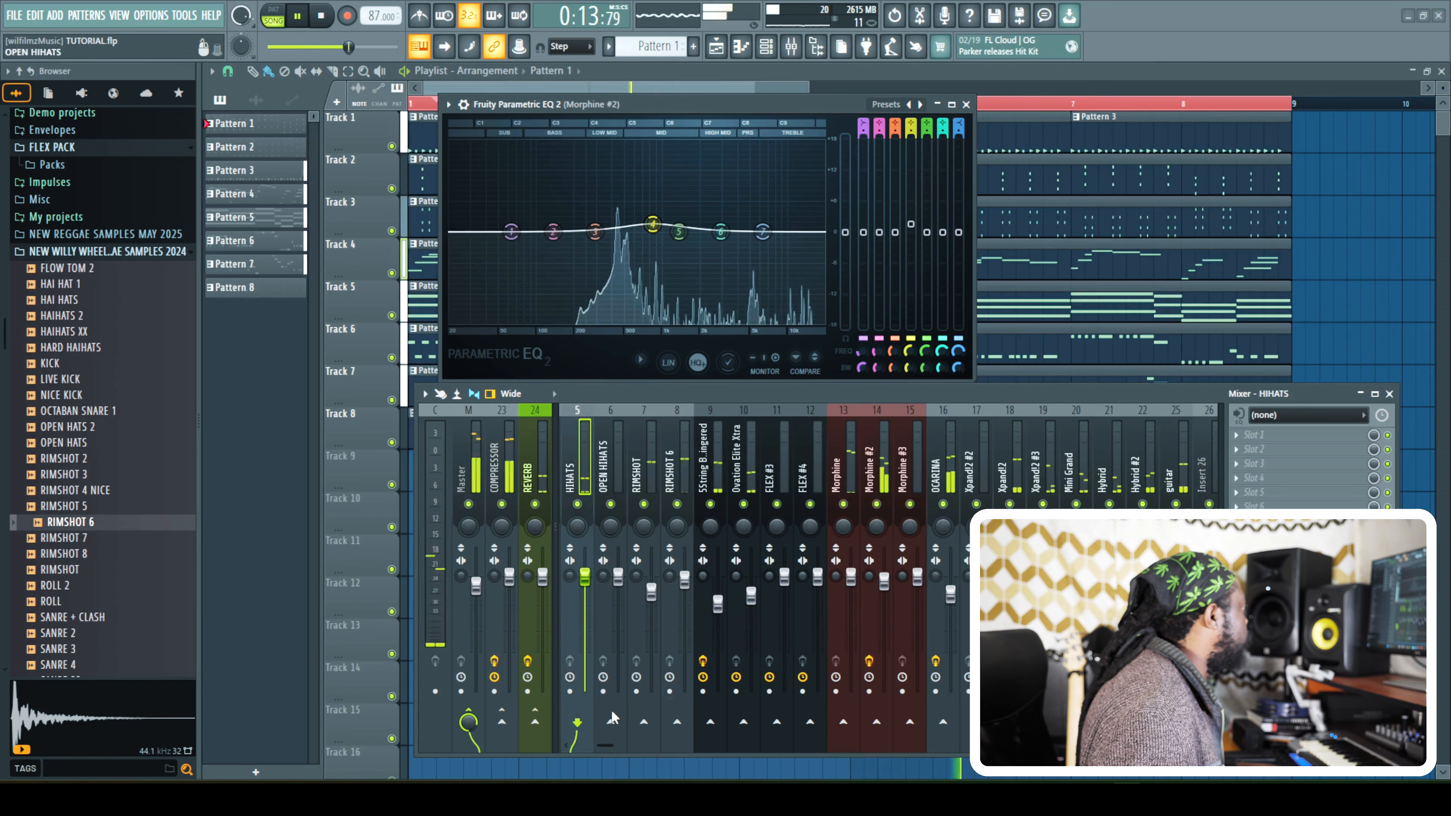
pyautogui.click(502, 721)
pyautogui.moveTo(584, 583); pyautogui.dragTo(584, 590)
pyautogui.scroll(-1, 583, 568)
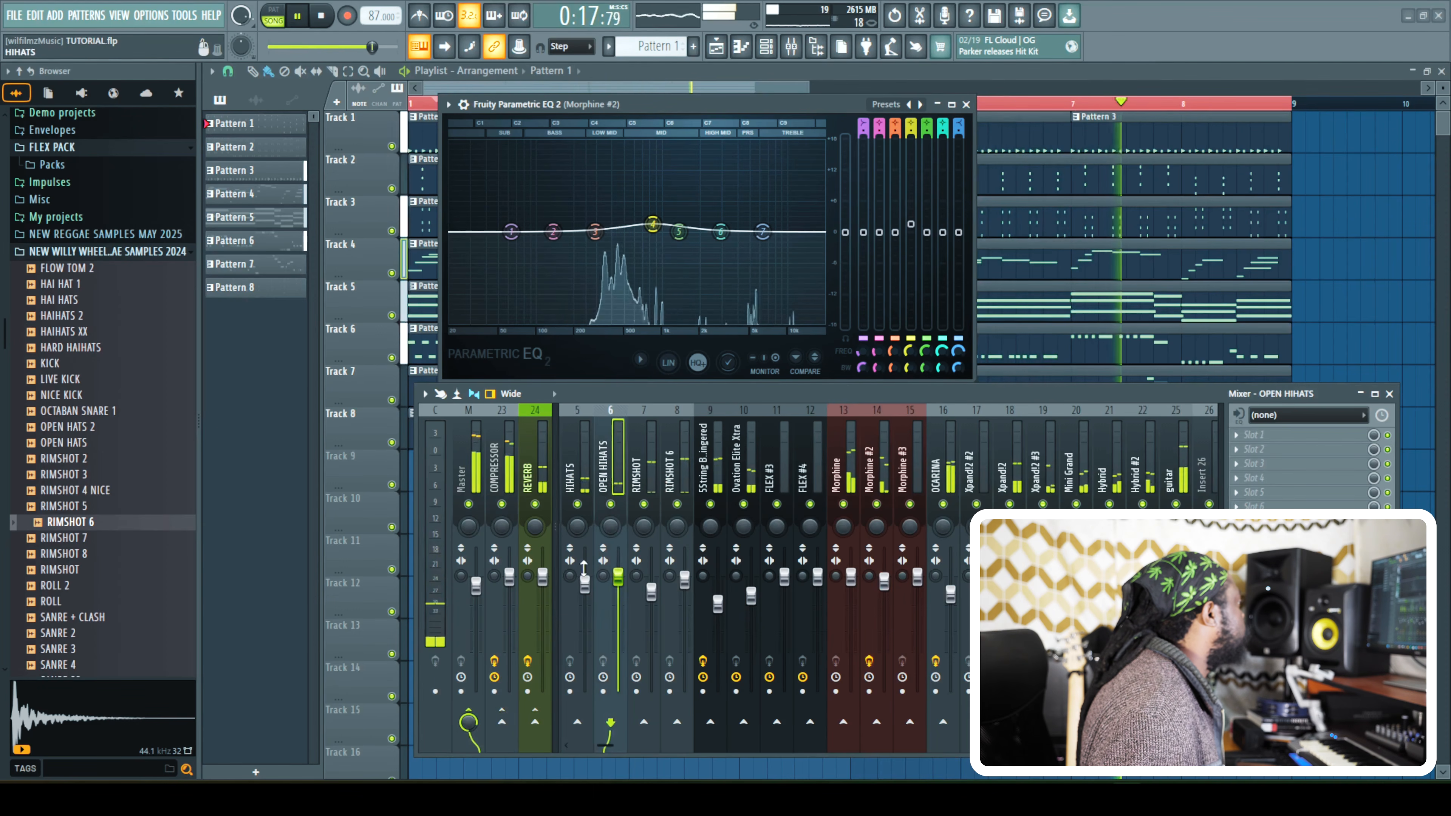
pyautogui.click(501, 721)
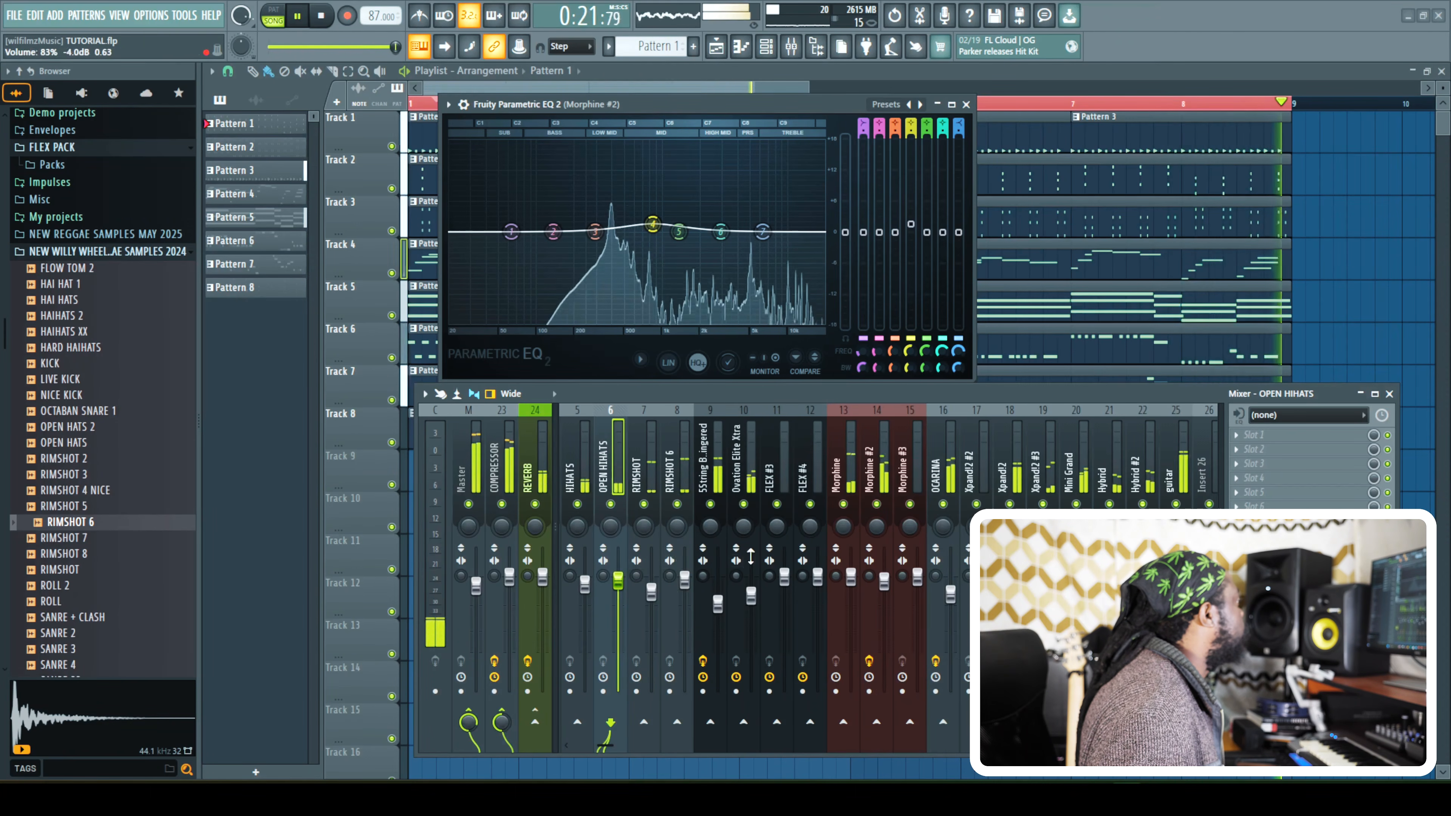
pyautogui.click(751, 555)
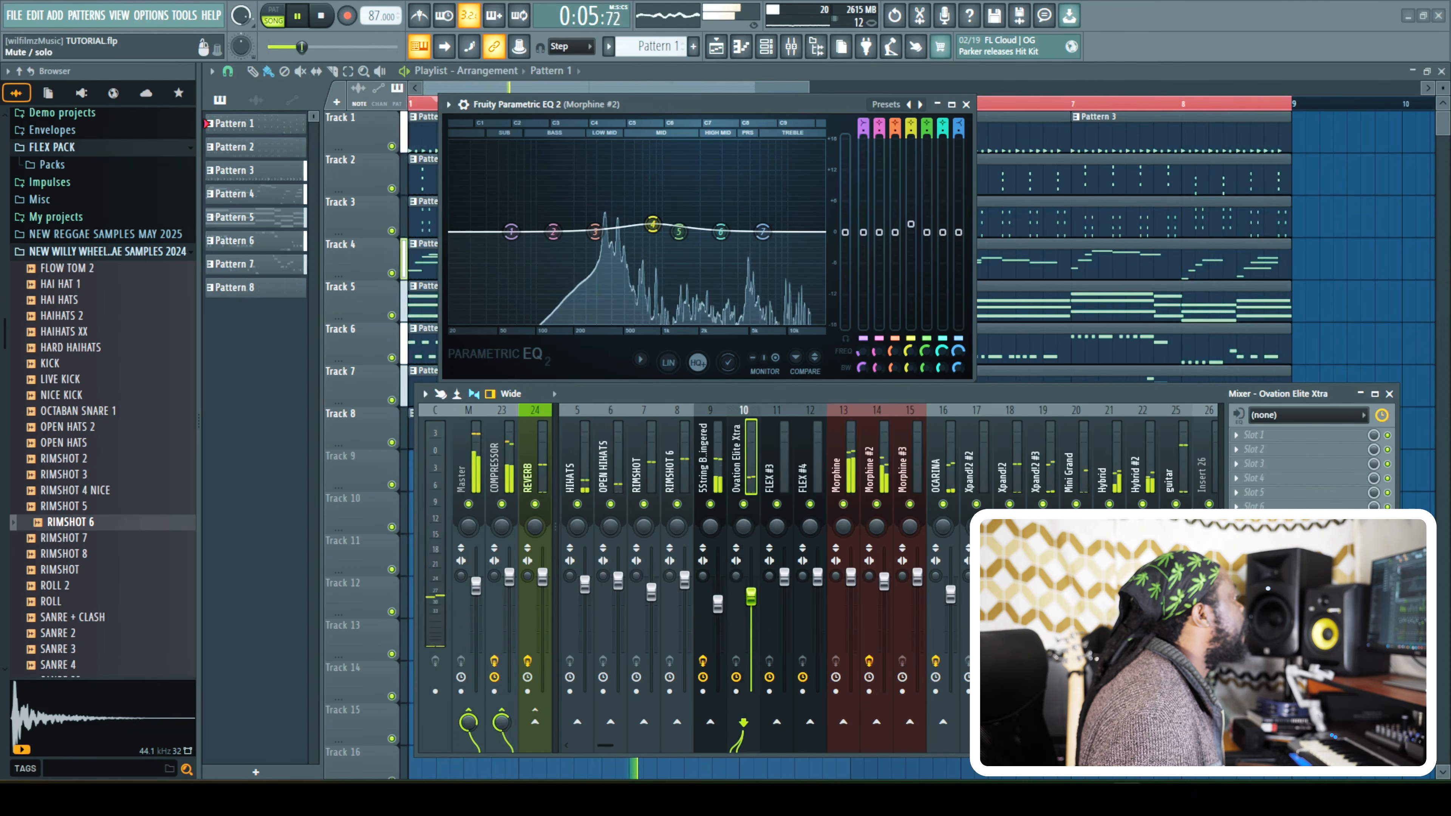
pyautogui.click(1109, 479)
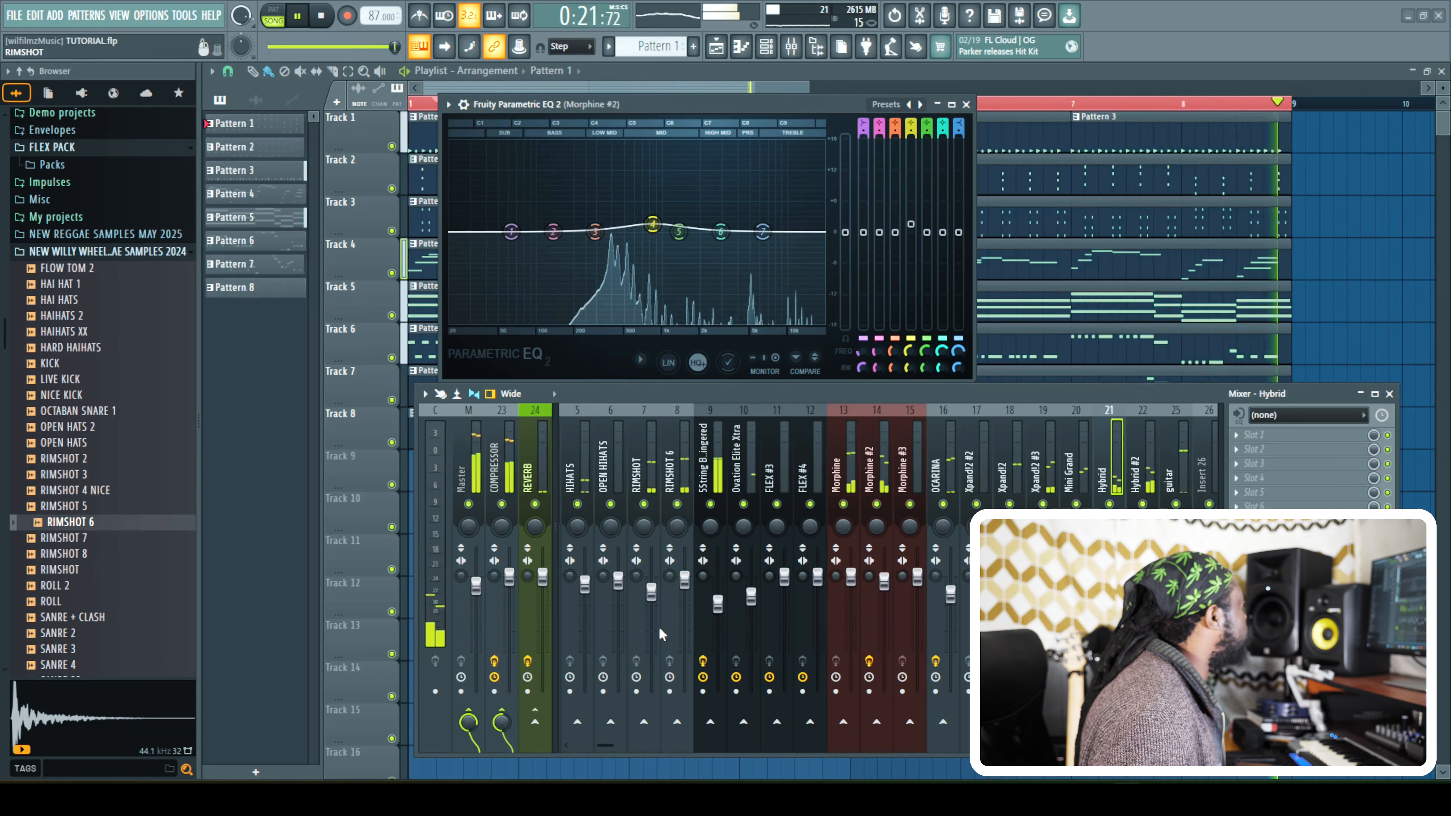
# Send the RIMSHOT and RIMSHOT 6 tracks to the COMPRESSOR track and turn both send levels down slightly.
pyautogui.click(642, 482)
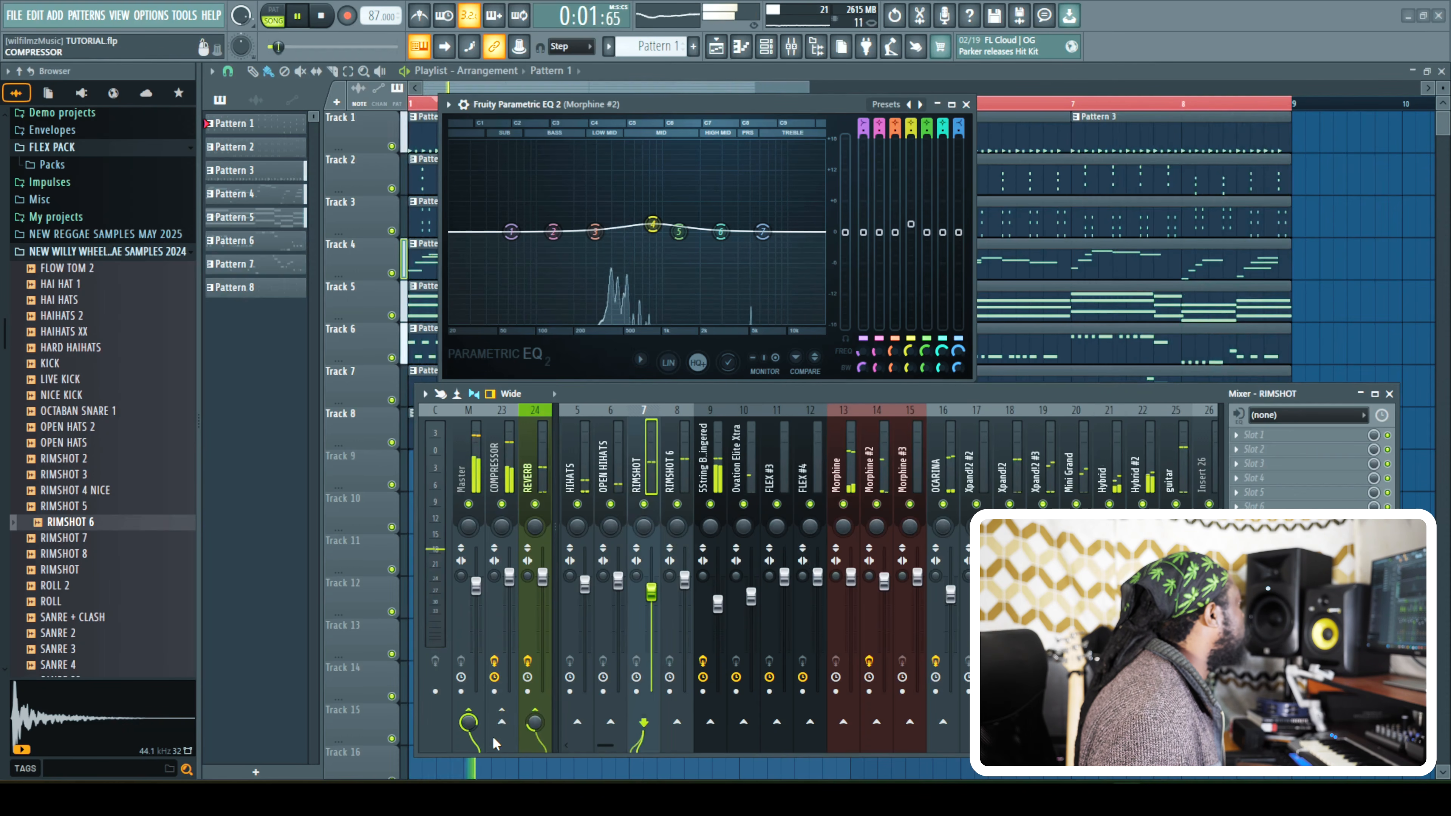
pyautogui.click(502, 724)
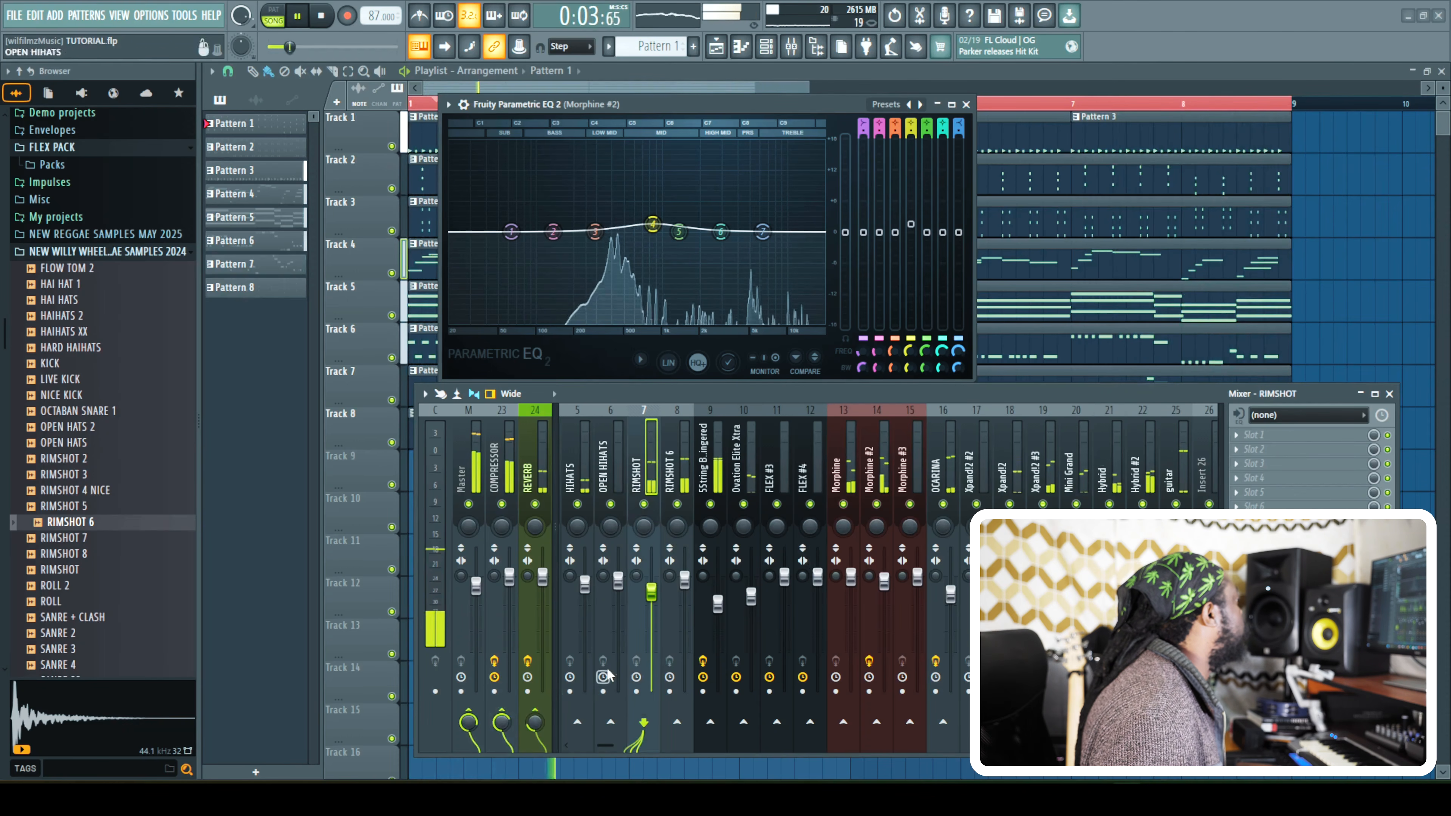
pyautogui.moveTo(515, 730); pyautogui.dragTo(516, 742)
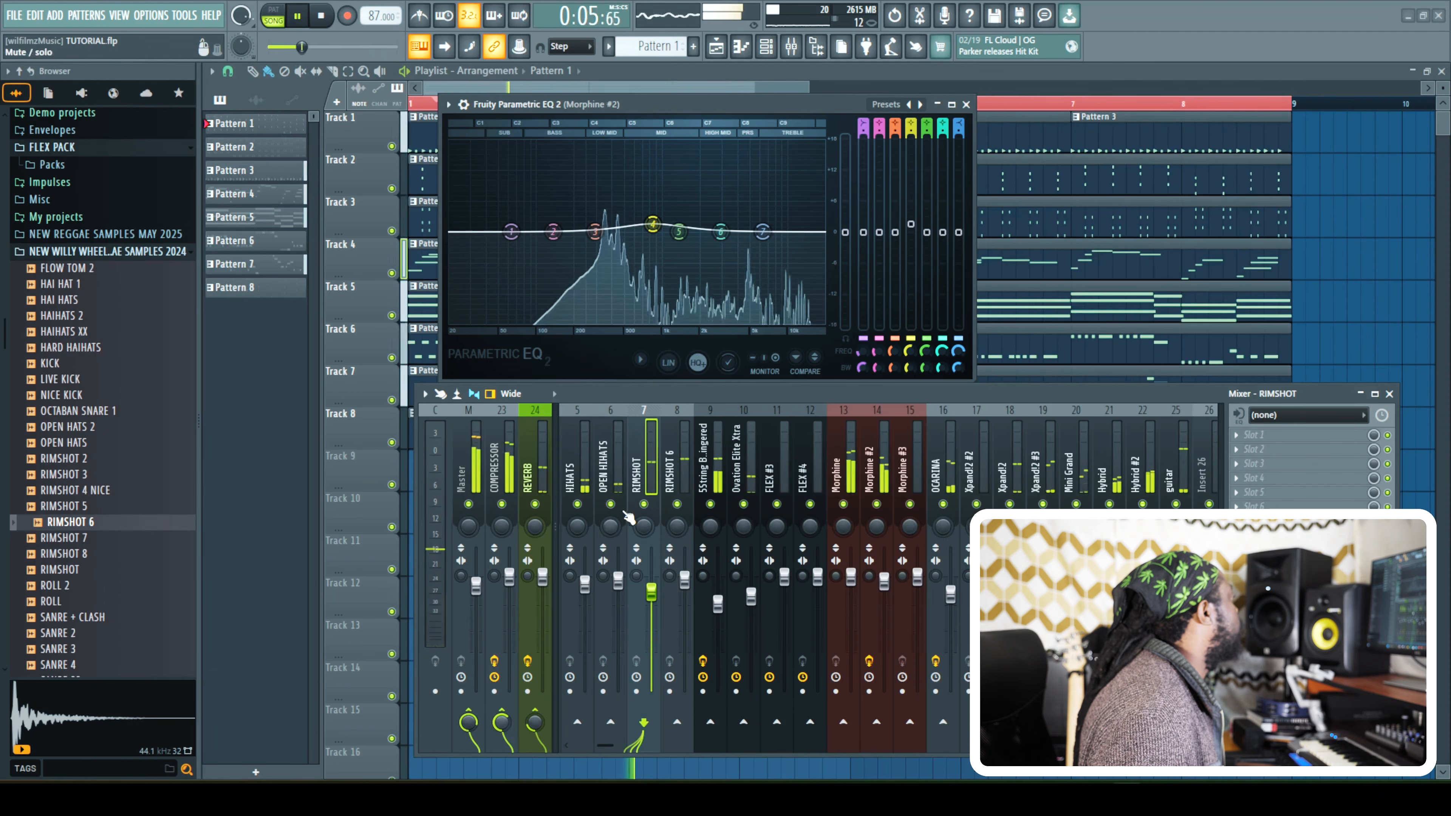
pyautogui.click(673, 474)
pyautogui.click(502, 721)
pyautogui.moveTo(502, 722); pyautogui.dragTo(502, 733)
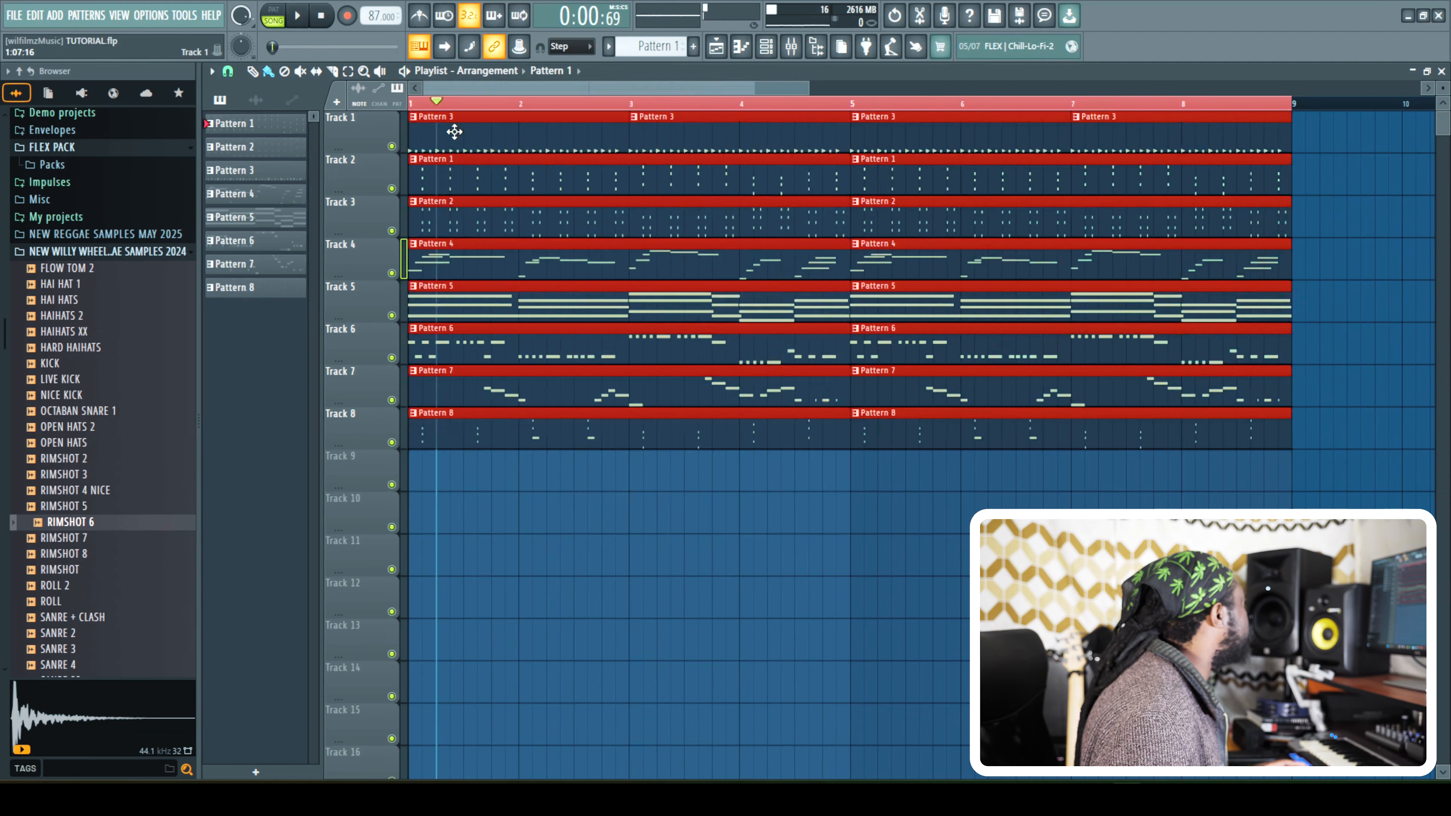
# Shift all playlist clips one bar later and place the REGGAE ROLL 23wav sample on Track 10 just before bar 2.
pyautogui.moveTo(454, 132); pyautogui.dragTo(564, 137)
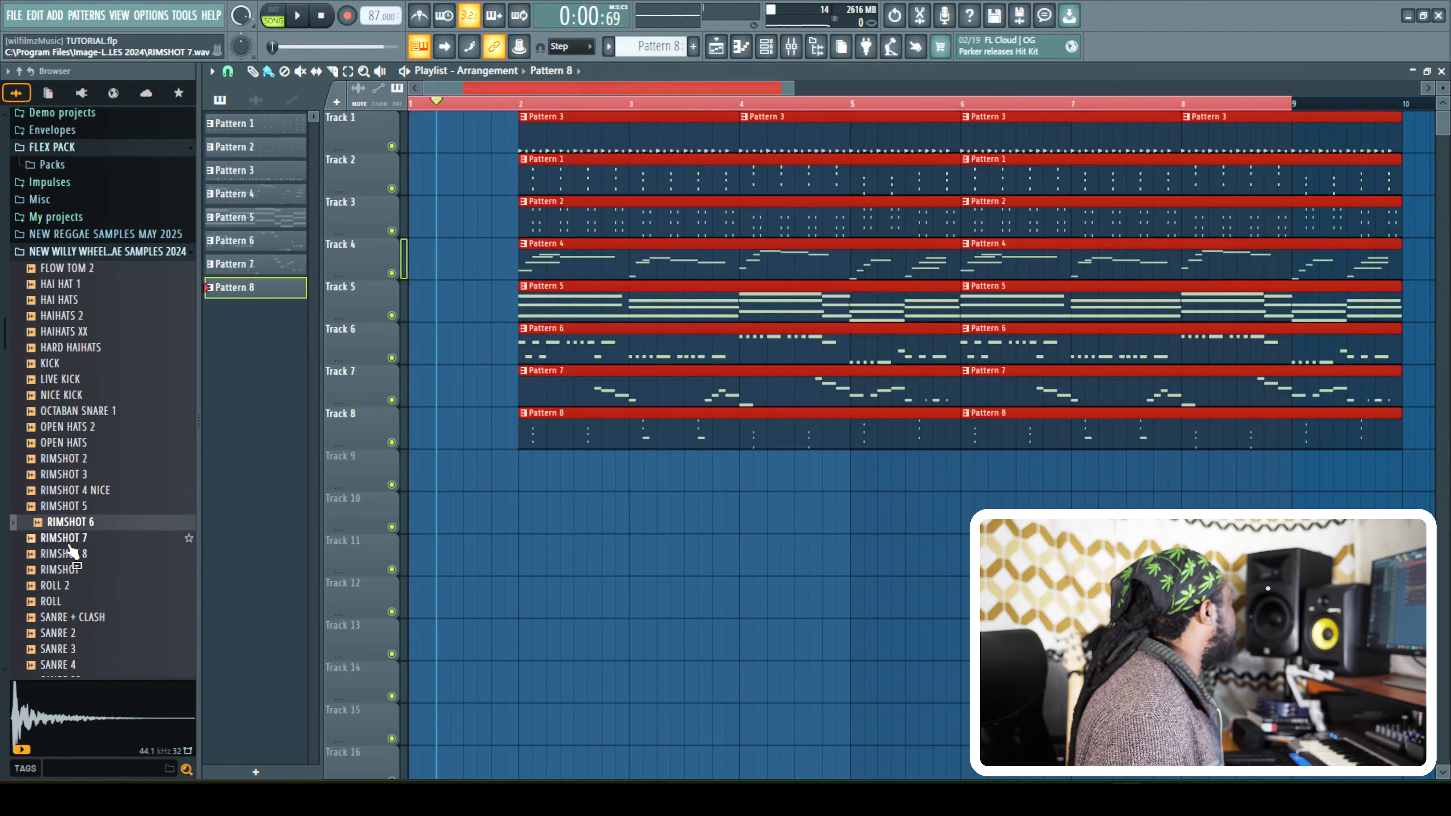
pyautogui.click(62, 413)
pyautogui.click(67, 458)
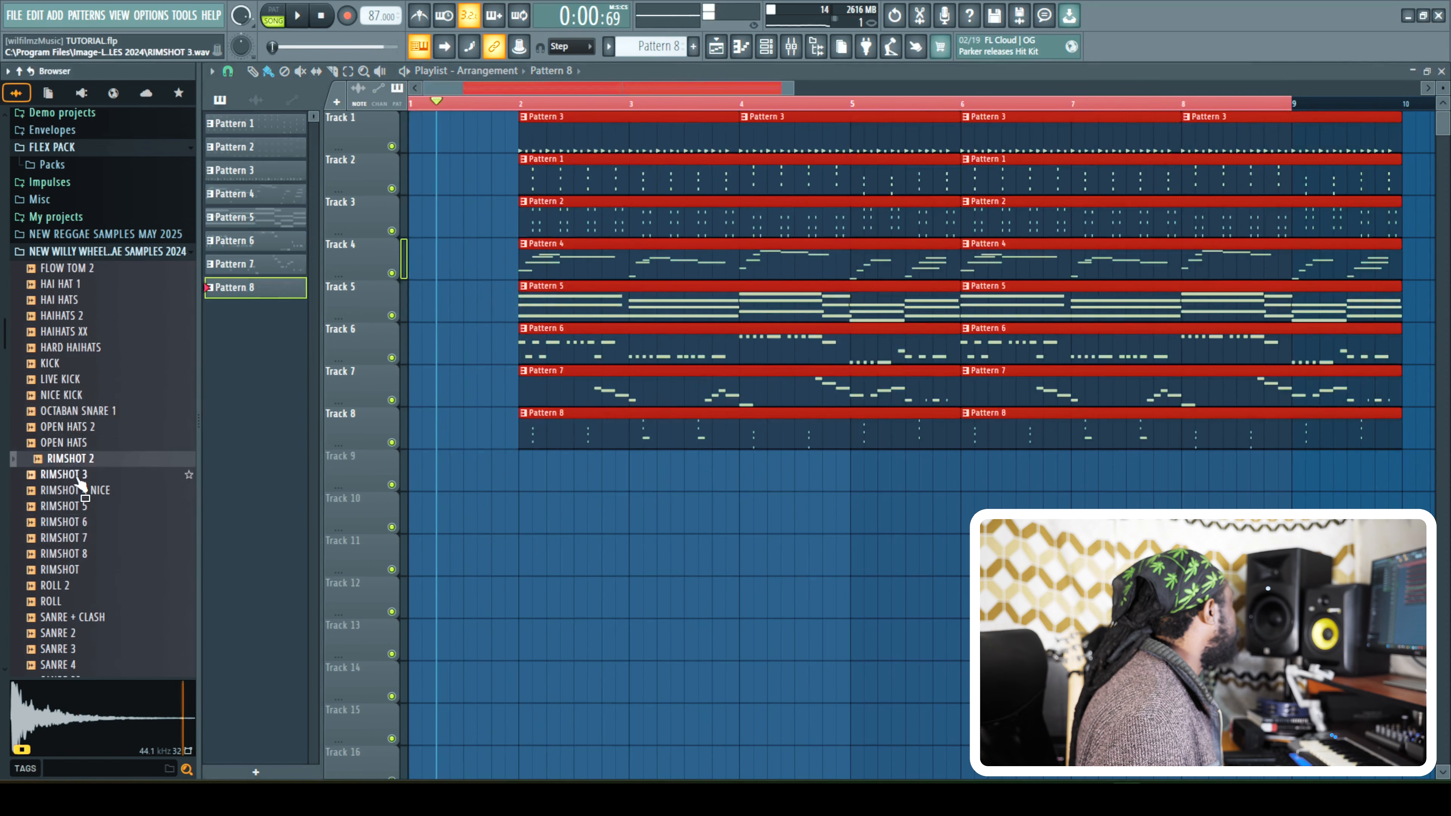
pyautogui.click(106, 235)
pyautogui.click(94, 371)
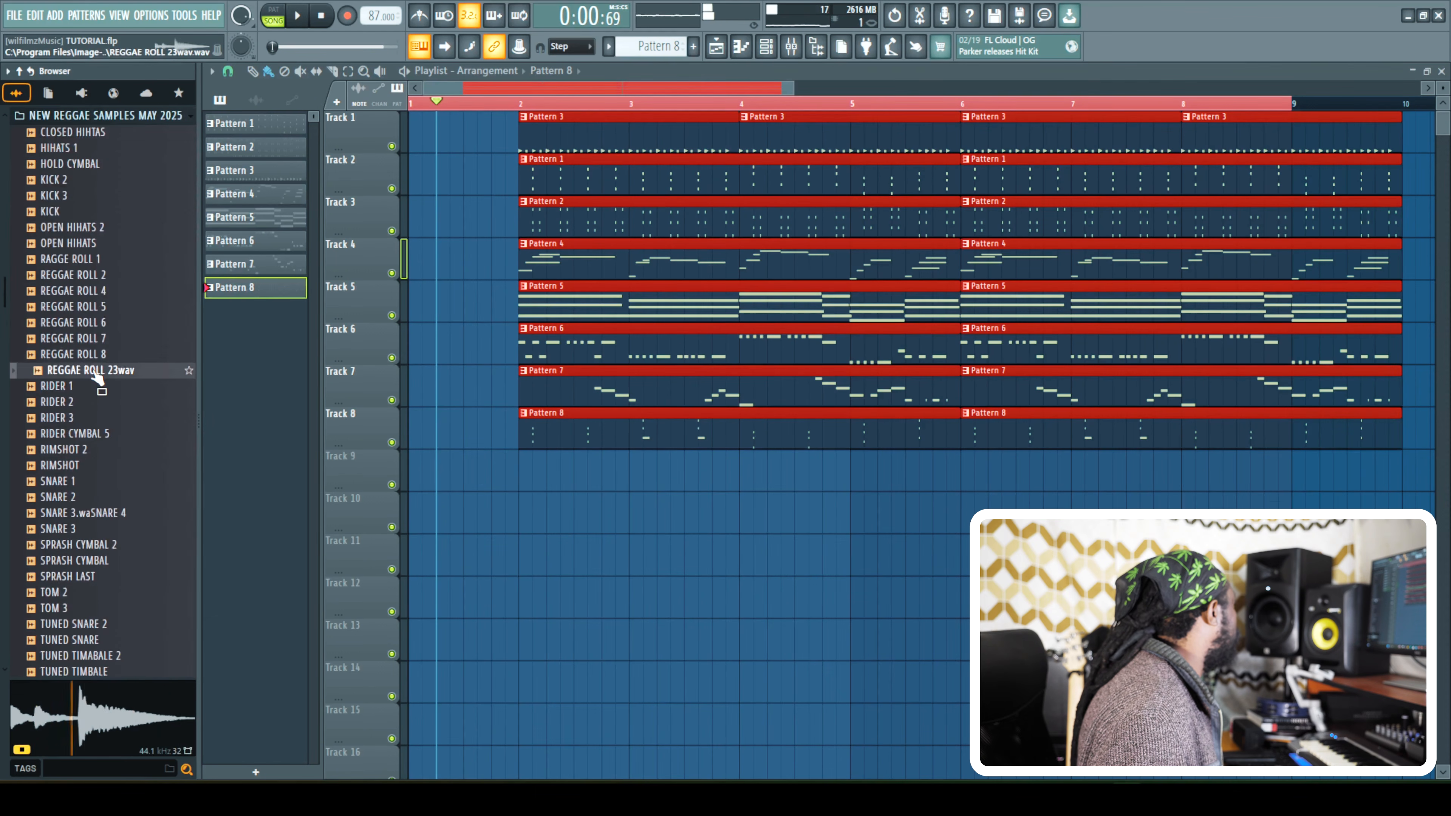
pyautogui.click(77, 387)
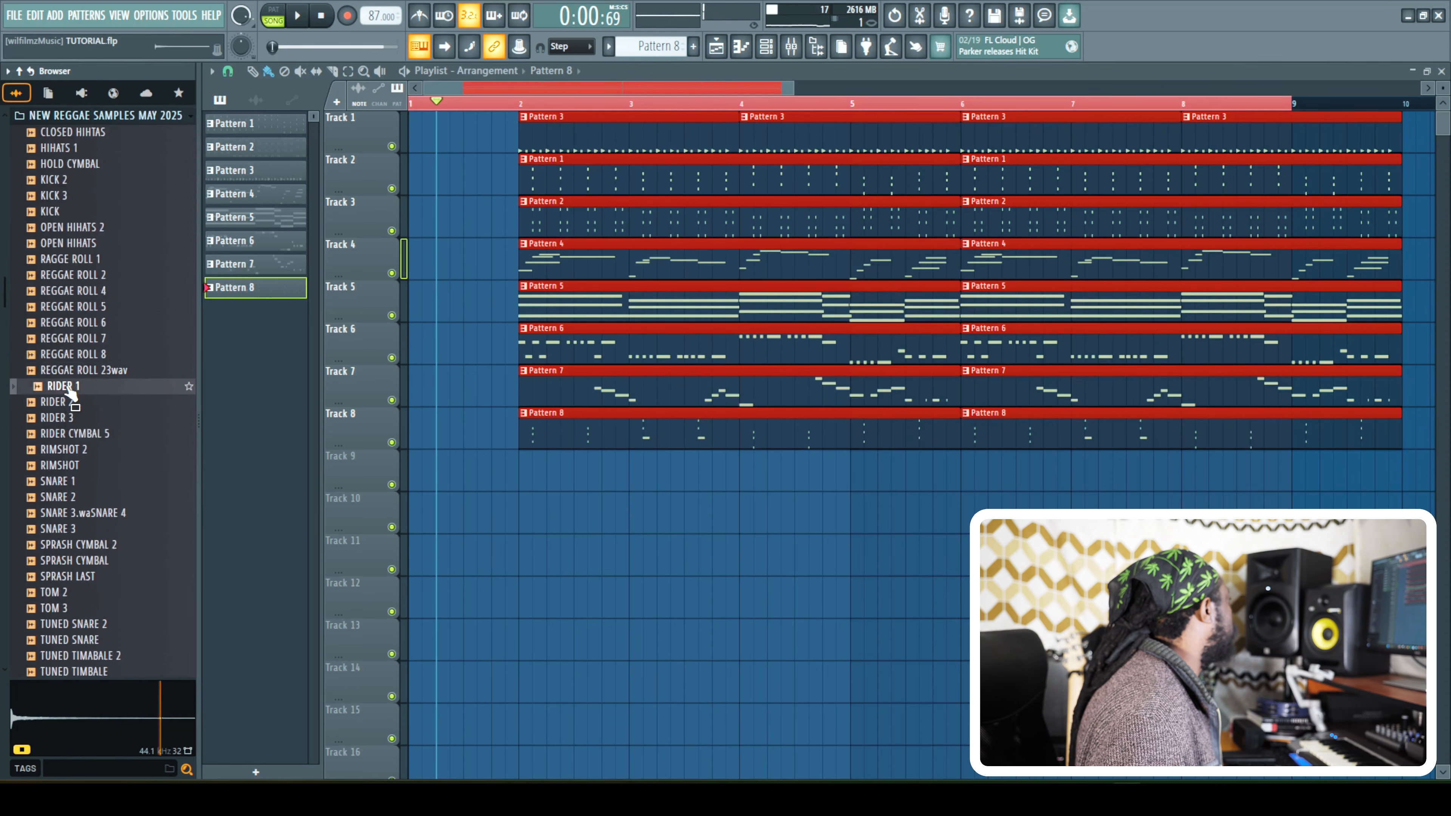
pyautogui.press('Up')
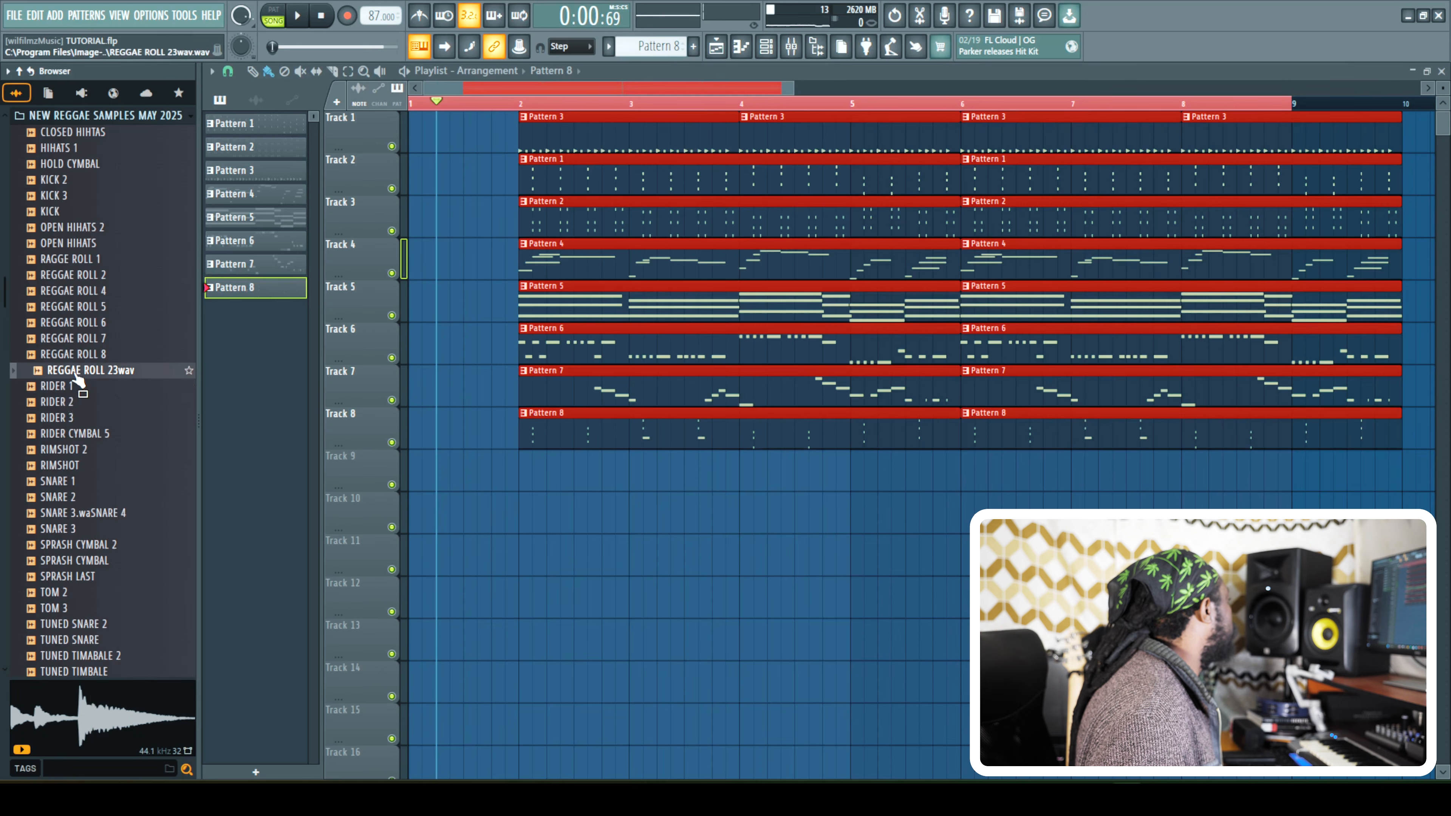
pyautogui.moveTo(78, 380); pyautogui.dragTo(474, 520)
pyautogui.click(476, 507)
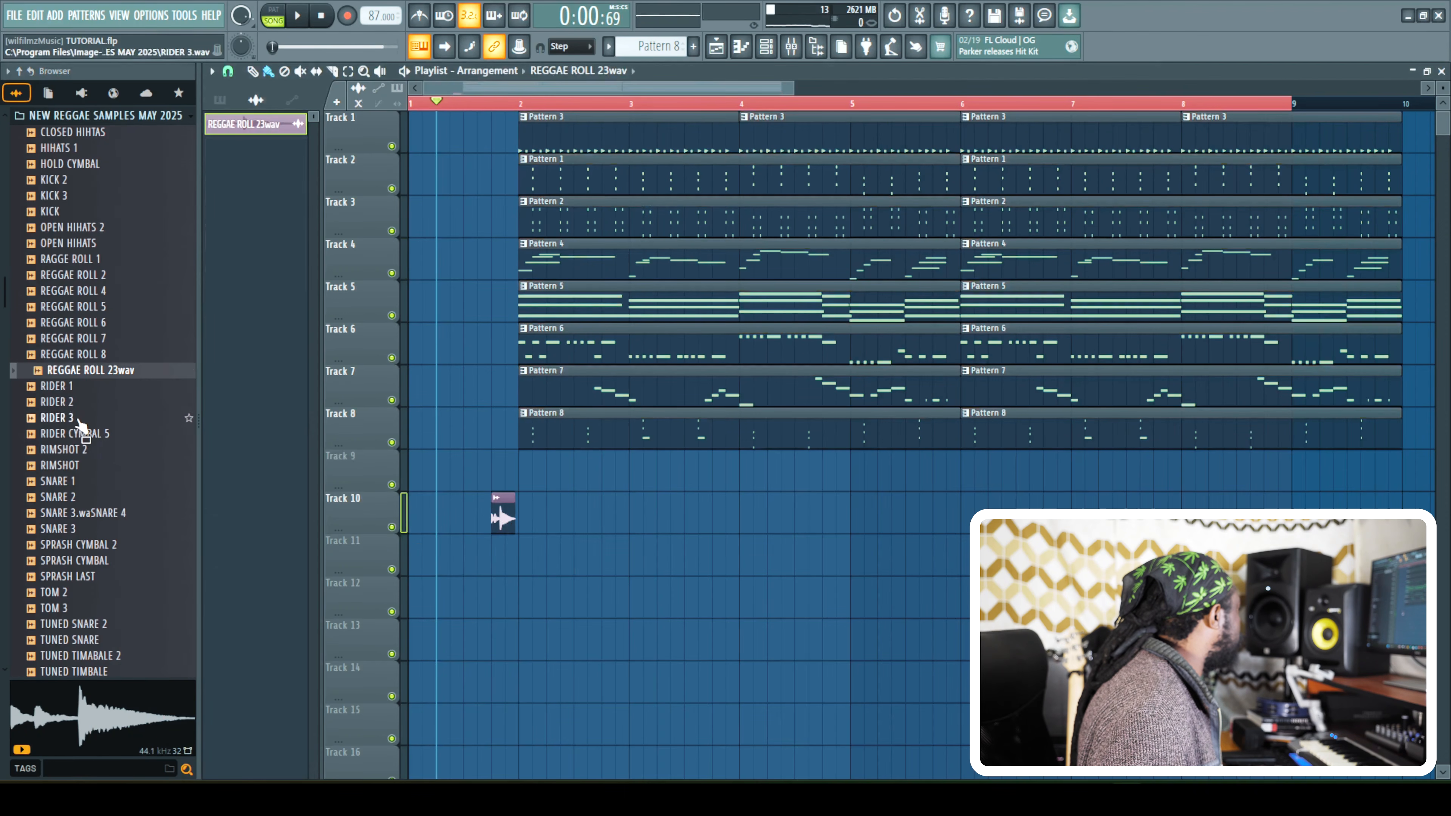
# Audition the rider cymbal samples and add RIDER 1 as a new channel below the existing ones in the Channel rack.
pyautogui.click(81, 439)
pyautogui.click(70, 418)
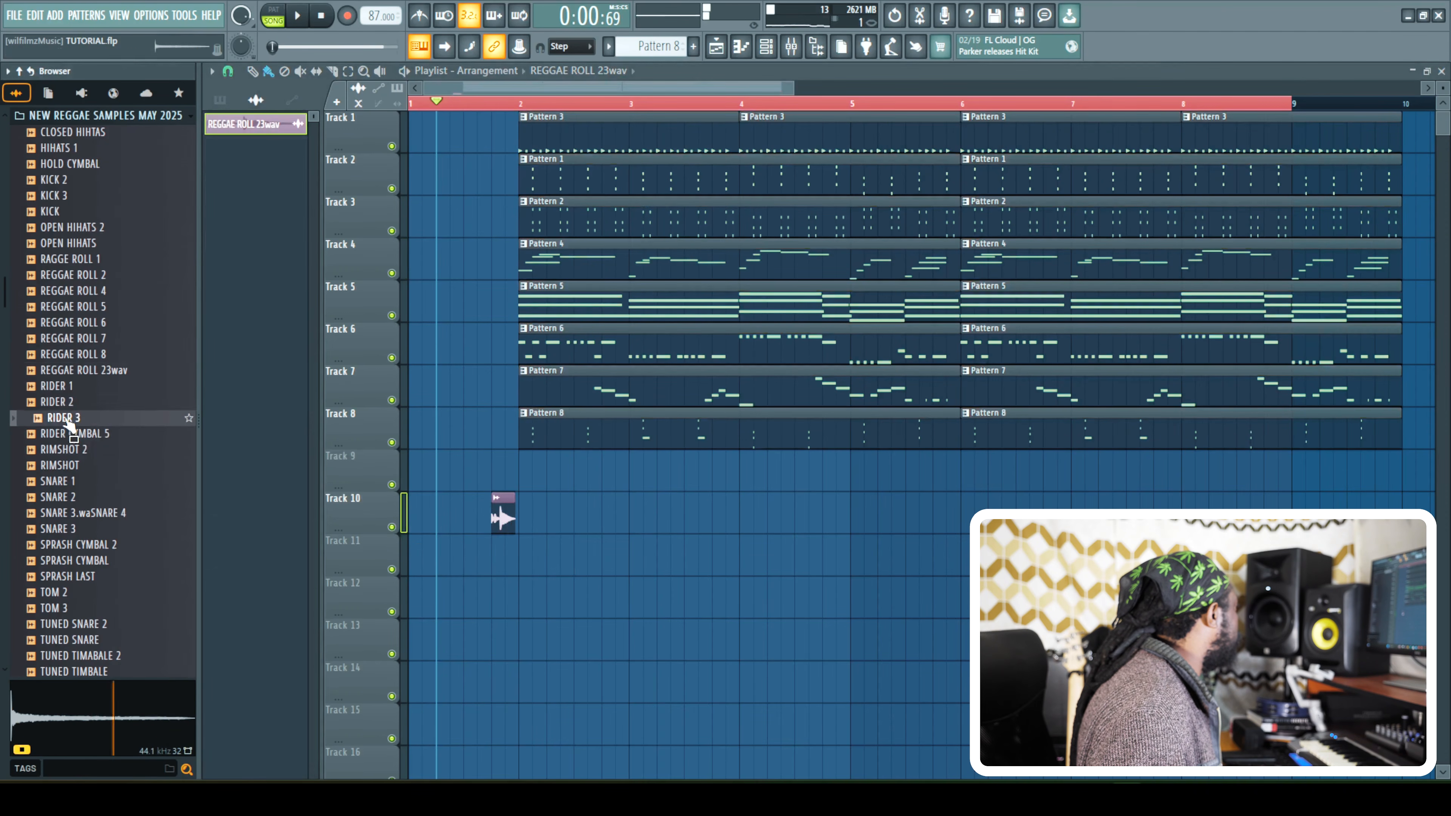
pyautogui.click(67, 402)
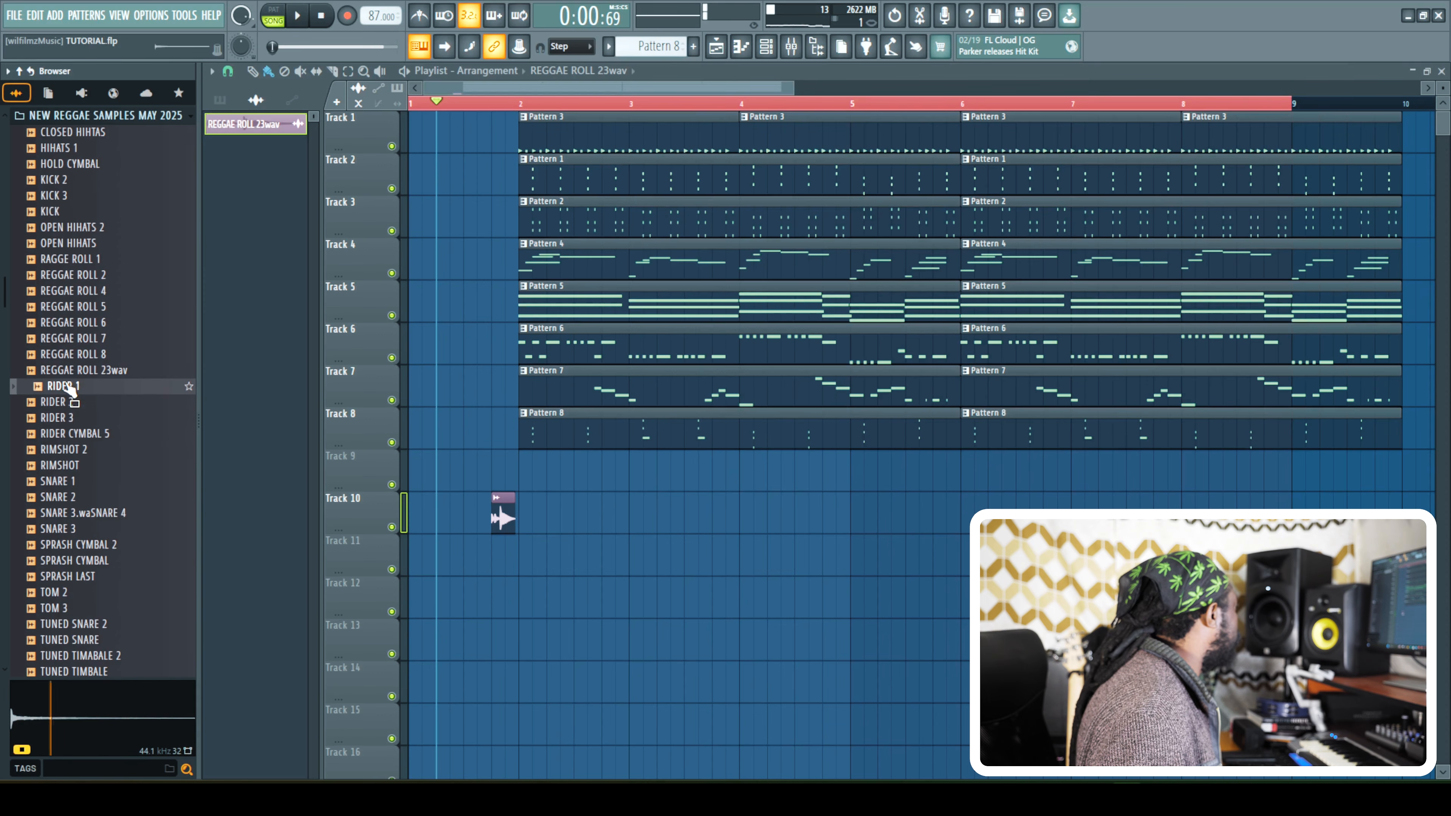
pyautogui.click(765, 48)
pyautogui.moveTo(115, 353); pyautogui.dragTo(131, 369)
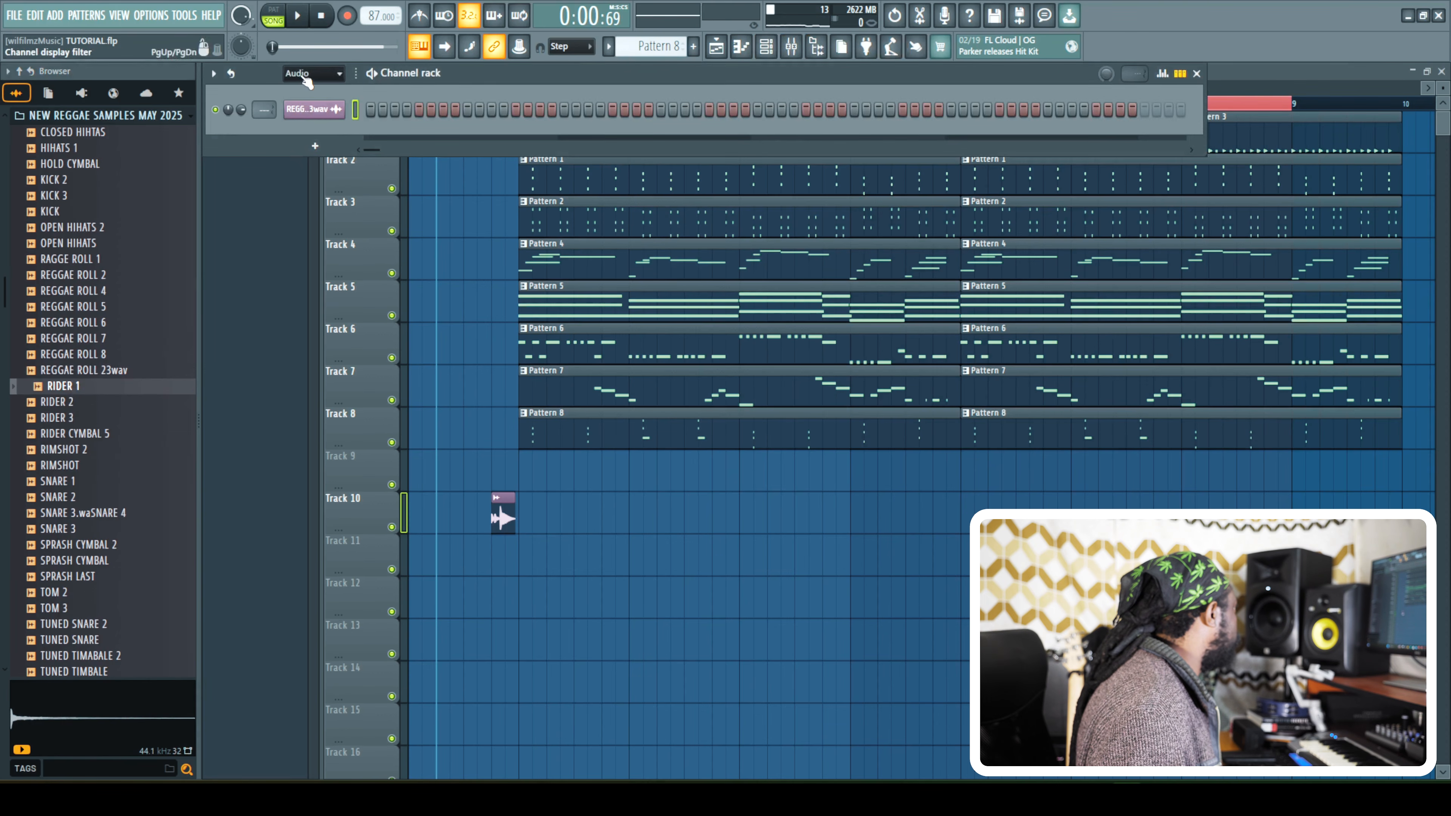
pyautogui.click(311, 92)
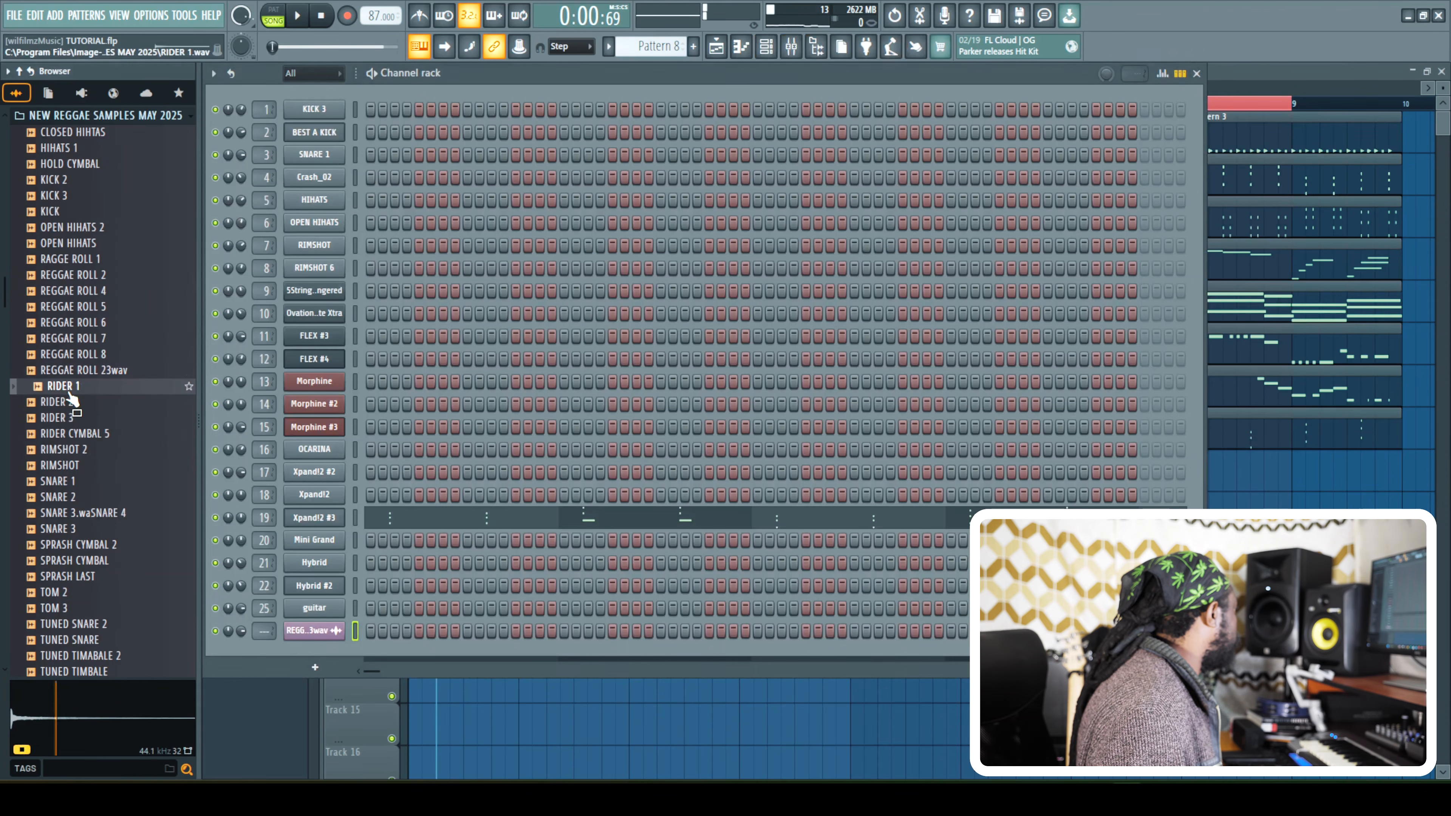
pyautogui.moveTo(308, 650); pyautogui.dragTo(309, 651)
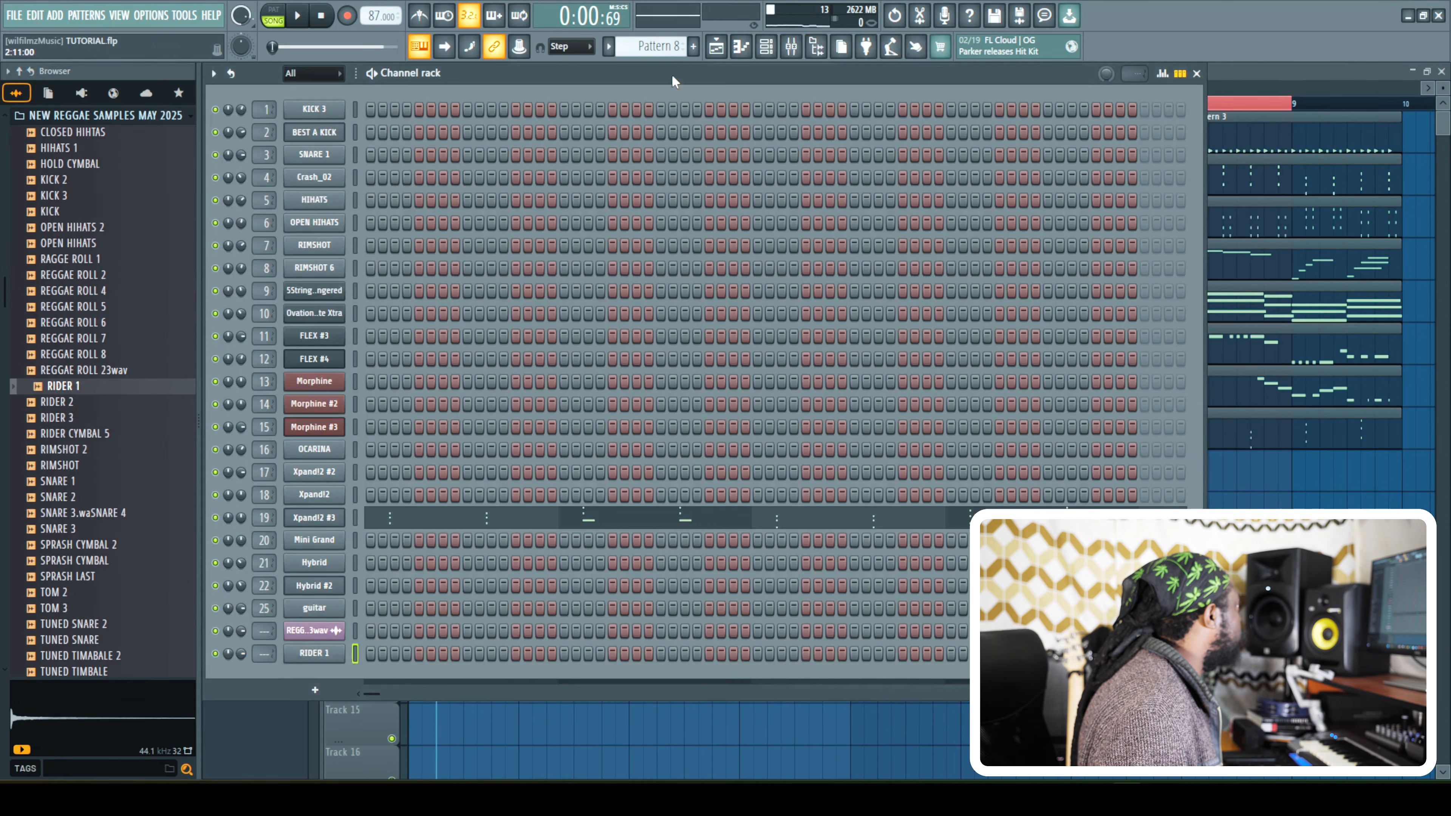
# Create Pattern 9 with a RIDER 1 hit on the first step, place it on Track 11 at bar 1, and play it.
pyautogui.click(693, 46)
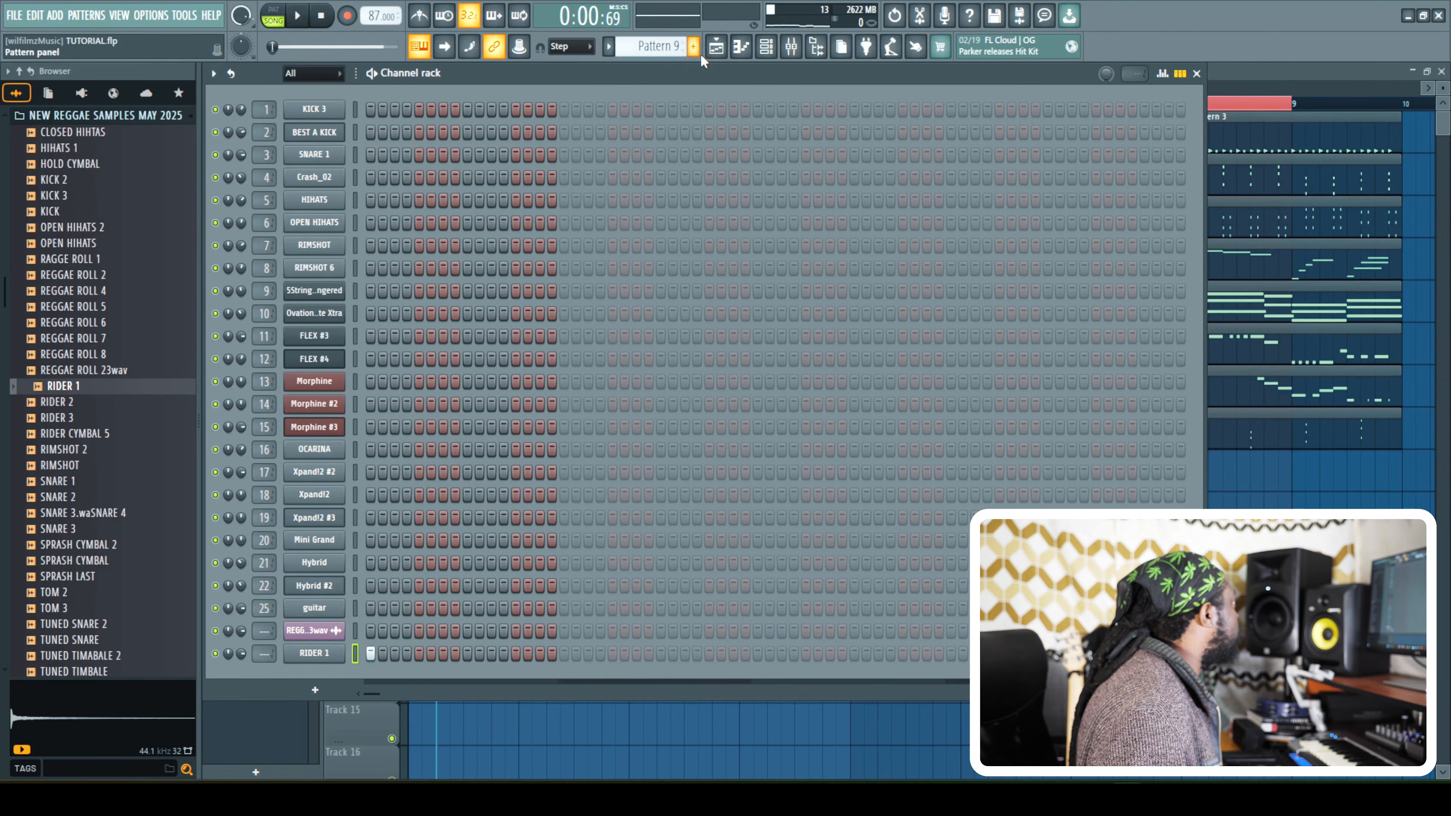
pyautogui.click(714, 48)
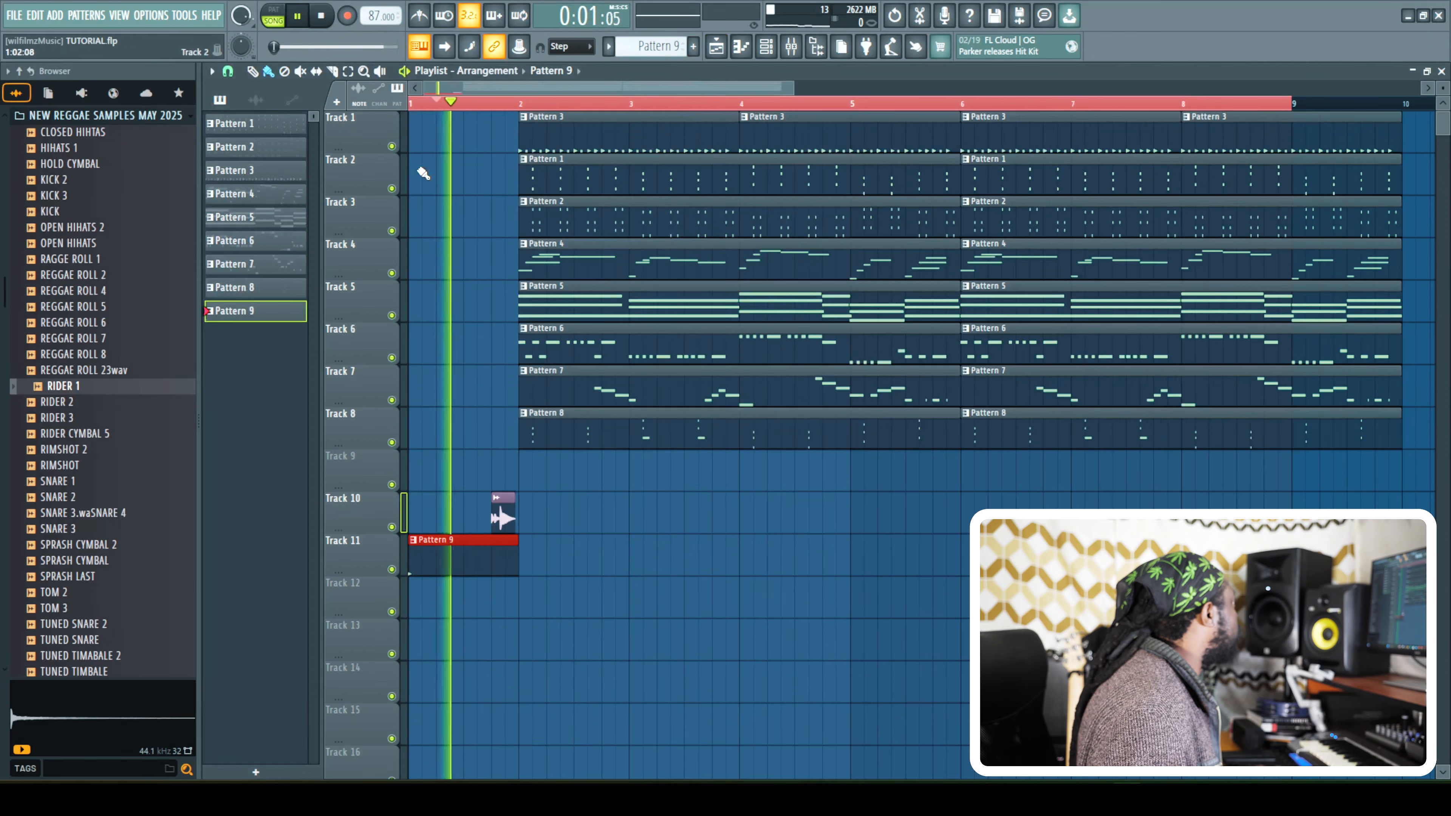
pyautogui.press('space')
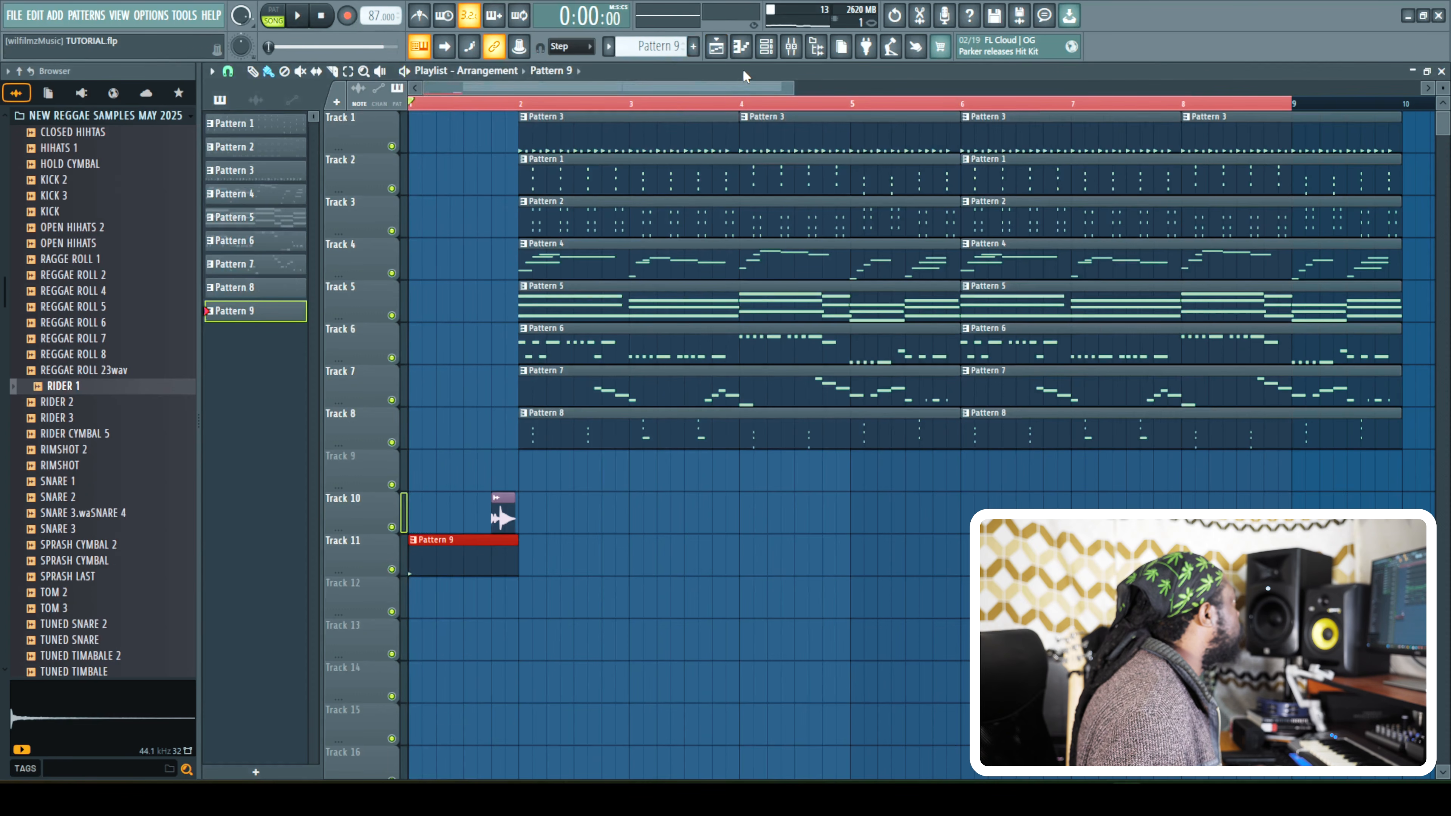
# In Pattern 9, add RIDER 1 hits on steps 5 and 9 and remove the one on step 7 while checking playback.
pyautogui.click(765, 48)
pyautogui.press('space')
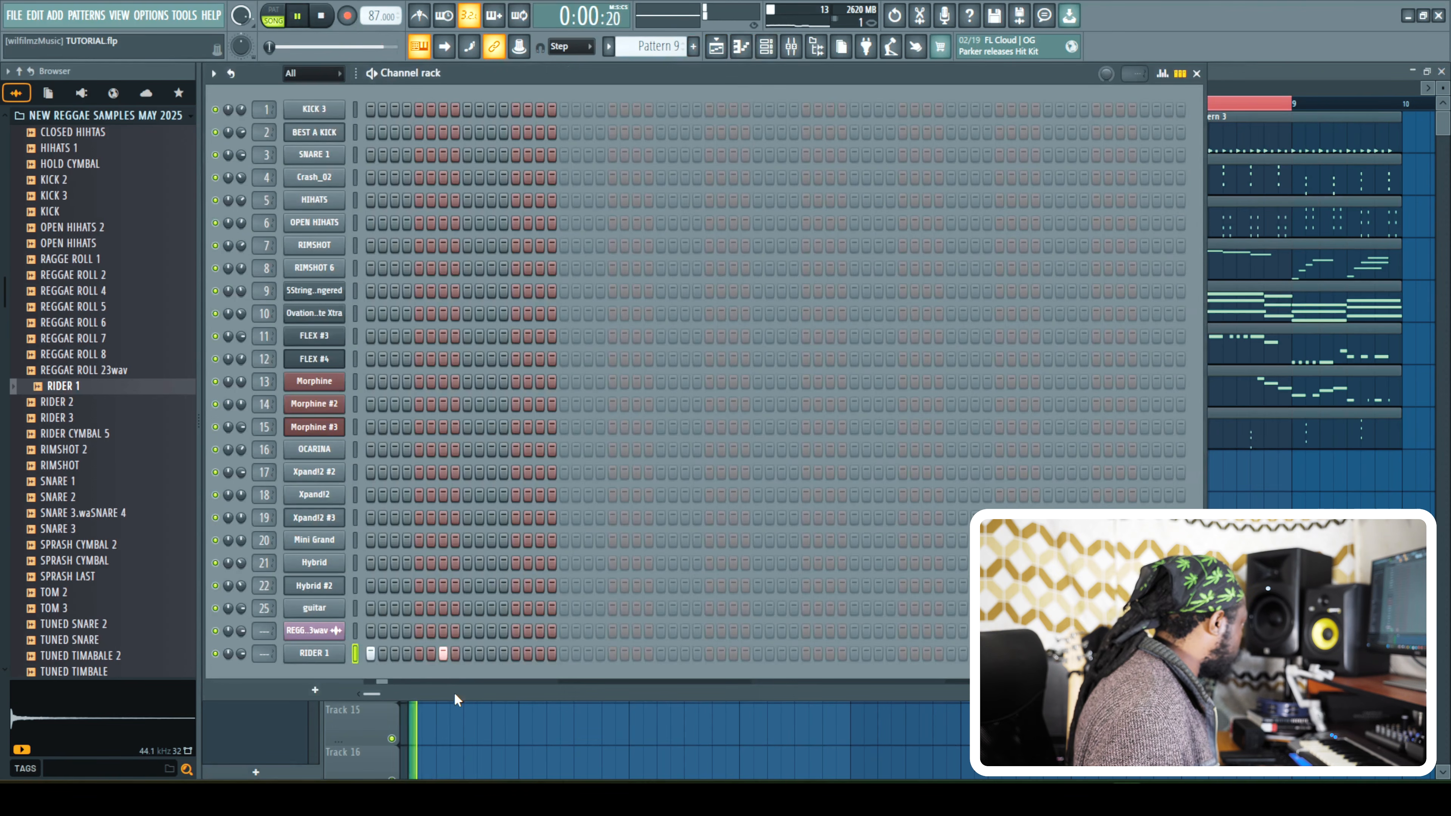
pyautogui.click(419, 654)
pyautogui.press('space')
pyautogui.rightClick(442, 652)
pyautogui.press('space')
pyautogui.press('space')
pyautogui.click(467, 657)
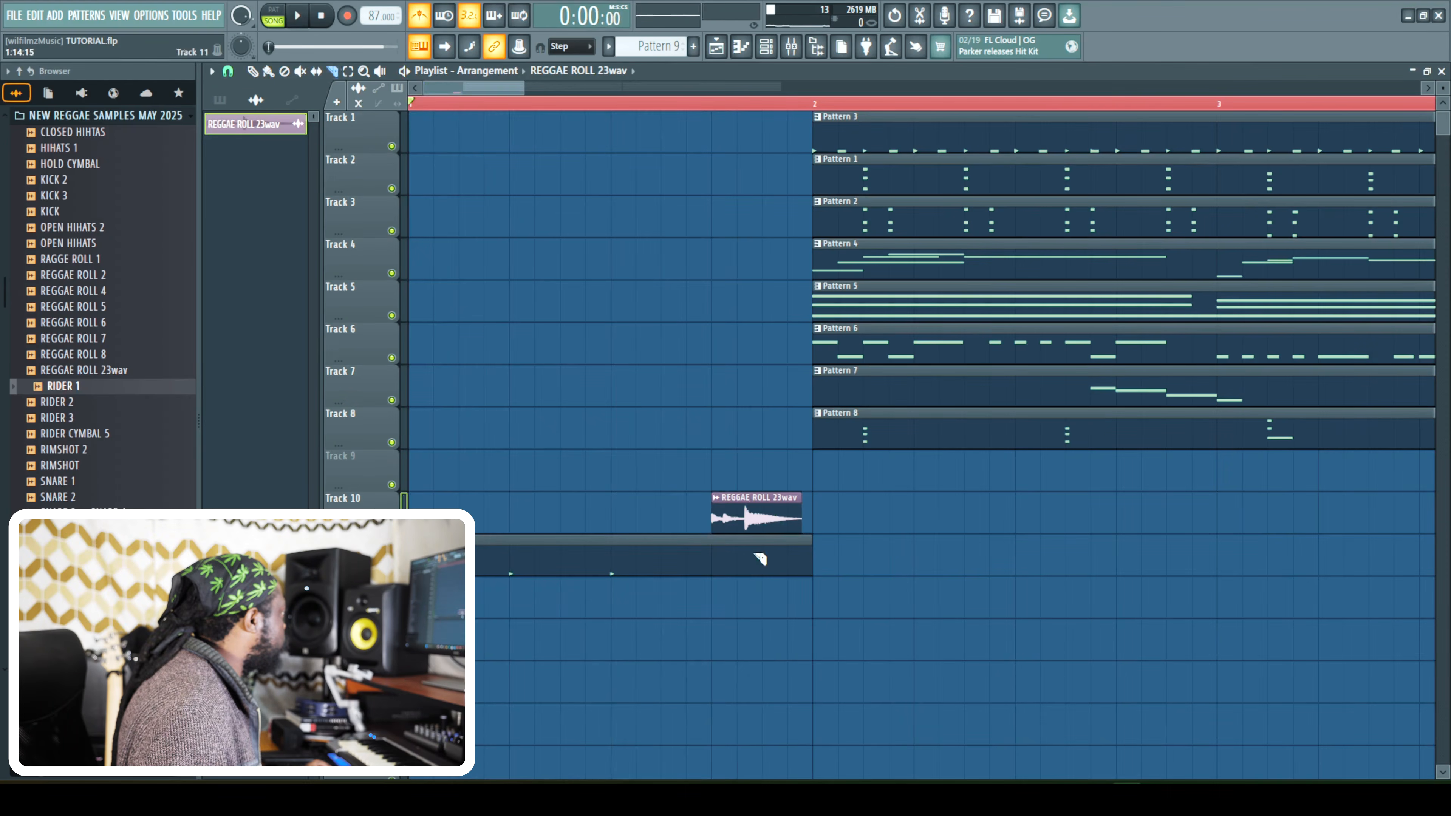
# Undo the trial cut of the REGGAE ROLL 23wav clip and set the playlist's grid snapping to none.
pyautogui.click(745, 521)
pyautogui.hotkey('ctrl', 'z')
pyautogui.click(229, 71)
pyautogui.click(254, 146)
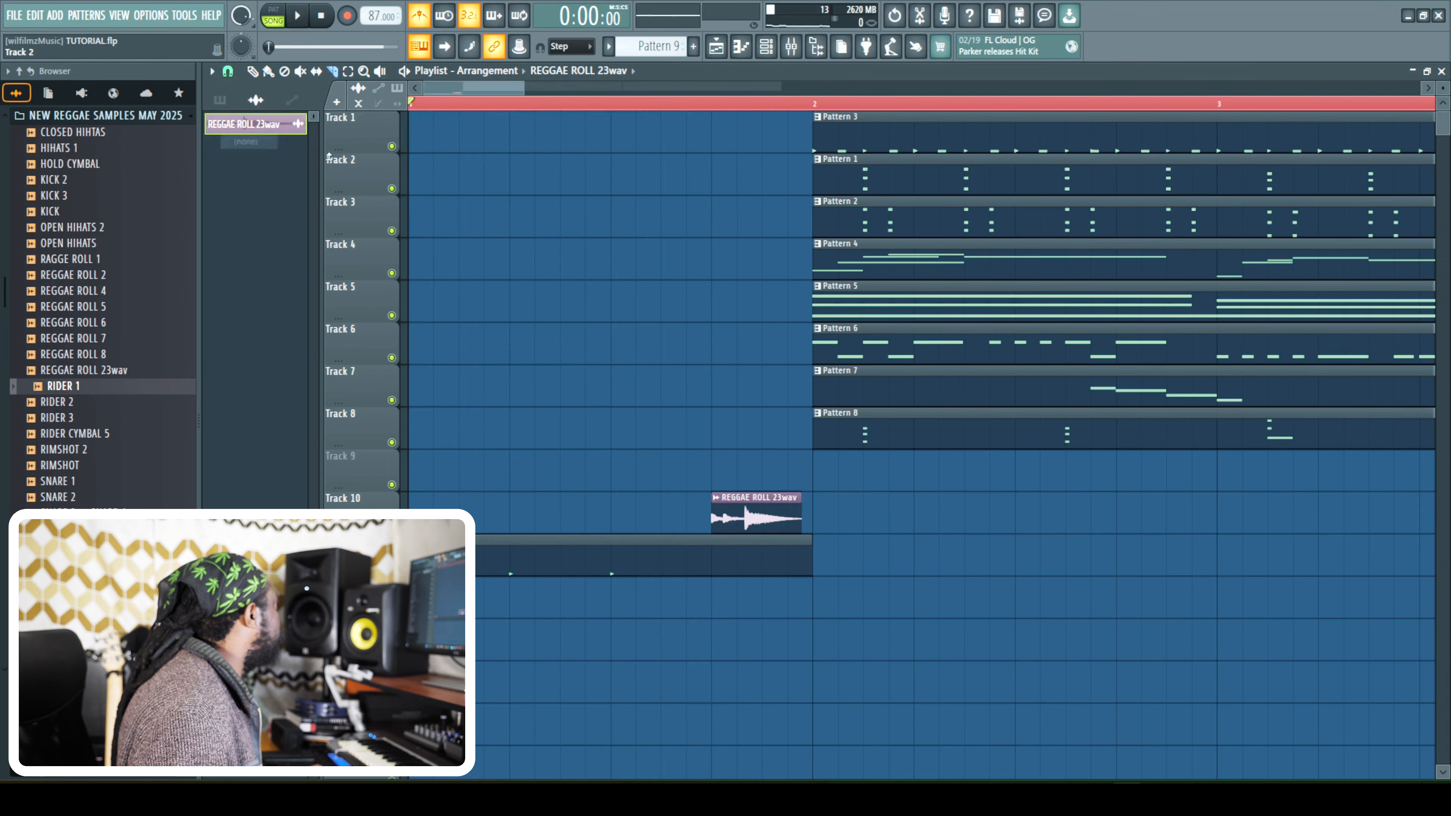
# Move the REGGAE ROLL 23wav clip on Track 10 slightly later and slice it in two at its loud hit.
pyautogui.click(250, 72)
pyautogui.press('space')
pyautogui.press('space')
pyautogui.moveTo(523, 88); pyautogui.dragTo(480, 88)
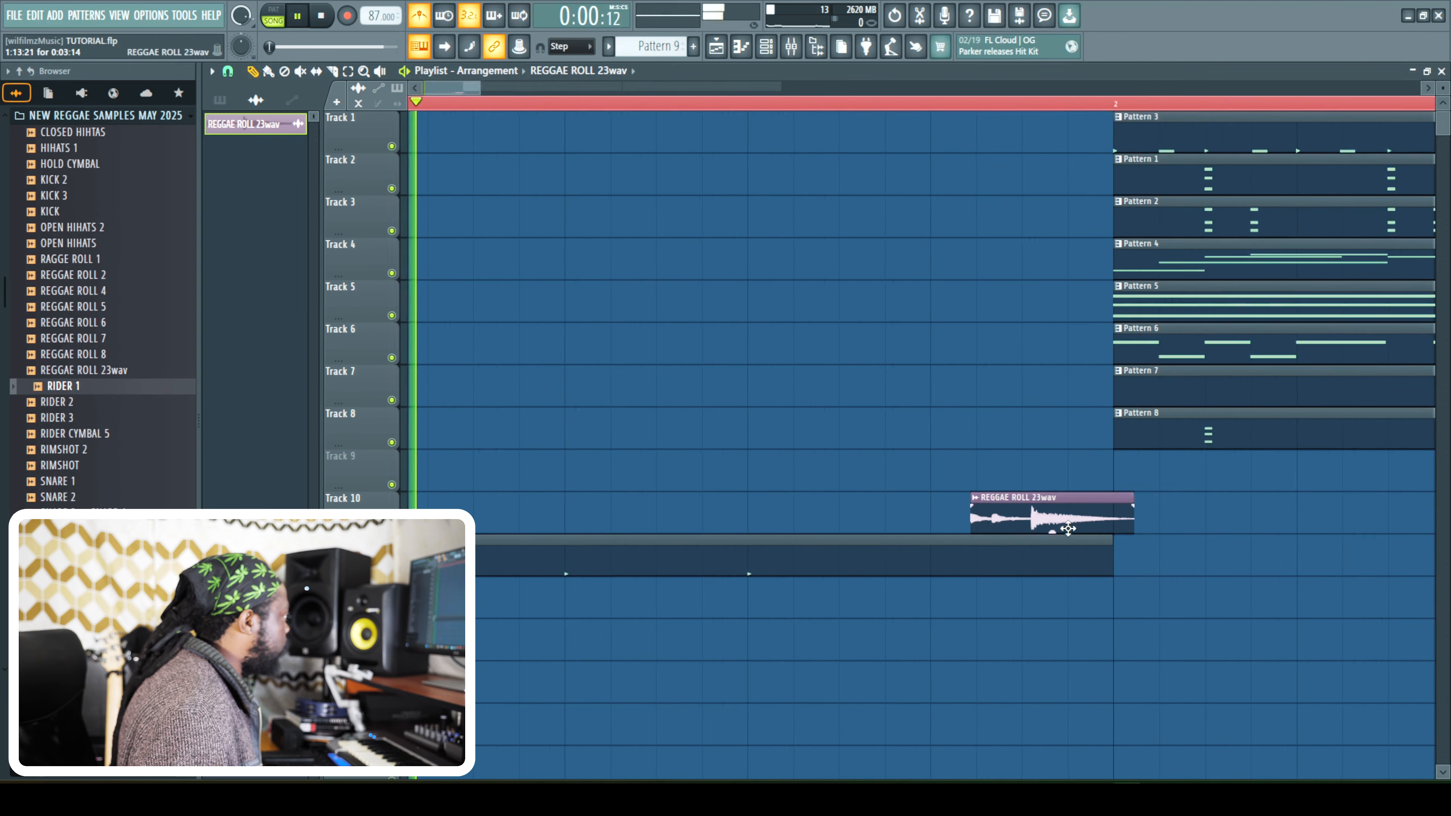
pyautogui.press('space')
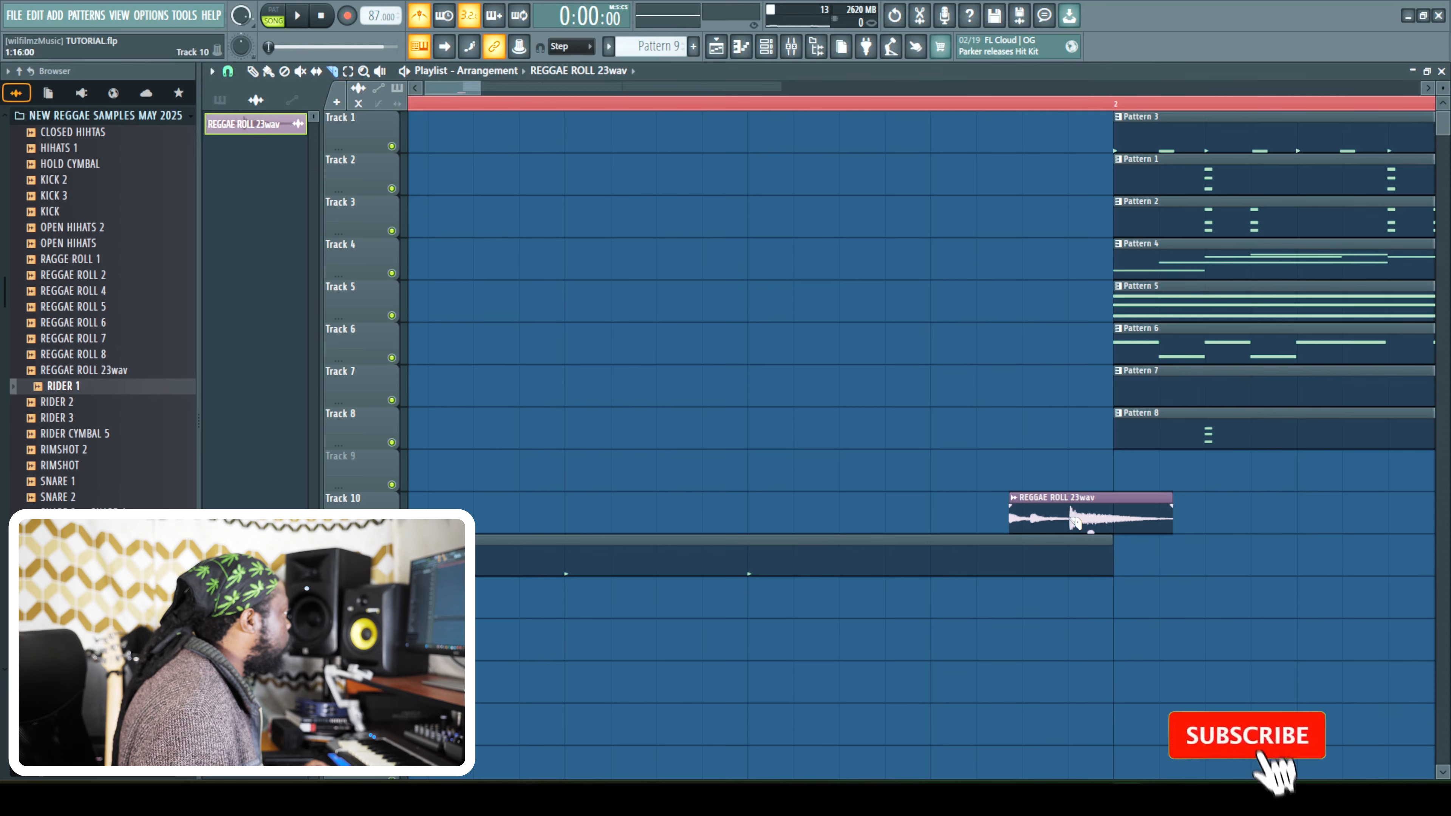
pyautogui.press('space')
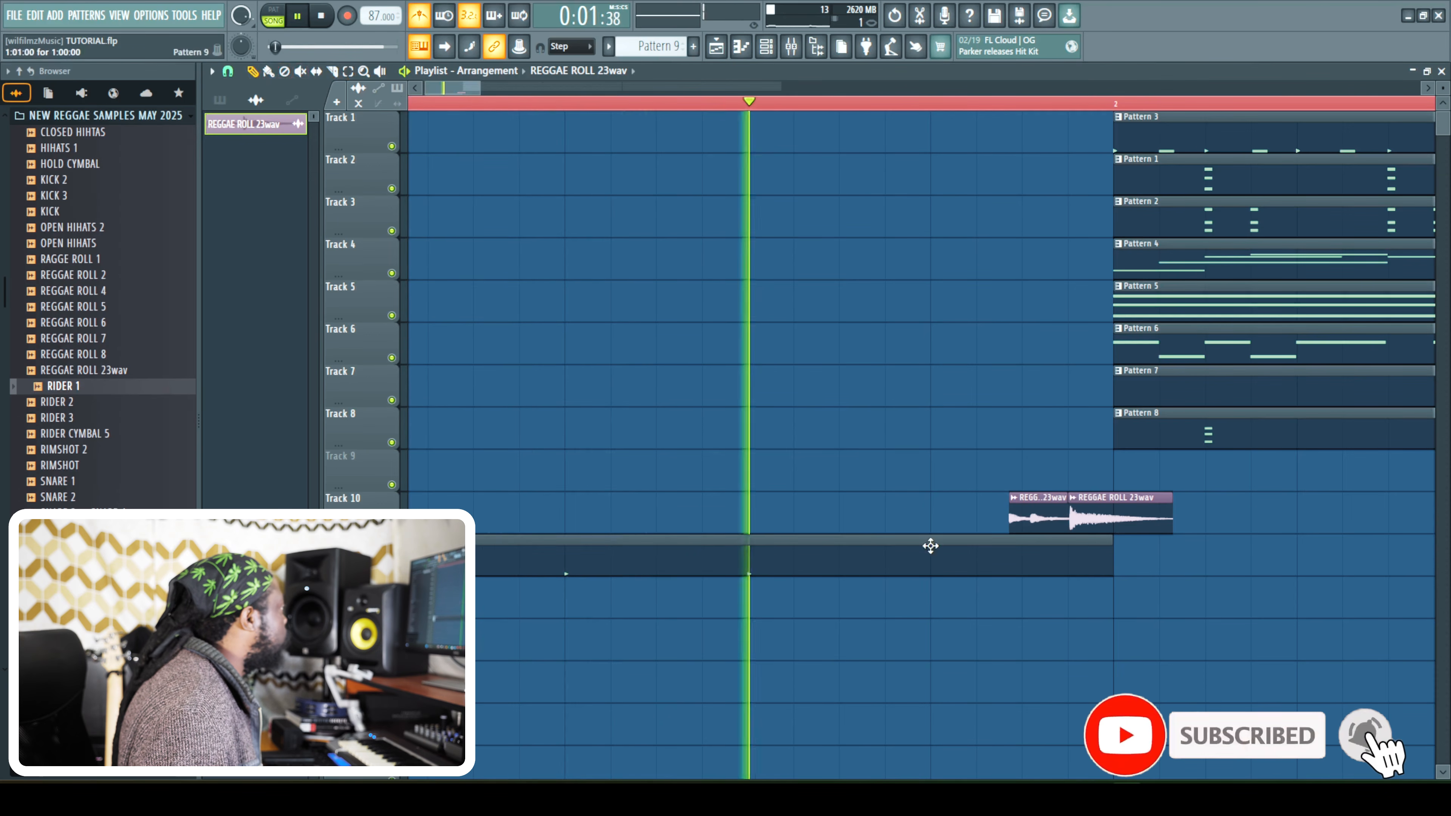
# Move the first roll slice earlier to beat 4 of bar 1 on Track 10, checking by playback.
pyautogui.press('space')
pyautogui.moveTo(1011, 533); pyautogui.dragTo(1004, 521)
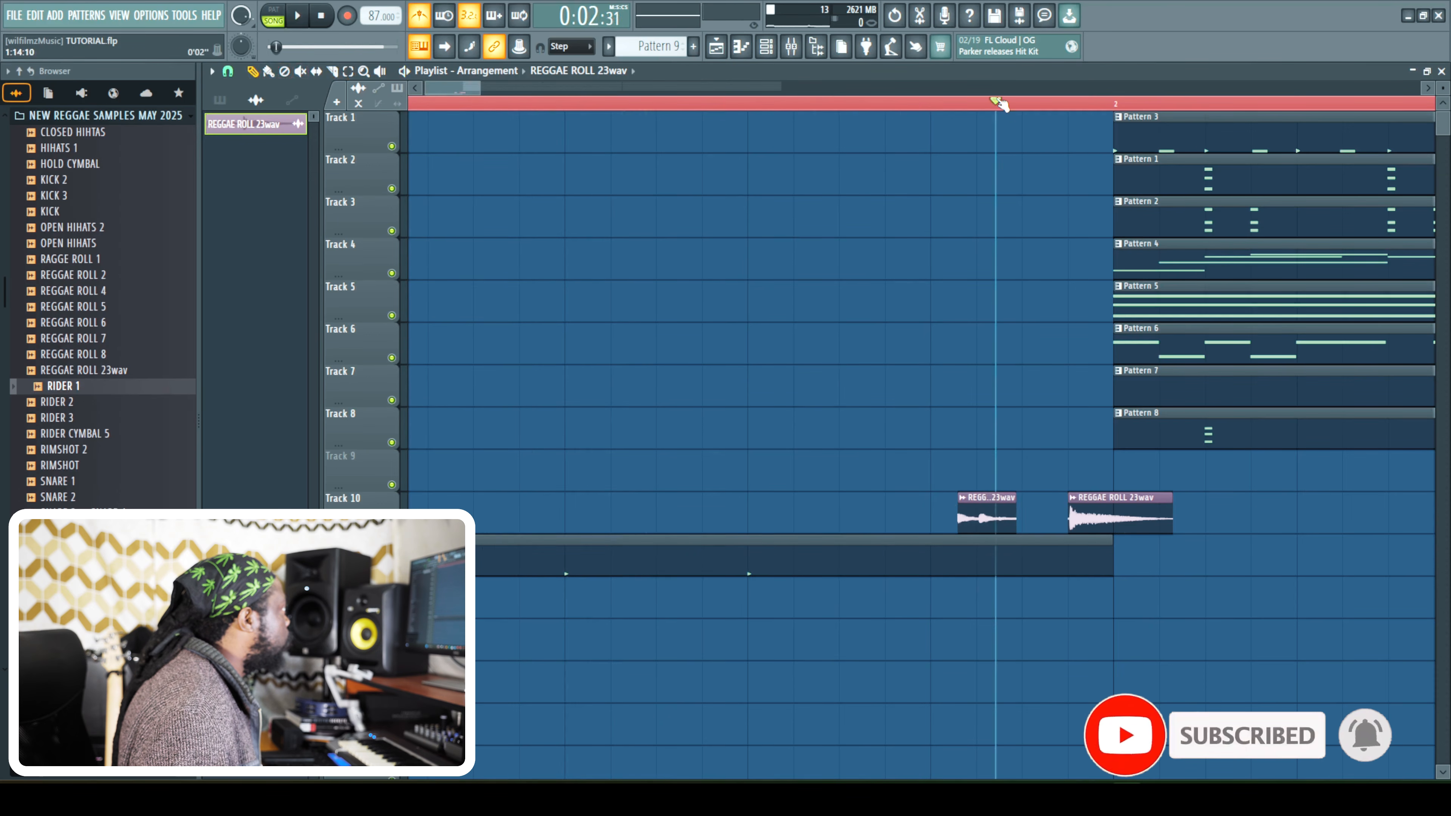
pyautogui.press('space')
pyautogui.press('space')
pyautogui.moveTo(990, 504); pyautogui.dragTo(986, 503)
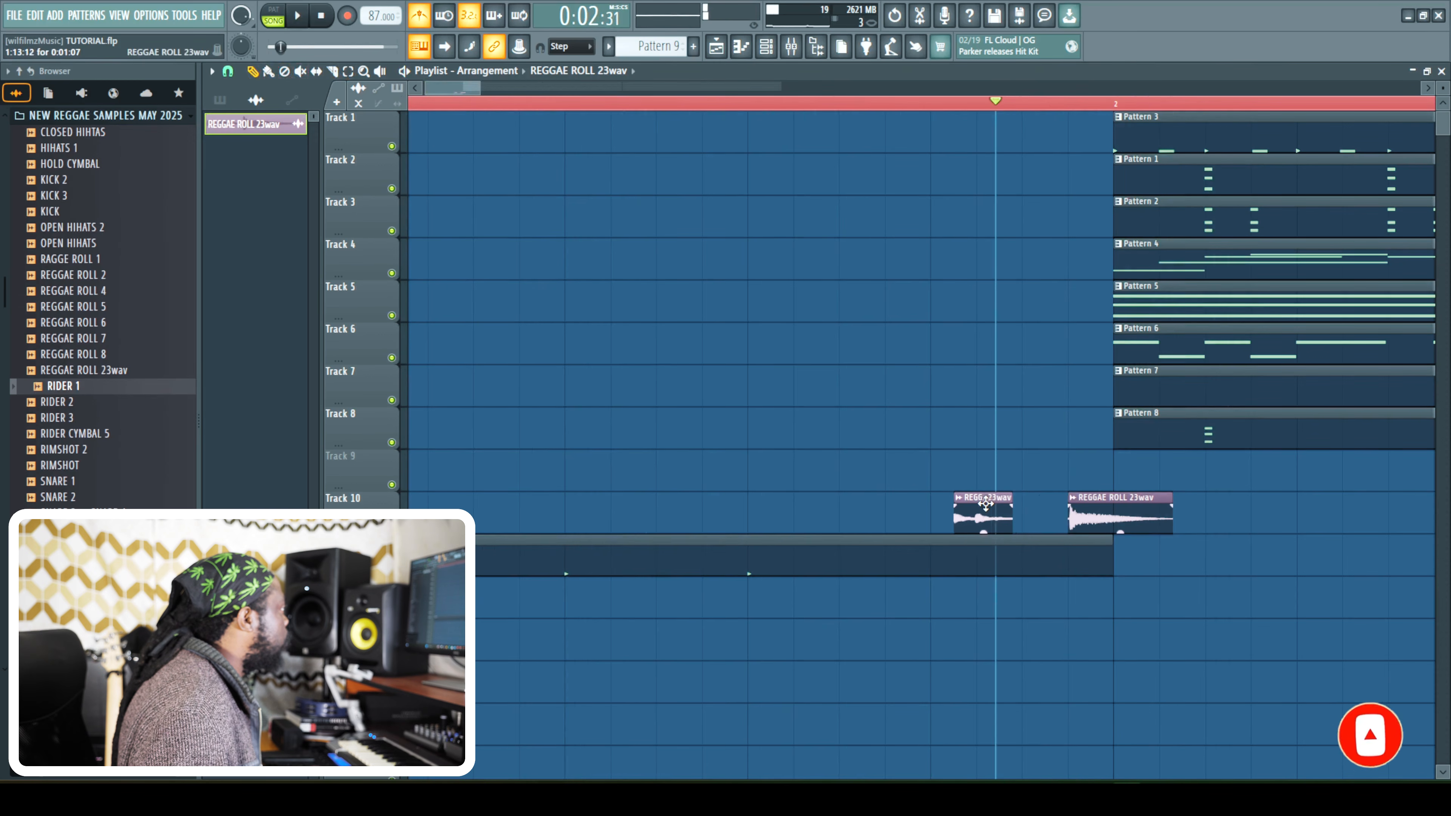
pyautogui.click(869, 103)
pyautogui.press('space')
pyautogui.press('space')
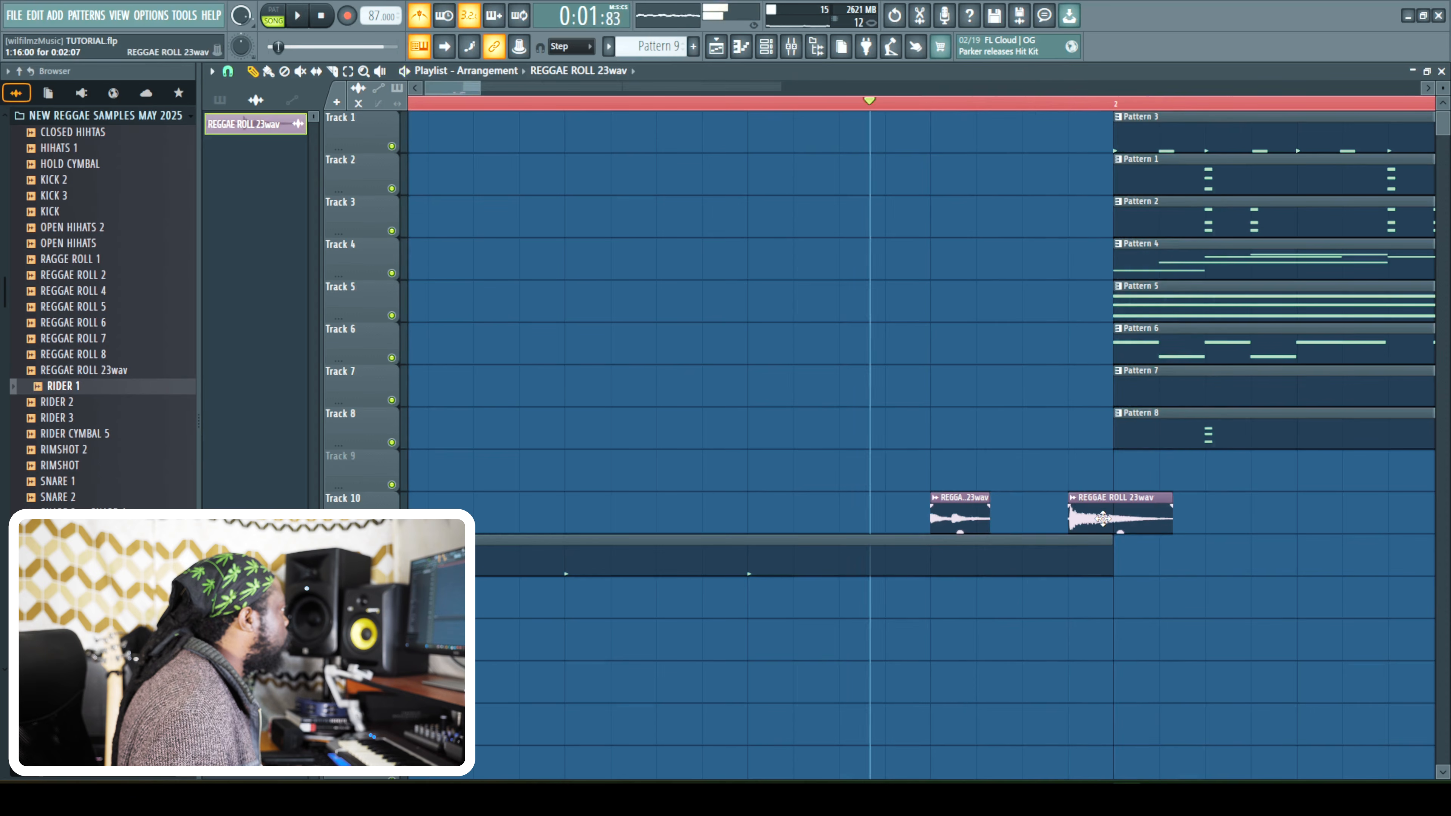
# Move the second roll slice earlier to half a beat before bar 2 and play the intro.
pyautogui.moveTo(1102, 518); pyautogui.dragTo(1060, 518)
pyautogui.press('space')
pyautogui.press('space')
pyautogui.press('space')
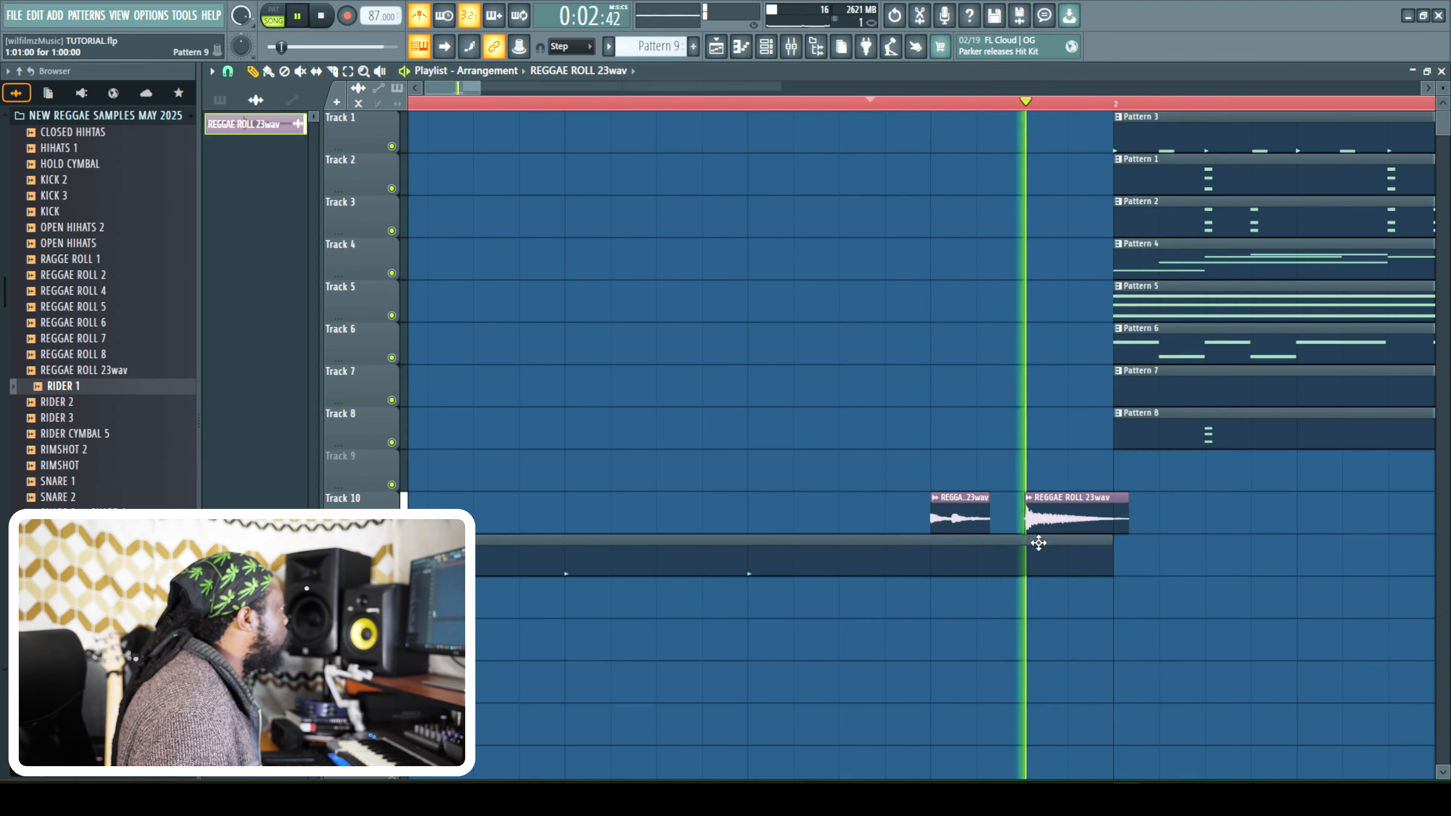
pyautogui.press('space')
pyautogui.press('space')
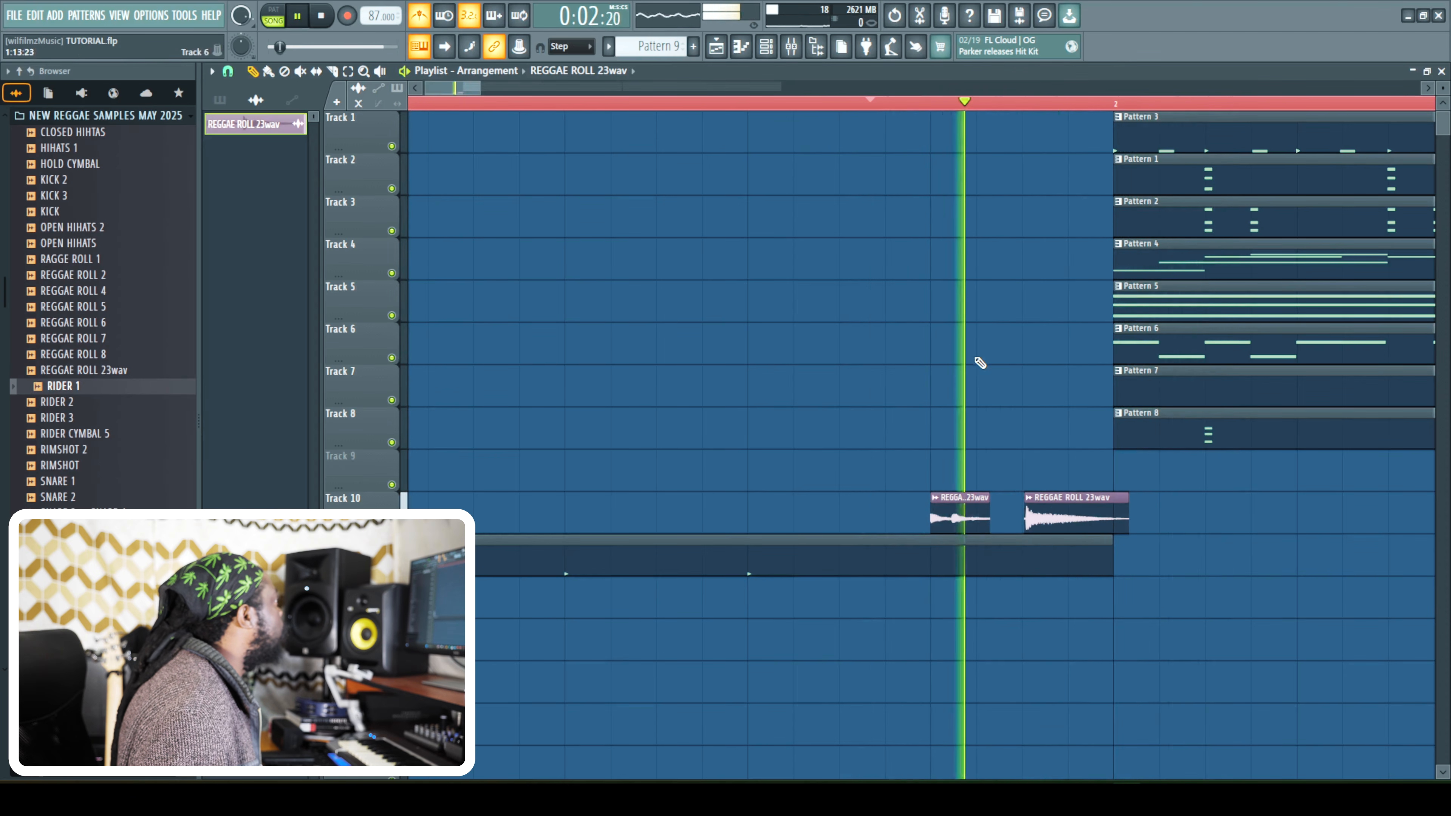
pyautogui.click(503, 102)
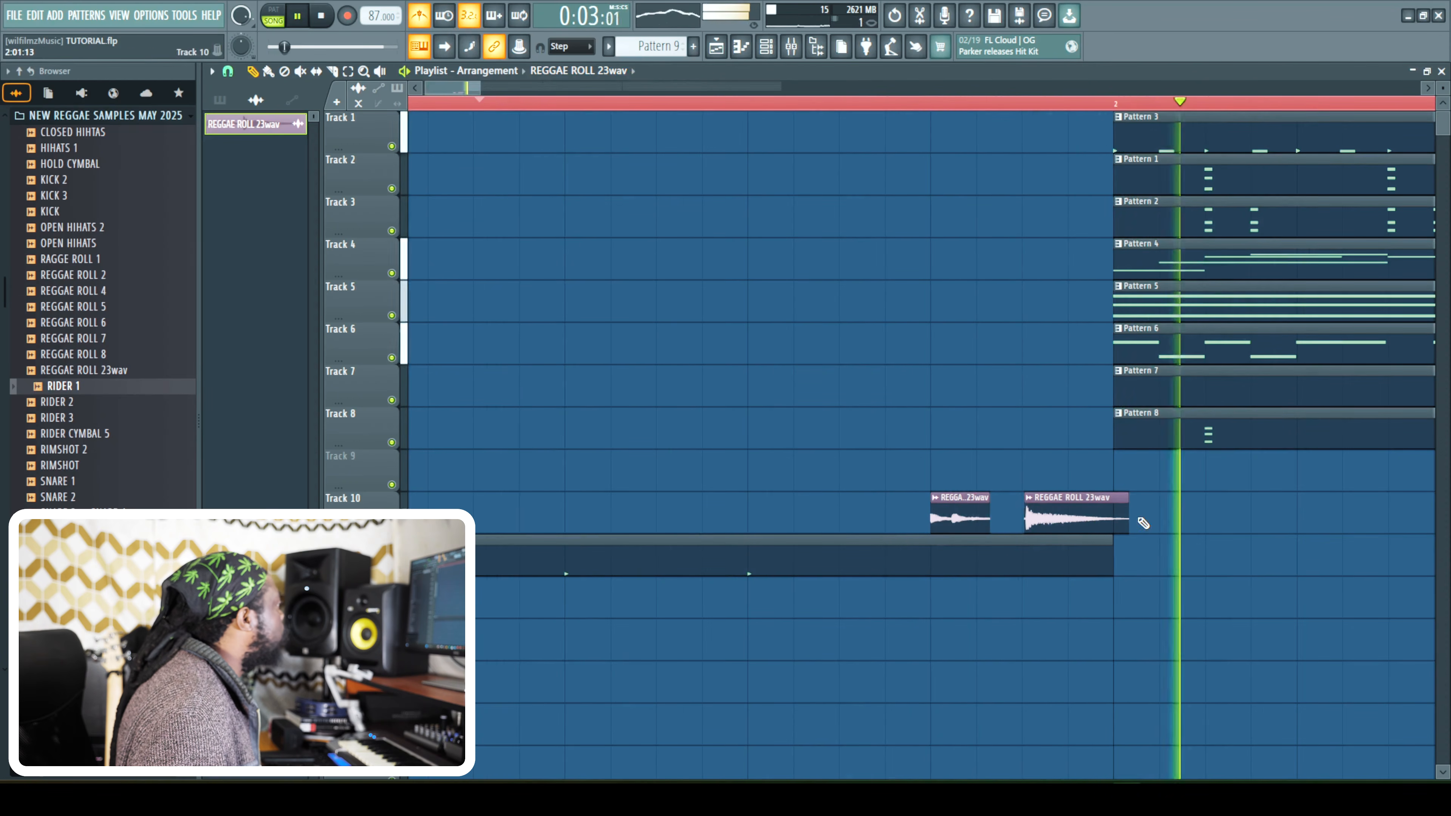
pyautogui.press('space')
# Move the two roll slices on Track 10 earlier to about 1:10:23 and 1:12:23, checking the timing by playback.
pyautogui.press('space')
pyautogui.press('space')
pyautogui.press('space')
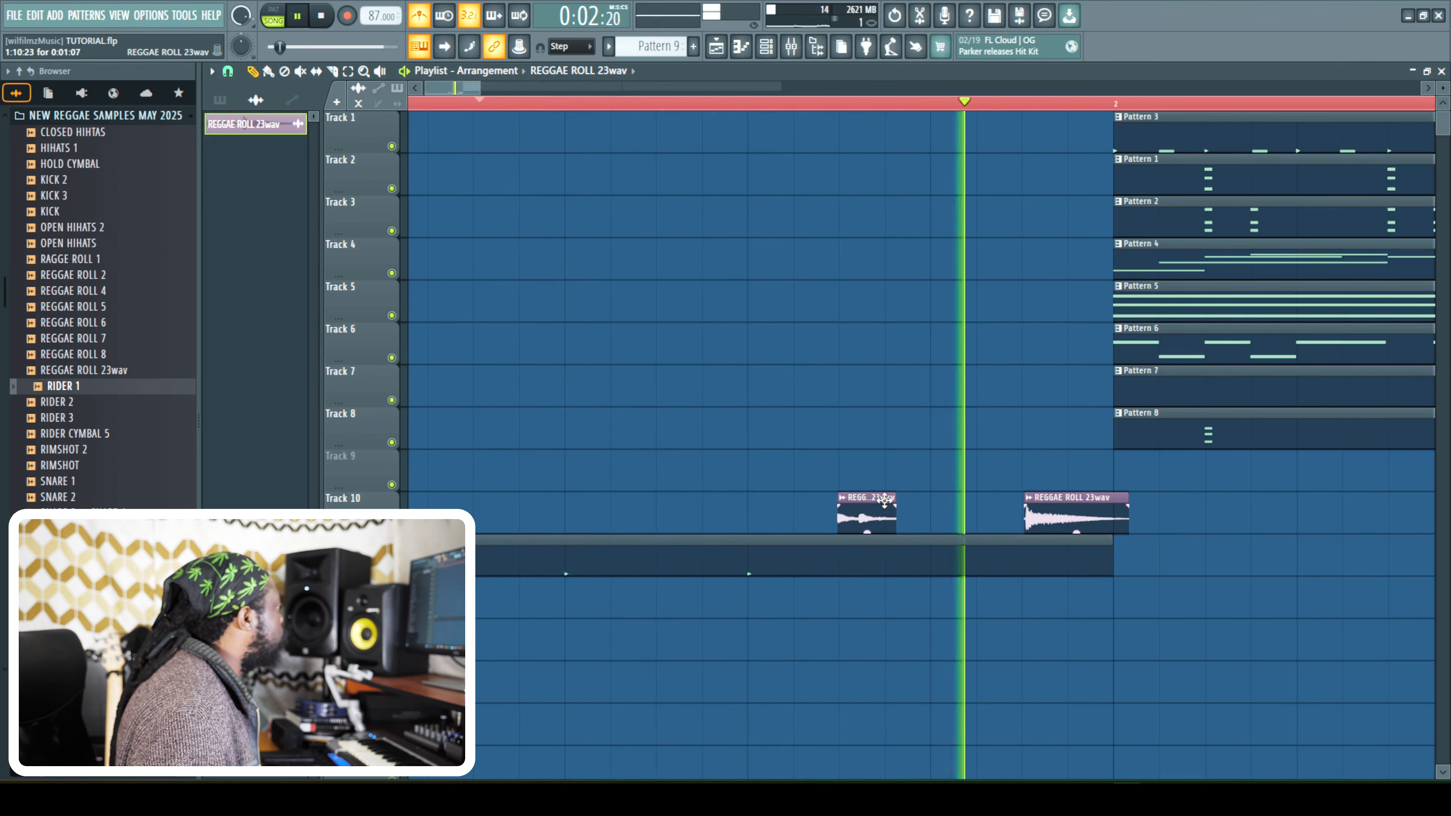
pyautogui.press('space')
pyautogui.moveTo(1055, 514); pyautogui.dragTo(1026, 514)
pyautogui.press('space')
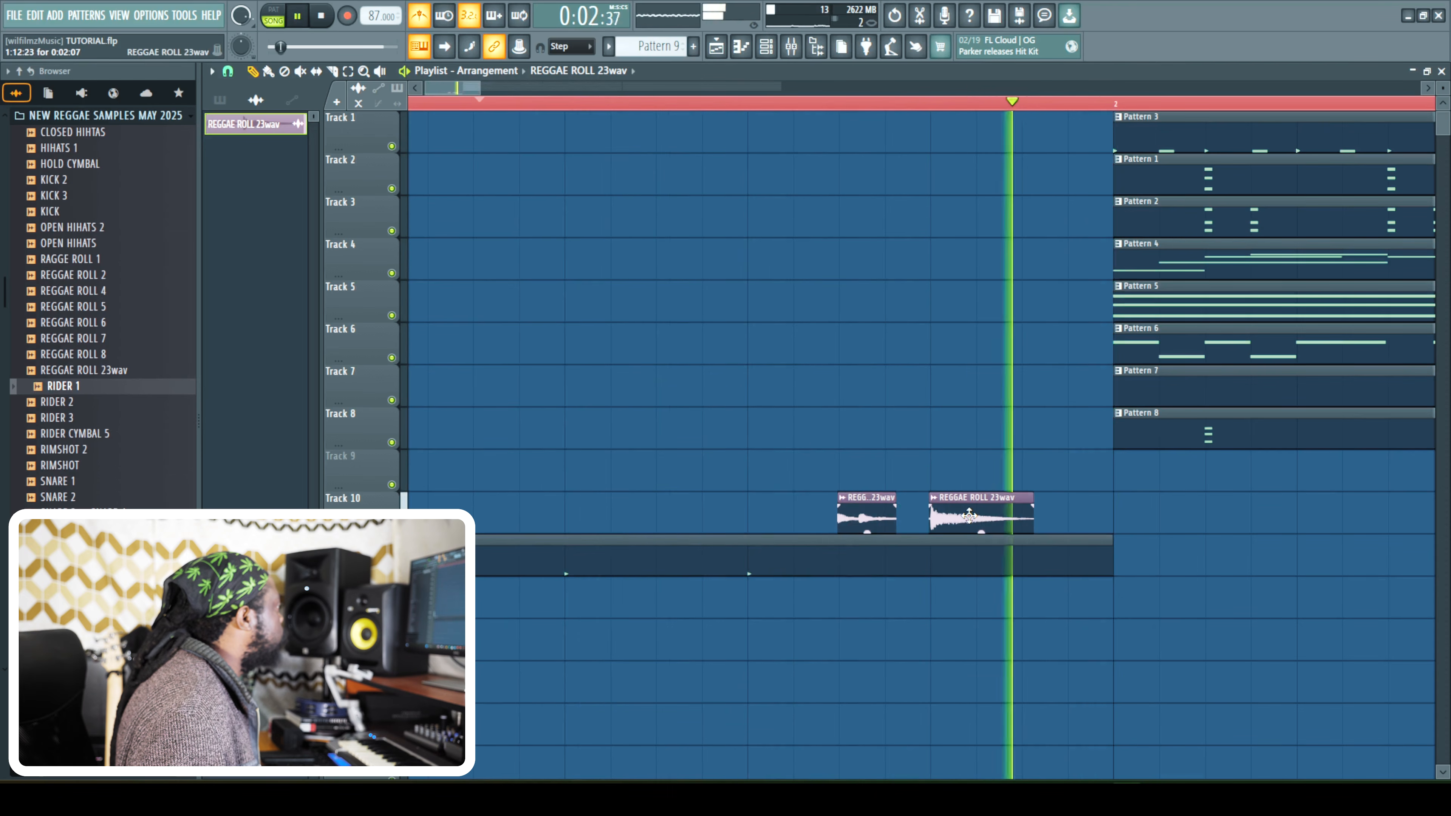
pyautogui.press('space')
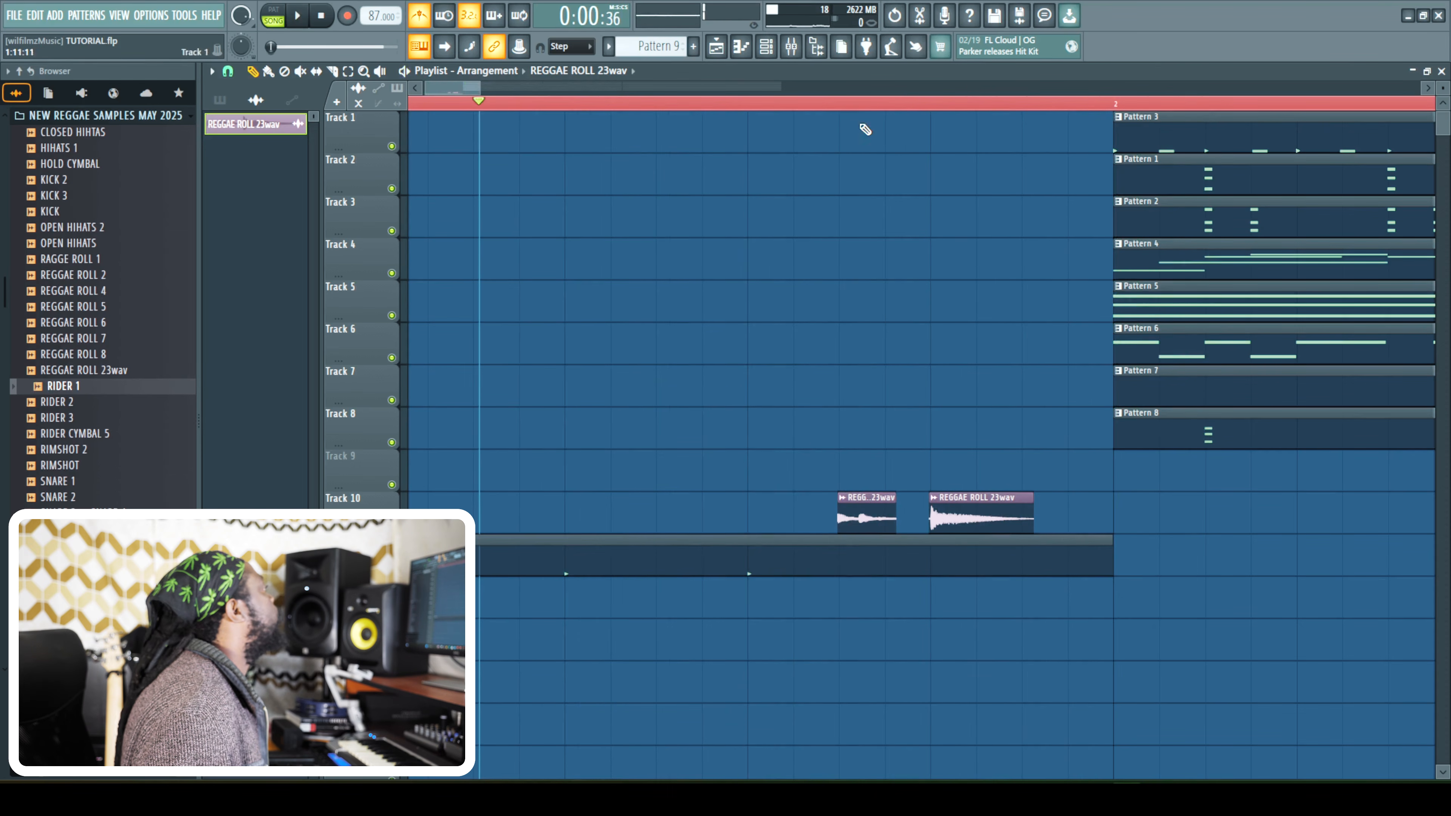
pyautogui.press('space')
pyautogui.press('space')
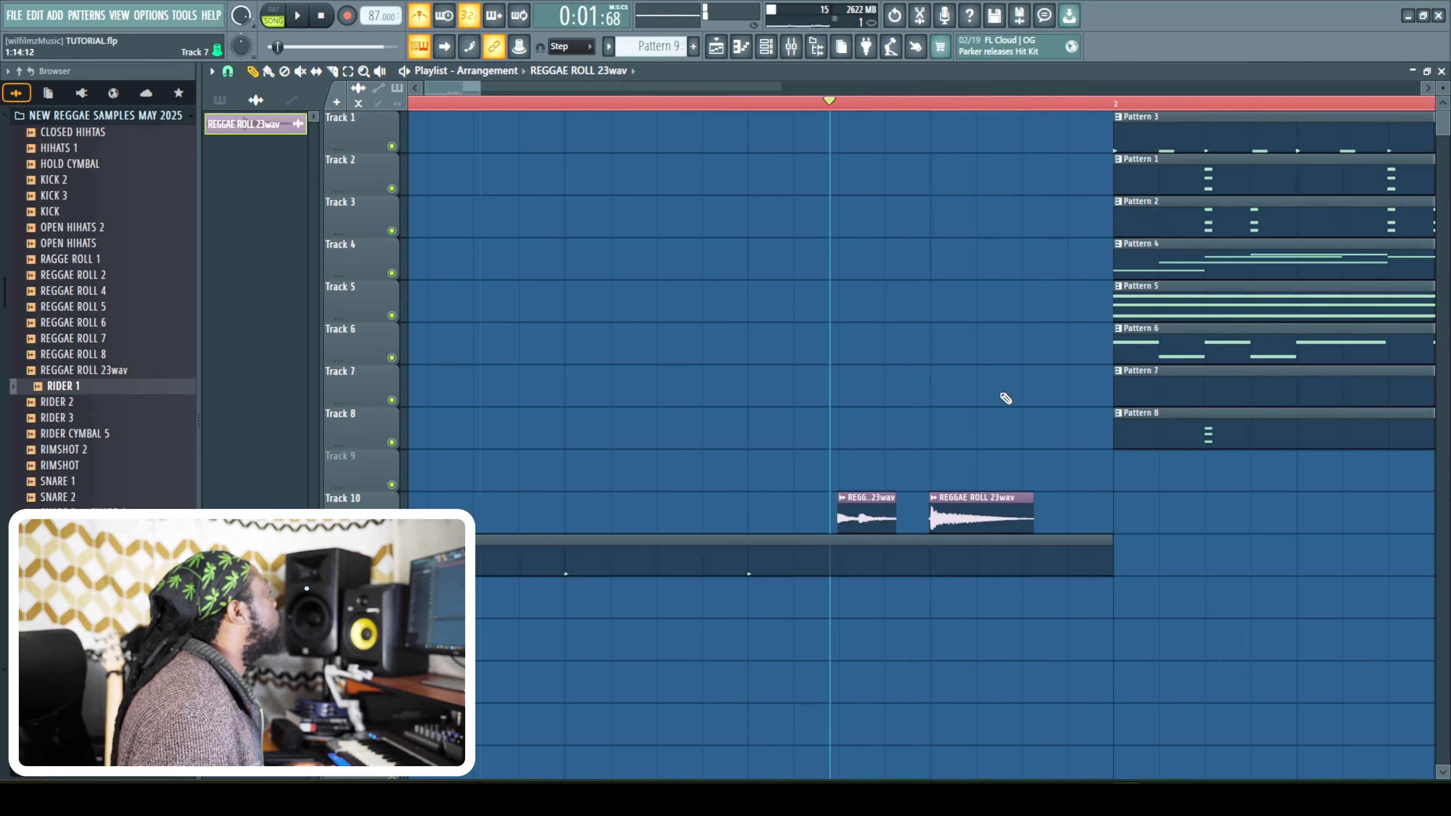
pyautogui.press('space')
pyautogui.press('space')
# Add the TOM 2 sample as a new channel and place its hit on step 14 of Pattern 9.
pyautogui.click(1022, 565)
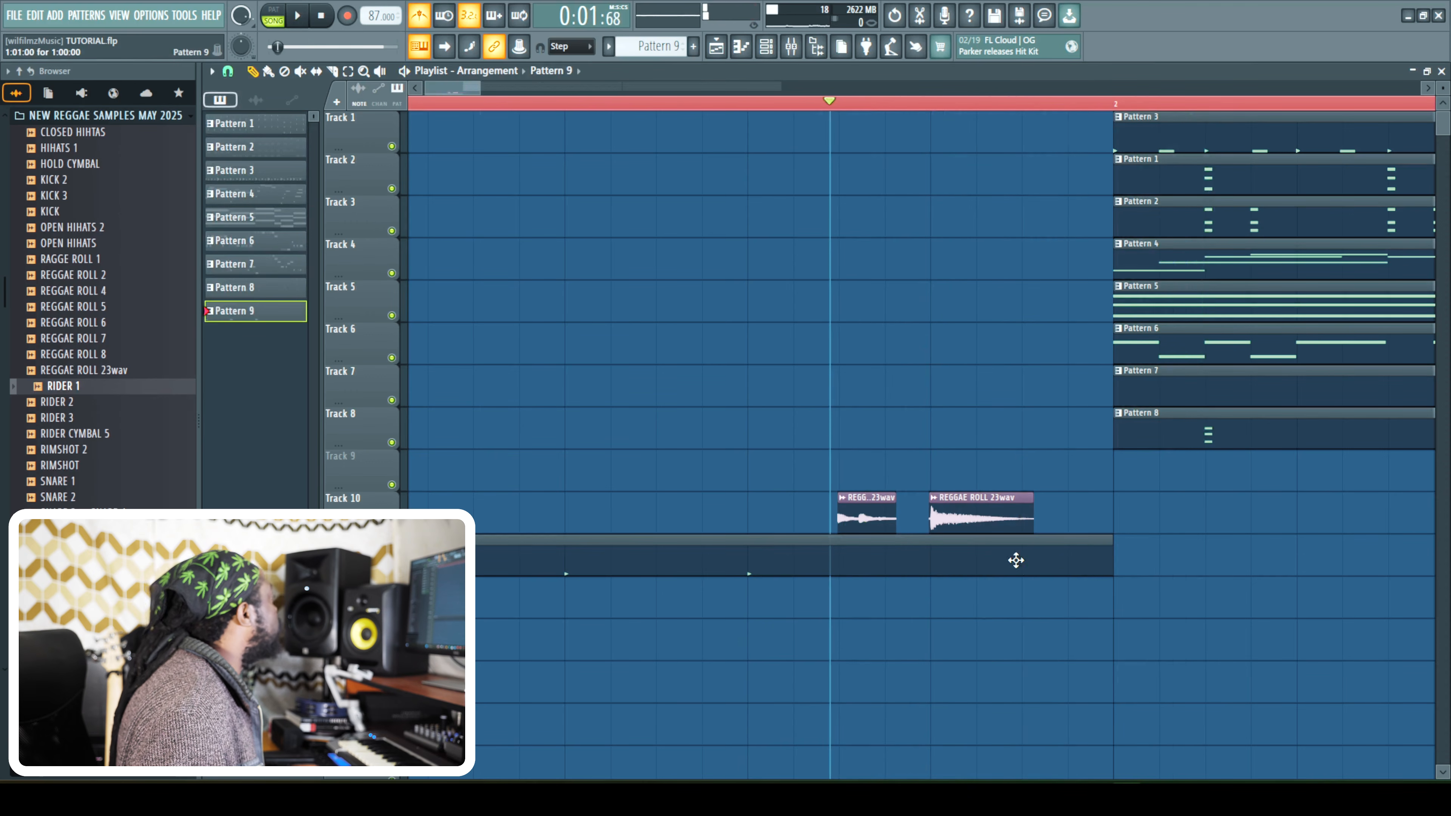
pyautogui.click(776, 49)
pyautogui.scroll(-4, 63, 389)
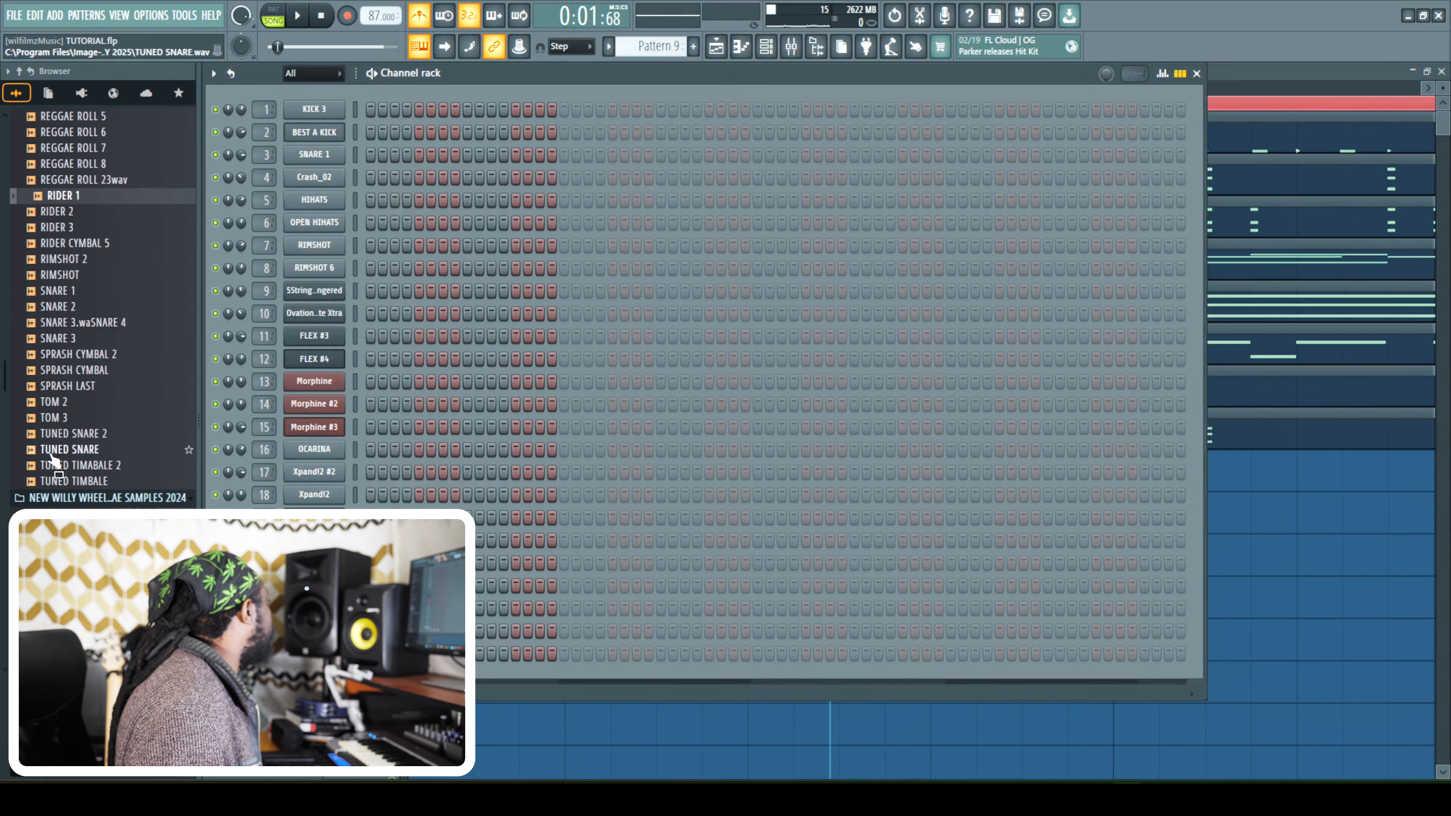
pyautogui.click(61, 402)
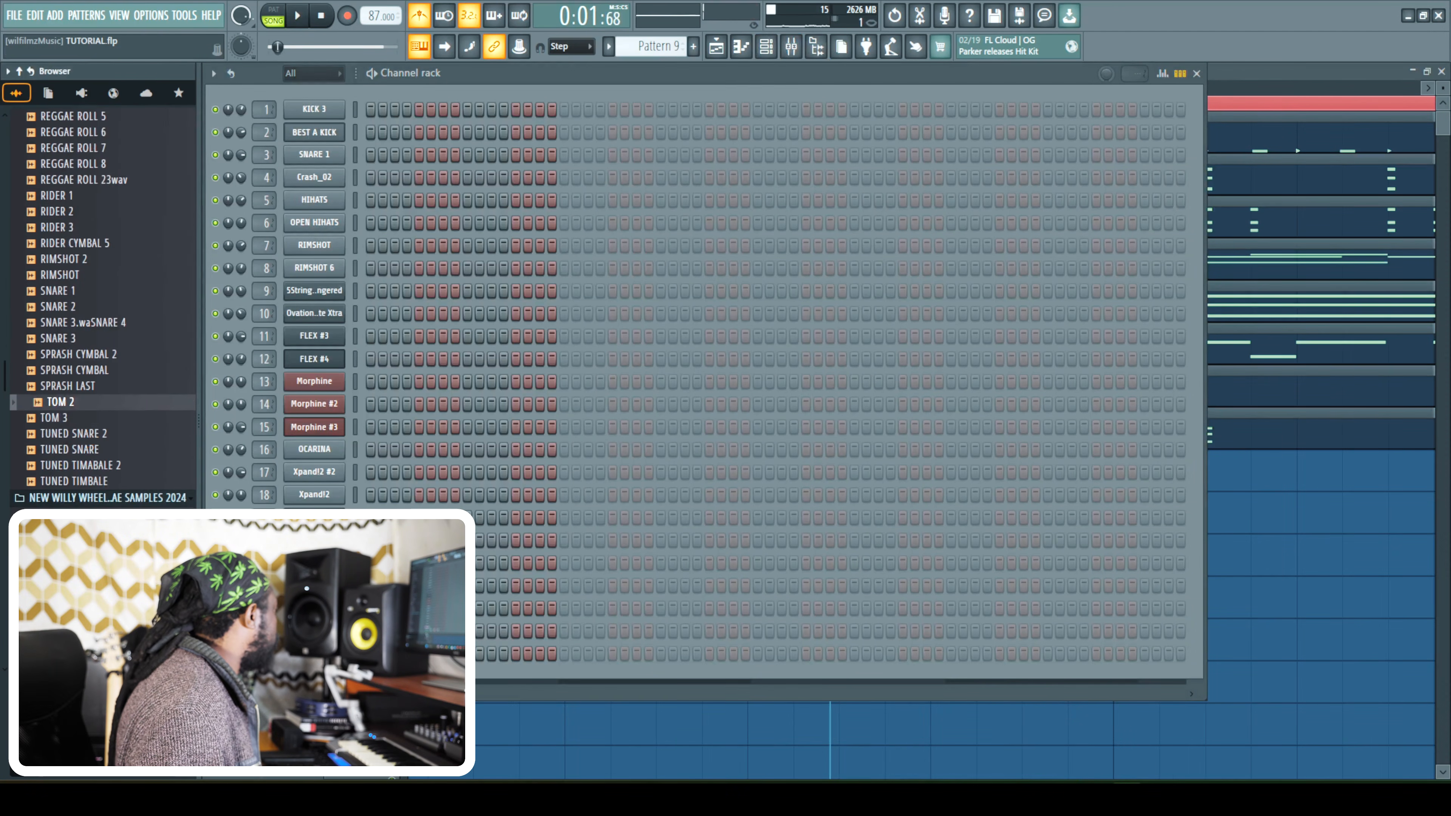
pyautogui.press('space')
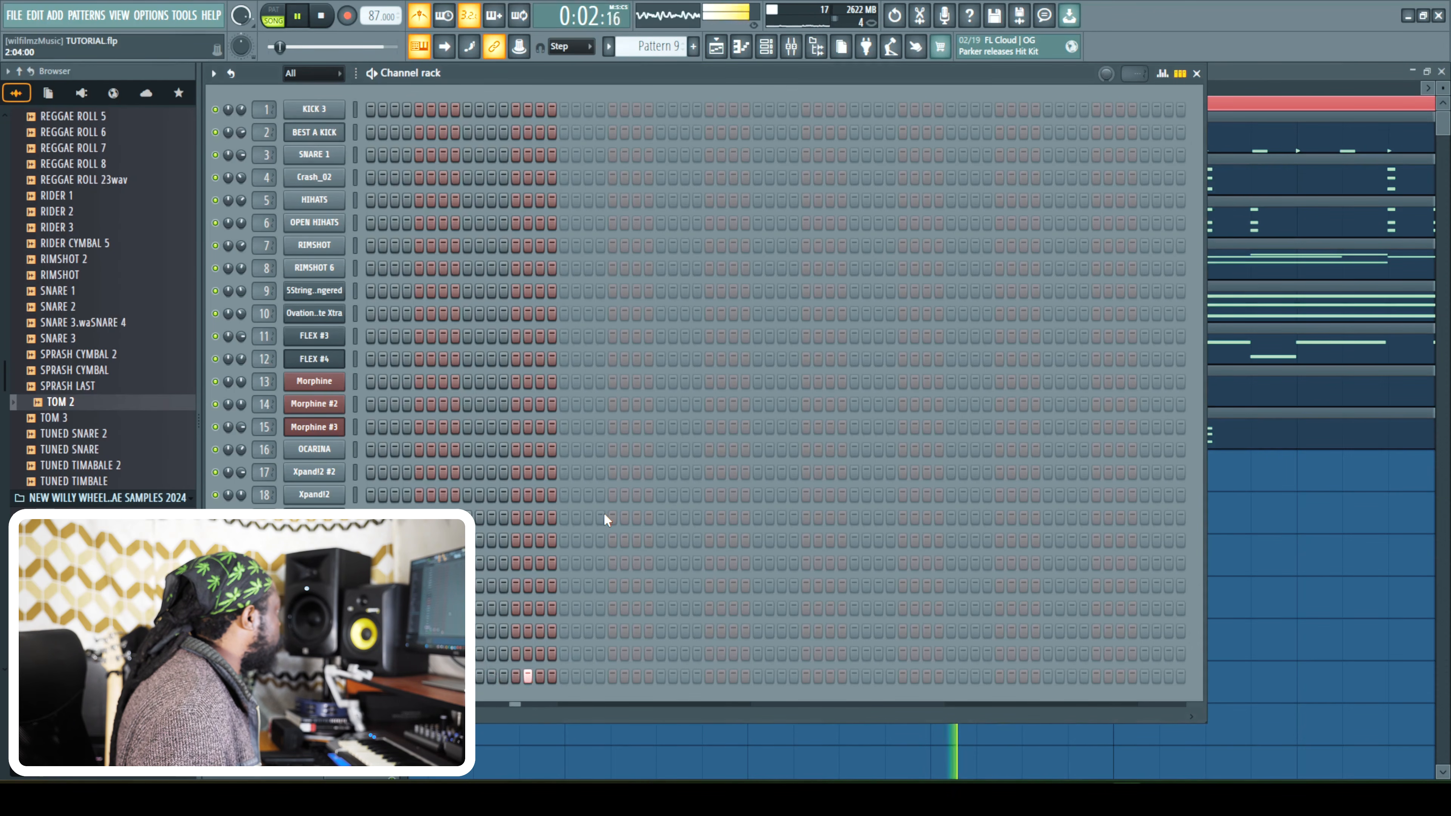
# In Pattern 9, add a TOM 2 hit on step 15 and remove the one on step 16.
pyautogui.click(551, 681)
pyautogui.click(540, 680)
pyautogui.rightClick(551, 681)
pyautogui.press('space')
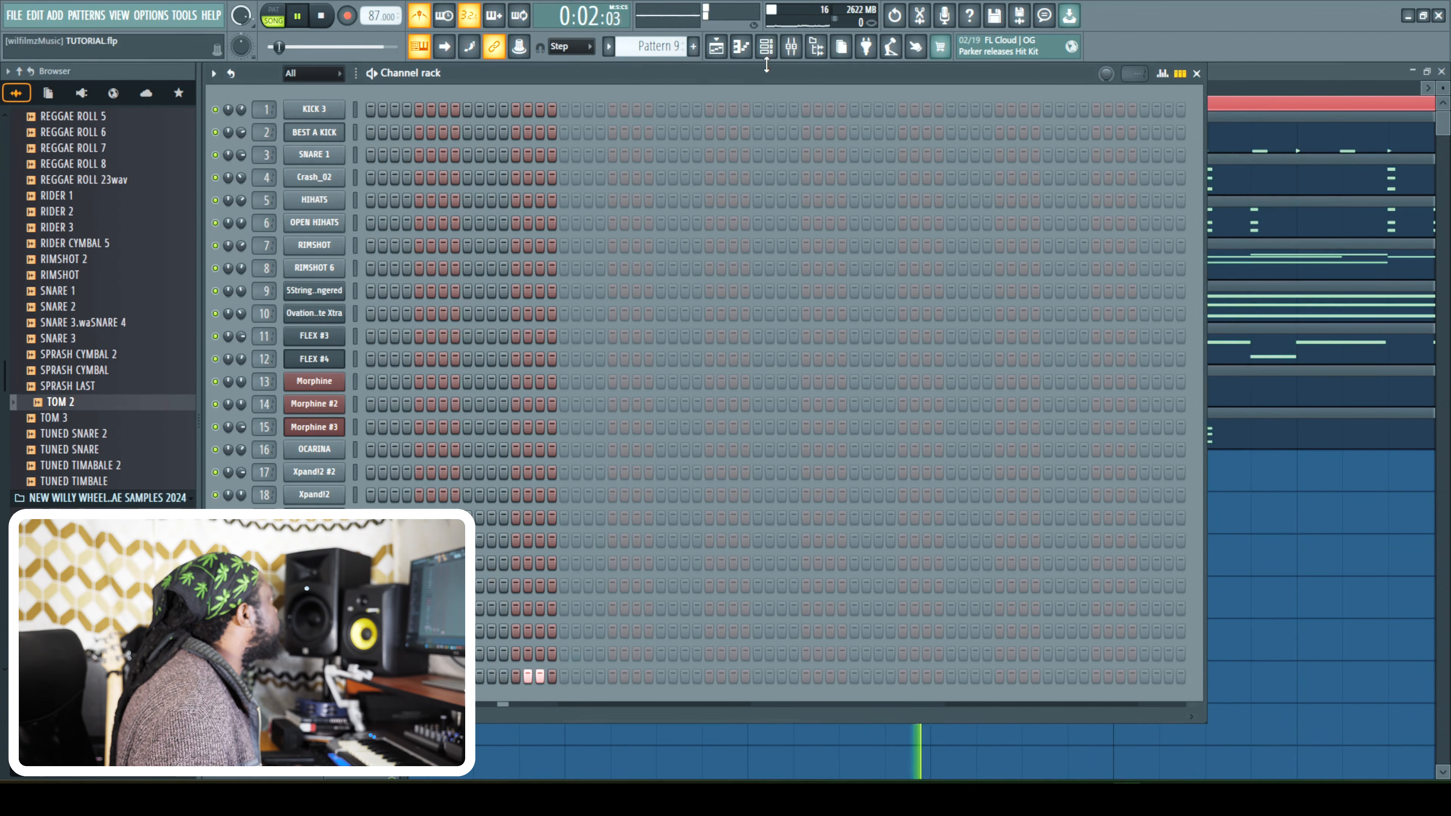
# Add a short fade-out to the end of both roll slices on Track 10 while checking playback.
pyautogui.click(724, 50)
pyautogui.press('space')
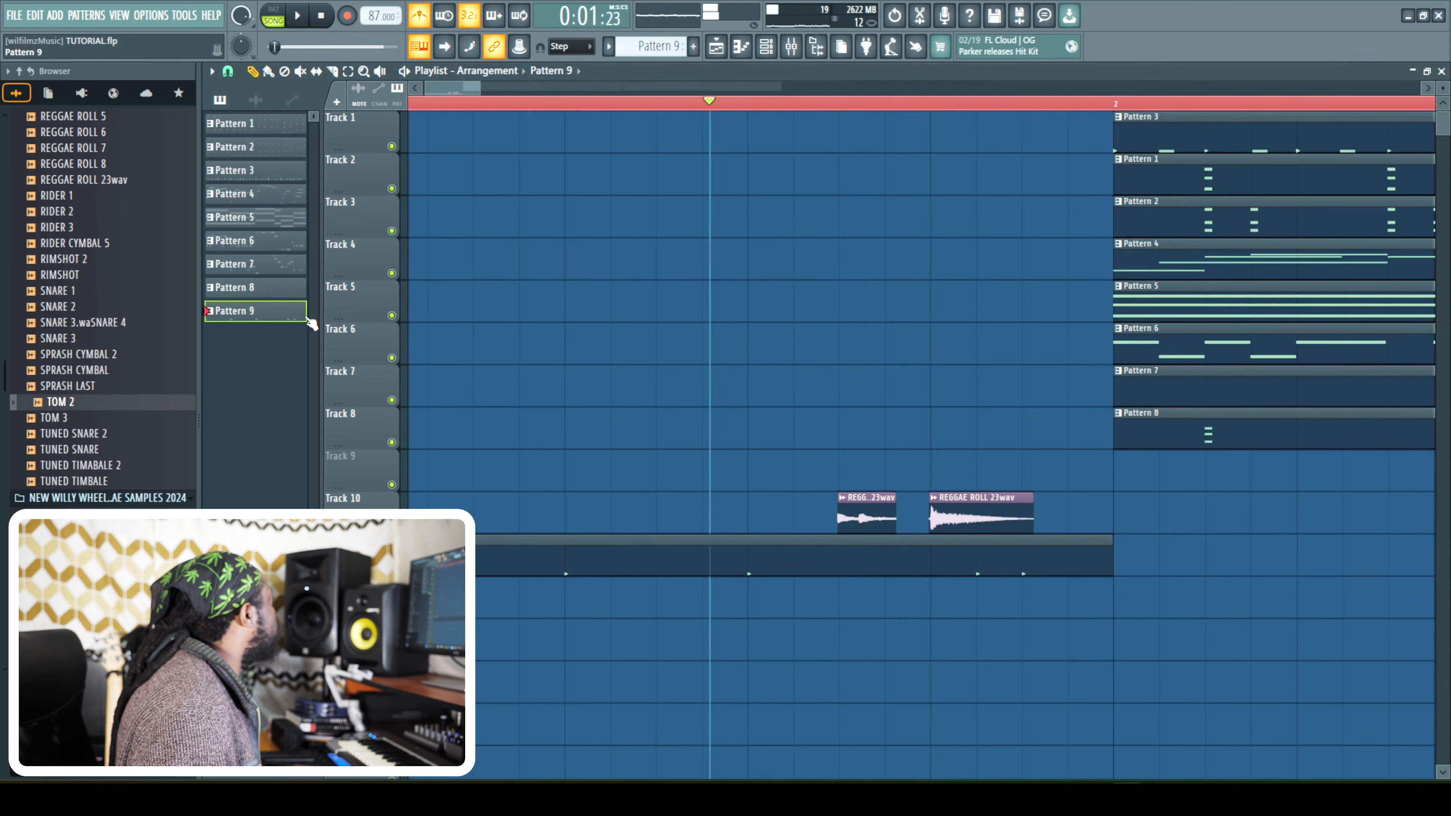
pyautogui.press('space')
pyautogui.press('space')
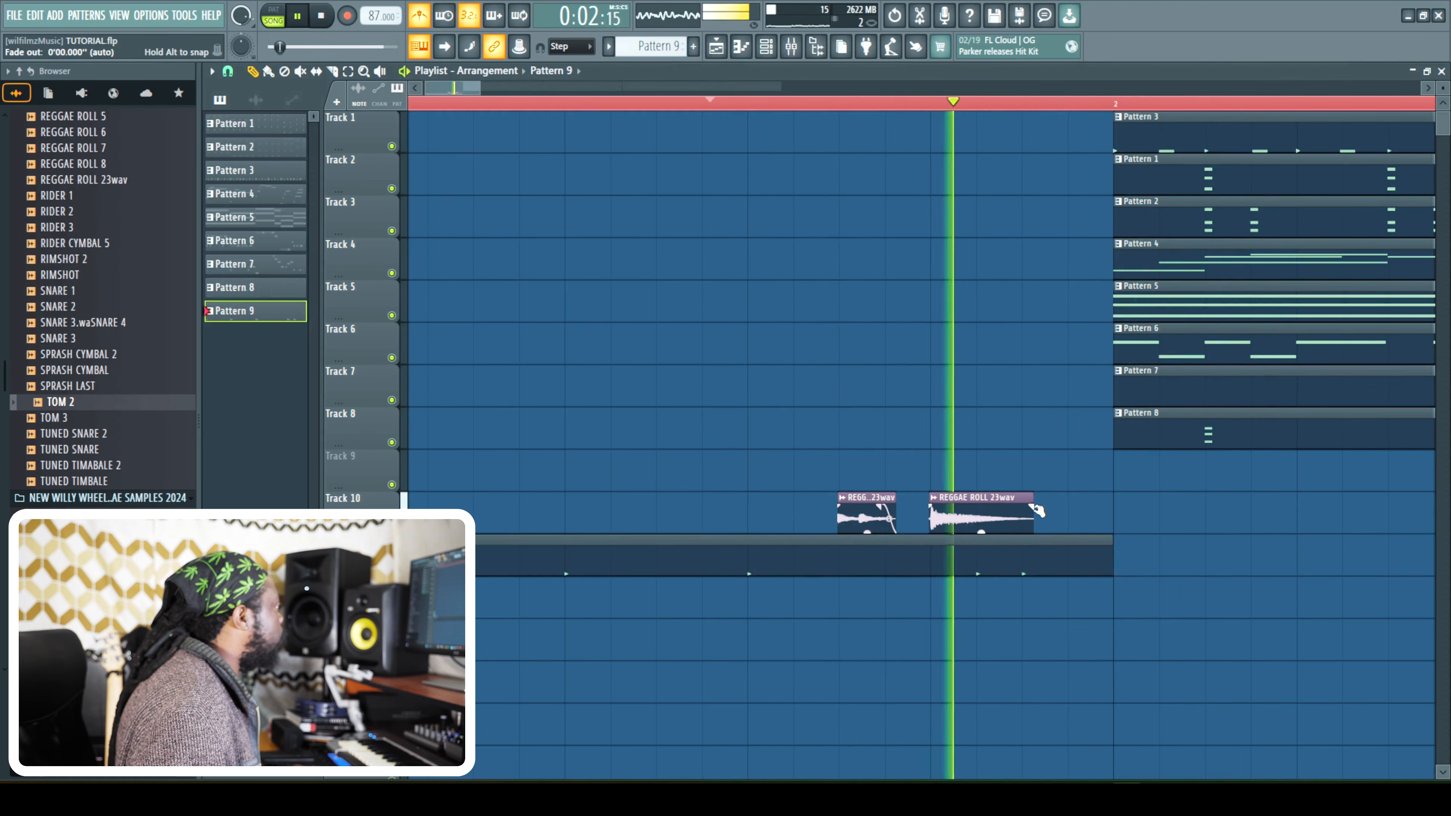
pyautogui.press('space')
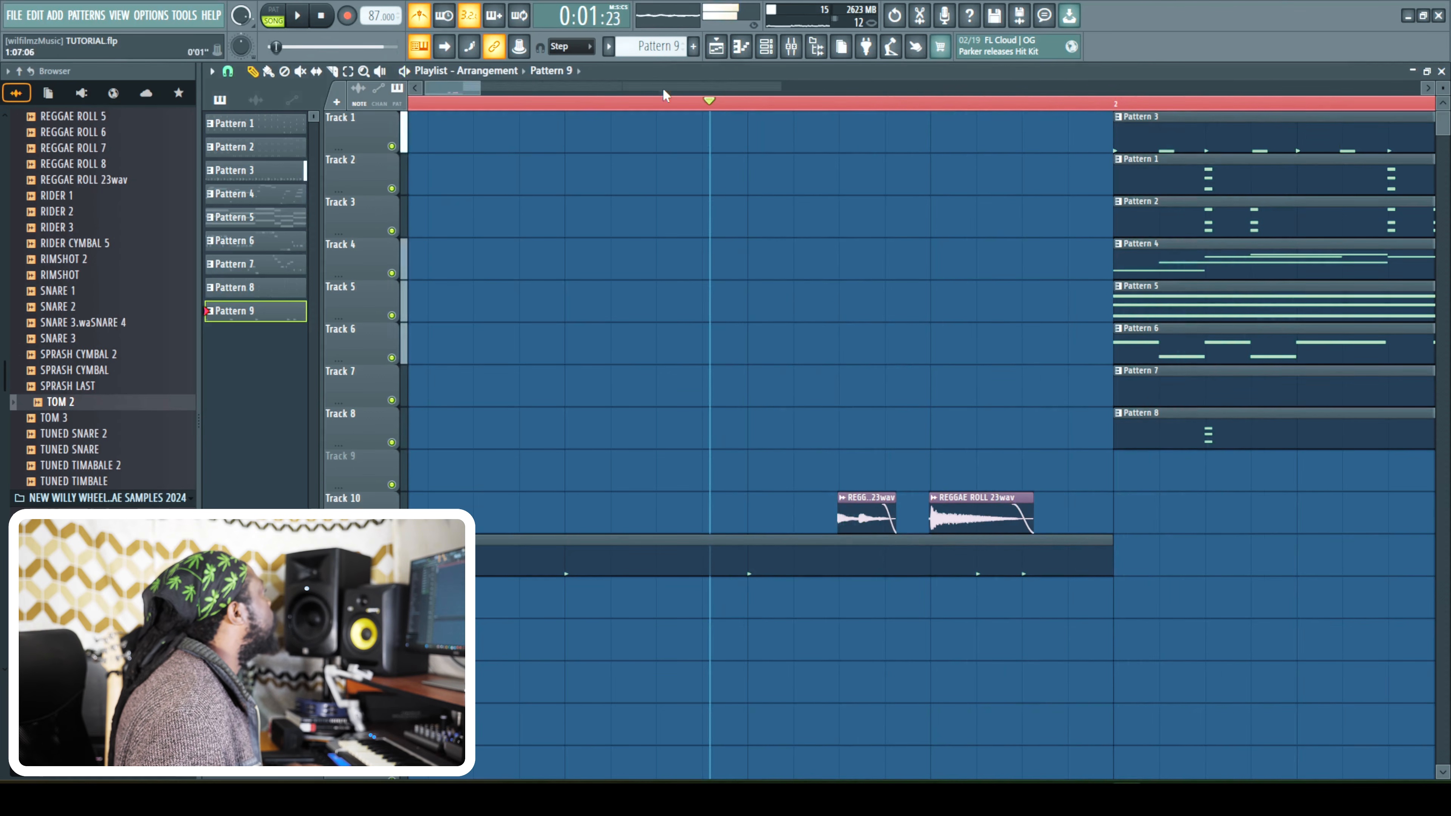
# Create Pattern 10 and, with playlist snapping set to Line, place it on Track 12 exactly at bar 2.
pyautogui.click(780, 47)
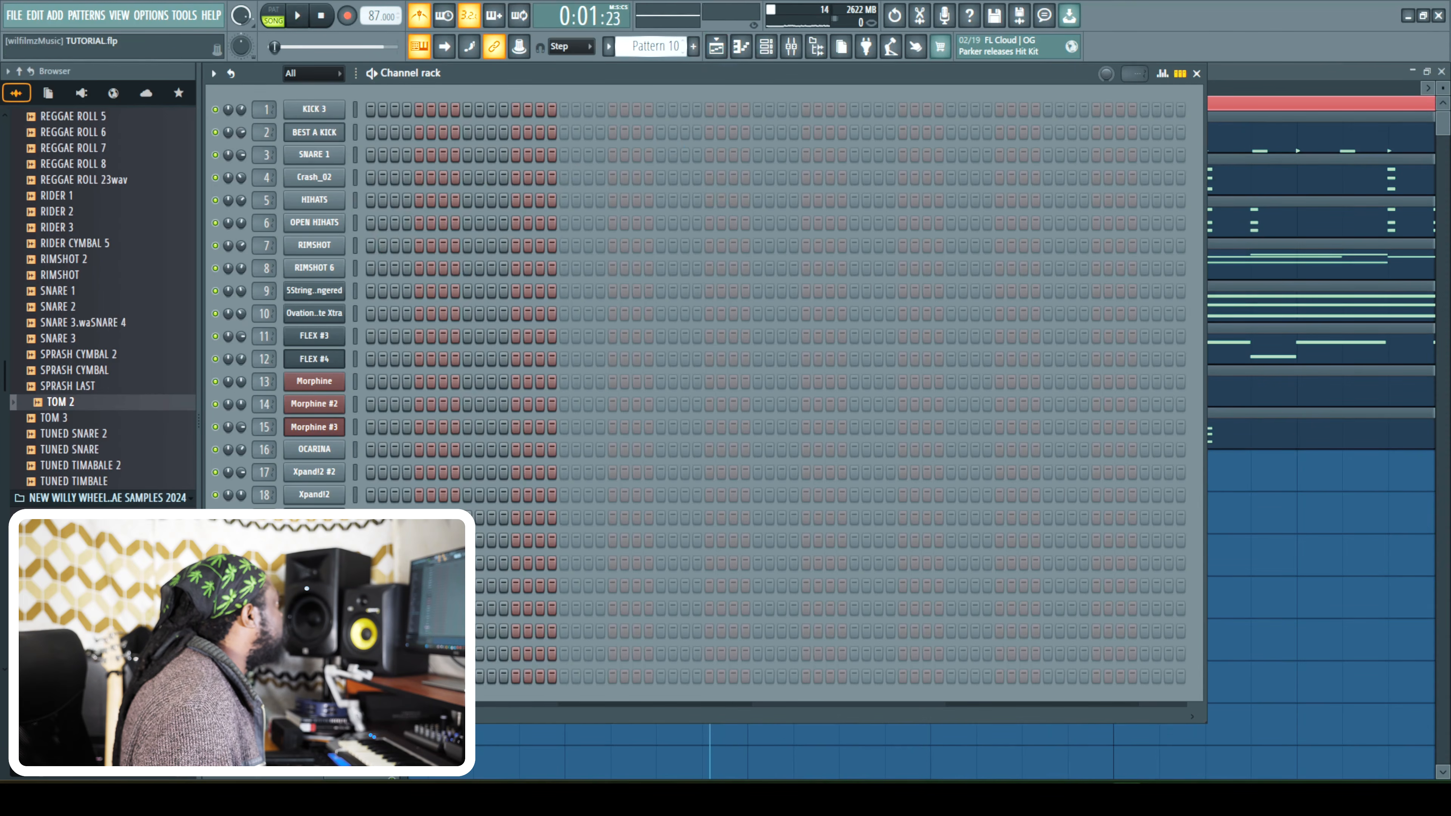
pyautogui.click(714, 54)
pyautogui.click(1118, 601)
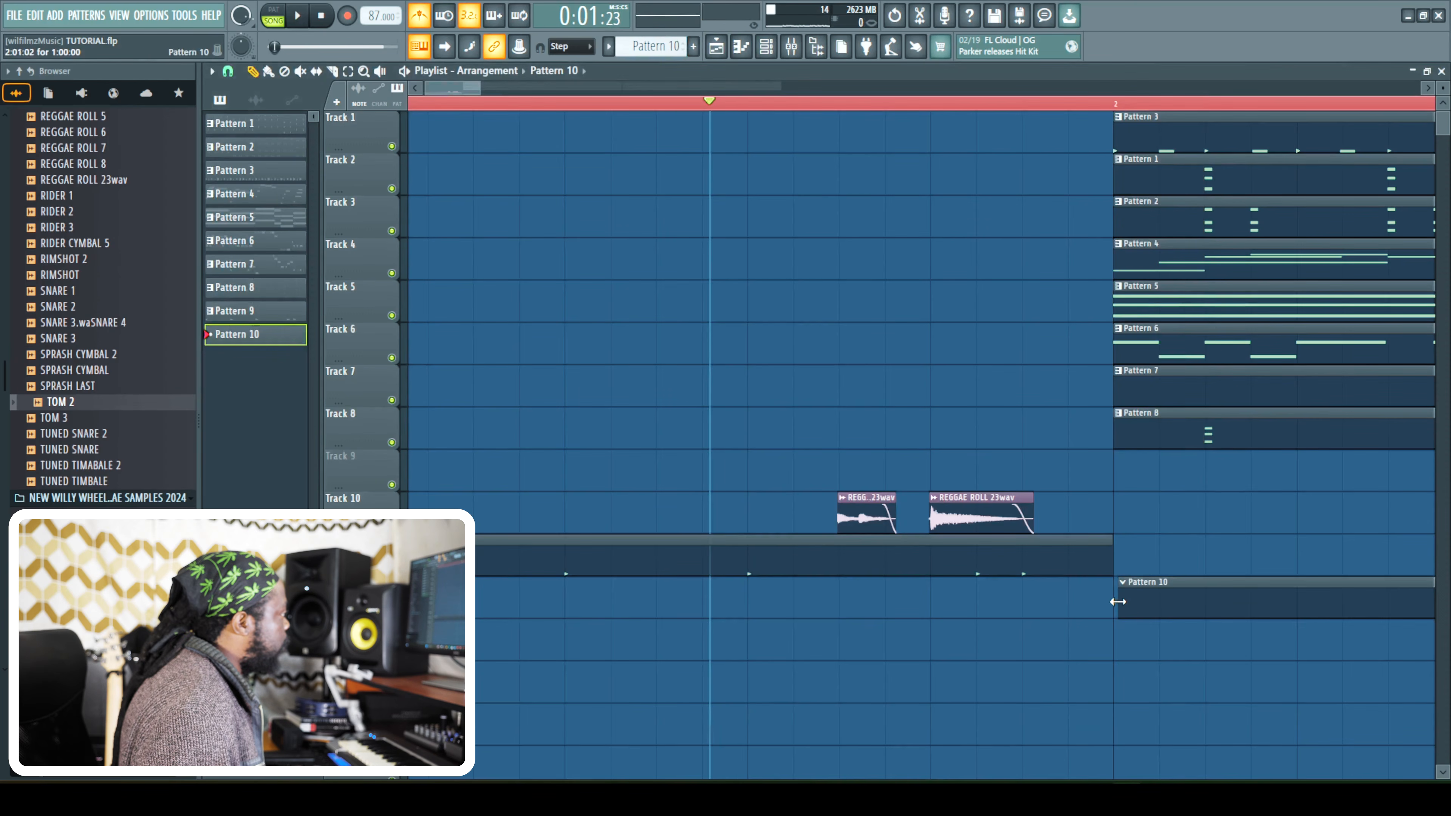
pyautogui.rightClick(1191, 603)
pyautogui.click(227, 71)
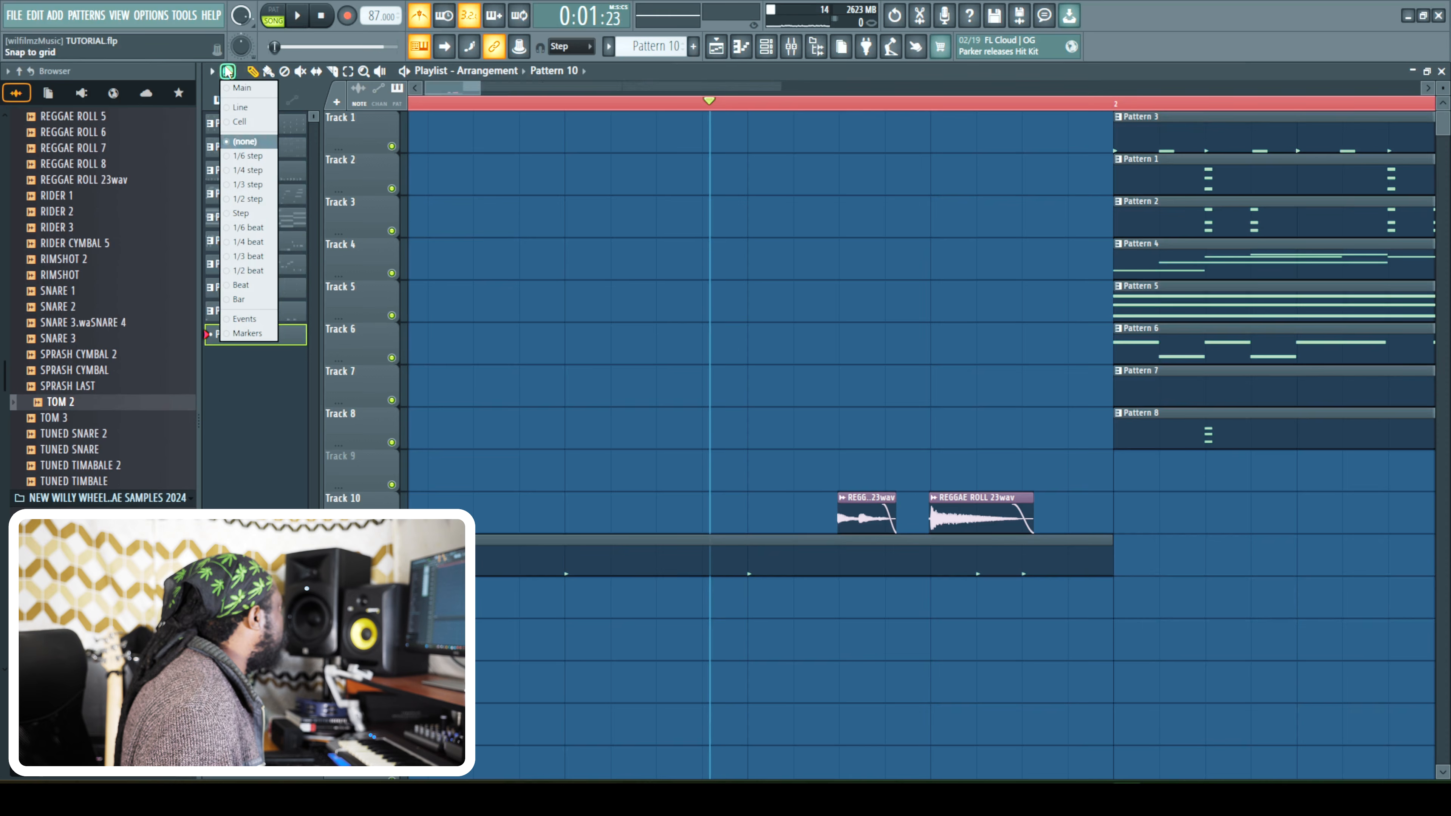
pyautogui.click(240, 107)
pyautogui.click(1136, 606)
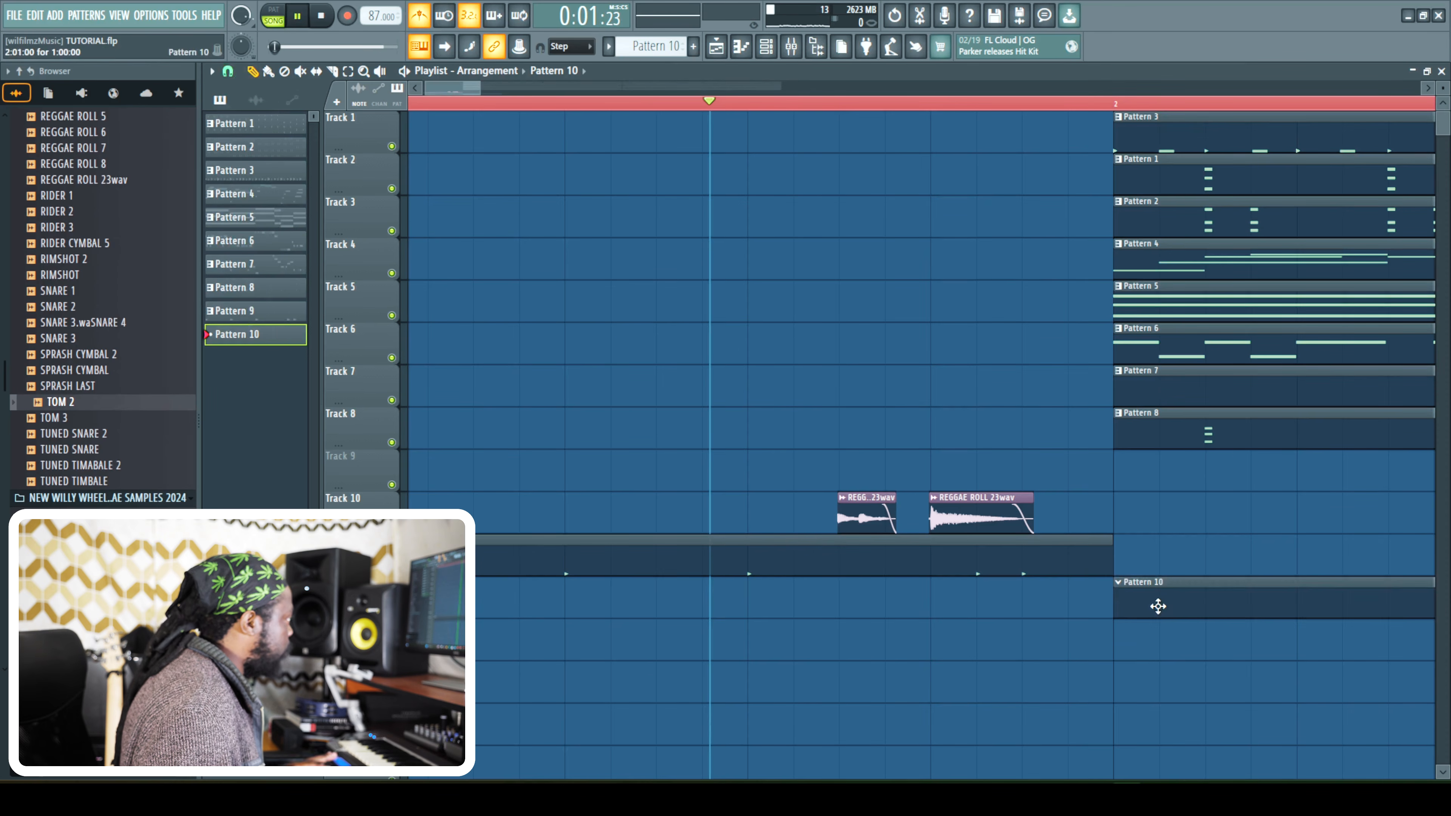
# Add a Crash_02 hit on the first step of Pattern 10 and return to the playlist.
pyautogui.press('space')
pyautogui.press('F6')
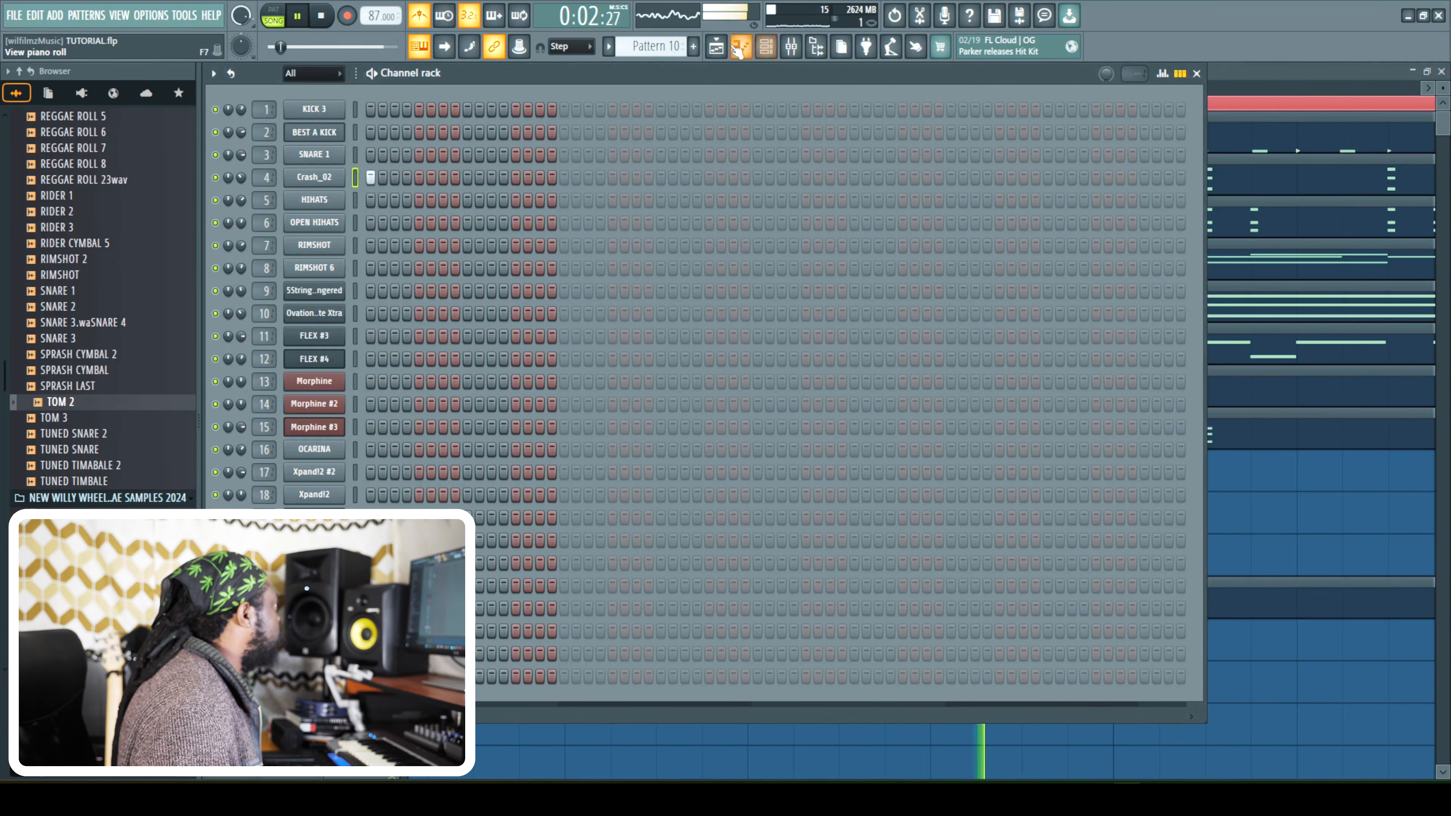
pyautogui.click(719, 48)
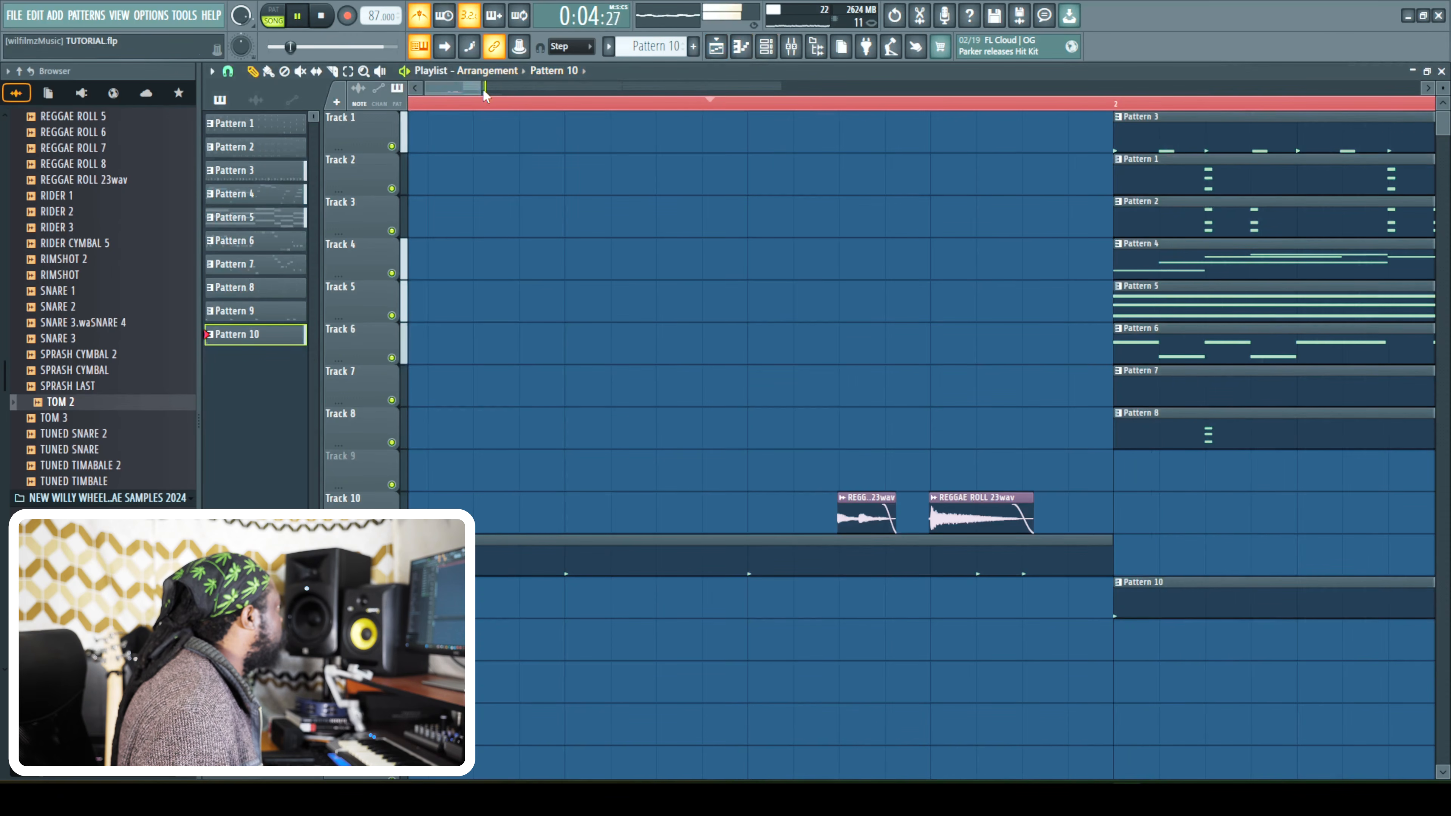
# Extend the playlist's timeline selection to bar 10 so it covers the whole arrangement.
pyautogui.moveTo(479, 89); pyautogui.dragTo(614, 88)
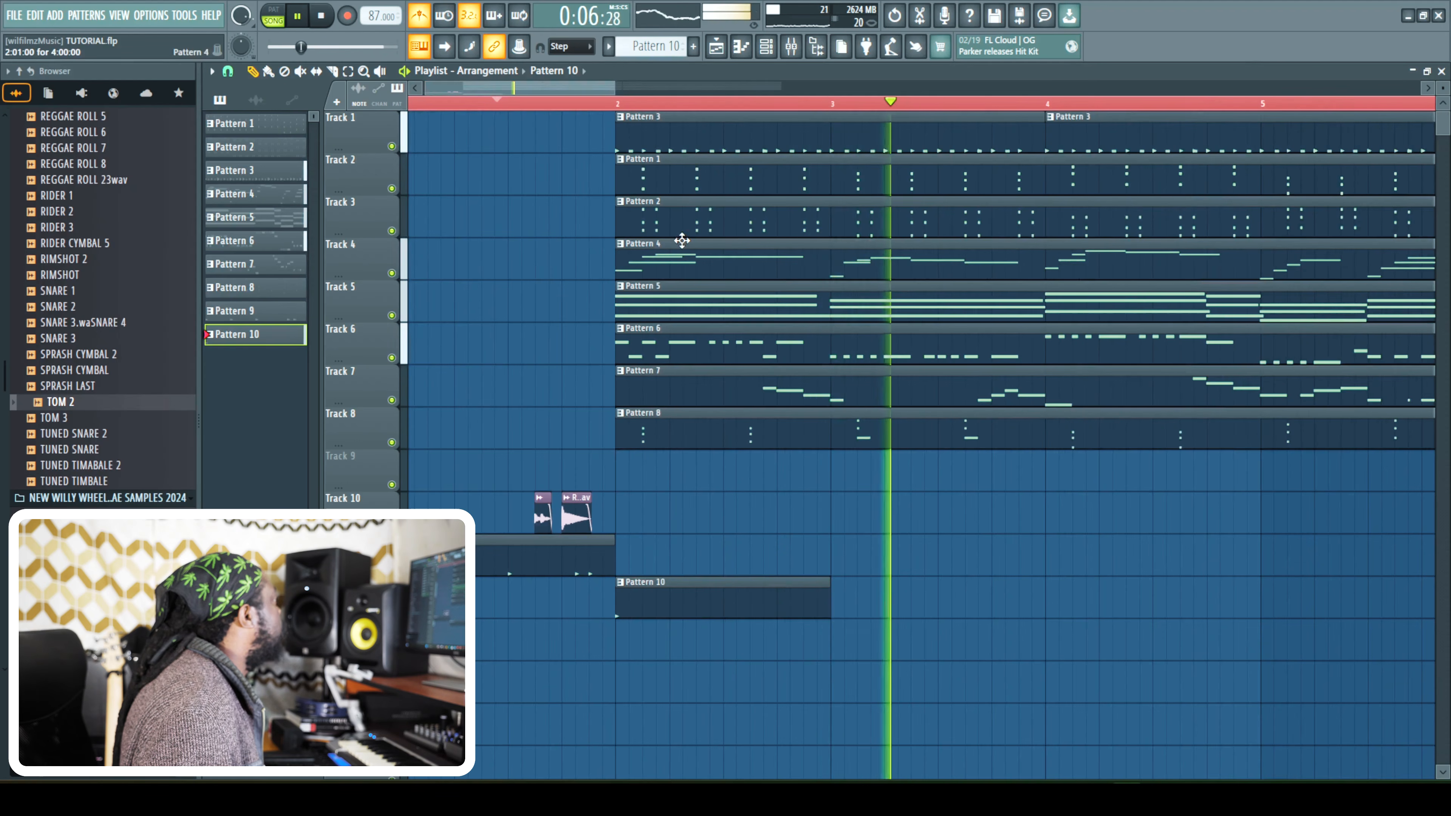
pyautogui.moveTo(614, 88); pyautogui.dragTo(828, 89)
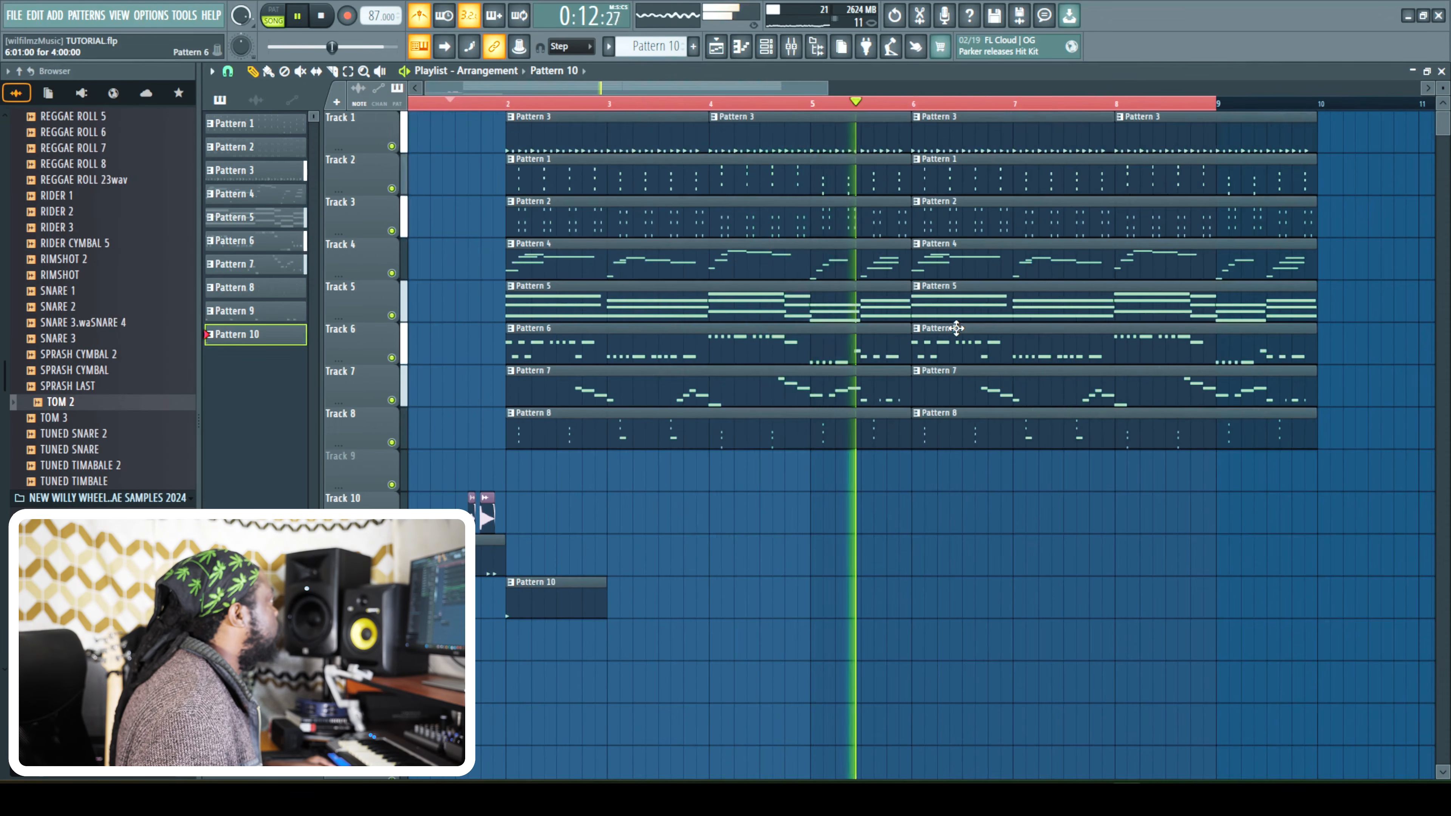
pyautogui.hotkey('ctrl', 'a')
pyautogui.click(963, 515)
pyautogui.rightClick(999, 520)
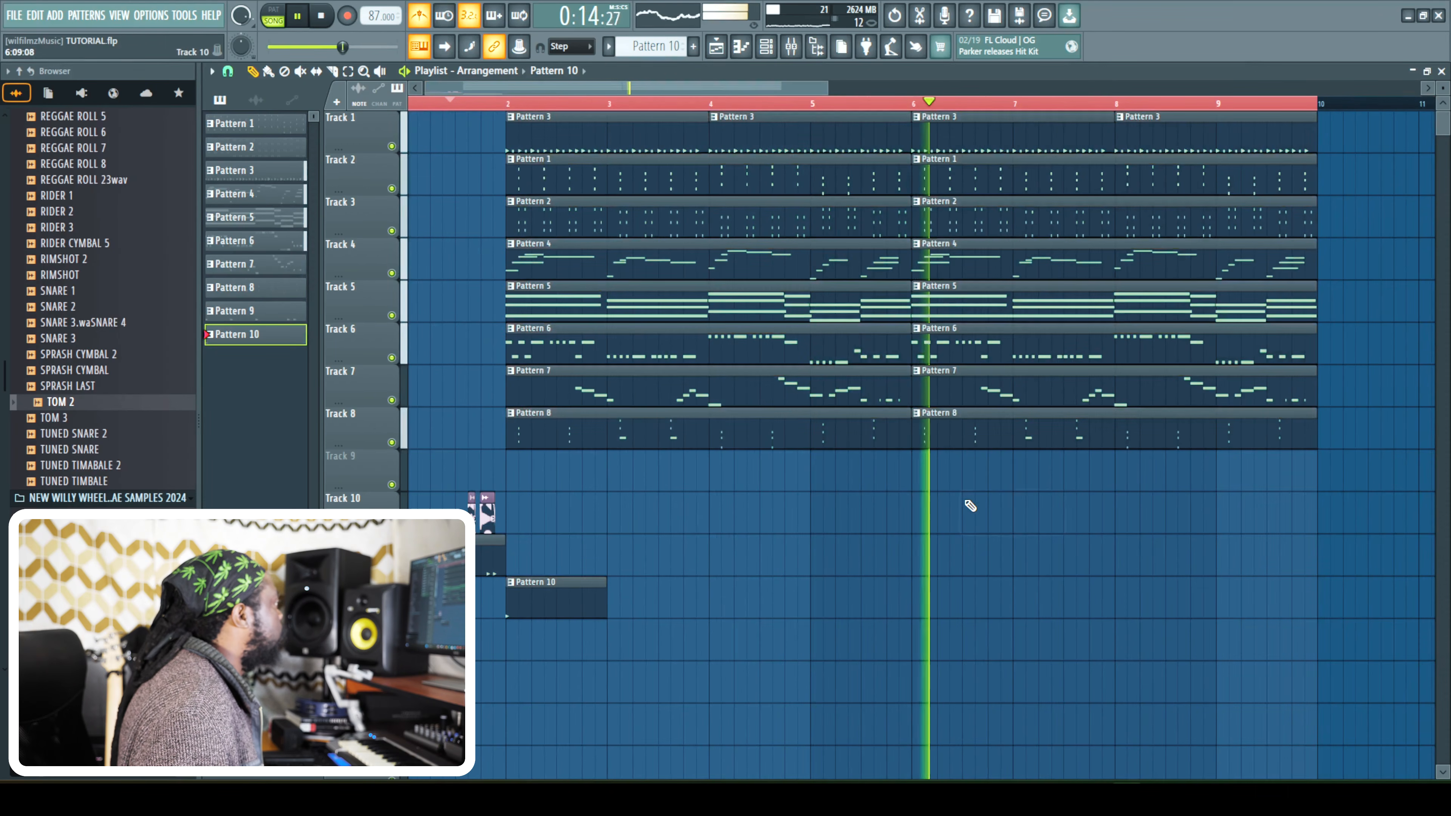
# Turn off the metronome and play the arrangement.
pyautogui.press('space')
pyautogui.press('space')
pyautogui.click(419, 16)
pyautogui.press('space')
pyautogui.press('space')
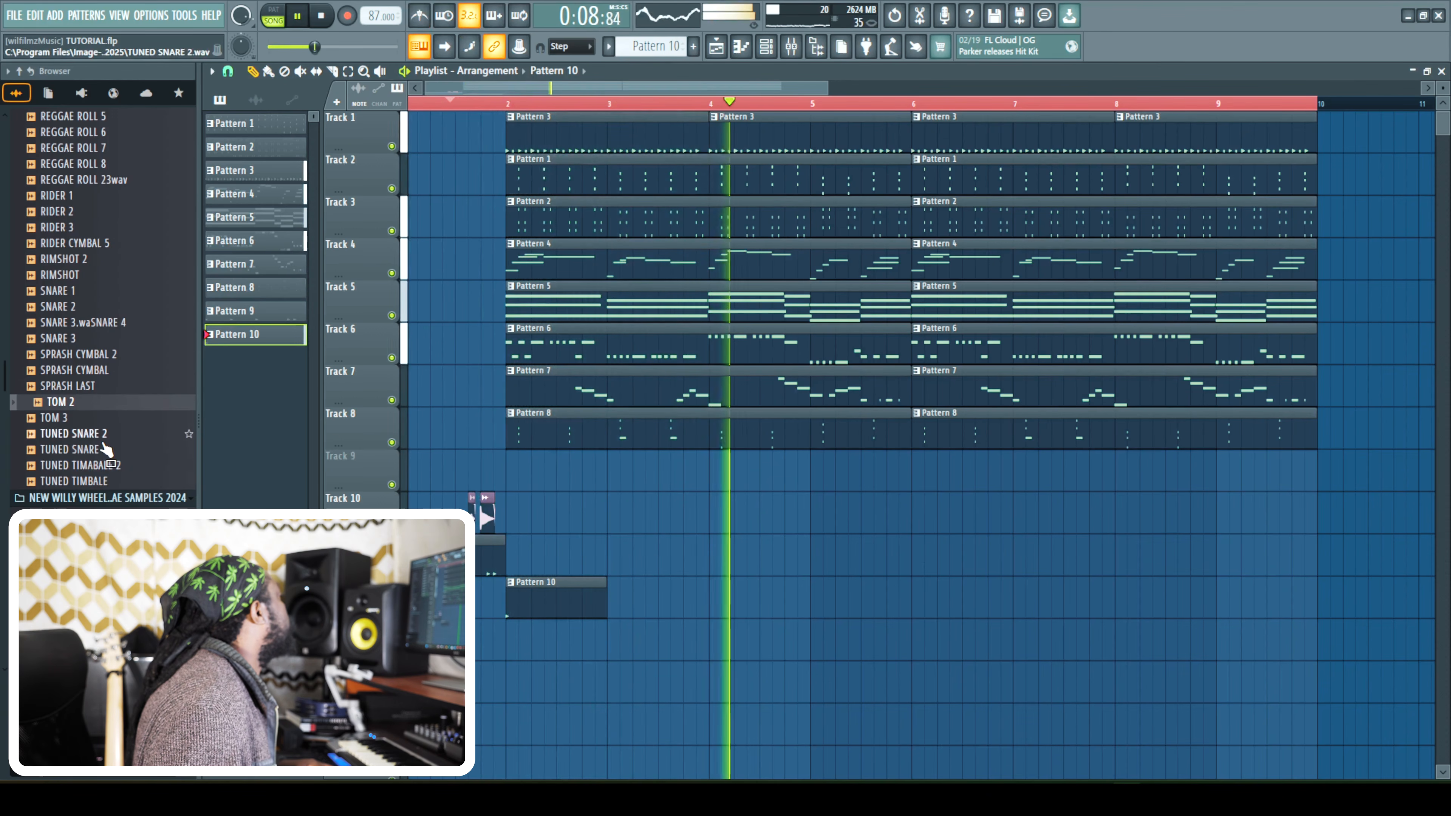
# Browse the NEW WILLY WHEEL reggae sample folder, place TOMS ROLL on Track 11 at bar 9 and play the arrangement.
pyautogui.scroll(8, 64, 320)
pyautogui.click(64, 306)
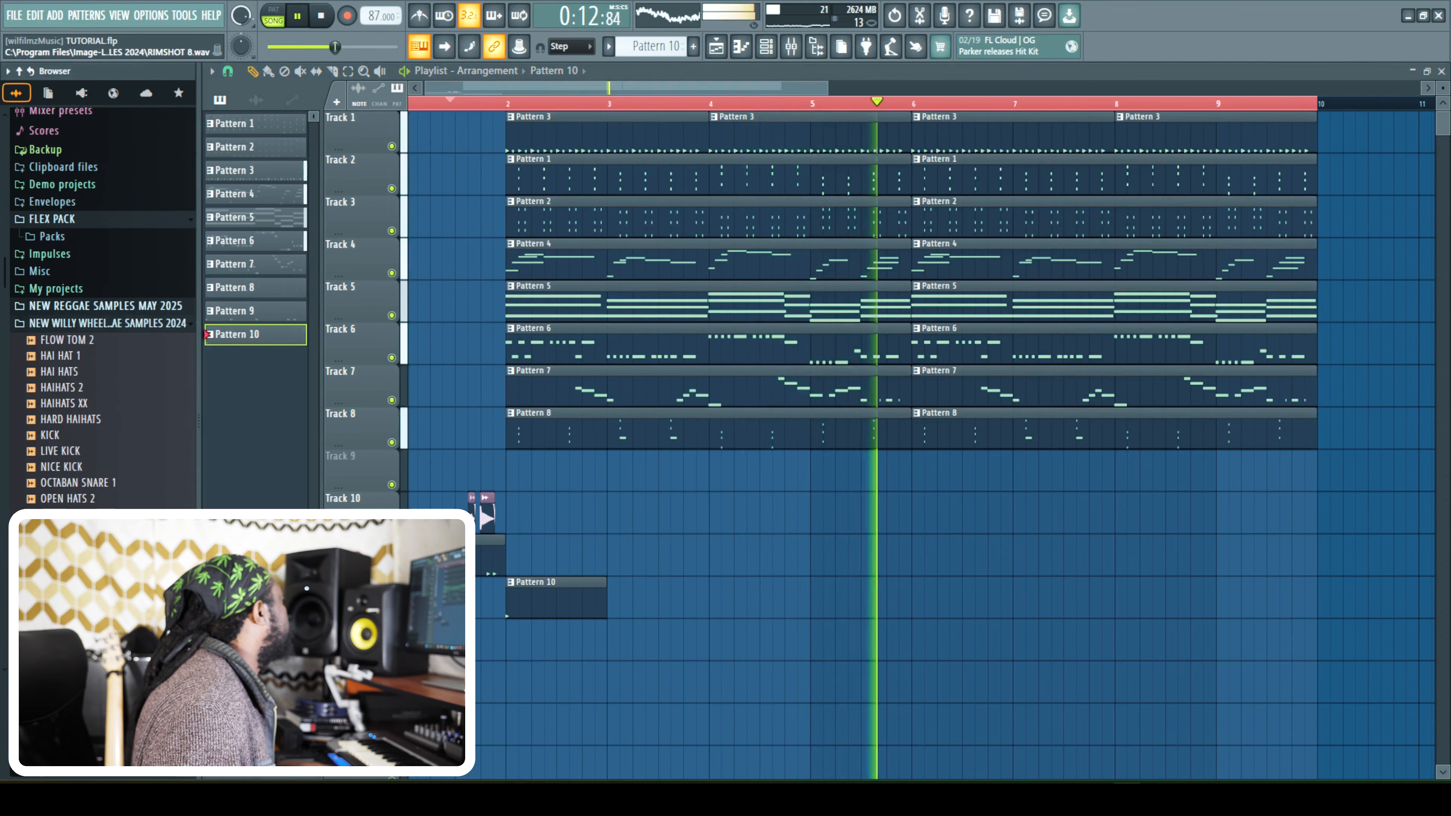
pyautogui.scroll(-6, 94, 483)
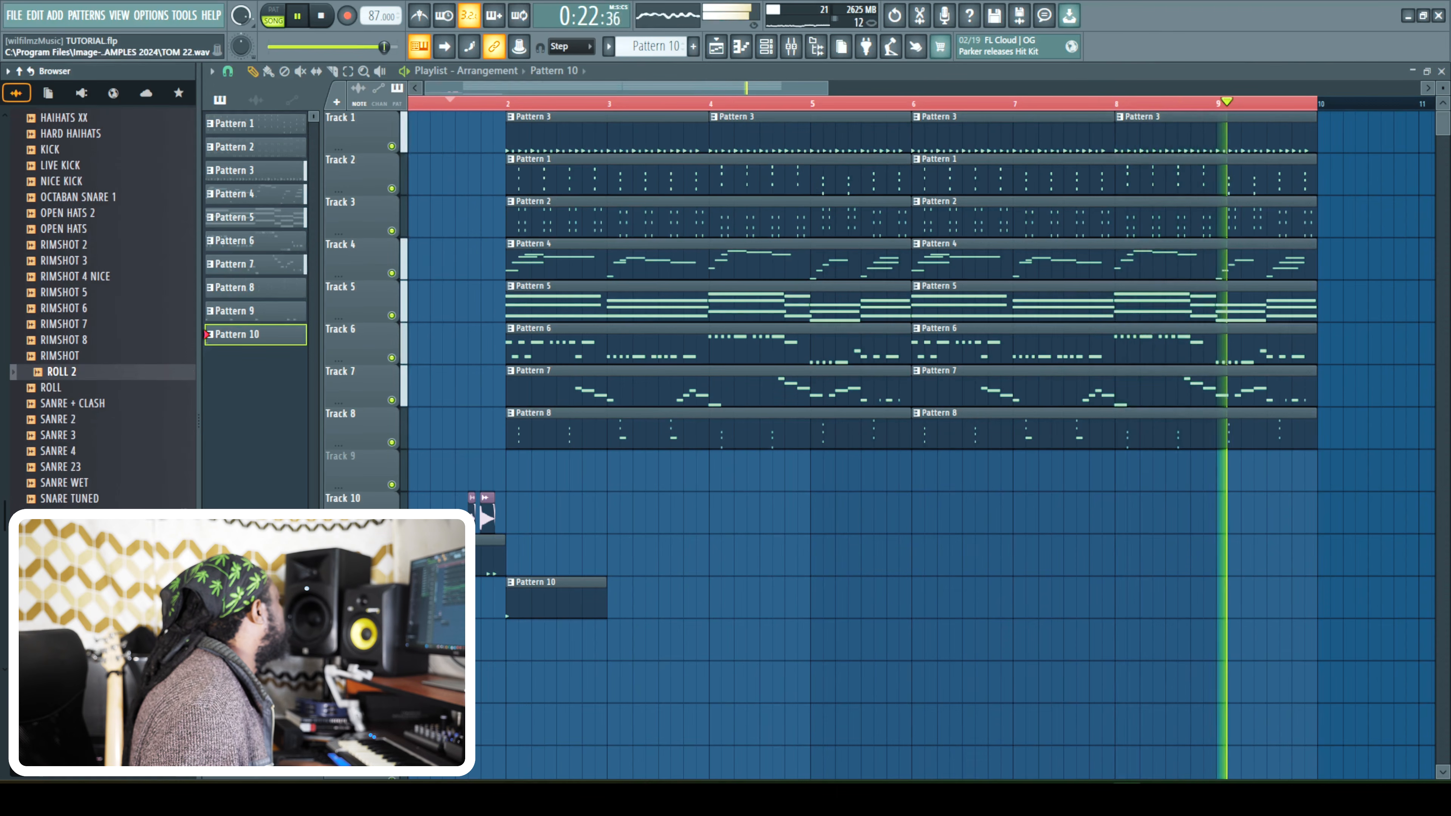
pyautogui.press('space')
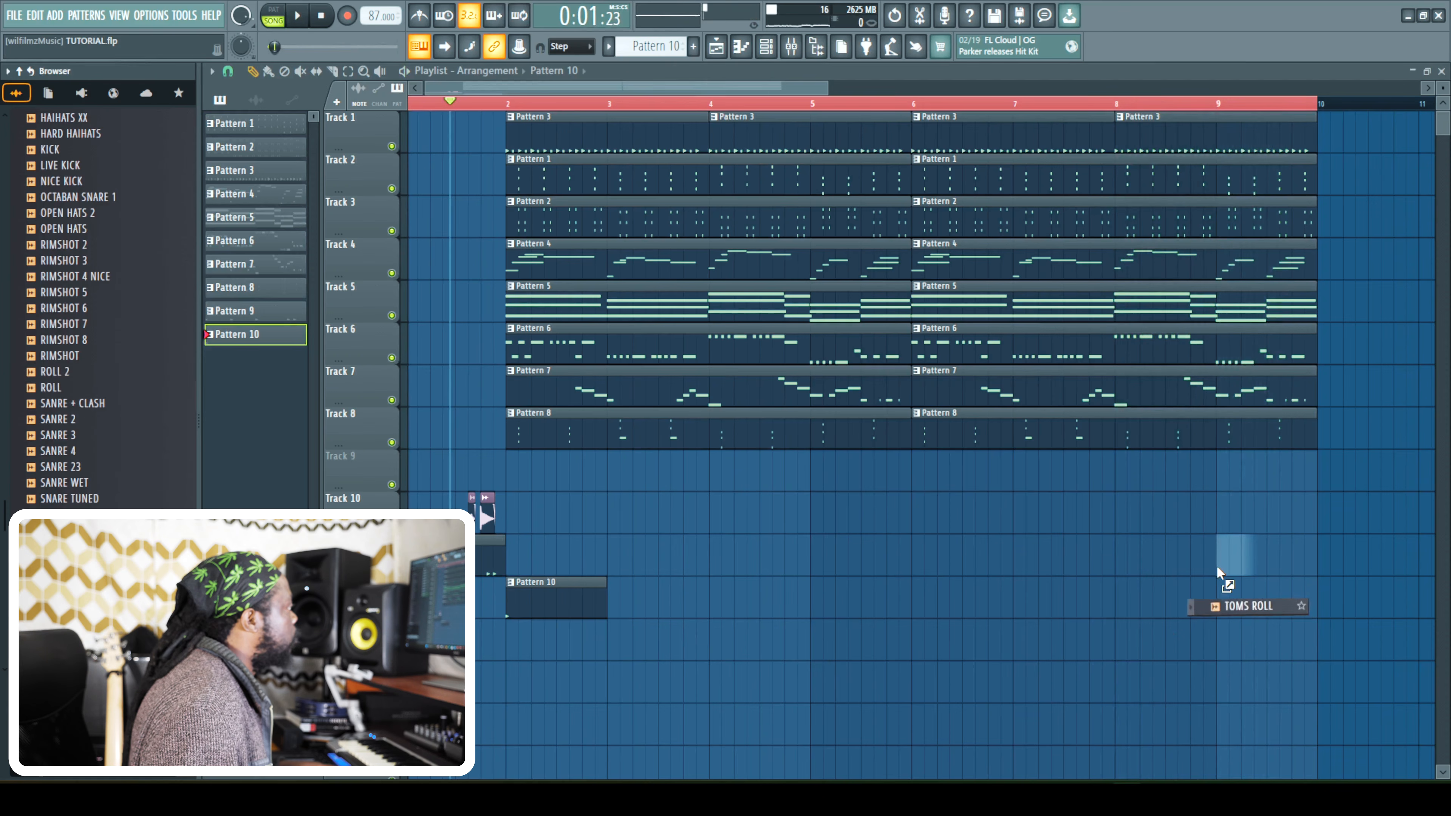
pyautogui.moveTo(1219, 571); pyautogui.dragTo(1220, 569)
pyautogui.press('space')
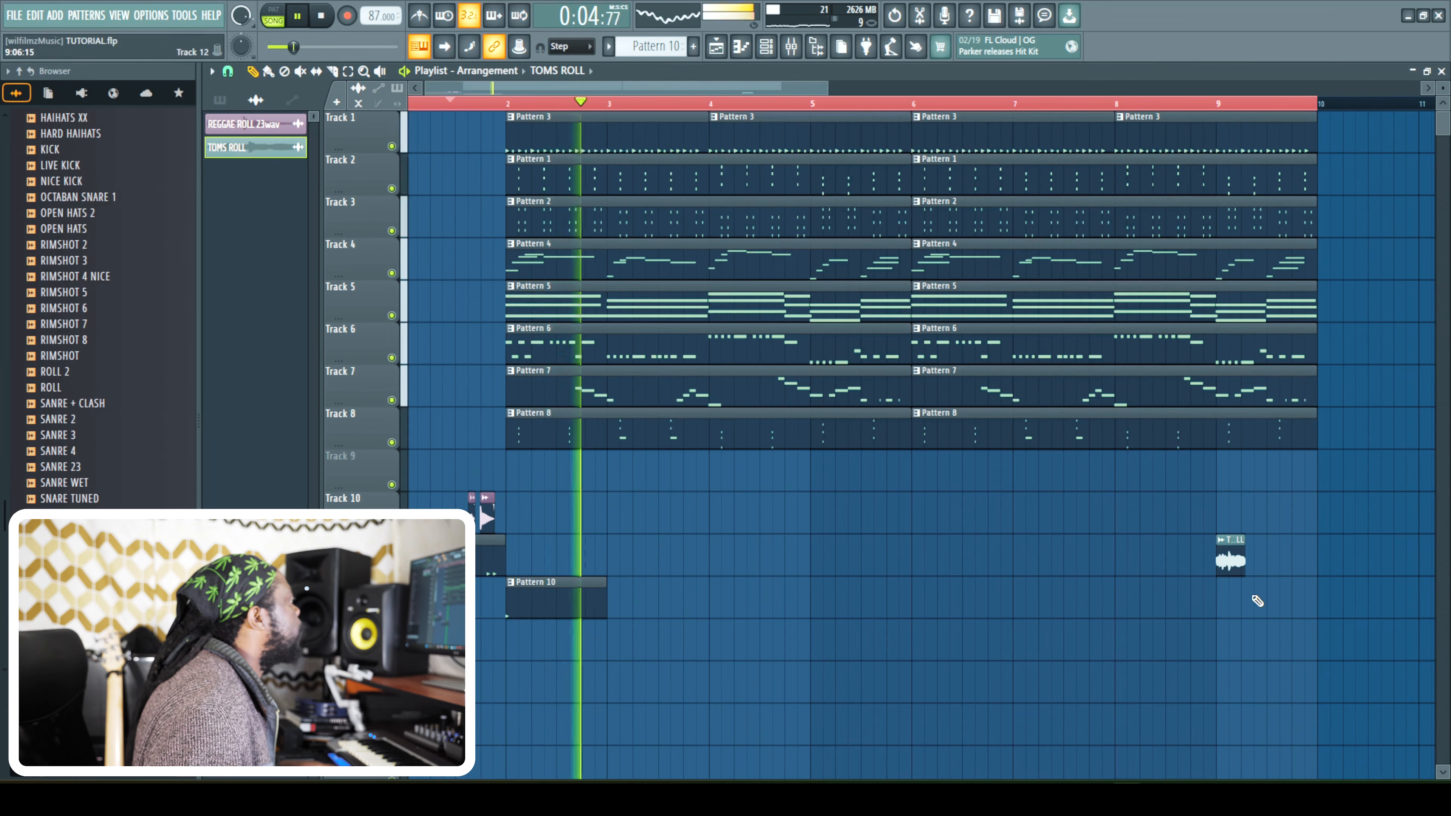
# Move the TOMS ROLL clip to the last beat of bar 5 on Track 11 and play the lead-in to bar 6.
pyautogui.moveTo(1234, 549); pyautogui.dragTo(964, 565)
pyautogui.press('space')
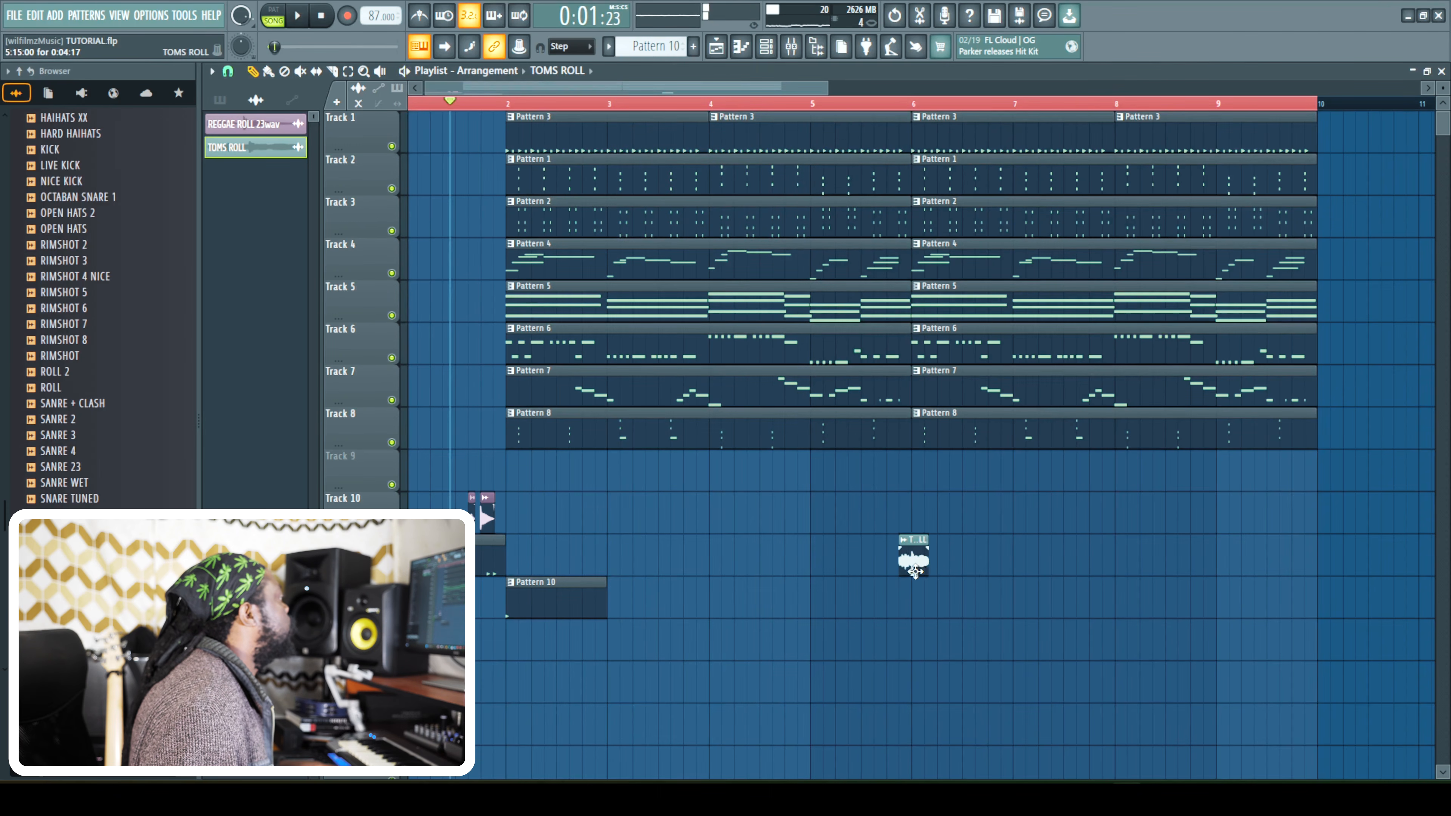
pyautogui.press('space')
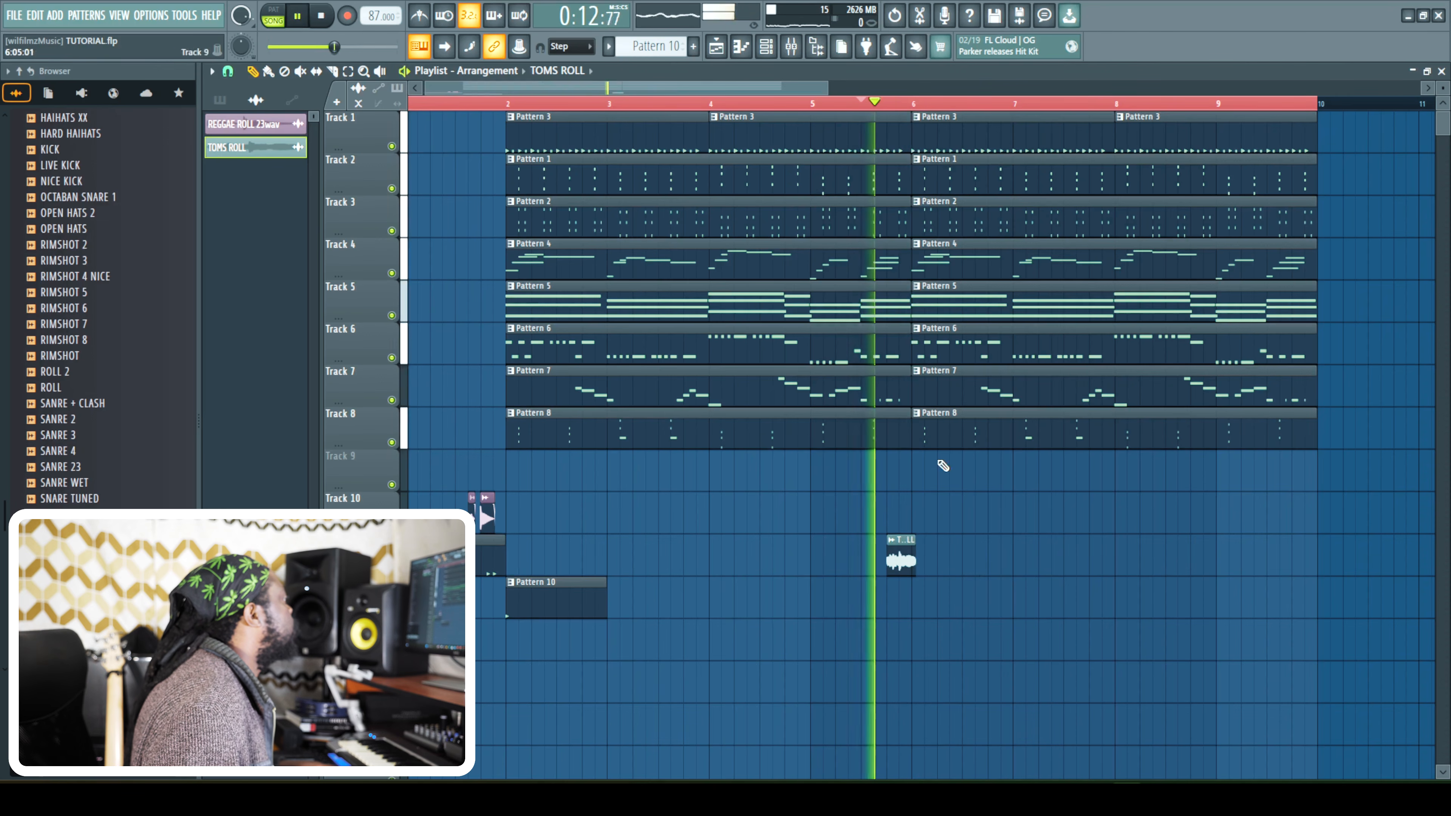
pyautogui.press('space')
pyautogui.press('space')
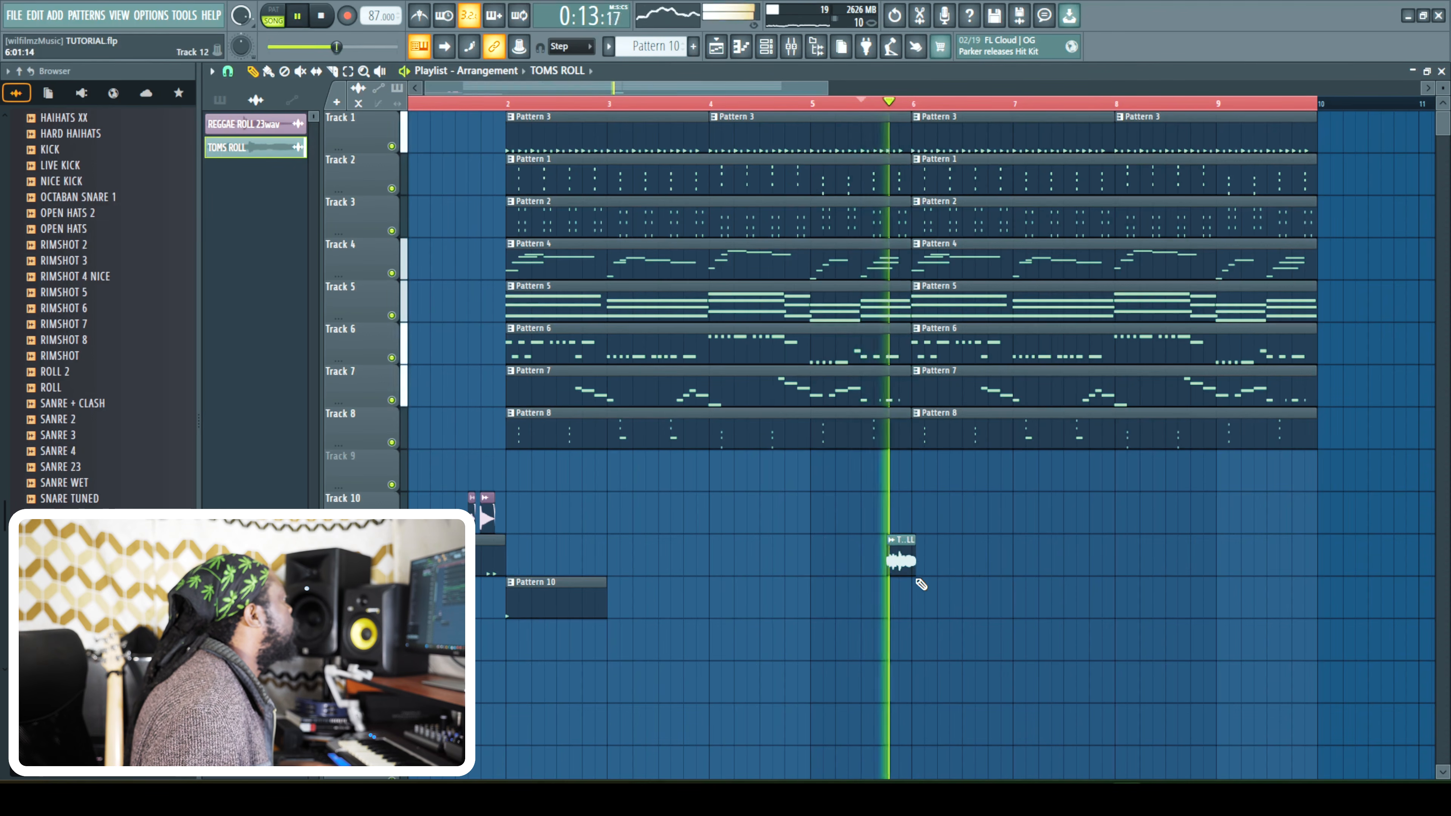
pyautogui.press('space')
# Place another Pattern 10 on Track 12 at bar 6 and remove the second Pattern 4 clip from Track 4.
pyautogui.click(527, 602)
pyautogui.press('space')
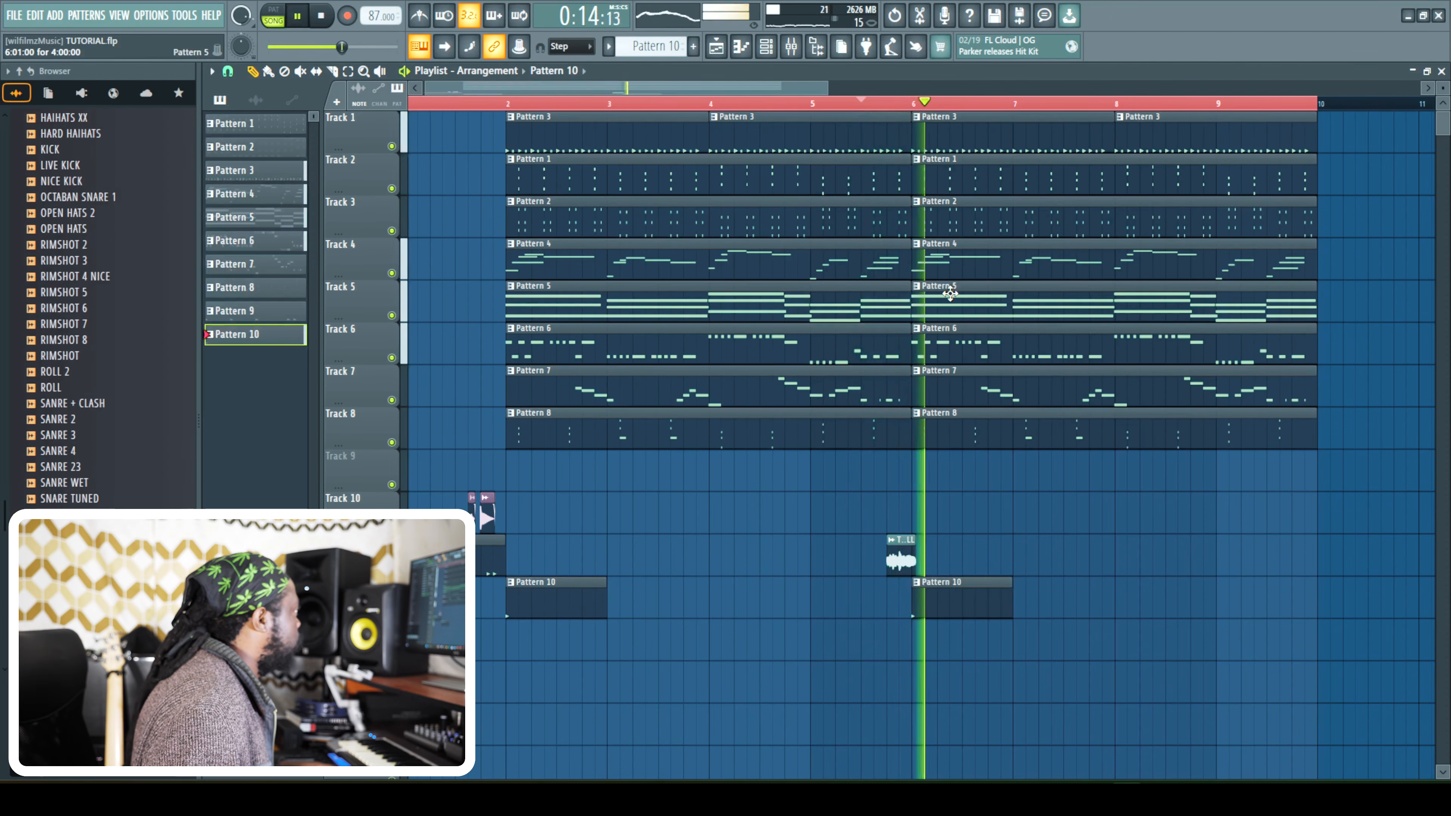
pyautogui.rightClick(948, 266)
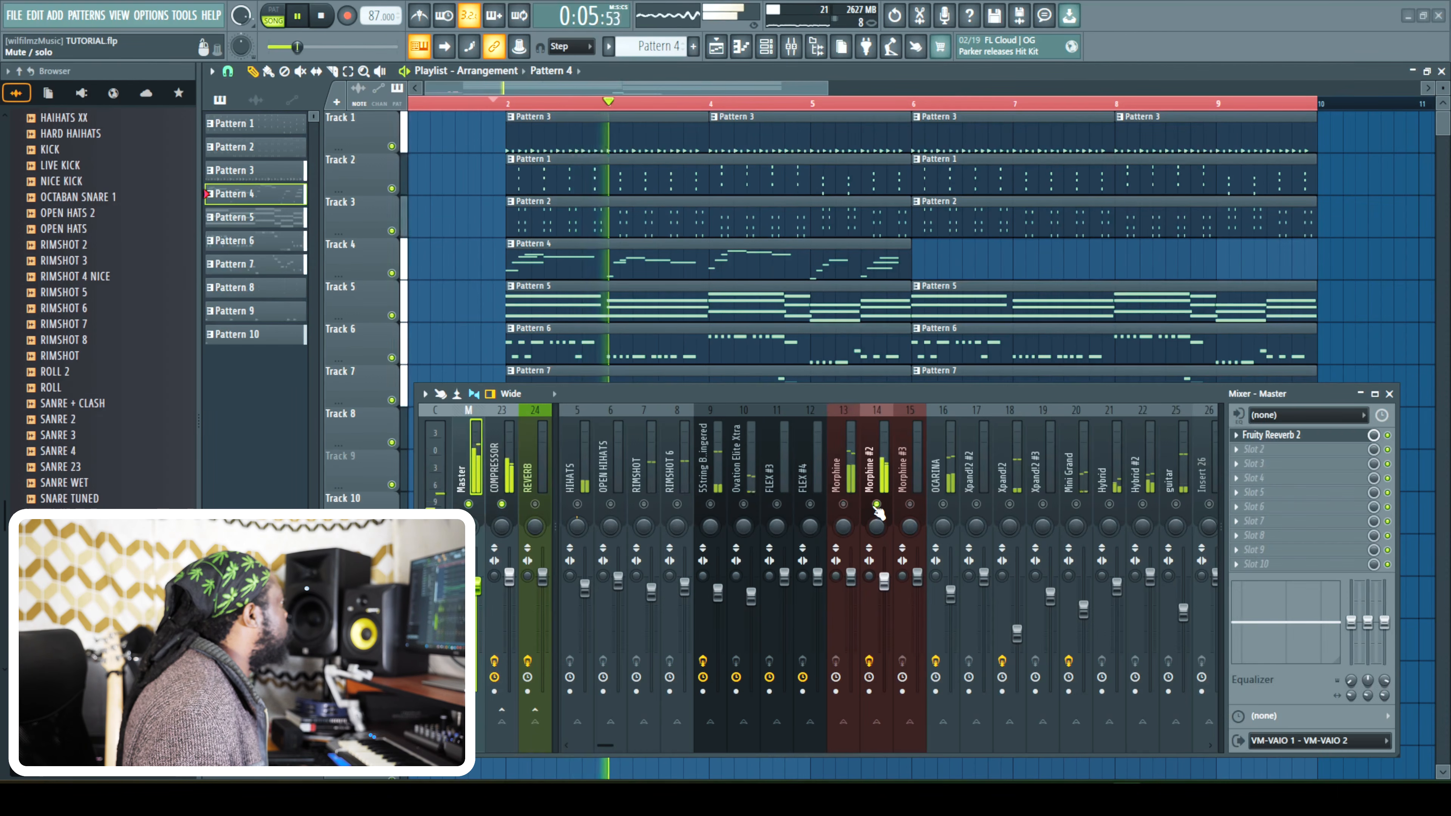
# Route the Morphine mixer track to the COMPRESSOR and REVERB tracks.
pyautogui.click(836, 480)
pyautogui.click(502, 724)
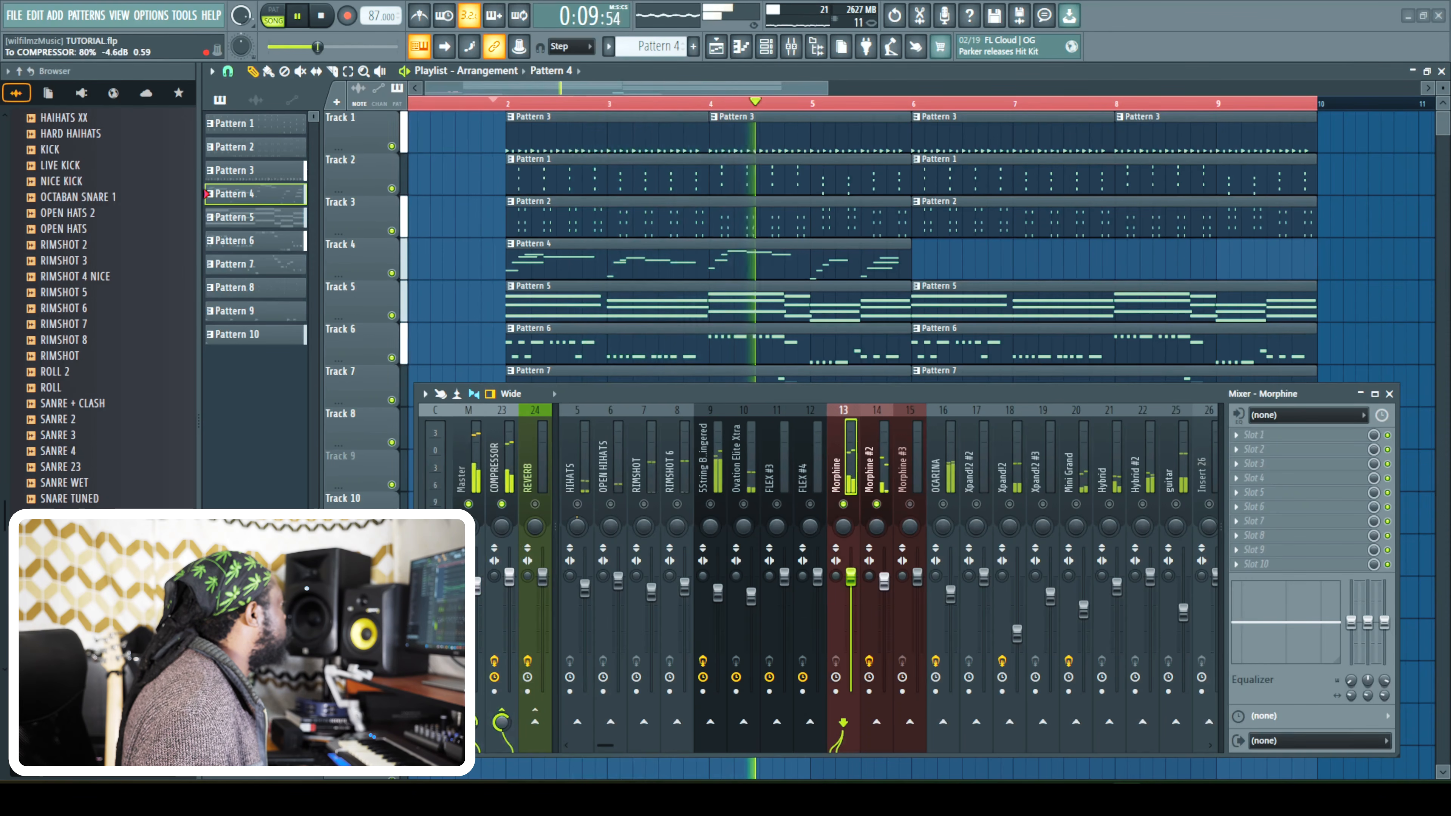
pyautogui.click(535, 723)
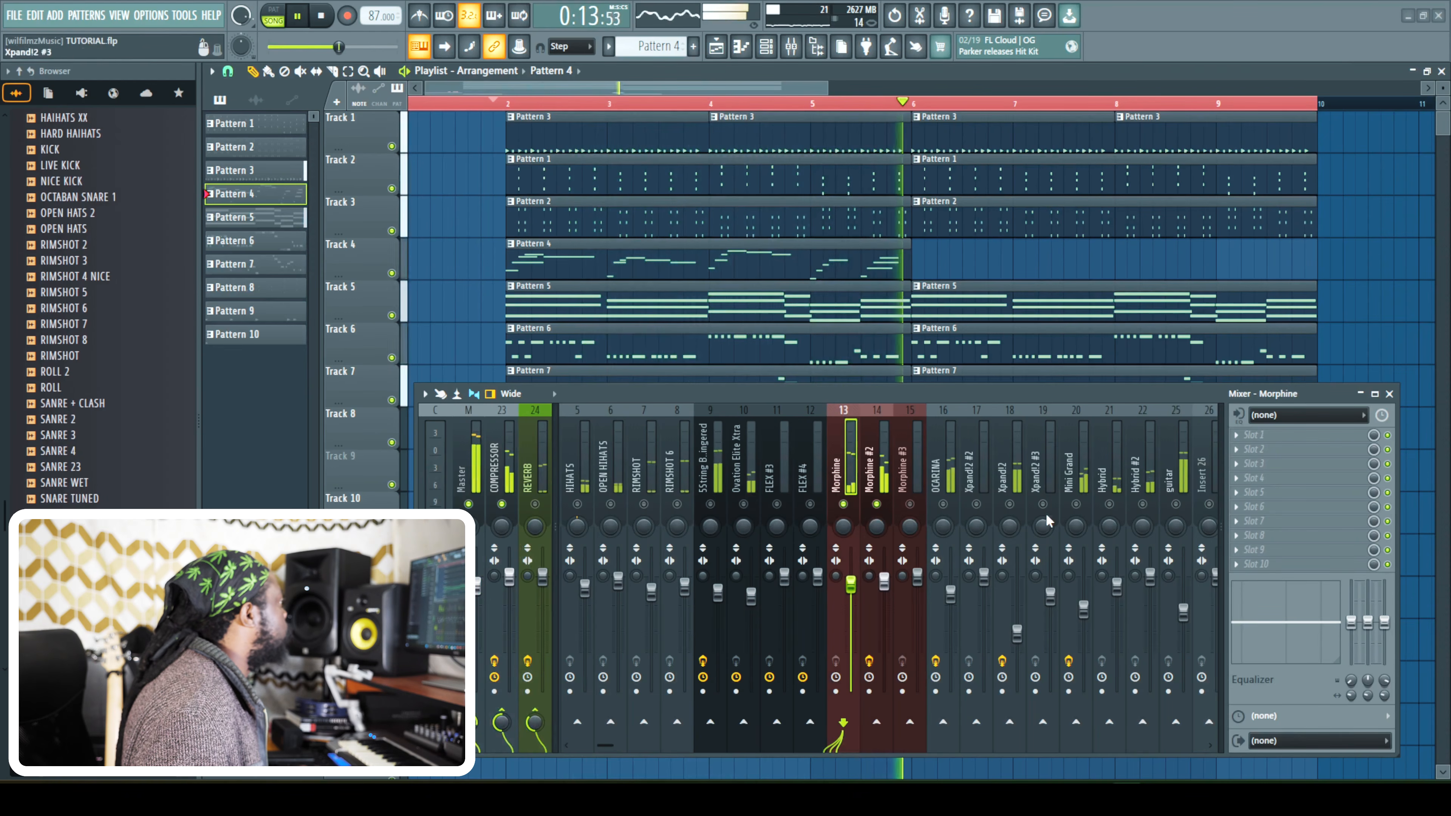
# Load Fruity Parametric EQ in Morphine's first effect slot, cut its lowest band and slightly lower the 250 Hz band.
pyautogui.click(1242, 445)
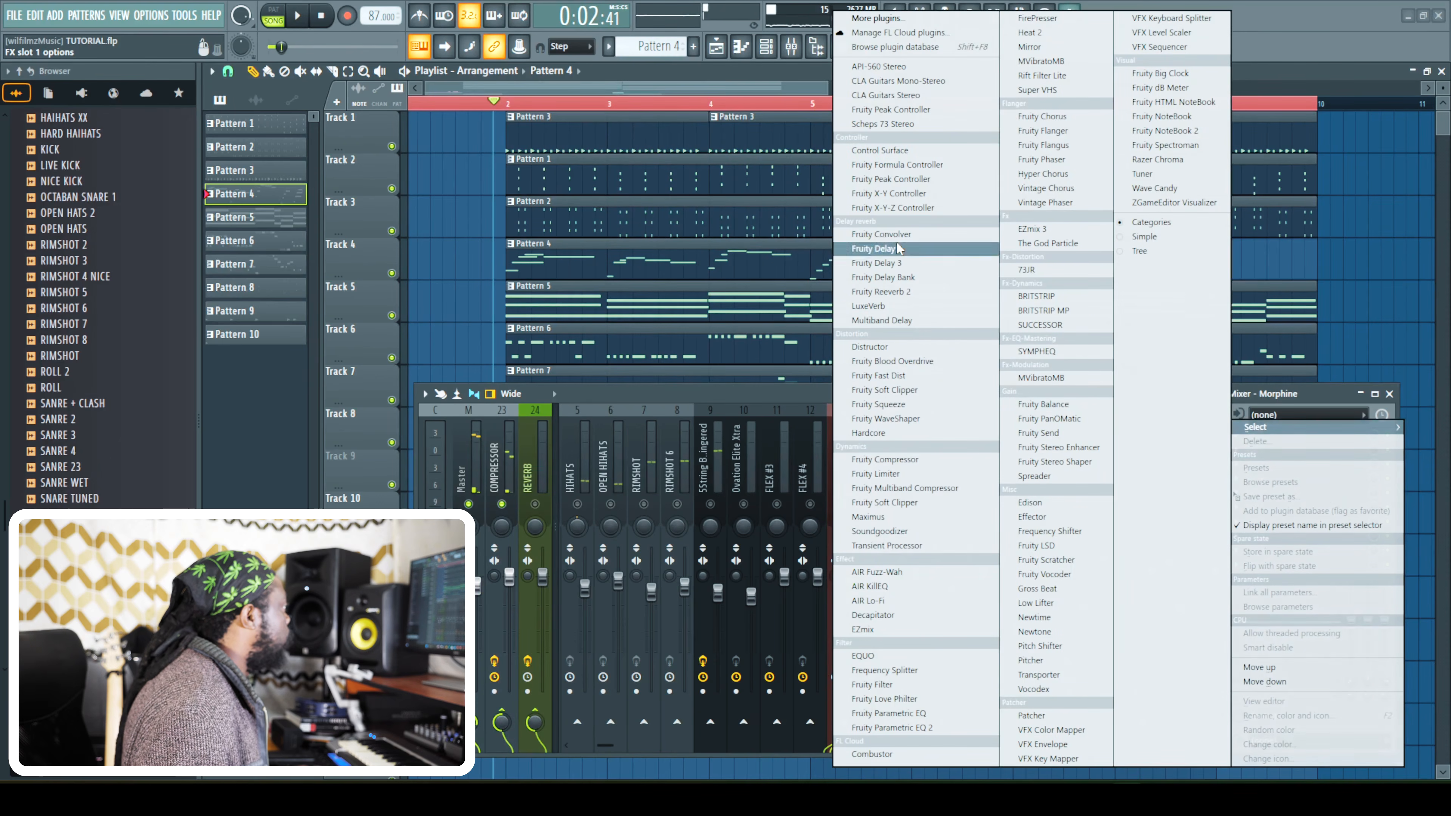
pyautogui.click(921, 717)
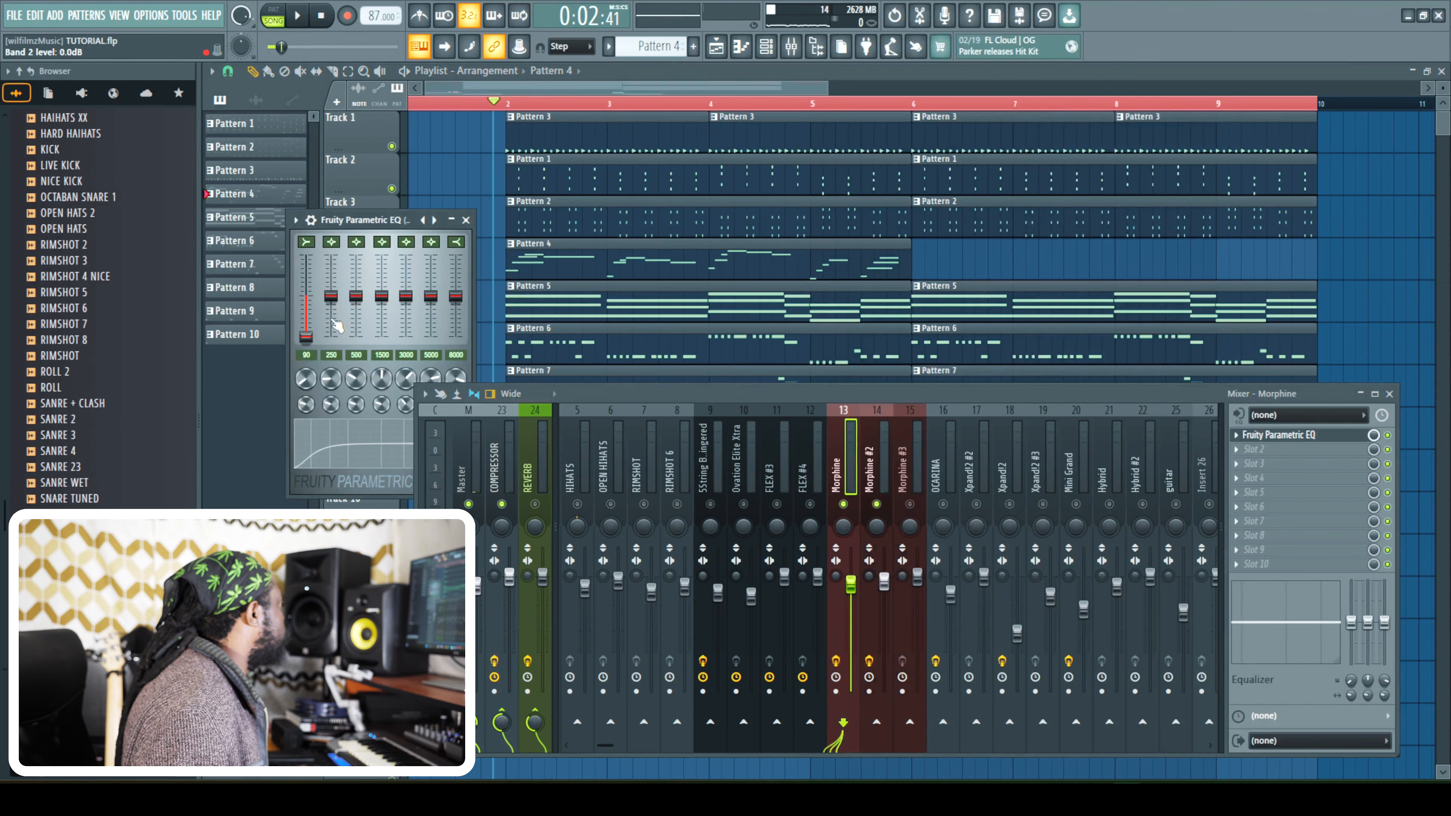
pyautogui.moveTo(337, 302); pyautogui.dragTo(337, 307)
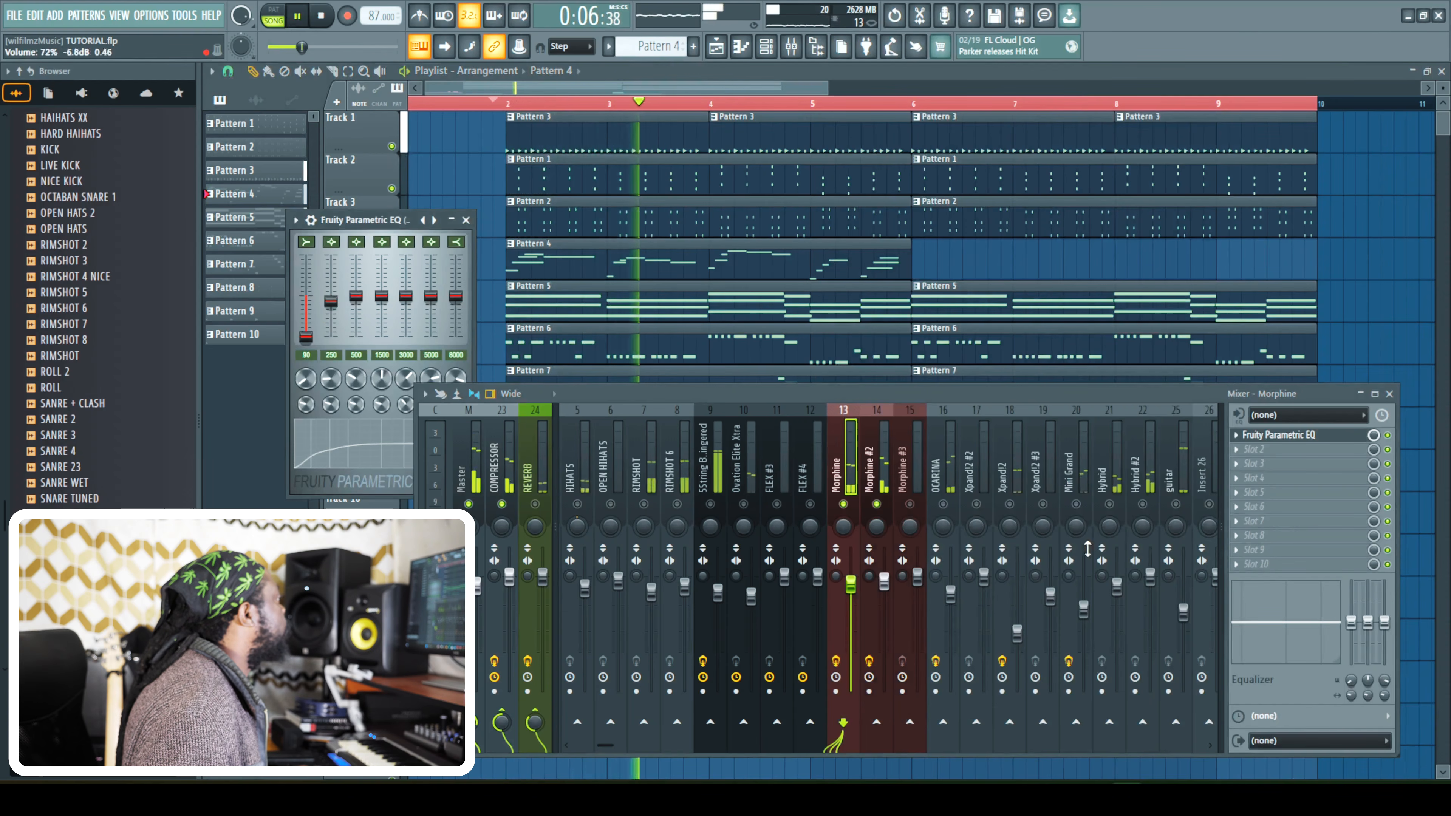
# Unsolo the mixer tracks, set Morphine's volume to 92% and return to the playlist.
pyautogui.rightClick(878, 505)
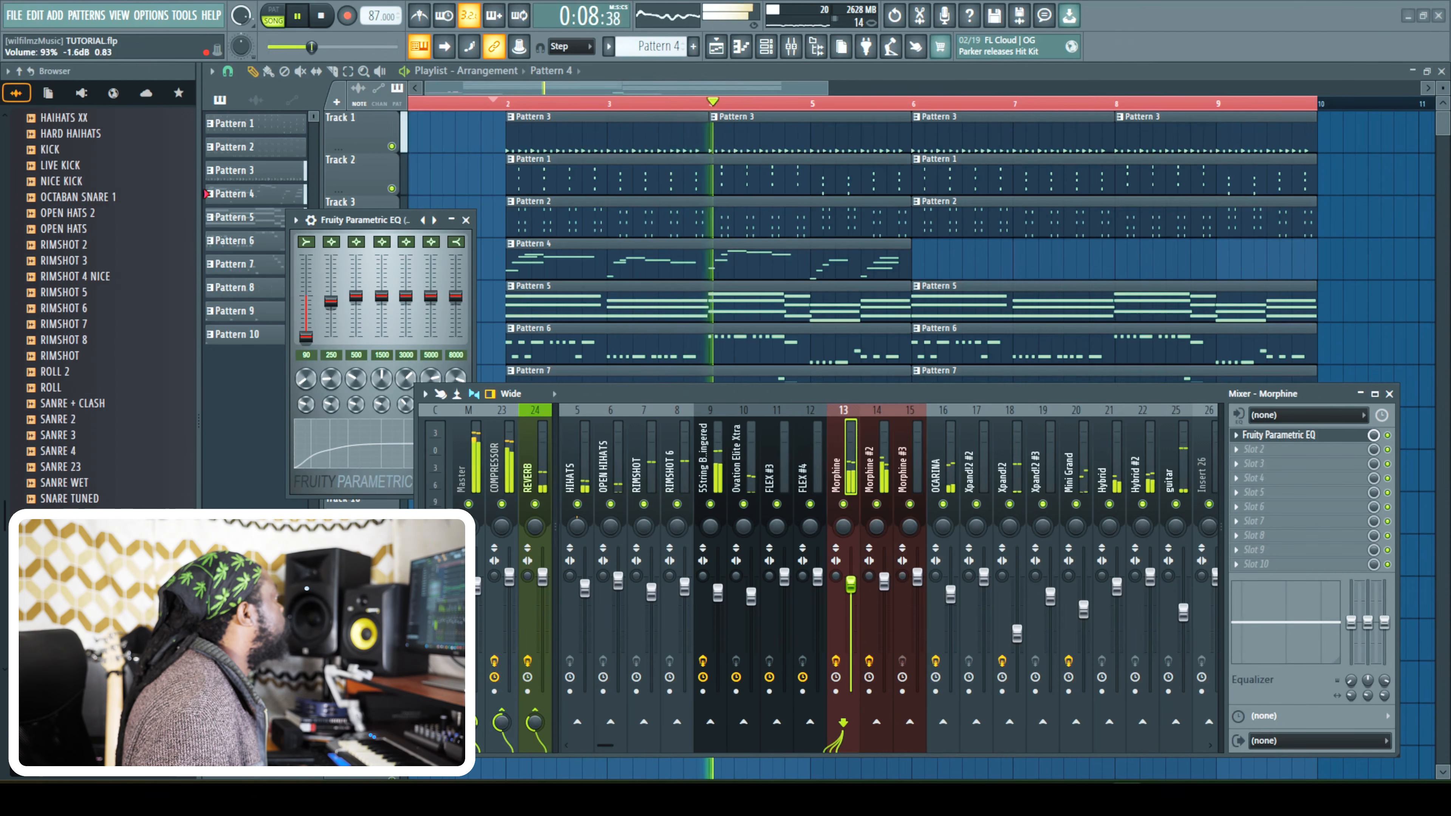
pyautogui.moveTo(850, 583); pyautogui.dragTo(850, 585)
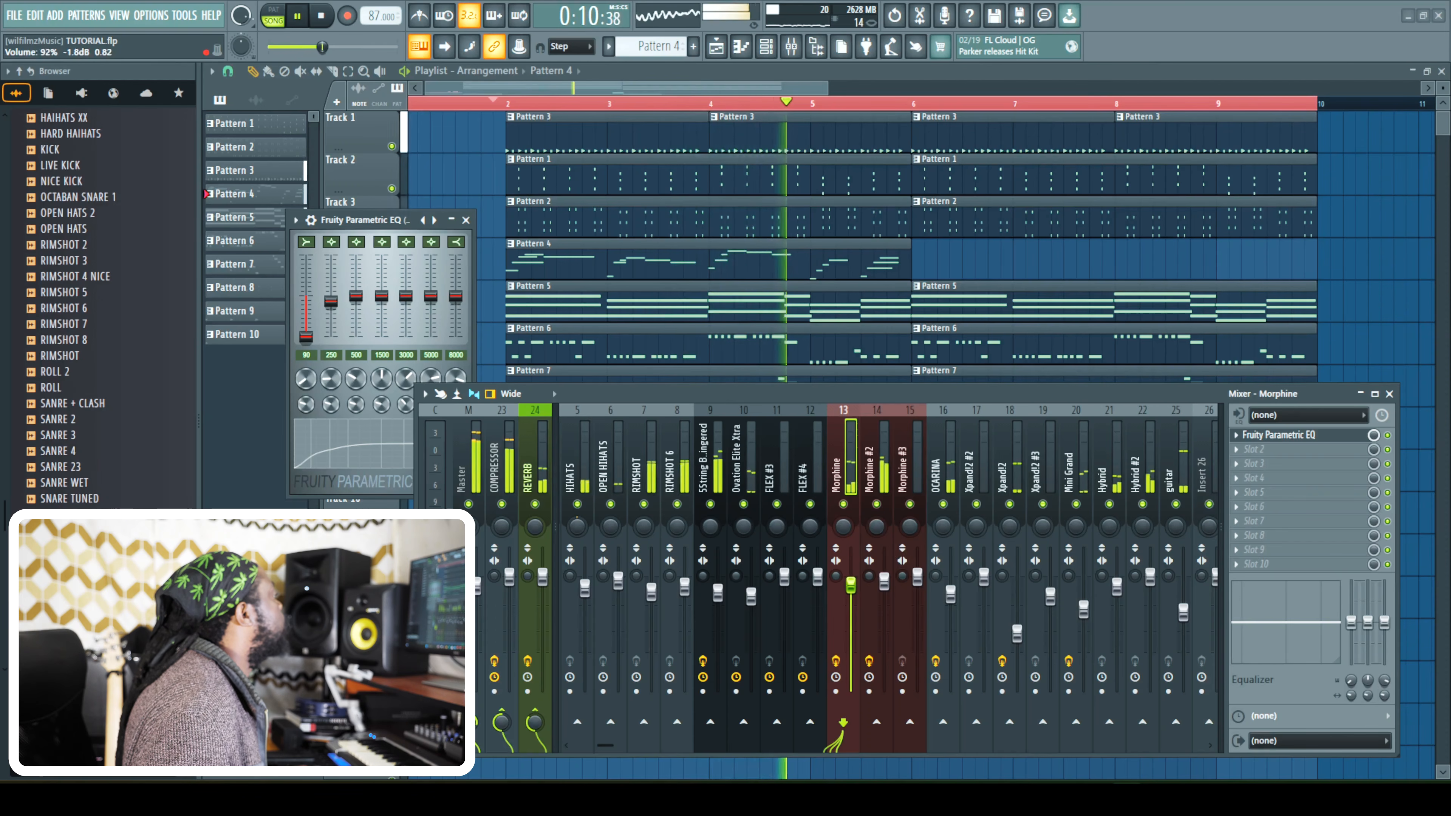
pyautogui.click(1307, 434)
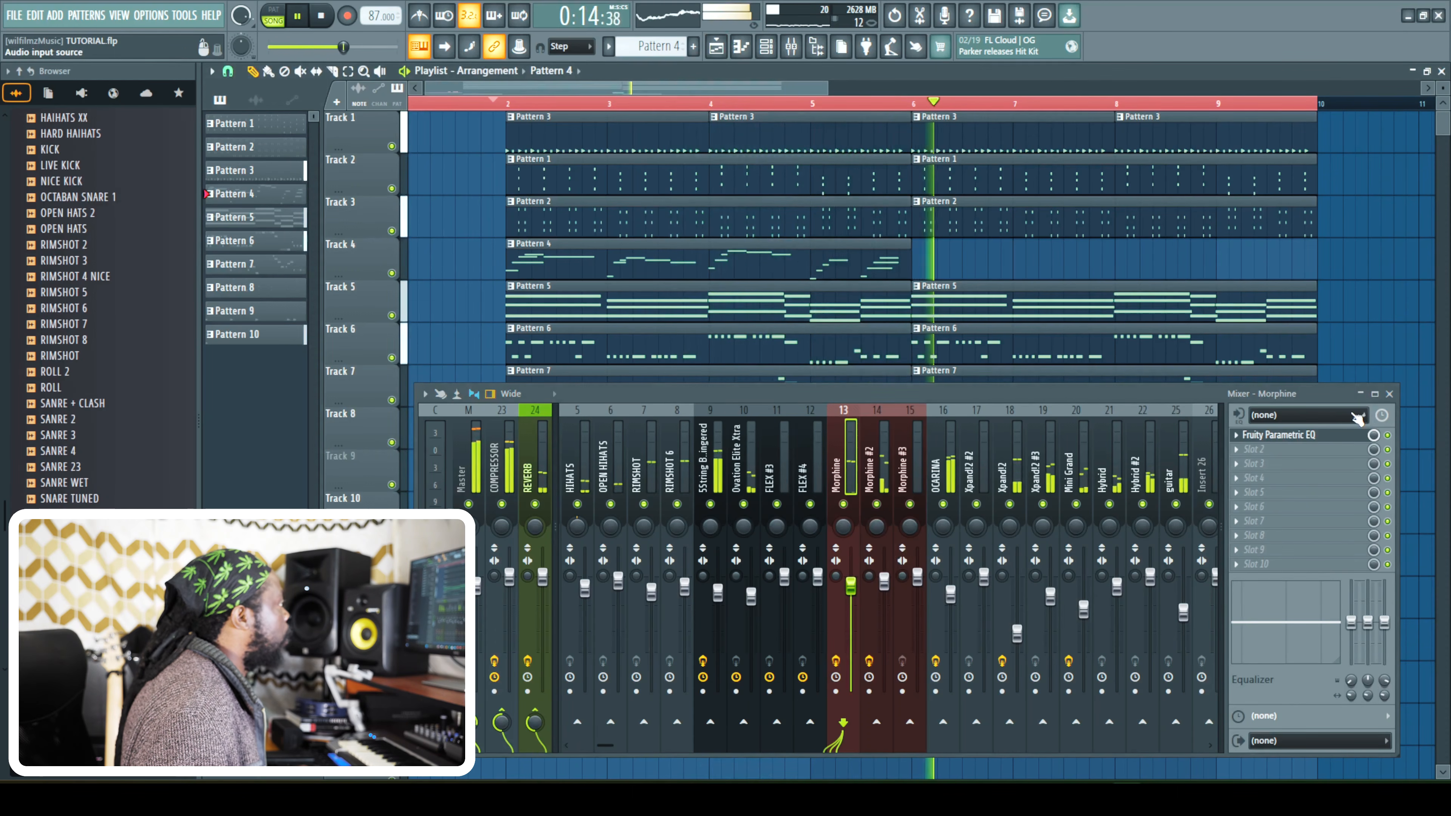
pyautogui.click(1391, 395)
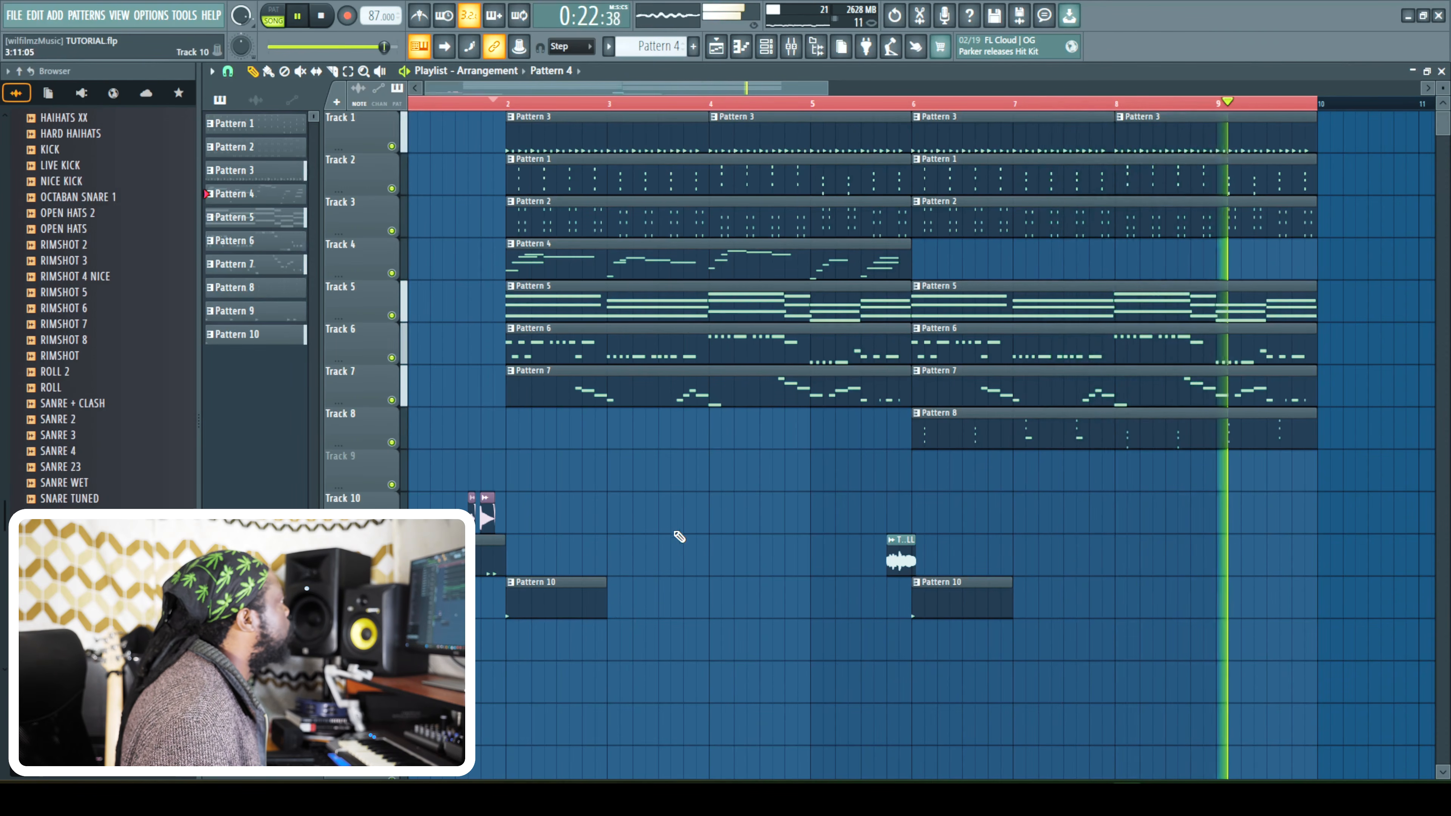
# Record Morphine #3 chords into Pattern 11 on Track 14 across bars 2 to 5.
pyautogui.click(965, 585)
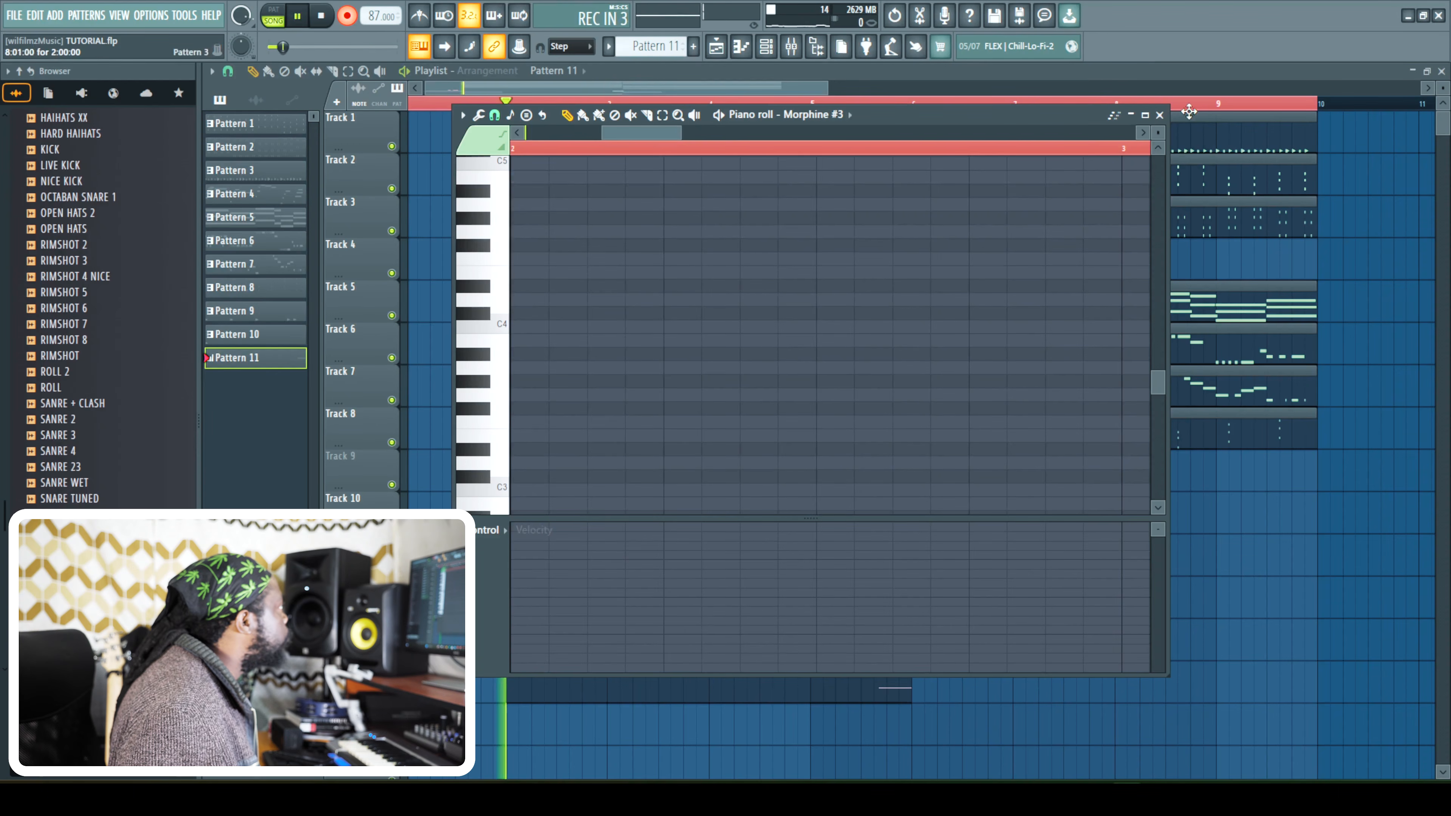
pyautogui.click(1161, 116)
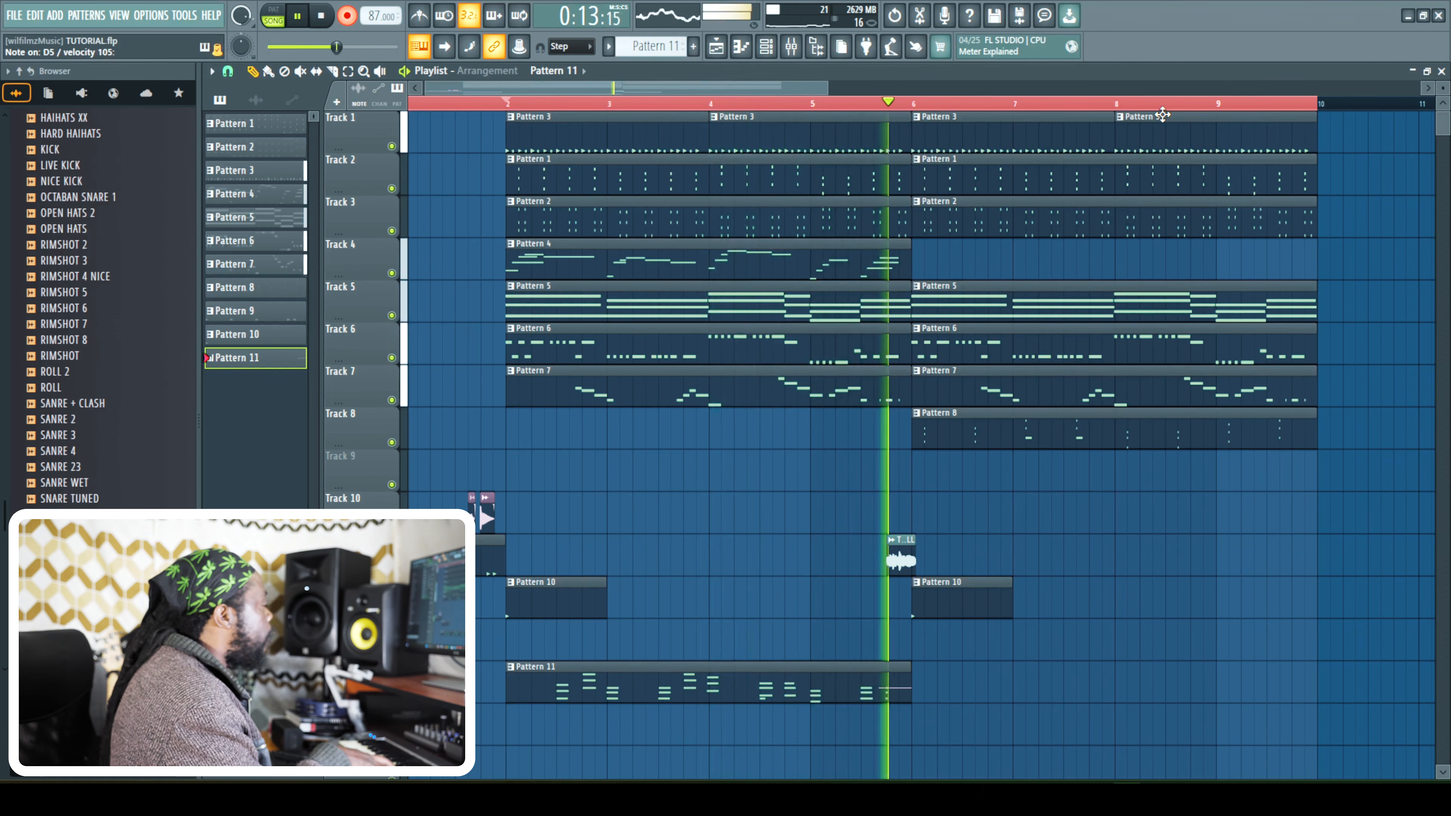
pyautogui.press('space')
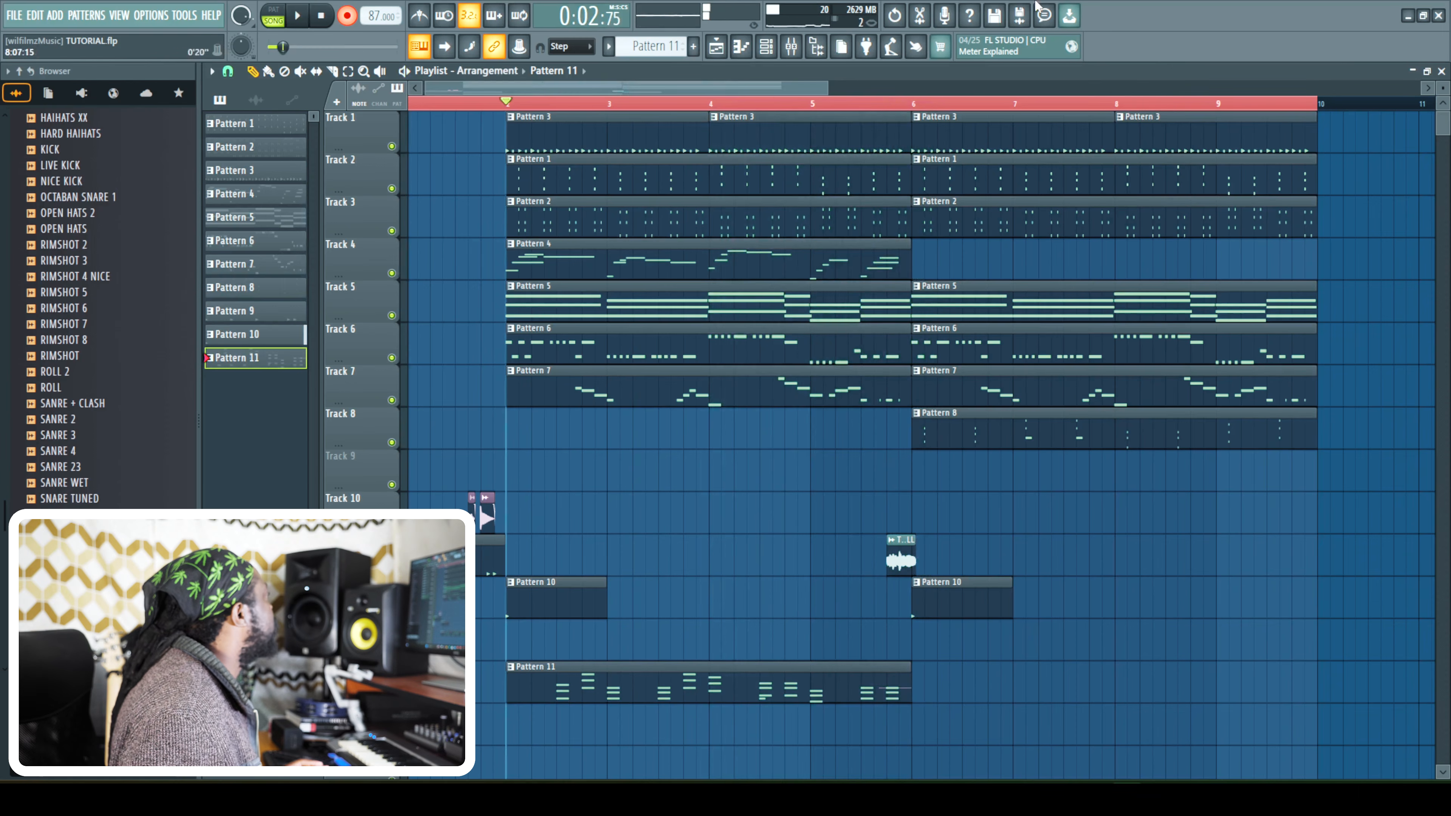
# Play the arrangement and set the Morphine #3 mixer track's volume to 77%.
pyautogui.press('space')
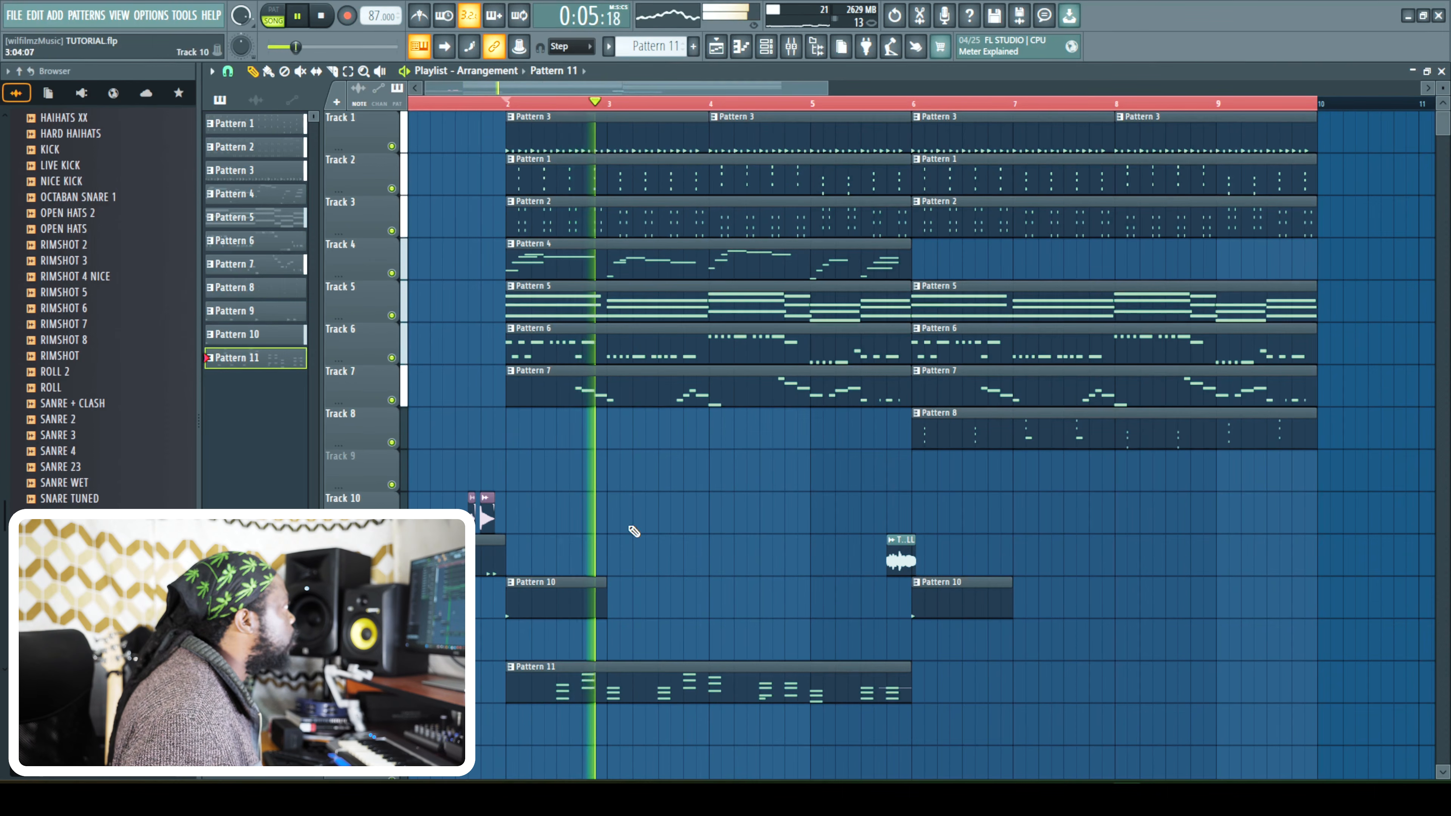
pyautogui.click(791, 47)
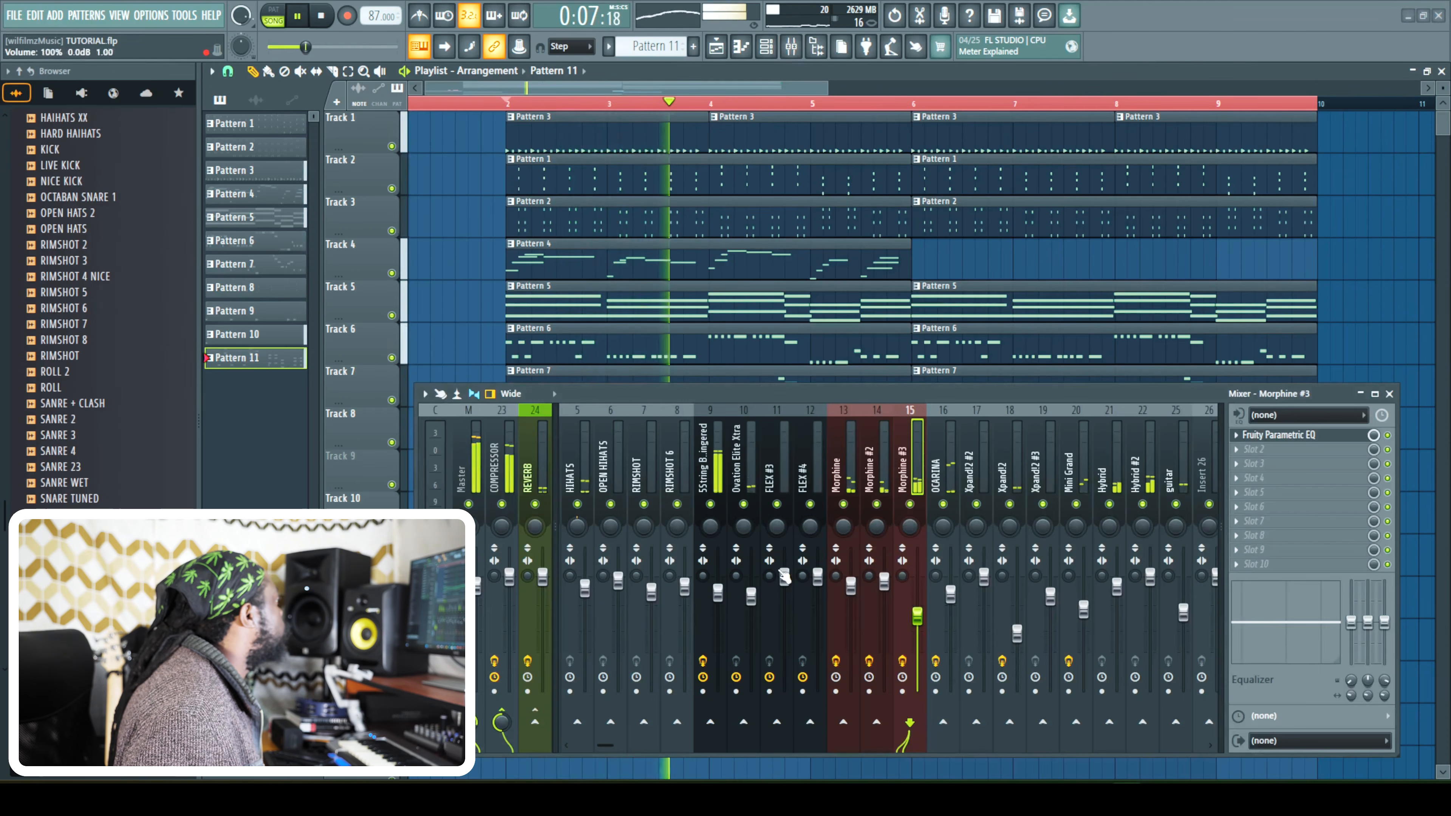
pyautogui.moveTo(919, 618); pyautogui.dragTo(922, 605)
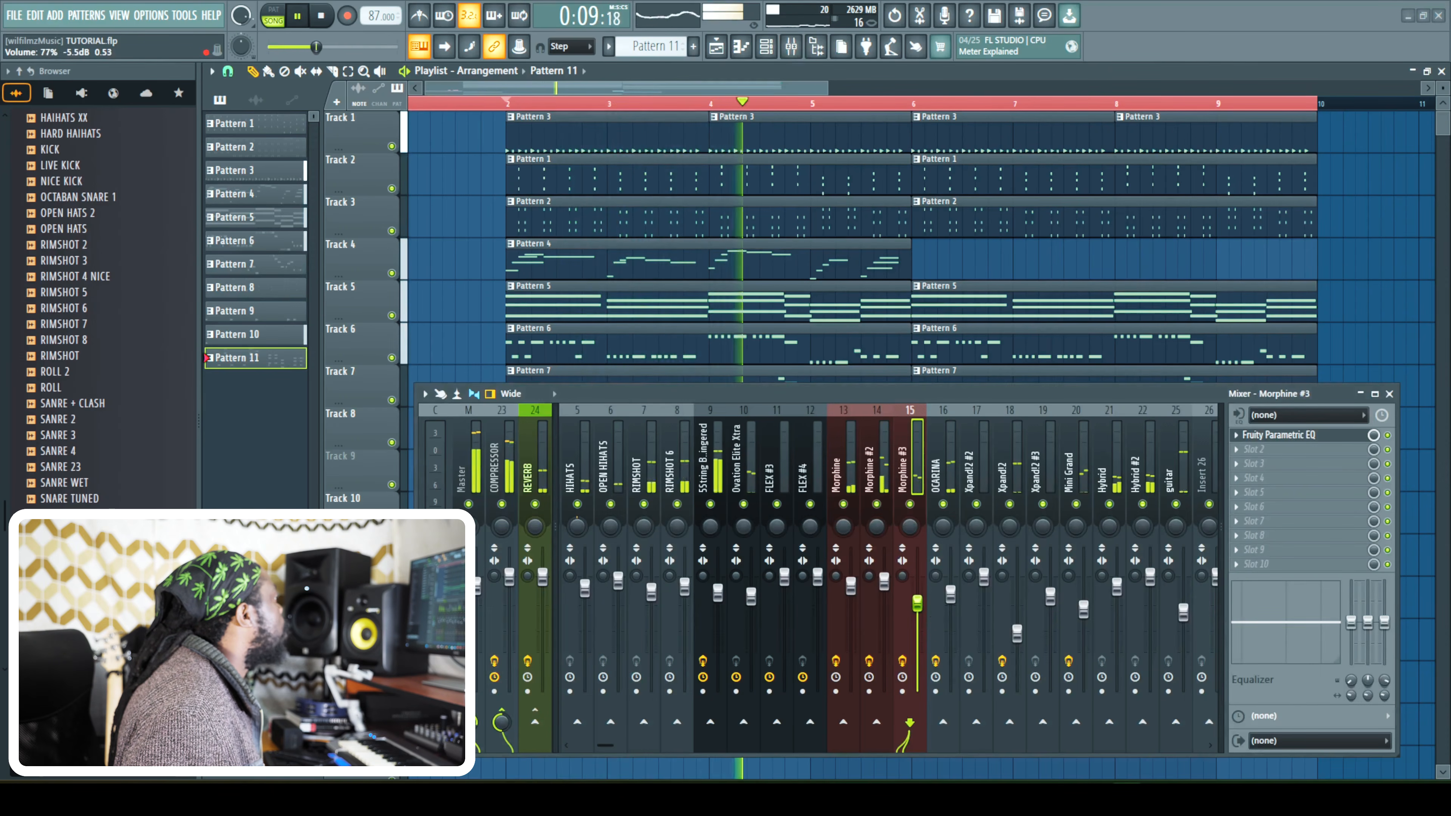
pyautogui.click(1389, 394)
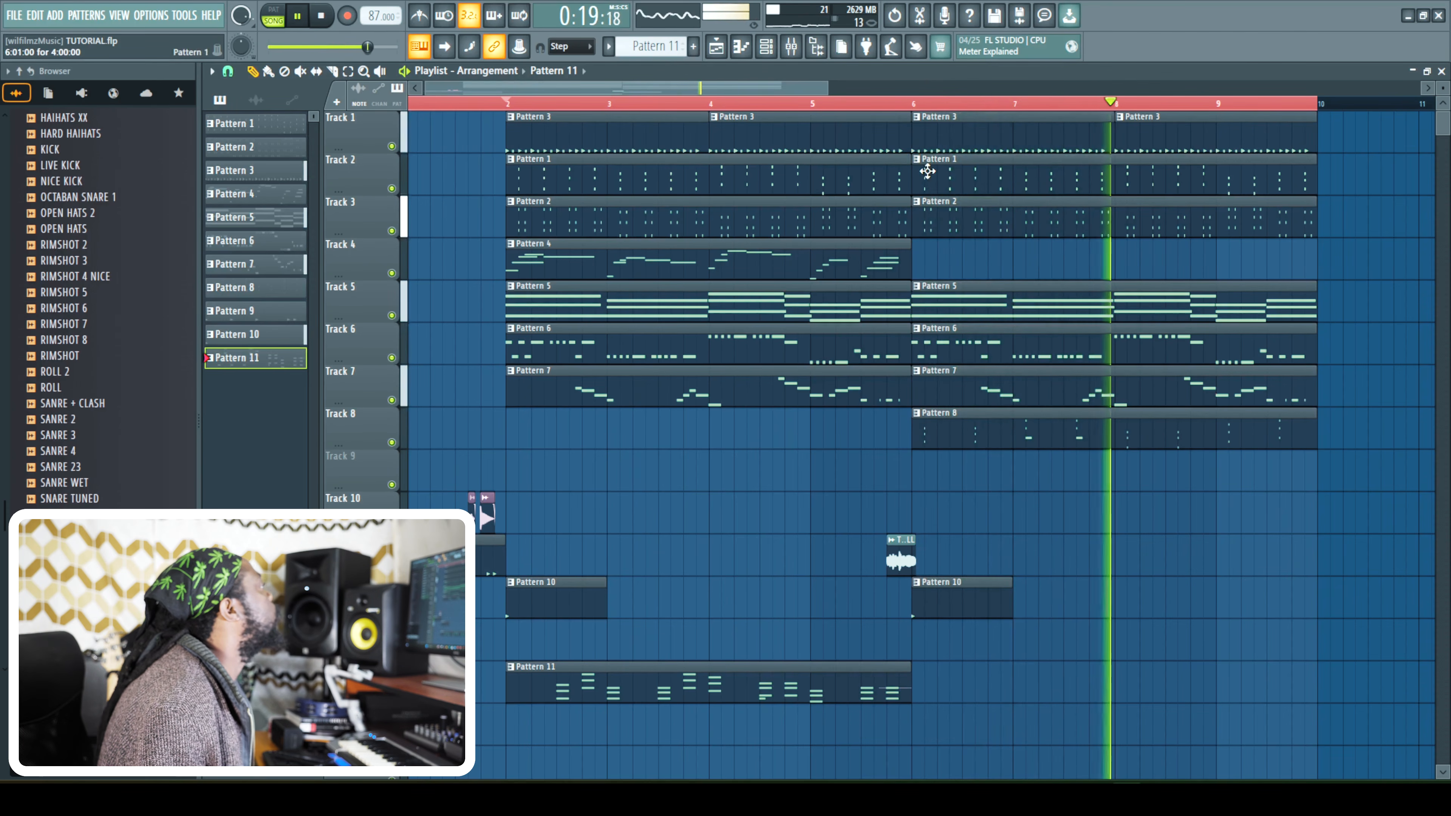
# Pan the guitar mixer track right and, with Xpand!2 soloed, pan Xpand!2 53% right, then restore all tracks.
pyautogui.press('F9')
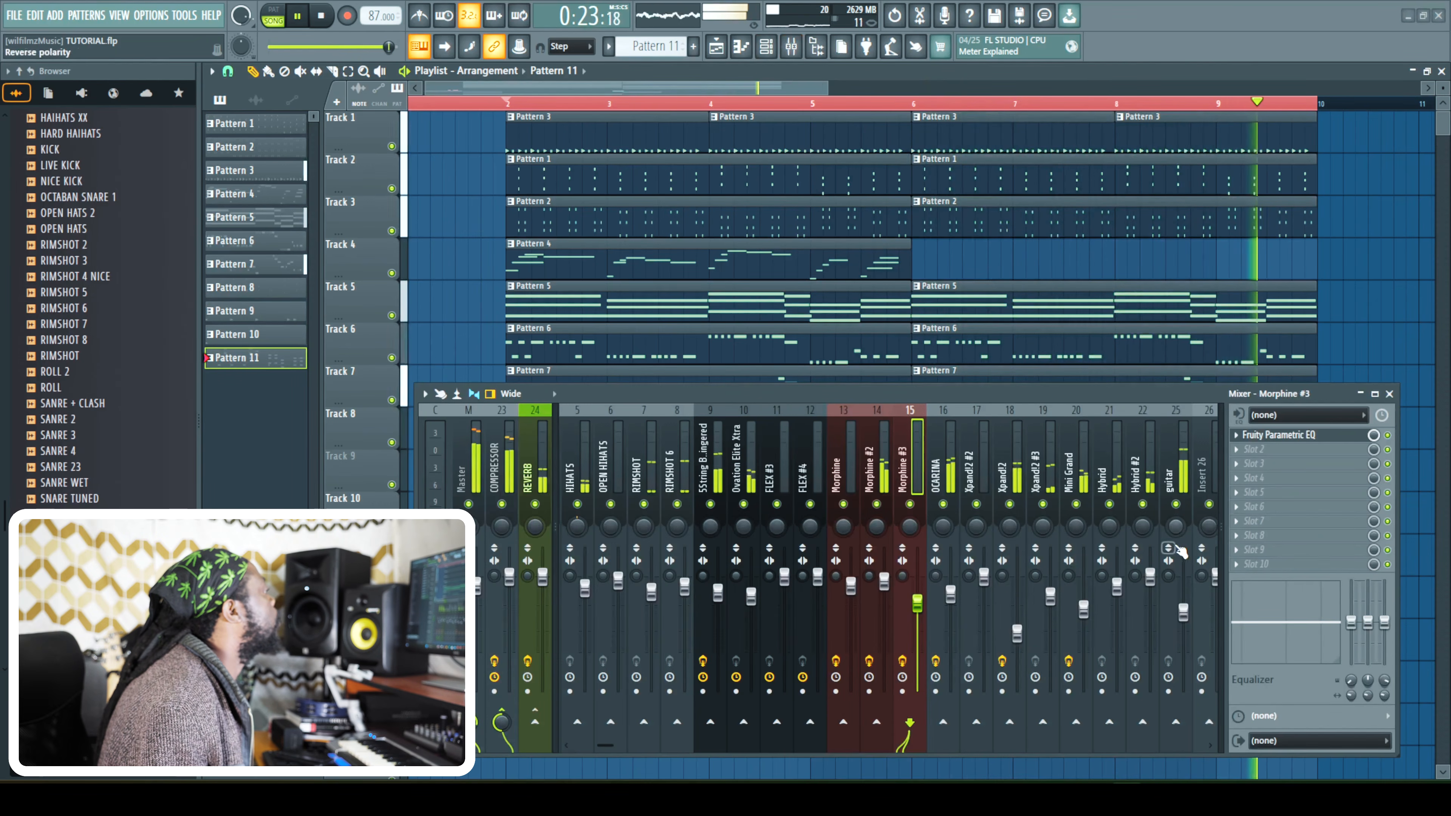
pyautogui.moveTo(1175, 527); pyautogui.dragTo(1175, 510)
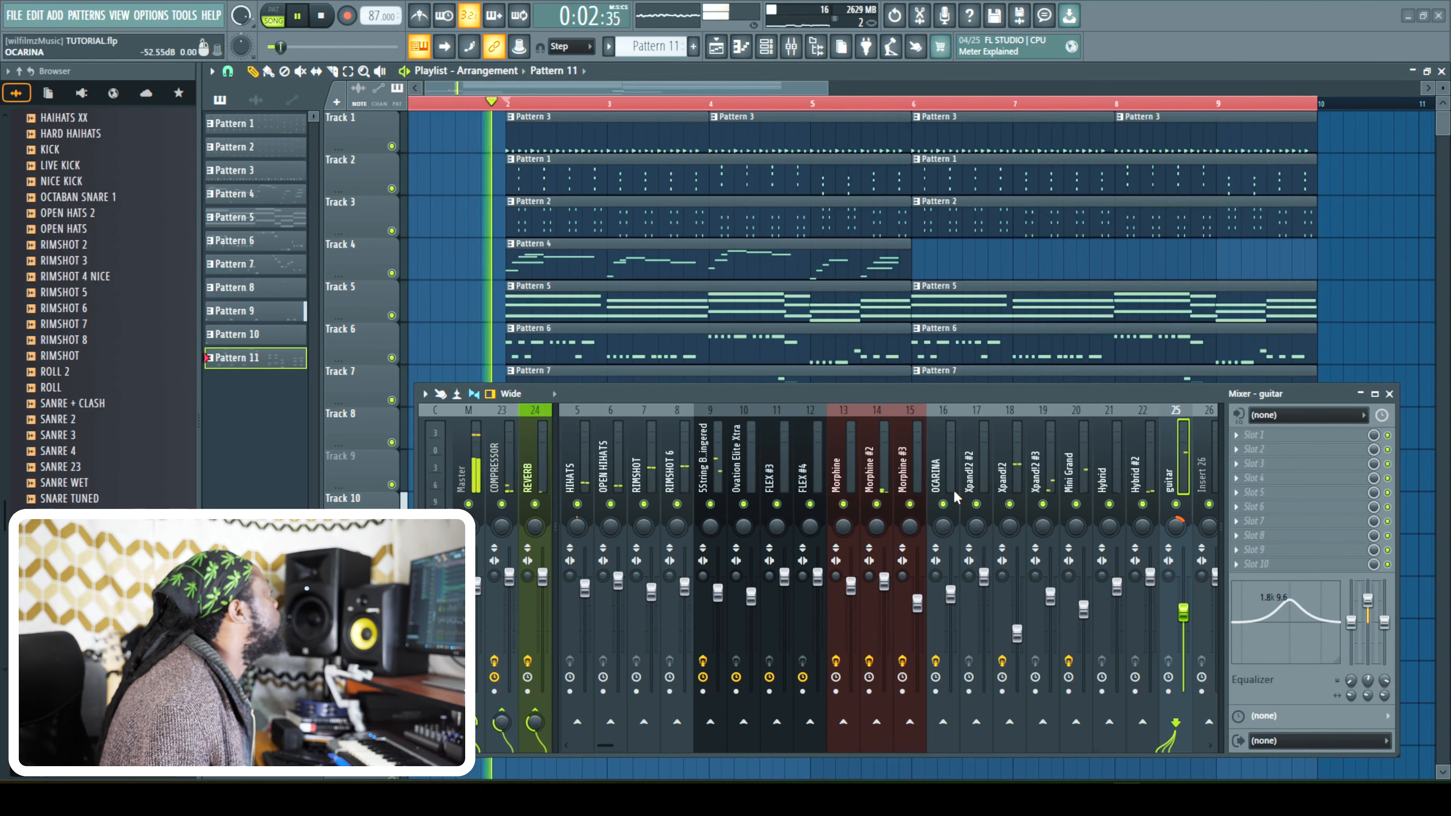
pyautogui.rightClick(976, 504)
pyautogui.rightClick(976, 504)
pyautogui.rightClick(1010, 504)
pyautogui.moveTo(1008, 525); pyautogui.dragTo(1009, 498)
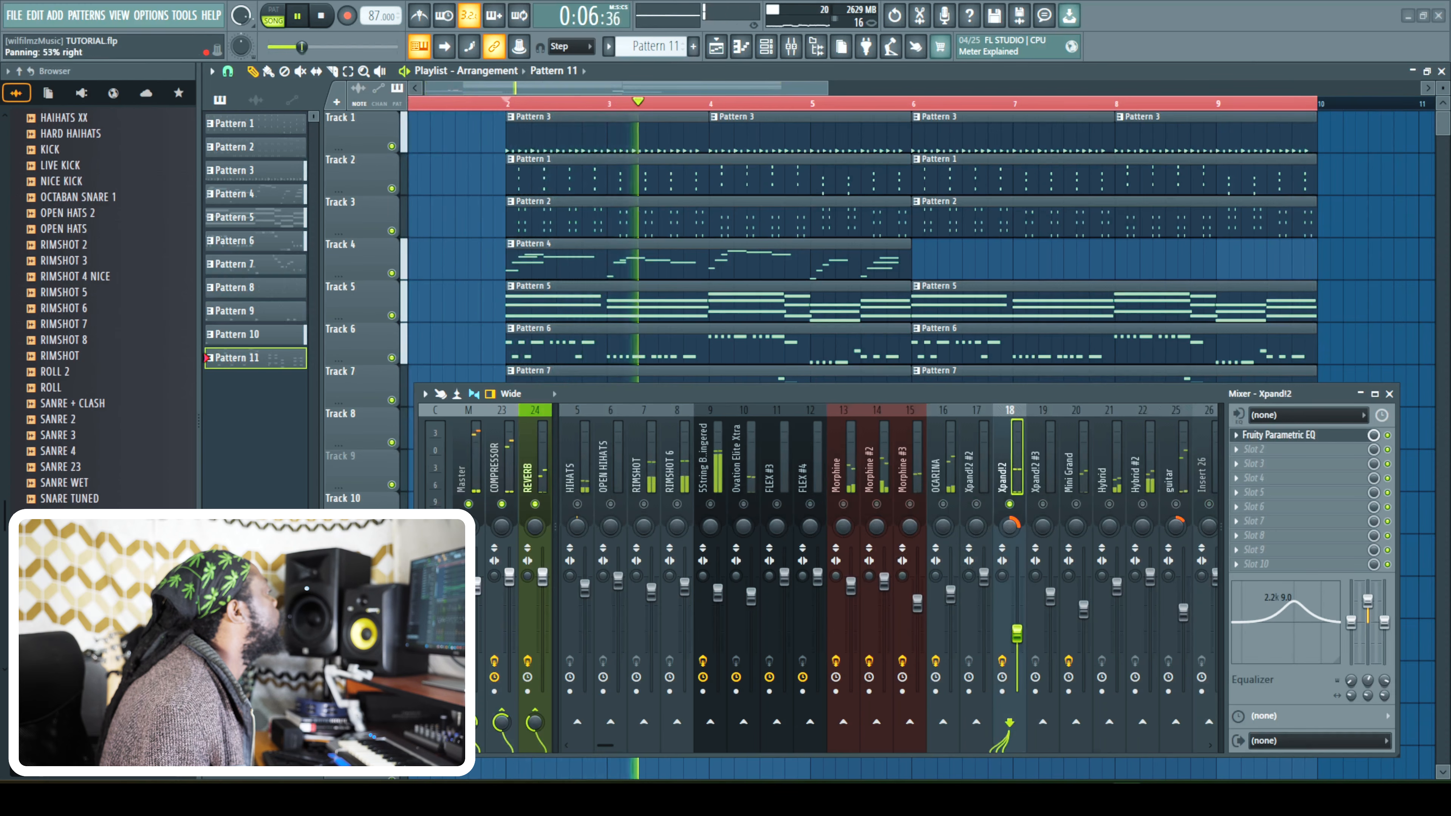
pyautogui.rightClick(1010, 504)
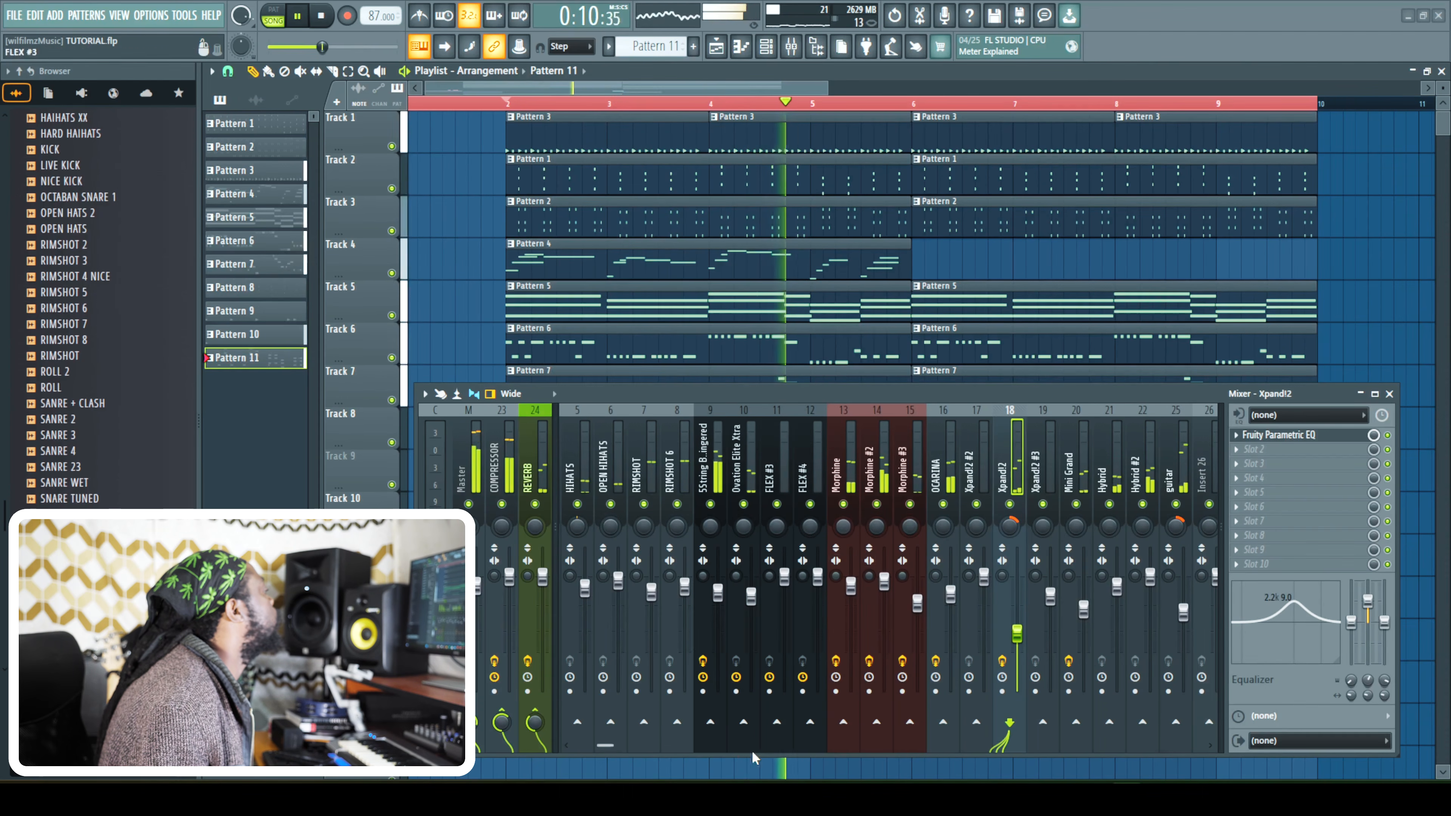
# Pan Mini Grand left, set its volume to 84% and boost its mid EQ band by 4.6 at 1.2k.
pyautogui.hscroll(5, 752, 751)
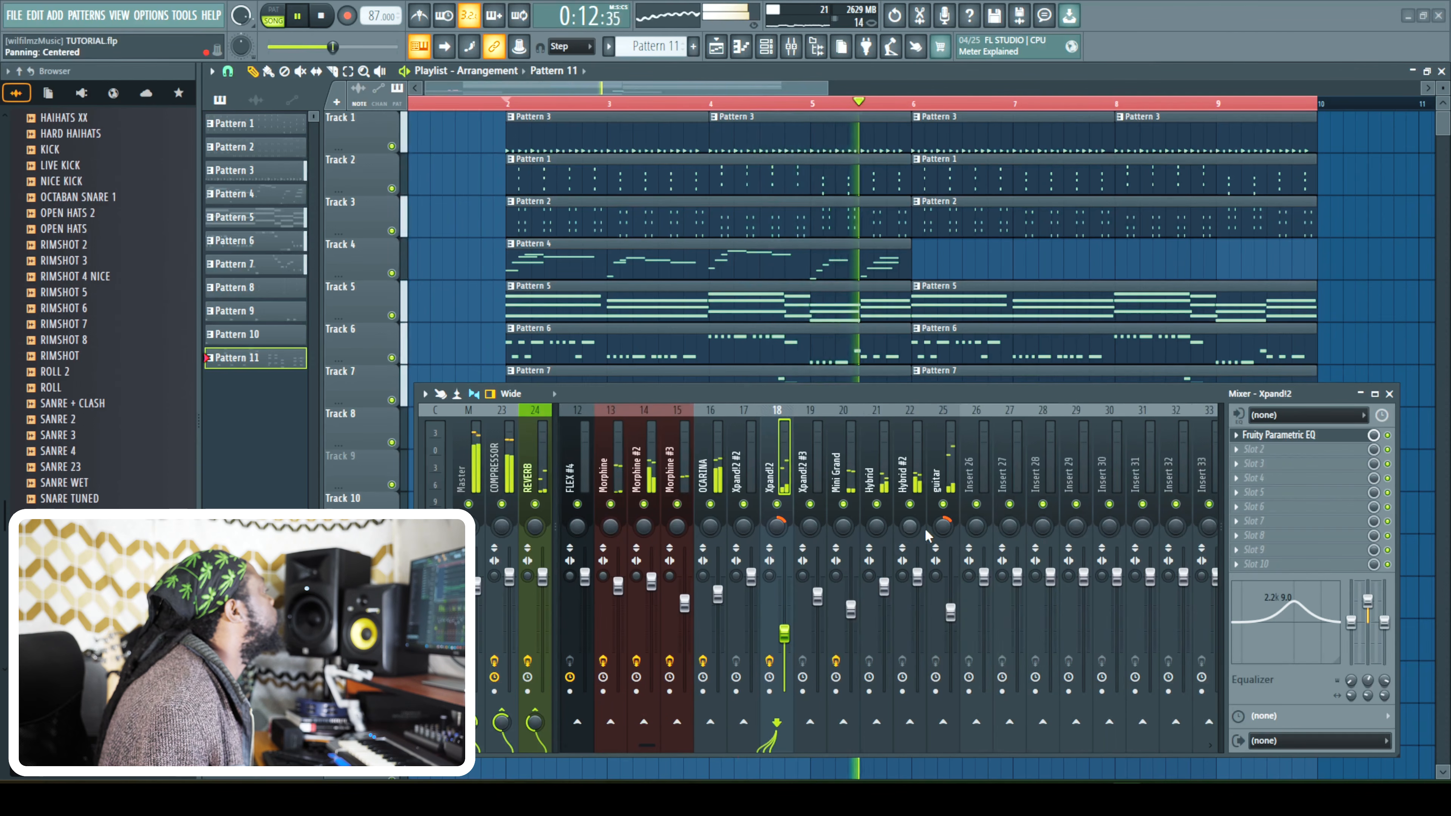
pyautogui.moveTo(851, 530); pyautogui.dragTo(851, 552)
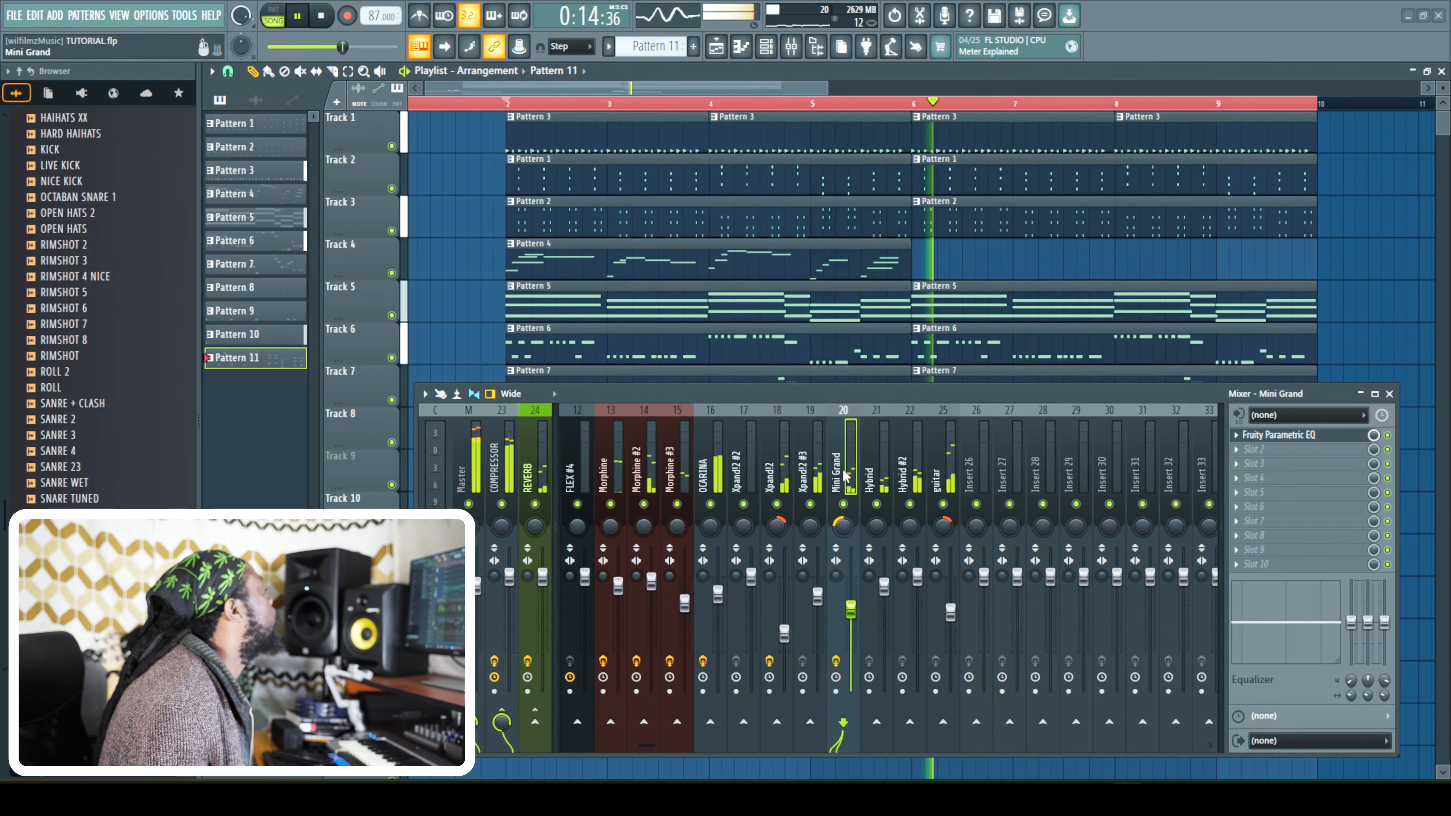
pyautogui.moveTo(852, 629); pyautogui.dragTo(852, 601)
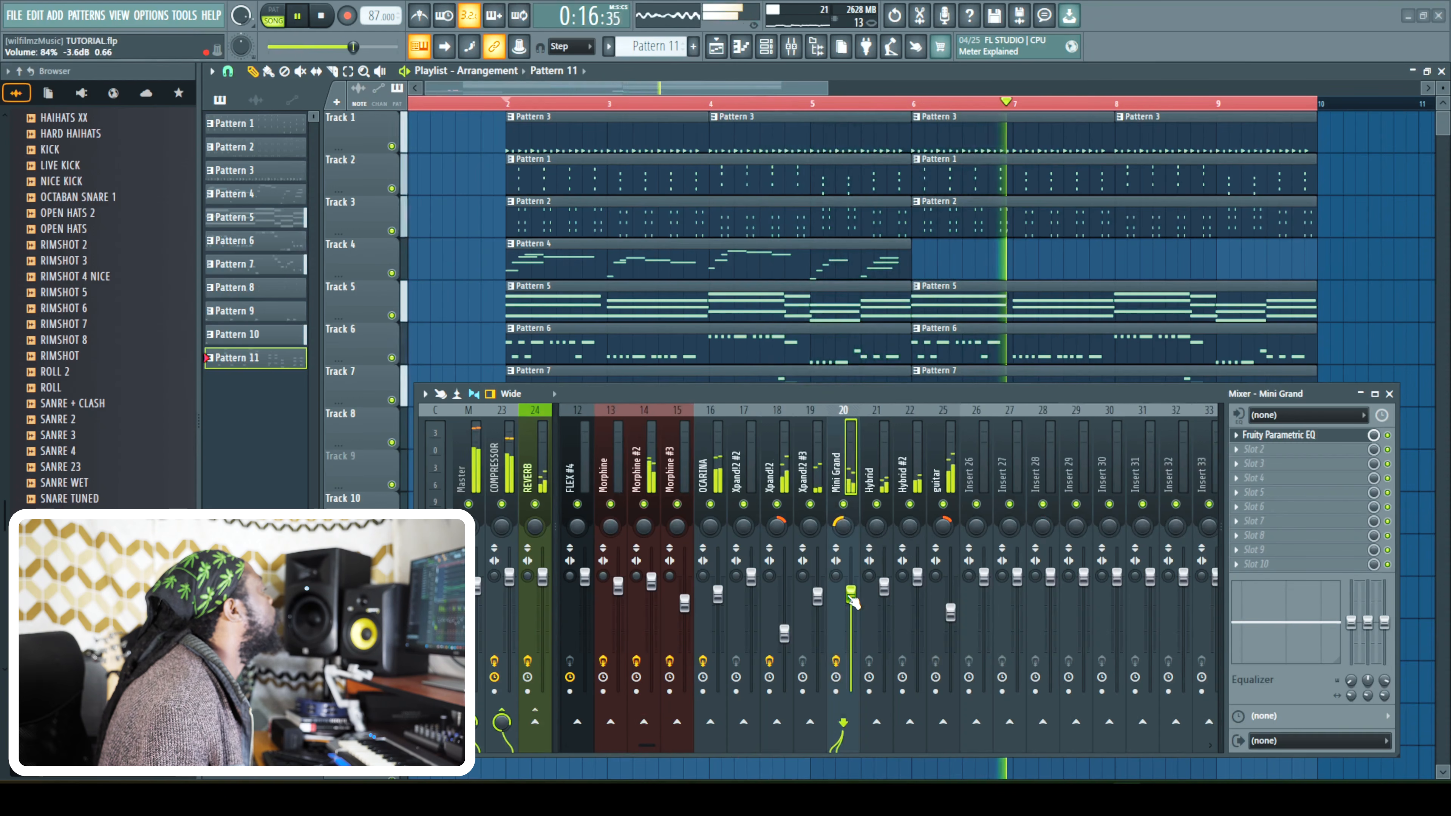
pyautogui.moveTo(1281, 627); pyautogui.dragTo(1282, 616)
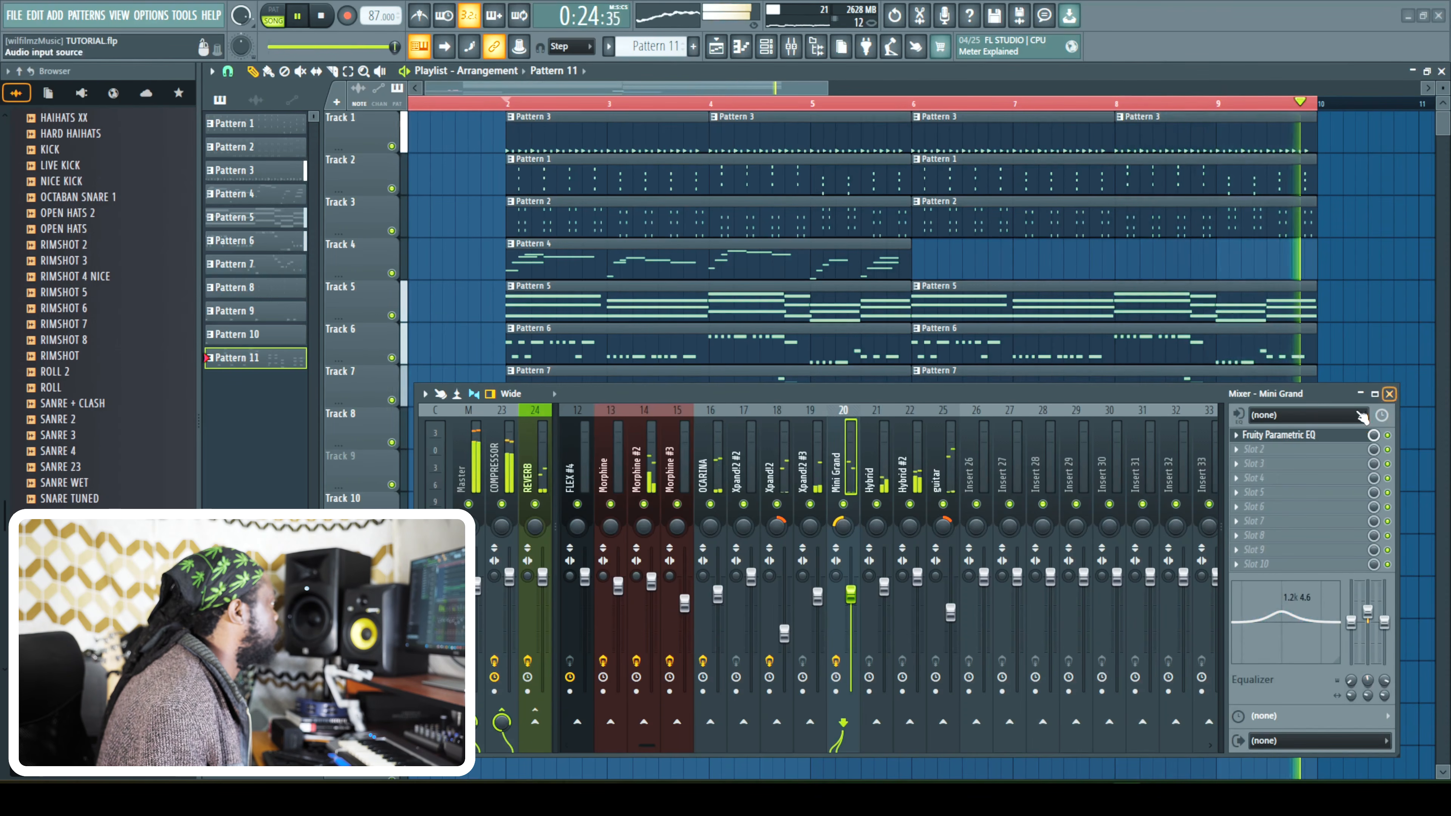
pyautogui.click(1390, 394)
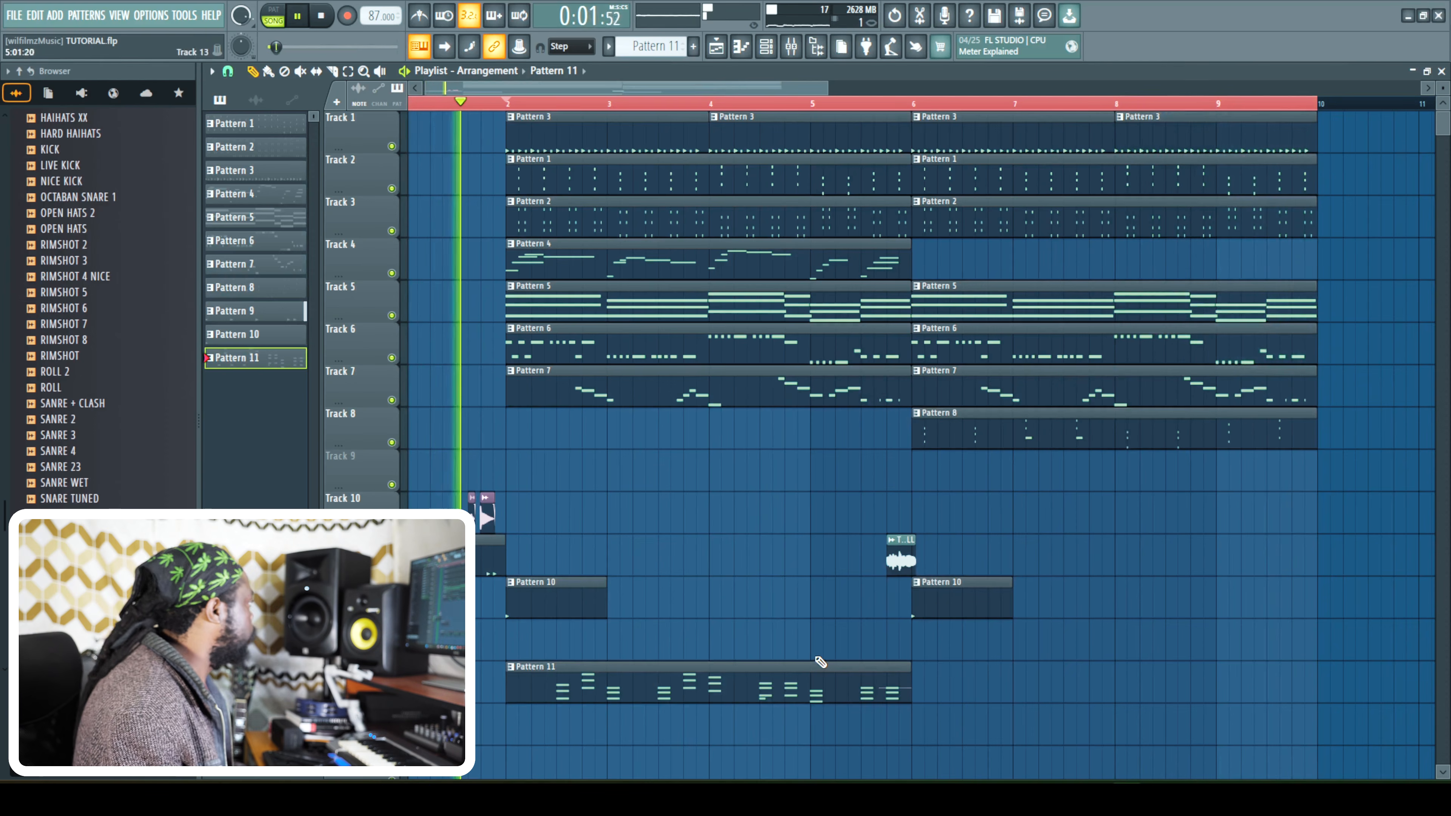